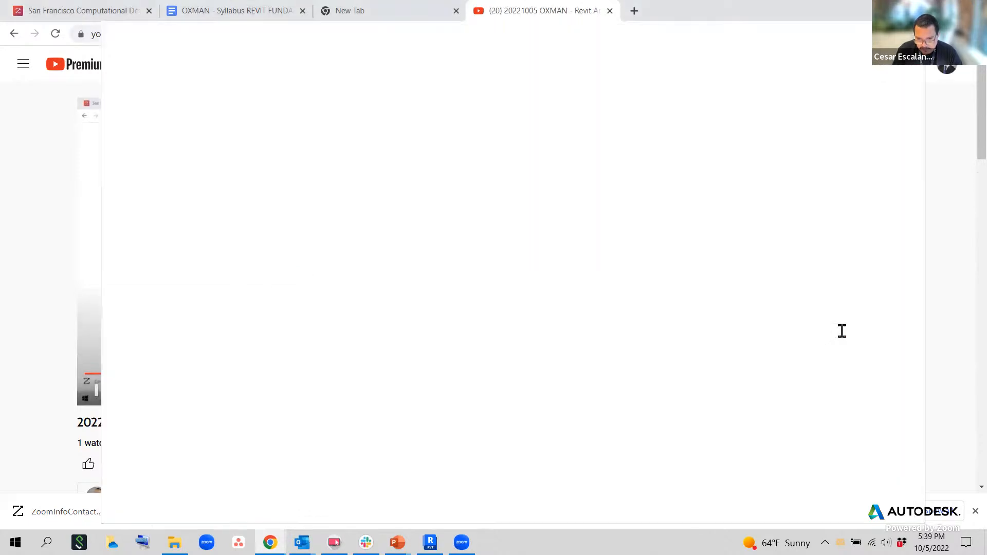
# Move the YouTube video tab into its own minimized window and switch to the Mylla_Hytt_start.rvt project in Revit.
pyautogui.moveTo(842, 331); pyautogui.dragTo(708, 442)
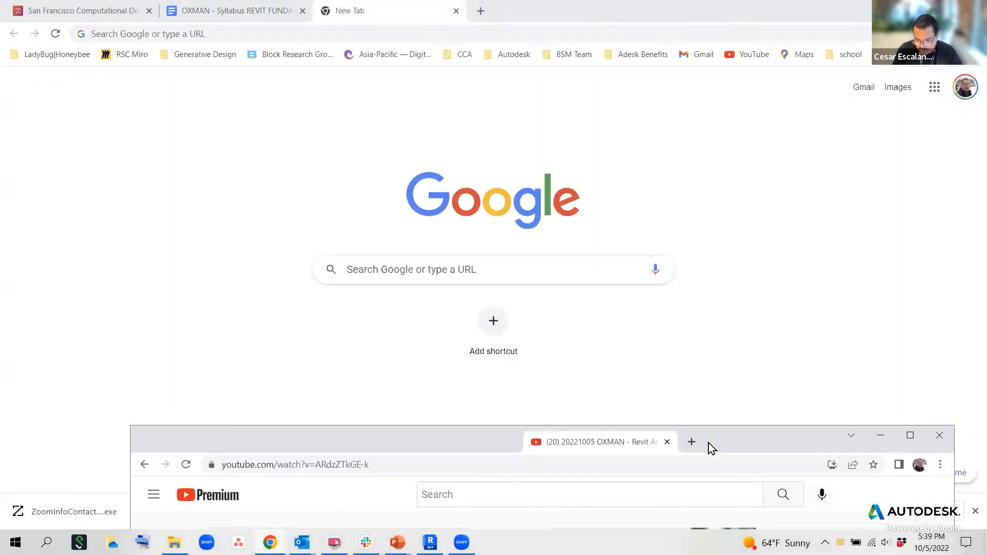
pyautogui.click(872, 432)
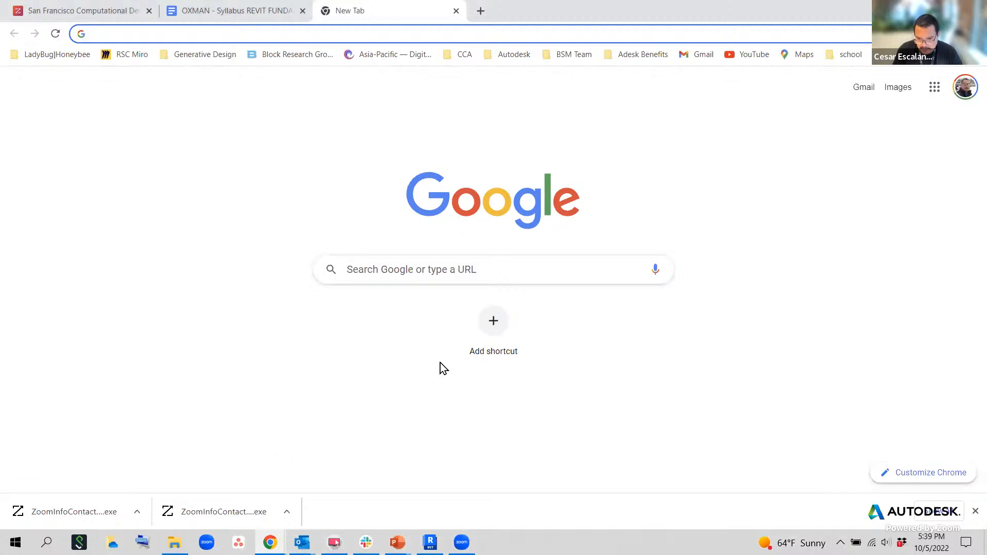
pyautogui.hotkey('alt', 'Tab')
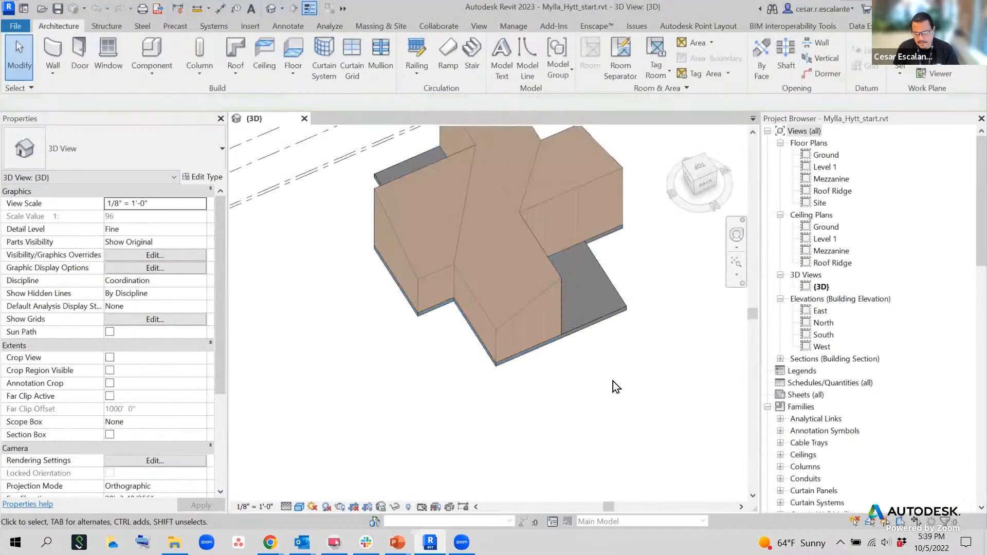
# Examine the house's wood walls, sloped tops and floor slab in the 3D view from several sides, including straight from the back.
pyautogui.keyDown('shift'); pyautogui.moveTo(602, 364); pyautogui.dragTo(540, 329, button='middle'); pyautogui.keyUp('shift')
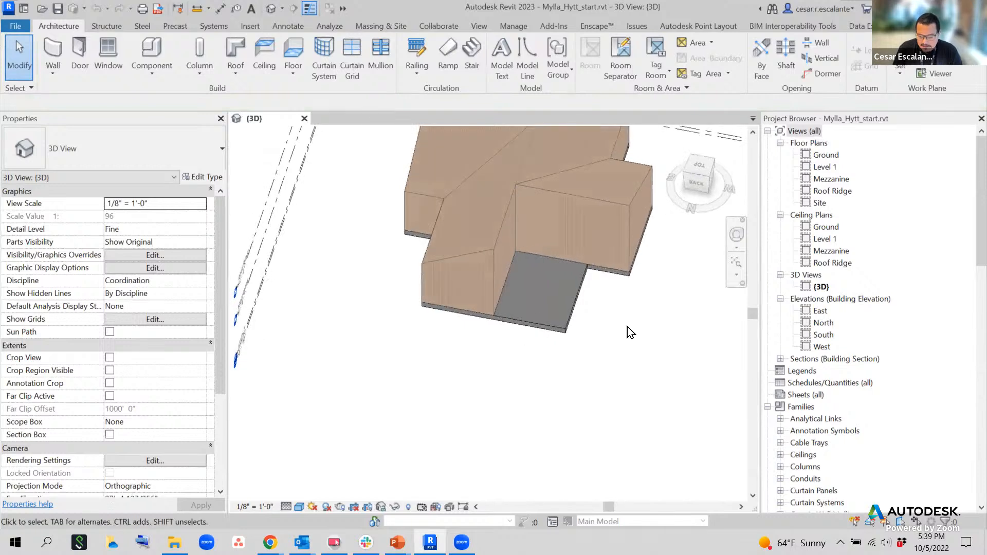
pyautogui.moveTo(626, 331); pyautogui.dragTo(580, 370, button='middle')
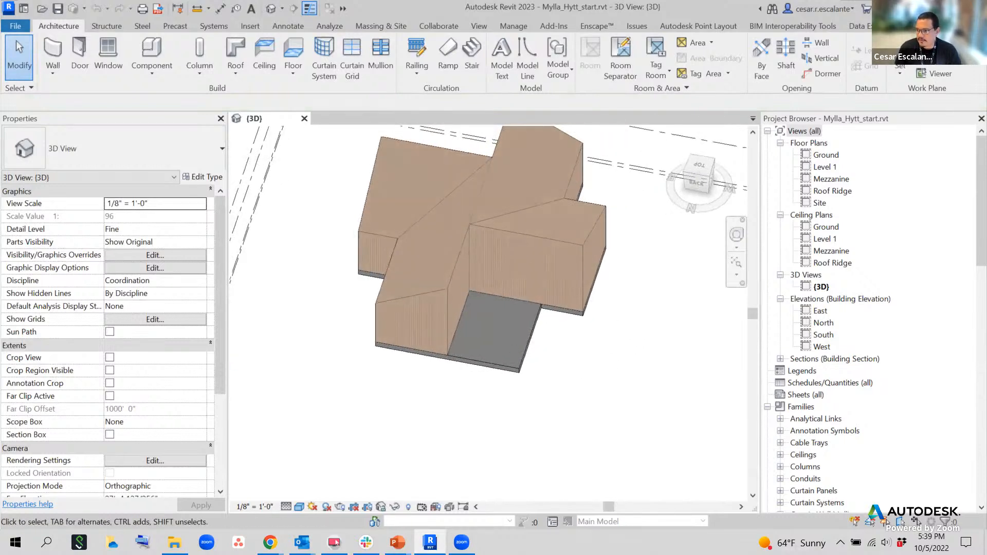
pyautogui.keyDown('shift'); pyautogui.moveTo(654, 362); pyautogui.dragTo(560, 343, button='middle'); pyautogui.keyUp('shift')
pyautogui.scroll(3, 663, 329)
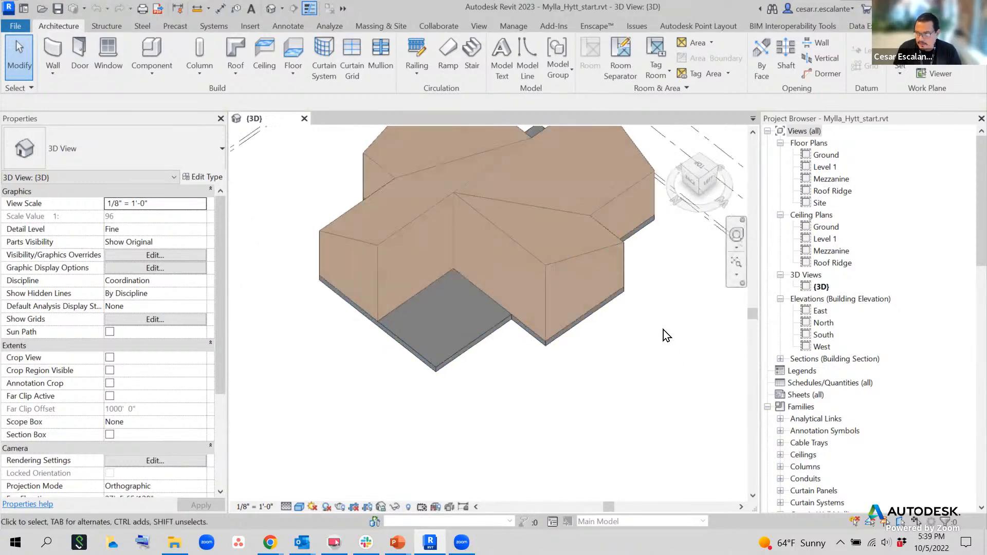
pyautogui.scroll(-1, 663, 329)
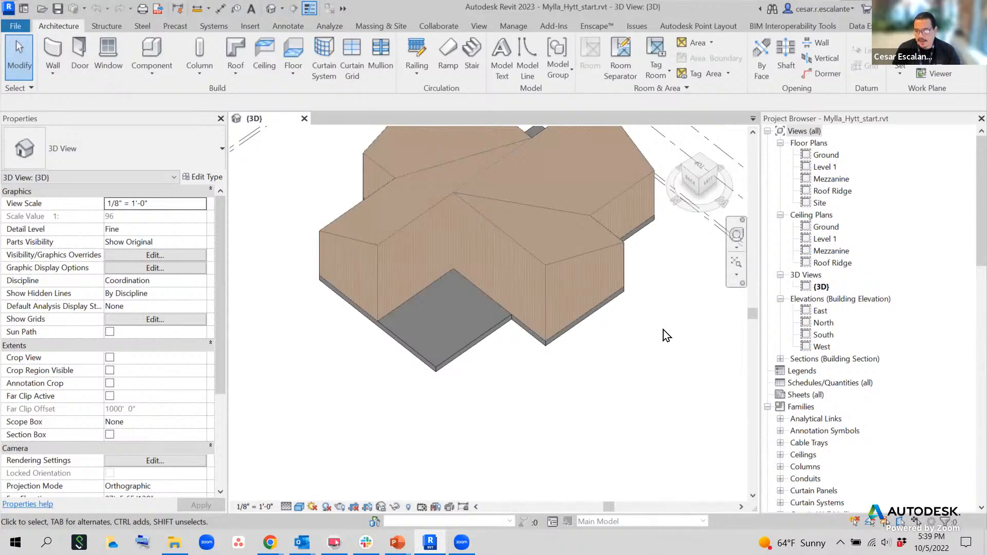
pyautogui.moveTo(668, 288); pyautogui.dragTo(651, 374, button='middle')
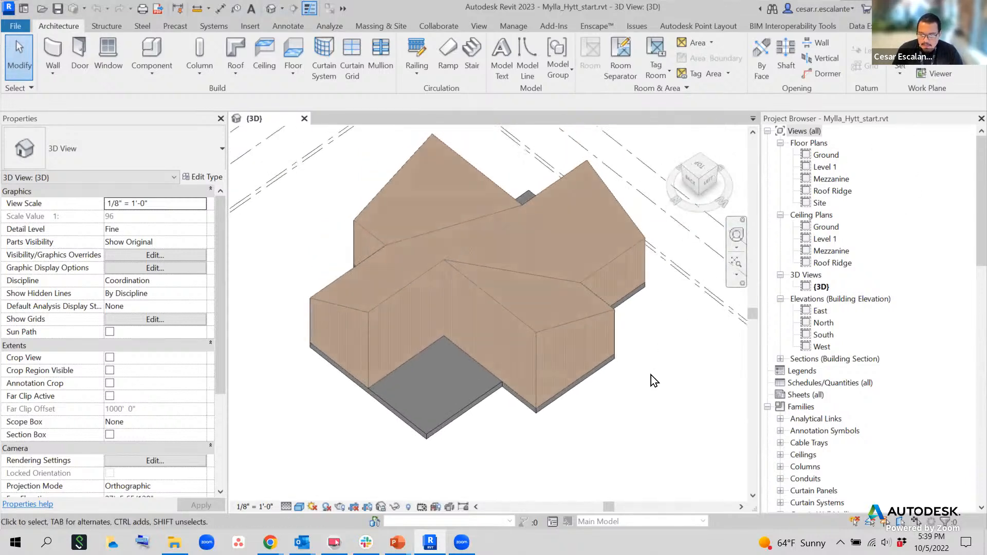
pyautogui.scroll(1, 591, 416)
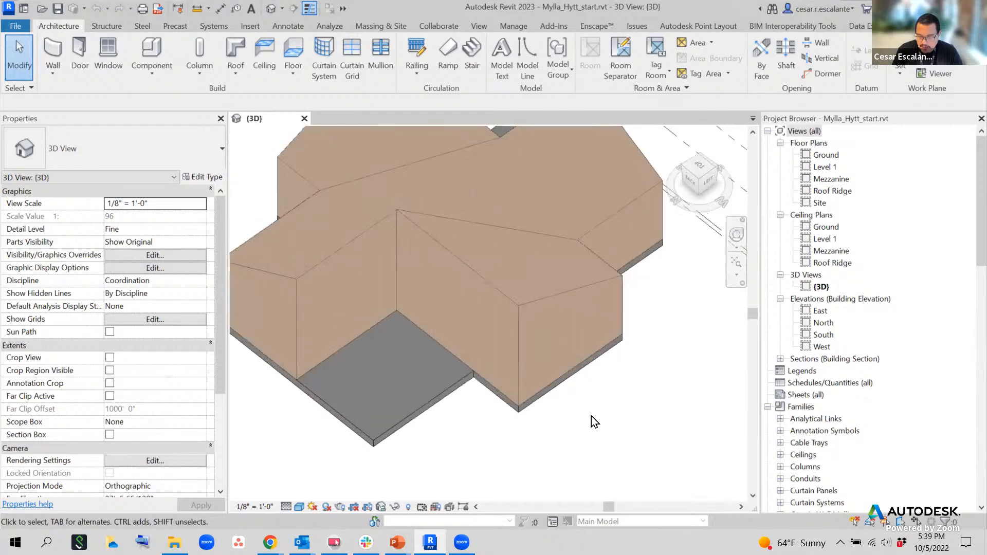
pyautogui.keyDown('shift'); pyautogui.moveTo(629, 389); pyautogui.dragTo(667, 326, button='middle'); pyautogui.keyUp('shift')
pyautogui.scroll(-1, 667, 332)
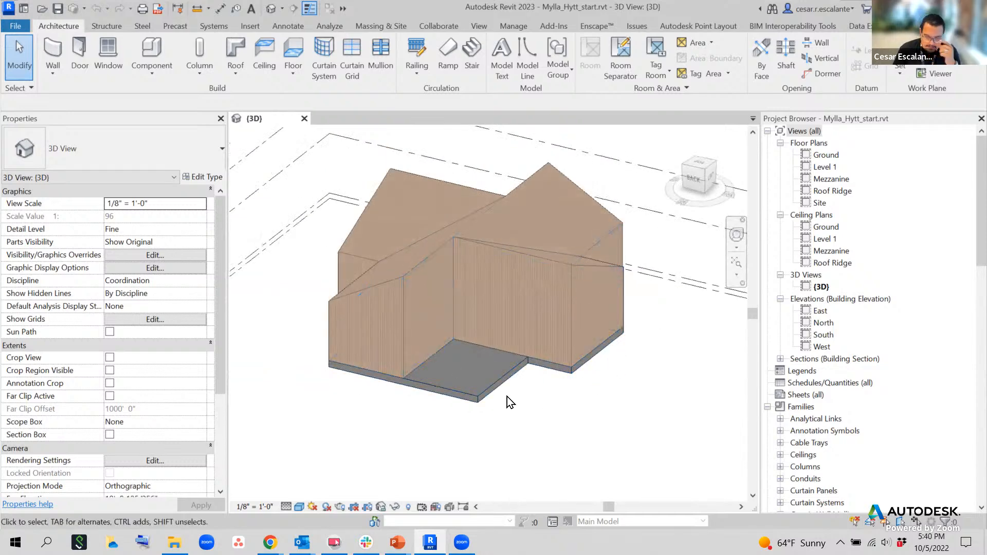
pyautogui.keyDown('shift'); pyautogui.moveTo(568, 379); pyautogui.dragTo(674, 320, button='middle'); pyautogui.keyUp('shift')
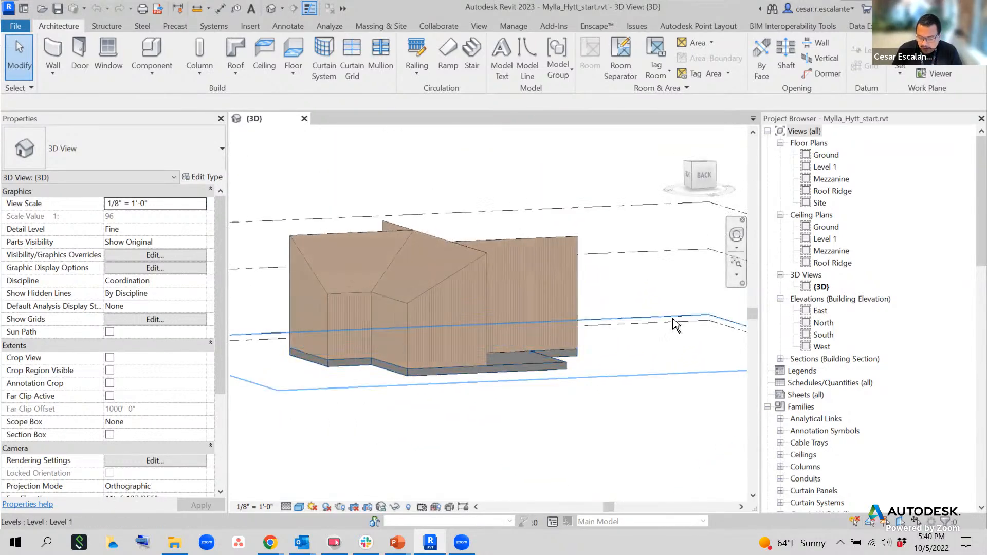
pyautogui.click(708, 175)
pyautogui.scroll(6, 424, 316)
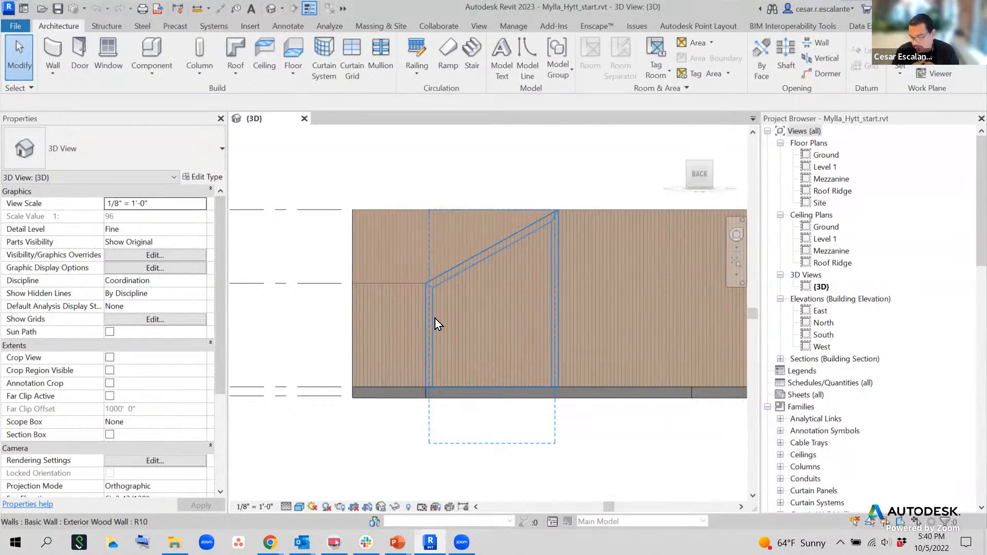
pyautogui.keyDown('shift'); pyautogui.moveTo(477, 362); pyautogui.dragTo(547, 299, button='middle'); pyautogui.keyUp('shift')
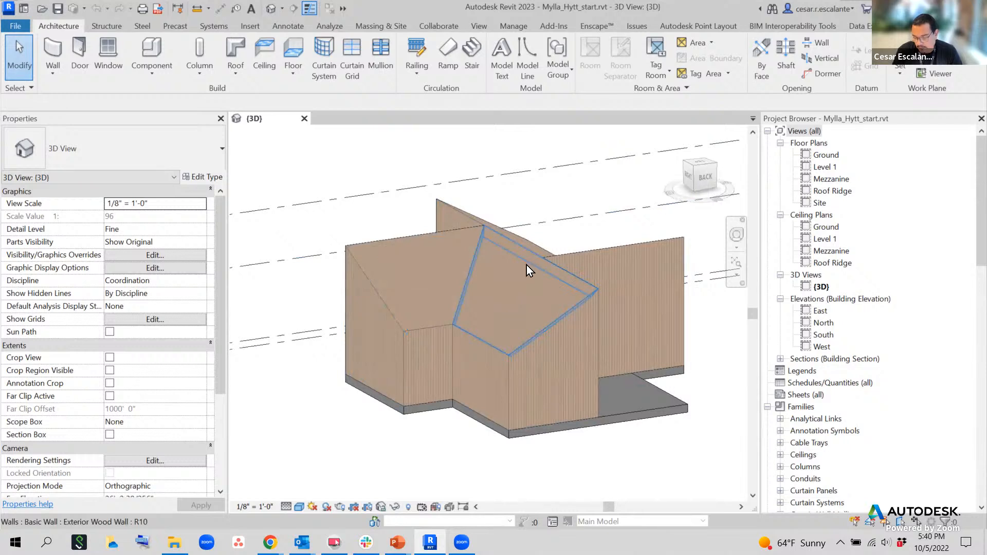
# Open the Section 1 and Section 2 building sections and examine the house's cut profile against the grids and levels.
pyautogui.click(780, 358)
pyautogui.click(820, 370)
pyautogui.doubleClick(822, 371)
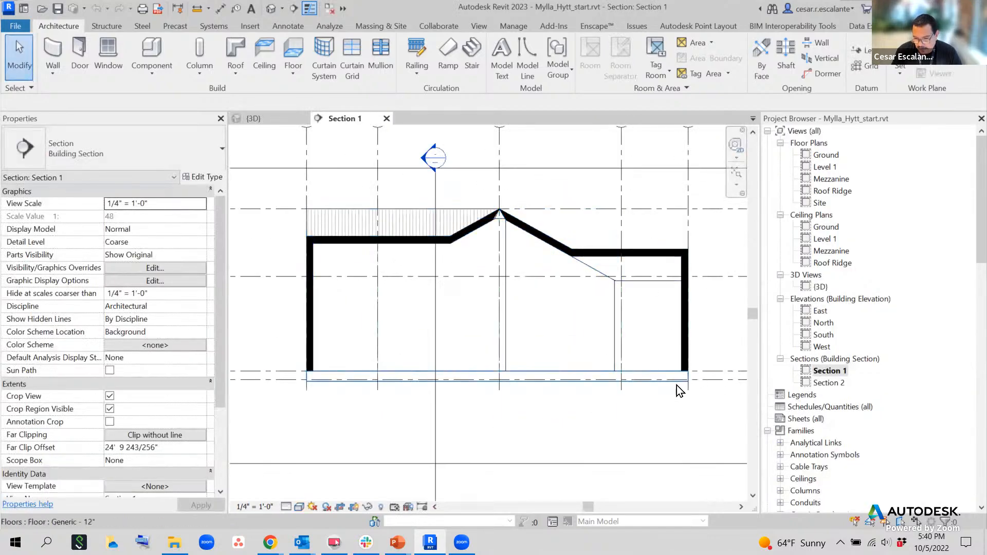
pyautogui.doubleClick(824, 383)
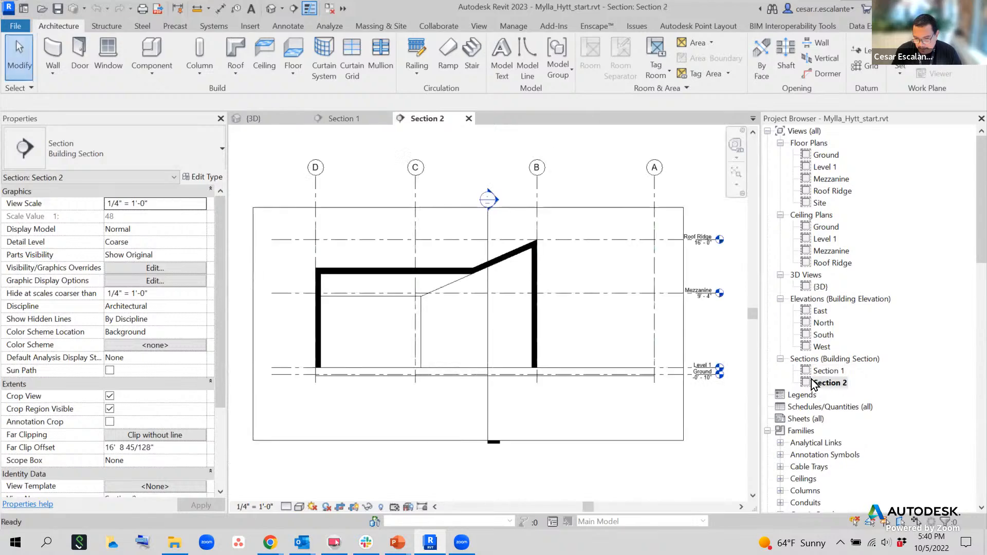
pyautogui.scroll(2, 352, 309)
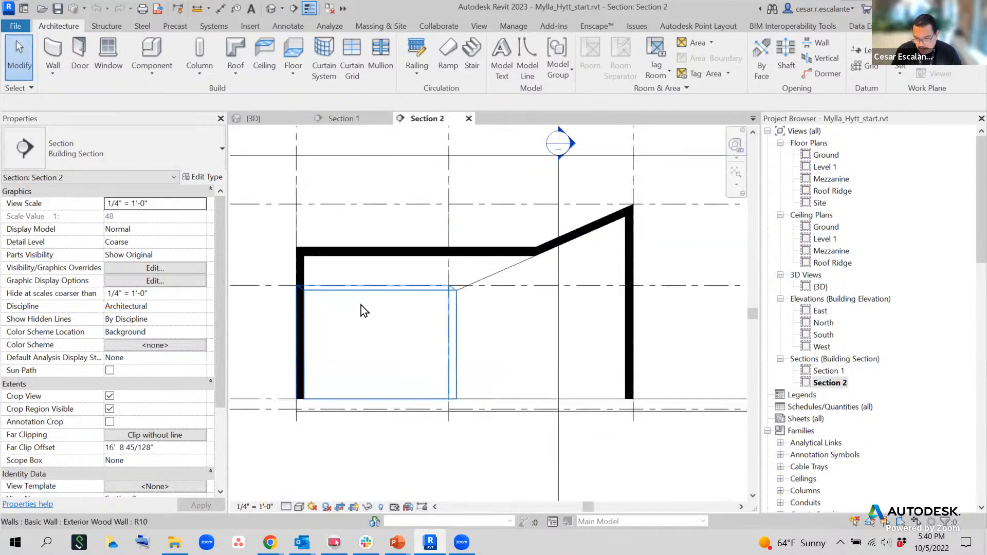
pyautogui.moveTo(497, 229); pyautogui.dragTo(641, 214, button='middle')
pyautogui.scroll(-2, 576, 214)
pyautogui.moveTo(621, 157); pyautogui.dragTo(521, 178, button='middle')
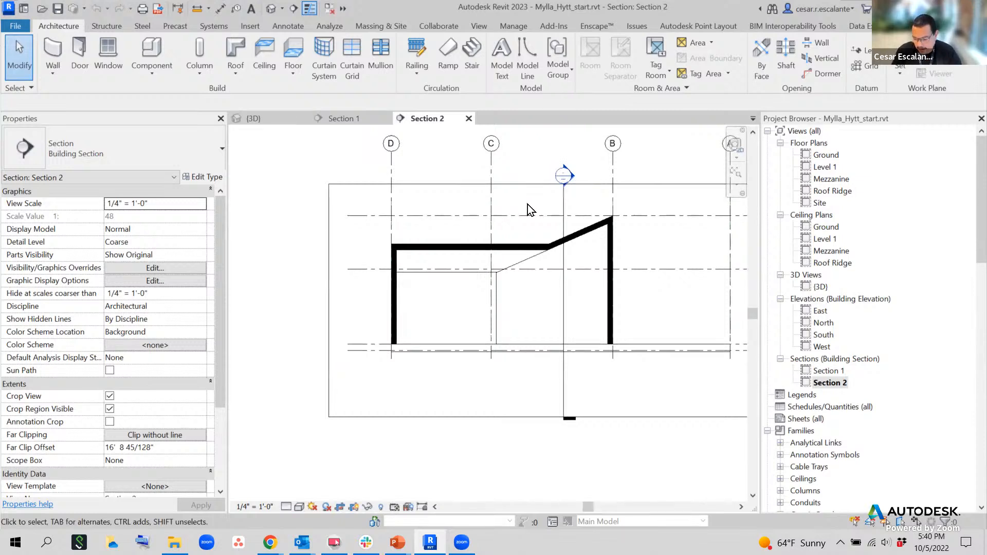
pyautogui.scroll(-1, 623, 265)
pyautogui.moveTo(661, 166); pyautogui.dragTo(615, 182, button='middle')
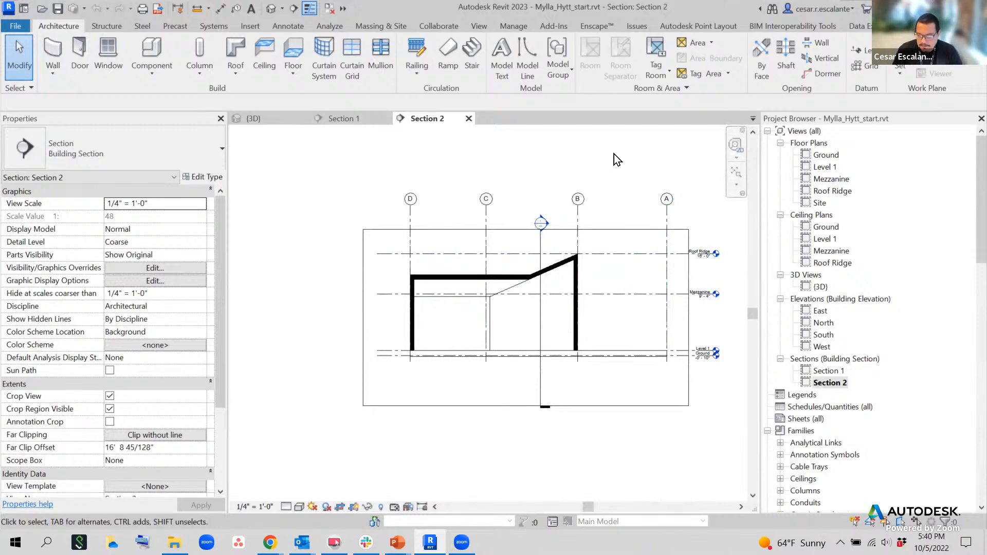
# Open the Level 1 floor plan and close all the other open views.
pyautogui.click(281, 118)
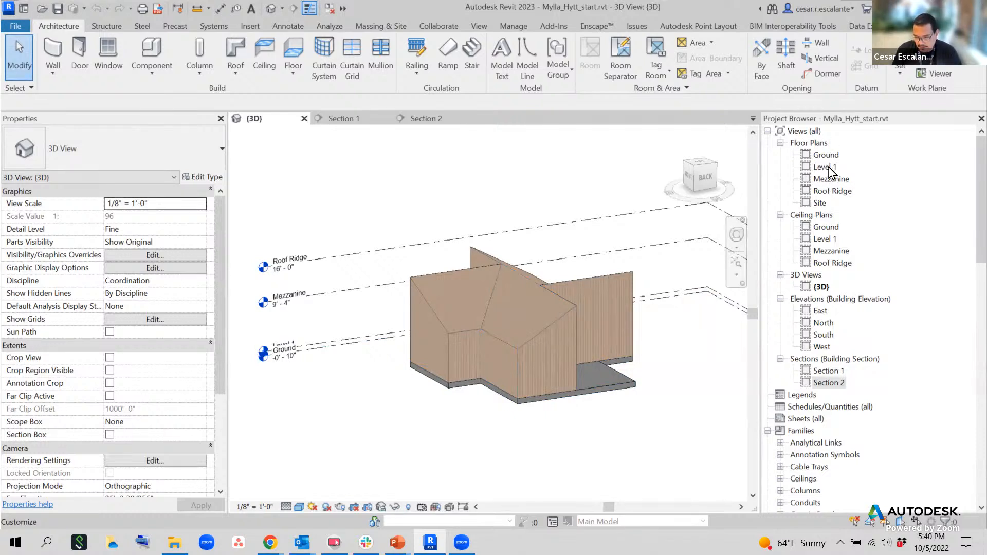
pyautogui.doubleClick(825, 167)
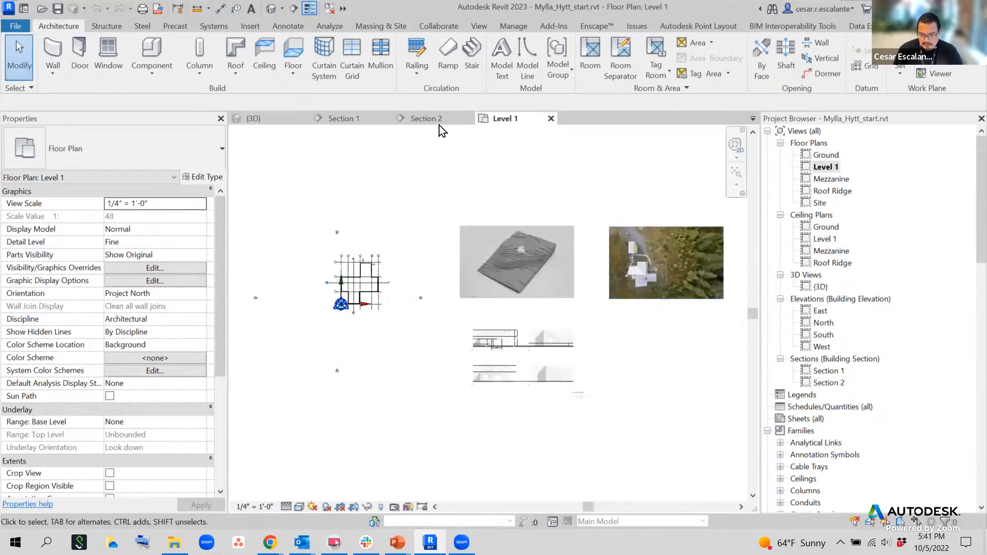
pyautogui.click(329, 10)
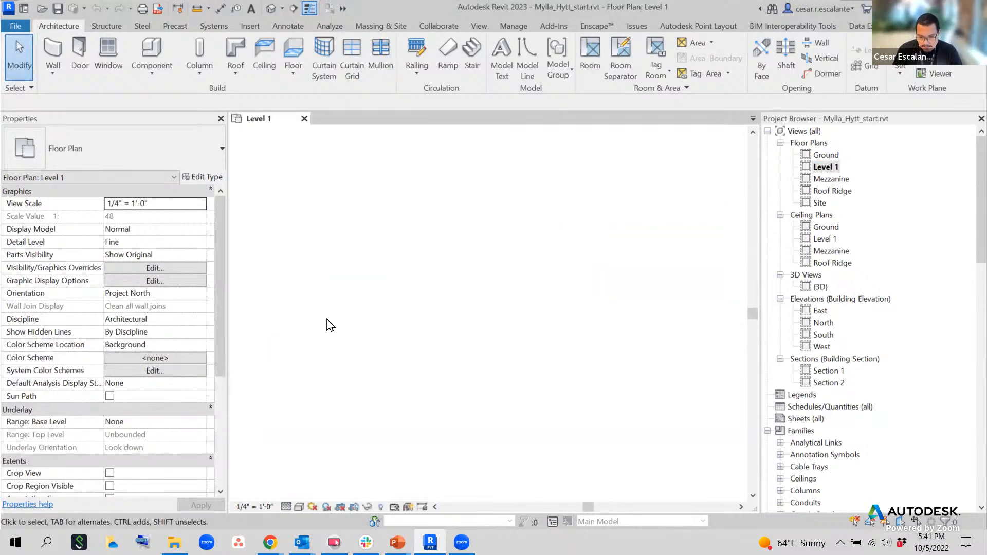
pyautogui.scroll(3, 293, 325)
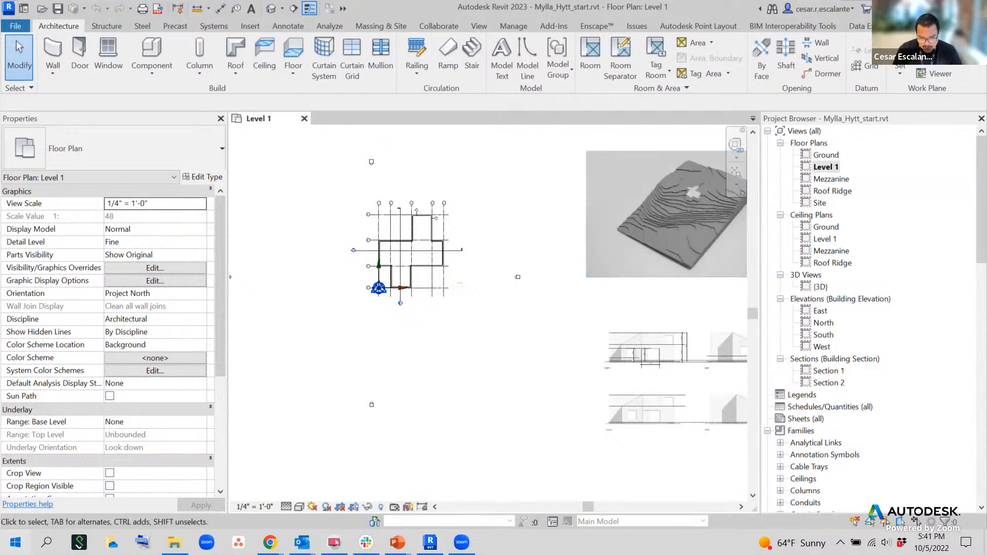
# Find and launch ZoomIt.exe, and test its red pen with a freehand stroke across the screen before clearing it.
pyautogui.press('super')
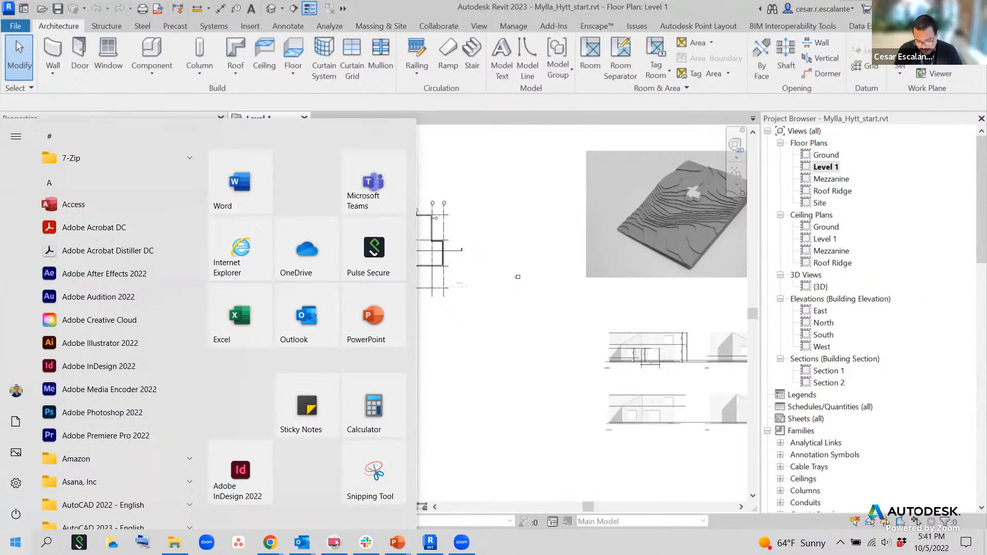
pyautogui.write('zoom')
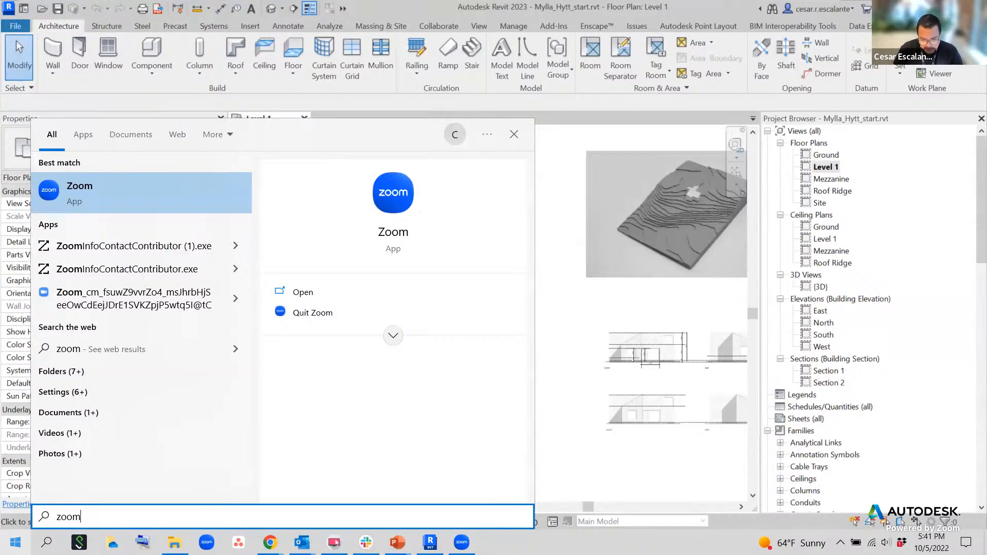
pyautogui.write('ti')
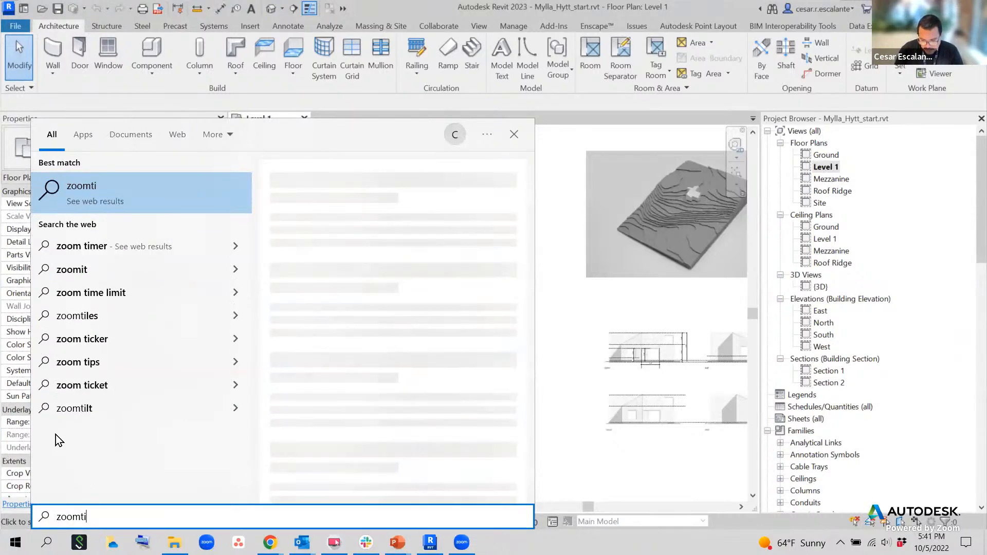
pyautogui.press('BackSpace')
pyautogui.press('BackSpace')
pyautogui.write('it')
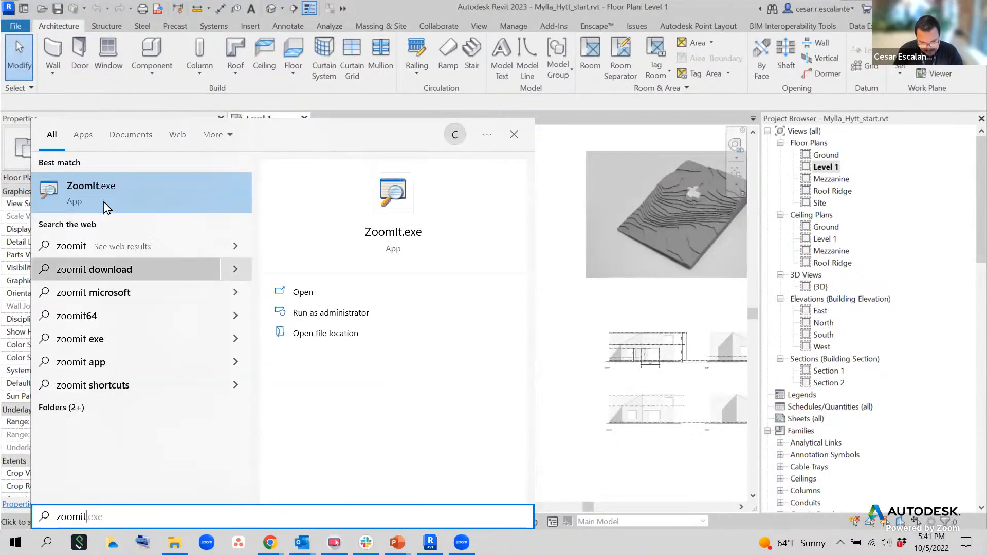
pyautogui.click(106, 194)
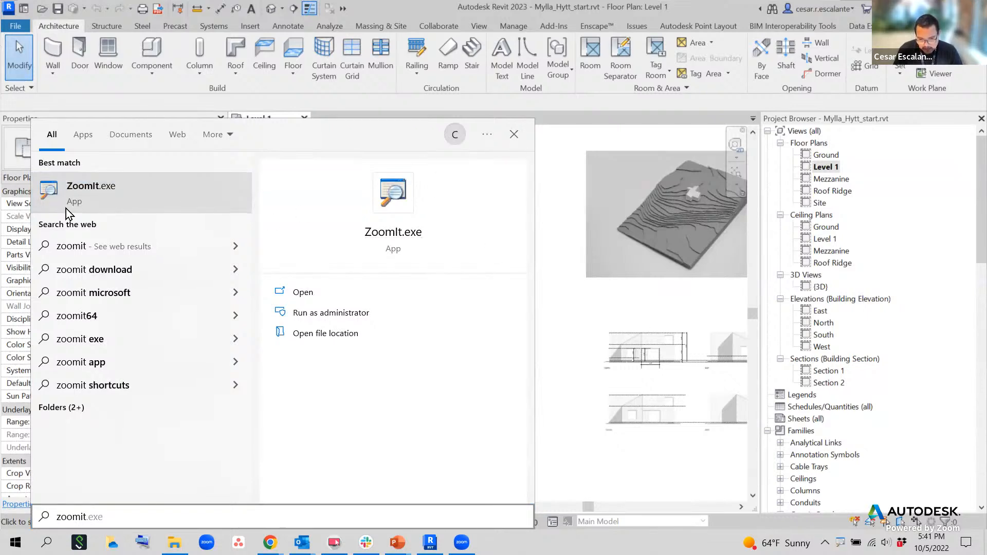
pyautogui.click(117, 190)
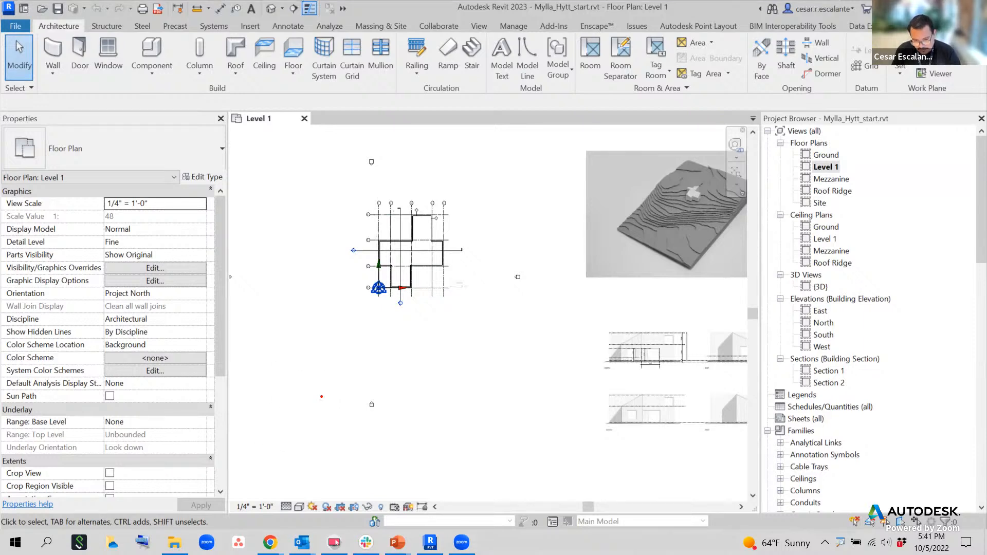
pyautogui.moveTo(334, 320)
pyautogui.mouseDown()
pyautogui.moveTo(474, 355)
pyautogui.moveTo(684, 203)
pyautogui.moveTo(760, 133)
pyautogui.moveTo(712, 132)
pyautogui.mouseUp()
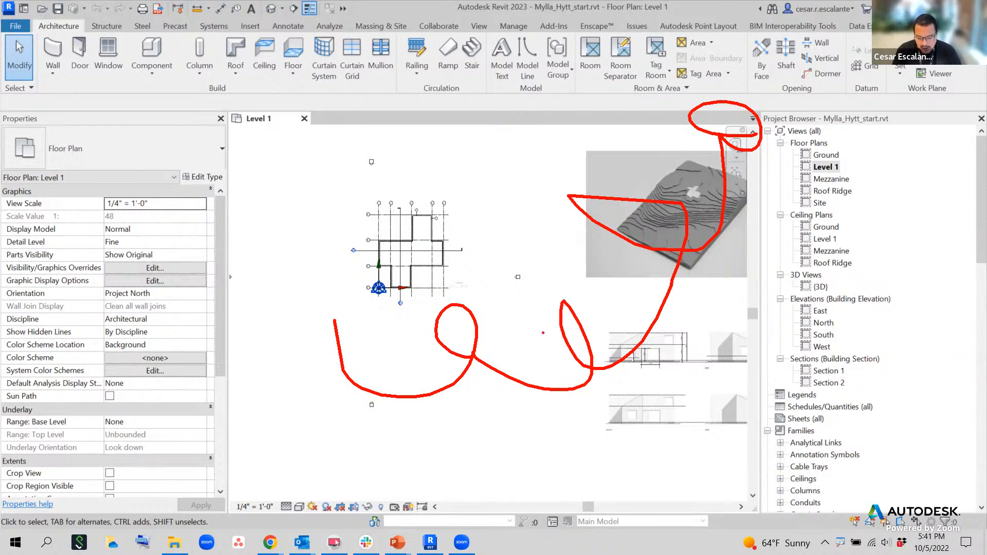
pyautogui.press('Escape')
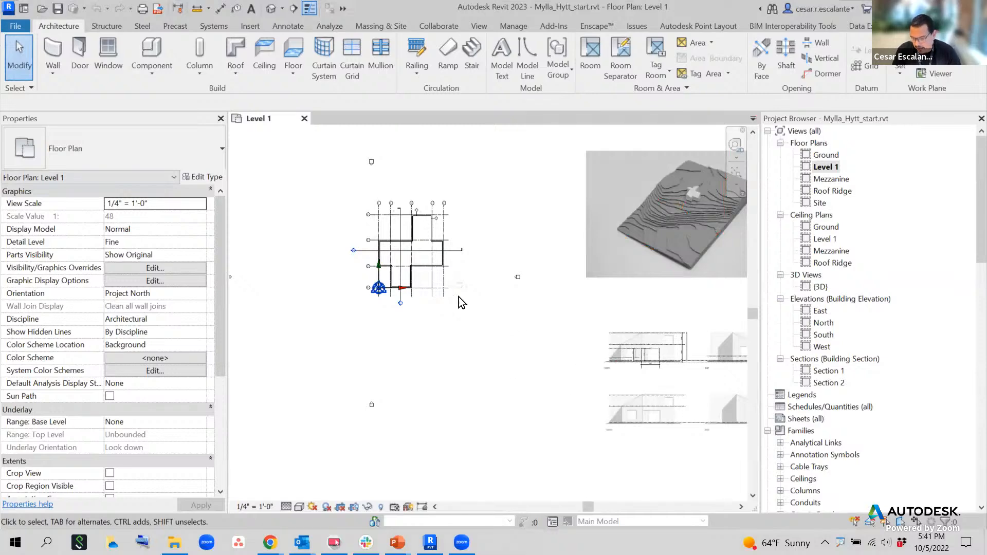
# Inspect the exterior walls along grids A to D in the Level 1 plan and select the building plan raster image beneath them.
pyautogui.scroll(5, 407, 260)
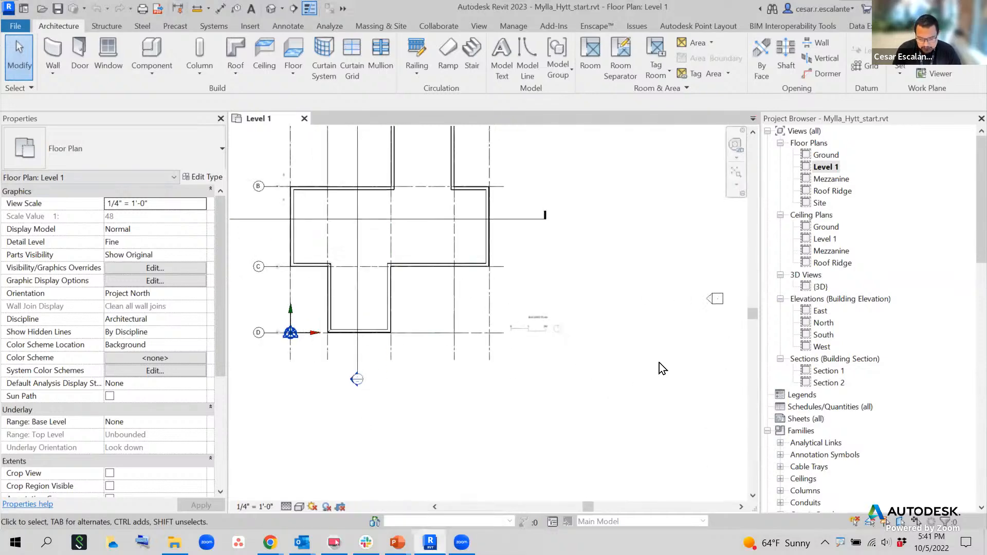
pyautogui.click(414, 289)
pyautogui.scroll(2, 548, 344)
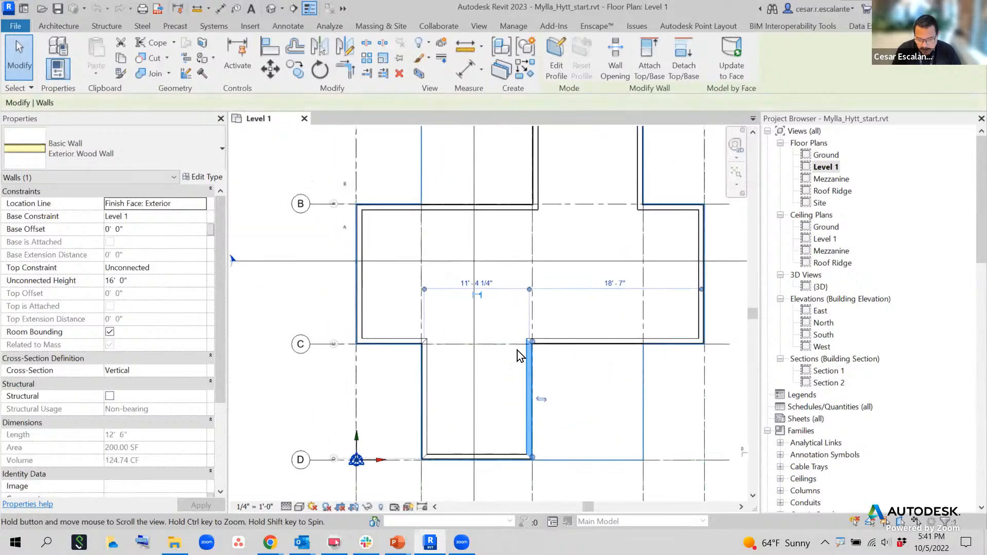
pyautogui.scroll(3, 384, 308)
pyautogui.moveTo(442, 221); pyautogui.dragTo(404, 403, button='middle')
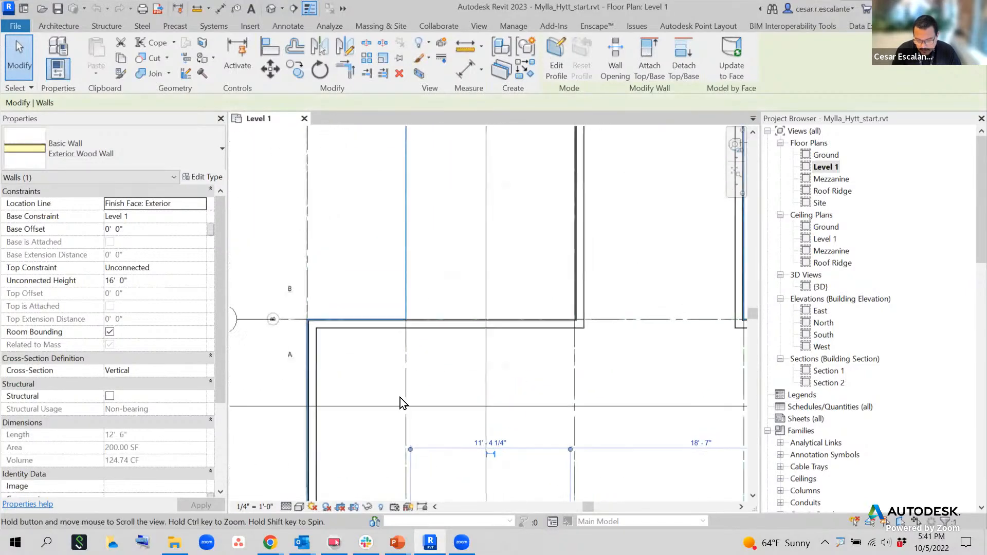
pyautogui.scroll(-3, 579, 281)
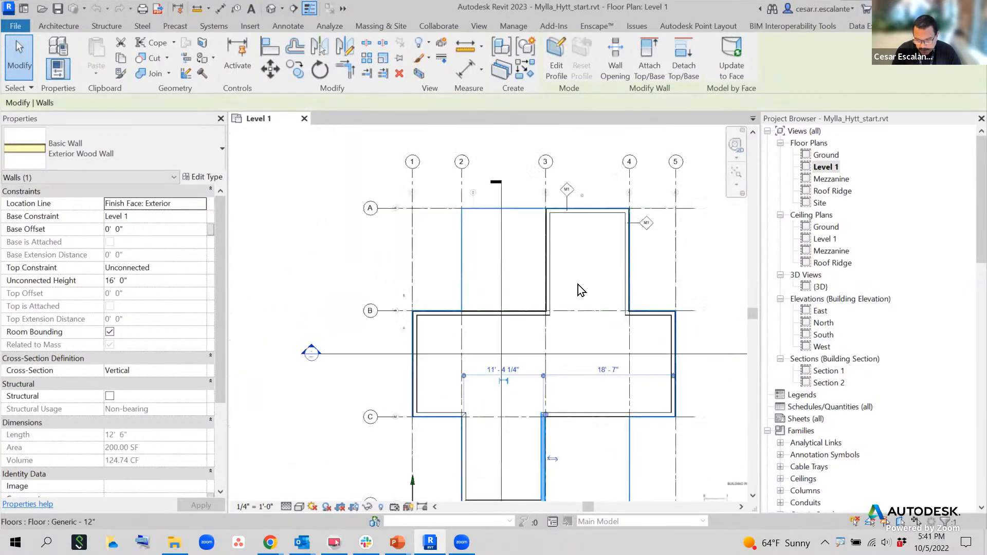
pyautogui.click(714, 270)
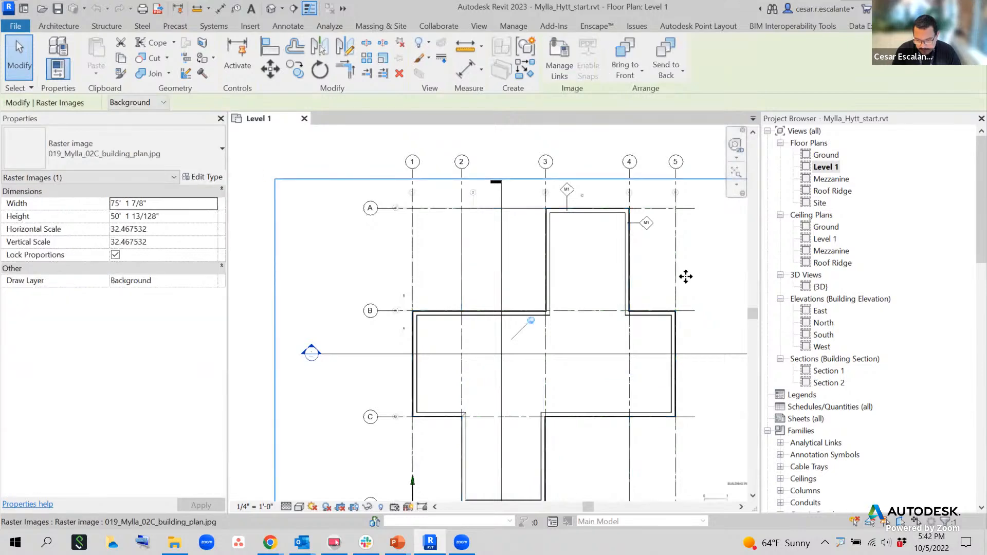
# Deselect the building plan image and set the Level 1 view's visual style to Wireframe so the image shows through.
pyautogui.press('Escape')
pyautogui.scroll(2, 551, 329)
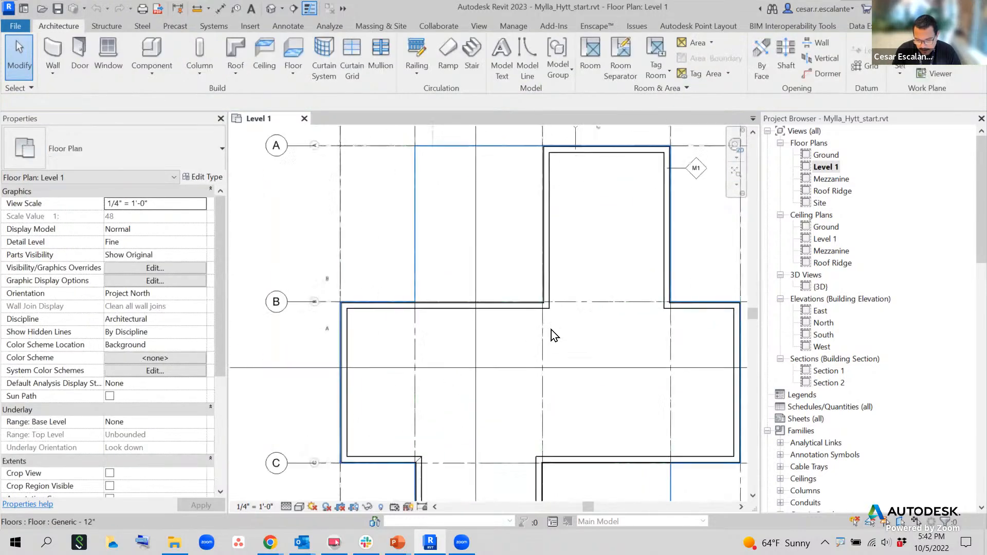
pyautogui.scroll(-1, 551, 329)
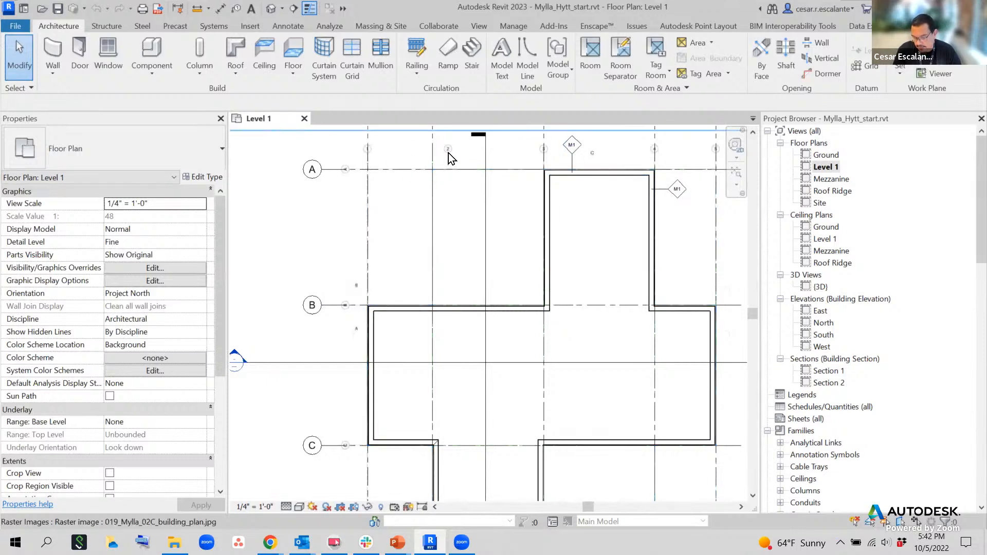
pyautogui.click(300, 509)
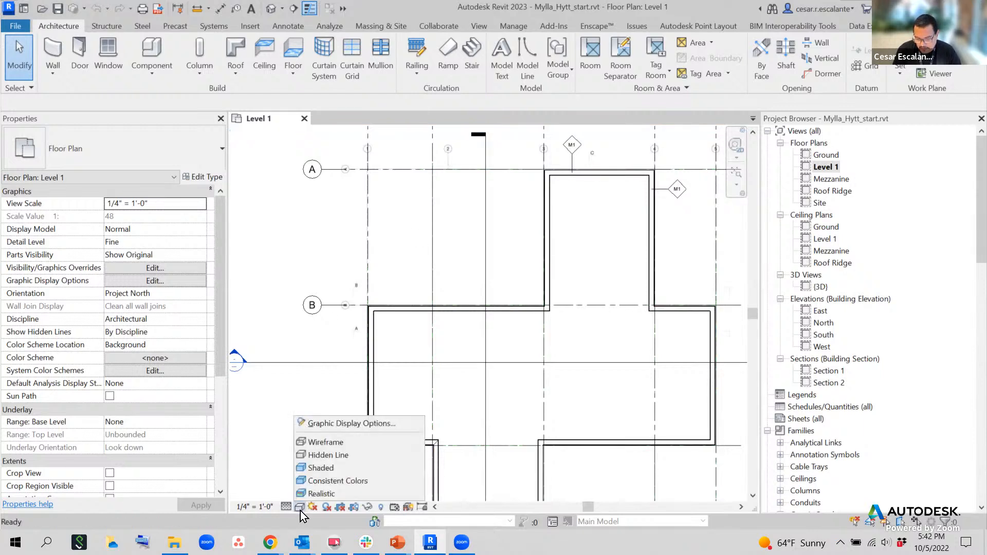
pyautogui.click(334, 446)
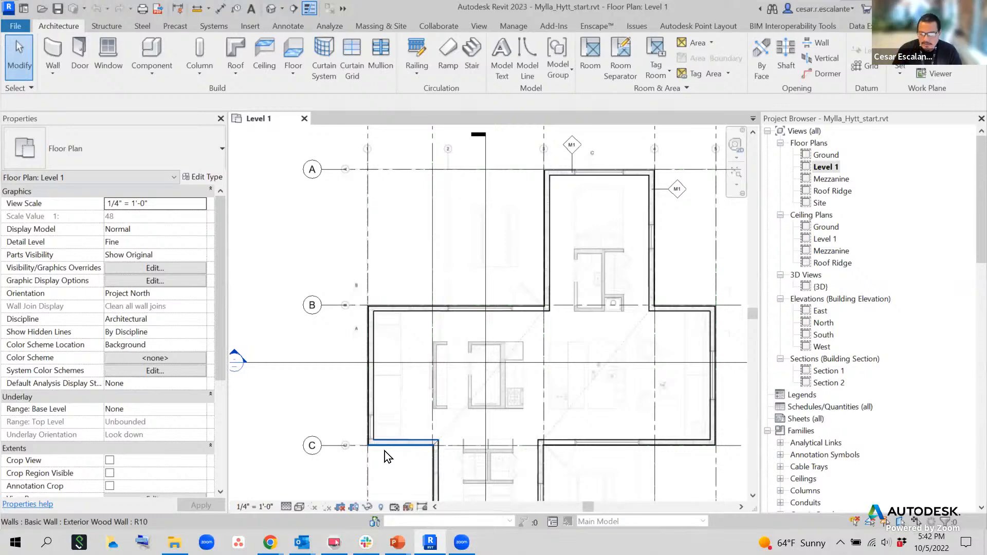
# Examine the interior partitions, furniture layout and wall openings of the building plan image within the Level 1 exterior walls.
pyautogui.scroll(2, 574, 301)
pyautogui.moveTo(607, 236); pyautogui.dragTo(409, 550, button='middle')
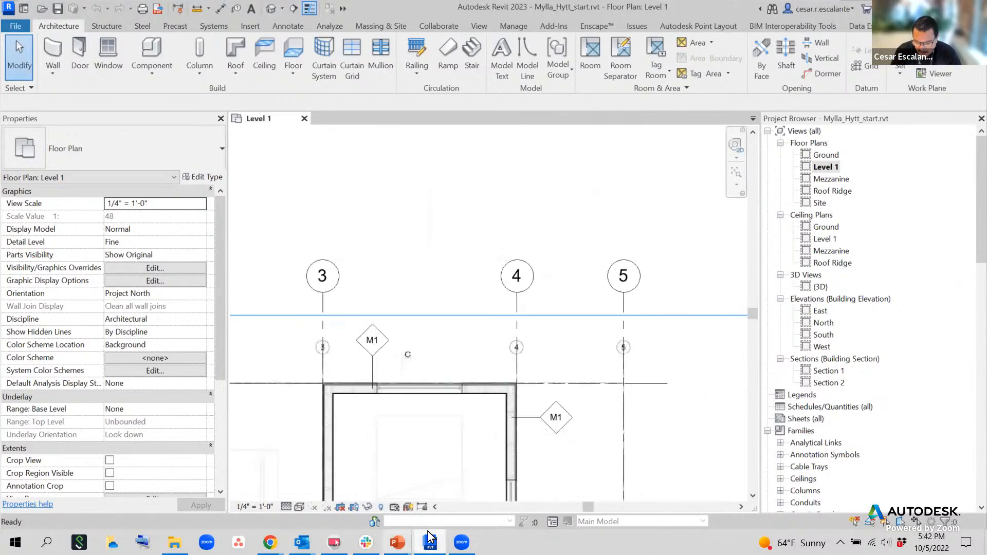
pyautogui.scroll(2, 429, 462)
pyautogui.moveTo(427, 457); pyautogui.dragTo(637, 151, button='middle')
pyautogui.scroll(-2, 534, 304)
pyautogui.scroll(-1, 617, 168)
pyautogui.scroll(-1, 617, 168)
pyautogui.moveTo(555, 376); pyautogui.dragTo(544, 203, button='middle')
pyautogui.scroll(-1, 537, 257)
pyautogui.scroll(-1, 537, 257)
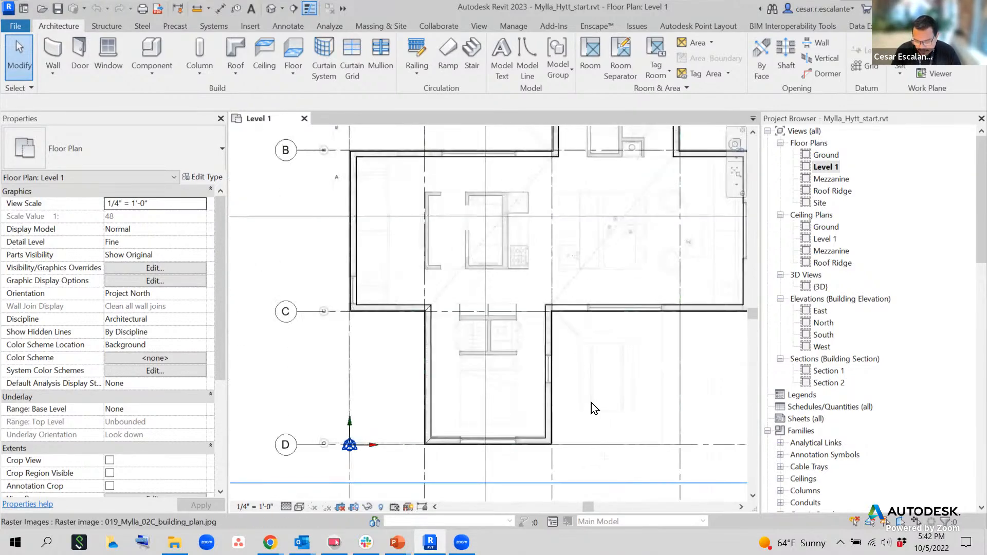
pyautogui.moveTo(591, 431); pyautogui.dragTo(568, 477, button='middle')
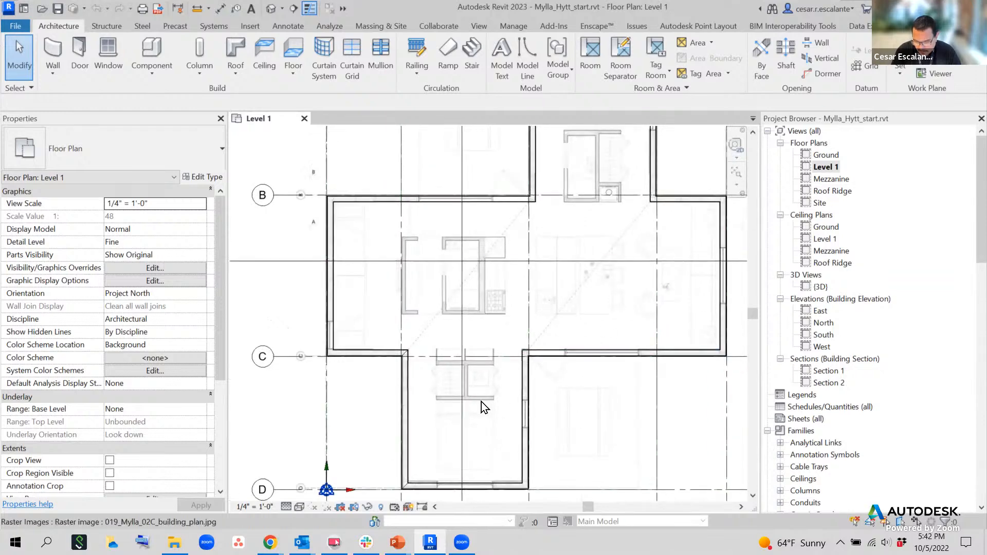
pyautogui.scroll(2, 481, 402)
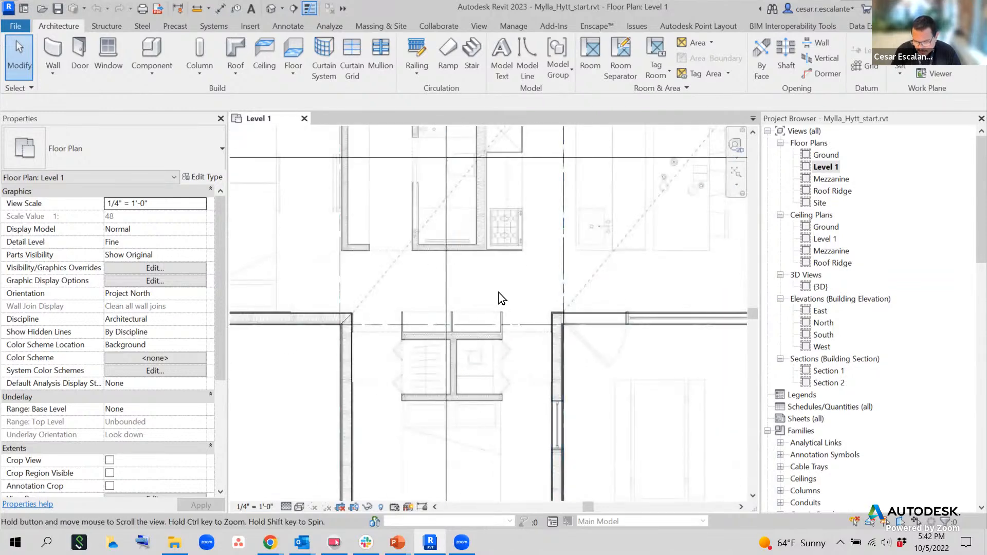
pyautogui.moveTo(498, 292); pyautogui.dragTo(520, 444, button='middle')
pyautogui.scroll(-5, 454, 332)
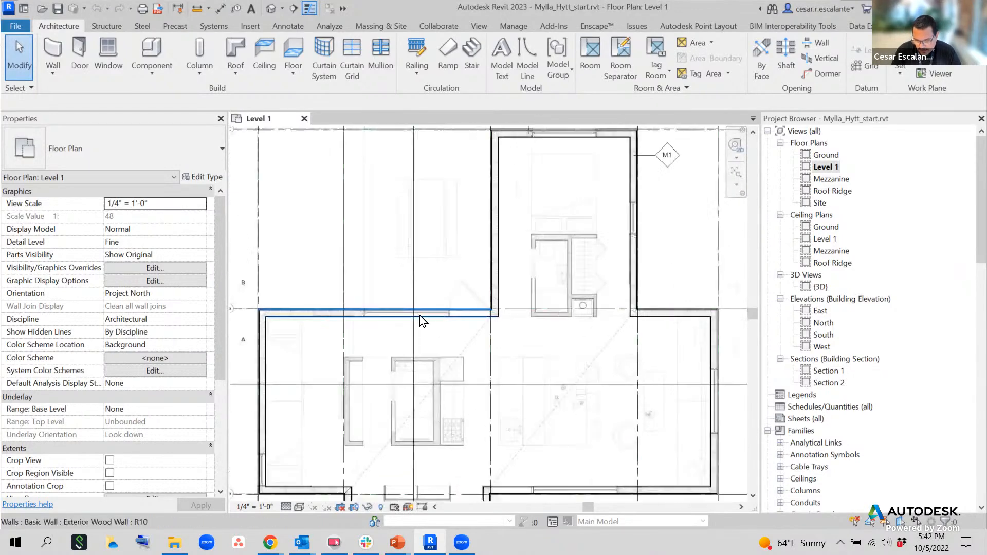
pyautogui.scroll(3, 420, 315)
pyautogui.scroll(-3, 529, 317)
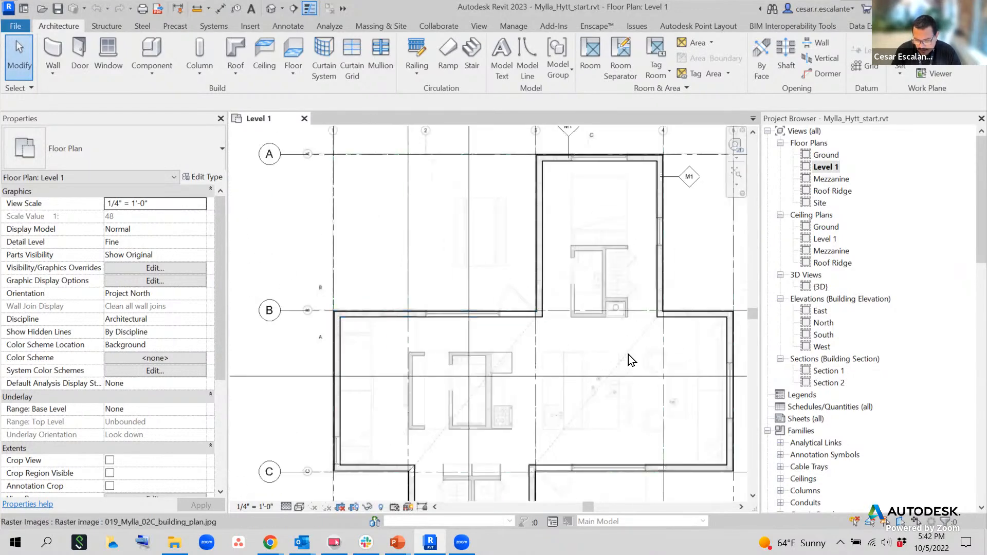
pyautogui.moveTo(633, 348); pyautogui.dragTo(569, 231, button='middle')
pyautogui.scroll(3, 537, 371)
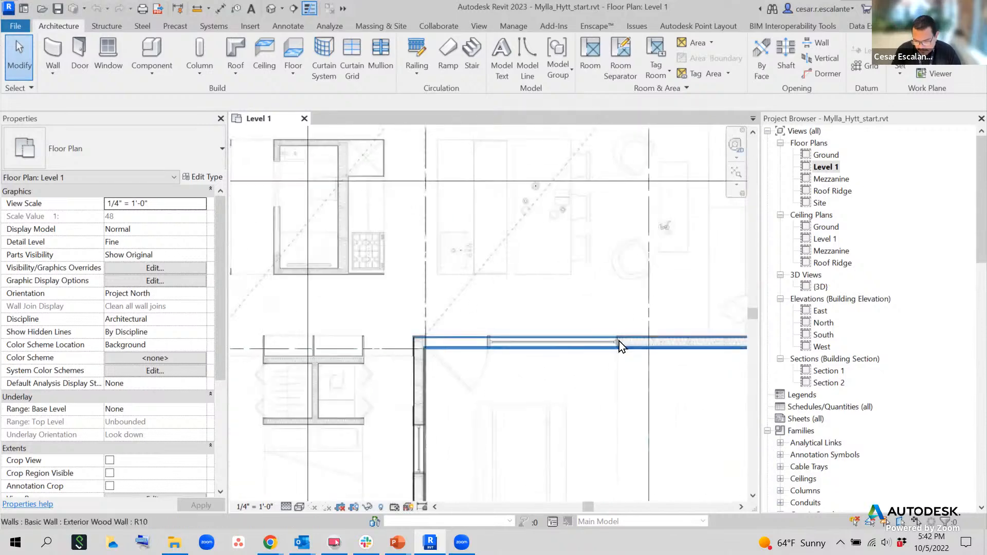
pyautogui.scroll(-3, 577, 344)
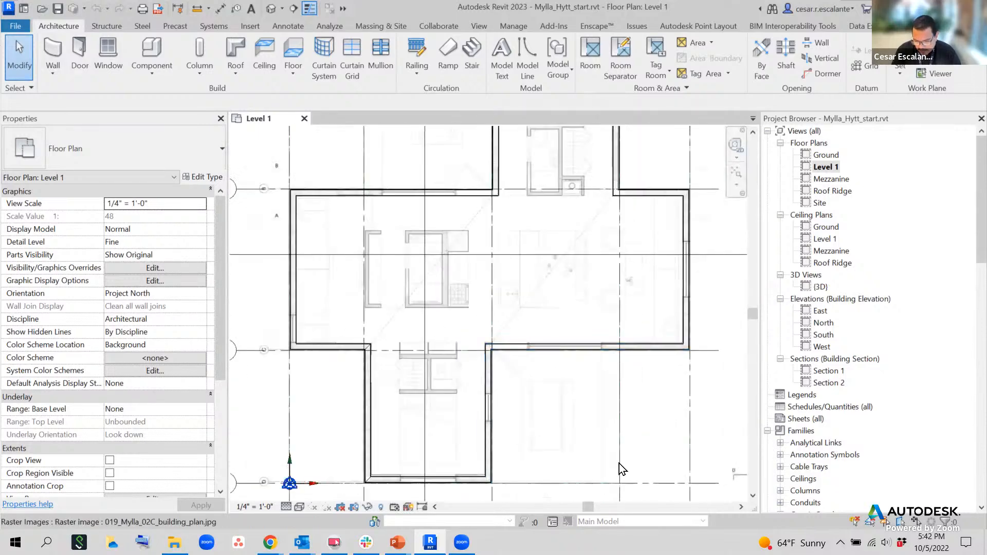
pyautogui.scroll(-5, 598, 411)
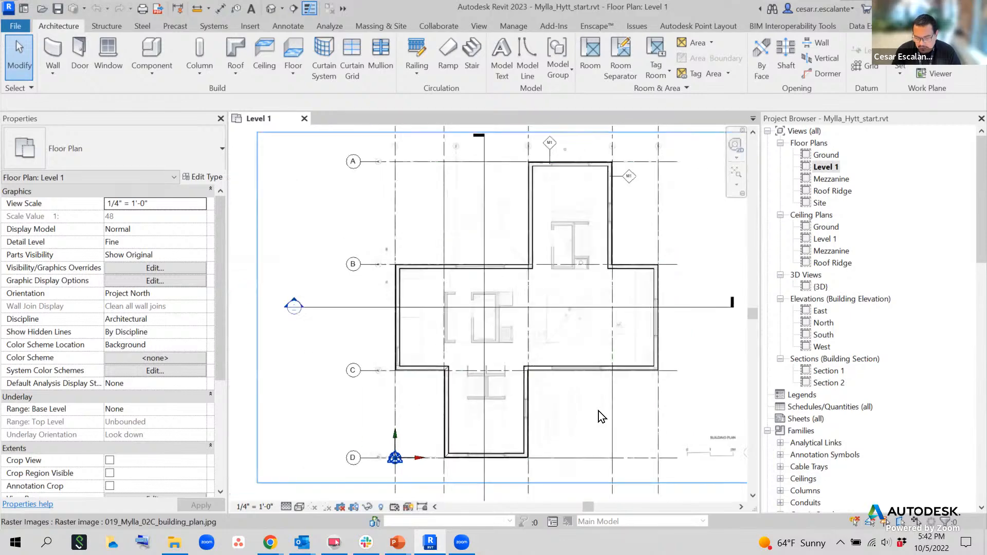
# Locate the building elevations image beside the plan and examine the dimensioned window and door in its north elevation.
pyautogui.moveTo(647, 405); pyautogui.dragTo(562, 348, button='middle')
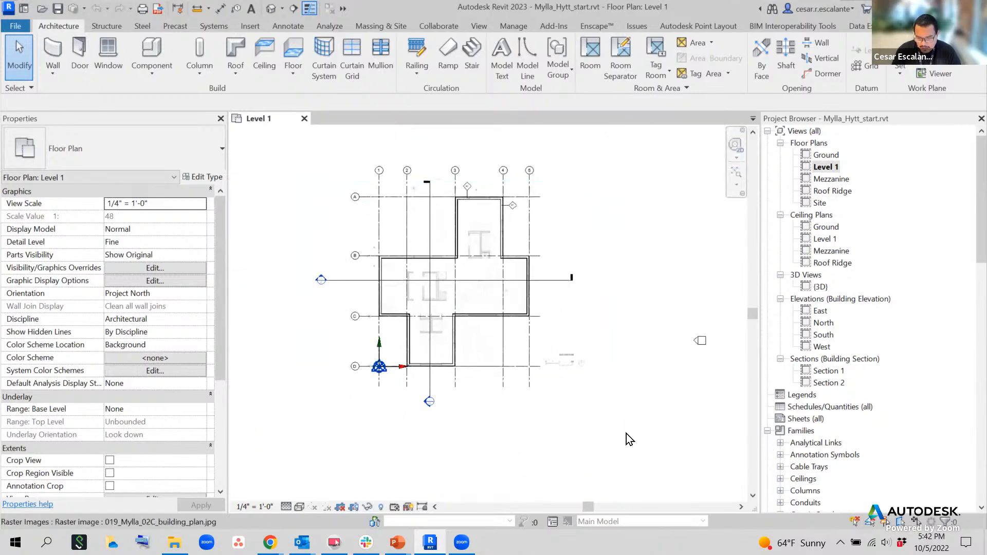
pyautogui.scroll(-4, 559, 406)
pyautogui.moveTo(732, 456); pyautogui.dragTo(602, 392, button='middle')
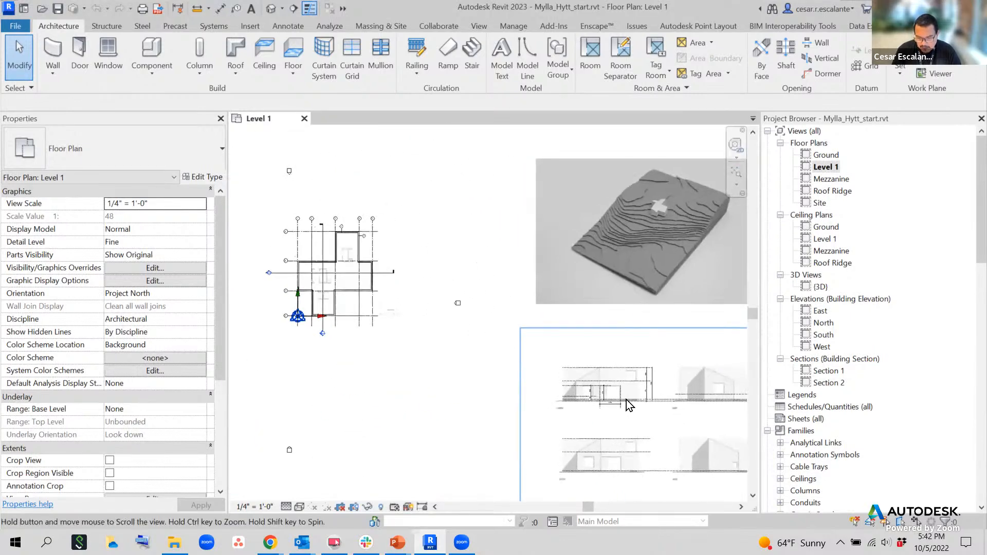
pyautogui.scroll(4, 626, 401)
pyautogui.moveTo(664, 432); pyautogui.dragTo(532, 390, button='middle')
pyautogui.moveTo(588, 365)
pyautogui.mouseDown(button='middle')
pyautogui.moveTo(584, 377)
pyautogui.moveTo(571, 345)
pyautogui.moveTo(588, 337)
pyautogui.mouseUp(button='middle')
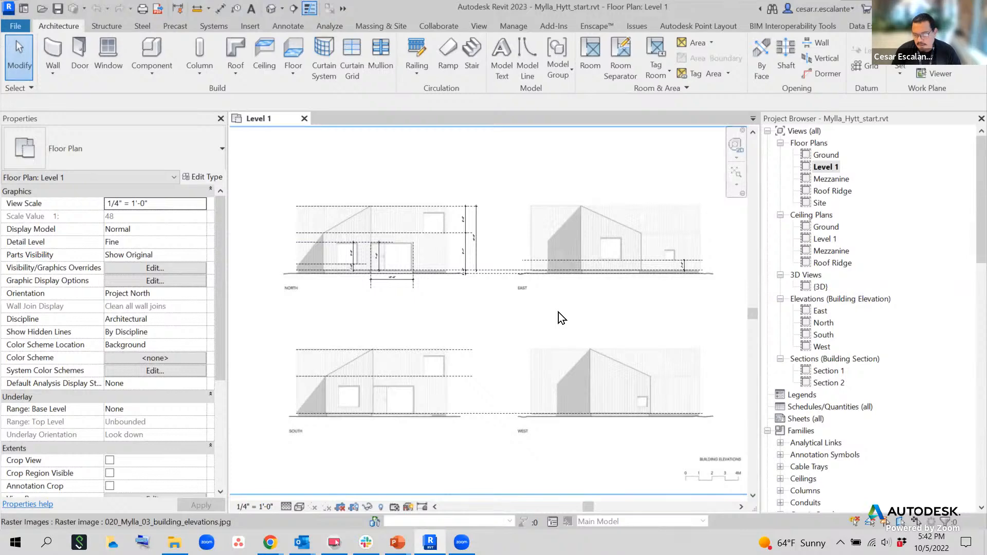
pyautogui.scroll(5, 313, 239)
pyautogui.scroll(2, 319, 247)
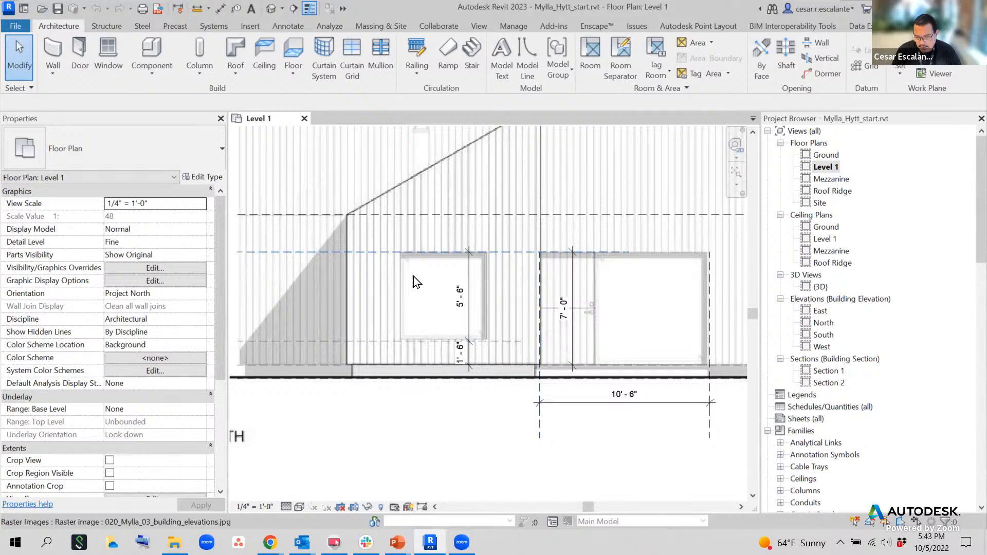
pyautogui.scroll(-3, 425, 288)
pyautogui.moveTo(577, 391); pyautogui.dragTo(548, 405, button='middle')
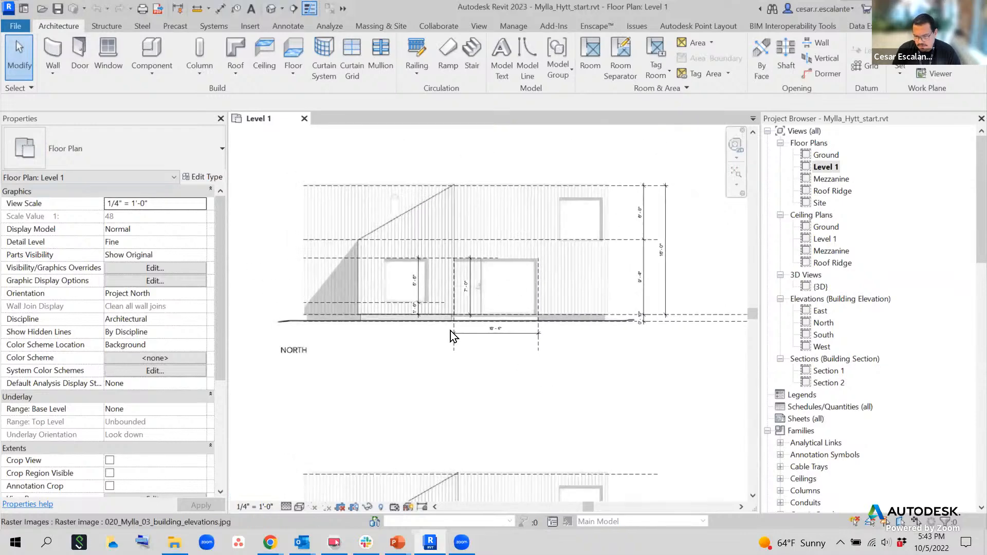
pyautogui.moveTo(452, 334); pyautogui.dragTo(401, 289)
pyautogui.scroll(2, 402, 282)
pyautogui.scroll(-1, 500, 316)
pyautogui.scroll(-1, 504, 334)
pyautogui.moveTo(472, 407); pyautogui.dragTo(602, 451, button='middle')
pyautogui.click(103, 10)
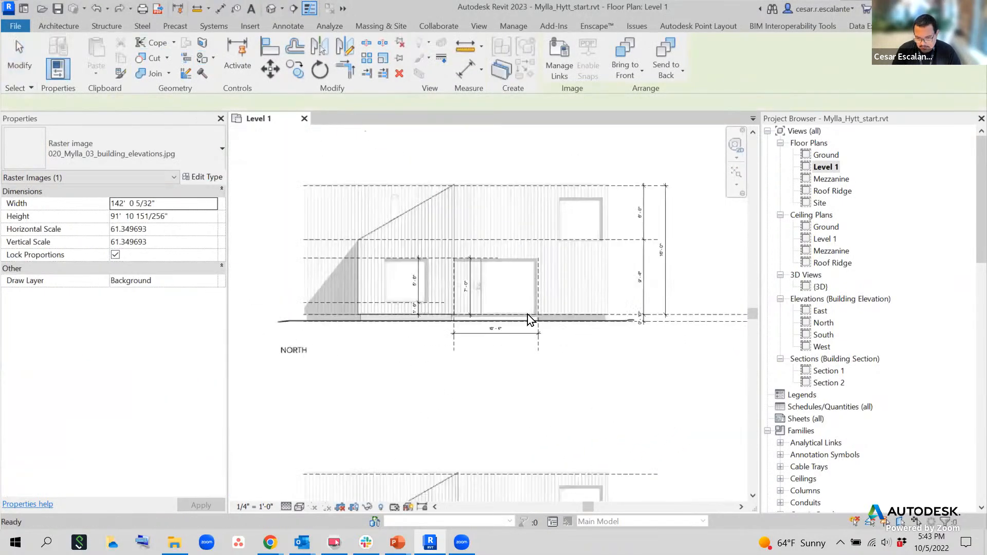
# Select the building elevations raster image and pin it in place.
pyautogui.scroll(-2, 579, 211)
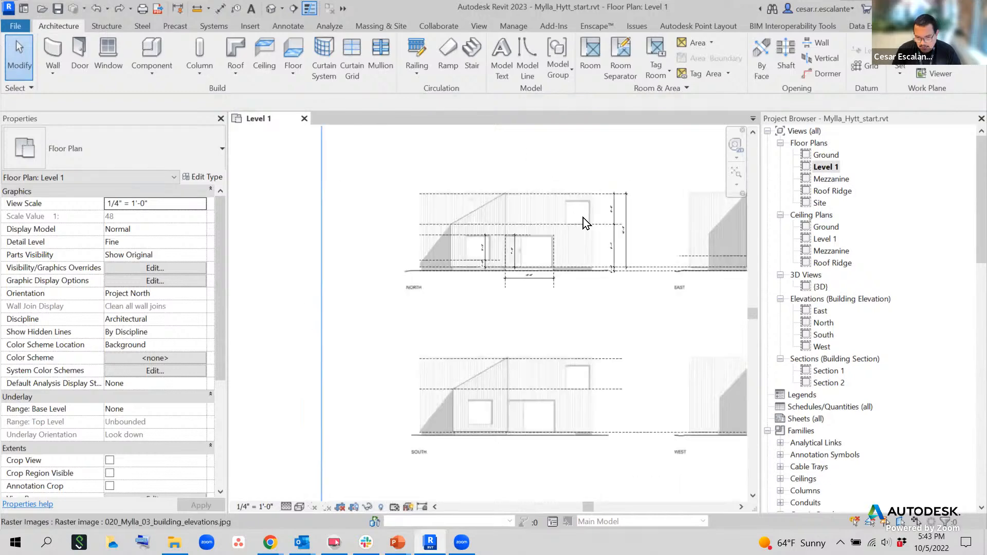
pyautogui.click(363, 233)
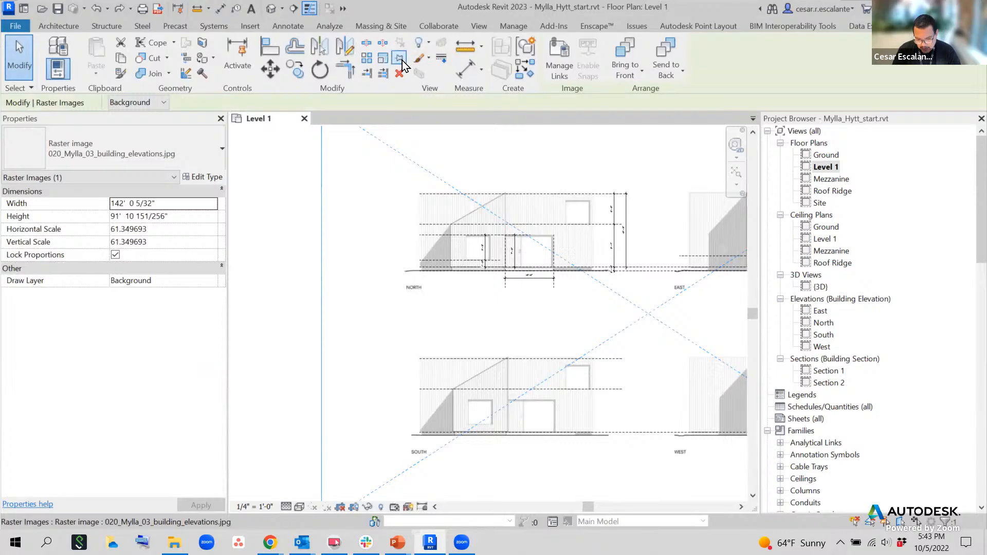
pyautogui.press('super+d')
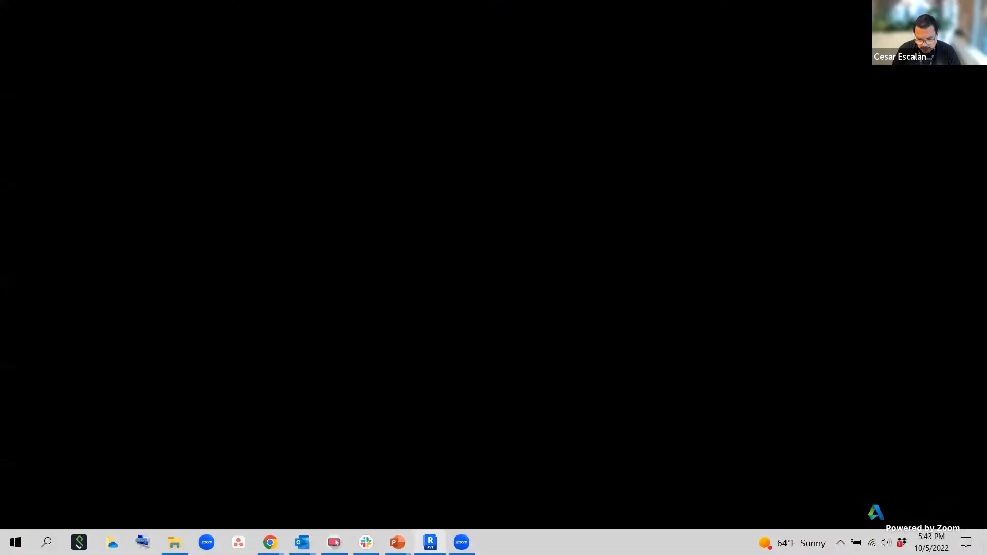
pyautogui.click(430, 541)
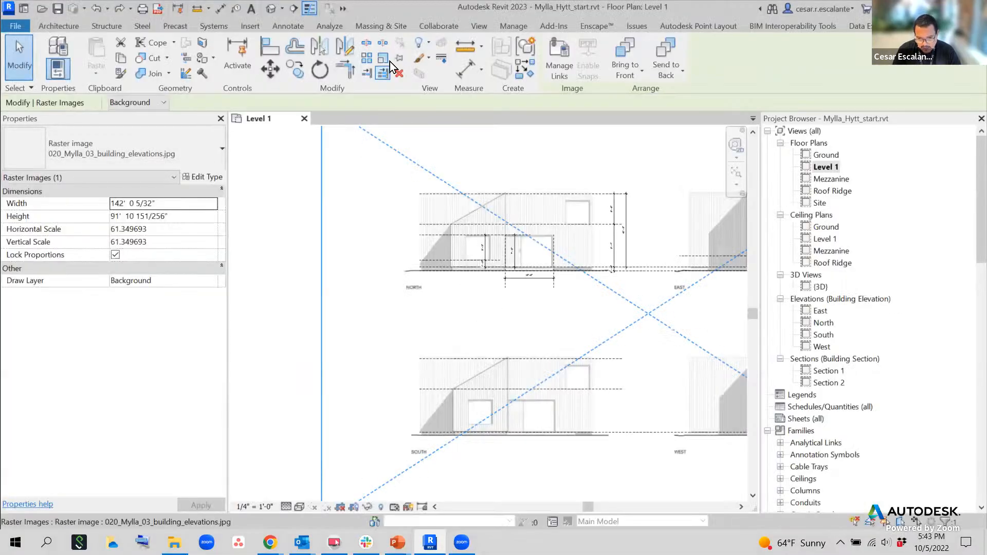
pyautogui.scroll(-2, 406, 319)
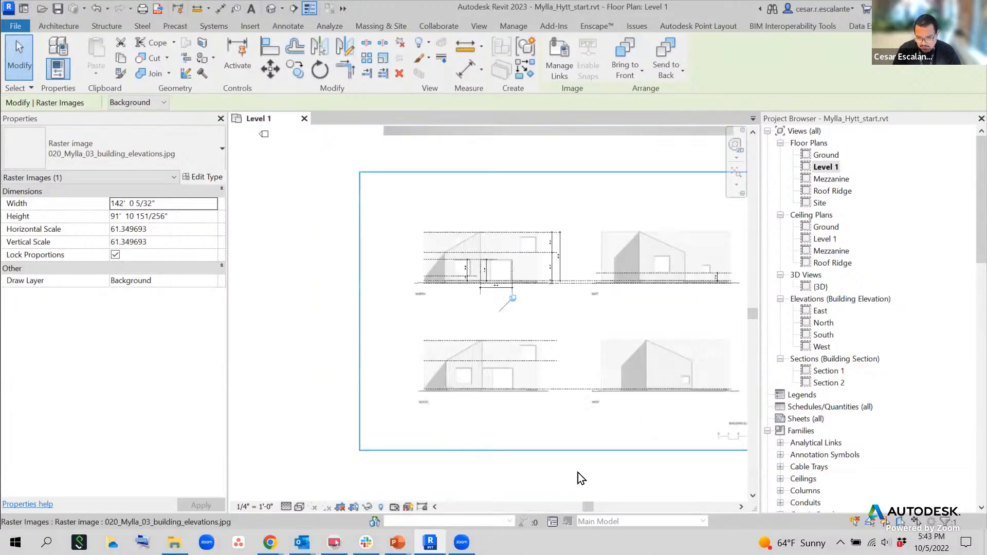
# Examine the south, west and east elevations in the image, including the small window's sill height dimension on the east elevation.
pyautogui.scroll(4, 571, 437)
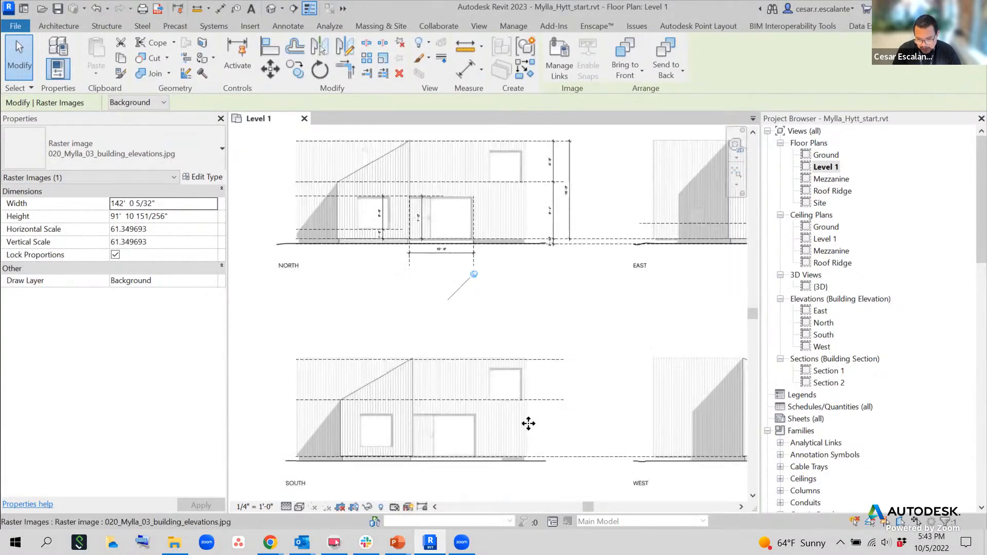
pyautogui.scroll(-3, 563, 427)
pyautogui.moveTo(602, 432); pyautogui.dragTo(384, 381, button='middle')
pyautogui.scroll(1, 526, 219)
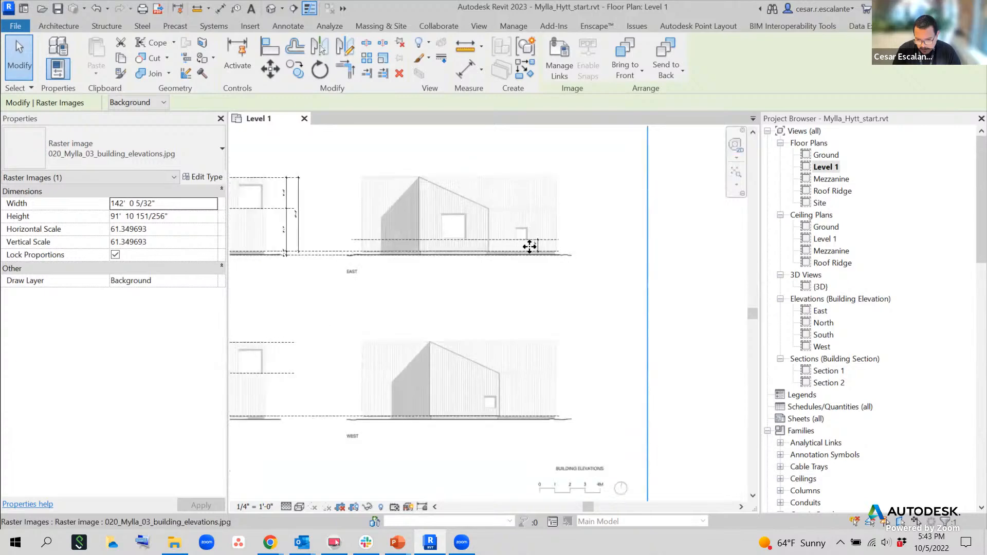
pyautogui.scroll(4, 529, 247)
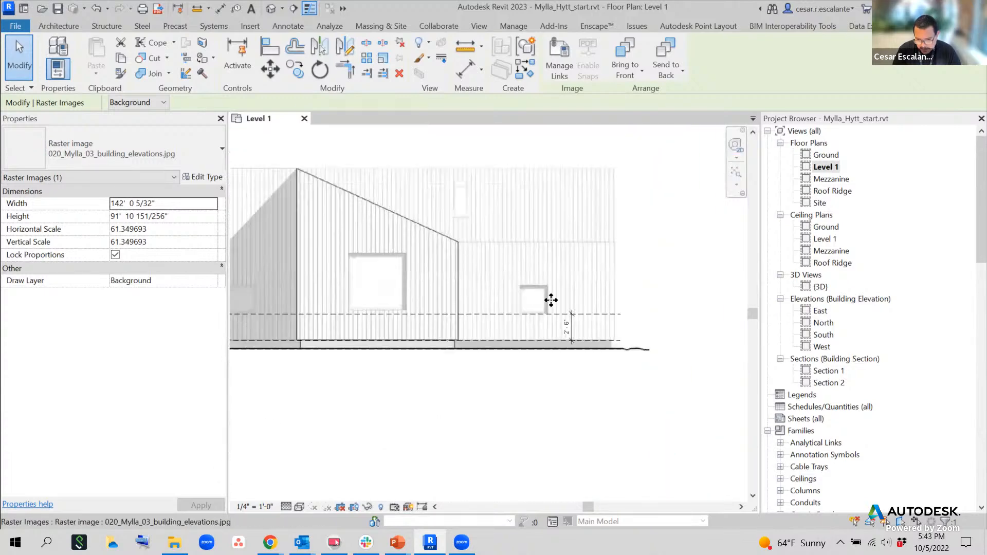
pyautogui.scroll(1, 507, 306)
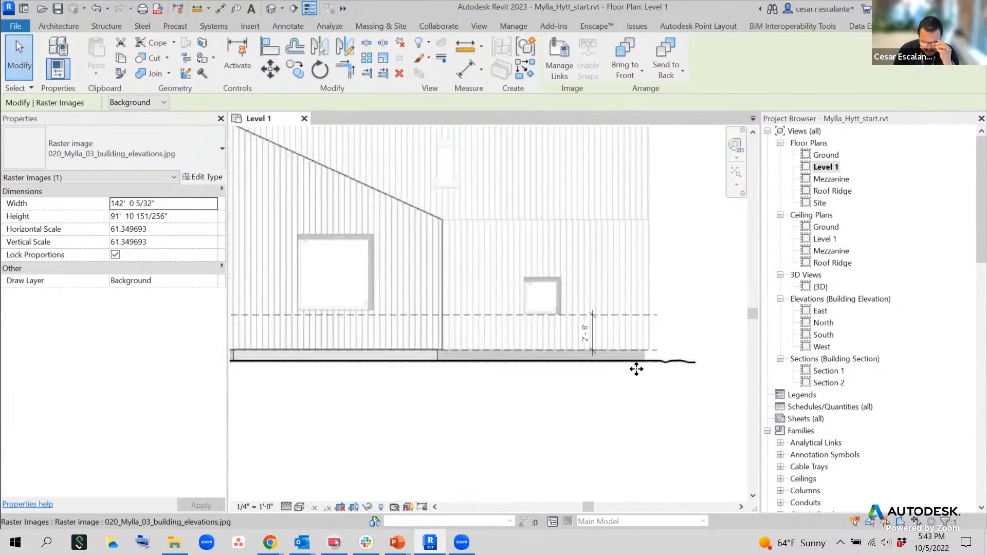
# Return to the plan around grids C and D, browse the project's Basic Wall types and deselect the elevations image.
pyautogui.scroll(-4, 635, 369)
pyautogui.moveTo(544, 367); pyautogui.dragTo(706, 347, button='middle')
pyautogui.scroll(-4, 694, 348)
pyautogui.moveTo(503, 435); pyautogui.dragTo(683, 396, button='middle')
pyautogui.scroll(-3, 676, 383)
pyautogui.moveTo(511, 348); pyautogui.dragTo(453, 333, button='middle')
pyautogui.scroll(5, 332, 239)
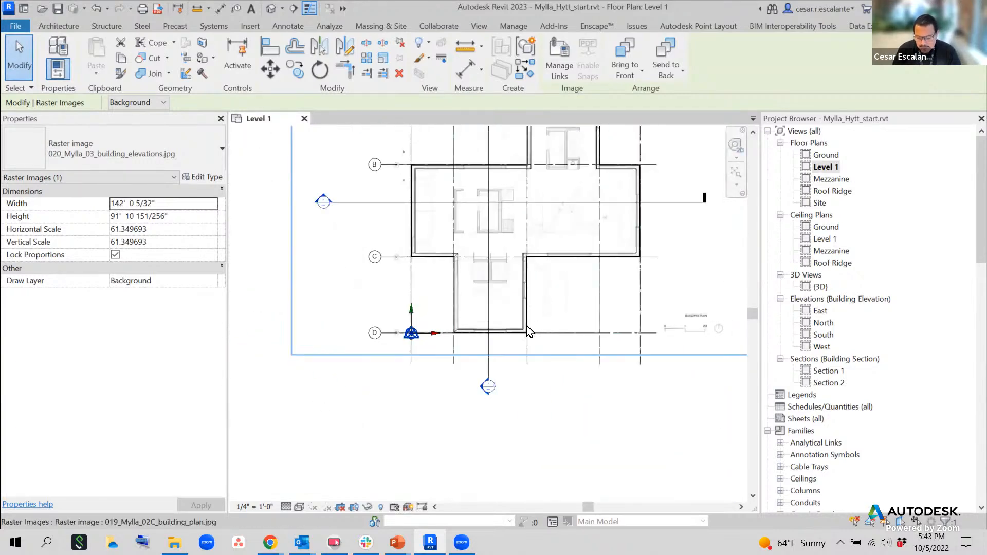
pyautogui.scroll(2, 522, 334)
pyautogui.scroll(-15, 940, 308)
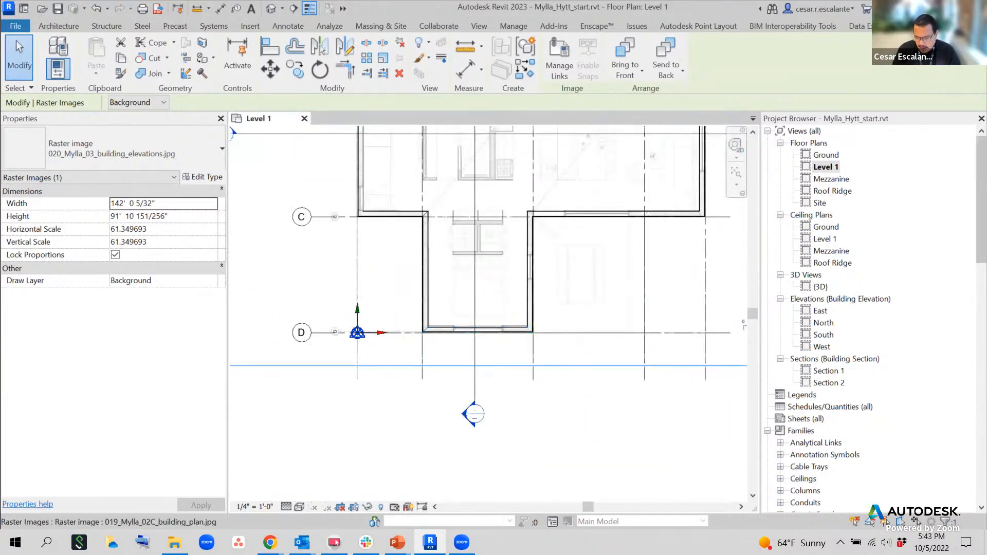
pyautogui.press('Escape')
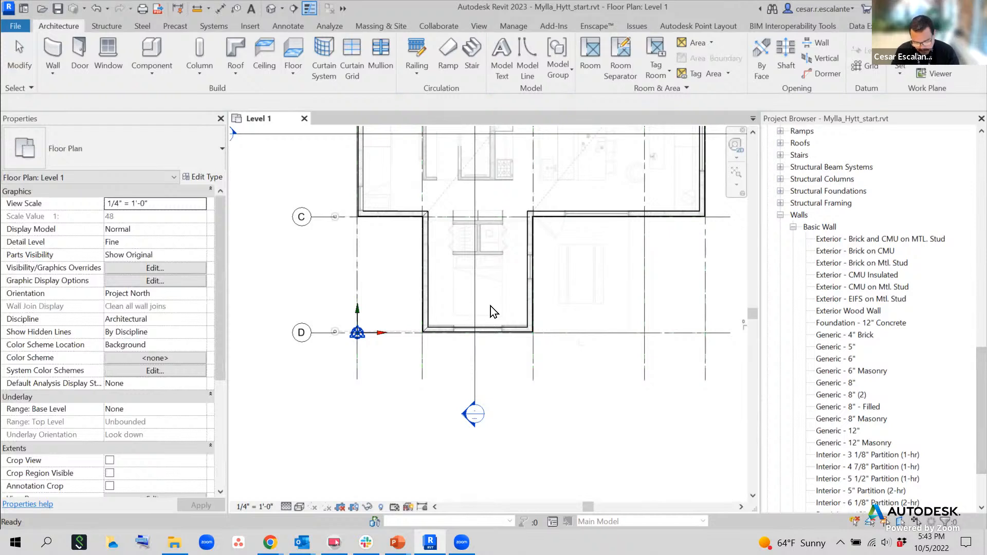
# Start a numbered on-screen text note over the Level 1 plan with "1." near grid C.
pyautogui.press('t')
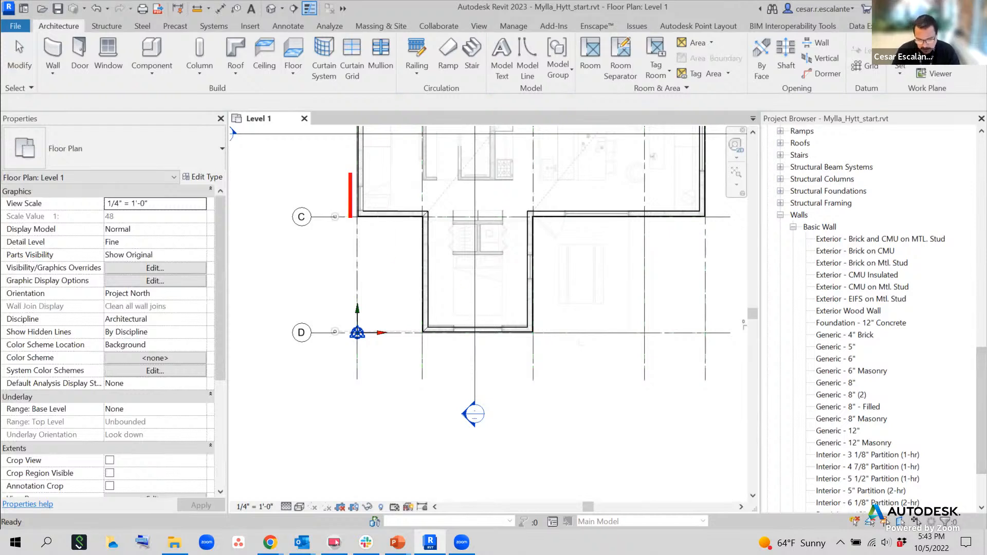
pyautogui.click(331, 165)
pyautogui.write('1.')
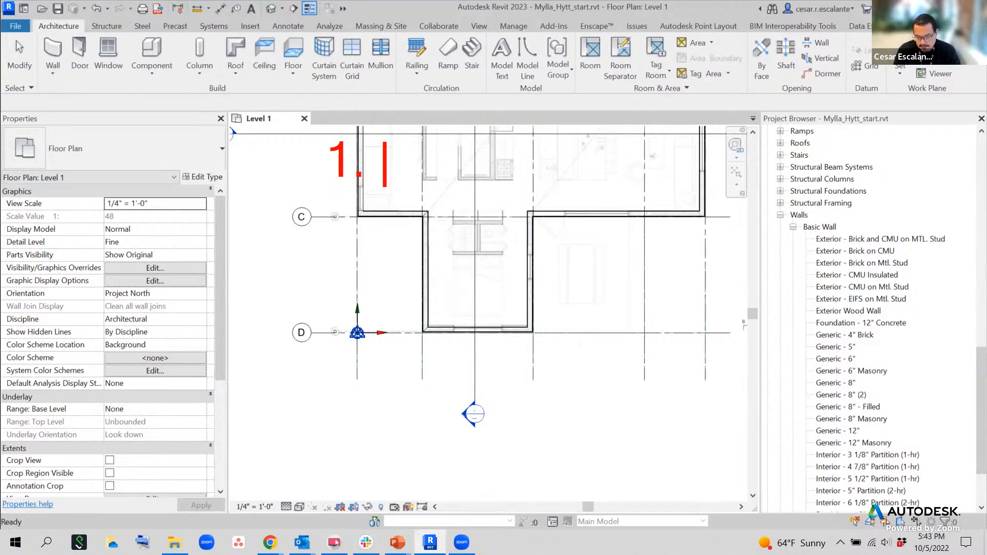
pyautogui.write(' S')
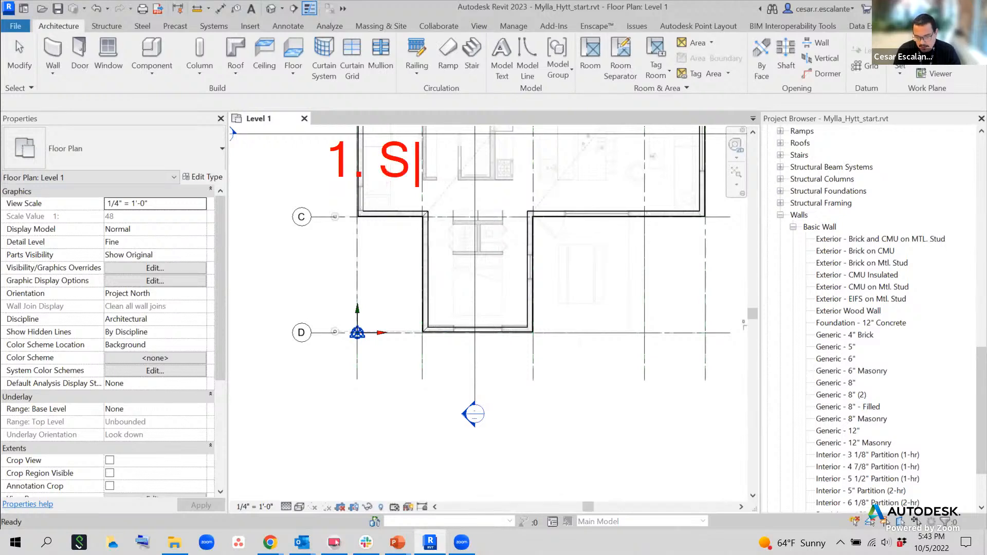
pyautogui.write('elect a')
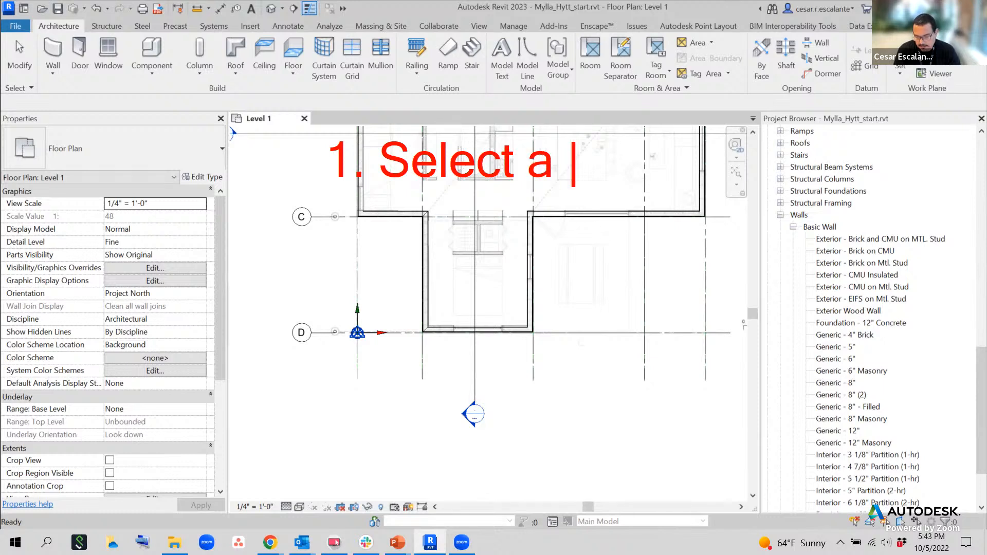
pyautogui.press('BackSpace')
pyautogui.press('BackSpace')
pyautogui.press('BackSpace')
pyautogui.press('BackSpace')
pyautogui.press('BackSpace')
pyautogui.press('BackSpace')
pyautogui.press('BackSpace')
pyautogui.press('BackSpace')
pyautogui.press('BackSpace')
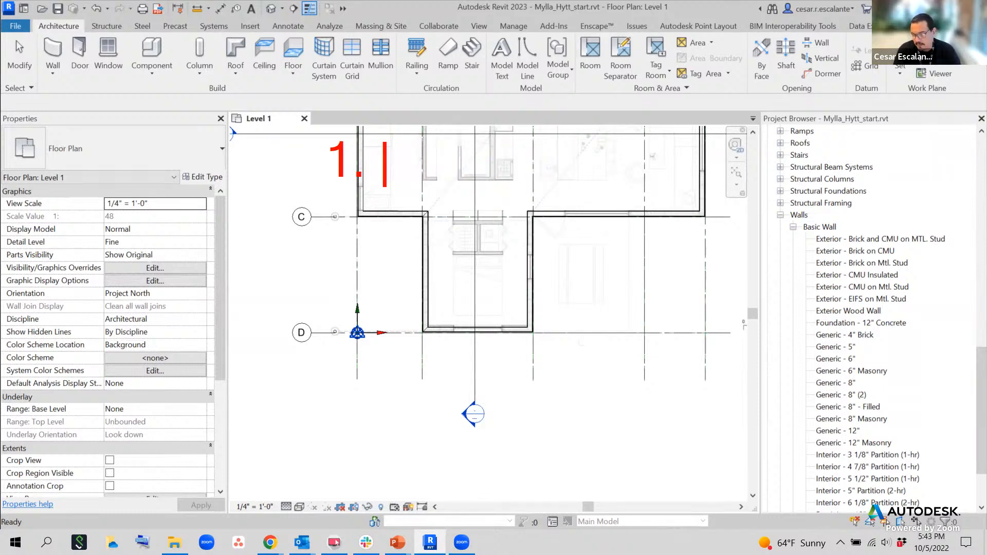
# Write "Duplicate Type" as the note's first line and "2. Rename" as its second line.
pyautogui.write('Duplicate ')
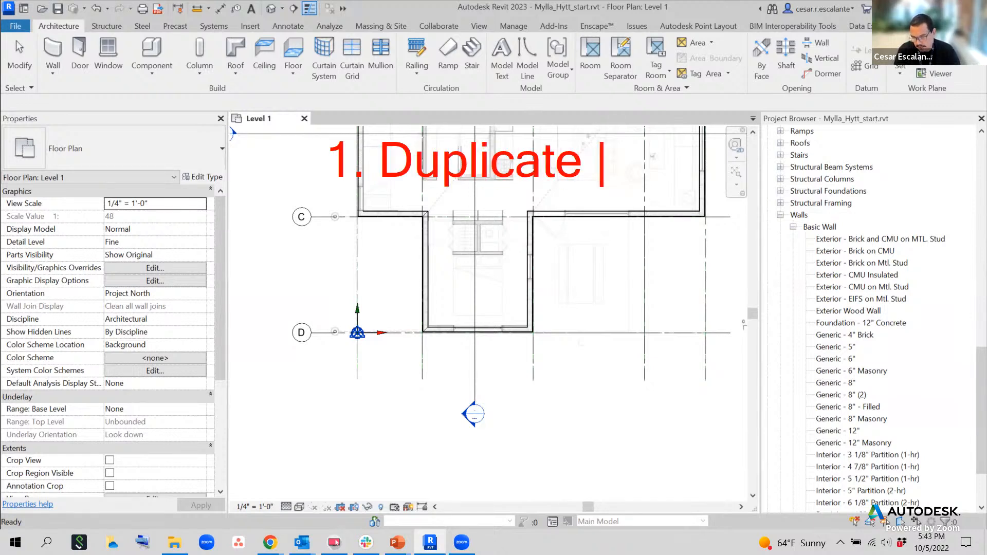
pyautogui.write('Type')
pyautogui.press('Return')
pyautogui.write('2.')
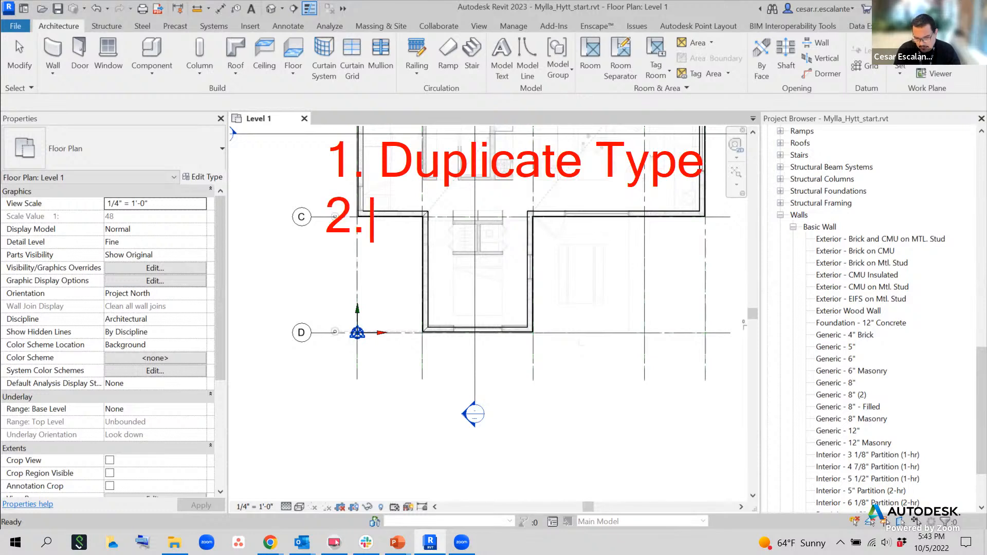
pyautogui.write(' Rename')
pyautogui.press('Return')
# Add the note's third line reading "3.Chage parameter values".
pyautogui.write('3')
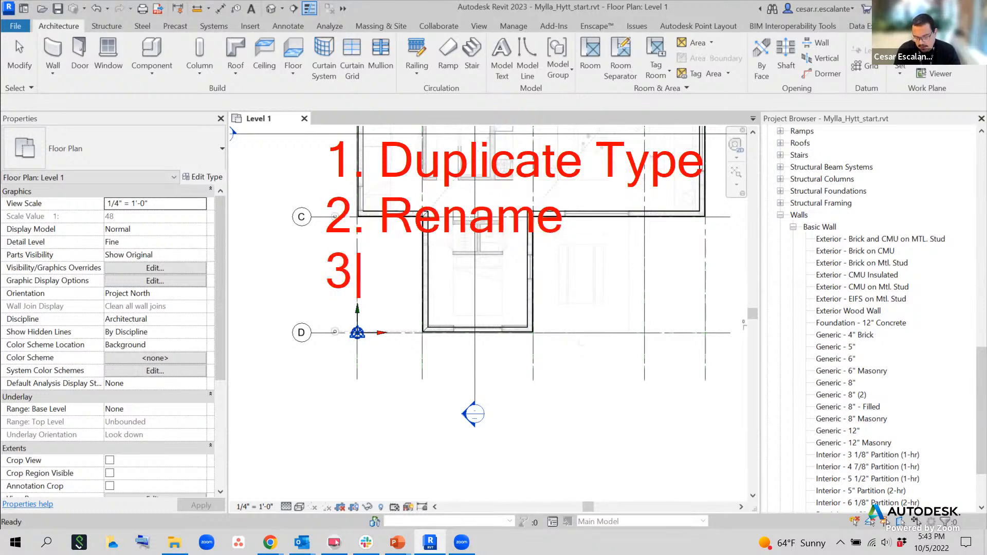
pyautogui.write('.Chag')
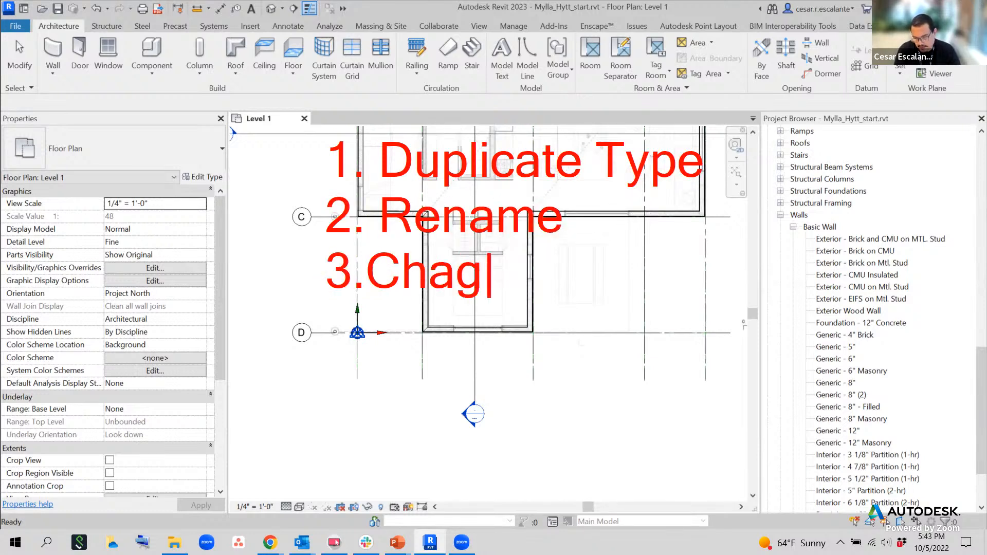
pyautogui.write('e parameter vaul')
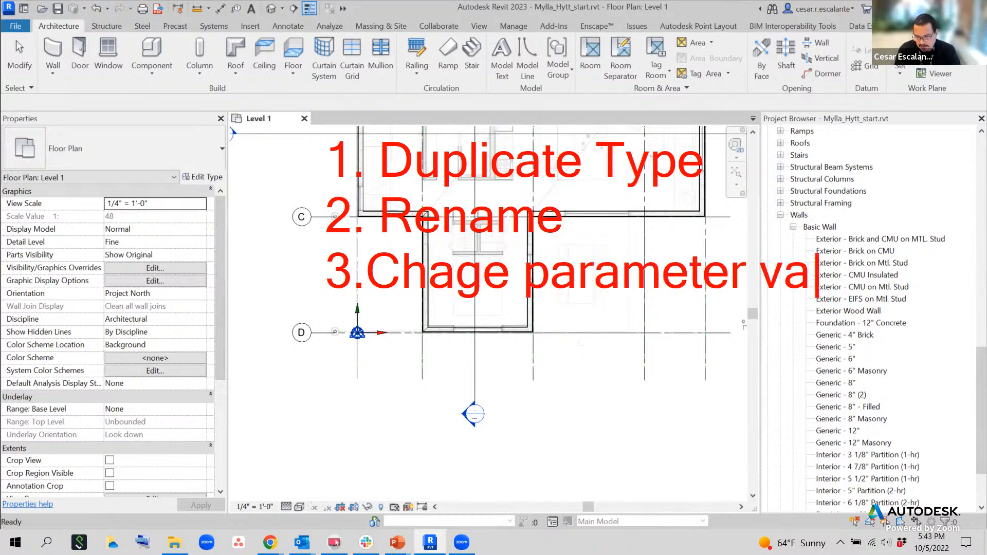
pyautogui.press('BackSpace')
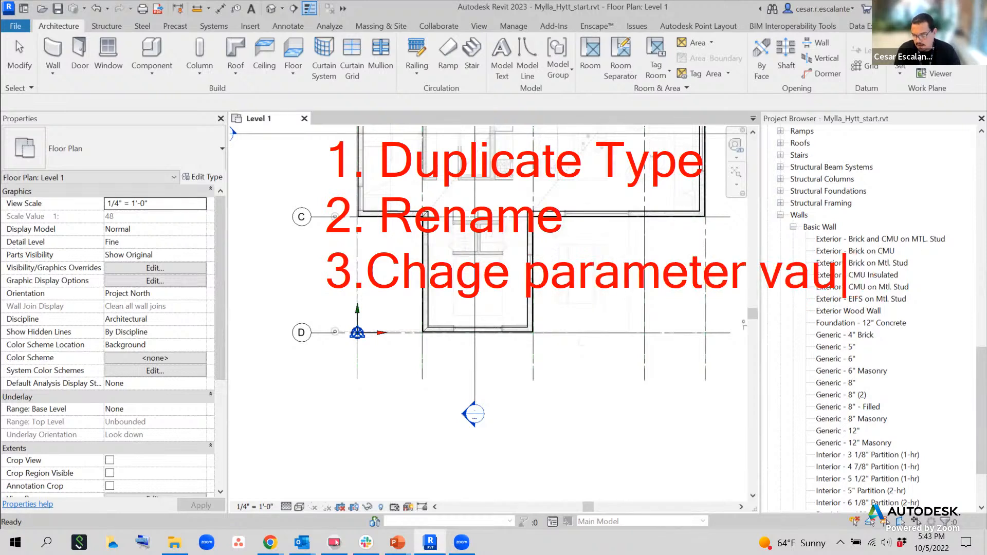
pyautogui.write('le')
pyautogui.press('BackSpace')
pyautogui.press('BackSpace')
pyautogui.press('BackSpace')
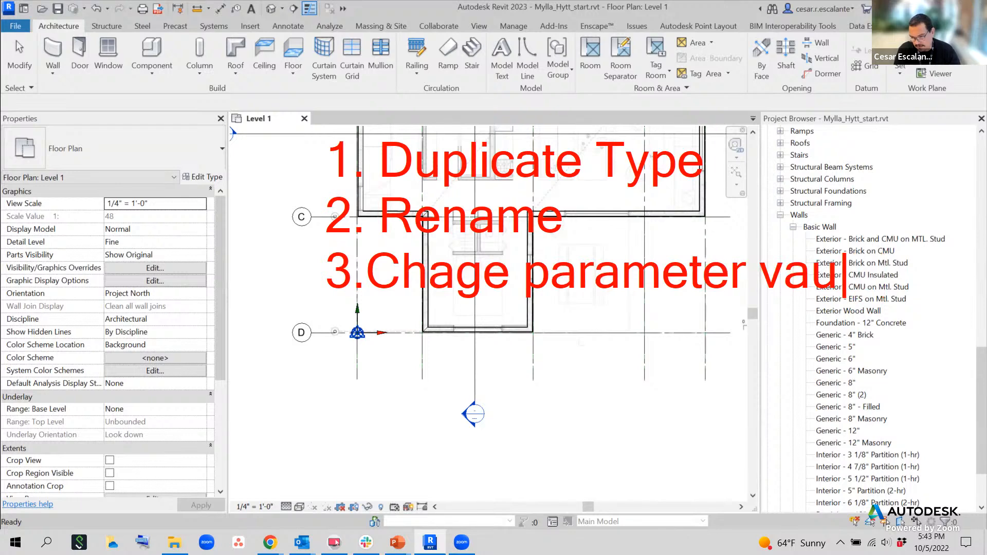
pyautogui.write('lues')
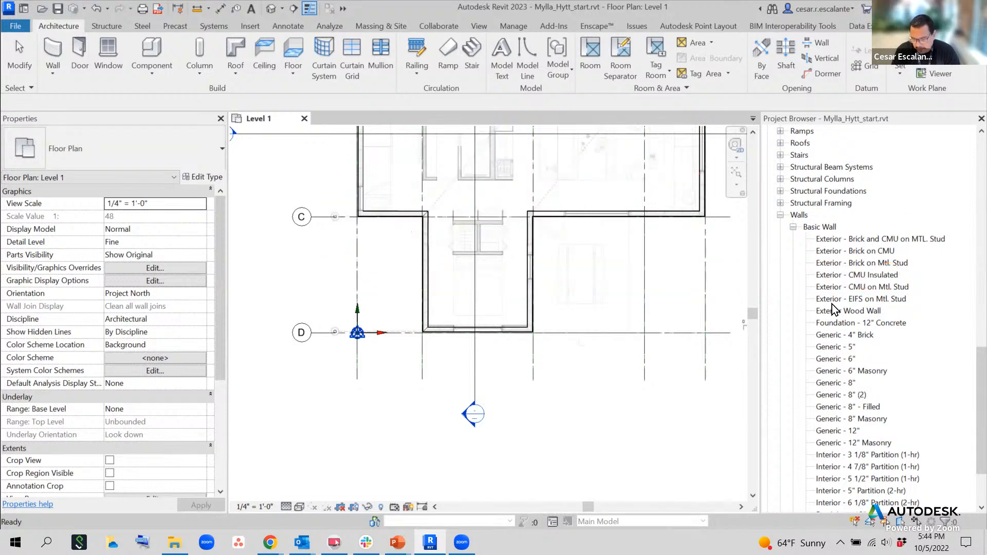
# Expand the Fixed family in the project's Windows category and inspect the properties of its 24" x 24" type.
pyautogui.moveTo(980, 359); pyautogui.dragTo(981, 285)
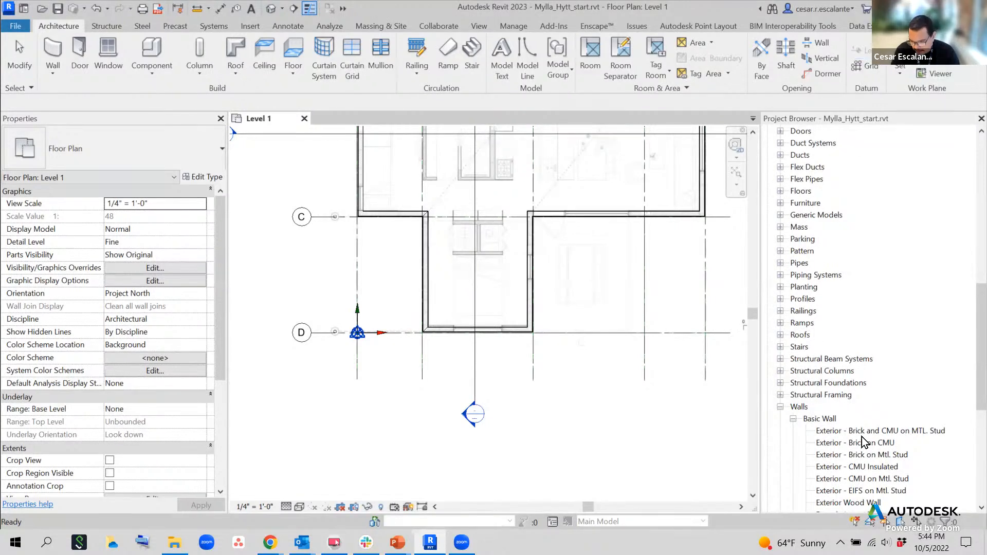
pyautogui.click(780, 409)
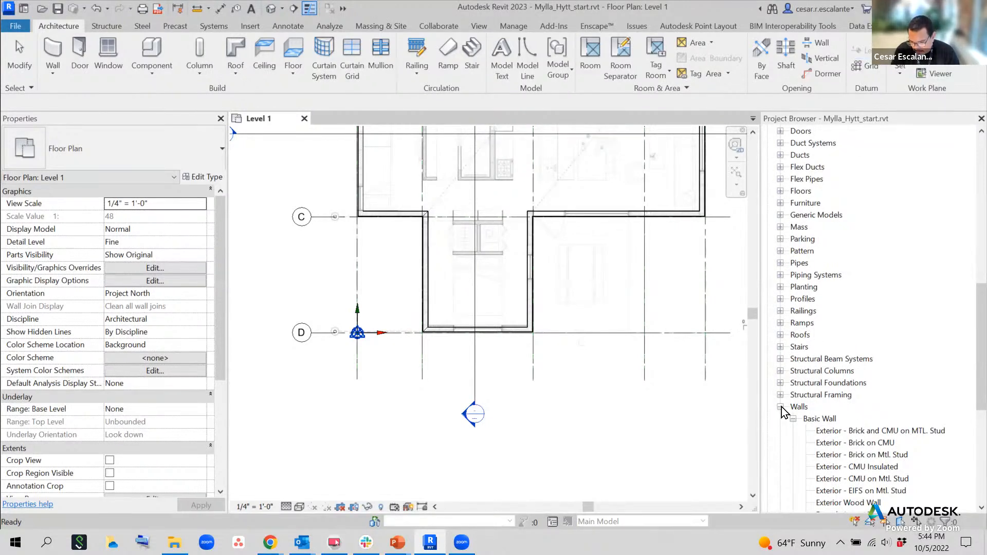
pyautogui.click(780, 478)
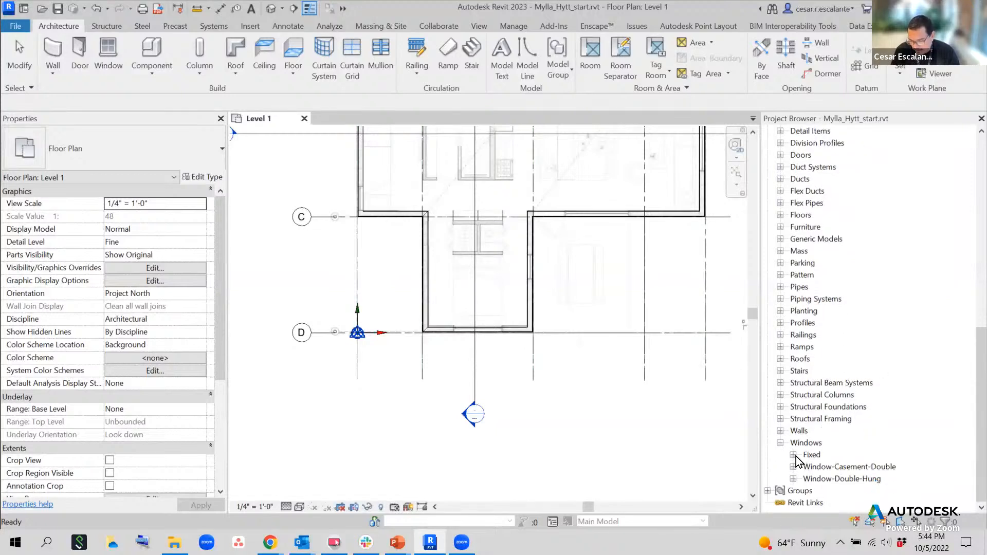
pyautogui.click(793, 454)
pyautogui.scroll(-1, 930, 384)
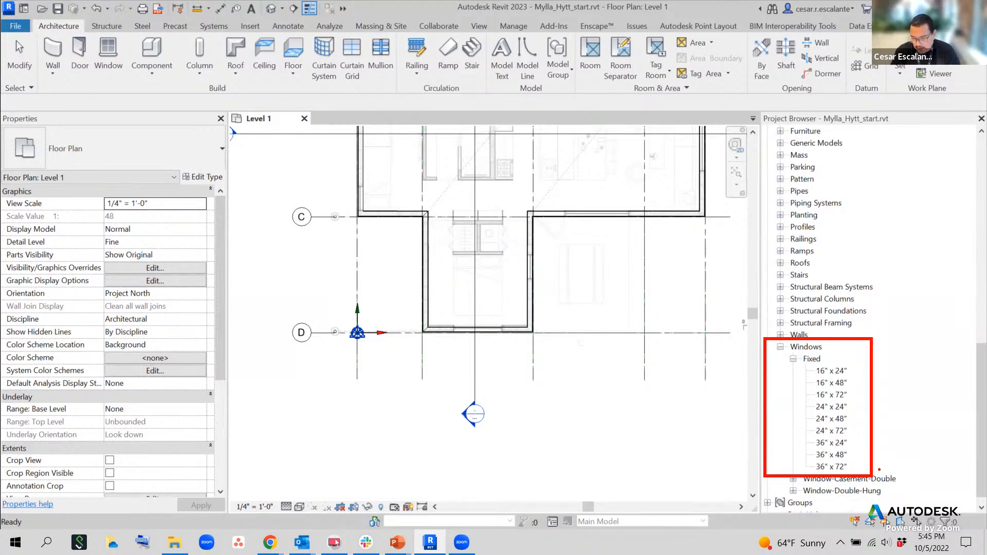
pyautogui.click(828, 407)
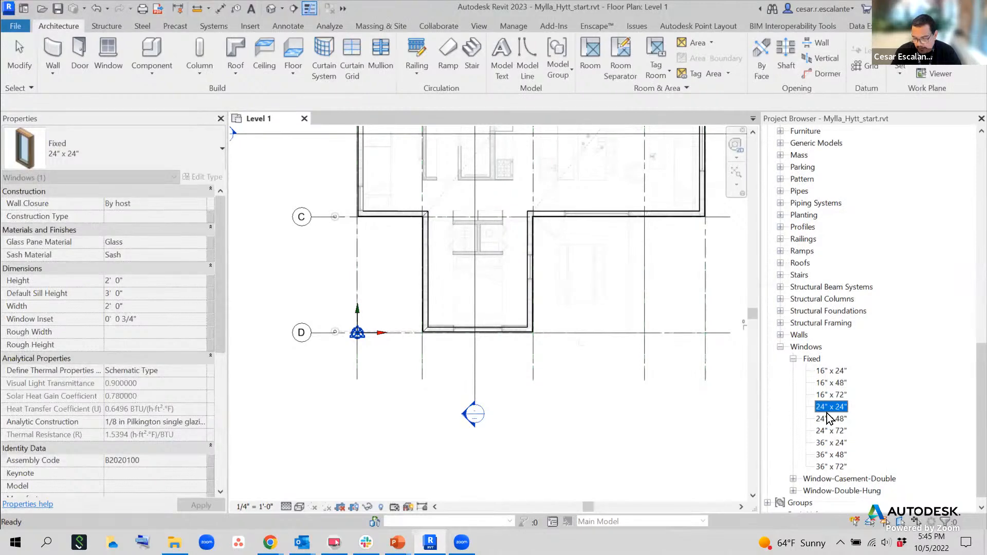
pyautogui.click(731, 419)
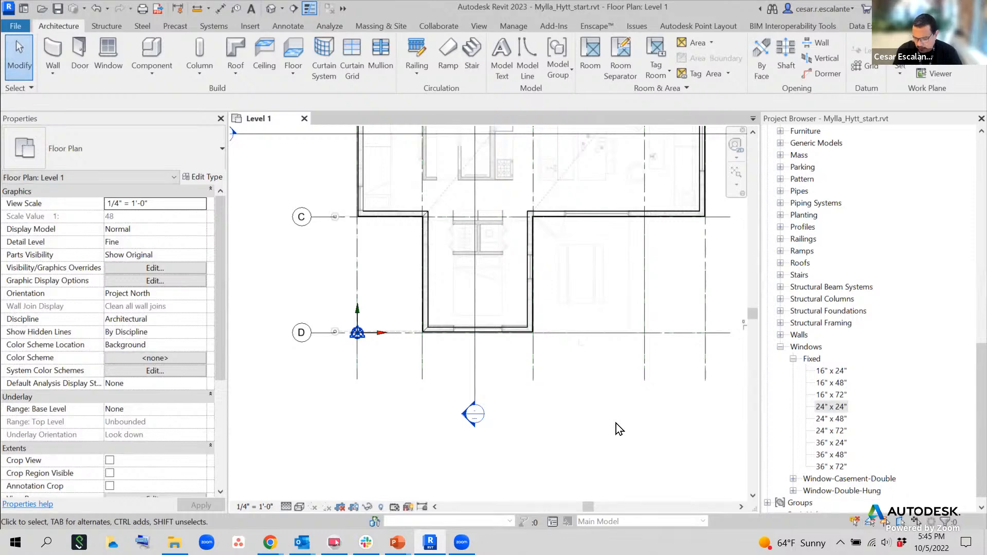
# Inspect the type properties of the exterior wall running between grids C and D beside the table, closing them without changes.
pyautogui.click(533, 301)
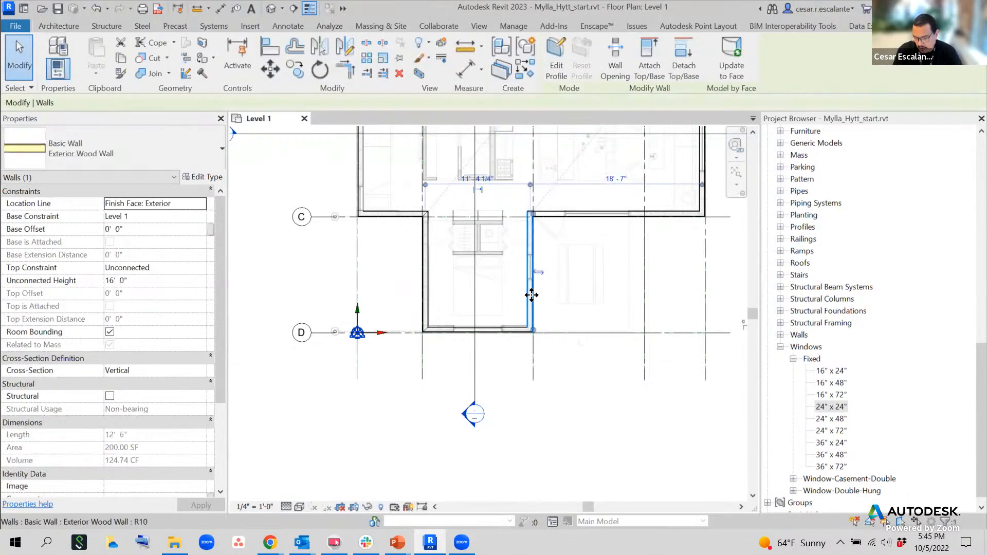
pyautogui.click(212, 181)
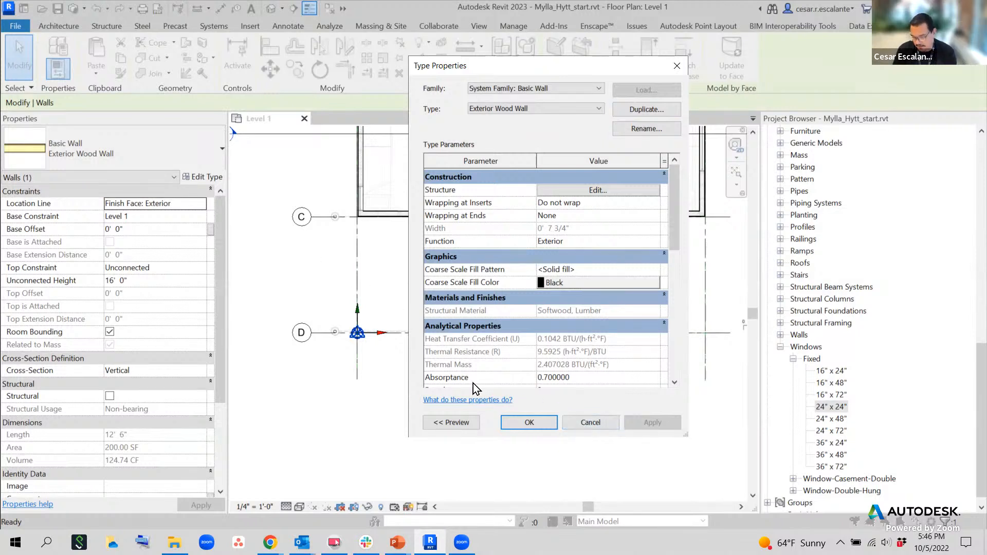
pyautogui.click(586, 423)
pyautogui.click(570, 457)
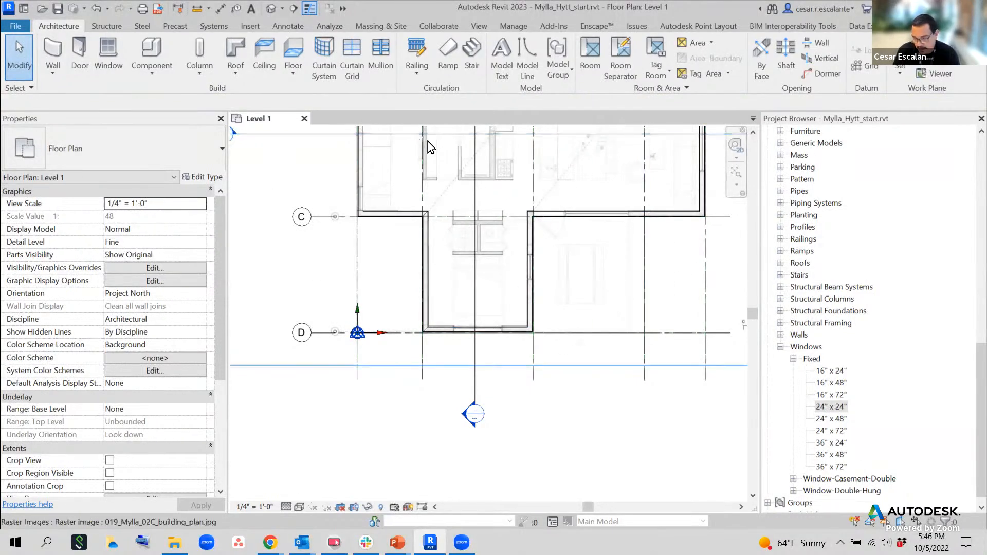
# Duplicate the Fixed 24" x 24" window type and name the copy 66" x 66".
pyautogui.rightClick(830, 407)
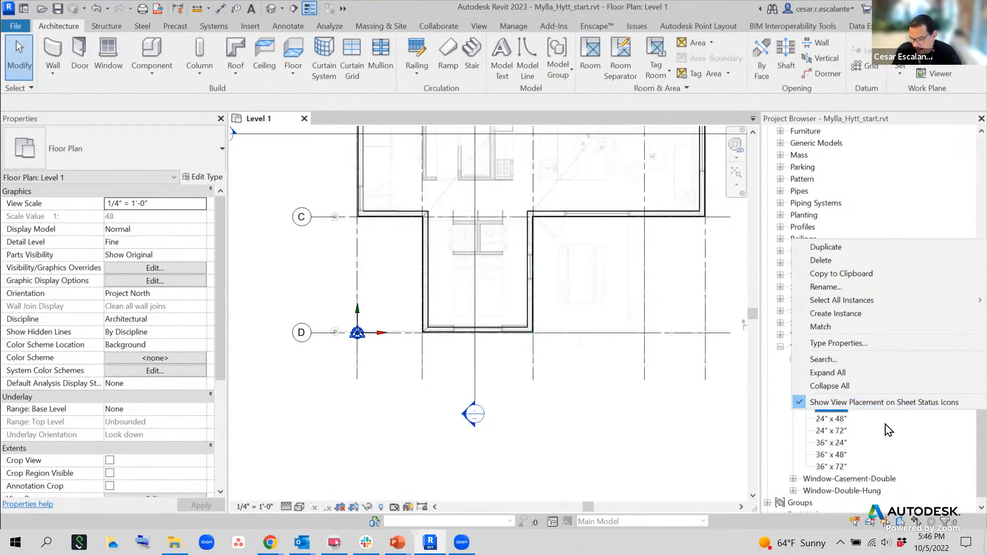
pyautogui.click(835, 410)
pyautogui.rightClick(837, 411)
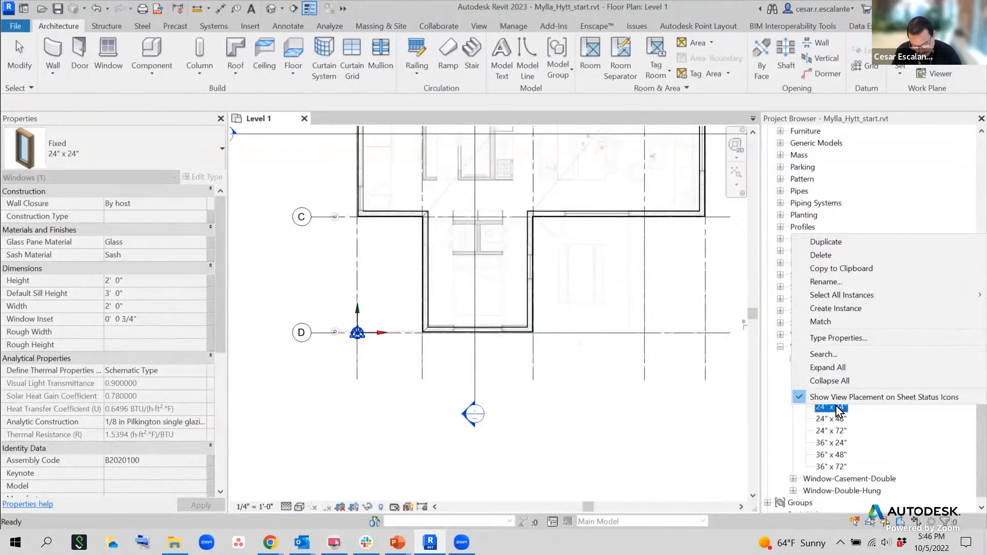
pyautogui.moveTo(800, 232); pyautogui.dragTo(852, 256)
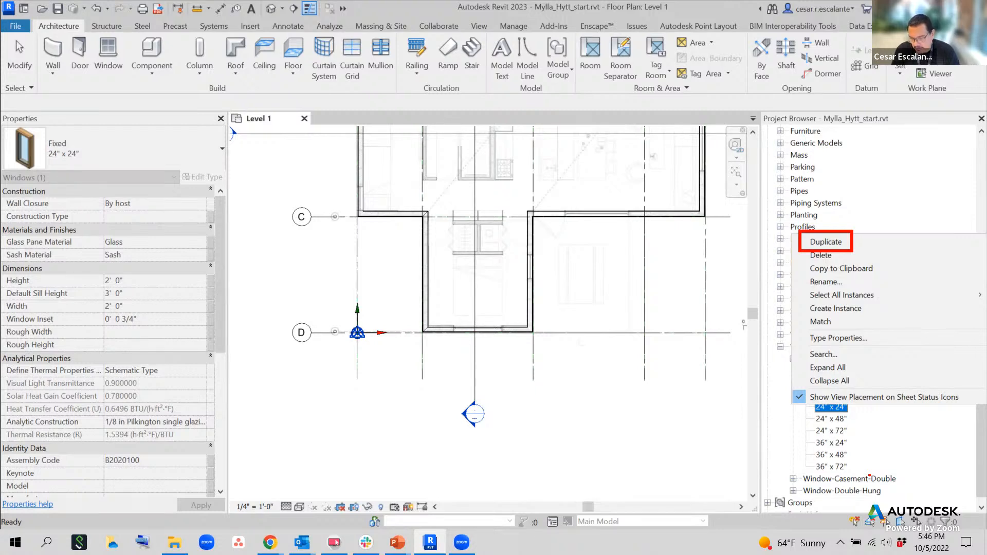
pyautogui.click(834, 406)
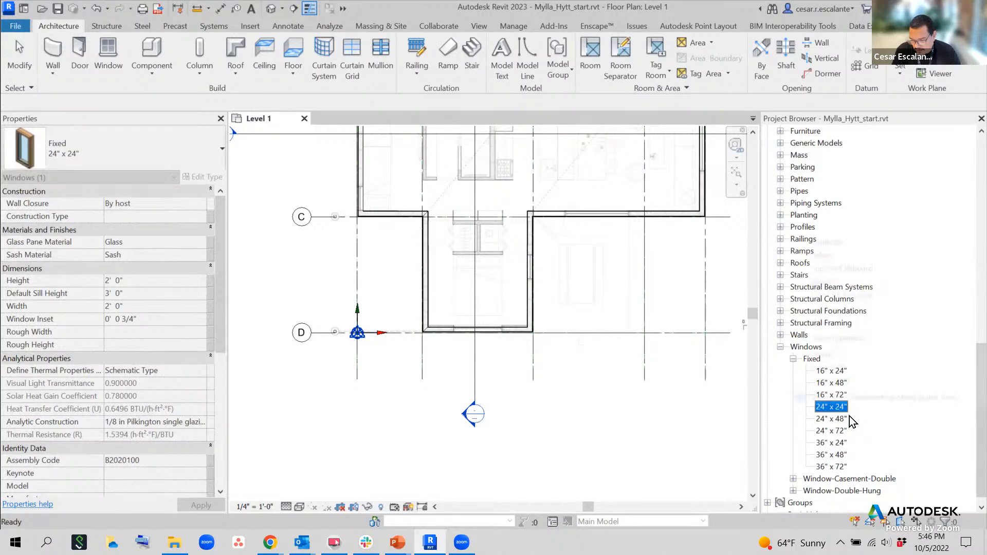
pyautogui.rightClick(834, 407)
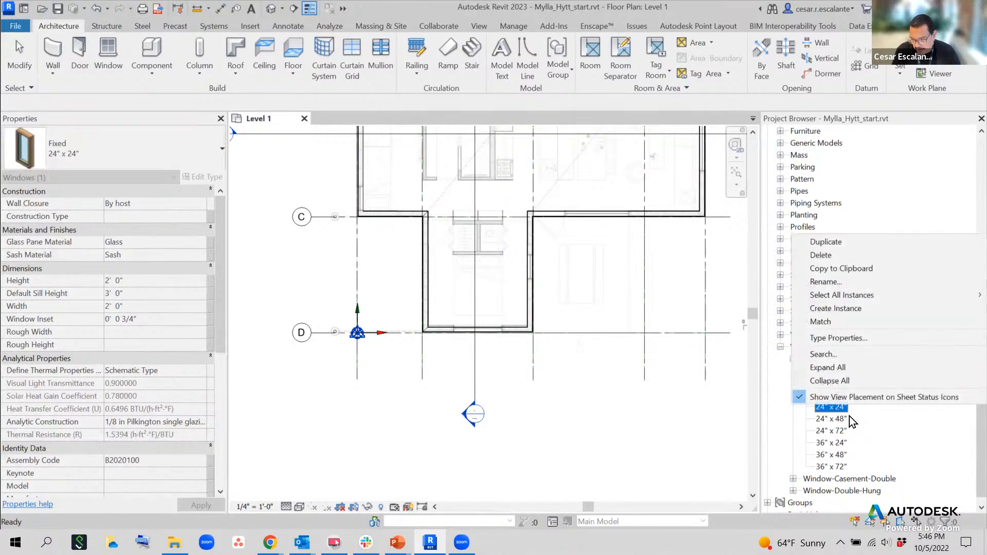
pyautogui.click(842, 241)
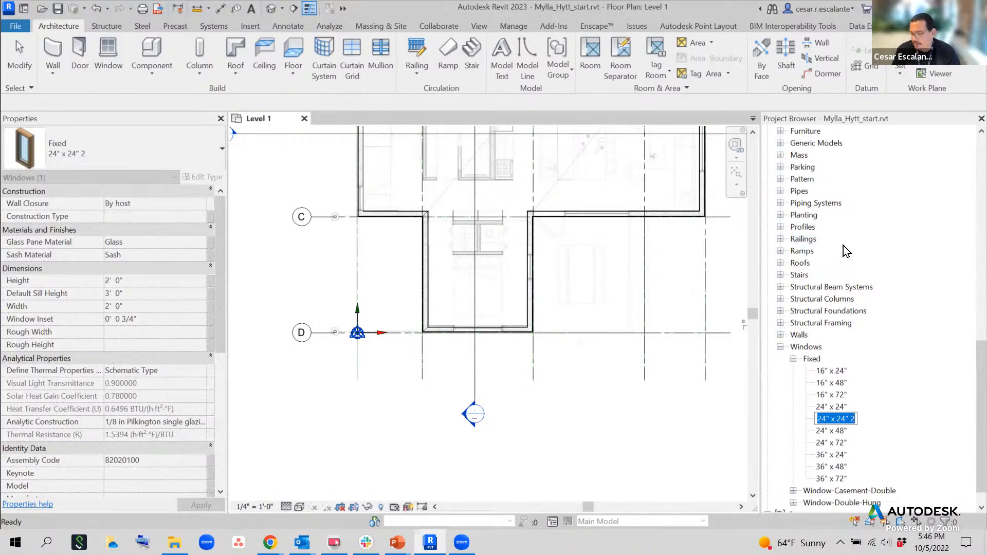
pyautogui.write('66')
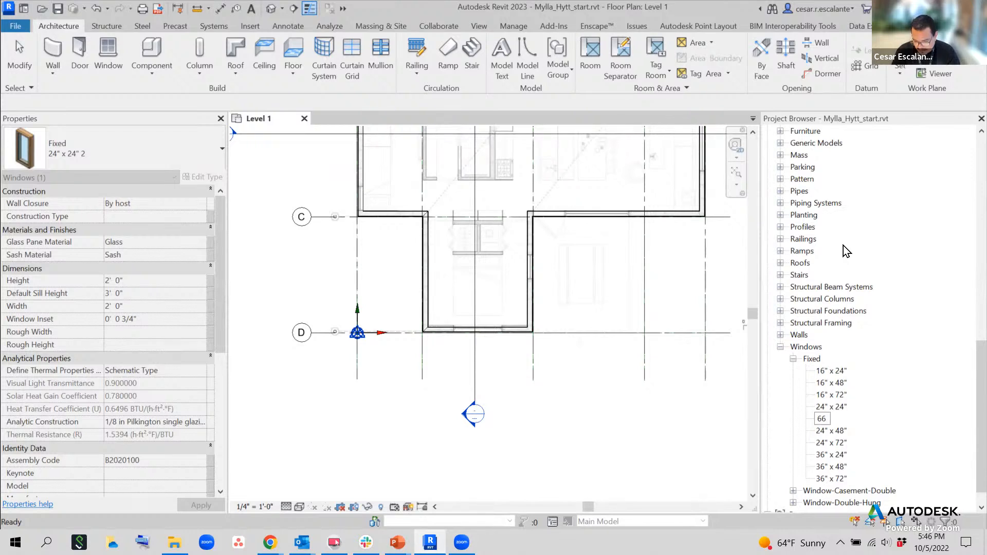
pyautogui.write('" x 66"')
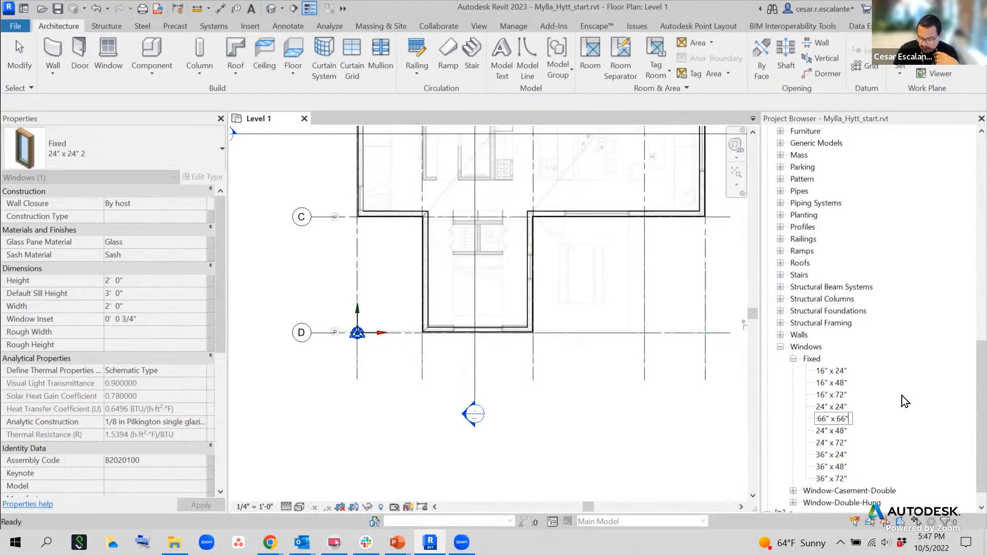
pyautogui.press('Return')
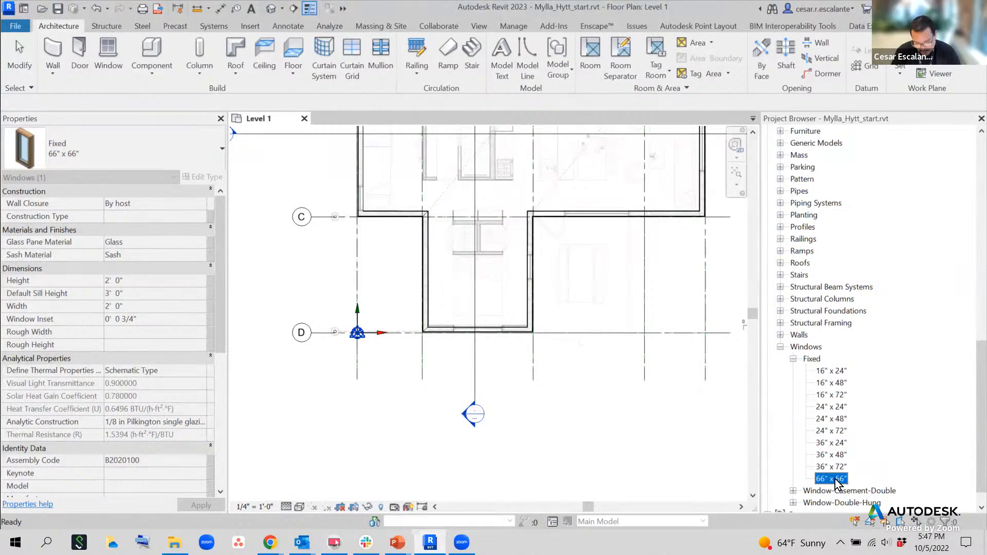
# Set both the width and the height of the Fixed 66" x 66" window type to 66".
pyautogui.hotkey('ctrl', '2')
pyautogui.moveTo(863, 469)
pyautogui.mouseDown()
pyautogui.moveTo(834, 466)
pyautogui.moveTo(844, 495)
pyautogui.moveTo(866, 455)
pyautogui.mouseUp()
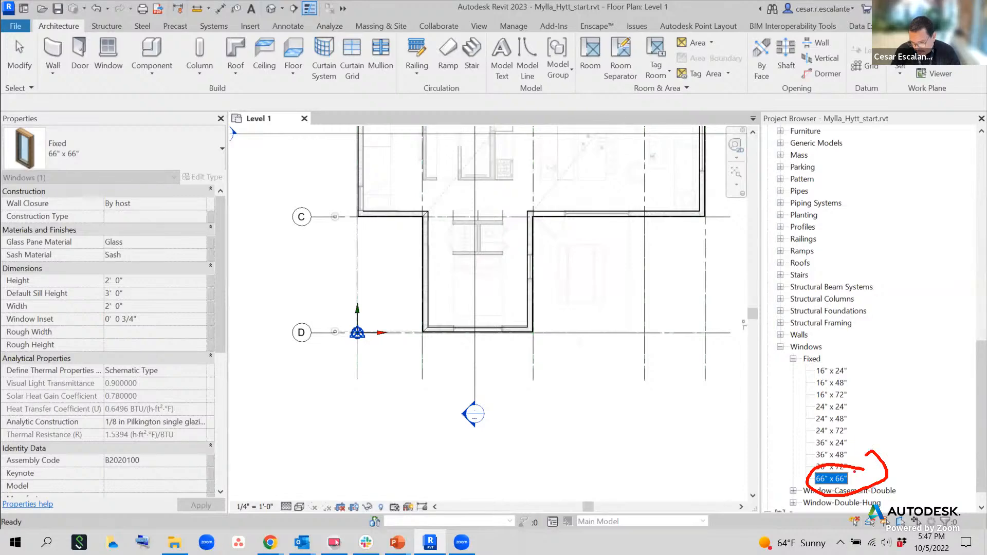
pyautogui.doubleClick(837, 481)
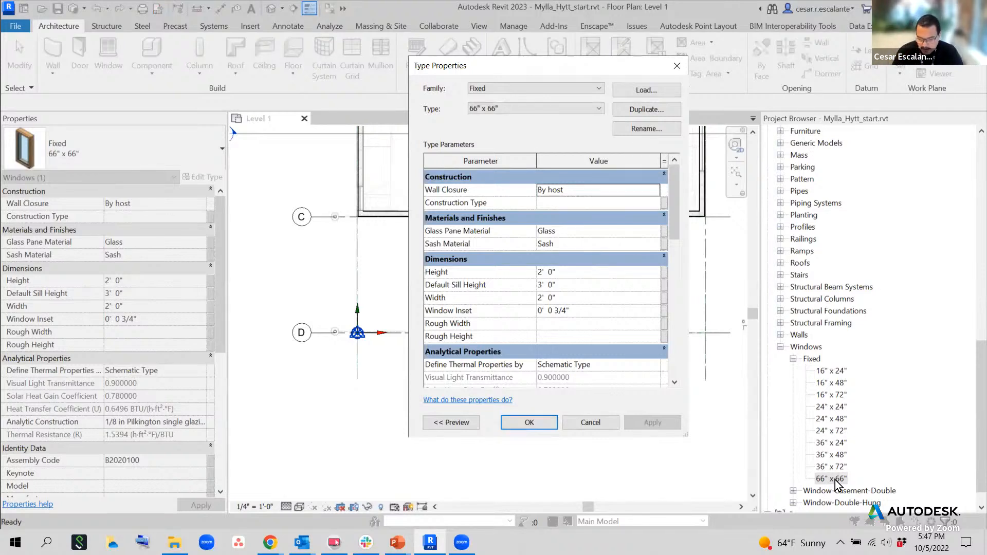
pyautogui.click(587, 297)
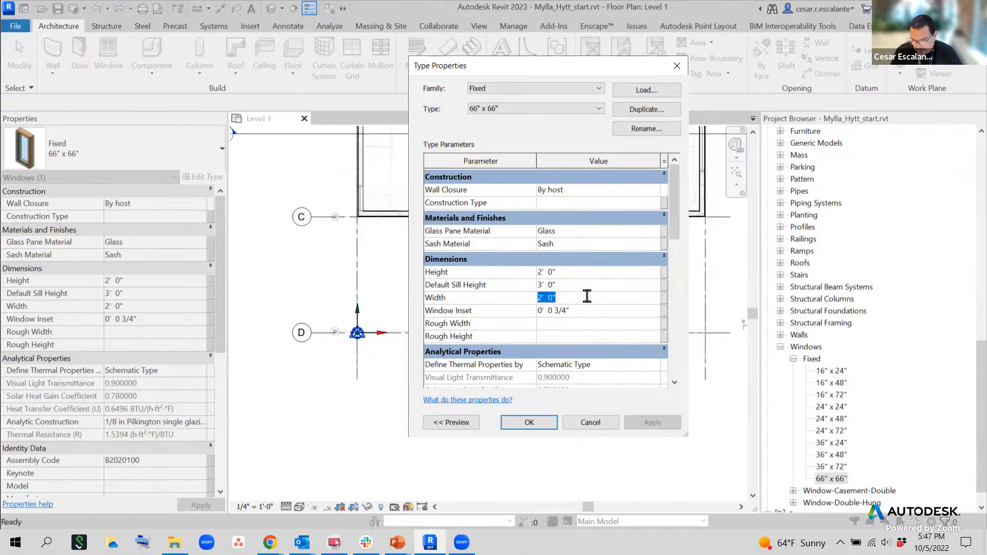
pyautogui.write('66')
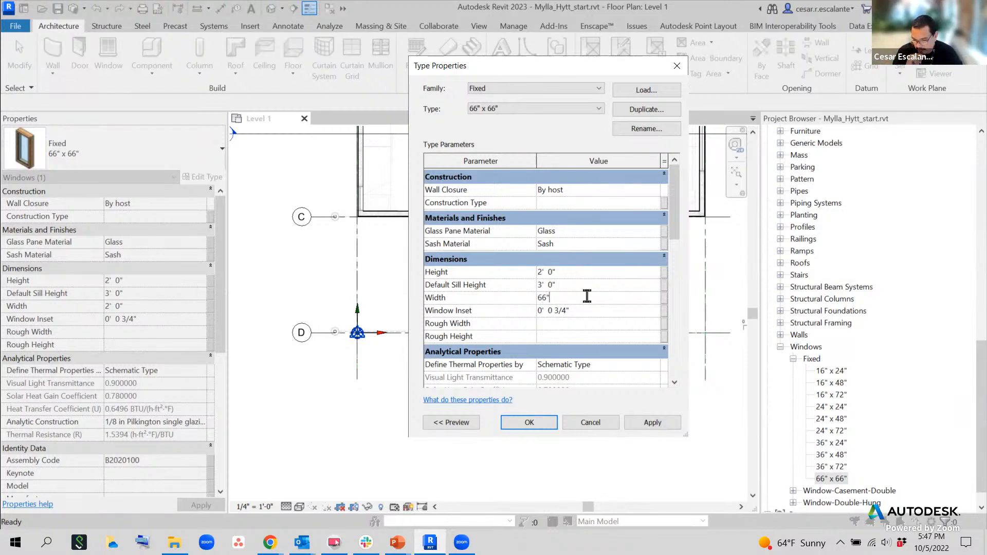
pyautogui.click(572, 269)
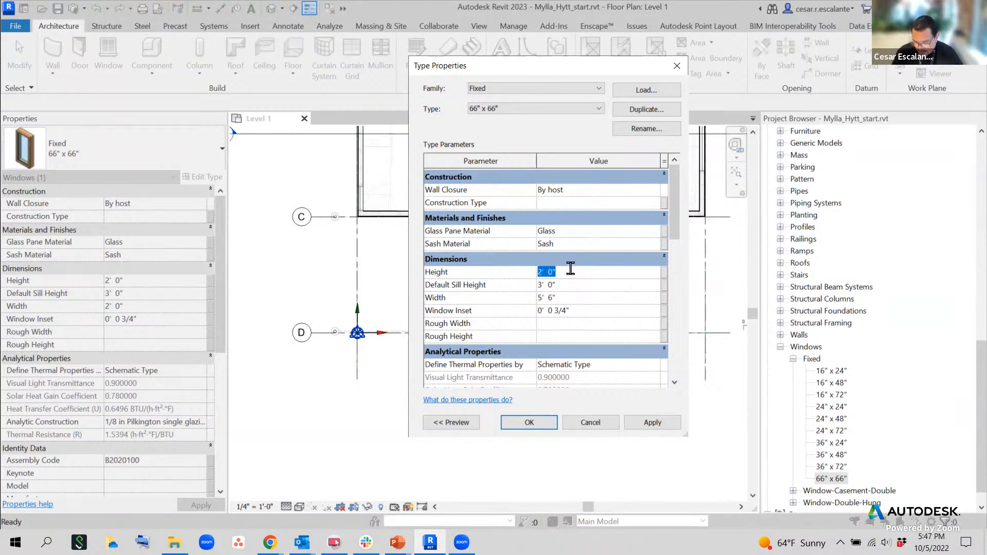
pyautogui.write('66"')
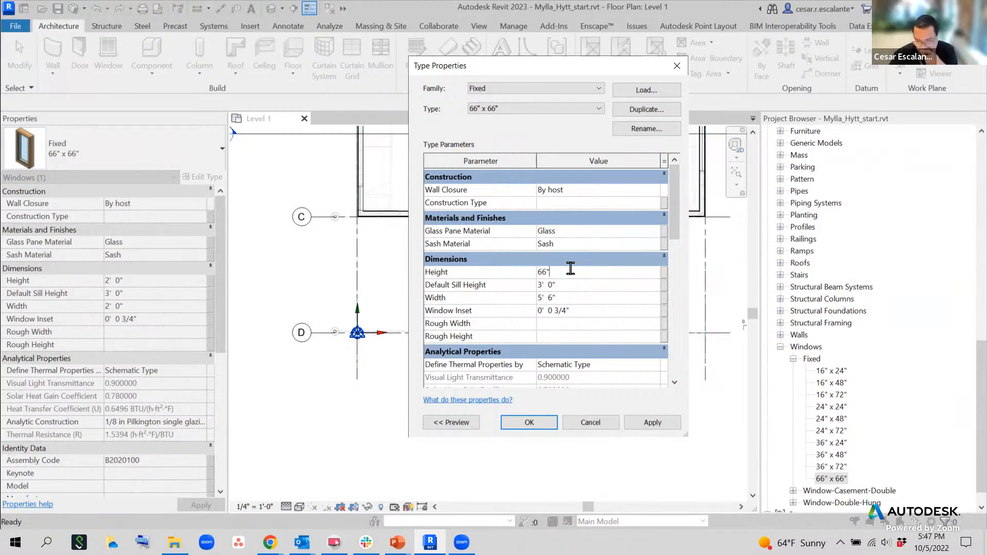
pyautogui.click(655, 426)
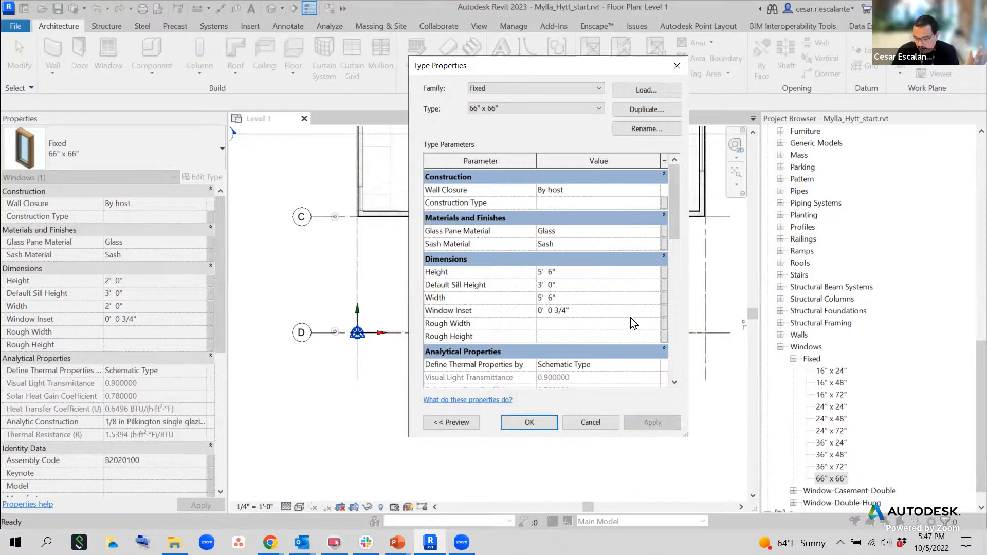
pyautogui.click(548, 423)
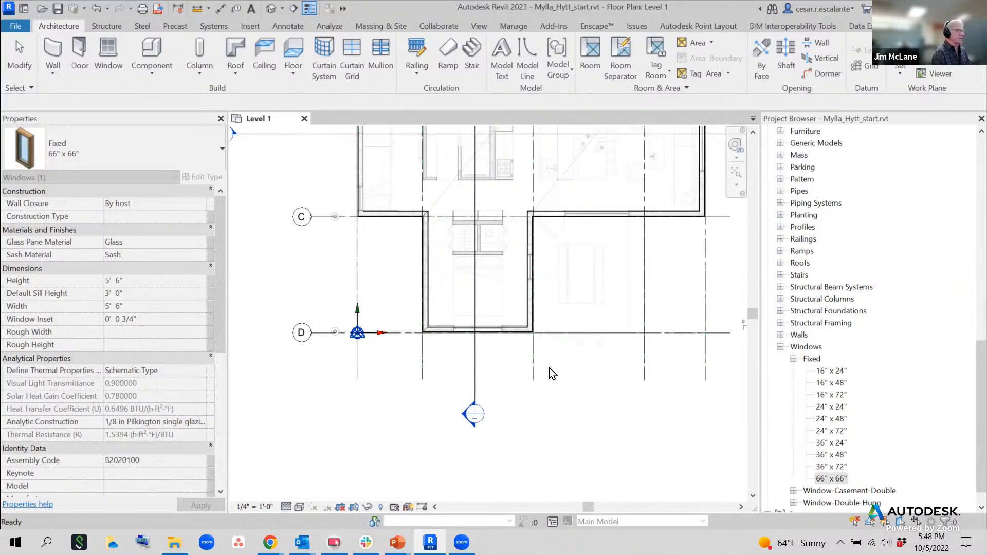
# Examine the window openings in the building elevations image beside the Level 1 floor plan.
pyautogui.scroll(-3, 545, 390)
pyautogui.click(462, 396)
pyautogui.scroll(-1, 462, 391)
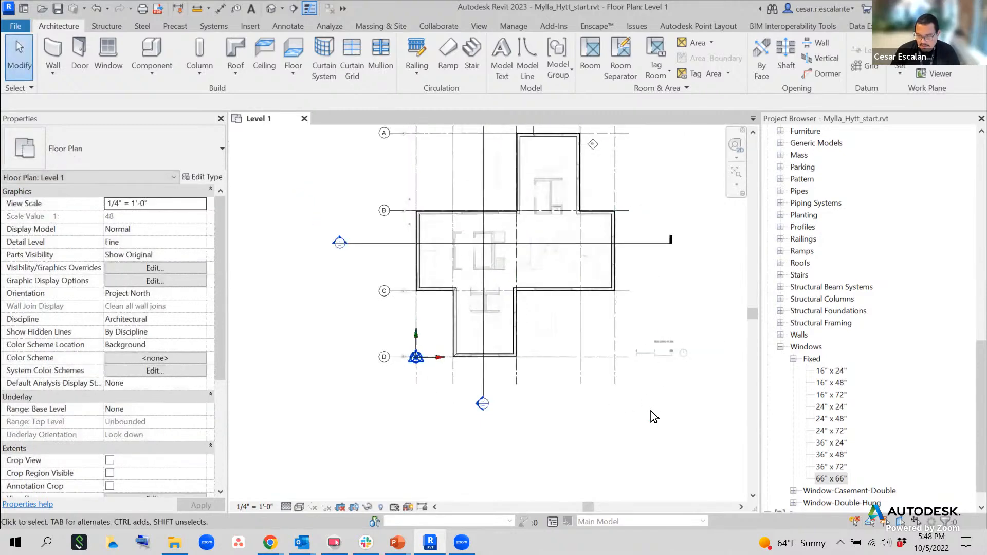
pyautogui.moveTo(651, 411); pyautogui.dragTo(431, 387, button='middle')
pyautogui.moveTo(643, 374); pyautogui.dragTo(496, 233, button='middle')
pyautogui.scroll(2, 621, 337)
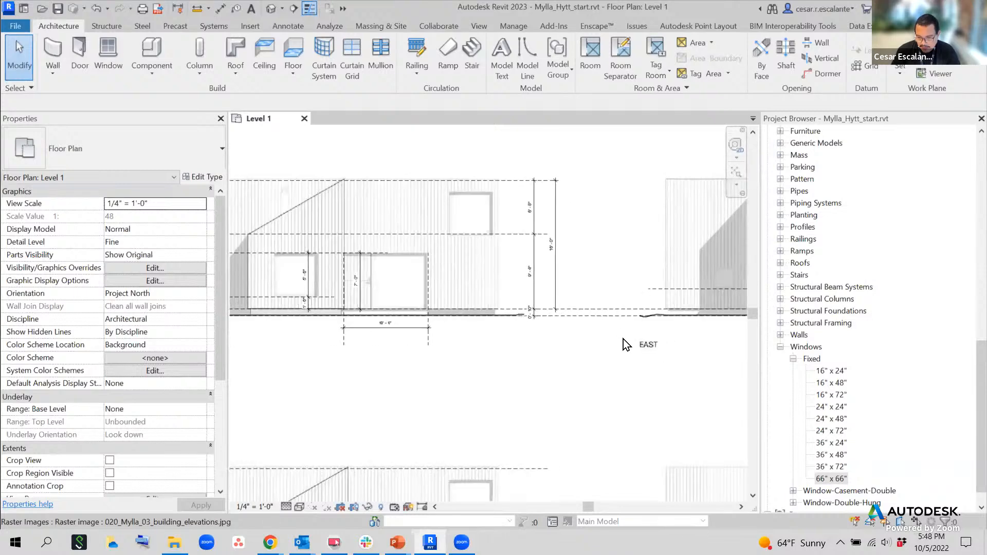
pyautogui.scroll(-2, 623, 340)
pyautogui.moveTo(623, 339); pyautogui.dragTo(674, 331, button='middle')
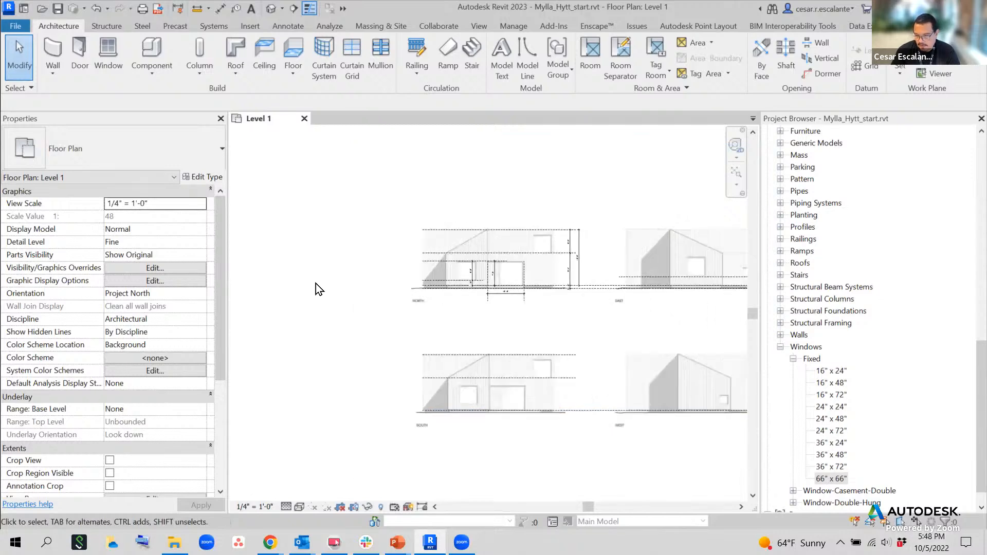
pyautogui.moveTo(320, 286); pyautogui.dragTo(221, 294, button='middle')
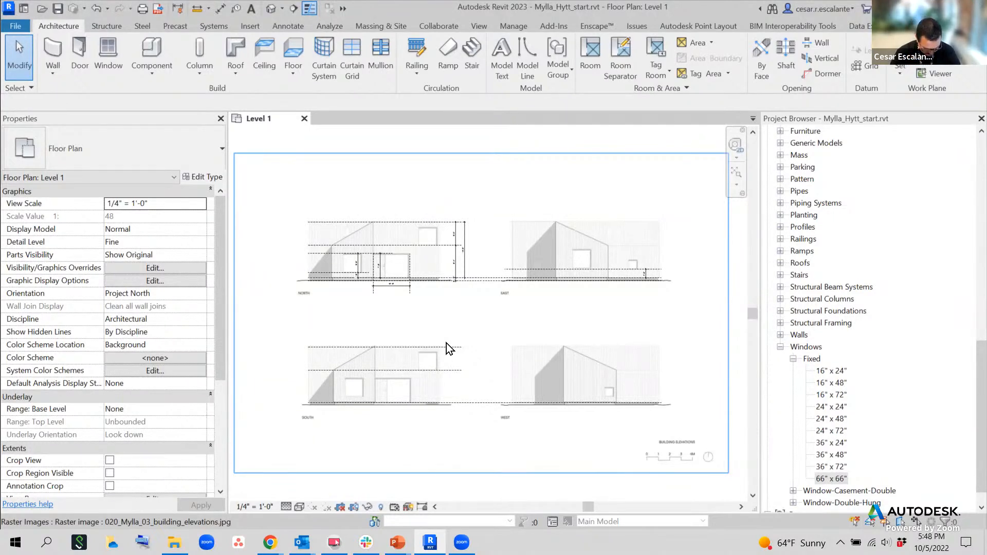
pyautogui.press('r')
pyautogui.press('m')
pyautogui.press('Escape')
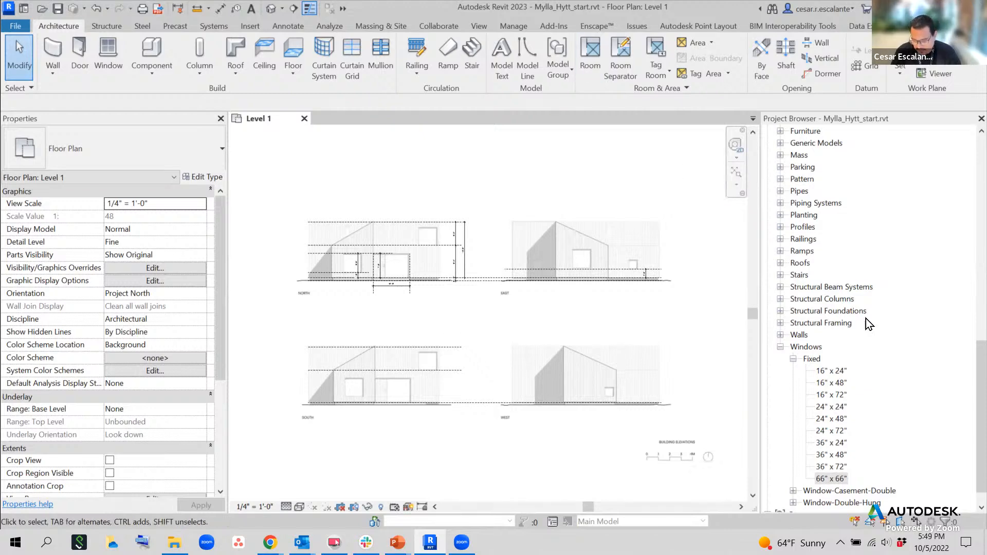
pyautogui.scroll(-2, 503, 272)
pyautogui.moveTo(502, 298); pyautogui.dragTo(529, 271, button='middle')
pyautogui.scroll(1, 711, 325)
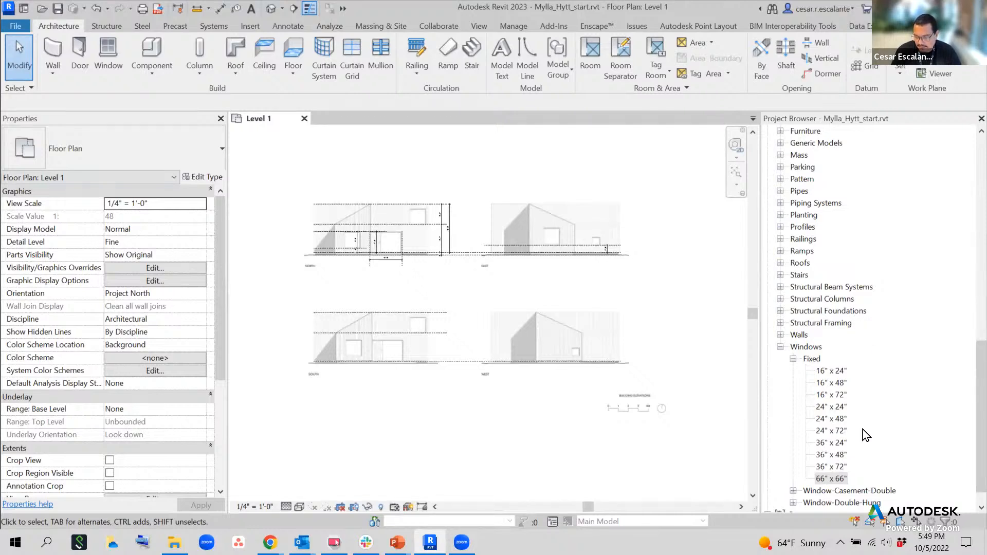
# Duplicate the Fixed 24" x 24" window type and name the copy 30" x 30".
pyautogui.click(838, 408)
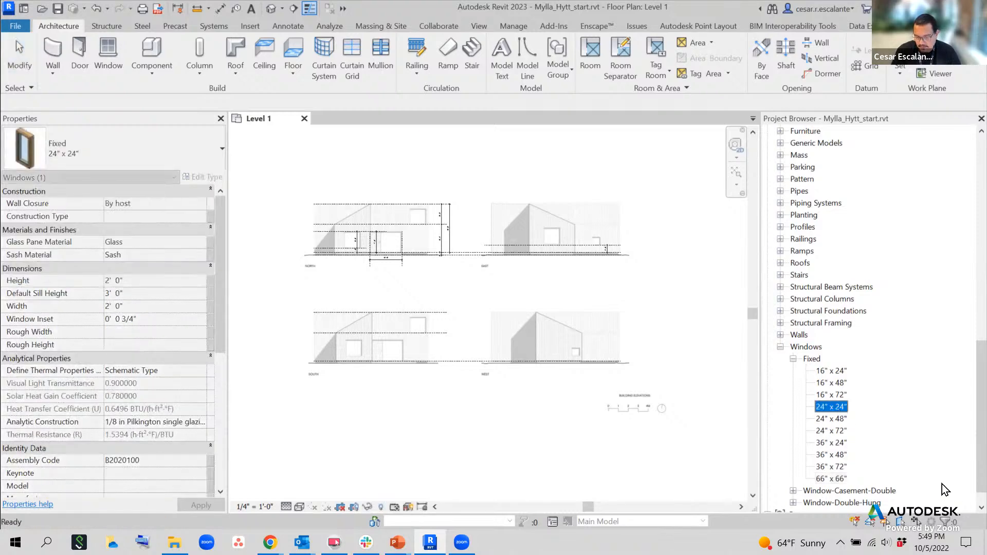
pyautogui.rightClick(844, 415)
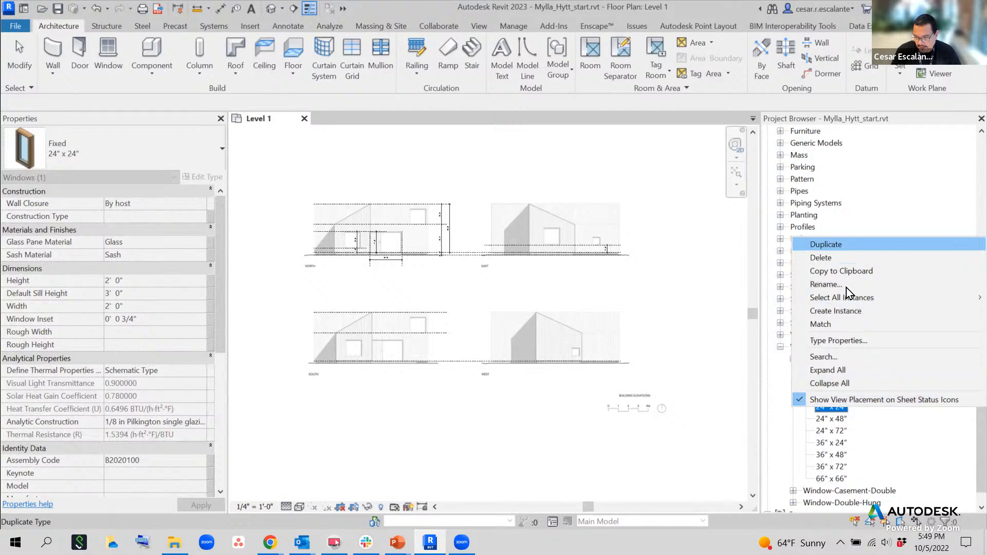
pyautogui.click(836, 243)
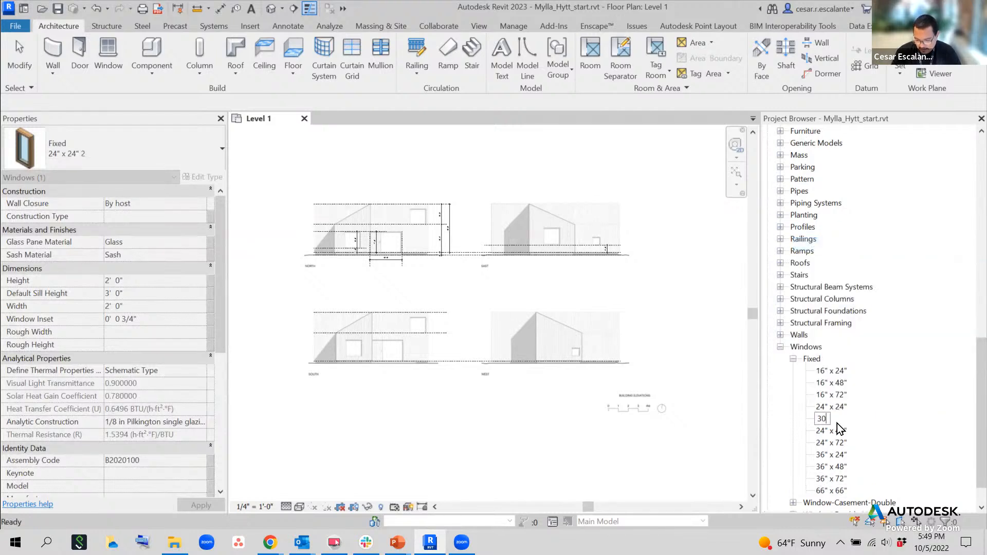
pyautogui.write('30" x')
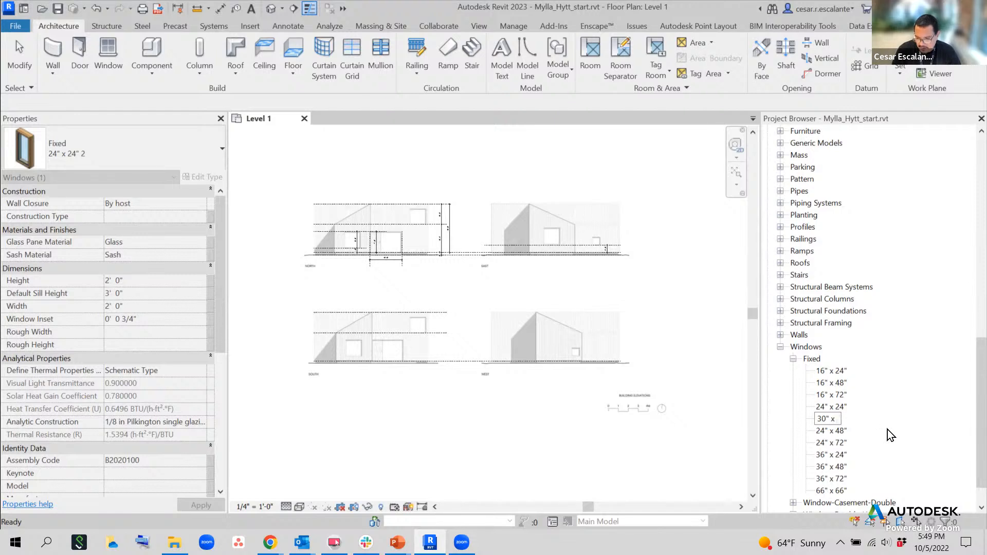
pyautogui.write(' 30')
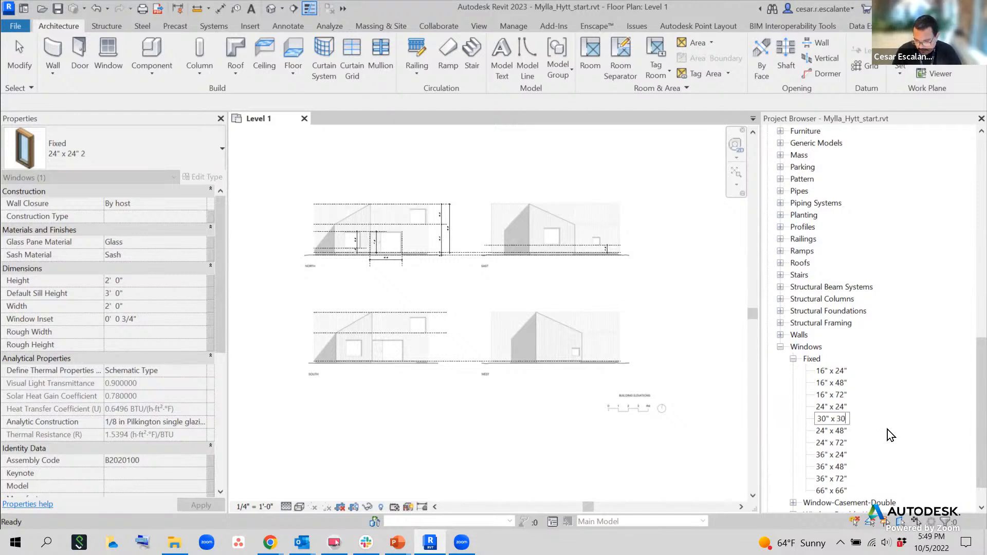
pyautogui.write('"')
pyautogui.press('Return')
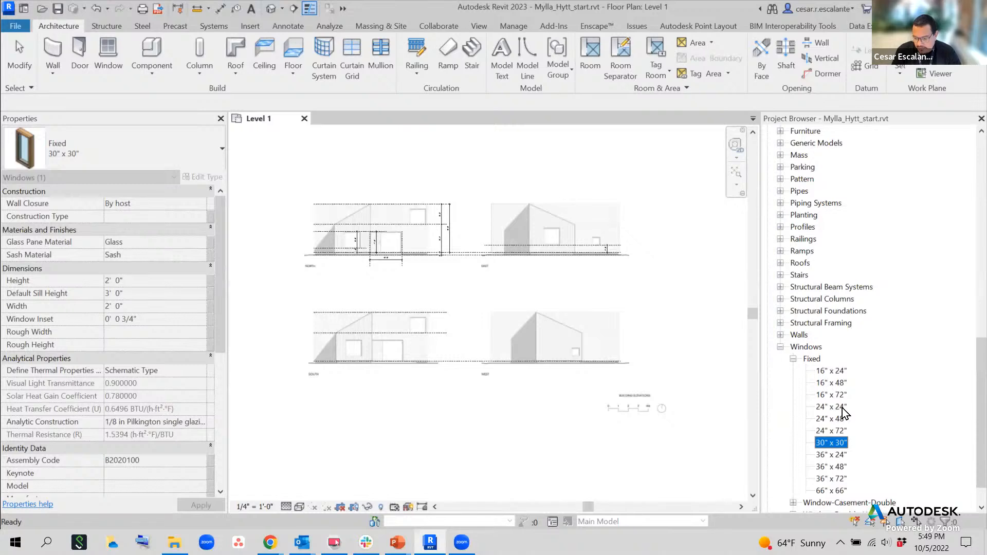
# Set both the width and the height of the Fixed 30" x 30" window type to 30".
pyautogui.doubleClick(837, 443)
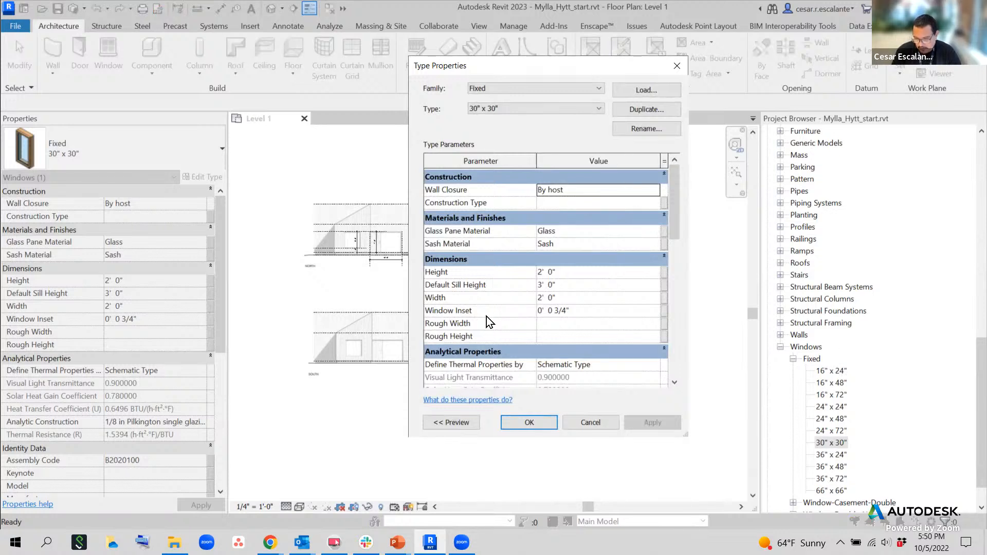
pyautogui.click(574, 298)
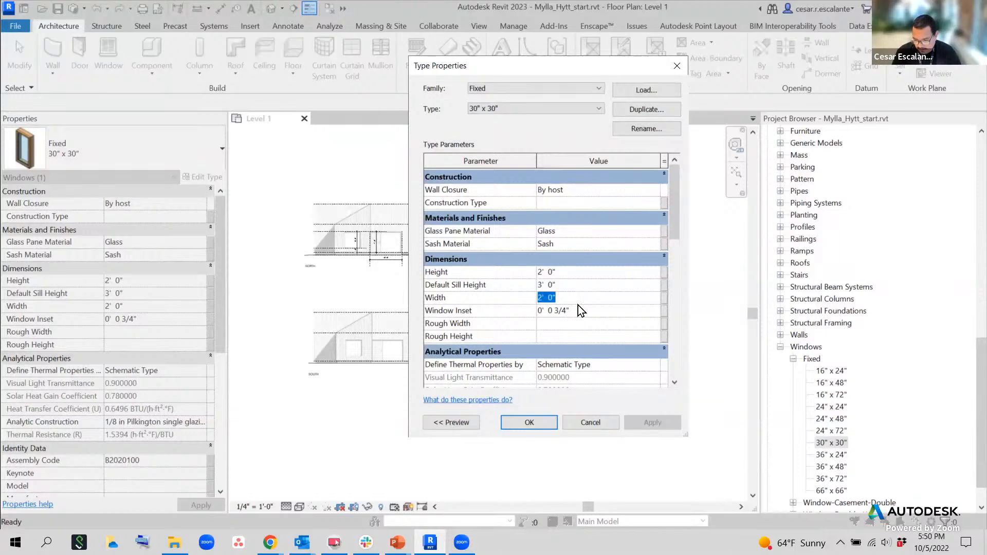
pyautogui.write('30')
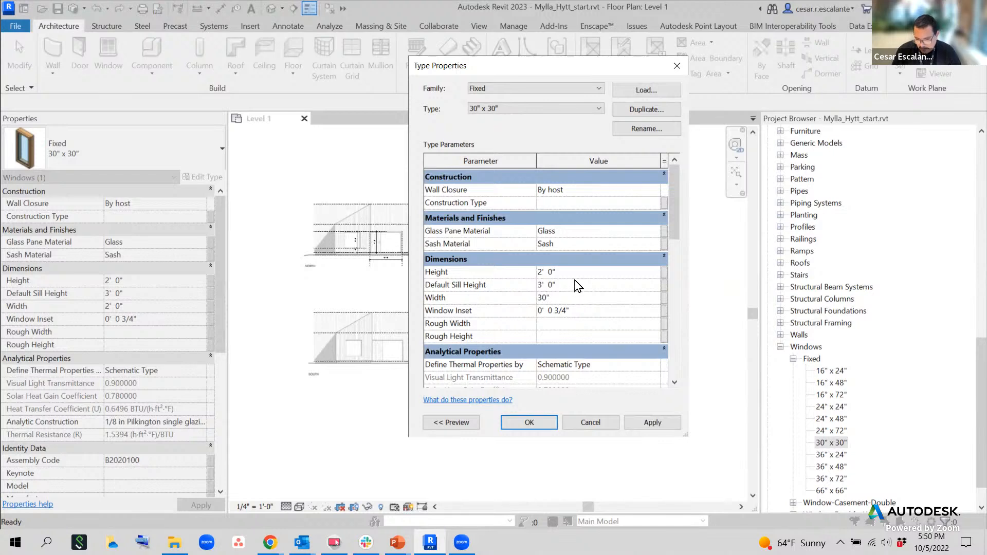
pyautogui.click(576, 263)
pyautogui.click(661, 257)
pyautogui.click(574, 271)
pyautogui.write('30')
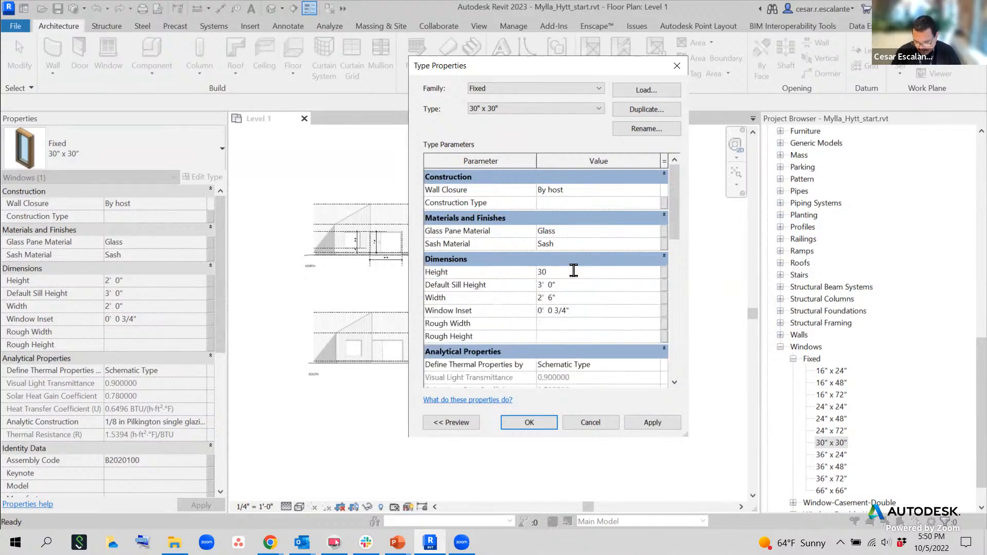
pyautogui.write('"')
pyautogui.click(607, 285)
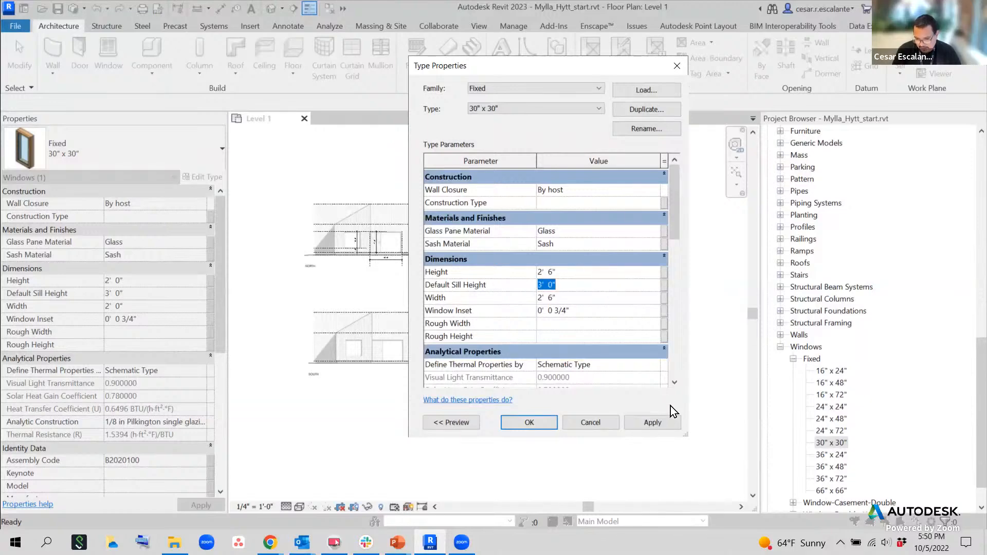
pyautogui.click(660, 420)
pyautogui.click(529, 422)
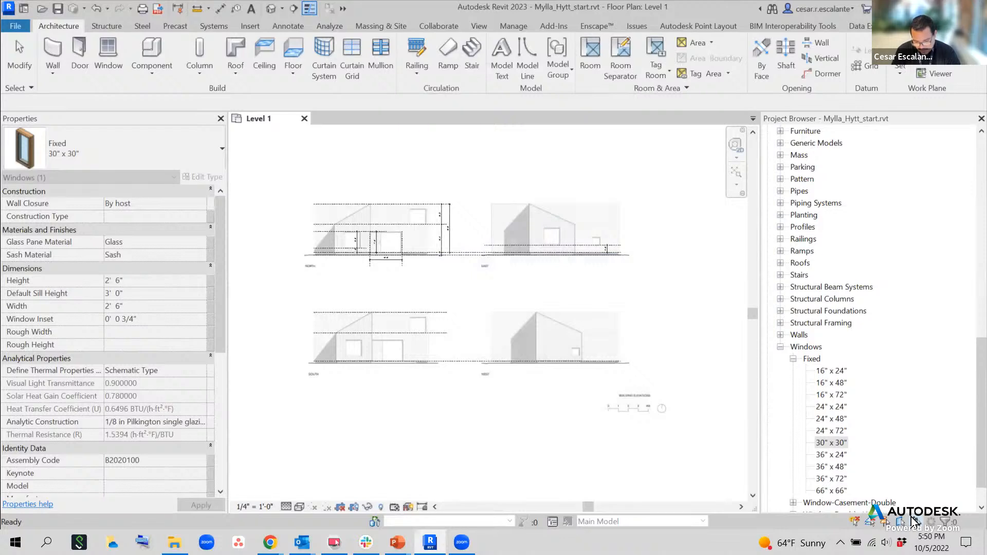
pyautogui.moveTo(804, 432); pyautogui.dragTo(854, 453)
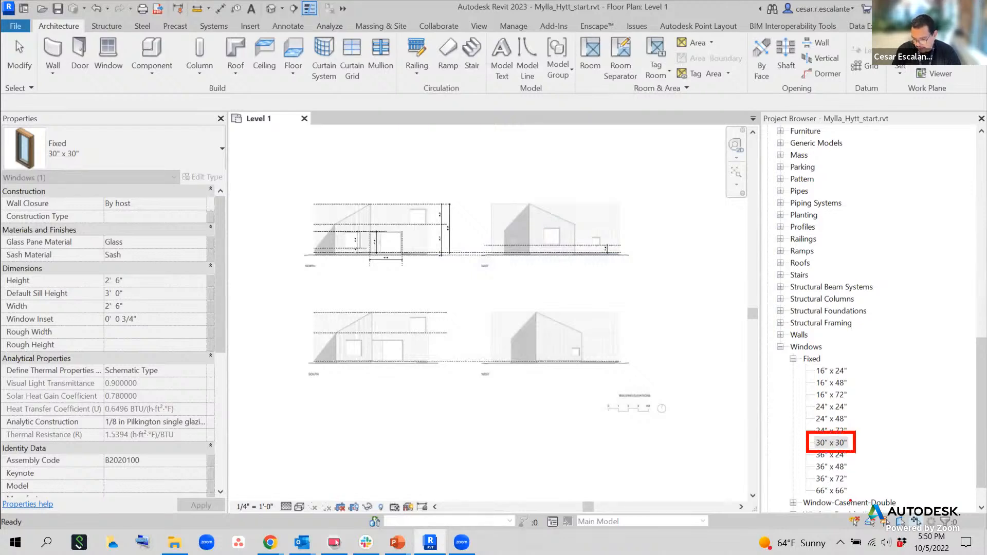
pyautogui.moveTo(809, 484); pyautogui.dragTo(857, 498)
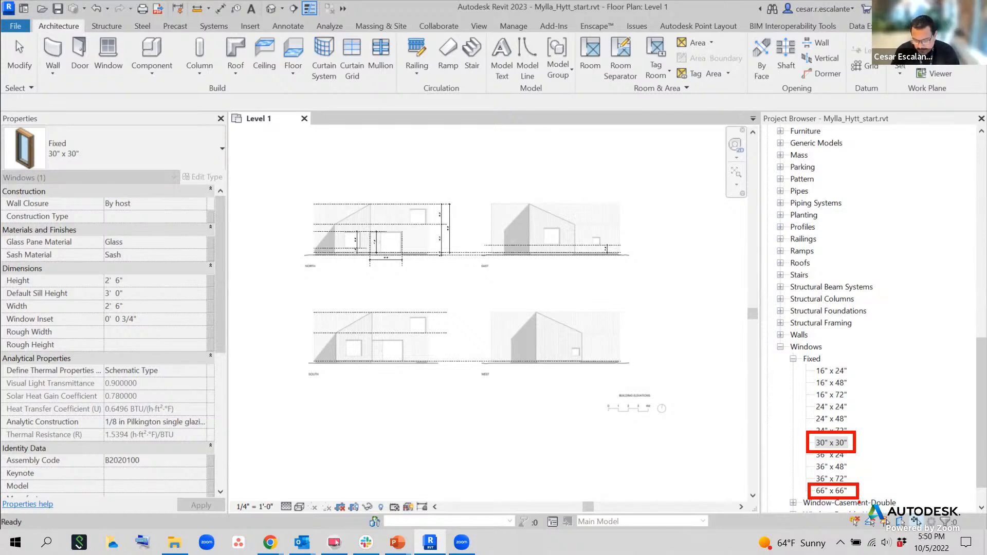
pyautogui.press('Escape')
# Place a Fixed 66" x 66" window at the midpoint of the exterior wall along grid D in the Level 1 plan.
pyautogui.scroll(-1, 699, 328)
pyautogui.scroll(-1, 549, 409)
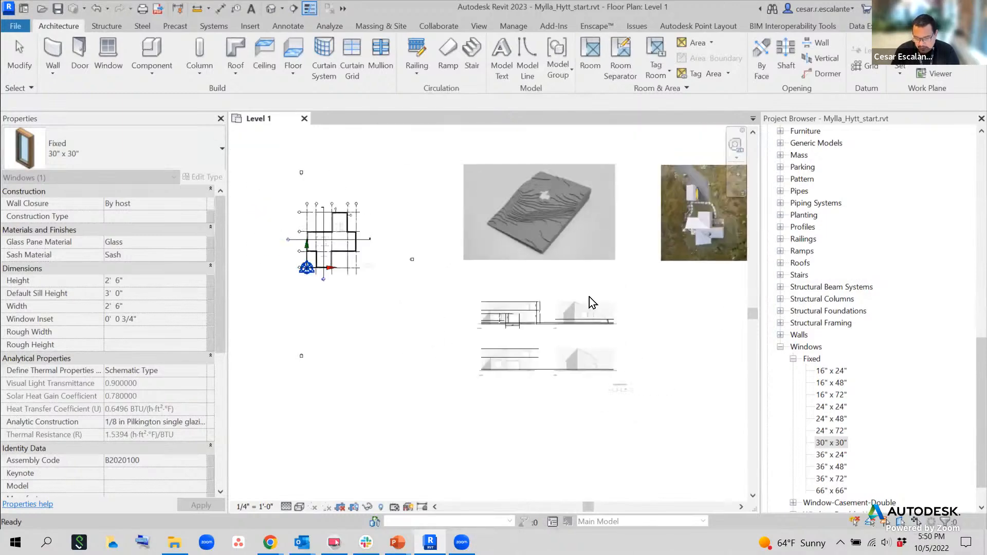
pyautogui.click(629, 337)
pyautogui.scroll(3, 350, 276)
pyautogui.scroll(-2, 467, 335)
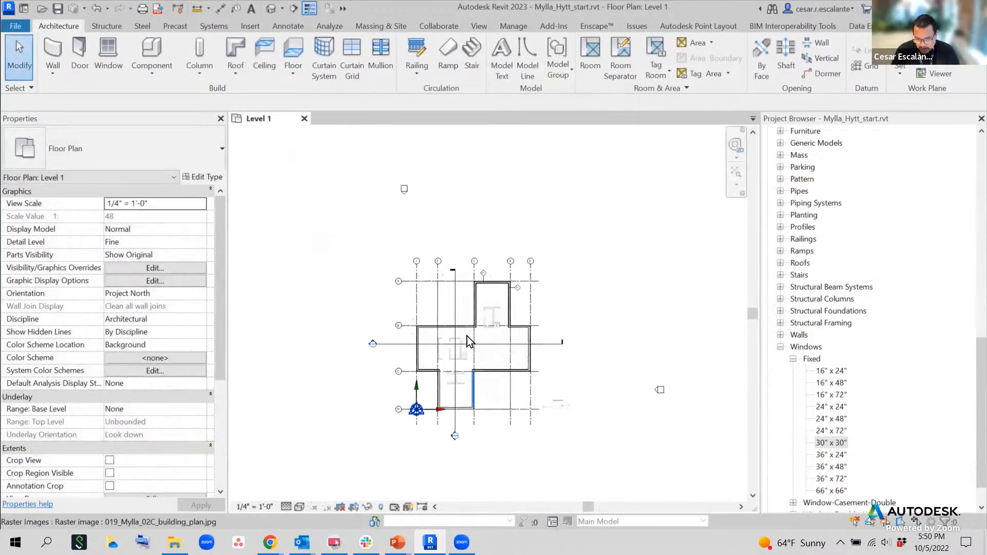
pyautogui.scroll(4, 501, 324)
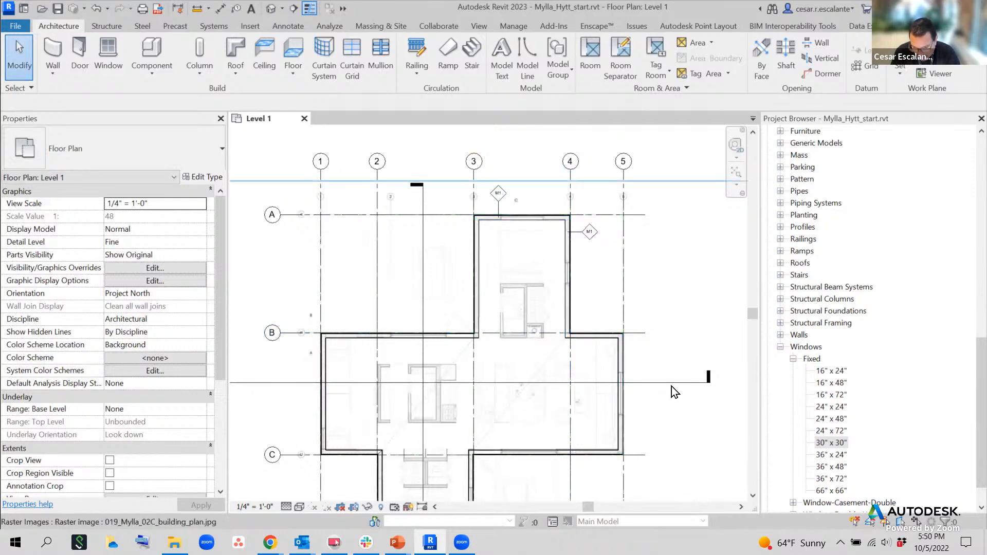
pyautogui.moveTo(671, 386); pyautogui.dragTo(688, 308, button='middle')
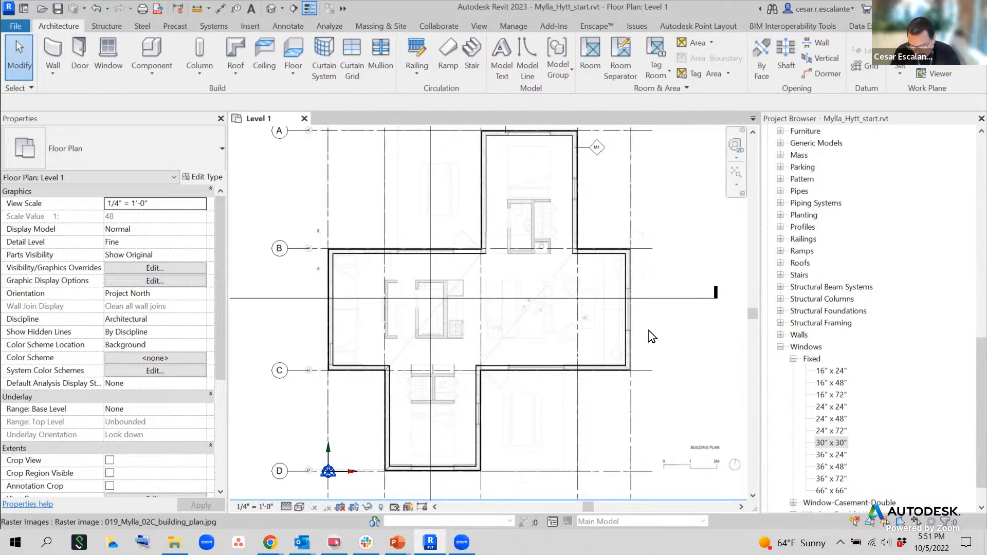
pyautogui.click(837, 492)
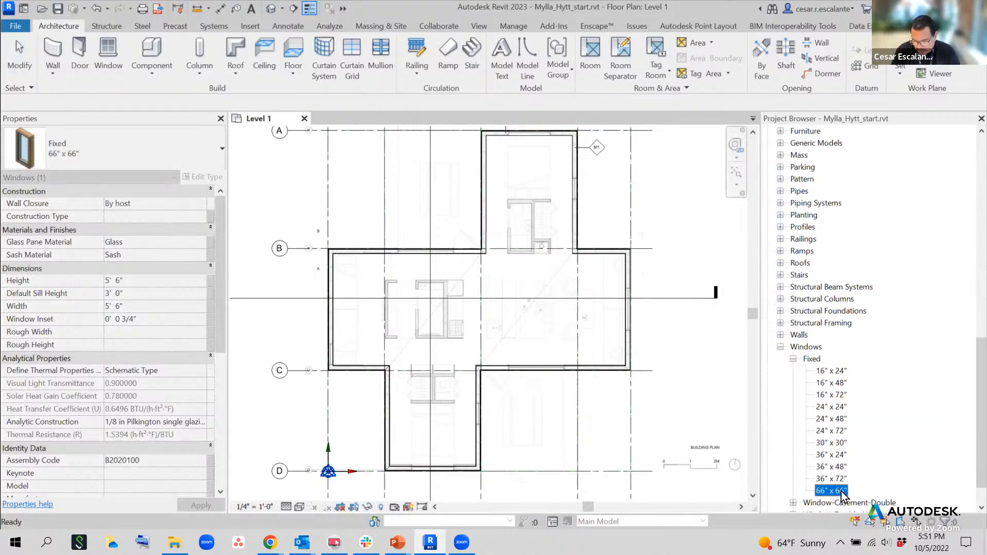
pyautogui.moveTo(841, 492); pyautogui.dragTo(432, 473)
pyautogui.scroll(3, 433, 473)
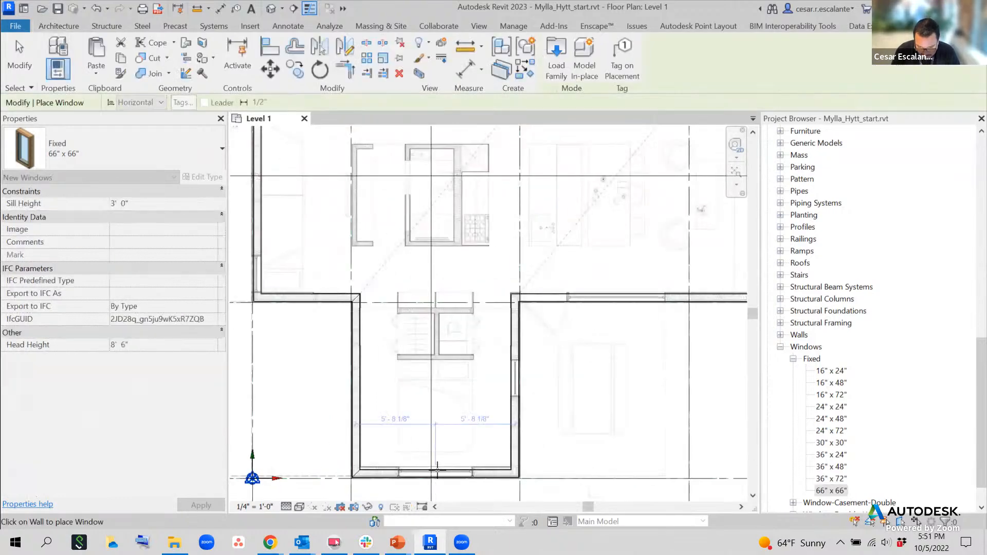
pyautogui.scroll(4, 436, 475)
pyautogui.moveTo(436, 475); pyautogui.dragTo(482, 382, button='middle')
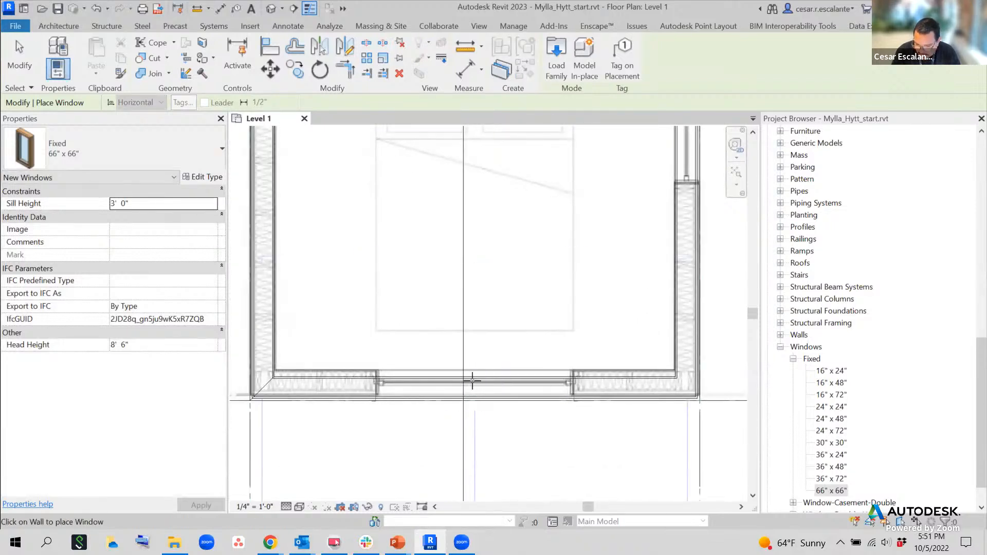
pyautogui.click(463, 382)
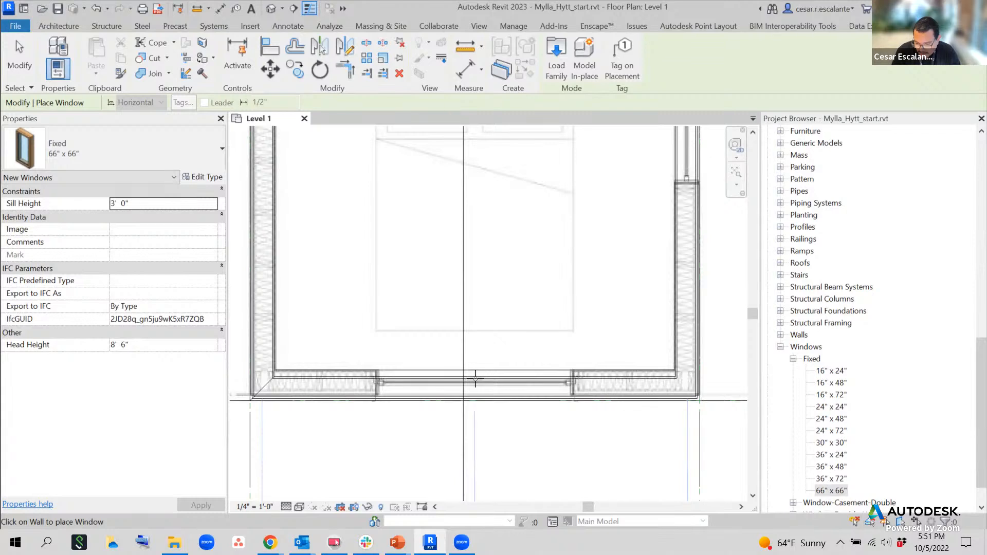
pyautogui.scroll(-2, 476, 379)
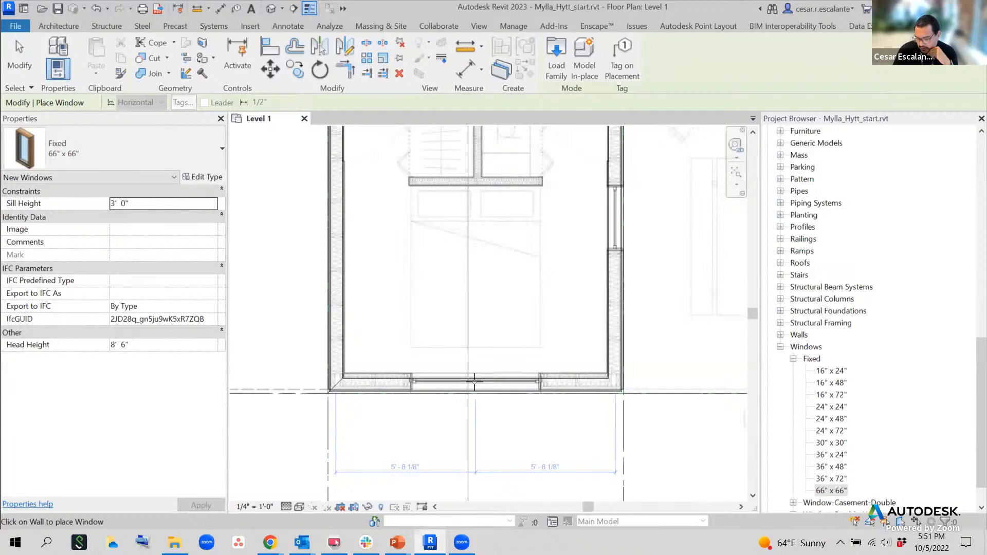
pyautogui.click(474, 382)
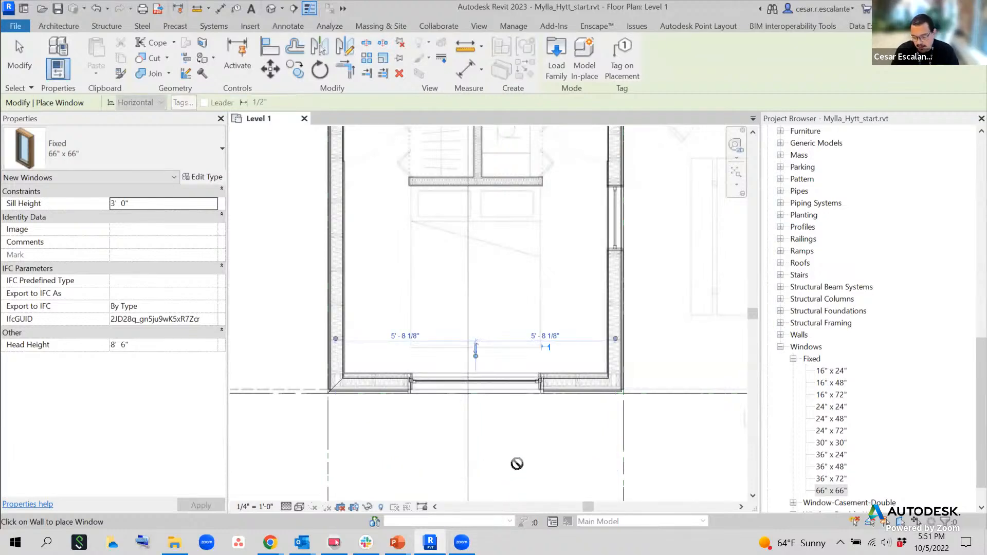
pyautogui.press('Escape')
pyautogui.press('Escape')
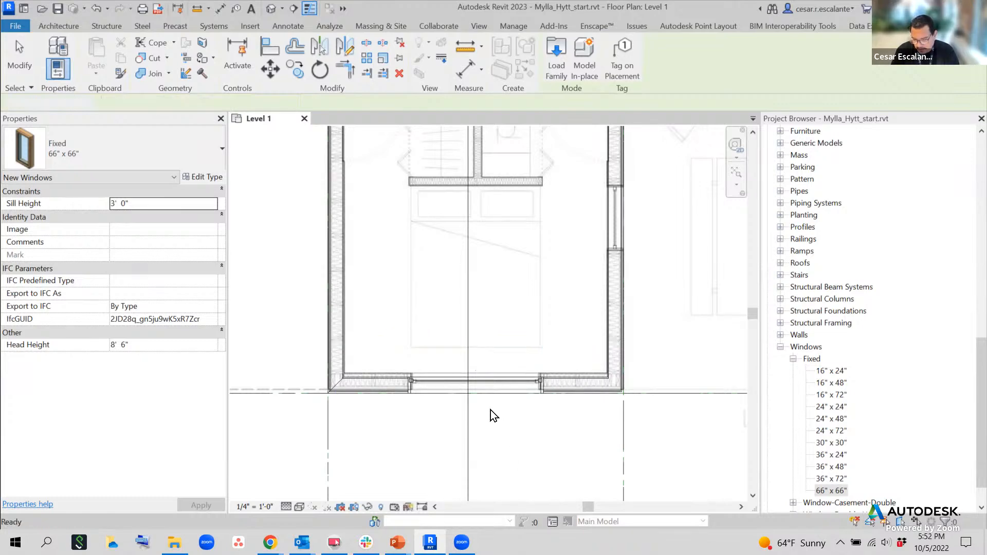
# Inspect the level and sill height properties of the window placed in the grid D wall.
pyautogui.scroll(5, 490, 411)
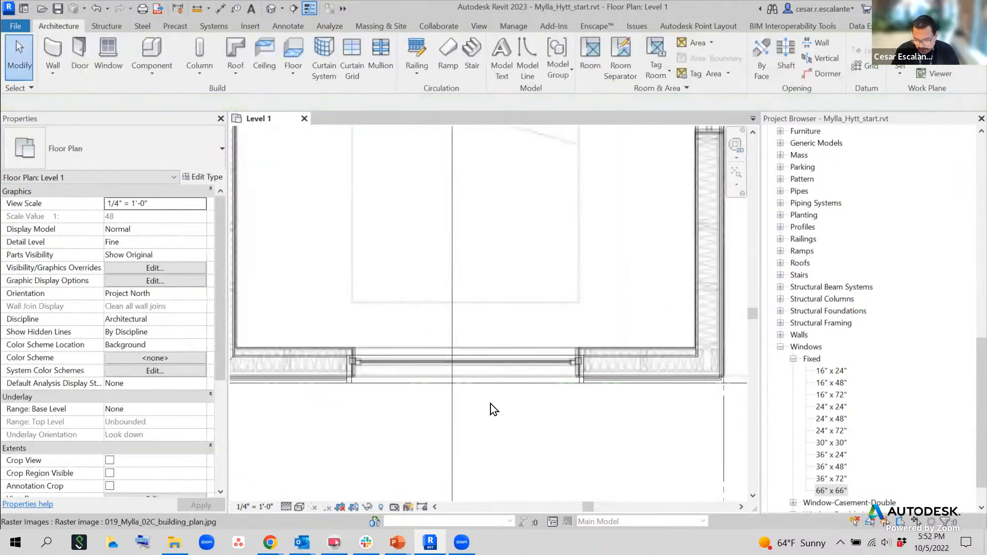
pyautogui.click(566, 381)
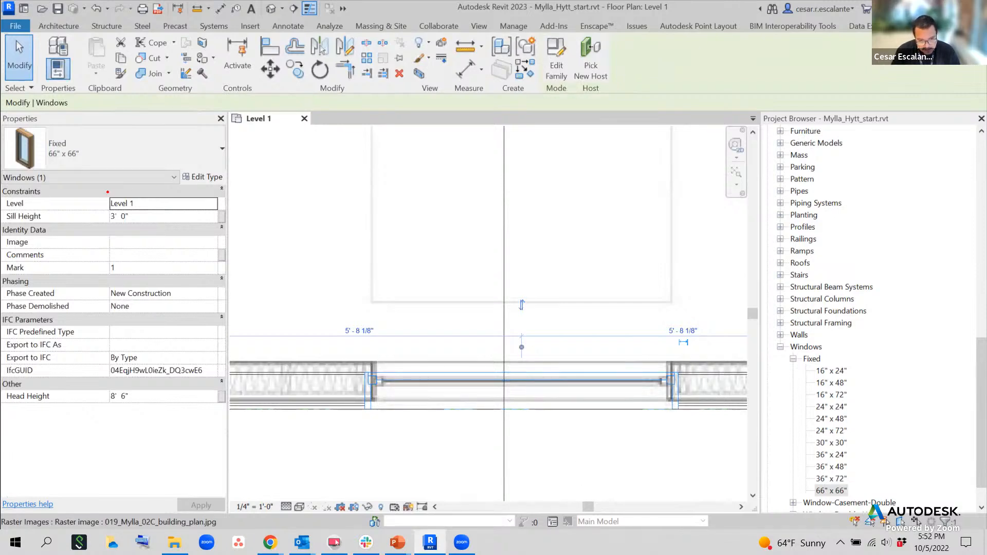
pyautogui.moveTo(101, 194)
pyautogui.mouseDown()
pyautogui.moveTo(146, 208)
pyautogui.moveTo(146, 228)
pyautogui.moveTo(106, 221)
pyautogui.moveTo(133, 217)
pyautogui.mouseUp()
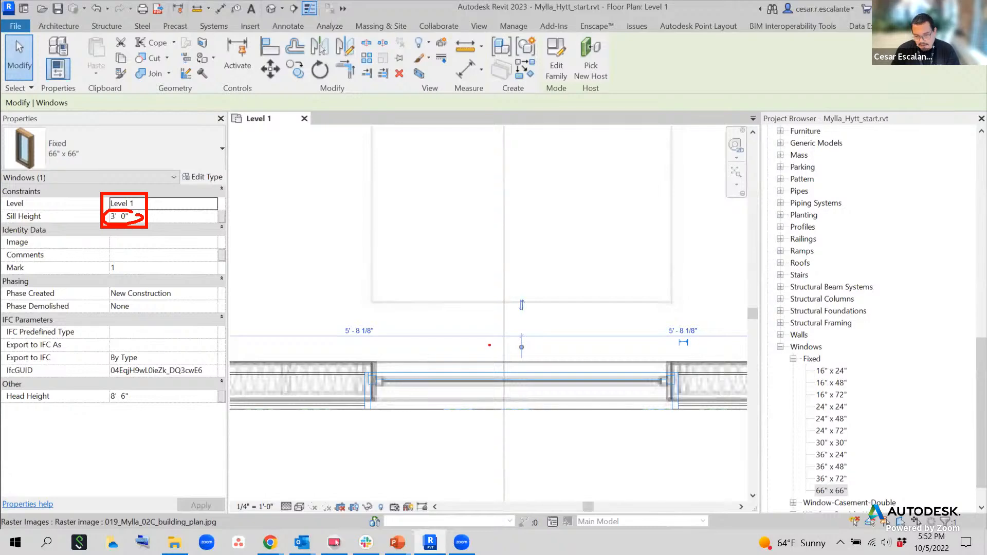
pyautogui.press('Escape')
pyautogui.press('Escape')
# Examine the sill height dimension below the large window in the north elevation of the building elevations image.
pyautogui.scroll(-4, 477, 352)
pyautogui.moveTo(593, 402); pyautogui.dragTo(448, 313, button='middle')
pyautogui.scroll(-2, 448, 313)
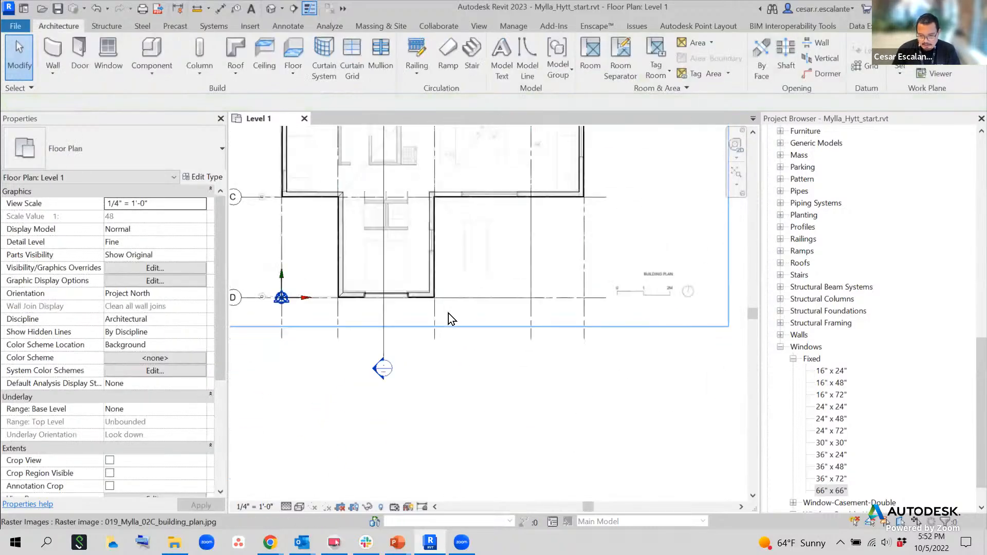
pyautogui.scroll(-2, 684, 423)
pyautogui.moveTo(684, 423); pyautogui.dragTo(309, 317, button='middle')
pyautogui.moveTo(662, 336); pyautogui.dragTo(330, 151, button='middle')
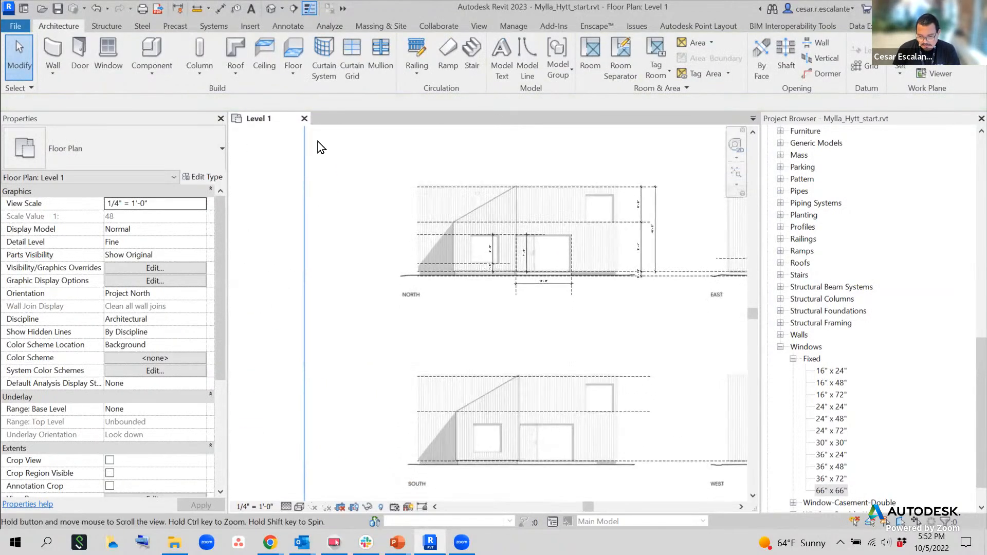
pyautogui.scroll(3, 476, 289)
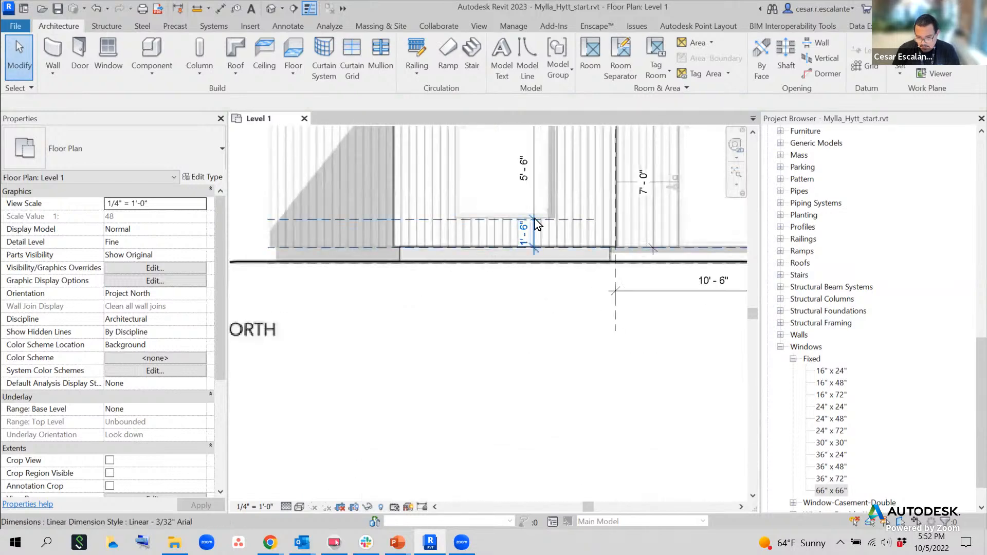
pyautogui.scroll(-3, 533, 264)
pyautogui.scroll(-2, 529, 309)
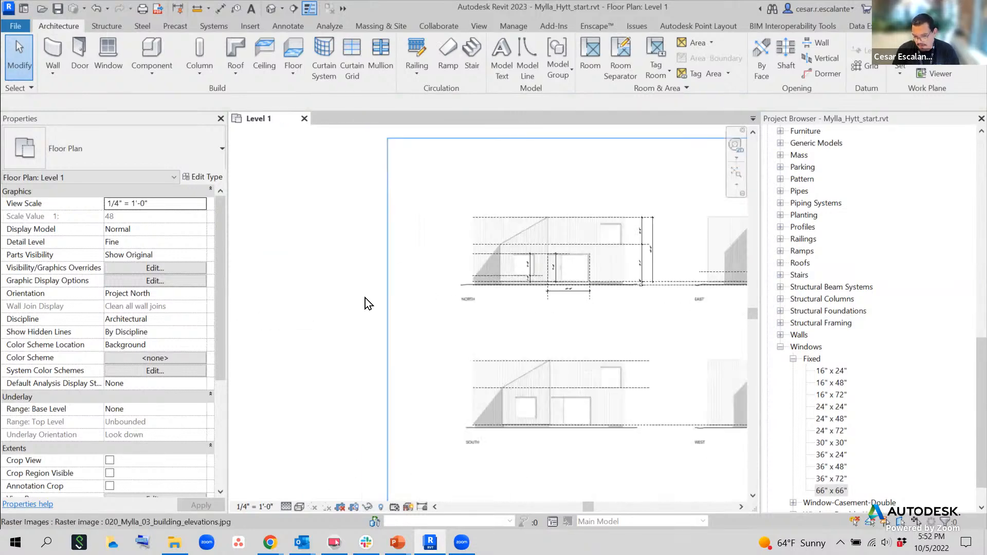
pyautogui.moveTo(368, 303); pyautogui.dragTo(719, 401, button='middle')
pyautogui.scroll(5, 471, 223)
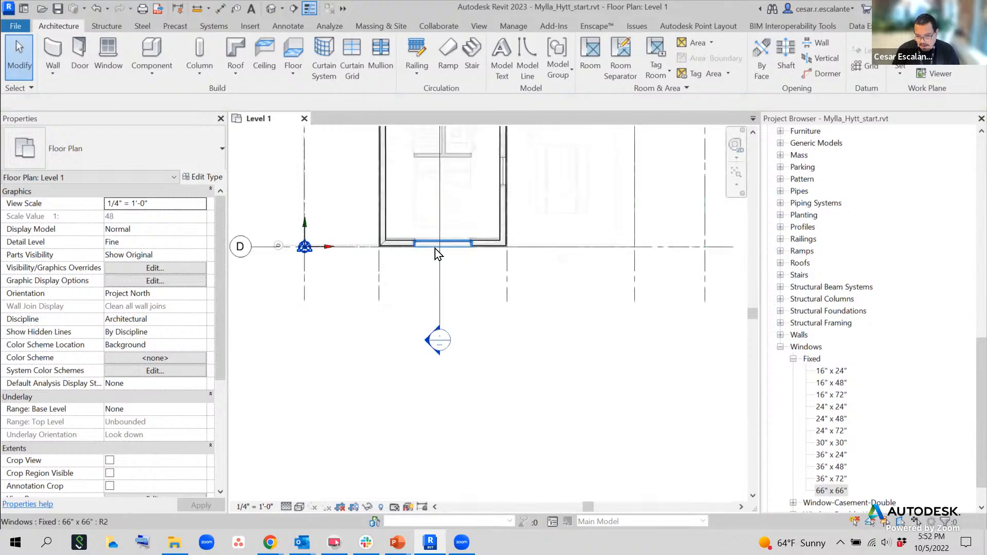
pyautogui.click(455, 242)
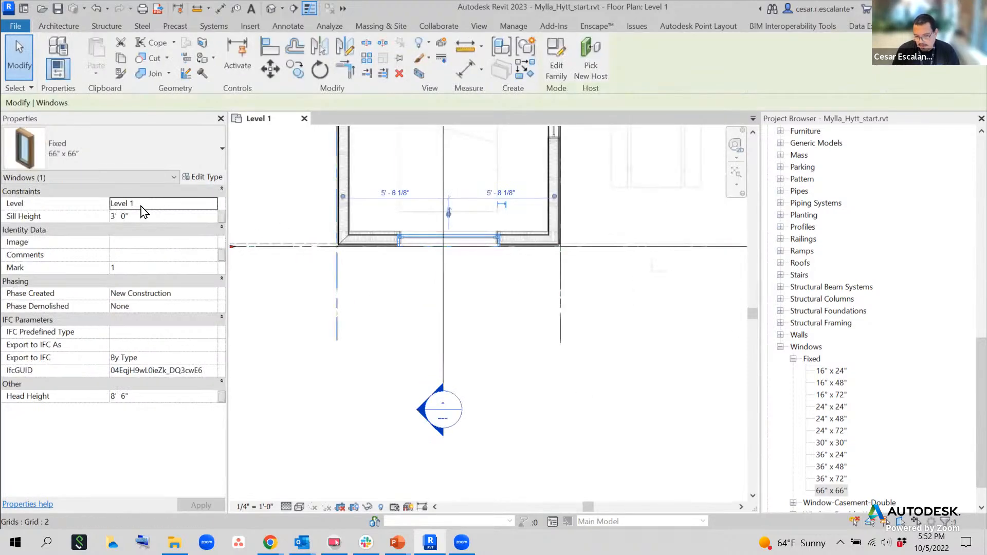
pyautogui.click(165, 218)
pyautogui.write('1')
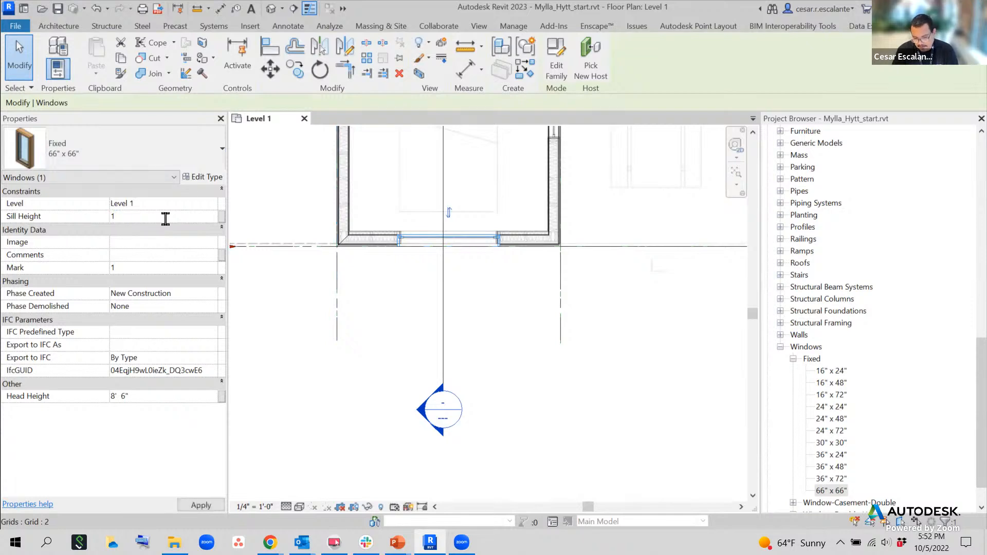
pyautogui.write(' 6')
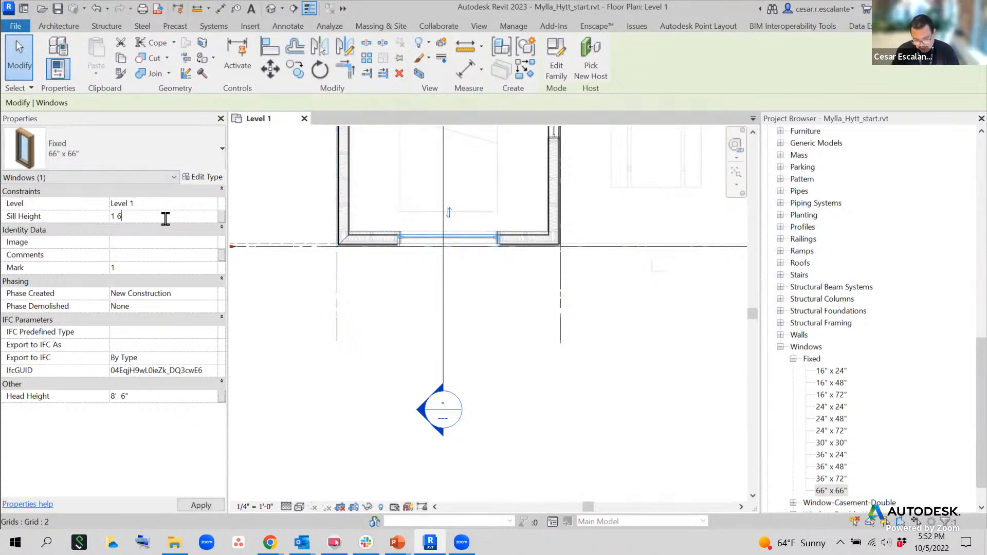
pyautogui.hotkey('ctrl', '2')
pyautogui.moveTo(148, 207)
pyautogui.mouseDown()
pyautogui.moveTo(125, 202)
pyautogui.moveTo(157, 225)
pyautogui.moveTo(120, 213)
pyautogui.mouseUp()
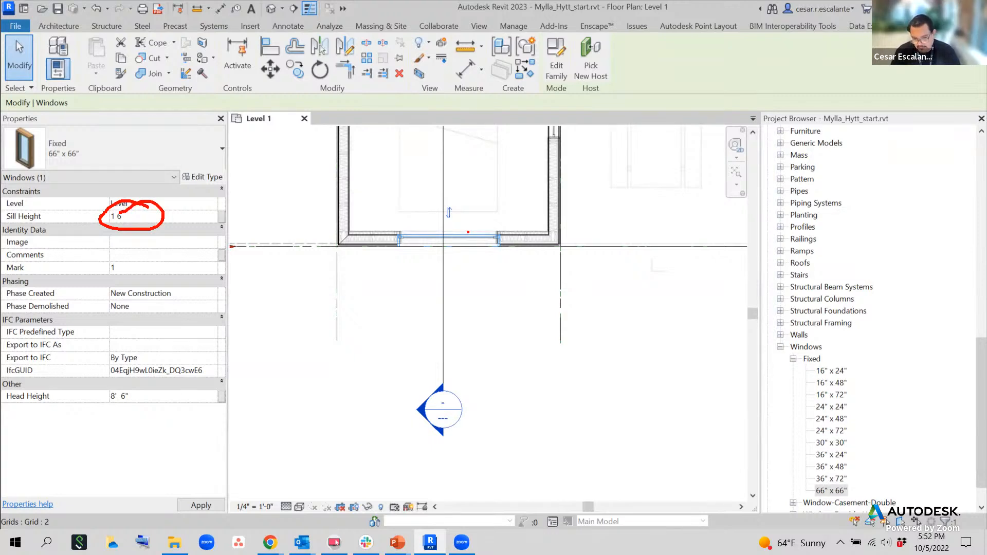
pyautogui.press('Escape')
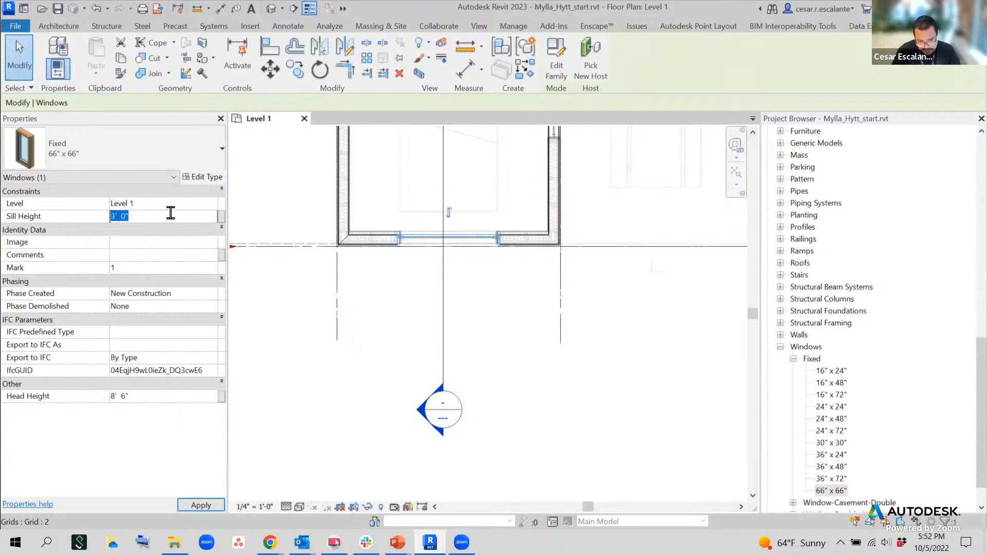
pyautogui.click(287, 292)
pyautogui.press('Escape')
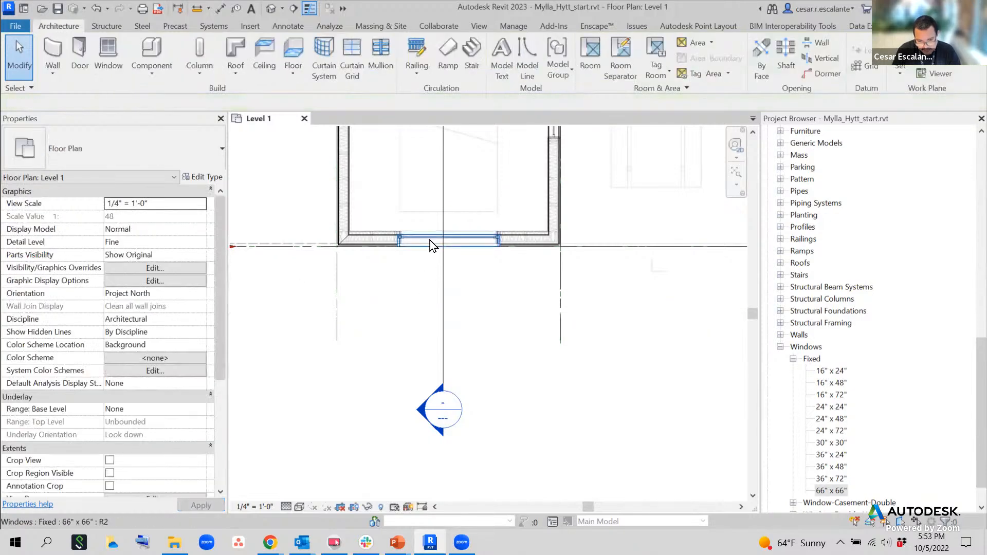
# Set the sill height of the 66" x 66" window in the grid D wall to 1' 6".
pyautogui.click(430, 240)
pyautogui.click(156, 216)
pyautogui.write('1 6')
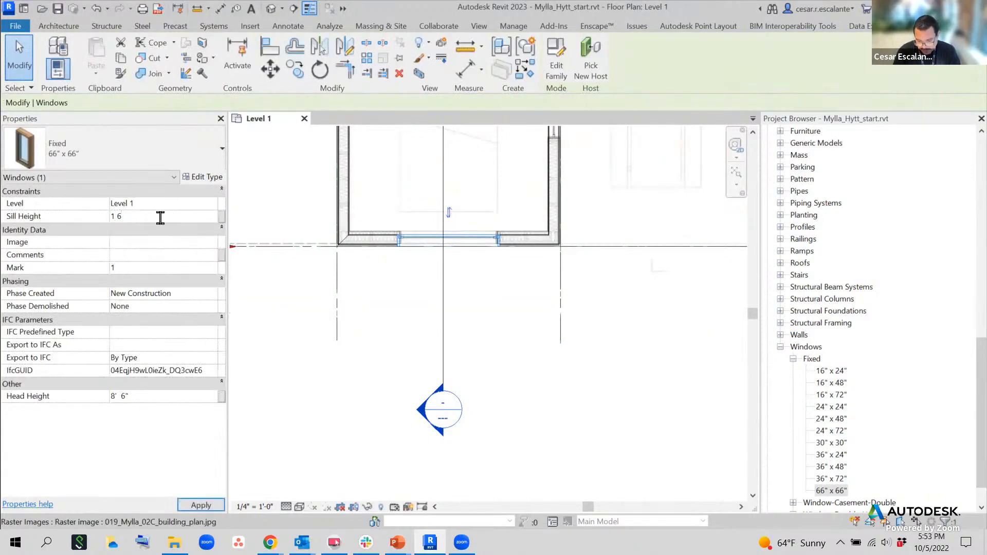
pyautogui.press('Return')
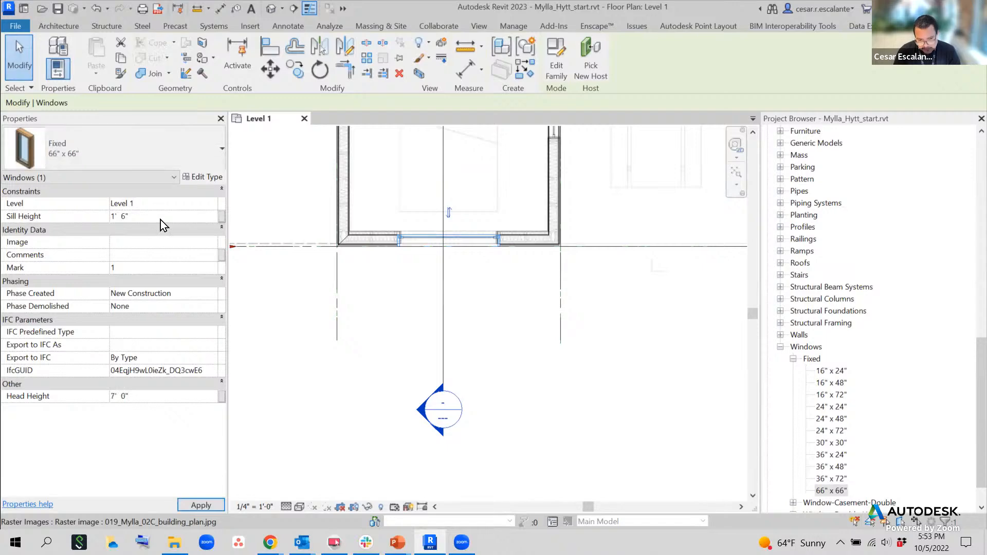
pyautogui.click(513, 383)
# Place a Fixed 66" x 66" window at the midpoint of the exterior wall along grid A between grids 3 and 4.
pyautogui.scroll(-2, 513, 384)
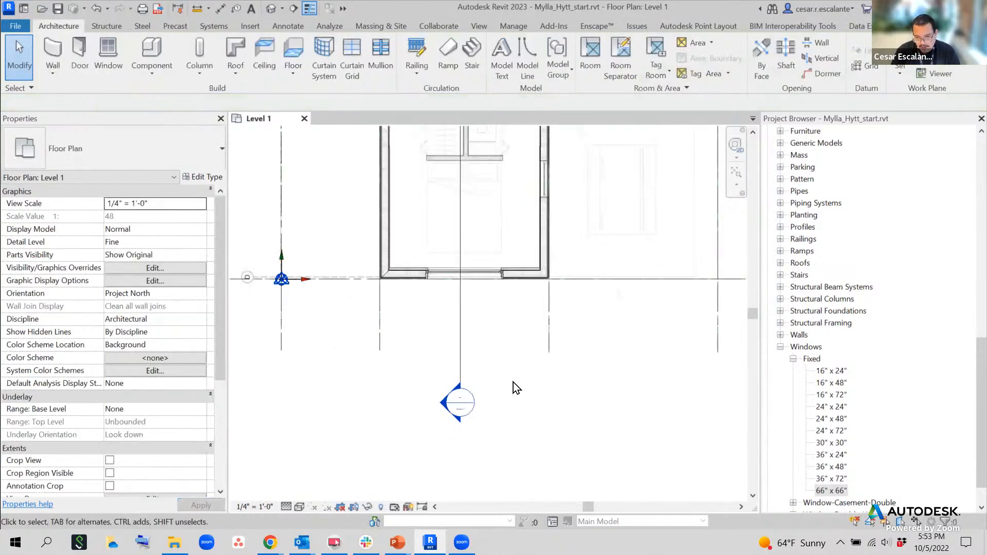
pyautogui.moveTo(513, 382); pyautogui.dragTo(576, 420, button='middle')
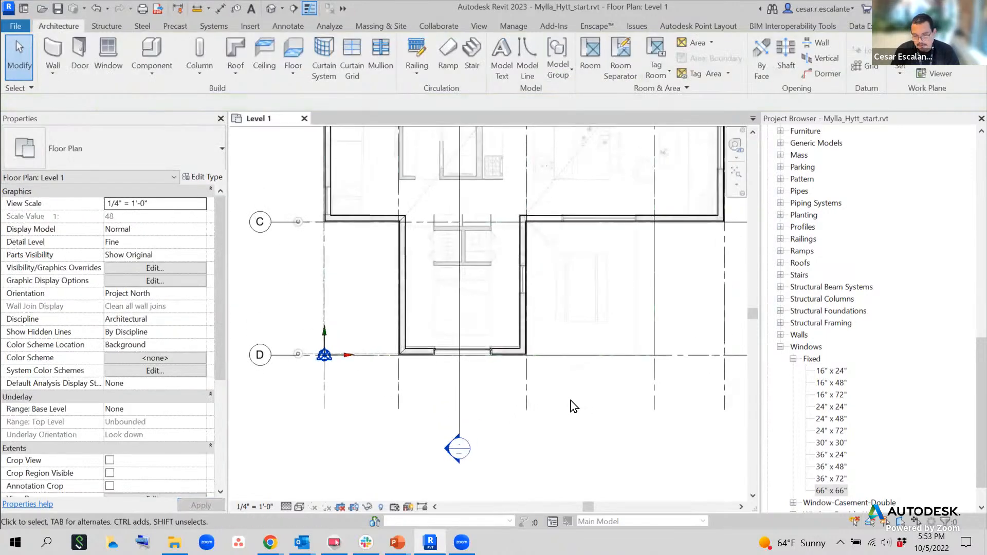
pyautogui.scroll(-3, 571, 393)
pyautogui.moveTo(637, 398); pyautogui.dragTo(521, 419, button='middle')
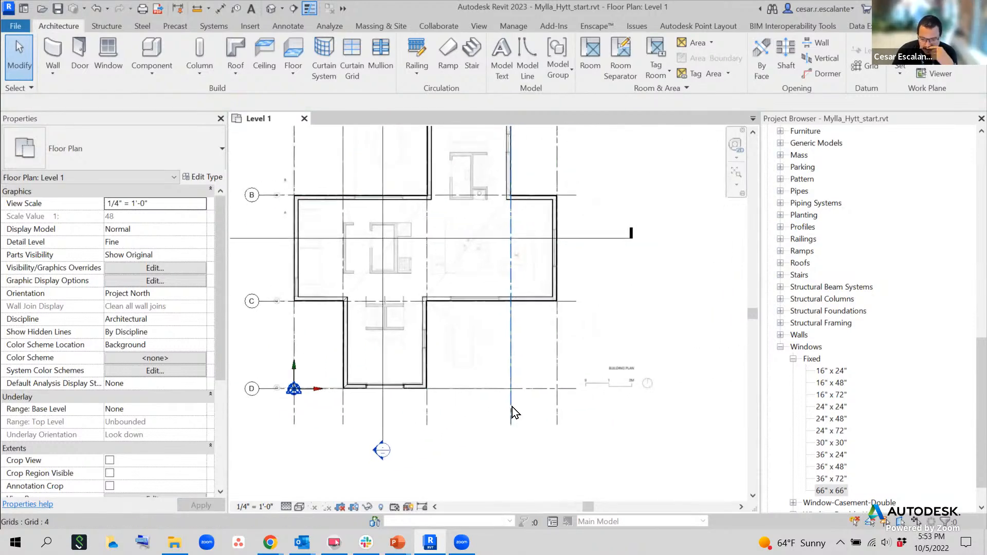
pyautogui.scroll(-2, 512, 406)
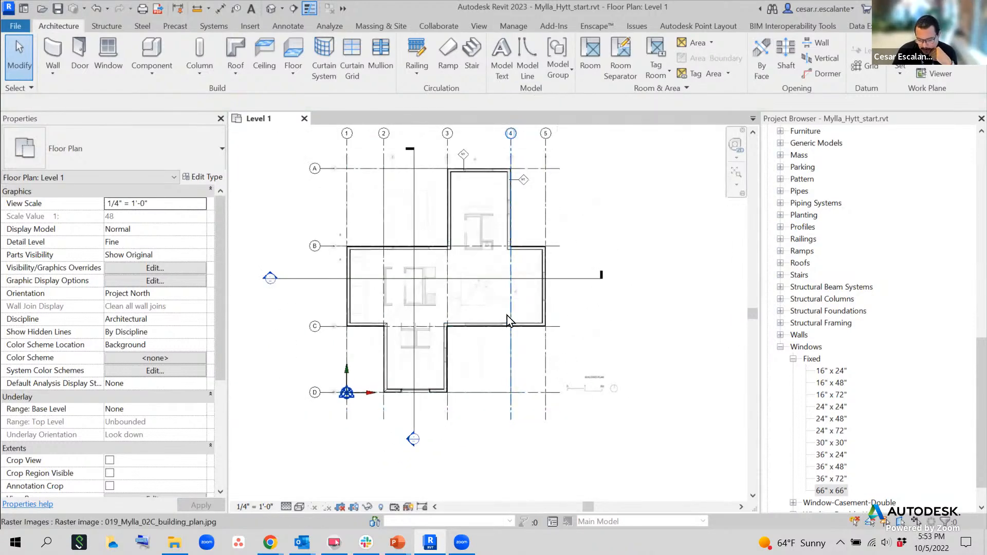
pyautogui.scroll(3, 385, 295)
pyautogui.moveTo(479, 363); pyautogui.dragTo(411, 475, button='middle')
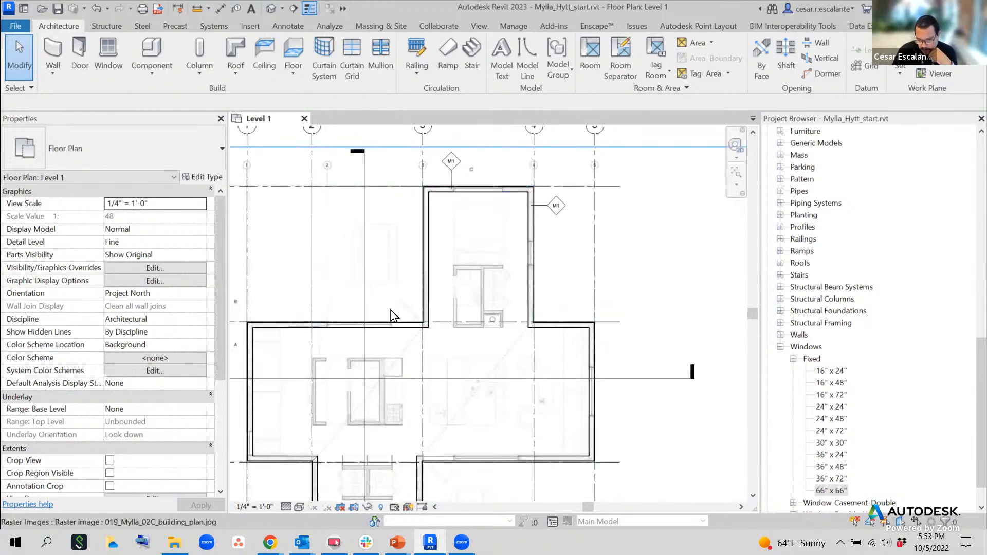
pyautogui.scroll(-1, 465, 211)
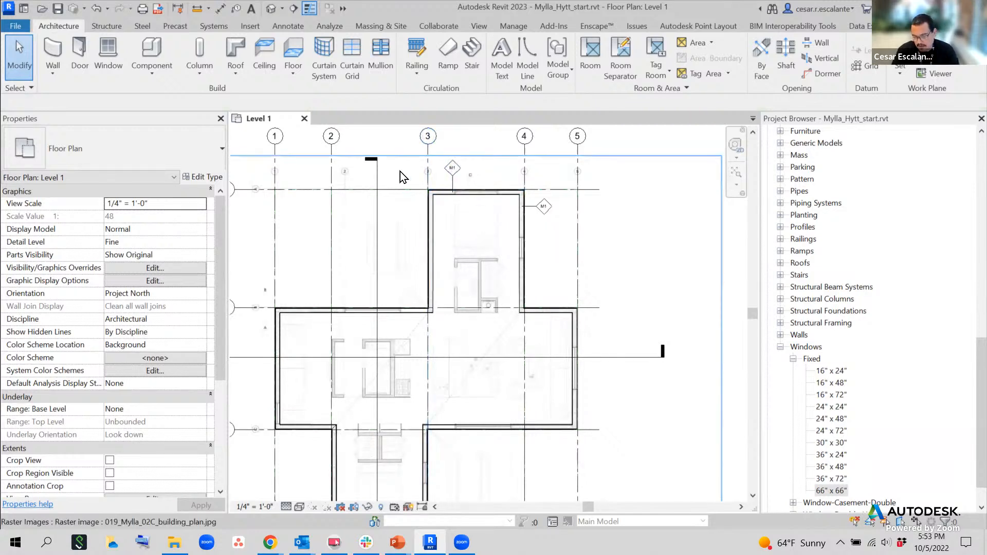
pyautogui.scroll(-3, 571, 224)
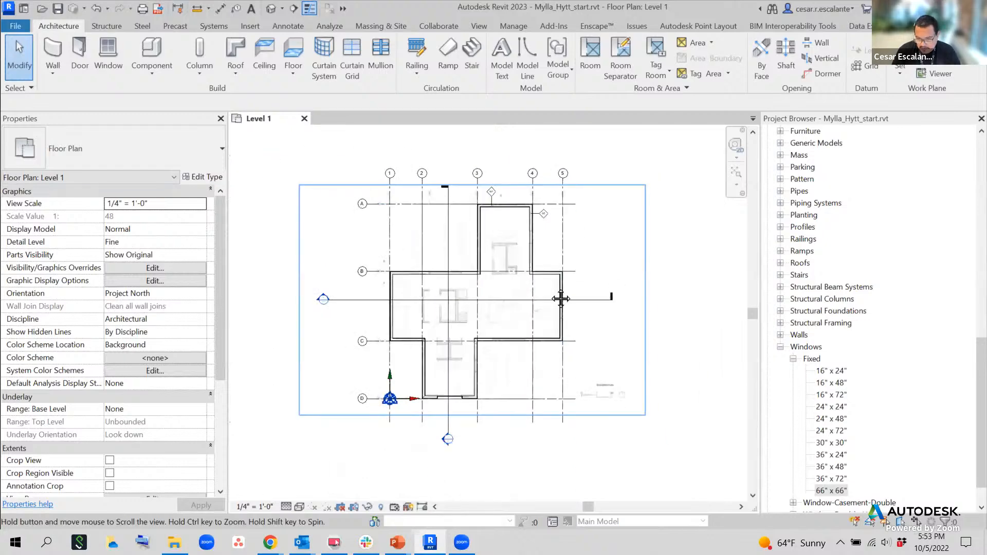
pyautogui.click(841, 495)
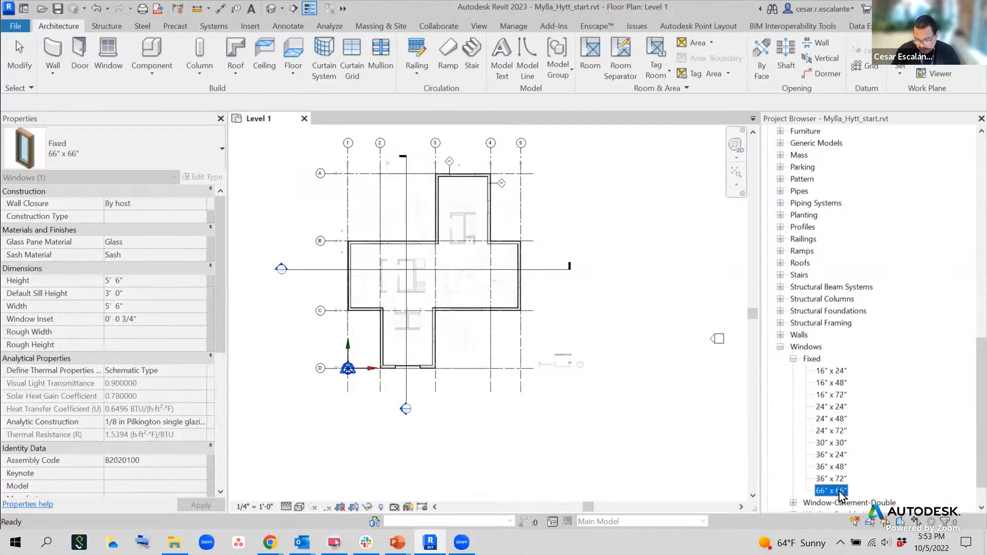
pyautogui.moveTo(839, 492); pyautogui.dragTo(463, 171)
pyautogui.scroll(5, 464, 172)
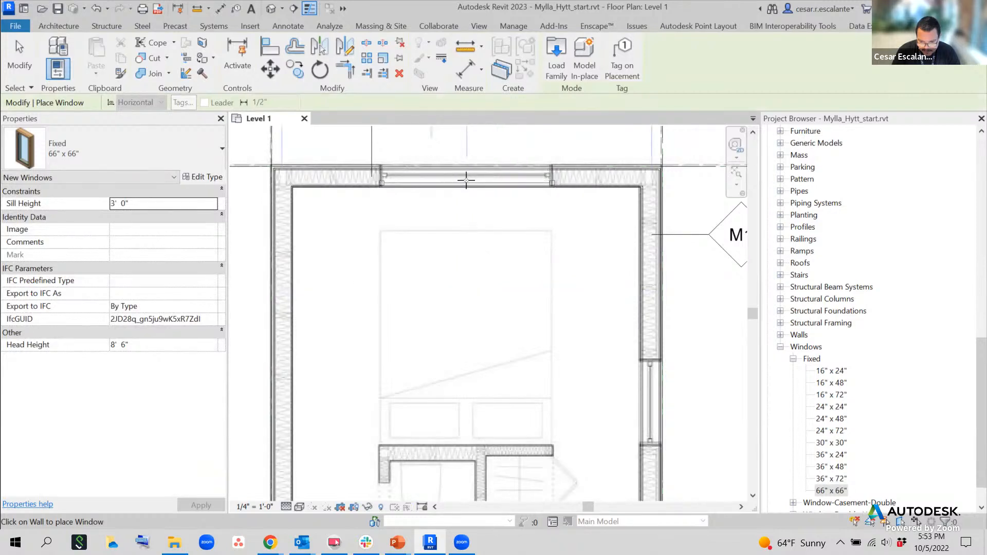
pyautogui.click(466, 180)
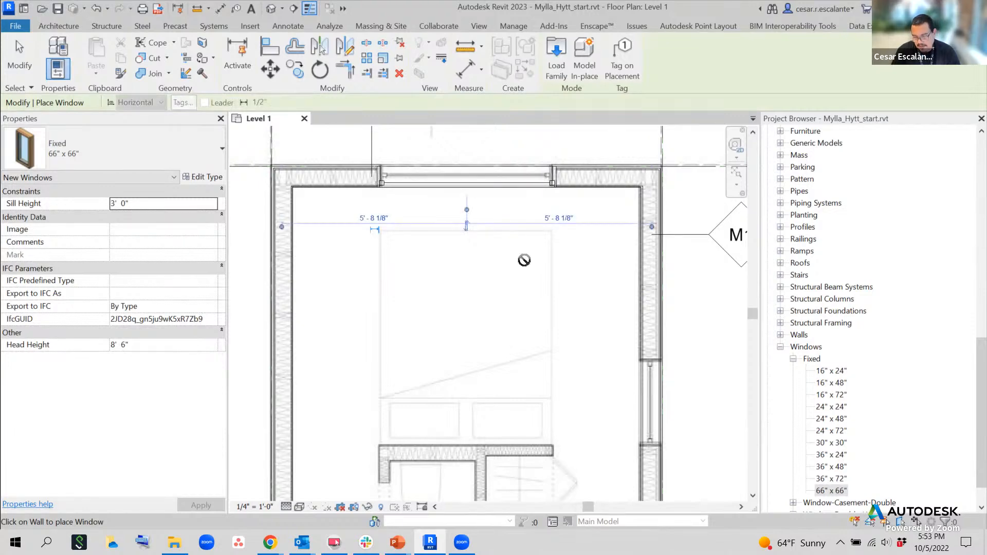
pyautogui.press('Escape')
pyautogui.press('Escape')
# Set the sill height of the 66" x 66" window in the grid A wall to 1' 6".
pyautogui.scroll(-1, 533, 264)
pyautogui.scroll(-2, 534, 265)
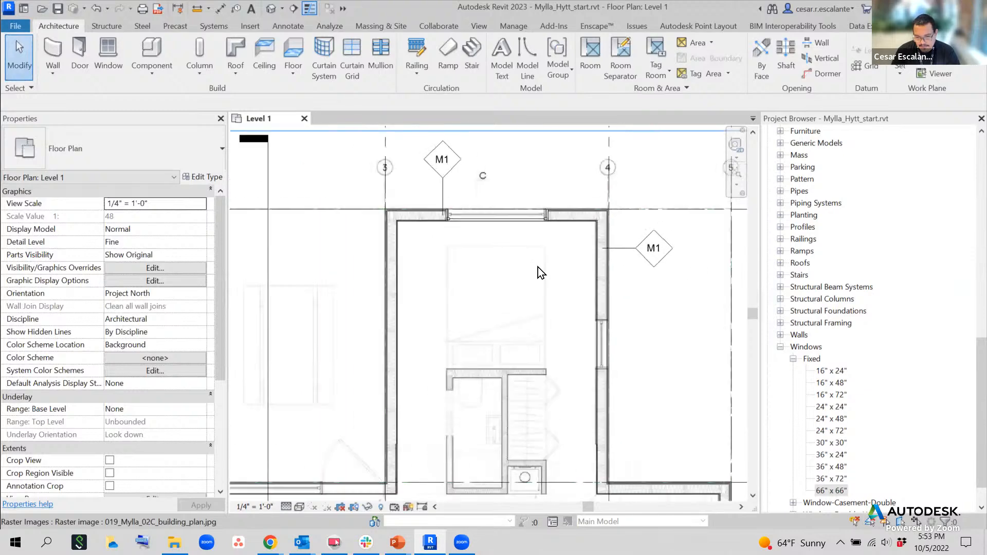
pyautogui.click(521, 220)
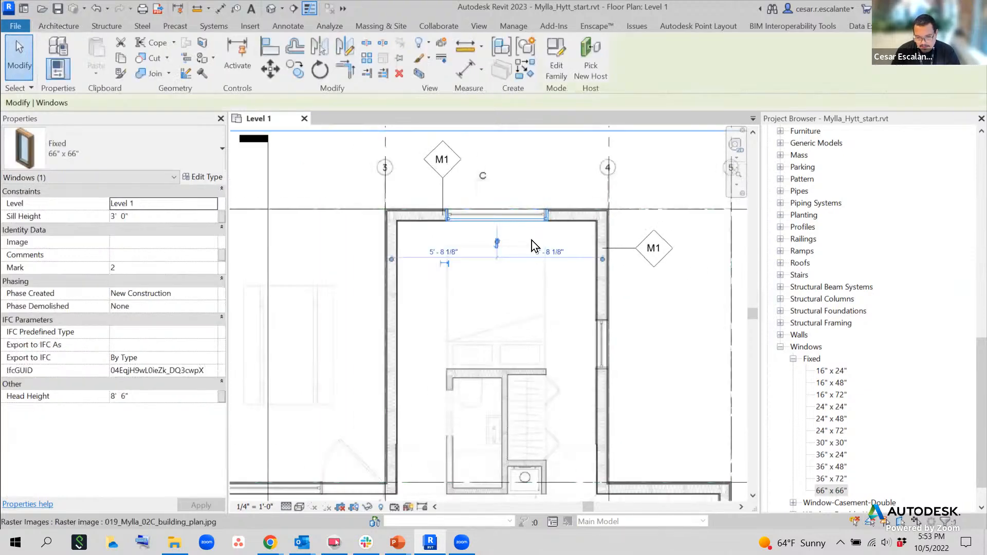
pyautogui.click(161, 217)
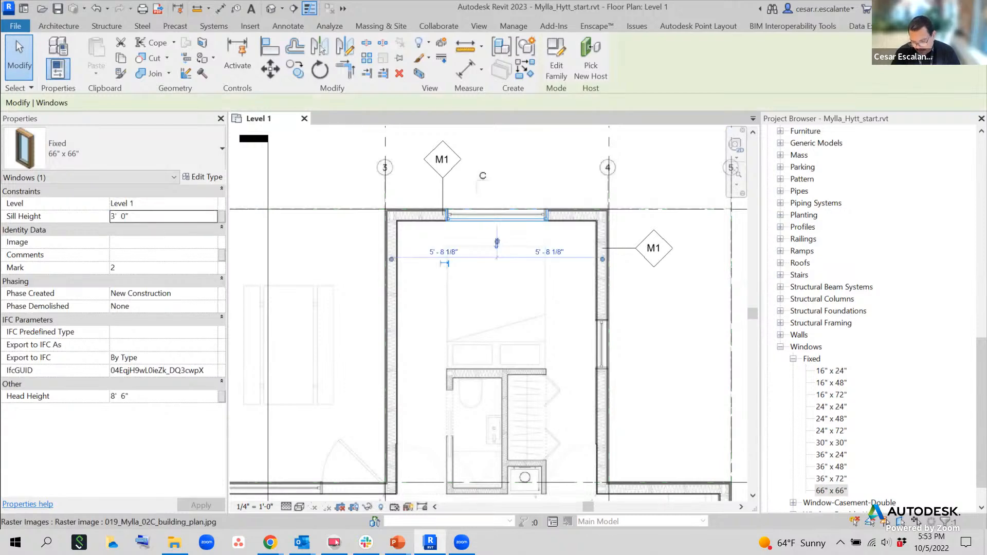
pyautogui.press('Escape')
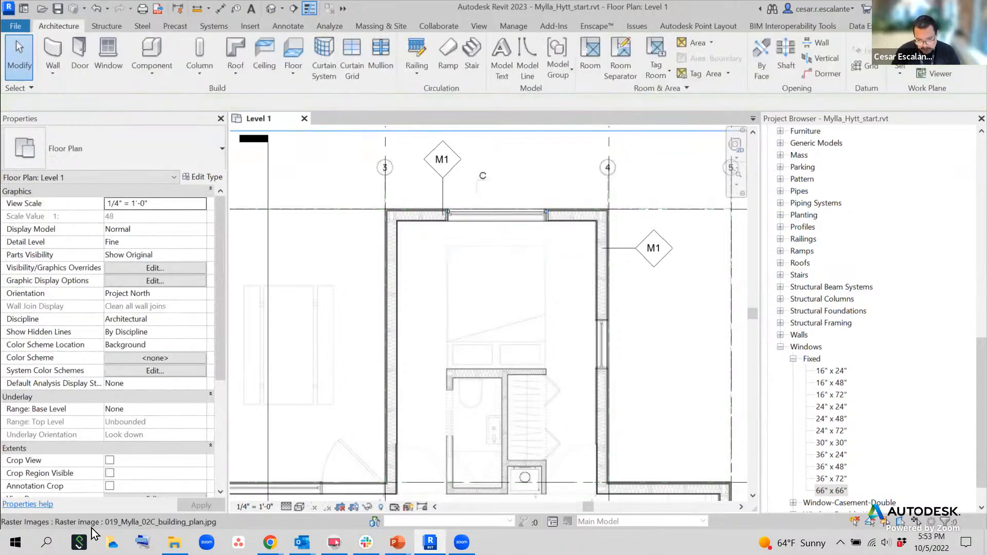
pyautogui.click(511, 215)
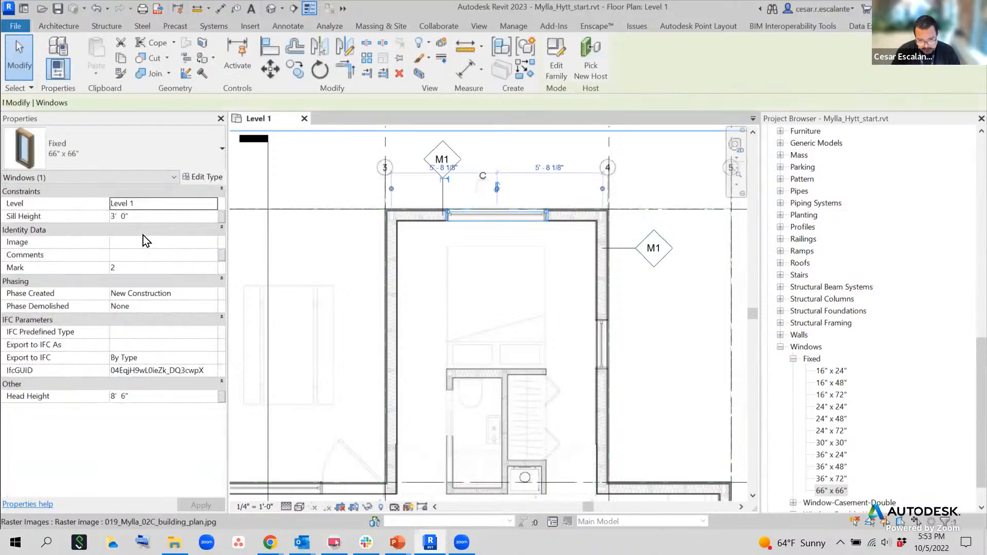
pyautogui.click(145, 218)
pyautogui.write('1 6')
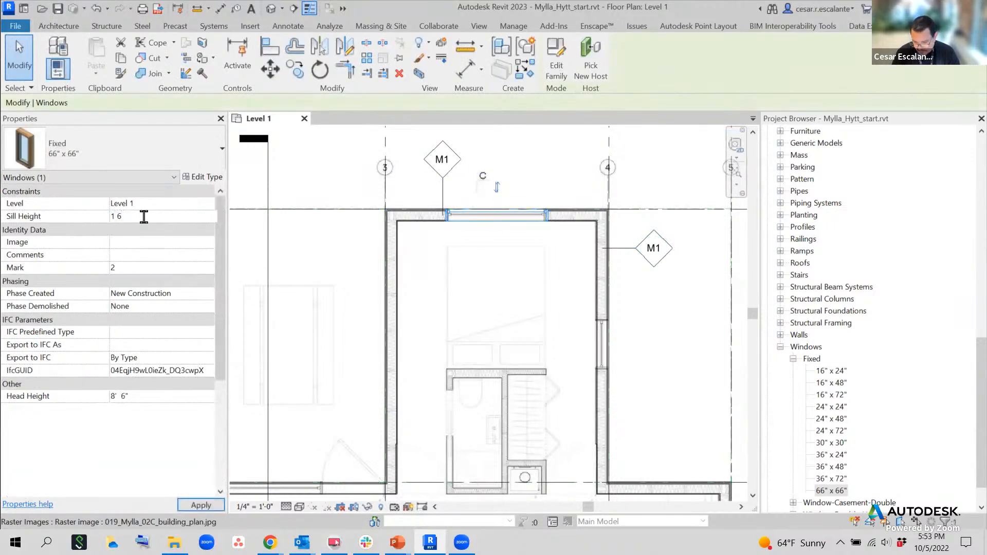
pyautogui.press('Return')
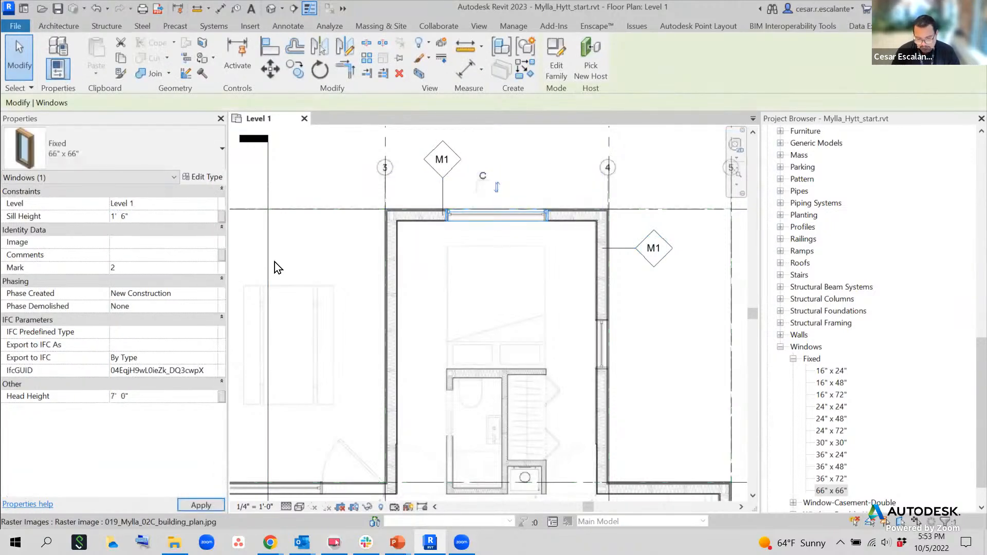
pyautogui.press('Escape')
# Examine the frame and glass position of the 66" x 66" window within the grid D wall in plan.
pyautogui.scroll(-5, 477, 229)
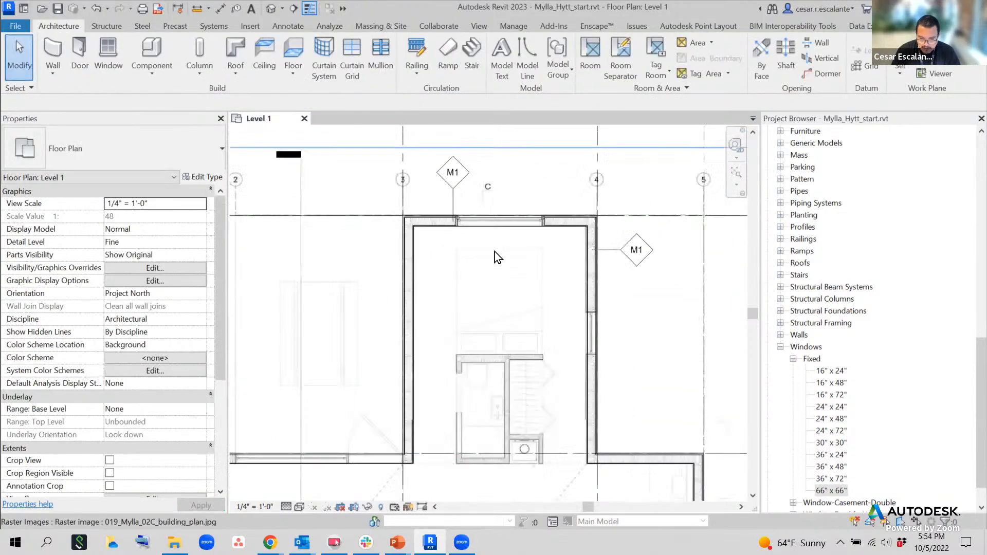
pyautogui.moveTo(491, 264); pyautogui.dragTo(550, 228, button='middle')
pyautogui.scroll(8, 402, 405)
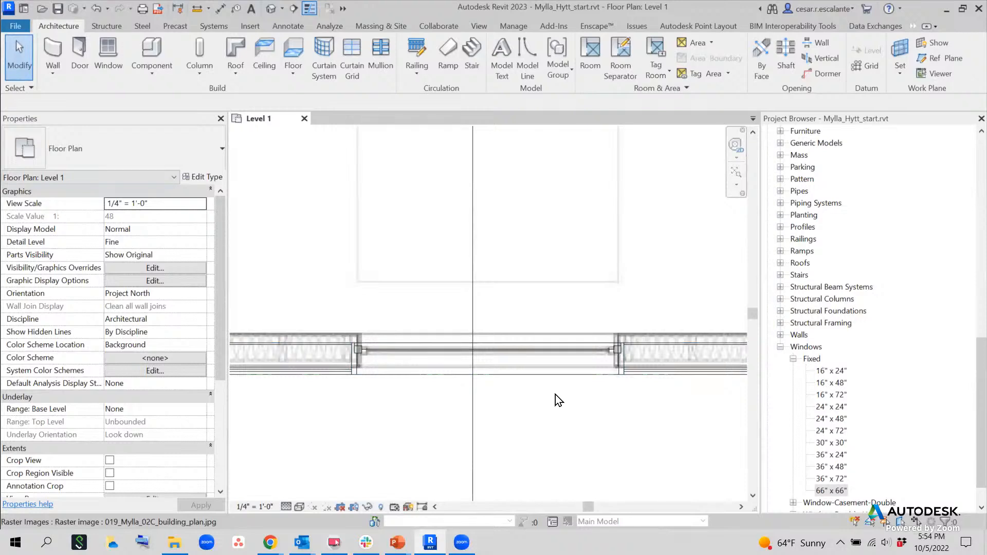
pyautogui.scroll(1, 555, 394)
pyautogui.scroll(1, 553, 387)
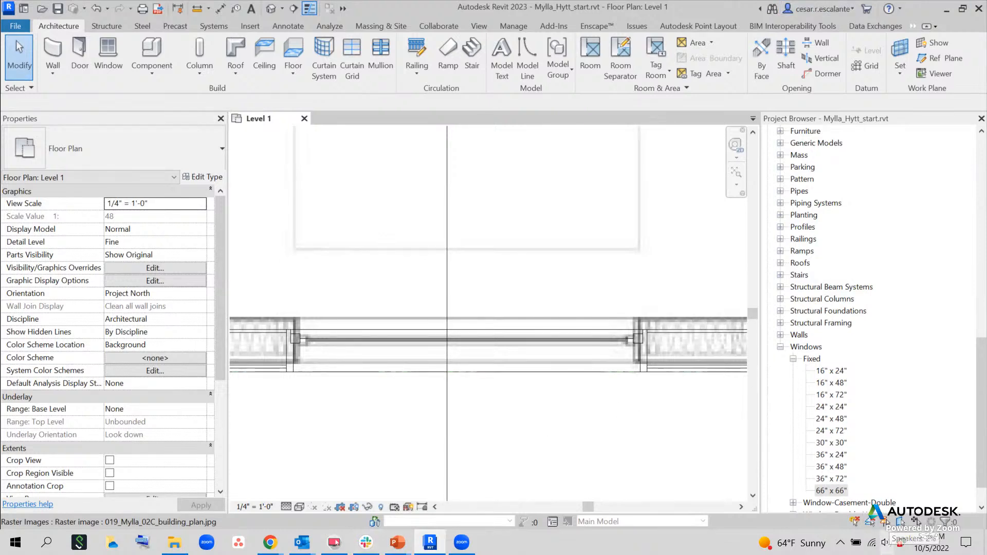
pyautogui.moveTo(805, 516); pyautogui.dragTo(904, 525)
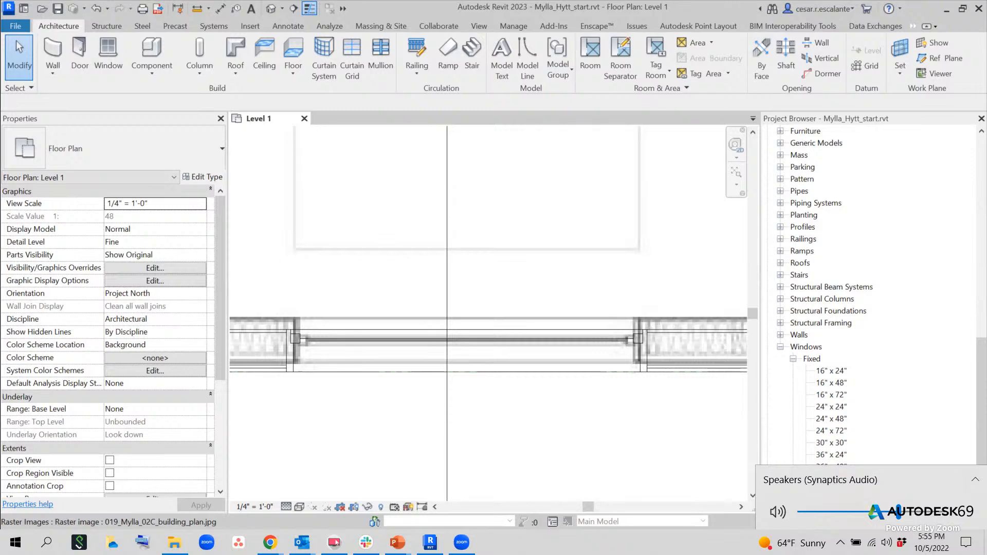
pyautogui.click(830, 125)
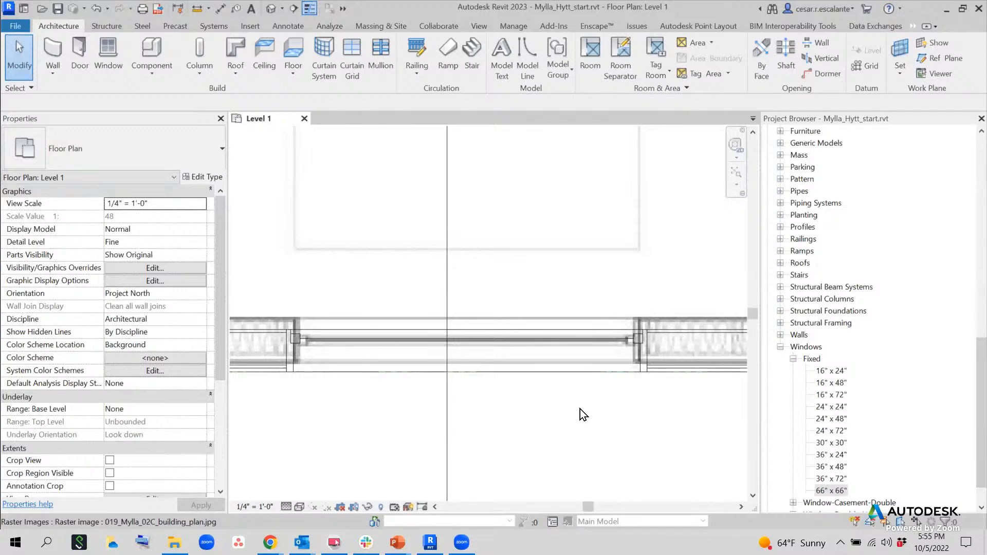
# Inspect the exterior face and frame of the 66" x 66" window in the grid D wall in the default 3D view.
pyautogui.scroll(3, 286, 341)
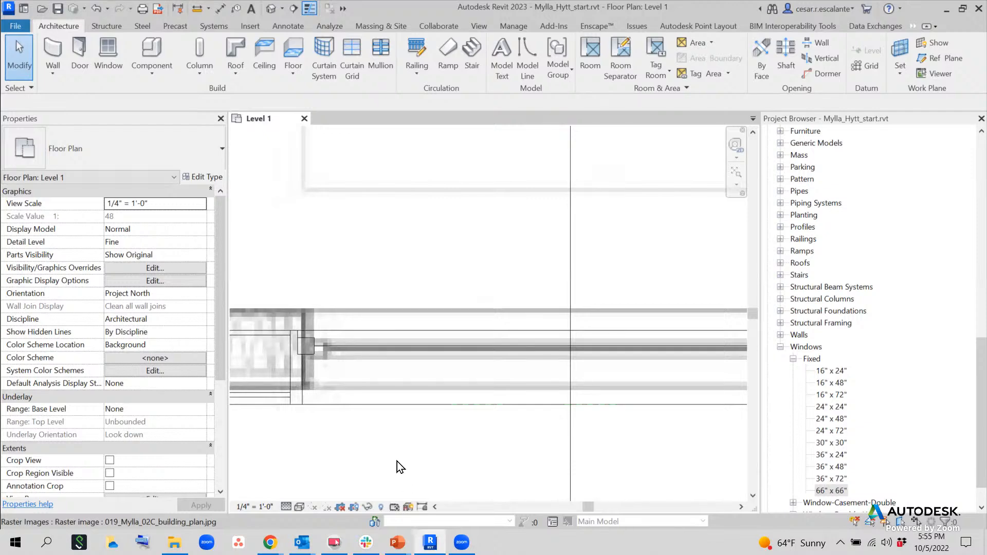
pyautogui.scroll(-2, 395, 454)
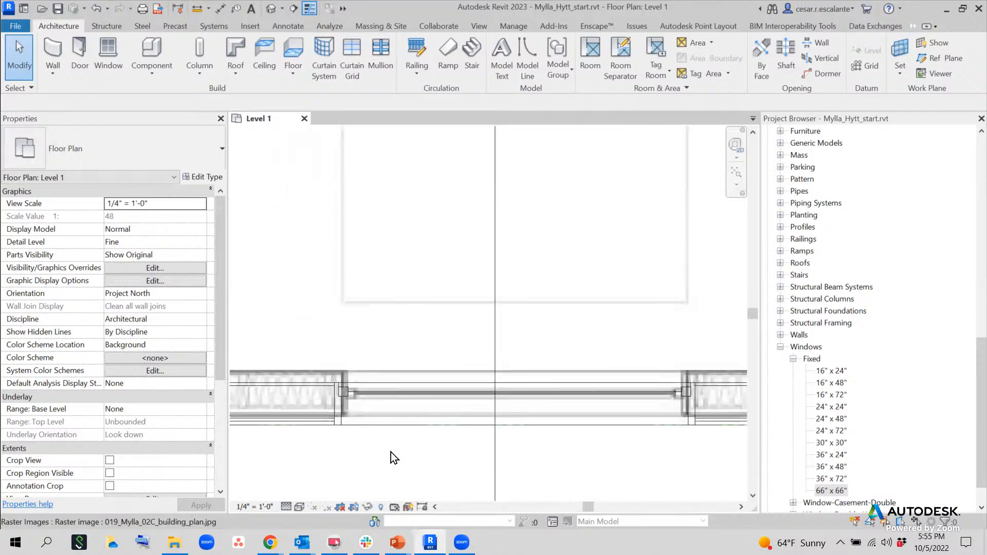
pyautogui.click(346, 394)
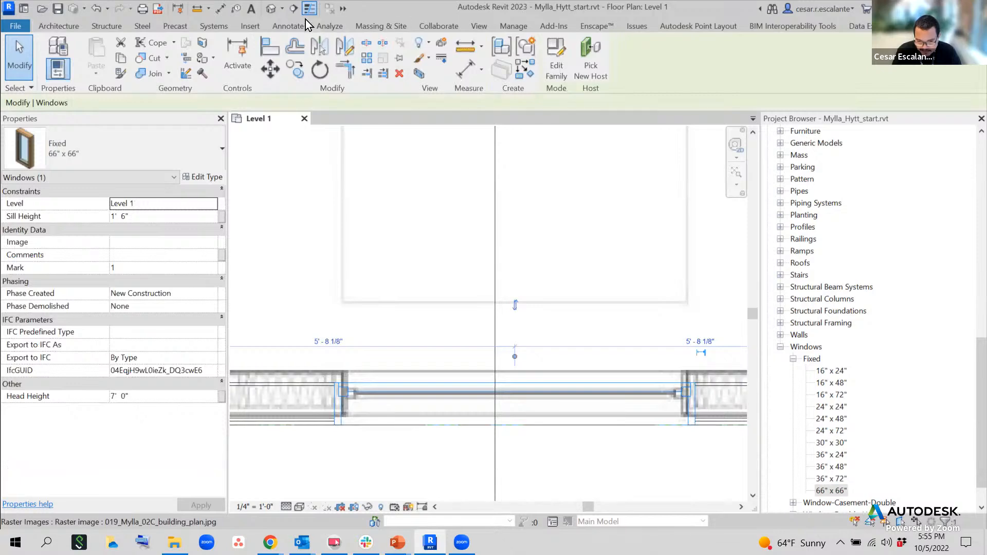
pyautogui.click(271, 8)
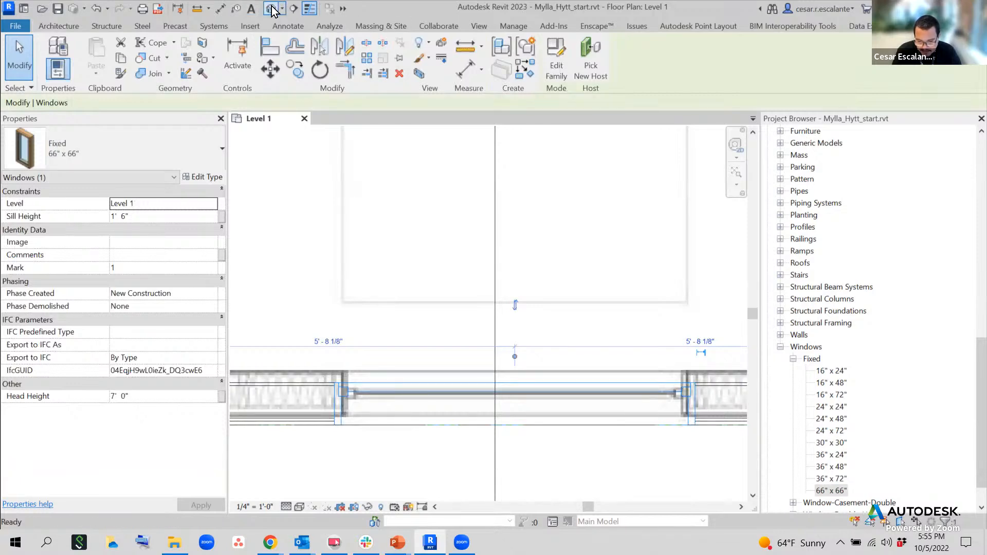
pyautogui.click(464, 380)
pyautogui.scroll(6, 479, 321)
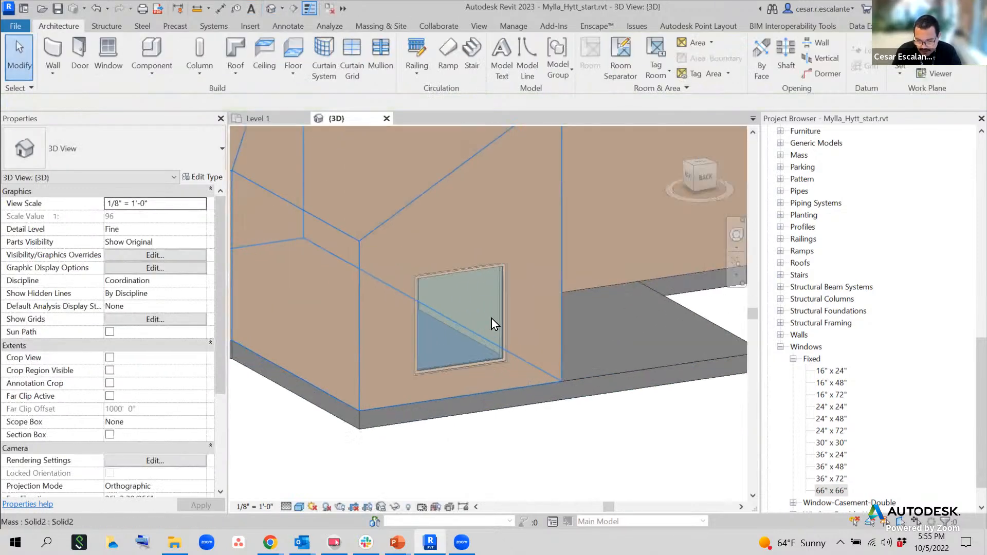
pyautogui.keyDown('shift'); pyautogui.moveTo(522, 394); pyautogui.dragTo(492, 406, button='middle'); pyautogui.keyUp('shift')
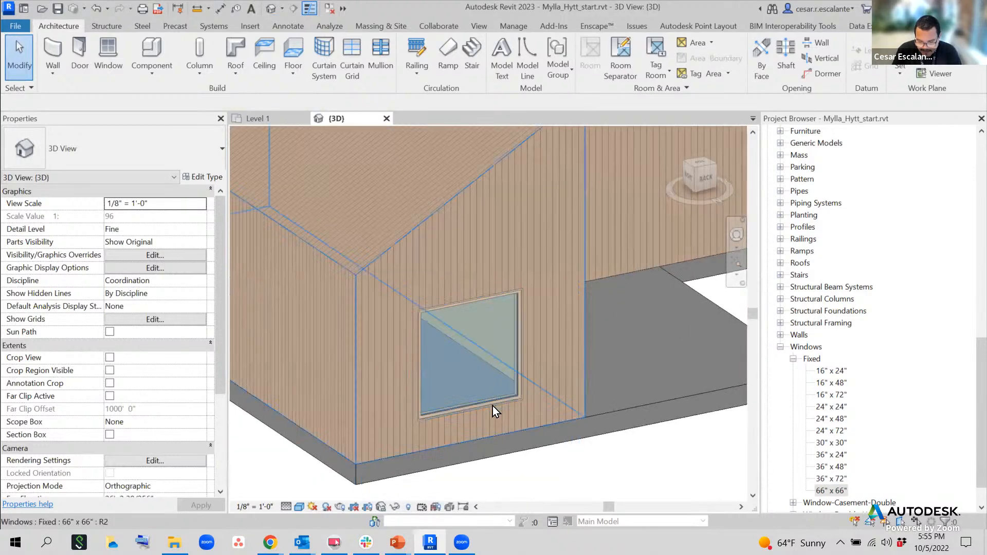
pyautogui.scroll(4, 495, 405)
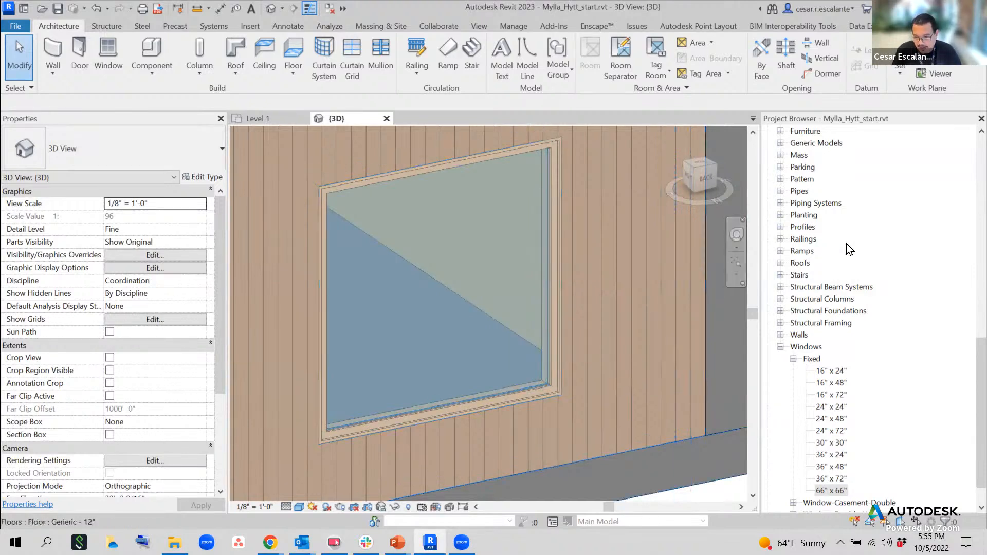
# In the Level 1 plan, flip the facing of the 66" x 66" window in the grid D wall, then flip it back.
pyautogui.click(272, 119)
pyautogui.scroll(2, 379, 422)
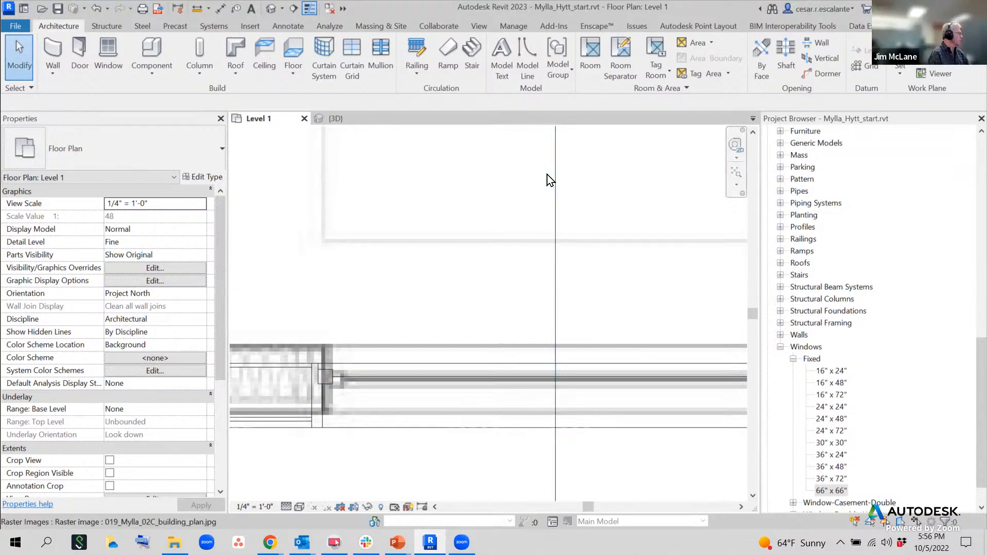
pyautogui.click(428, 379)
pyautogui.moveTo(531, 241); pyautogui.dragTo(511, 211, button='middle')
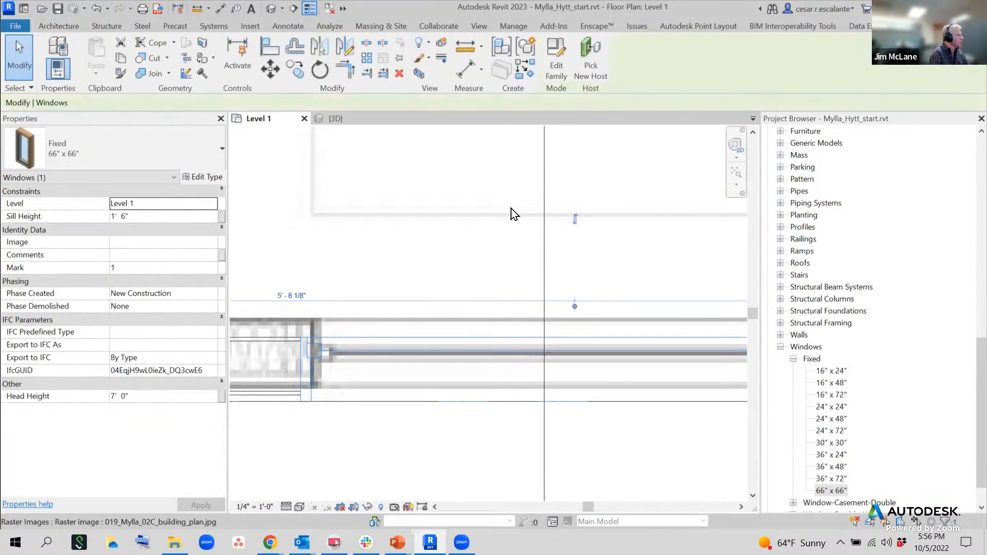
pyautogui.scroll(-2, 569, 290)
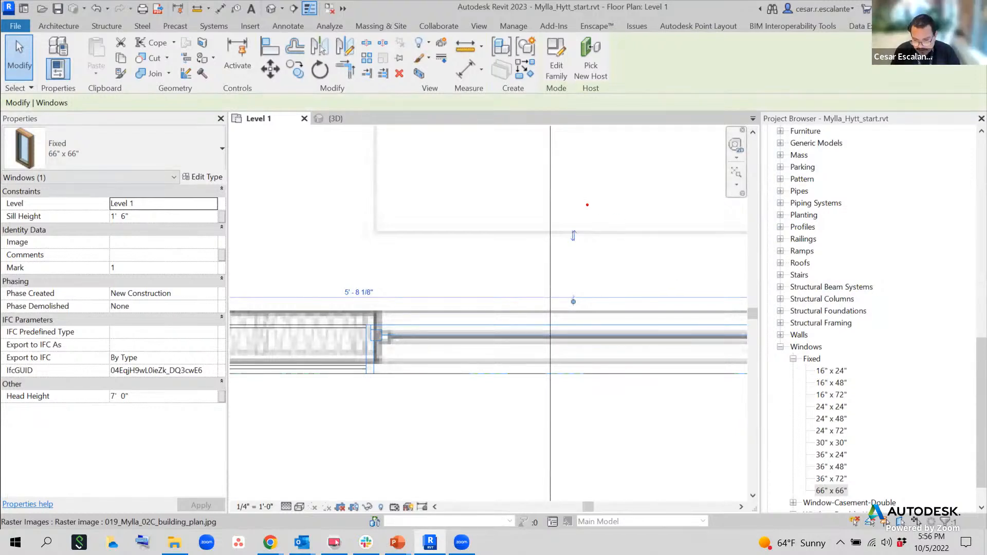
pyautogui.moveTo(577, 207)
pyautogui.mouseDown()
pyautogui.moveTo(561, 239)
pyautogui.moveTo(586, 256)
pyautogui.moveTo(589, 211)
pyautogui.moveTo(577, 205)
pyautogui.mouseUp()
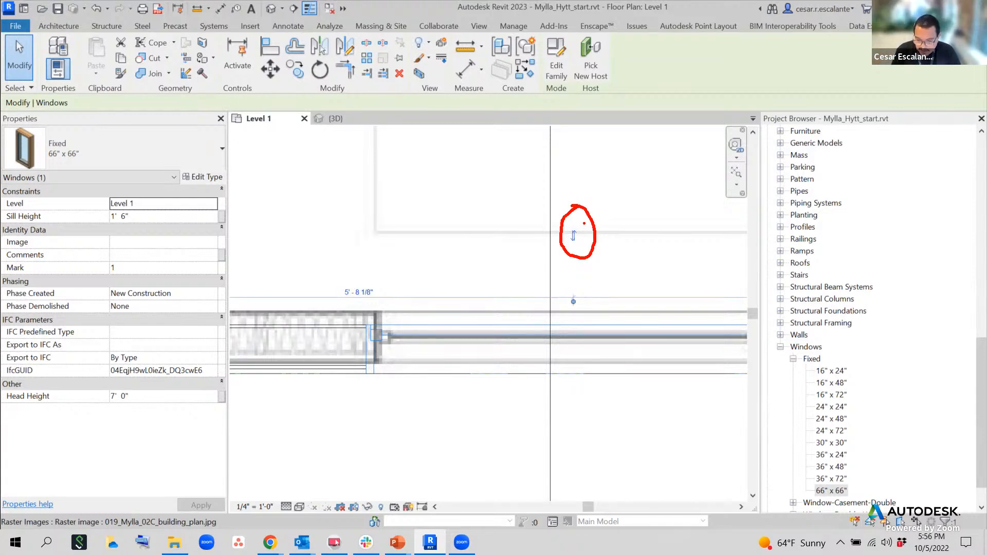
pyautogui.press('Escape')
pyautogui.press('Escape')
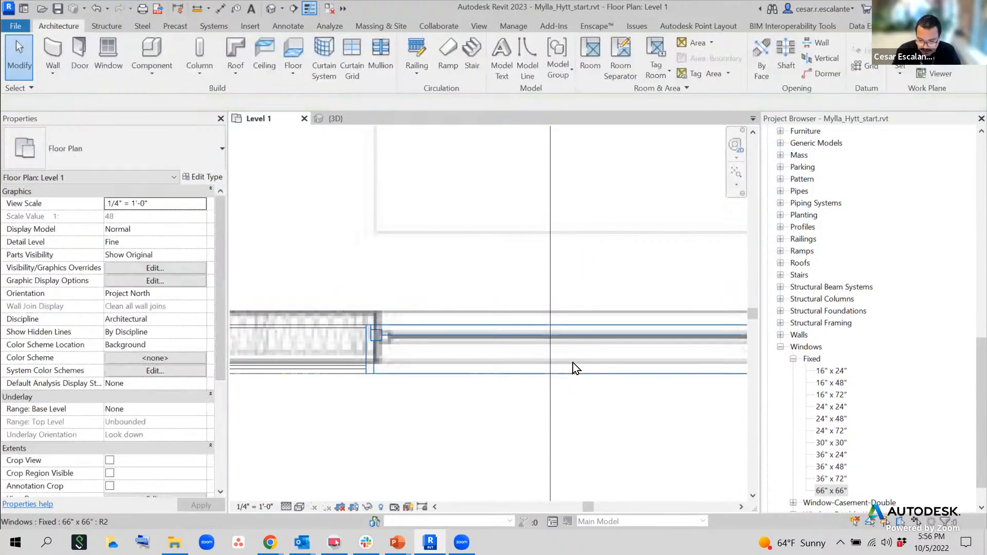
pyautogui.click(577, 339)
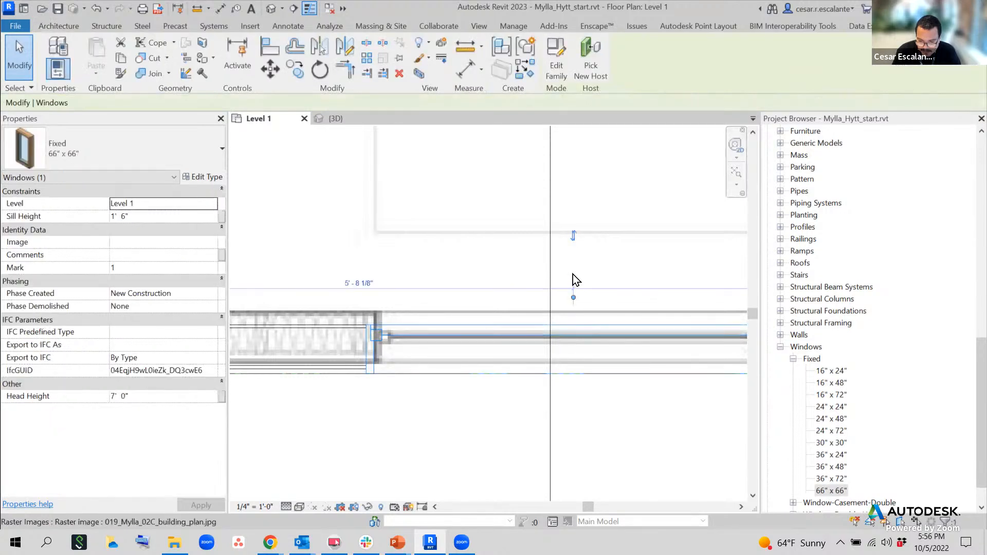
pyautogui.click(574, 234)
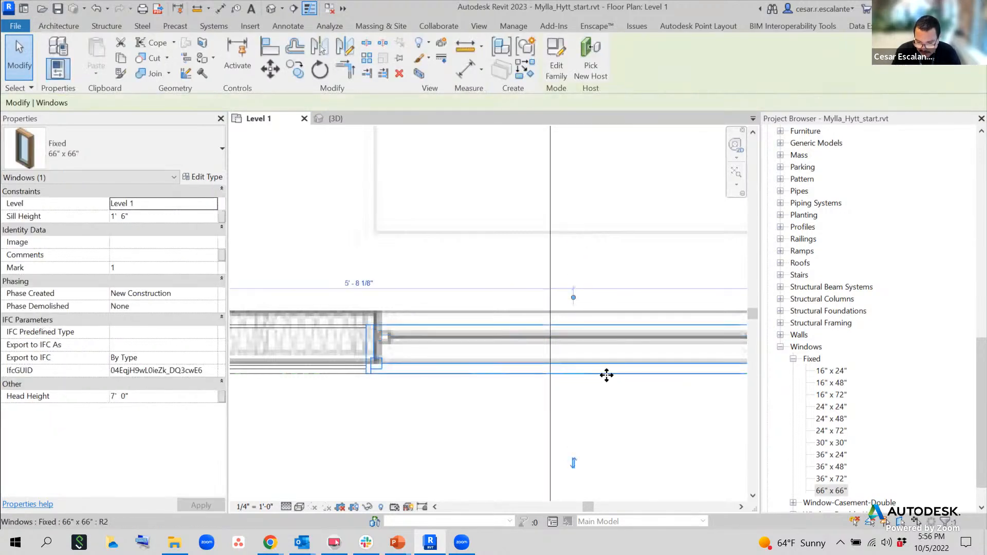
pyautogui.click(573, 462)
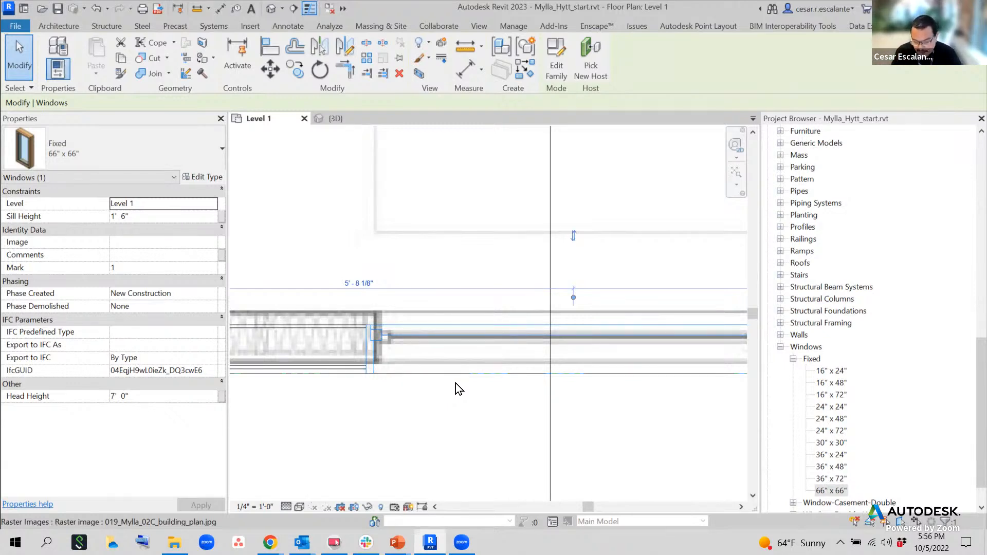
# Isolate the exterior wood wall along grid D in 3D with a selection box and examine both faces of its window.
pyautogui.moveTo(501, 396); pyautogui.dragTo(466, 367, button='middle')
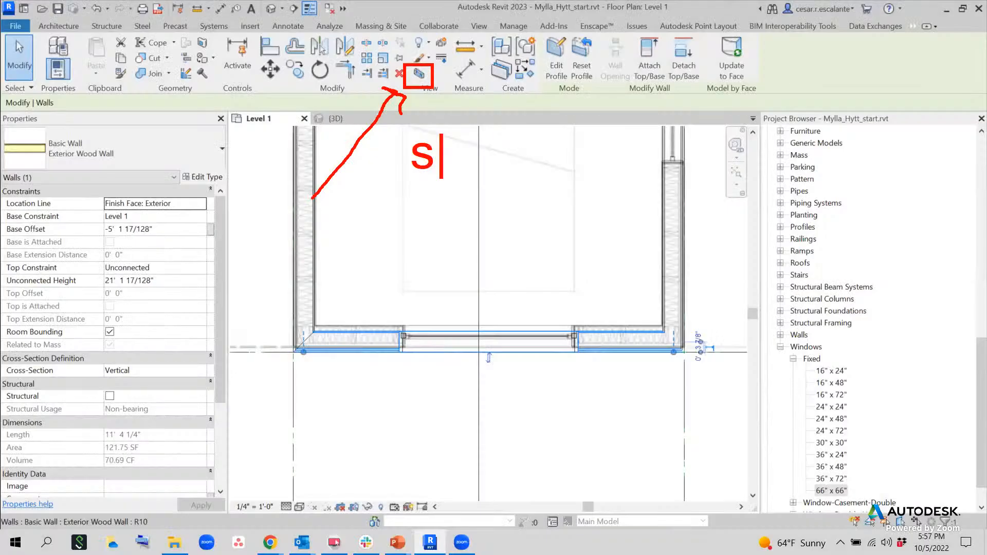
pyautogui.write('ection box')
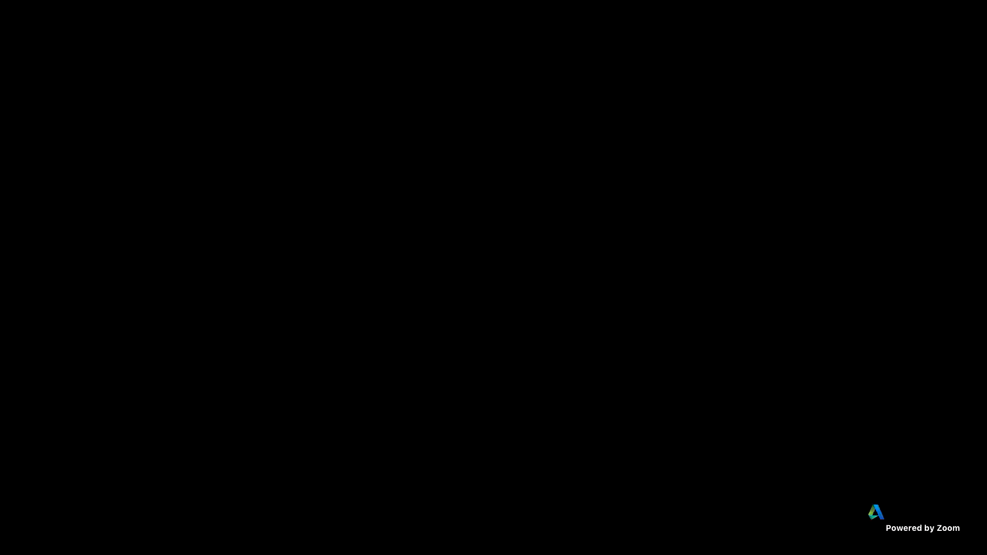
pyautogui.write('ection box')
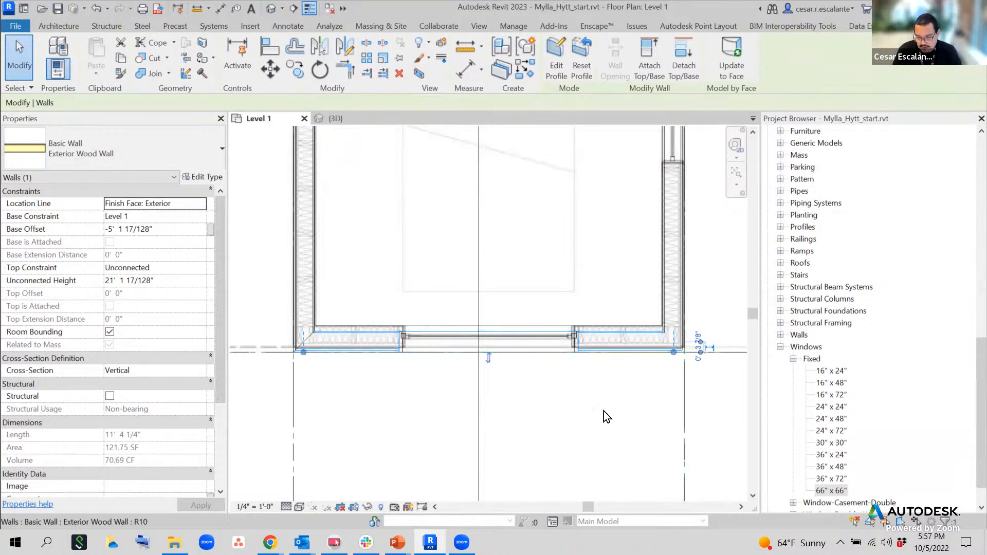
pyautogui.click(420, 75)
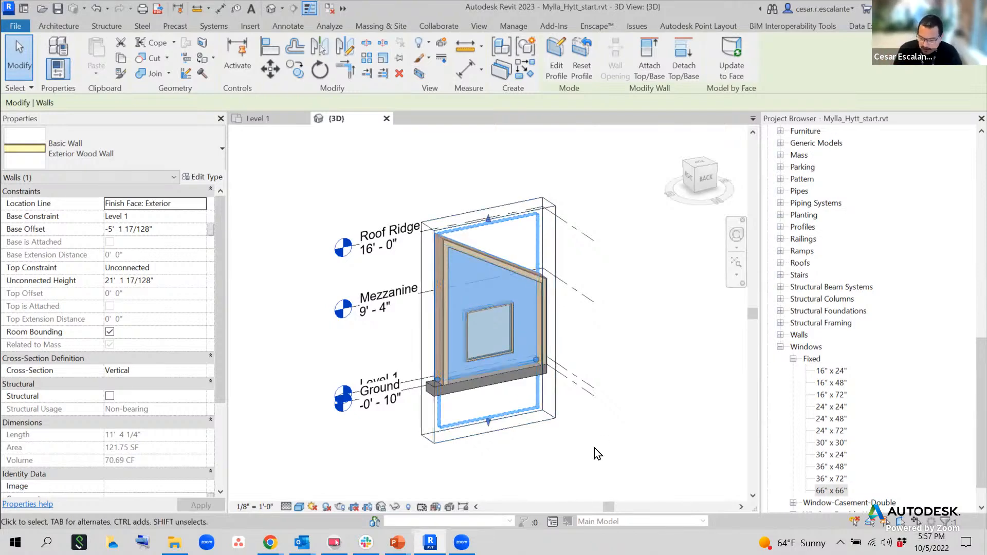
pyautogui.click(560, 454)
pyautogui.keyDown('shift'); pyautogui.moveTo(556, 455); pyautogui.dragTo(564, 429, button='middle'); pyautogui.keyUp('shift')
pyautogui.scroll(-3, 563, 430)
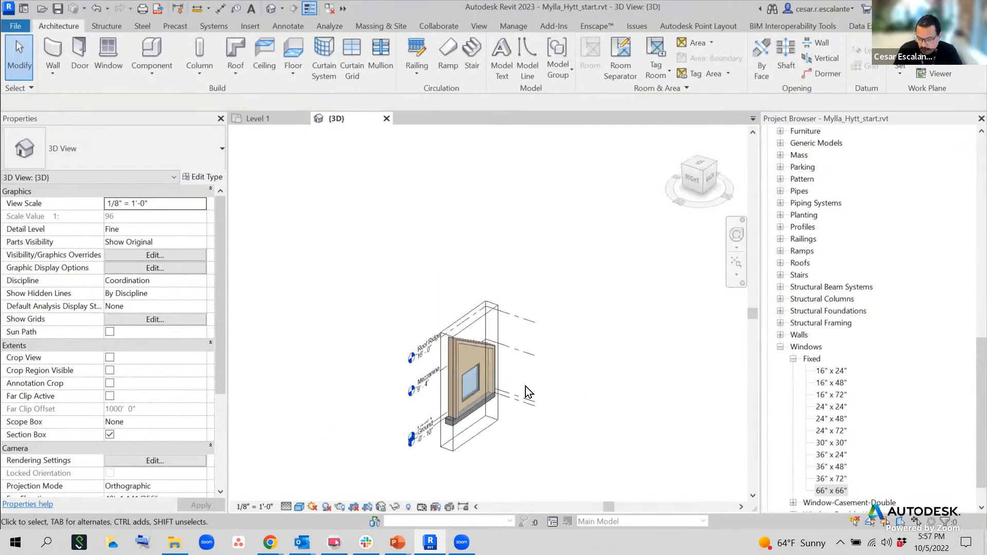
pyautogui.click(501, 423)
pyautogui.keyDown('shift'); pyautogui.moveTo(501, 423); pyautogui.dragTo(696, 405, button='middle'); pyautogui.keyUp('shift')
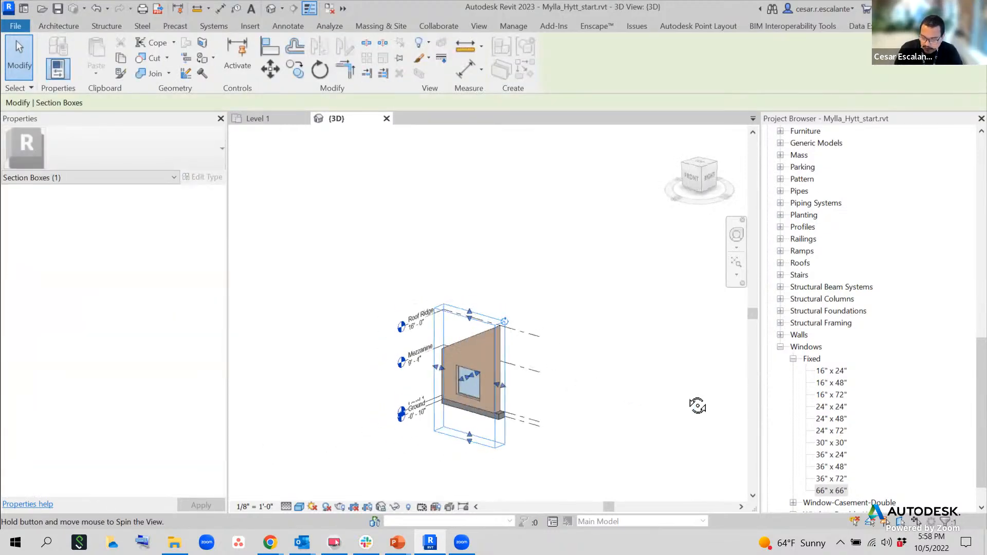
pyautogui.scroll(6, 465, 401)
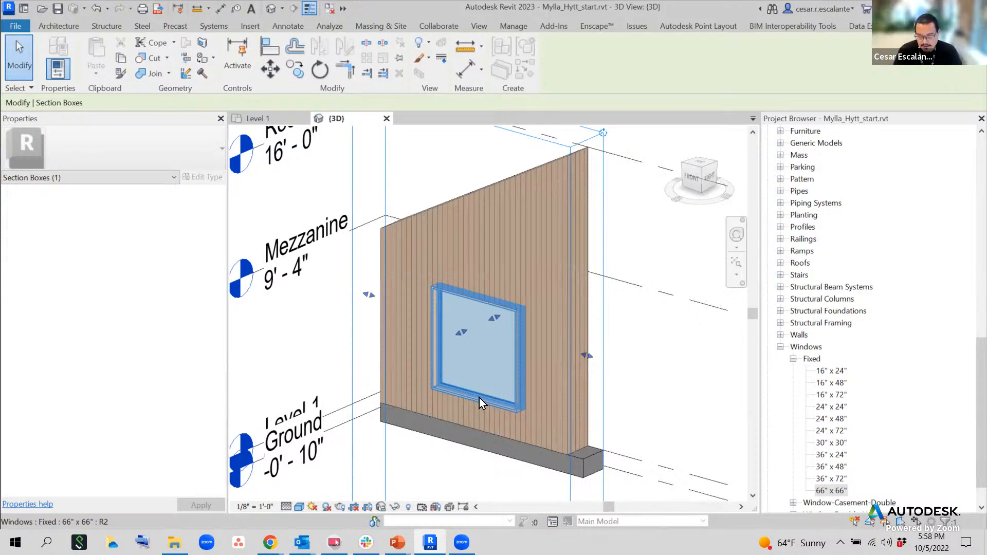
# Turn off the 3D view's Section Box to show the whole building.
pyautogui.click(652, 360)
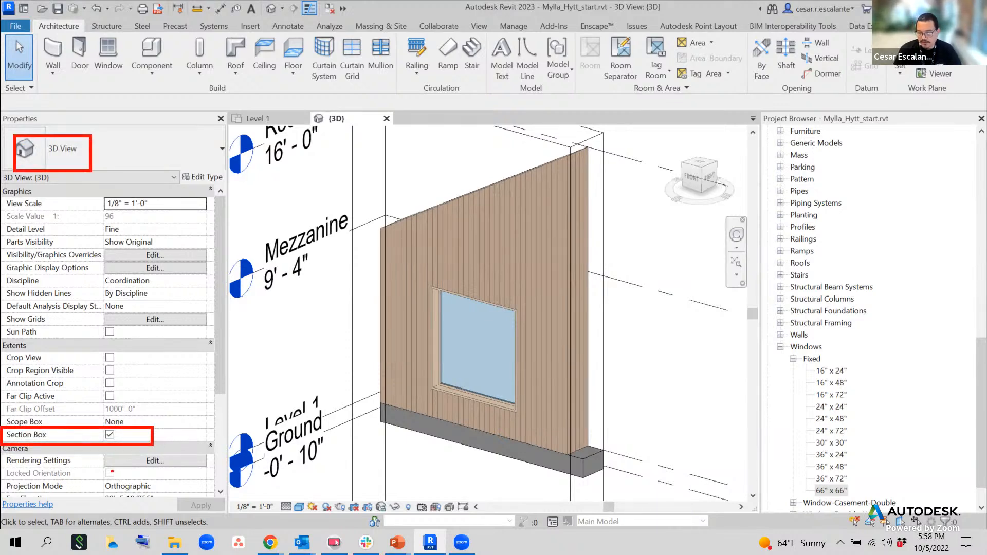
pyautogui.click(110, 435)
pyautogui.scroll(-3, 433, 403)
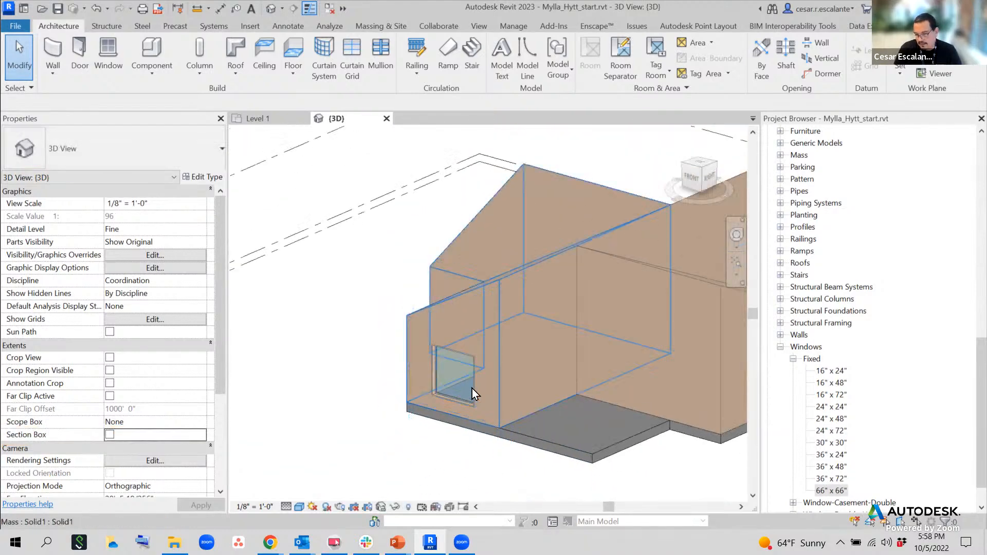
# In the Level 1 plan, flip the facing of the 66" x 66" window in the grid D wall toward the building interior.
pyautogui.click(286, 119)
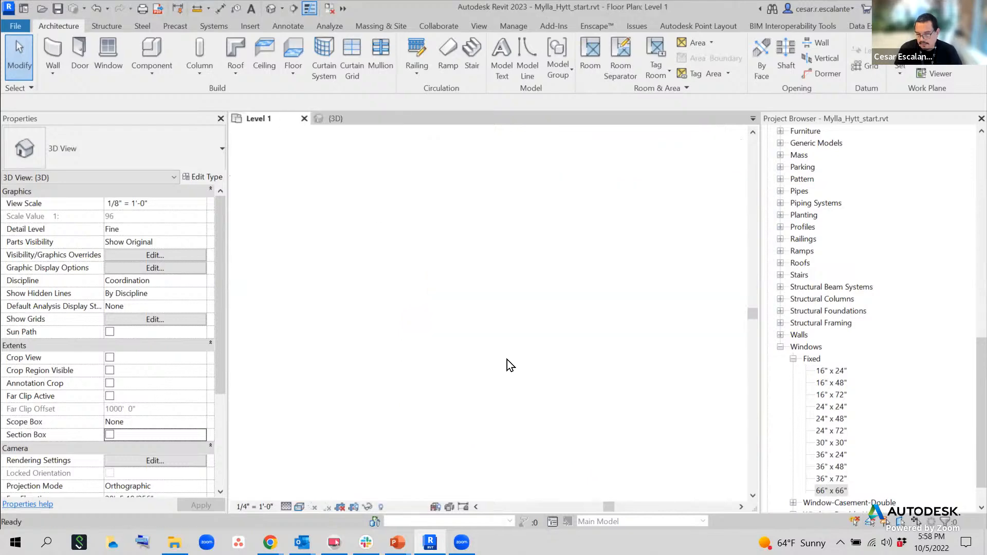
pyautogui.click(518, 409)
pyautogui.scroll(-3, 527, 407)
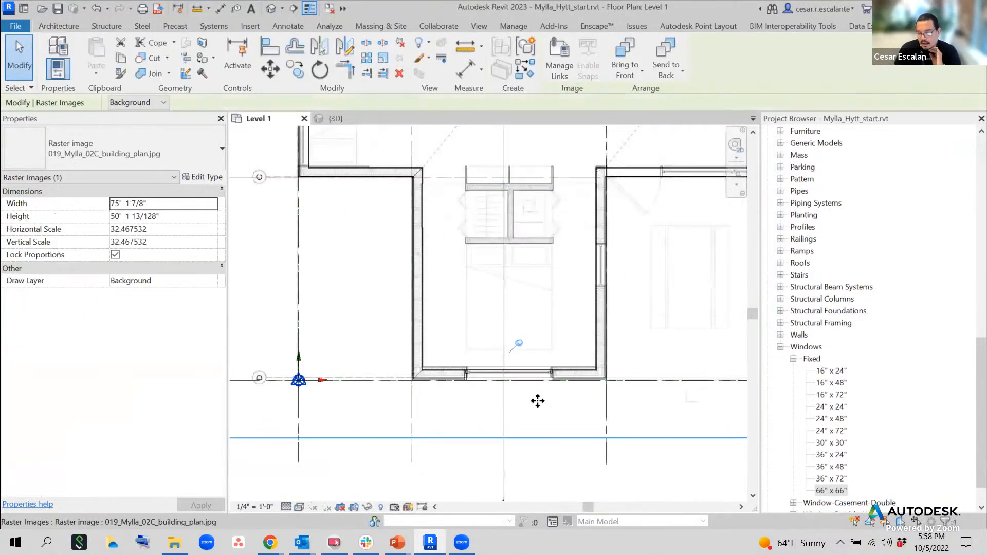
pyautogui.moveTo(667, 331); pyautogui.dragTo(626, 347, button='middle')
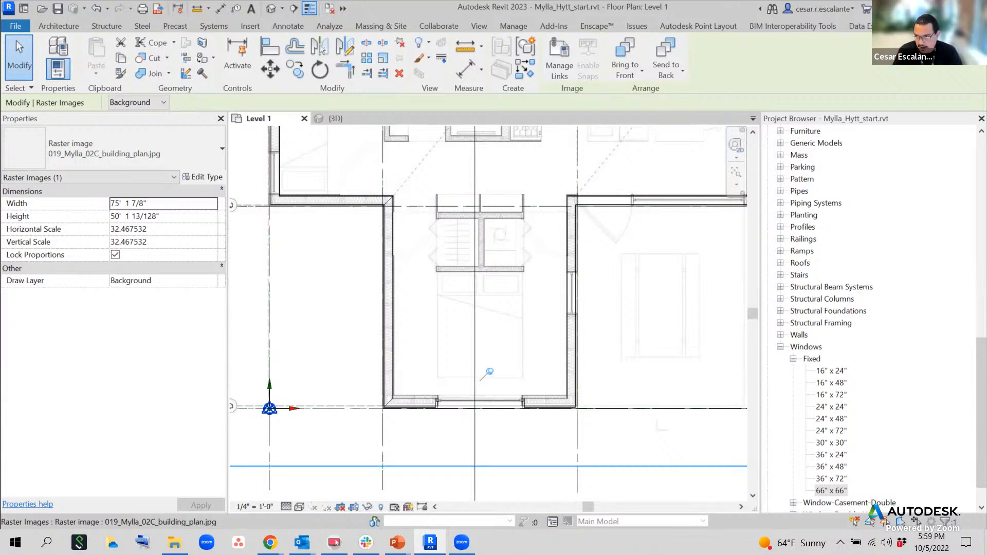
pyautogui.press('Escape')
pyautogui.scroll(2, 525, 414)
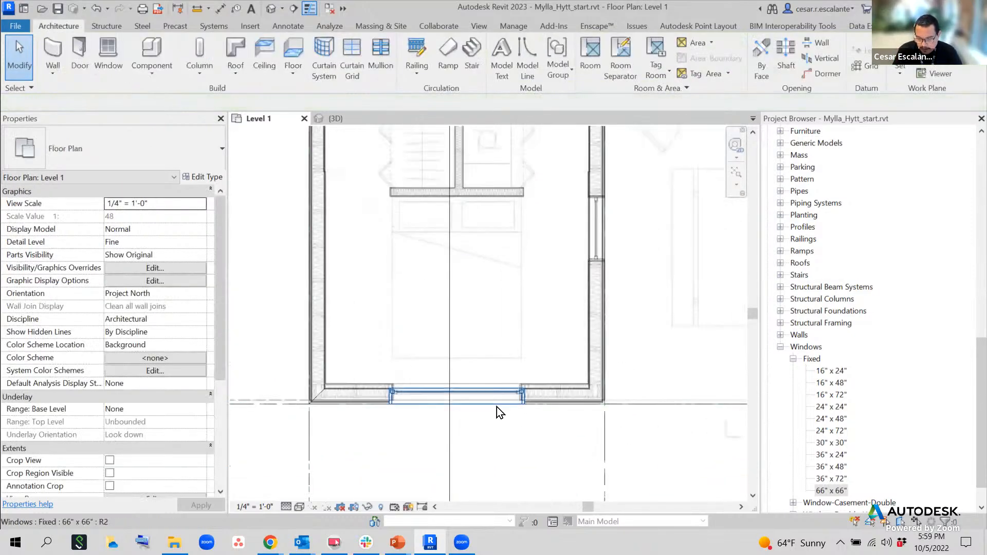
pyautogui.click(493, 400)
pyautogui.scroll(2, 493, 407)
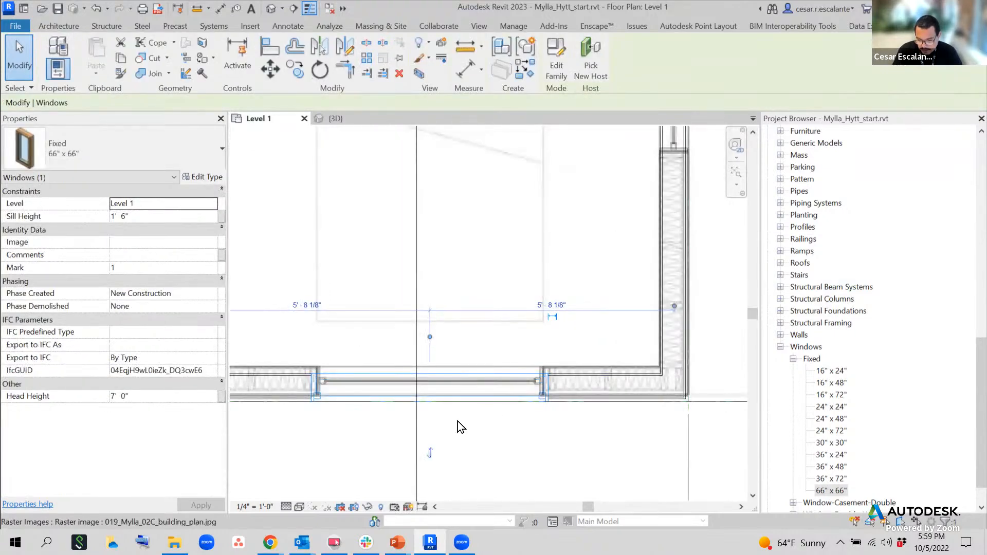
pyautogui.click(430, 454)
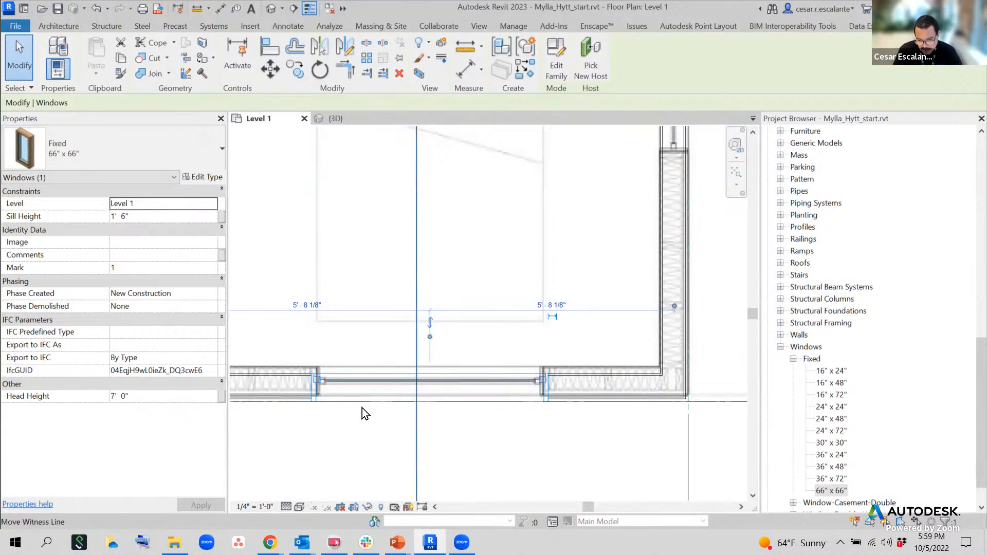
# Set the Window Inset of the Fixed 66" x 66" window type to 0' 2" and apply it with the type properties kept open.
pyautogui.scroll(2, 319, 425)
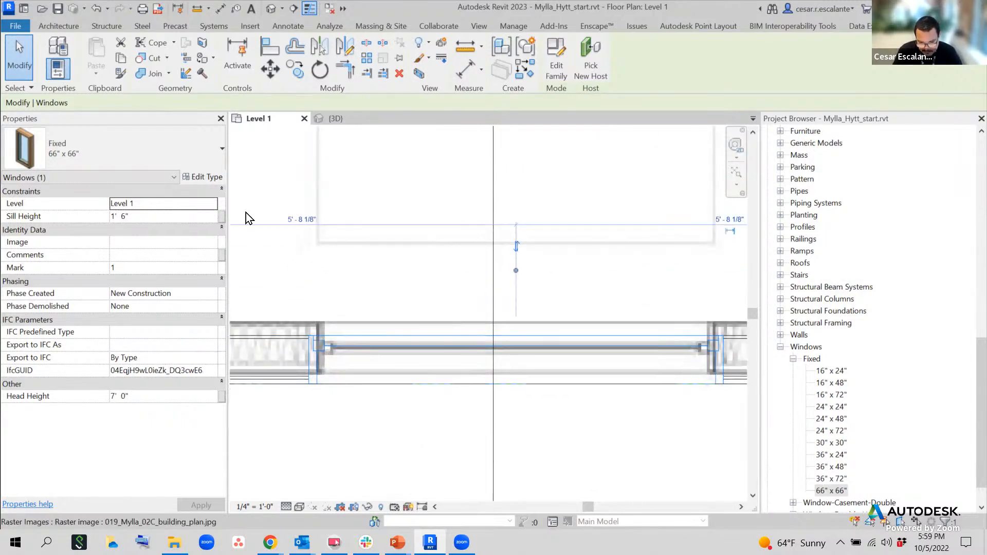
pyautogui.click(204, 177)
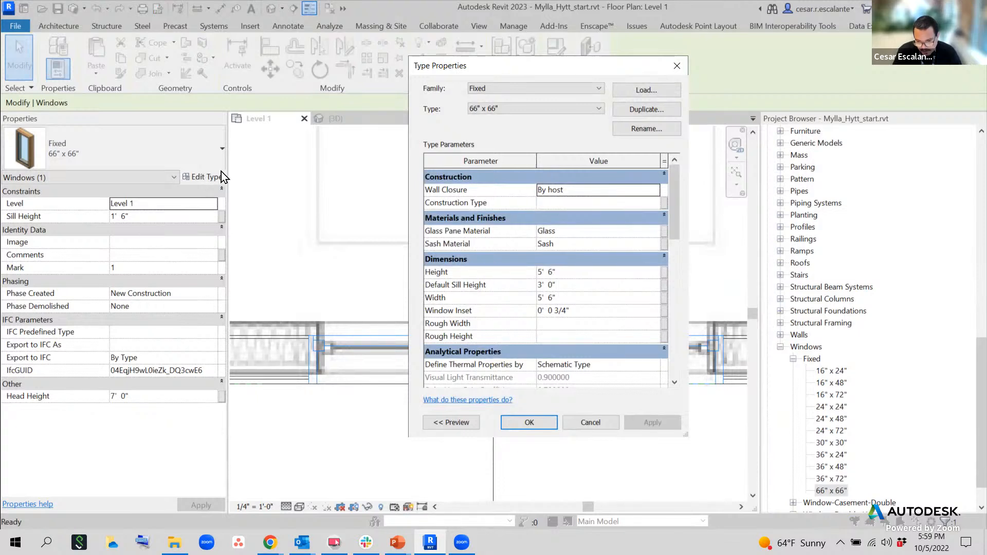
pyautogui.moveTo(515, 72); pyautogui.dragTo(127, 43)
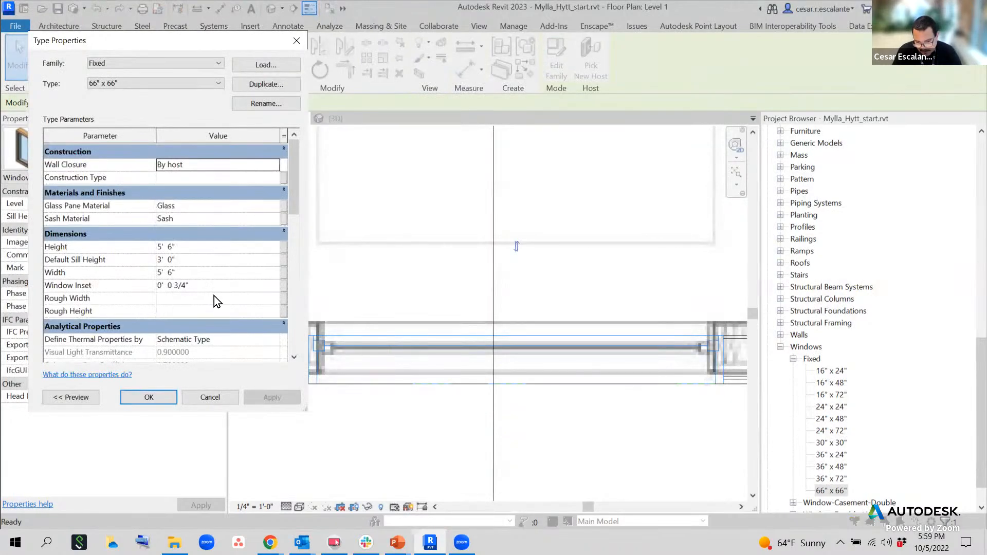
pyautogui.click(205, 285)
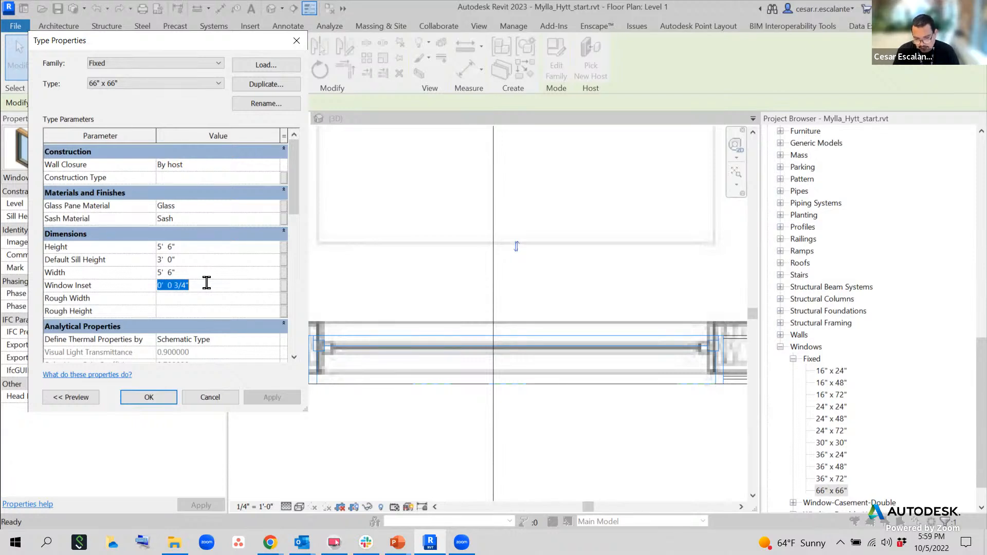
pyautogui.write('0 2')
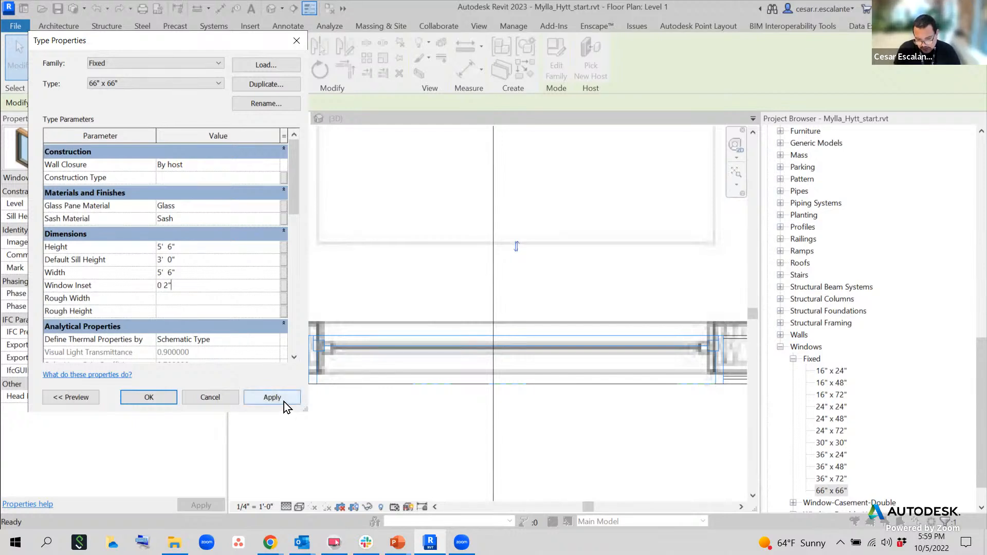
pyautogui.moveTo(299, 383)
pyautogui.mouseDown()
pyautogui.moveTo(245, 393)
pyautogui.moveTo(282, 413)
pyautogui.moveTo(302, 387)
pyautogui.mouseUp()
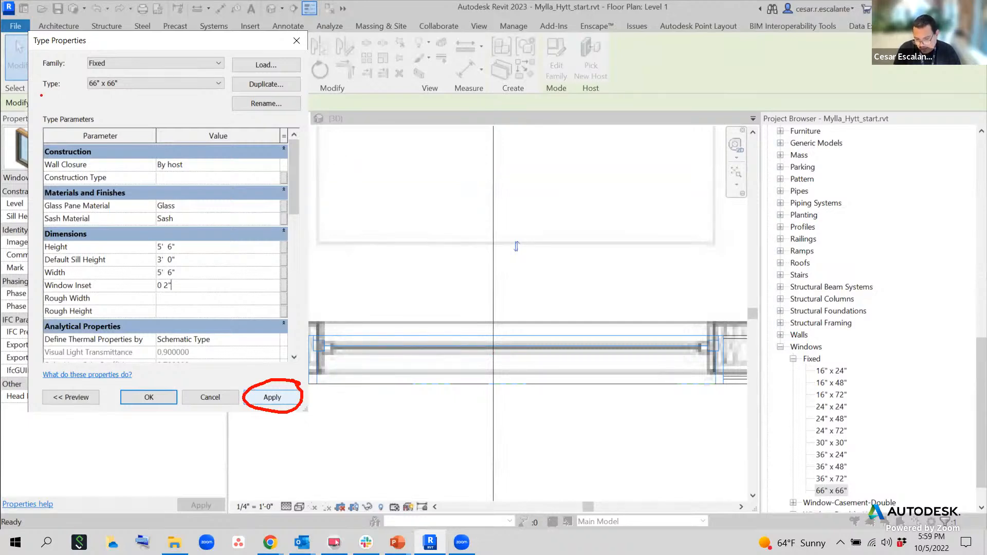
pyautogui.moveTo(166, 392)
pyautogui.mouseDown()
pyautogui.moveTo(142, 380)
pyautogui.moveTo(170, 409)
pyautogui.moveTo(172, 389)
pyautogui.mouseUp()
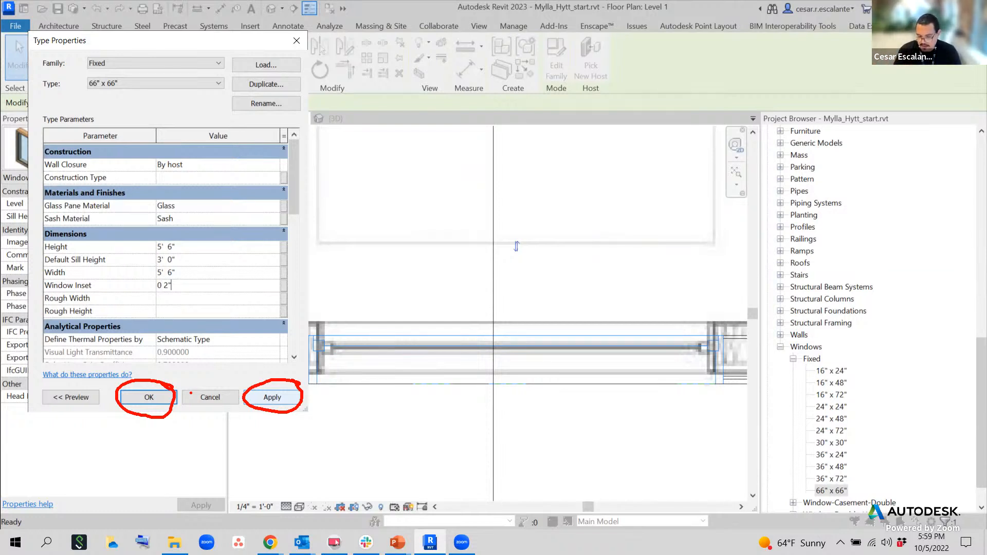
pyautogui.press('Escape')
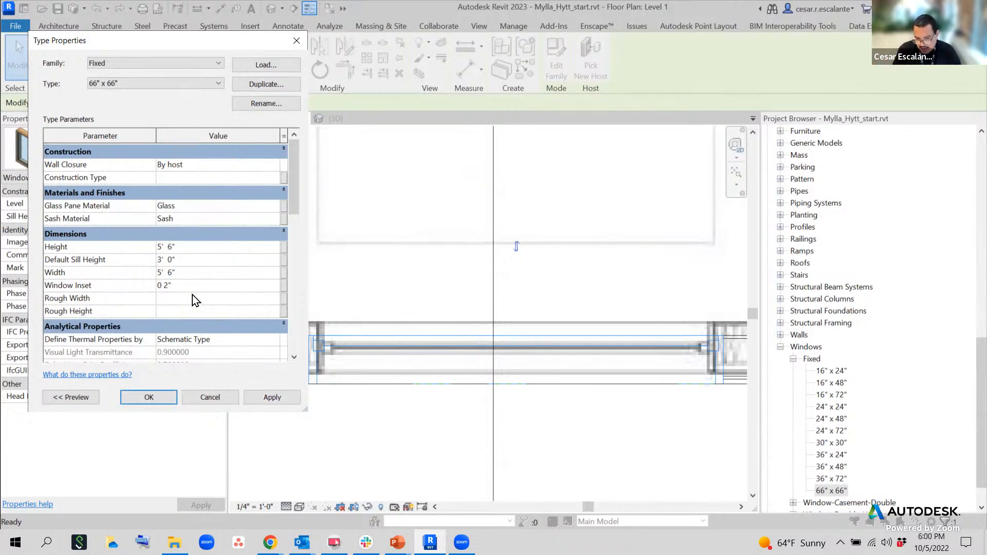
pyautogui.click(273, 396)
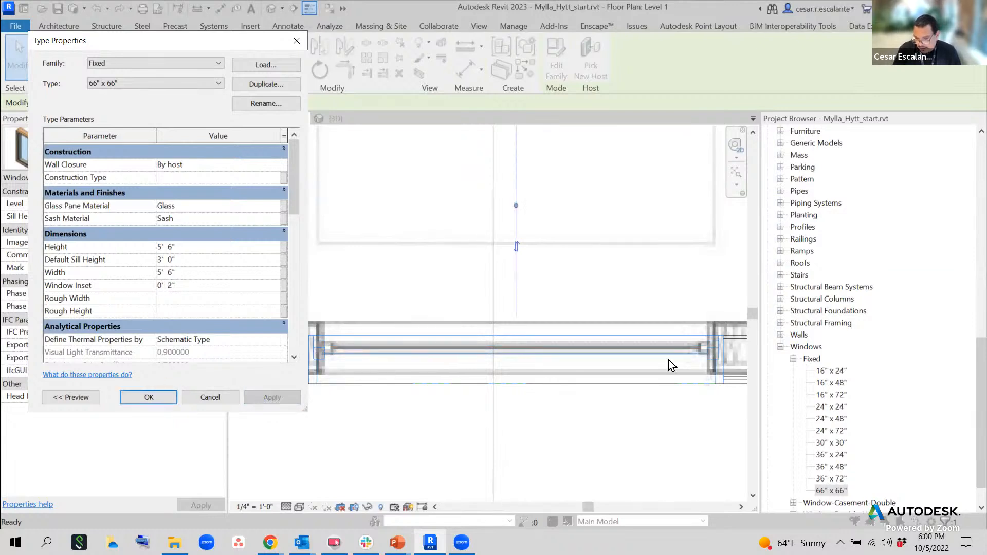
# Try a Window Inset of 0' 3" on the Fixed 66" x 66" type, close its properties and undo the inset change.
pyautogui.click(199, 286)
pyautogui.write('0 3')
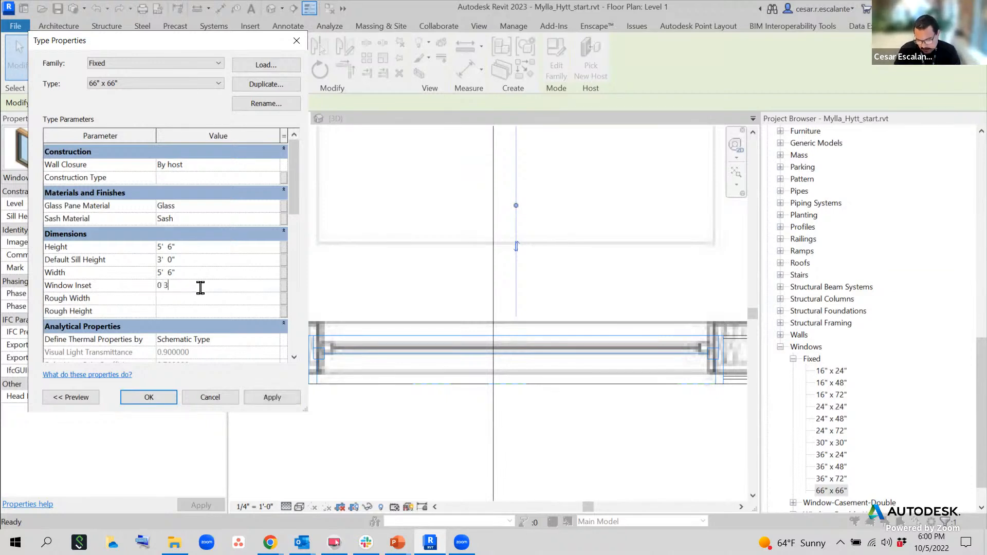
pyautogui.click(274, 398)
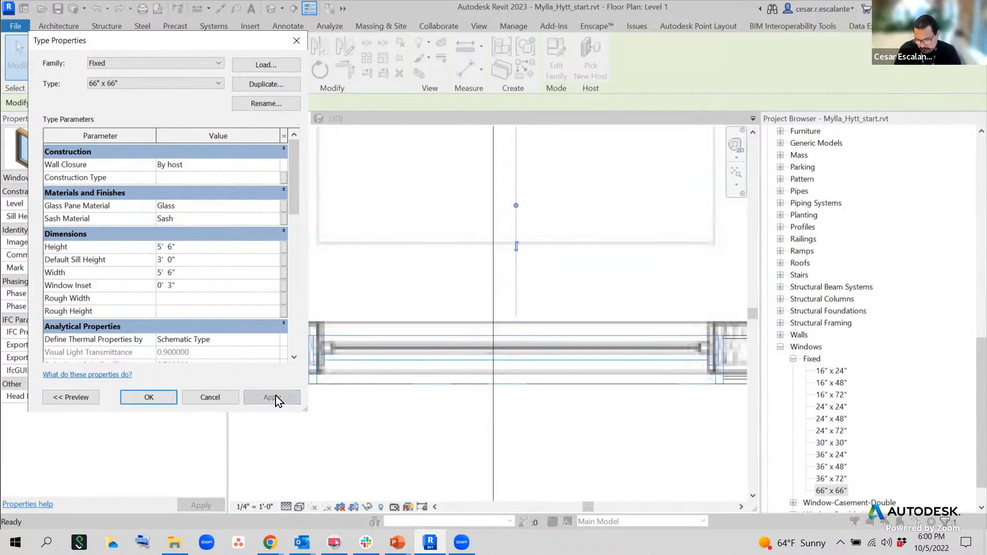
pyautogui.click(199, 284)
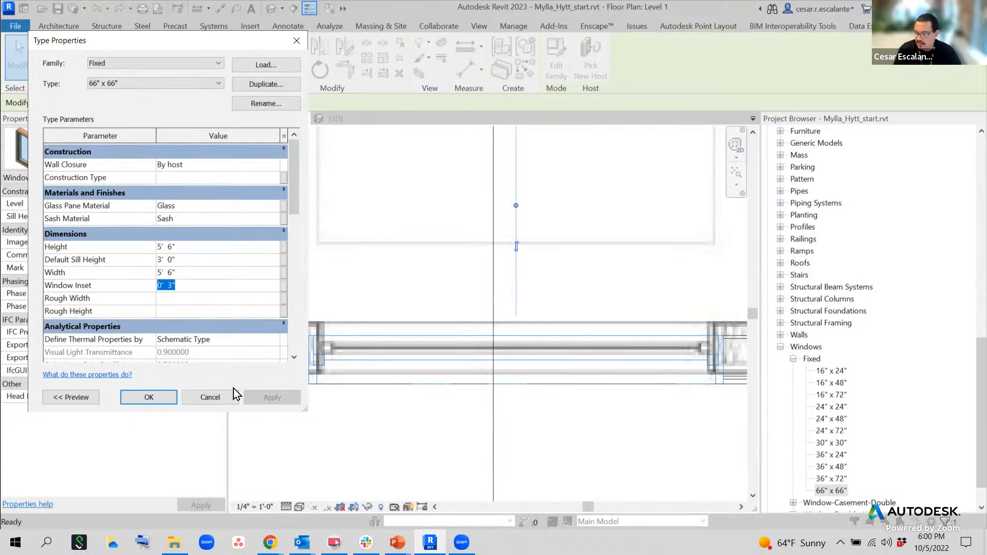
pyautogui.click(209, 399)
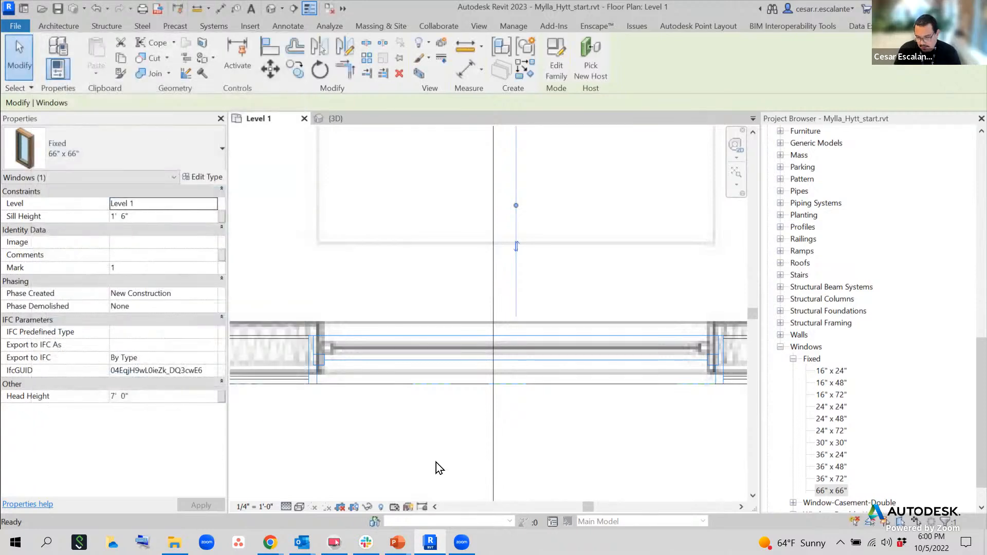
pyautogui.click(102, 9)
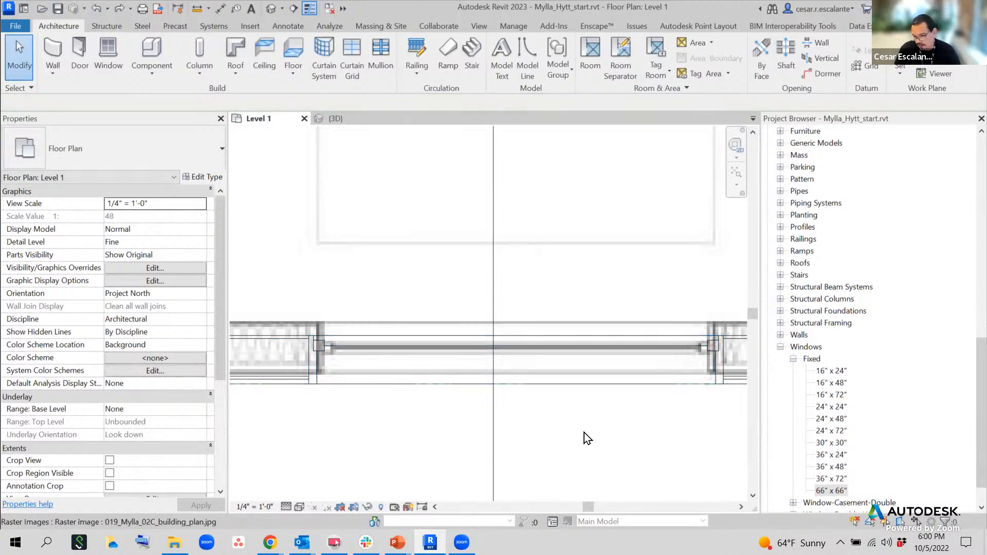
# Examine how both jambs of the 66" x 66" window in the grid D wall line up with the plan image.
pyautogui.scroll(-2, 581, 430)
pyautogui.scroll(3, 667, 364)
pyautogui.scroll(2, 654, 393)
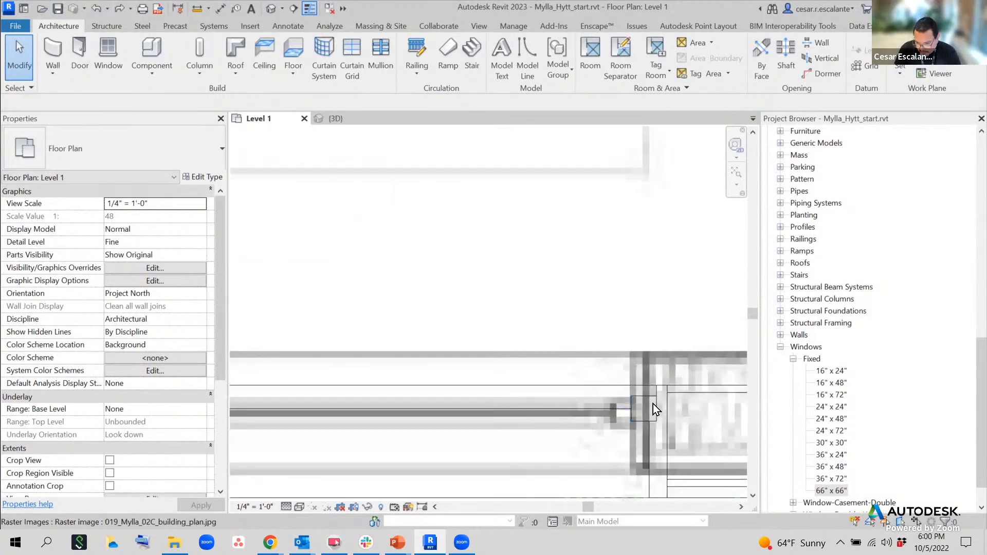
pyautogui.scroll(2, 653, 403)
pyautogui.scroll(2, 656, 378)
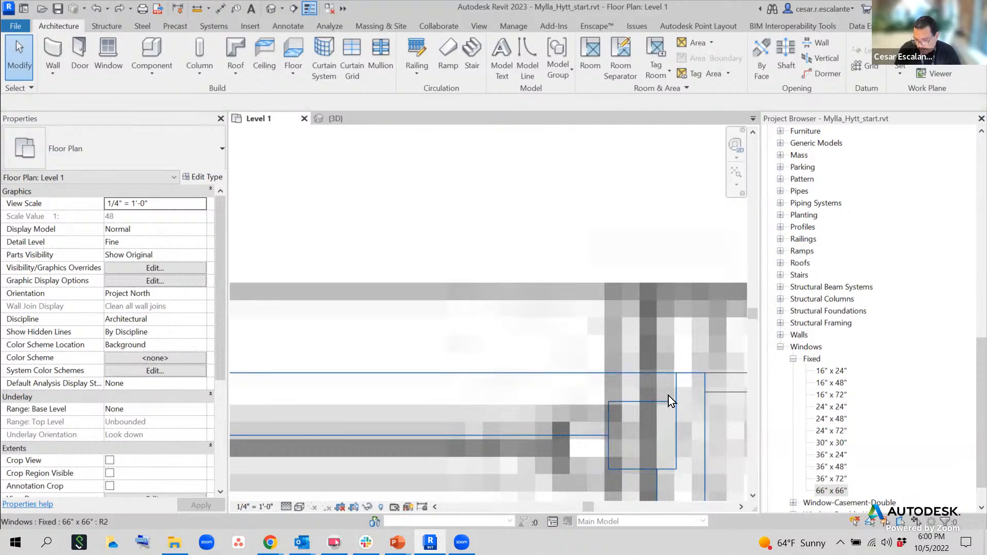
pyautogui.scroll(-3, 660, 399)
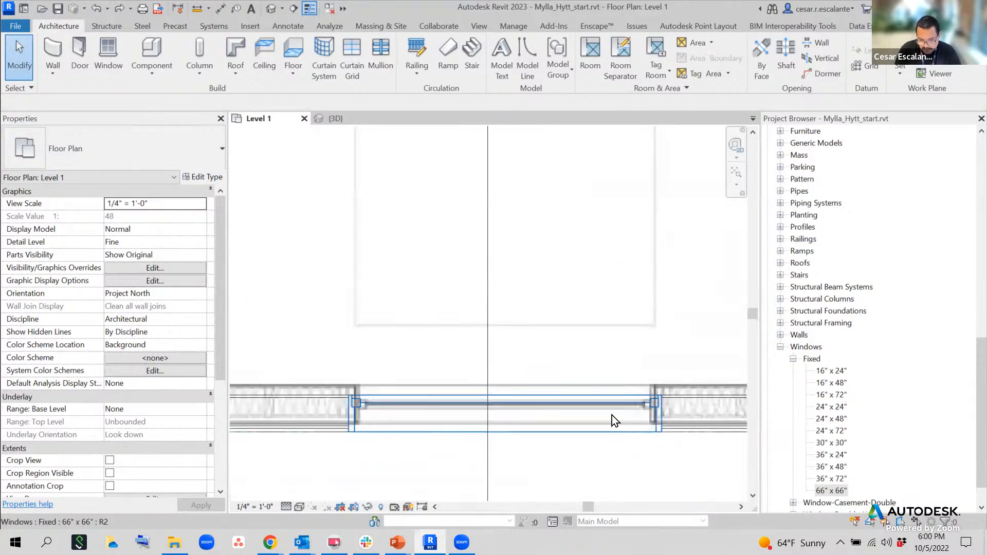
pyautogui.scroll(1, 308, 449)
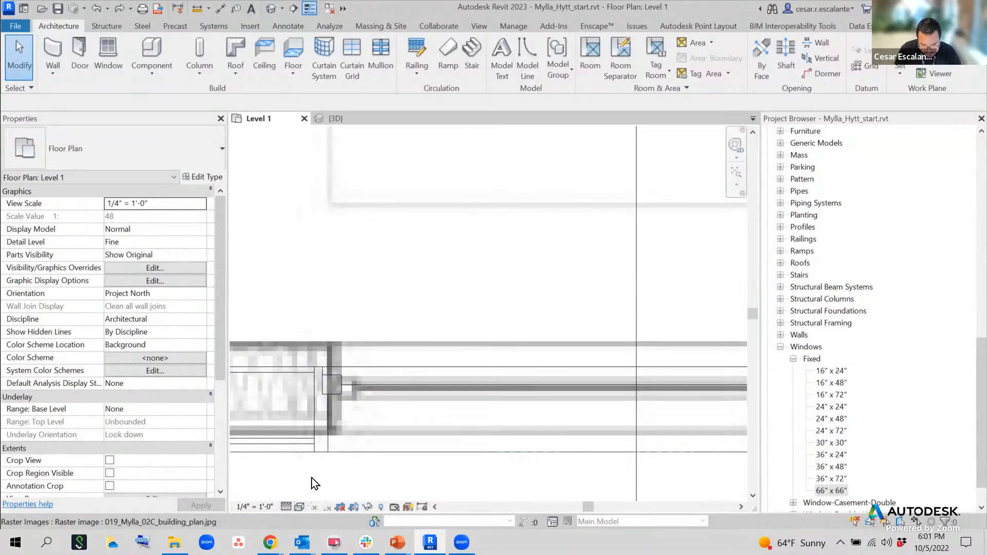
pyautogui.scroll(-5, 409, 438)
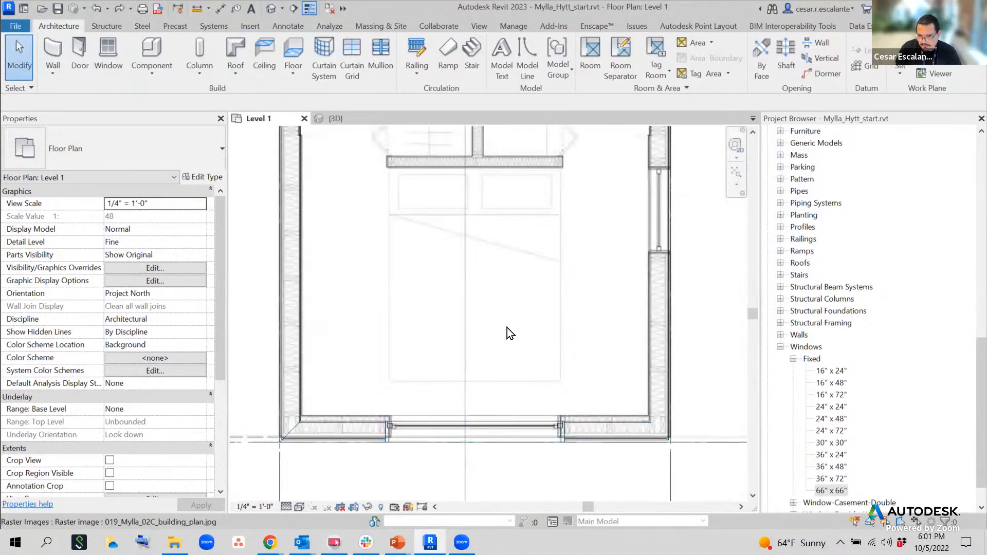
# Examine the remaining exterior window openings on the Level 1 building plan, from the grid D wing to the grid A wing.
pyautogui.scroll(-3, 502, 316)
pyautogui.moveTo(623, 282); pyautogui.dragTo(550, 363, button='middle')
pyautogui.scroll(-2, 551, 362)
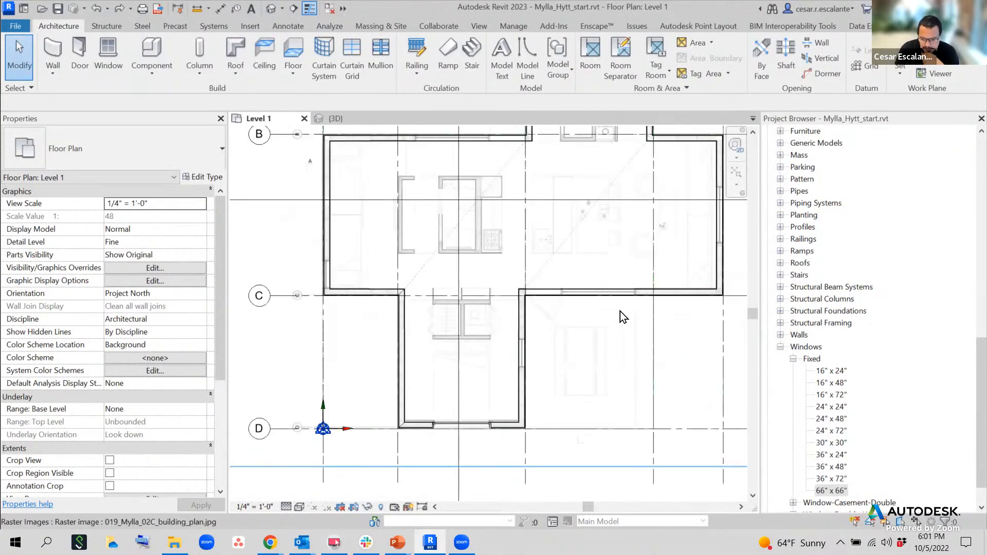
pyautogui.moveTo(620, 314); pyautogui.dragTo(490, 360, button='middle')
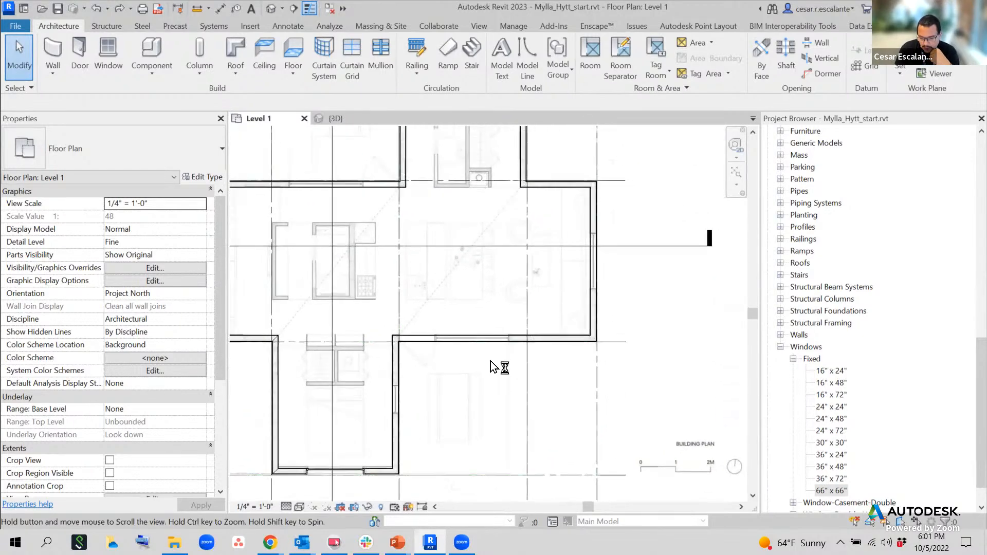
pyautogui.scroll(-1, 490, 362)
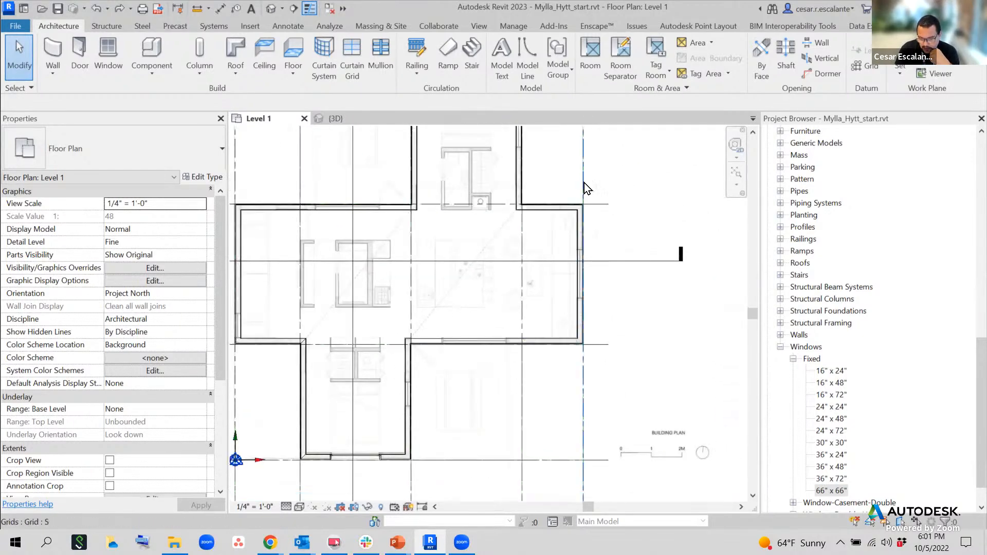
pyautogui.moveTo(584, 183); pyautogui.dragTo(580, 368, button='middle')
pyautogui.moveTo(506, 305); pyautogui.dragTo(636, 212, button='middle')
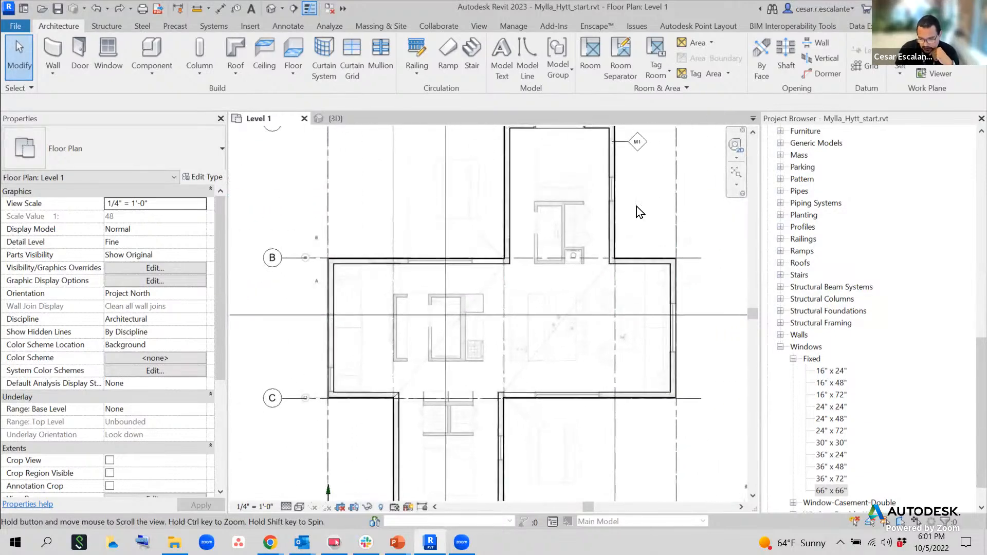
pyautogui.scroll(-5, 375, 379)
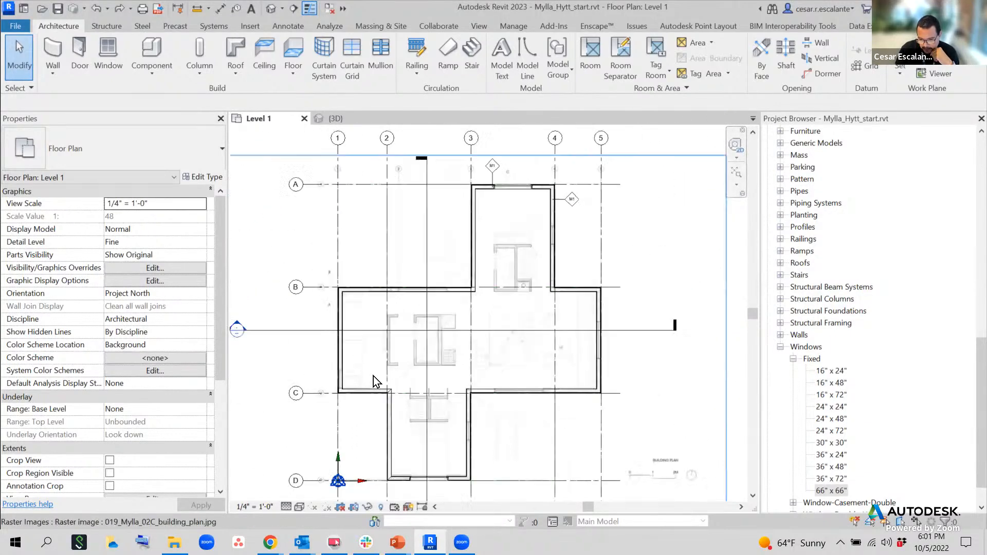
# Examine the window sizes and sill heights dimensioned on the East and North elevations of the building elevations image.
pyautogui.scroll(6, 464, 310)
pyautogui.scroll(-5, 468, 311)
pyautogui.scroll(8, 600, 374)
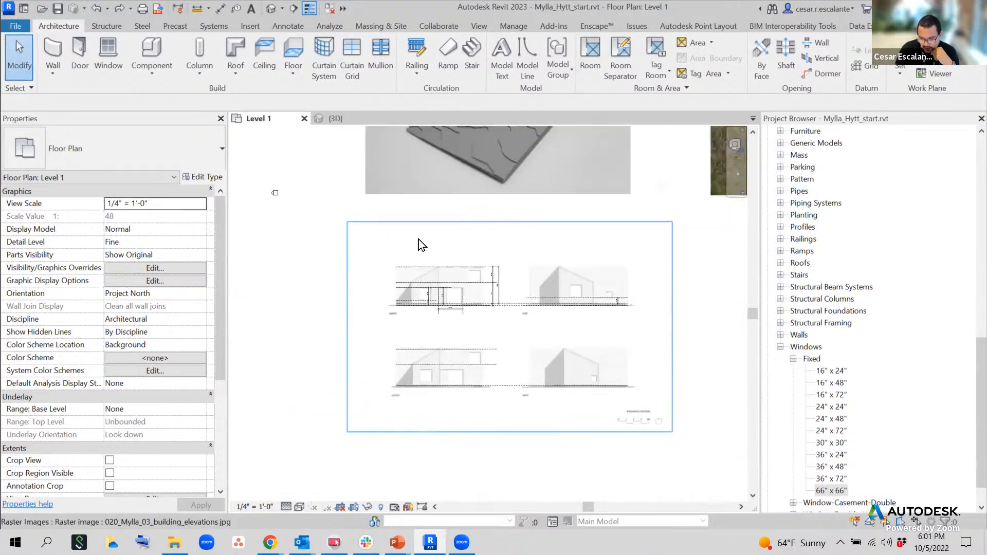
pyautogui.moveTo(557, 343); pyautogui.dragTo(149, 424, button='middle')
pyautogui.scroll(4, 691, 297)
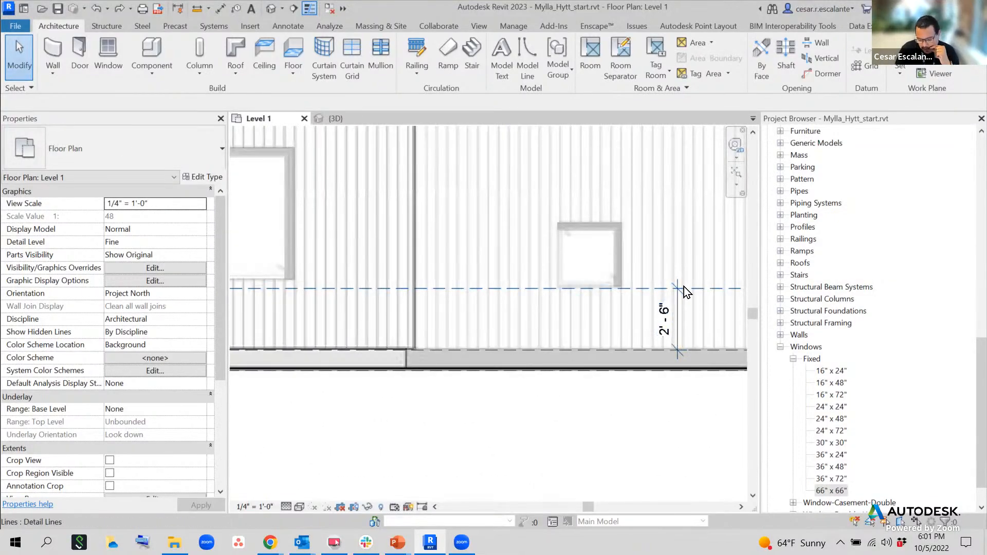
pyautogui.scroll(-6, 688, 288)
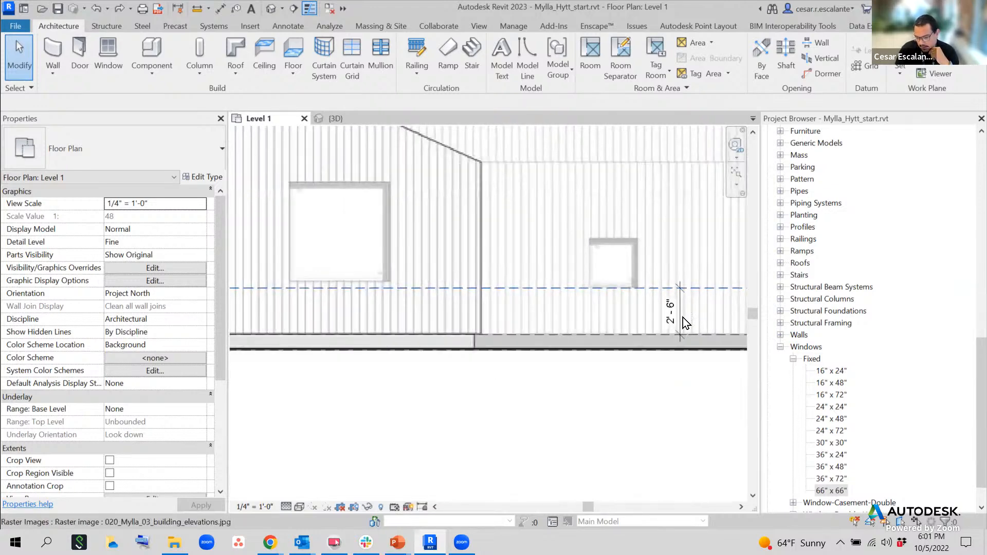
pyautogui.moveTo(459, 379); pyautogui.dragTo(827, 386, button='middle')
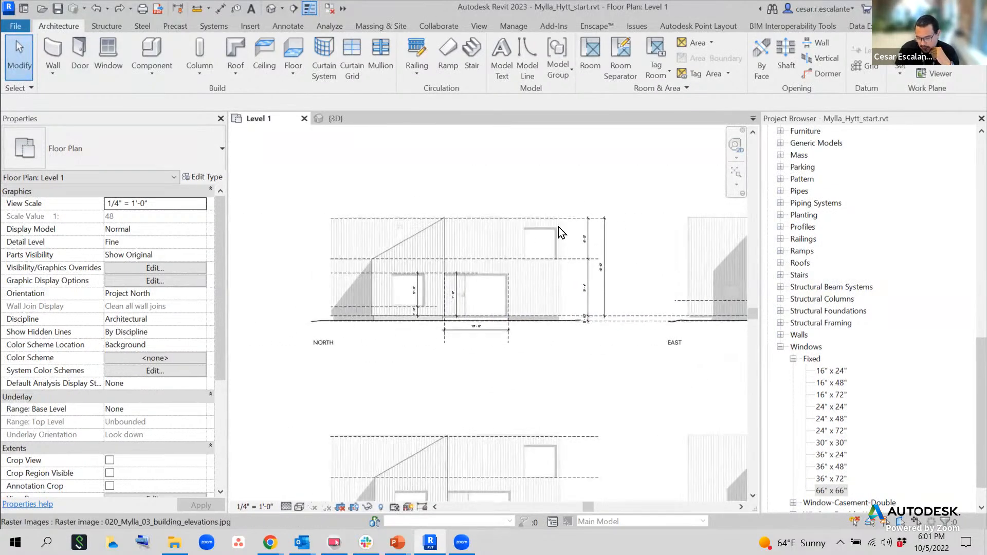
pyautogui.scroll(3, 529, 247)
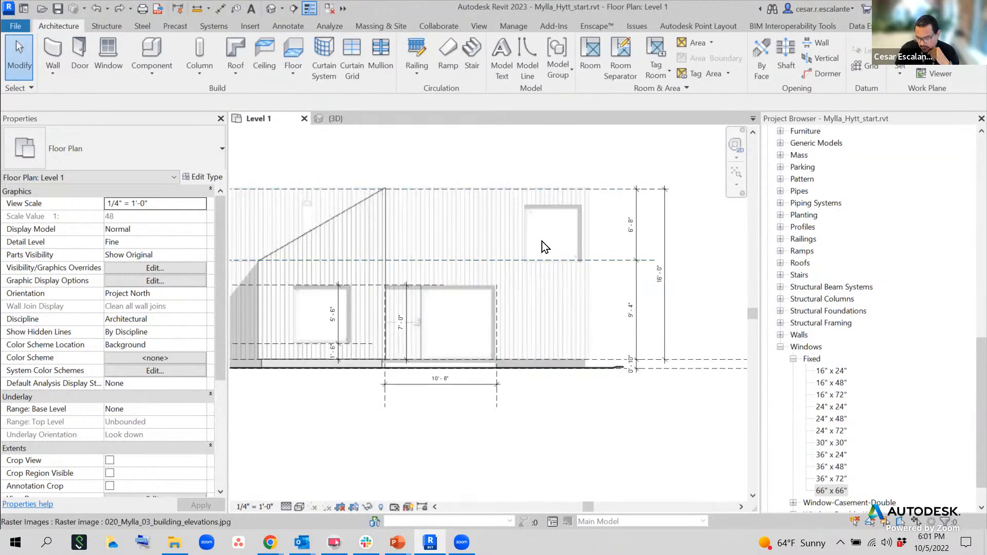
pyautogui.moveTo(609, 261); pyautogui.dragTo(622, 254, button='middle')
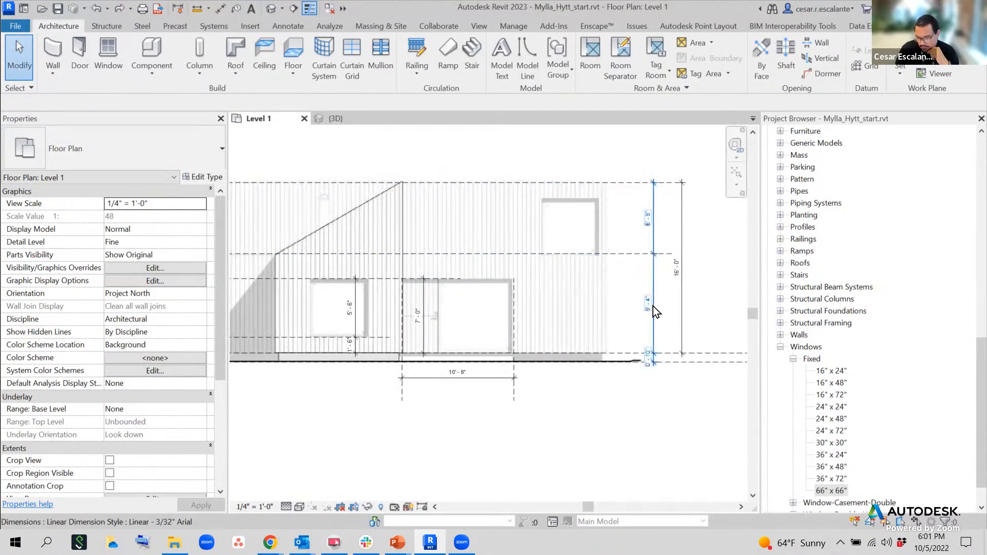
pyautogui.scroll(-10, 654, 311)
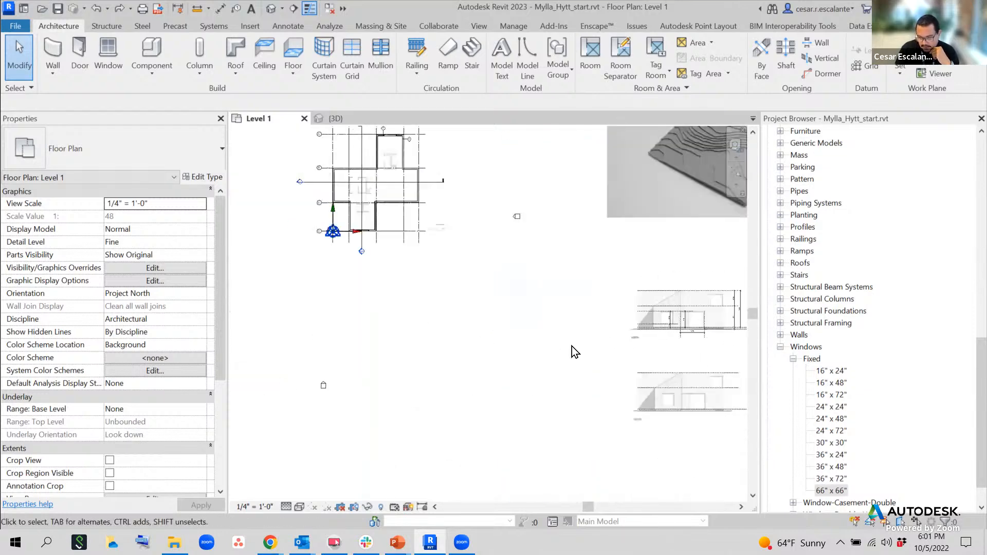
# Compare the Level 1 plan with the upper window drawn on the North elevation.
pyautogui.moveTo(482, 333); pyautogui.dragTo(609, 435, button='middle')
pyautogui.scroll(3, 467, 299)
pyautogui.scroll(1, 598, 292)
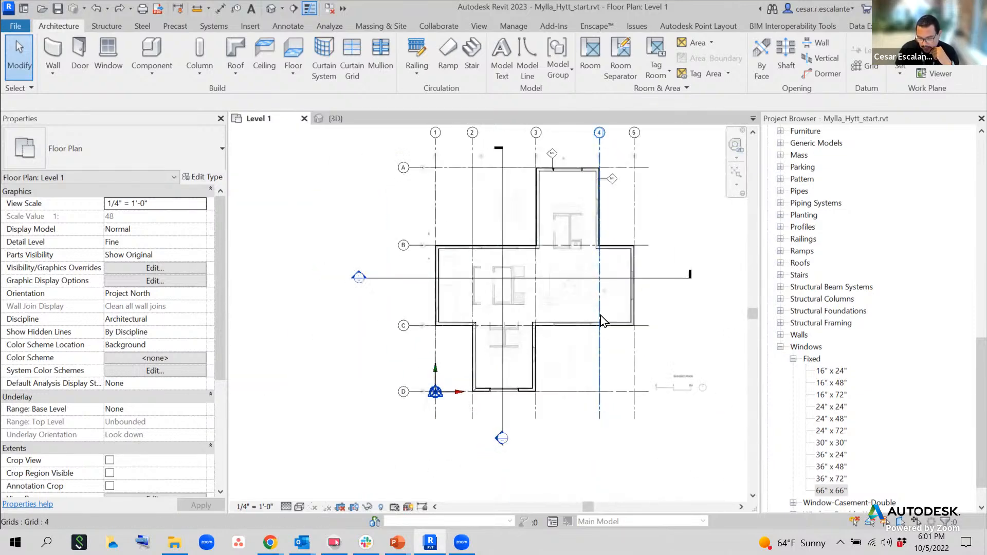
pyautogui.scroll(-3, 600, 314)
pyautogui.moveTo(474, 309); pyautogui.dragTo(238, 249, button='middle')
pyautogui.moveTo(606, 356); pyautogui.dragTo(471, 331, button='middle')
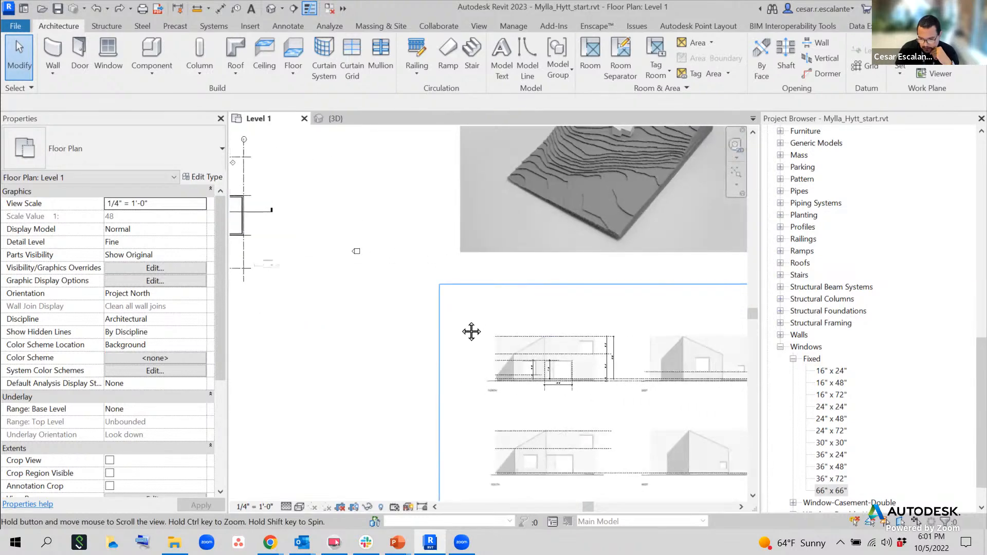
pyautogui.scroll(5, 632, 338)
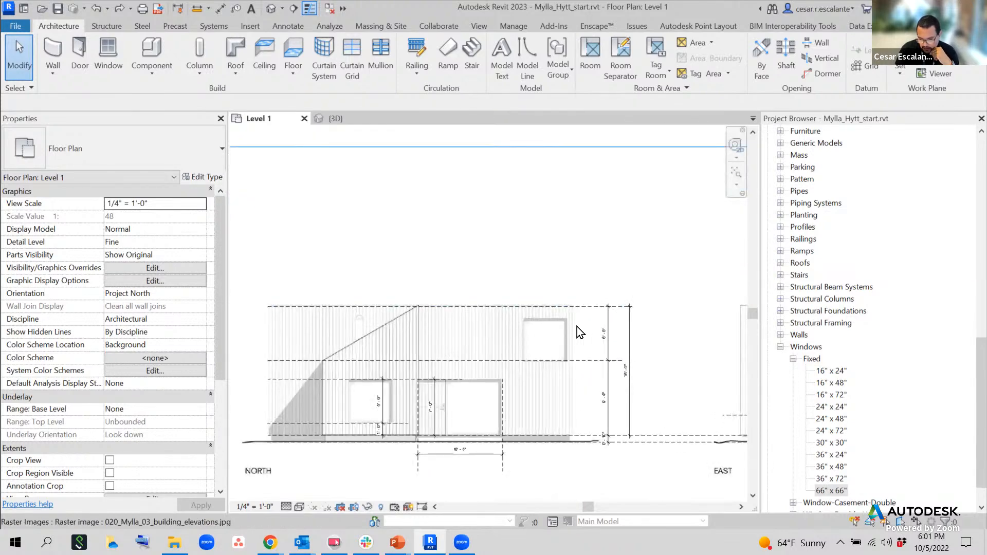
pyautogui.scroll(-3, 577, 328)
pyautogui.moveTo(553, 331); pyautogui.dragTo(796, 331, button='middle')
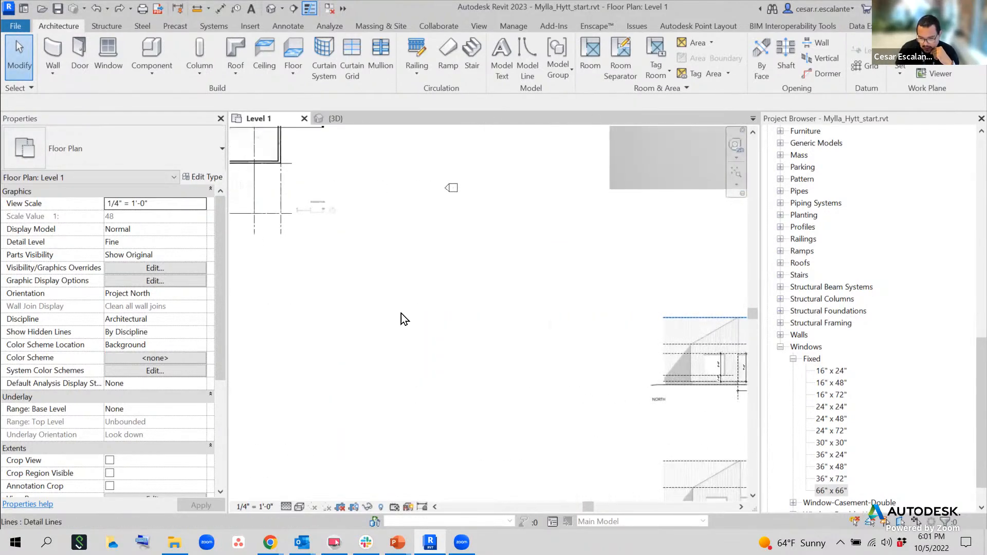
# Review the exterior walls of the Level 1 plan between grids A and D for openings that still need windows.
pyautogui.moveTo(418, 331); pyautogui.dragTo(706, 435, button='middle')
pyautogui.scroll(2, 453, 225)
pyautogui.moveTo(559, 258); pyautogui.dragTo(555, 291, button='middle')
pyautogui.scroll(3, 486, 277)
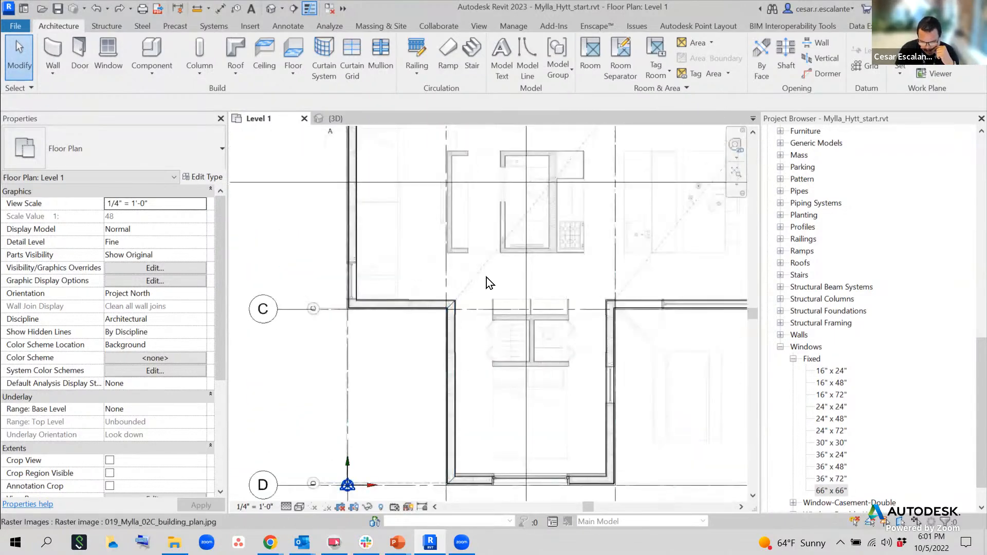
pyautogui.scroll(-2, 486, 277)
pyautogui.moveTo(486, 280); pyautogui.dragTo(486, 375, button='middle')
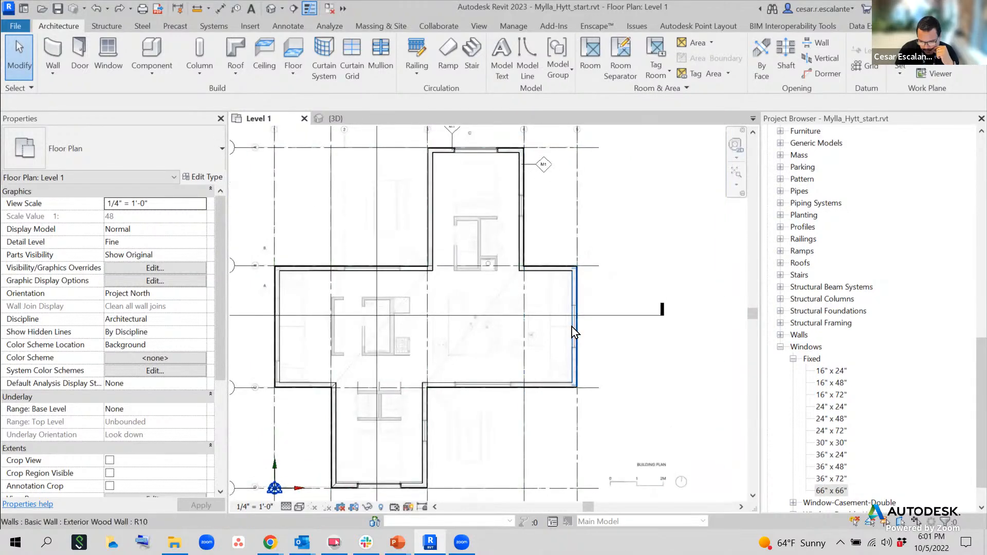
pyautogui.scroll(2, 571, 326)
pyautogui.moveTo(624, 342); pyautogui.dragTo(648, 441, button='middle')
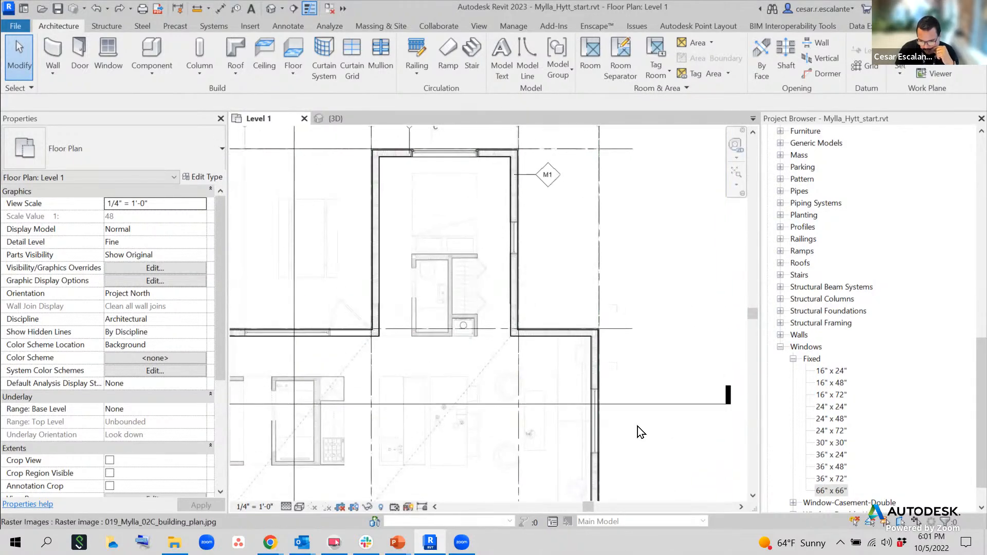
pyautogui.scroll(-1, 638, 427)
pyautogui.moveTo(659, 376); pyautogui.dragTo(680, 314, button='middle')
pyautogui.scroll(-3, 640, 340)
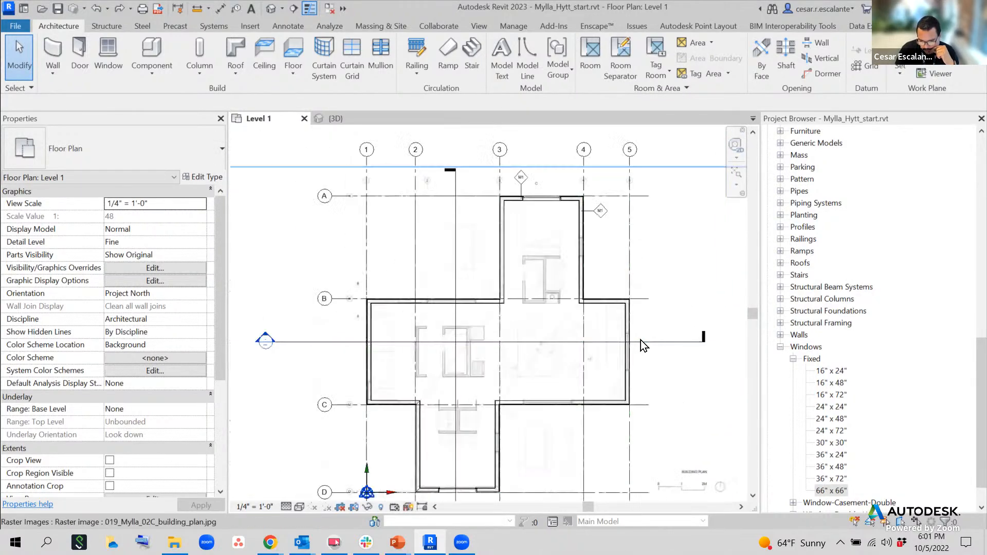
pyautogui.scroll(3, 470, 362)
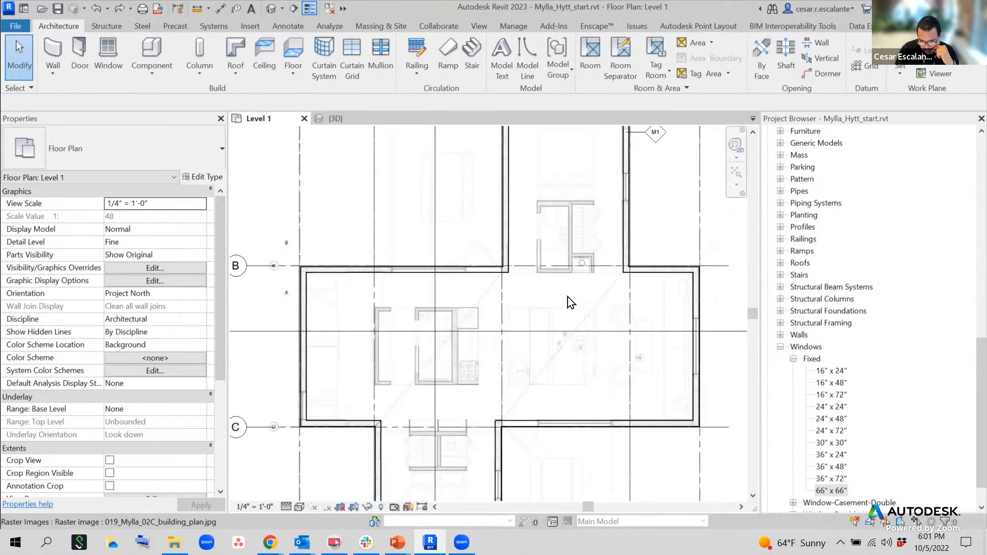
pyautogui.scroll(-2, 567, 297)
pyautogui.scroll(1, 547, 409)
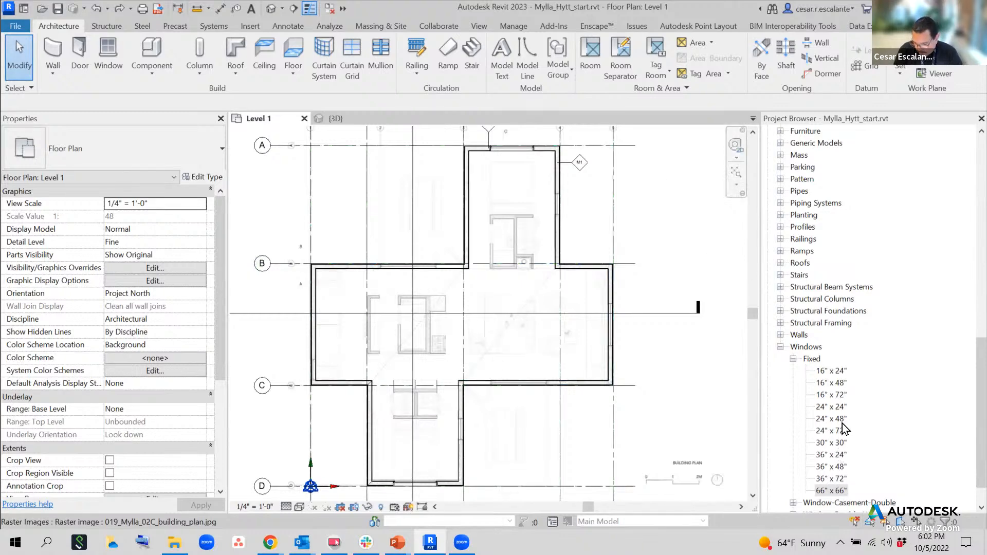
# Place a Fixed 30" x 30" window in the opening of the grid 4 exterior wall between grids A and B.
pyautogui.click(834, 442)
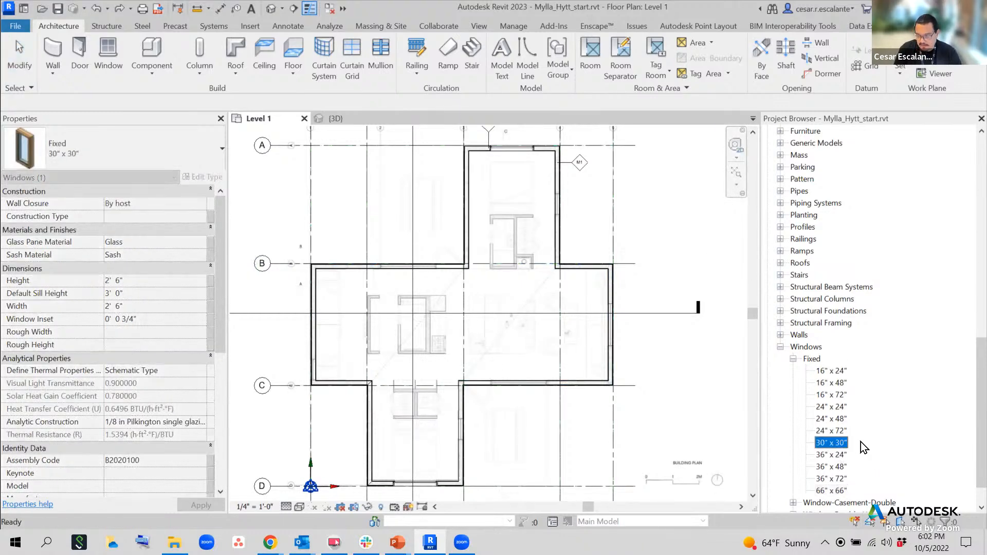
pyautogui.moveTo(832, 441); pyautogui.dragTo(553, 193)
pyautogui.scroll(6, 555, 198)
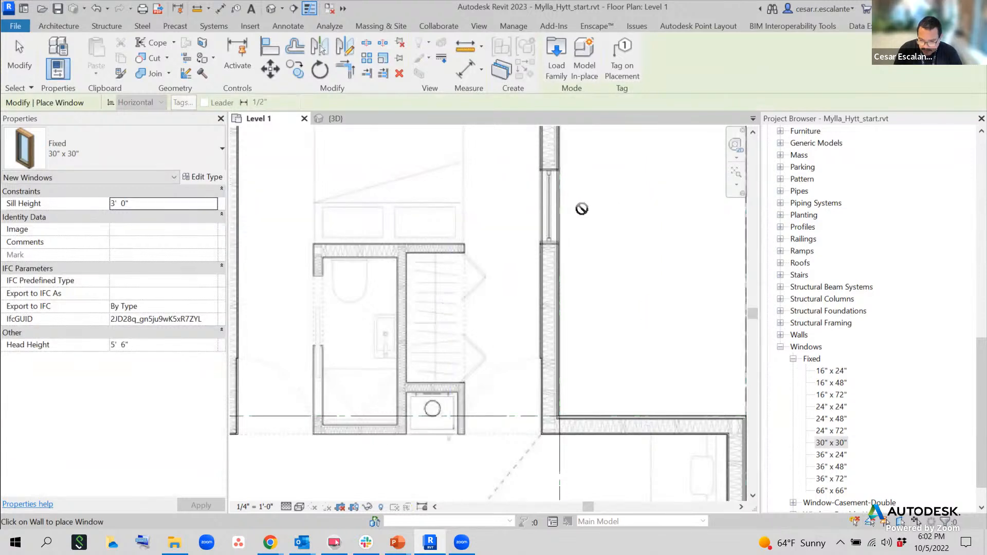
pyautogui.click(558, 207)
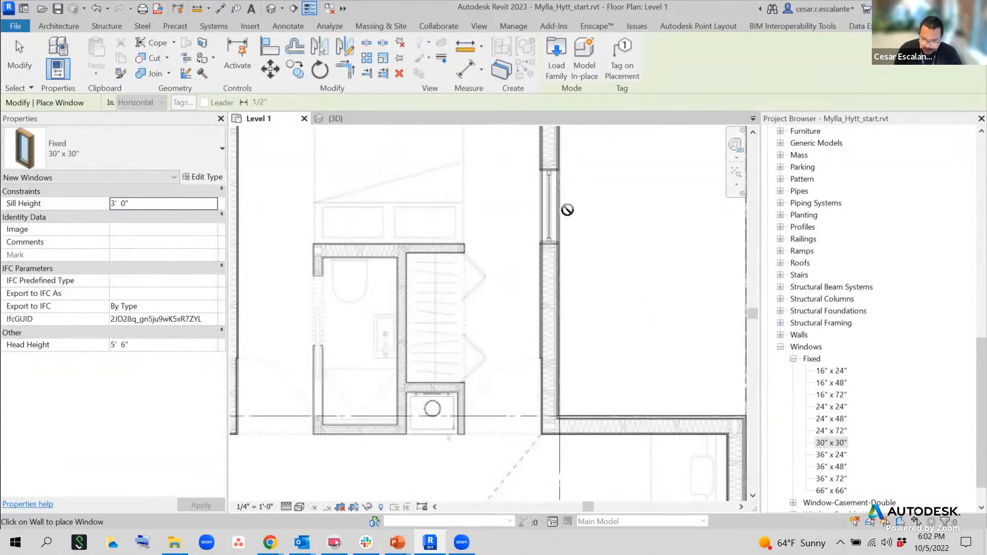
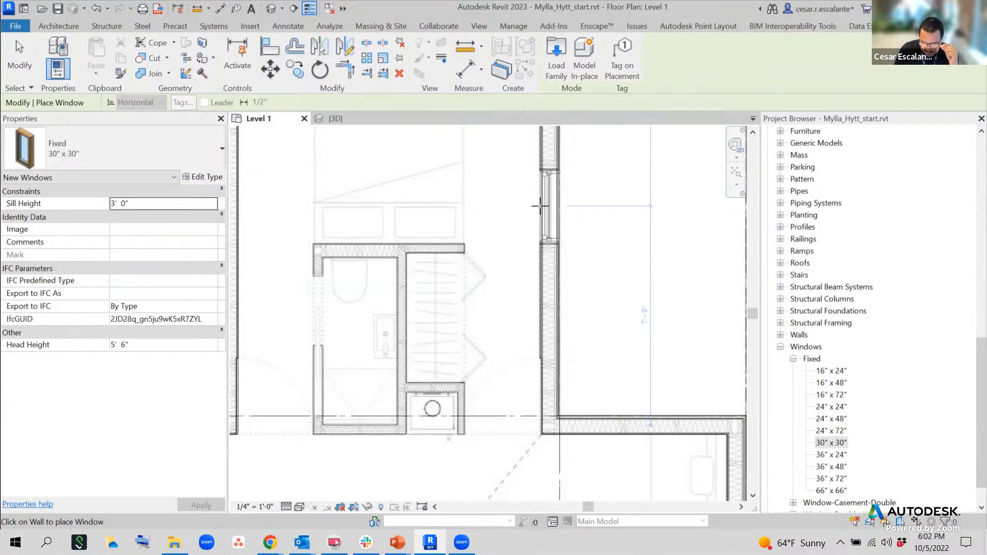
pyautogui.click(540, 205)
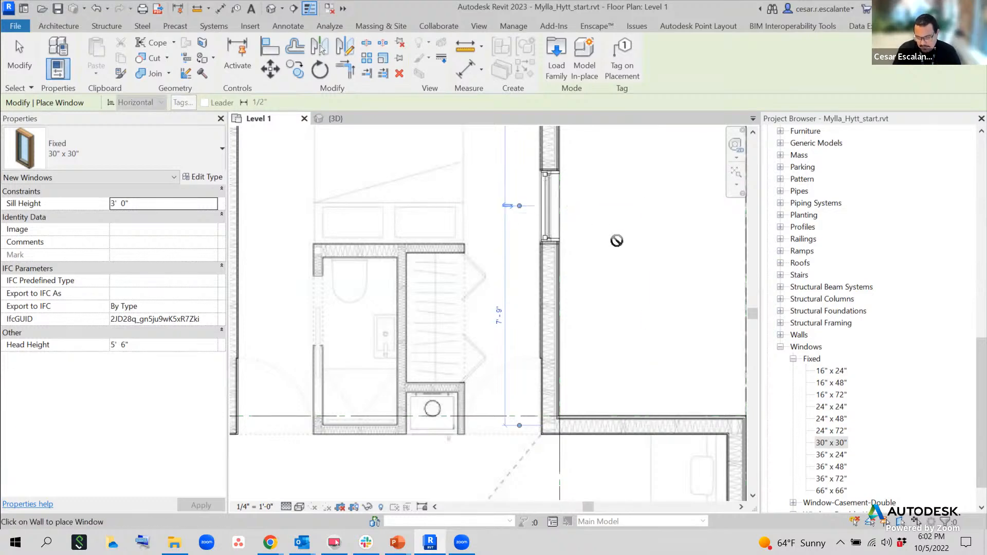
pyautogui.scroll(-3, 627, 241)
pyautogui.moveTo(639, 244); pyautogui.dragTo(558, 202, button='middle')
pyautogui.press('Escape')
pyautogui.press('Escape')
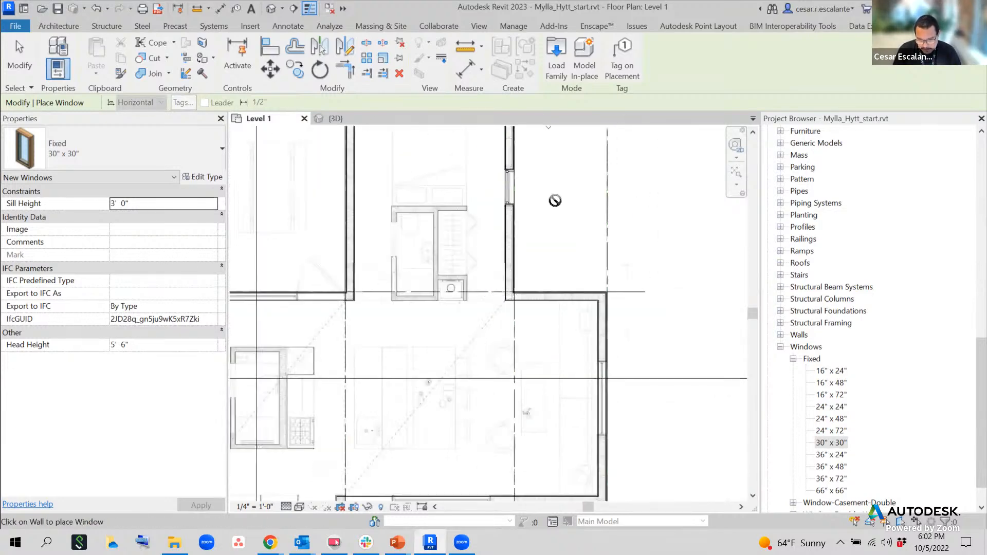
# Set the sill height of the grid 4 wall's 30" x 30" window to 2' 6".
pyautogui.click(510, 190)
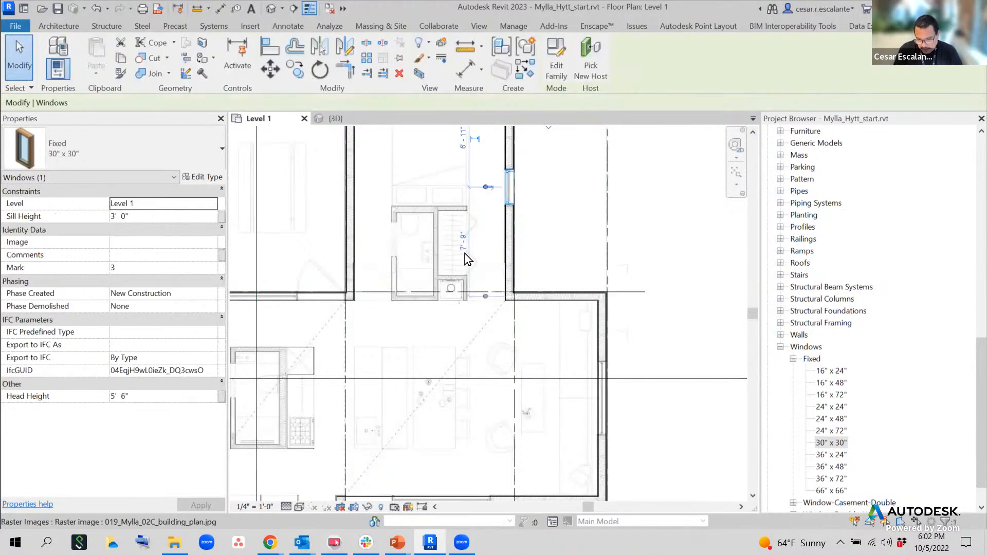
pyautogui.scroll(-3, 618, 239)
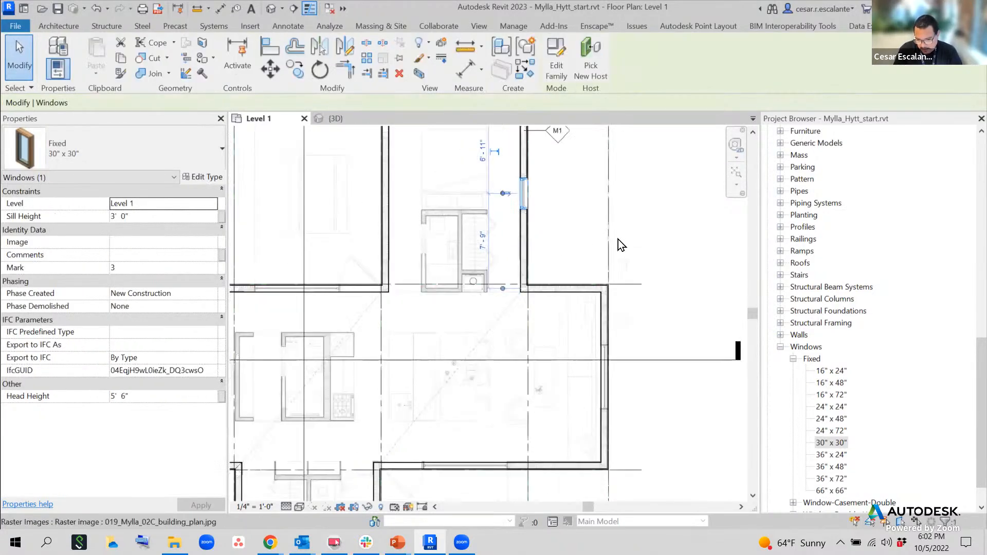
pyautogui.click(154, 216)
pyautogui.write('2 6')
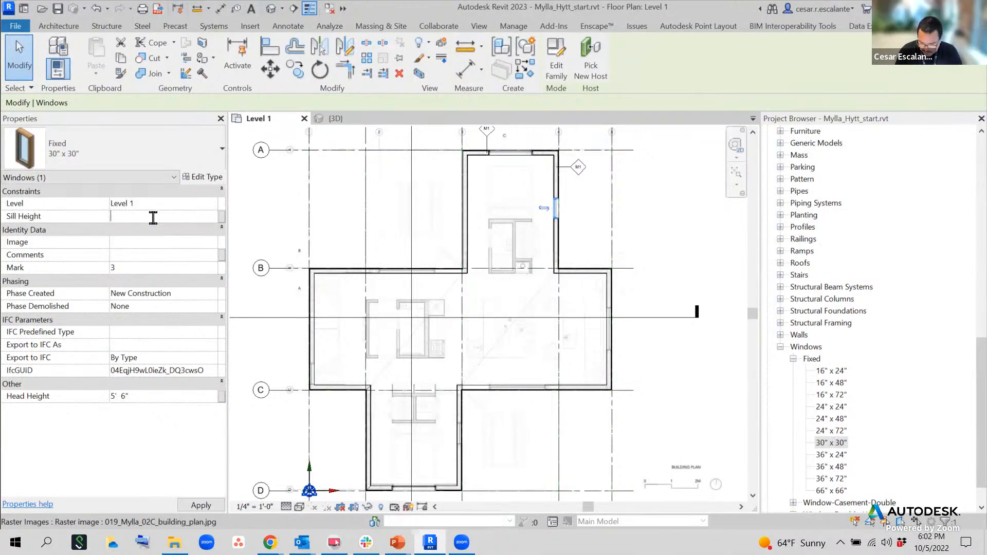
pyautogui.press('Return')
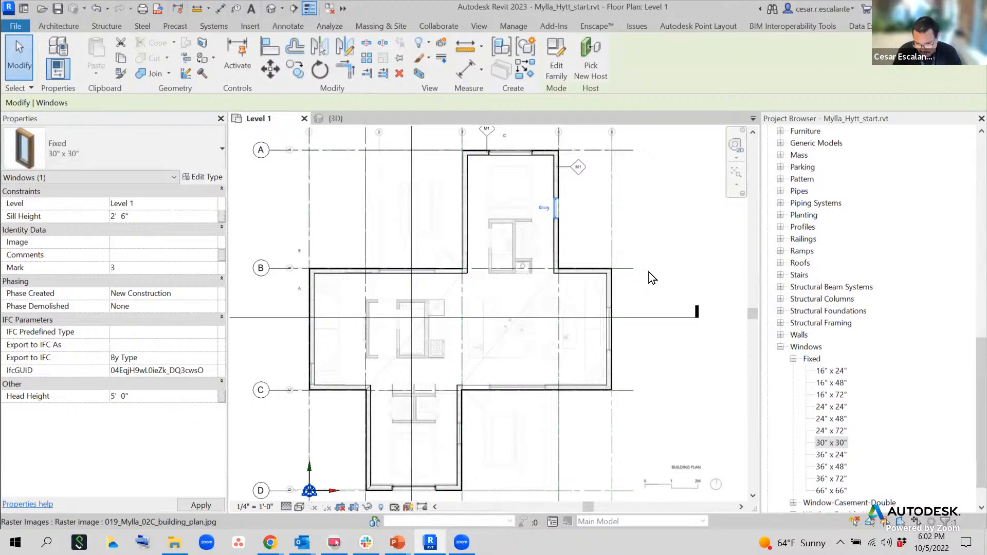
pyautogui.click(696, 208)
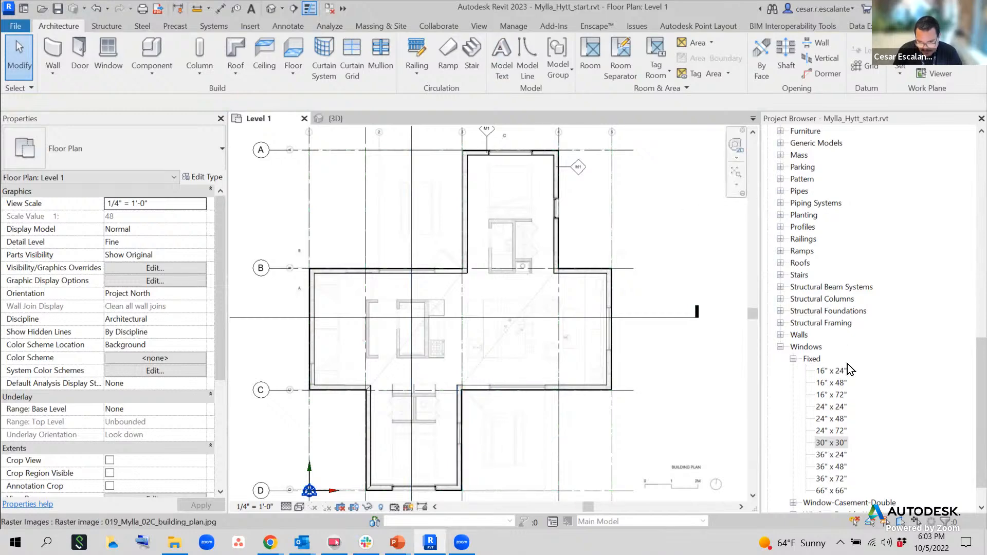
# Place a Fixed 30" x 30" window with a 2' 6" sill height in the grid 1 exterior wall opening next to grid C.
pyautogui.moveTo(843, 447); pyautogui.dragTo(447, 447)
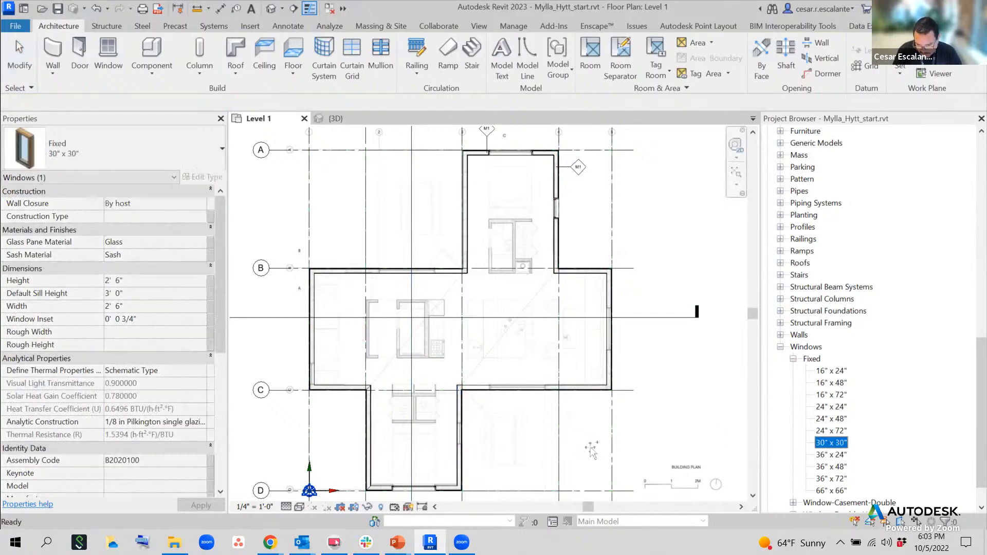
pyautogui.scroll(3, 453, 442)
pyautogui.scroll(3, 461, 433)
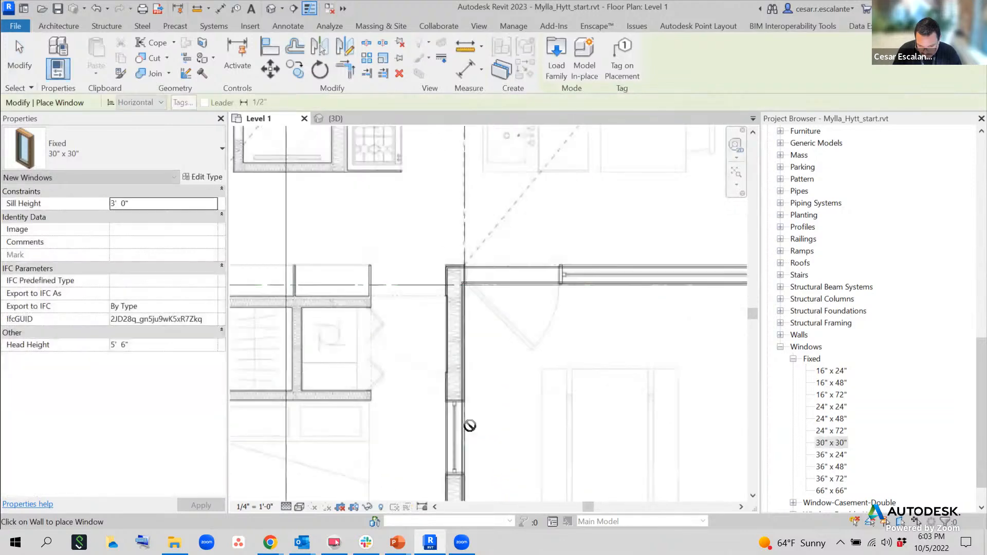
pyautogui.click(148, 202)
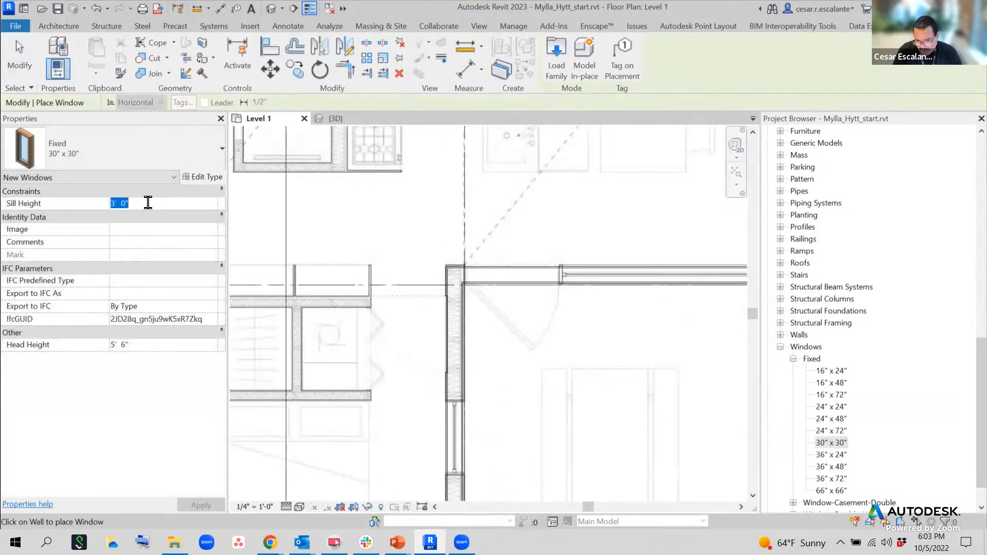
pyautogui.write('2 6')
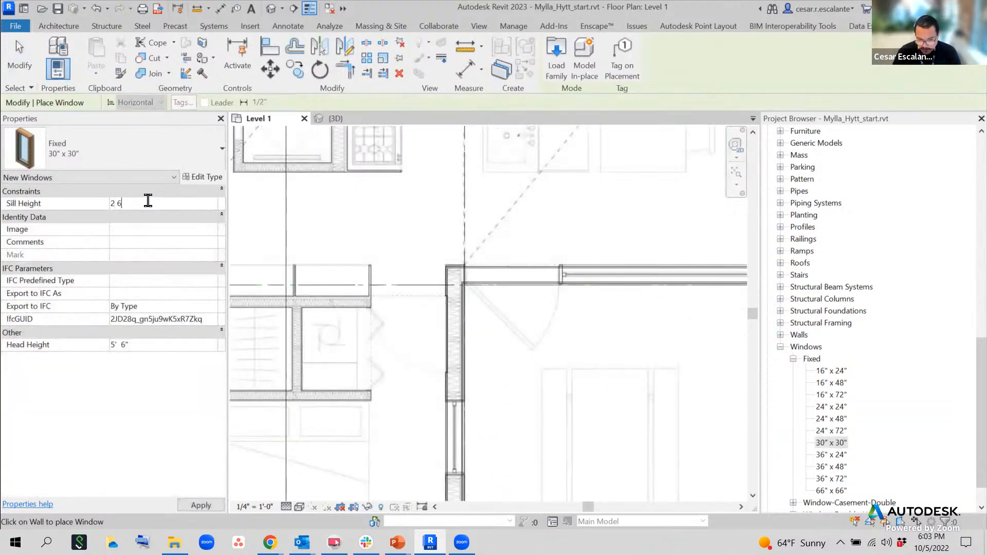
pyautogui.press('Return')
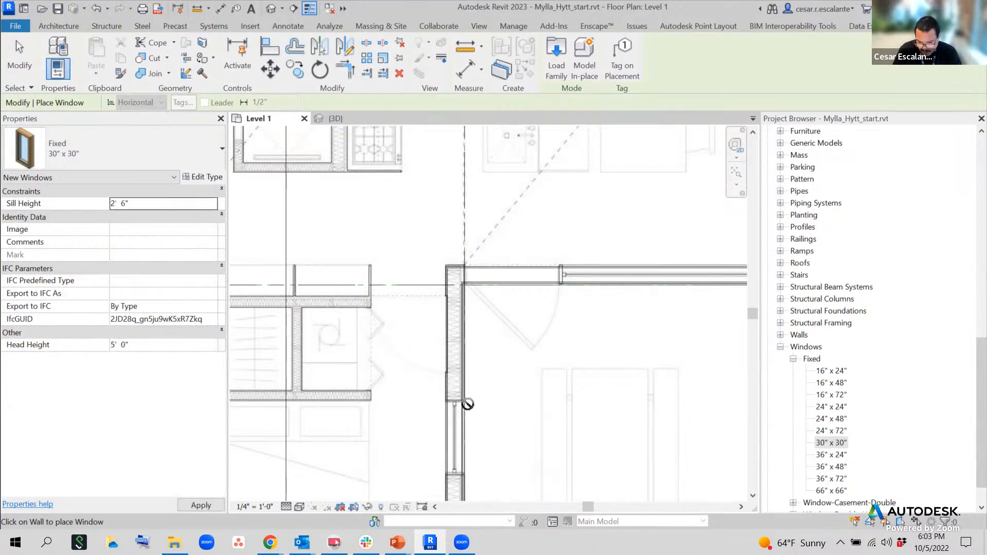
pyautogui.scroll(-3, 497, 306)
pyautogui.moveTo(523, 329); pyautogui.dragTo(665, 447, button='middle')
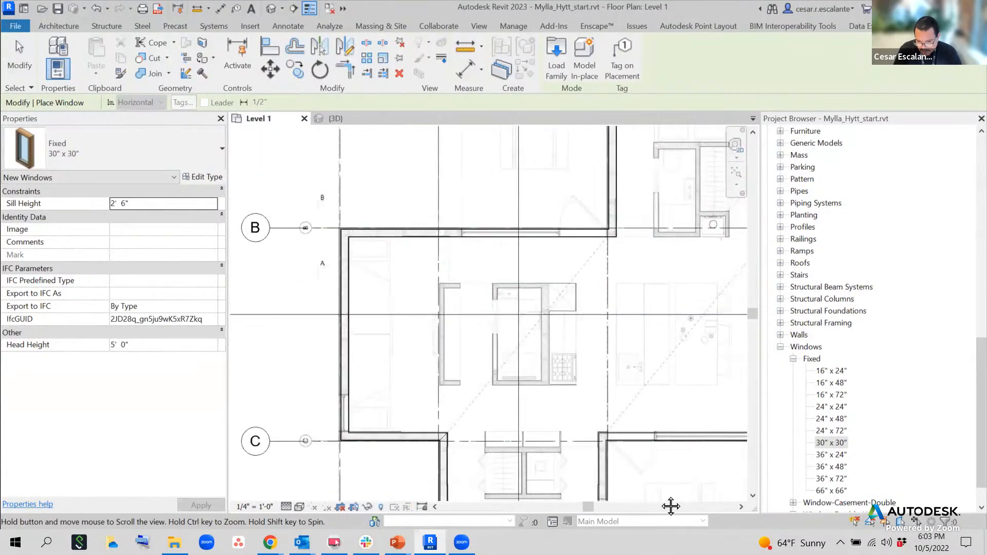
pyautogui.scroll(4, 354, 409)
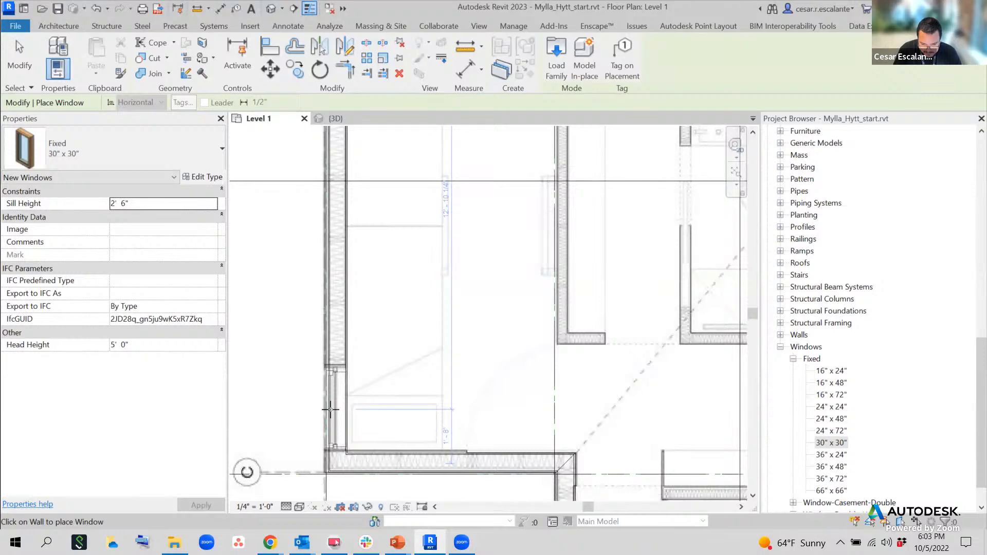
pyautogui.click(330, 410)
pyautogui.press('Escape')
pyautogui.scroll(-2, 303, 351)
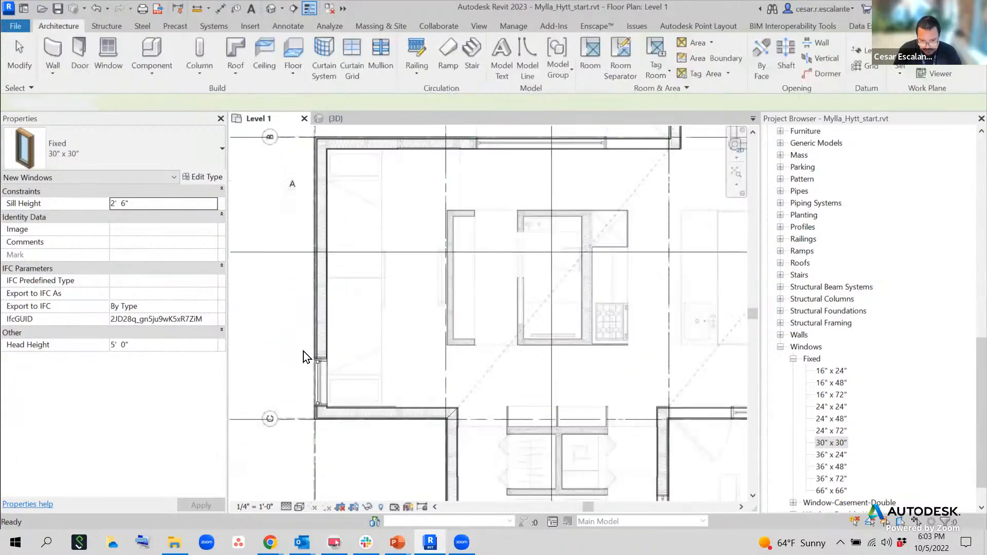
pyautogui.scroll(-5, 309, 351)
pyautogui.press('Escape')
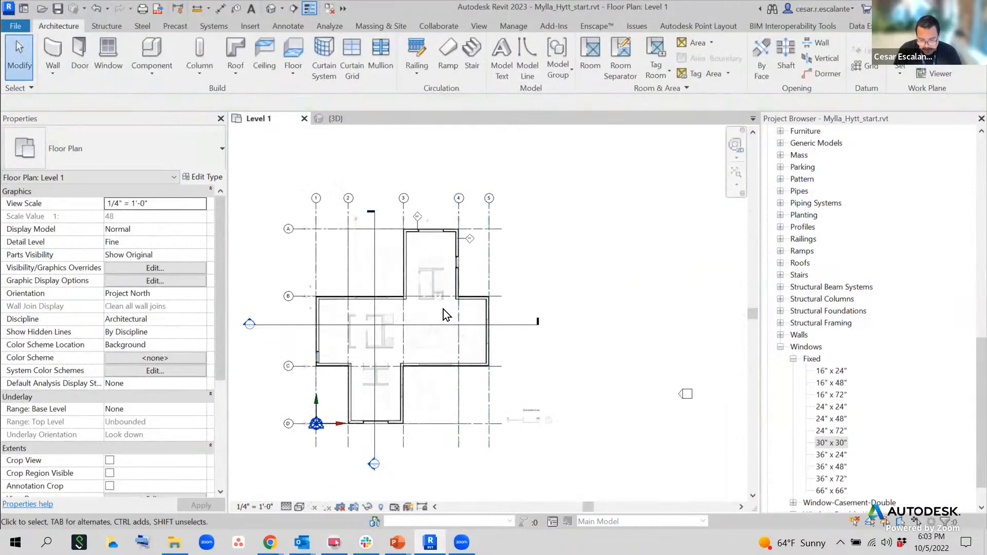
# Examine the window openings drawn on the West and South elevations of the building elevations image.
pyautogui.scroll(-1, 371, 329)
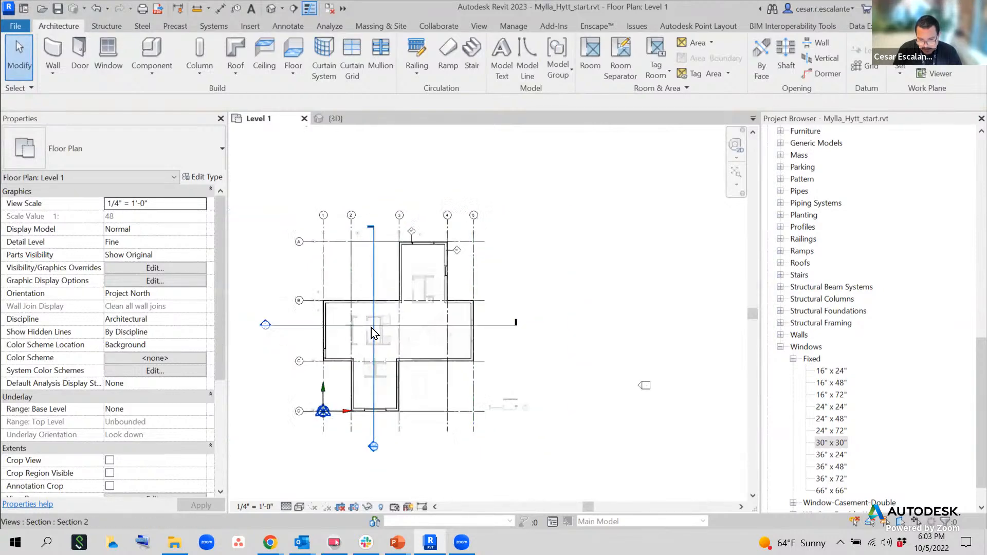
pyautogui.scroll(-2, 371, 328)
pyautogui.moveTo(579, 353); pyautogui.dragTo(384, 229, button='middle')
pyautogui.scroll(2, 599, 411)
pyautogui.moveTo(603, 352); pyautogui.dragTo(539, 255, button='middle')
pyautogui.scroll(3, 688, 356)
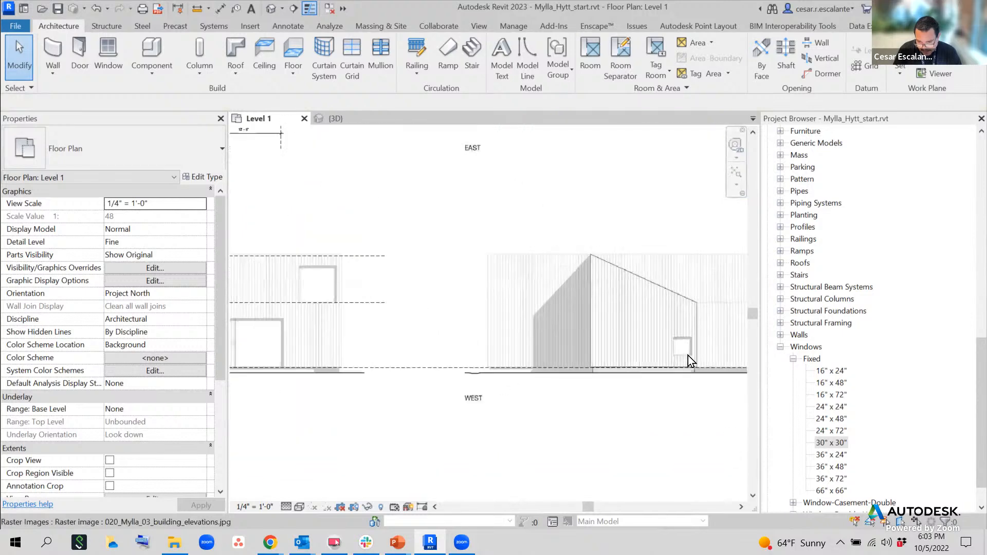
pyautogui.scroll(-2, 689, 354)
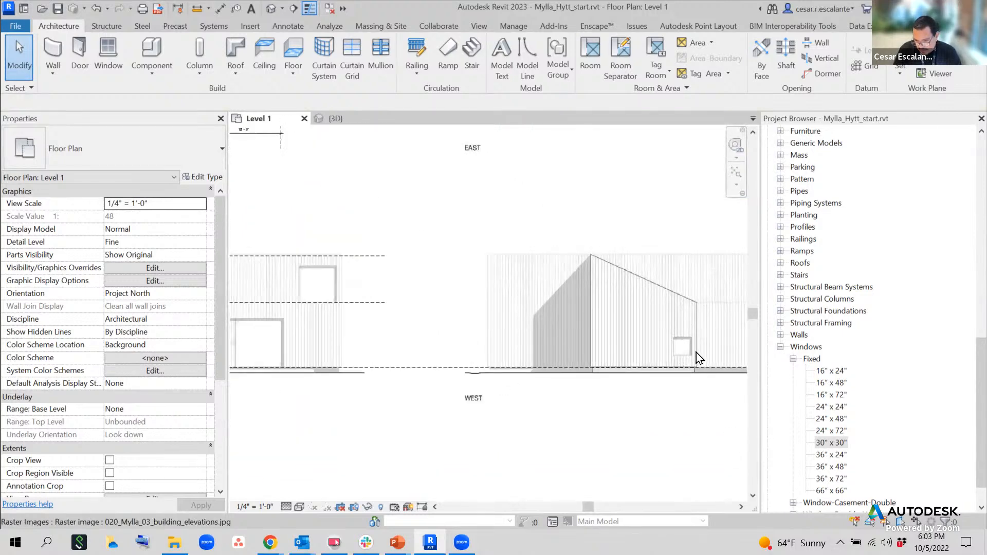
pyautogui.moveTo(599, 396); pyautogui.dragTo(661, 427, button='middle')
pyautogui.scroll(-1, 652, 420)
pyautogui.scroll(-1, 652, 426)
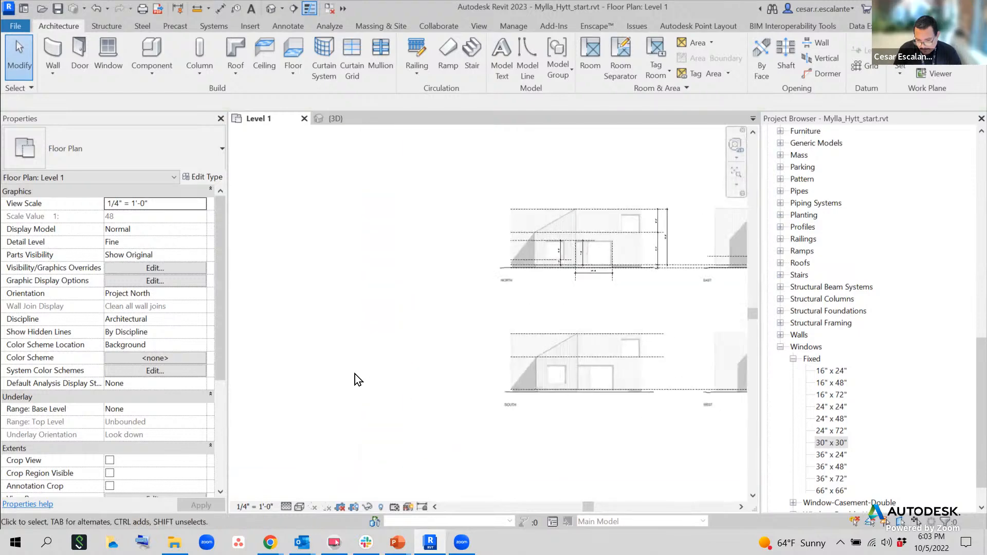
pyautogui.scroll(4, 604, 371)
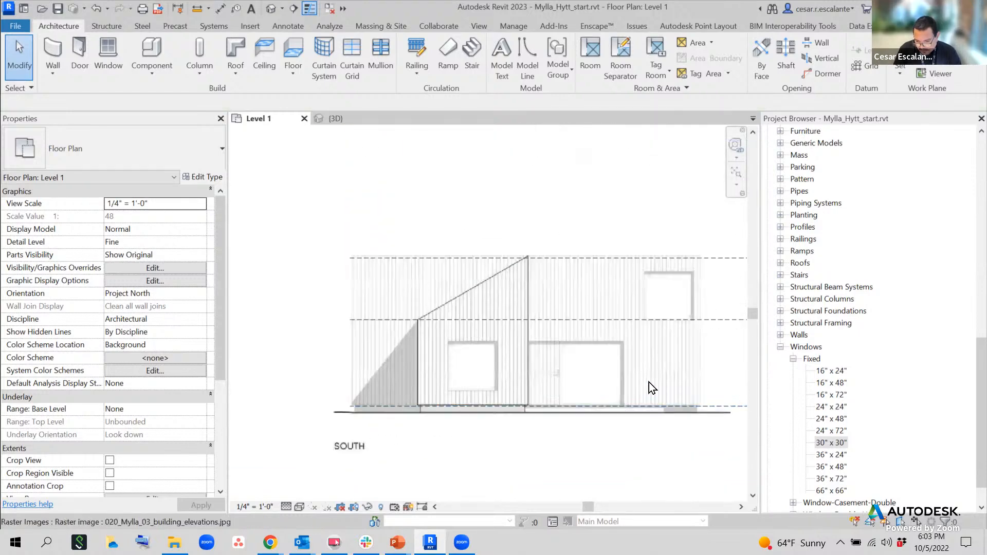
pyautogui.scroll(-1, 691, 309)
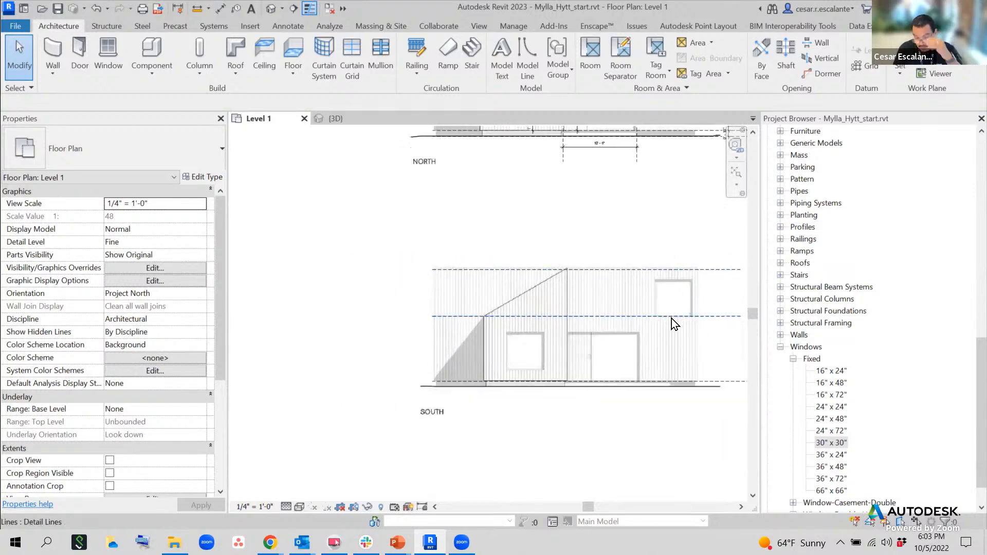
pyautogui.scroll(-2, 686, 311)
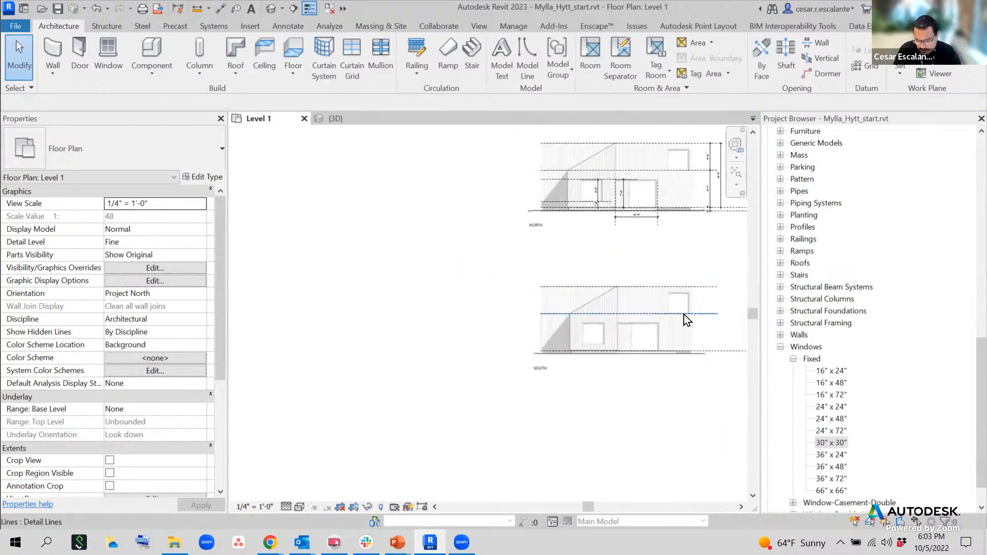
pyautogui.scroll(-4, 602, 368)
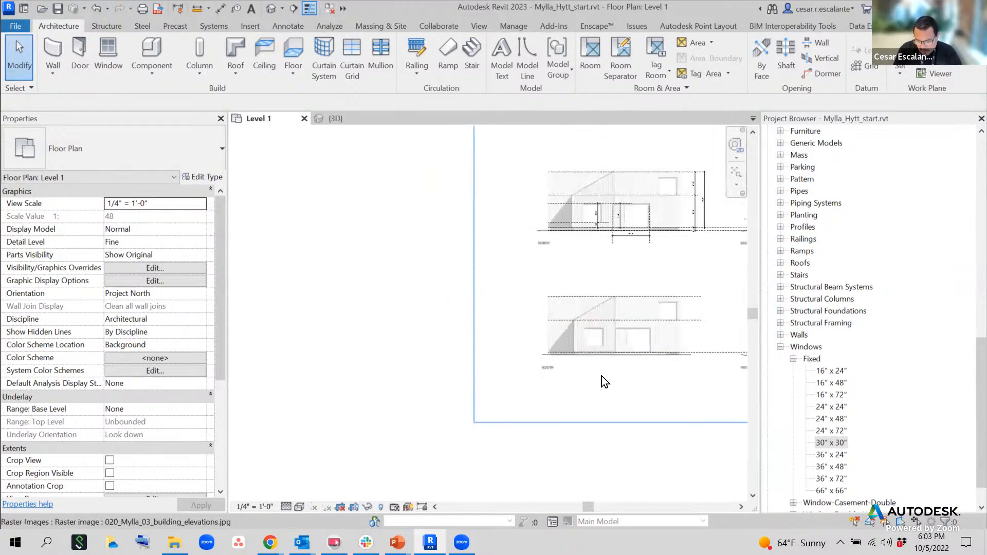
# Examine the grid C exterior wall between grids 3 and 5 on the Level 1 plan.
pyautogui.moveTo(428, 345); pyautogui.dragTo(465, 541, button='middle')
pyautogui.scroll(4, 345, 413)
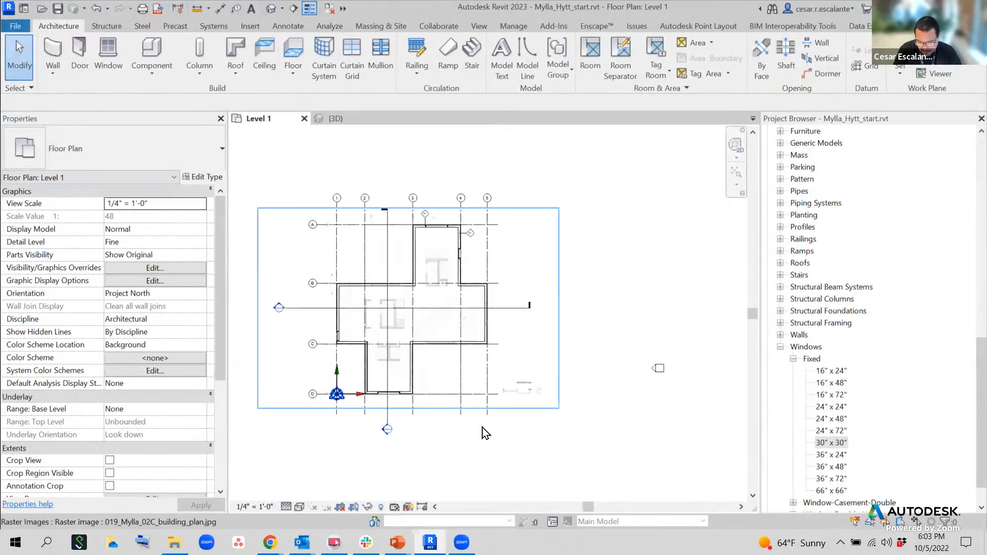
pyautogui.scroll(3, 464, 343)
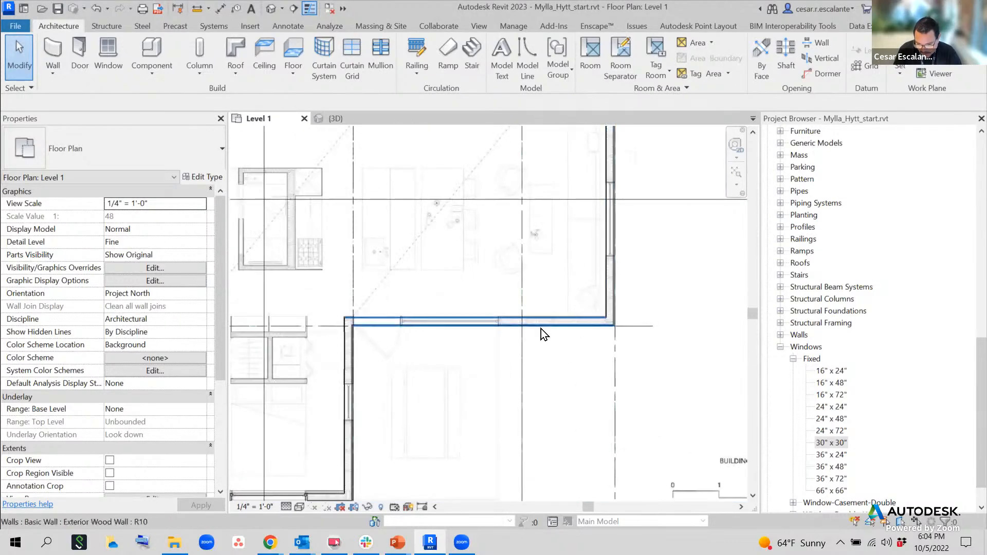
pyautogui.scroll(2, 540, 329)
pyautogui.scroll(-2, 452, 370)
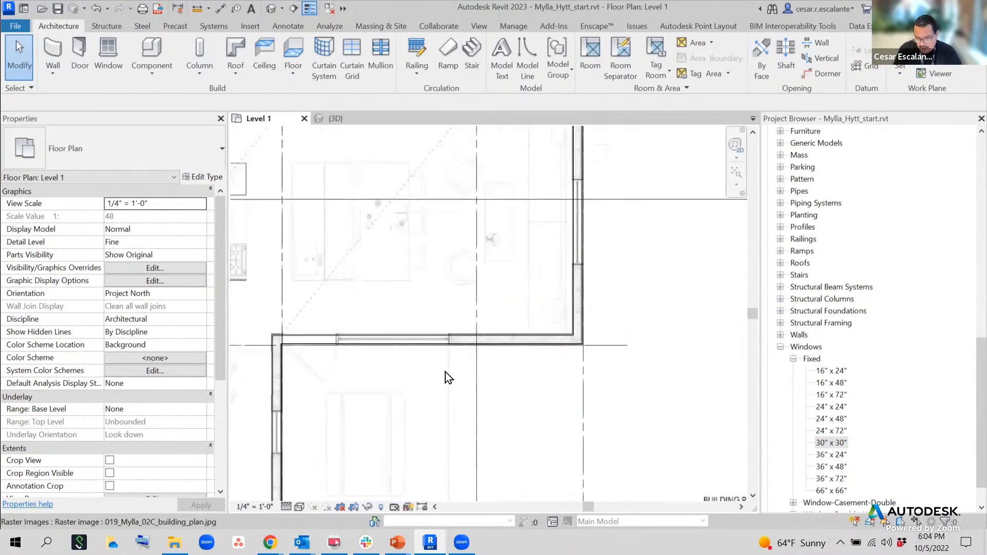
pyautogui.scroll(-3, 545, 382)
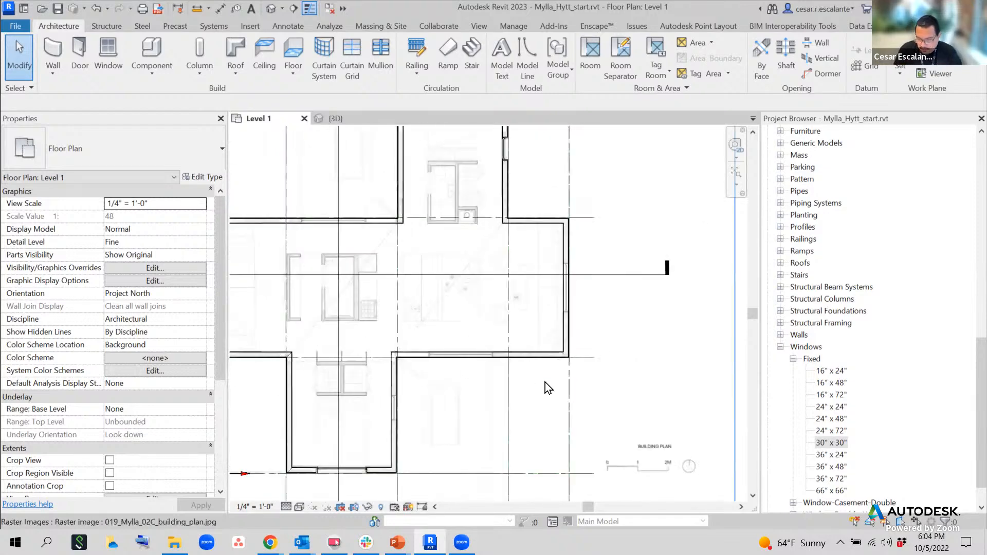
pyautogui.scroll(3, 551, 378)
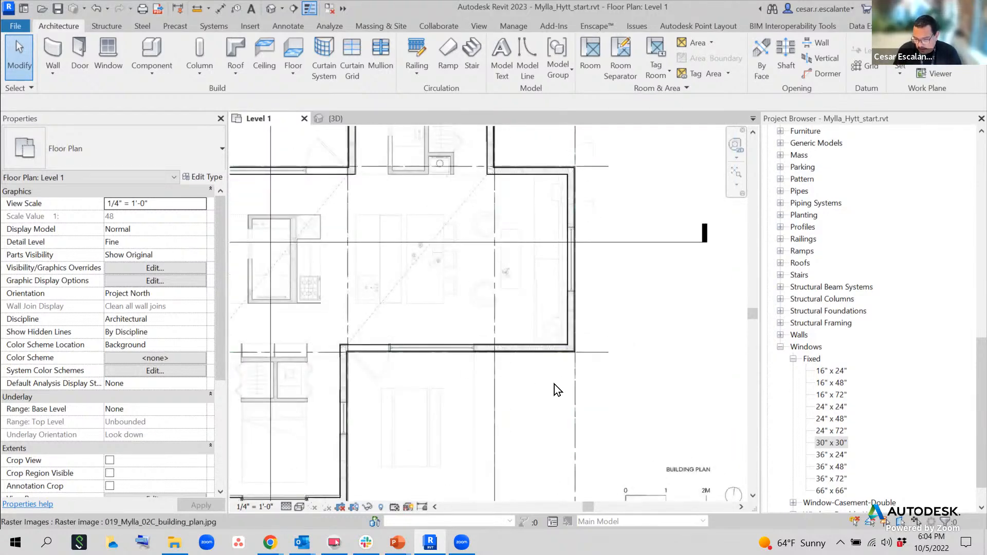
pyautogui.scroll(-2, 556, 372)
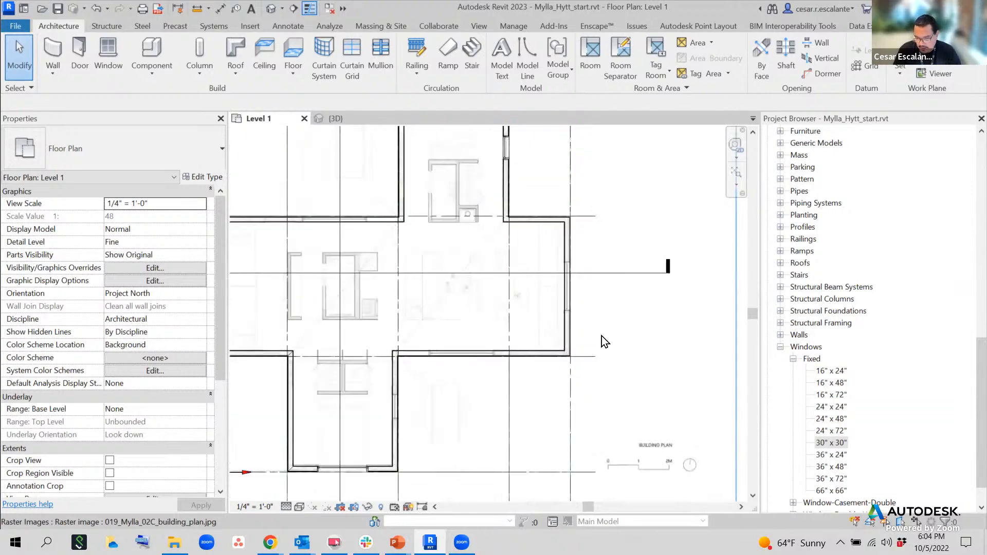
pyautogui.scroll(1, 581, 340)
pyautogui.scroll(-2, 542, 361)
# Compare the openings on the building elevations image with the grid C exterior wall on the plan.
pyautogui.moveTo(477, 288); pyautogui.dragTo(275, 115, button='middle')
pyautogui.scroll(-2, 448, 252)
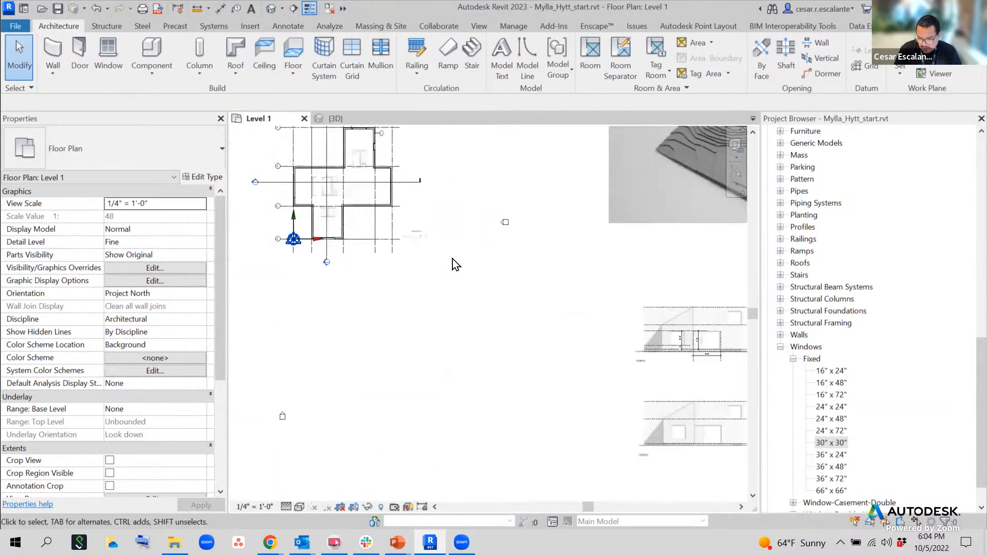
pyautogui.moveTo(500, 323); pyautogui.dragTo(462, 307, button='middle')
pyautogui.scroll(1, 590, 363)
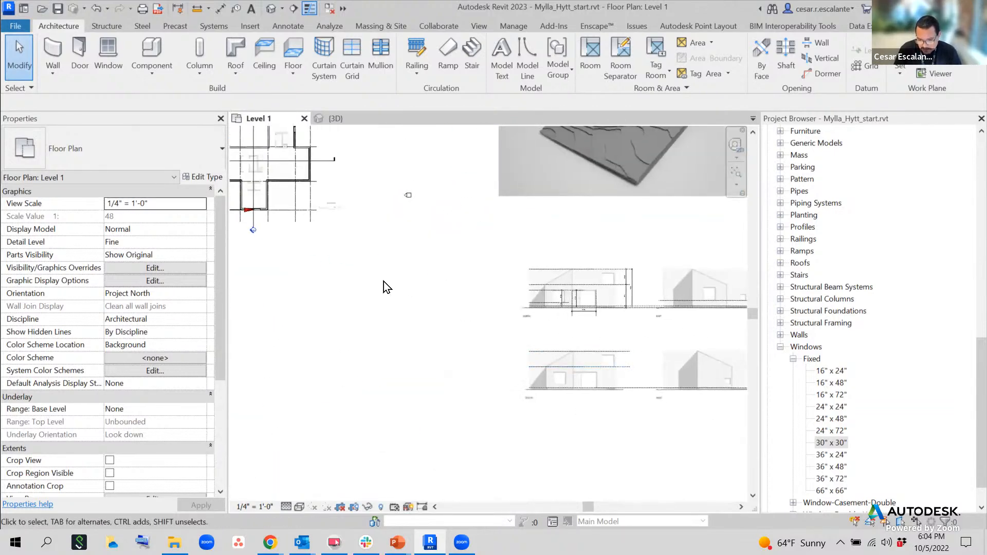
pyautogui.scroll(1, 623, 385)
pyautogui.scroll(3, 622, 385)
pyautogui.moveTo(634, 358); pyautogui.dragTo(705, 452, button='middle')
pyautogui.scroll(-3, 706, 452)
pyautogui.moveTo(473, 333); pyautogui.dragTo(718, 422, button='middle')
pyautogui.scroll(-1, 718, 422)
pyautogui.scroll(5, 590, 346)
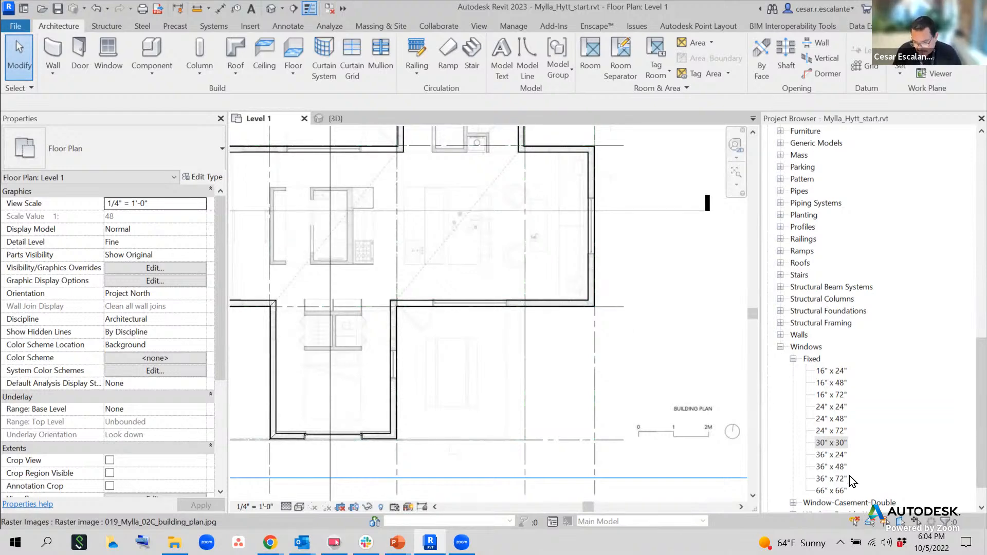
# Place a Fixed 66" x 66" window in the grid C exterior wall between grids 4 and 5, centred about 3' 2" from the grid 5 wall.
pyautogui.click(842, 492)
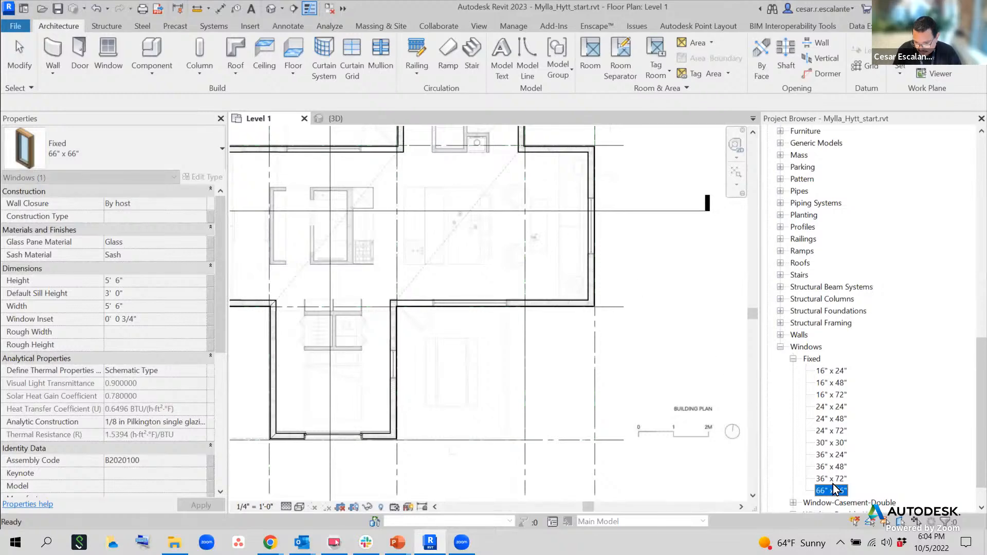
pyautogui.moveTo(837, 489); pyautogui.dragTo(548, 301)
pyautogui.scroll(4, 551, 305)
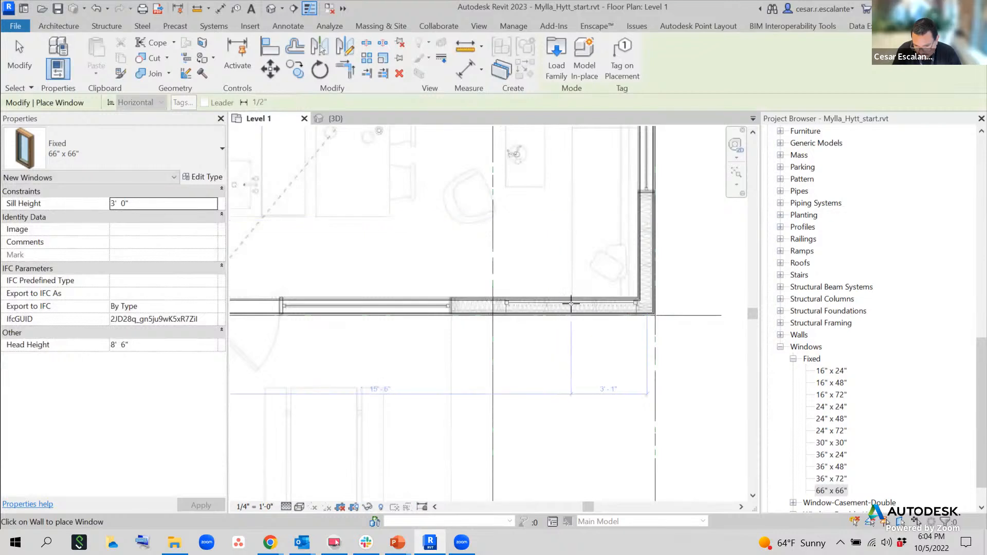
pyautogui.scroll(2, 570, 304)
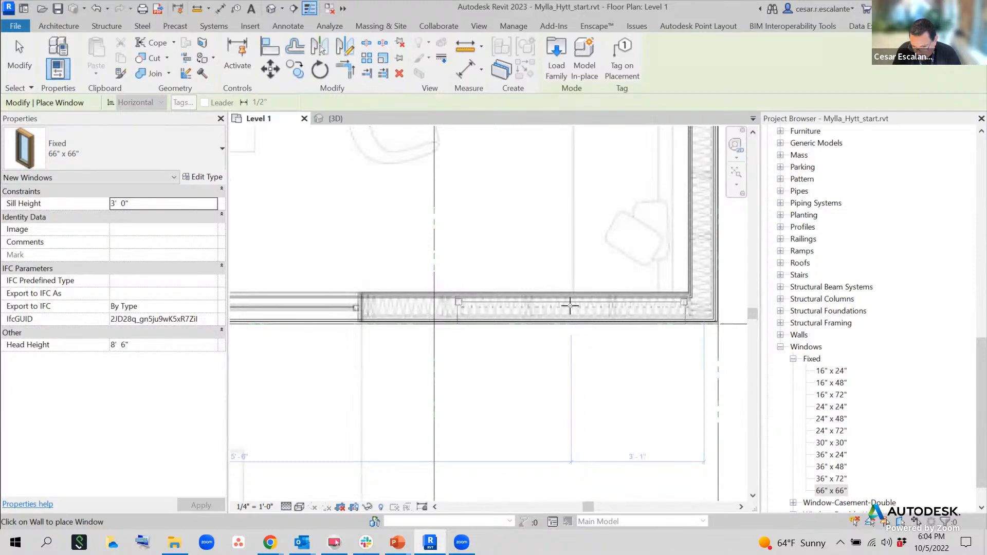
pyautogui.click(568, 307)
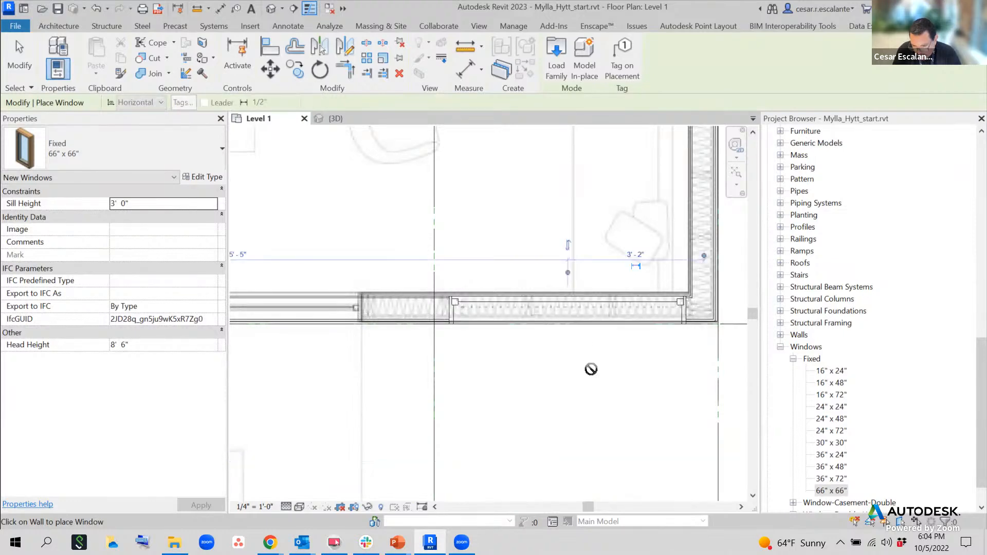
pyautogui.press('Escape')
# Flip the facing of the 66" x 66" window in the grid C wall between grids 4 and 5 toward the exterior.
pyautogui.click(558, 302)
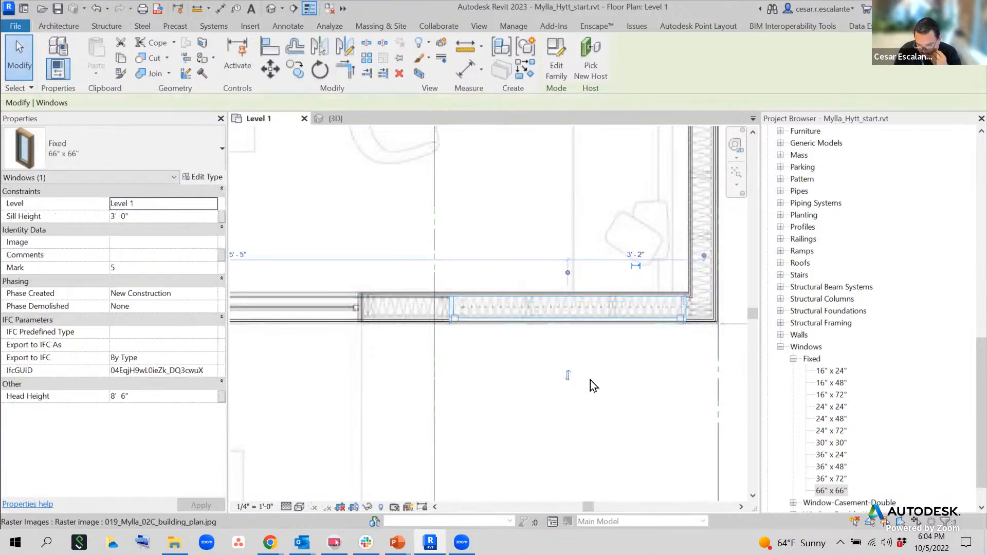
pyautogui.click(543, 359)
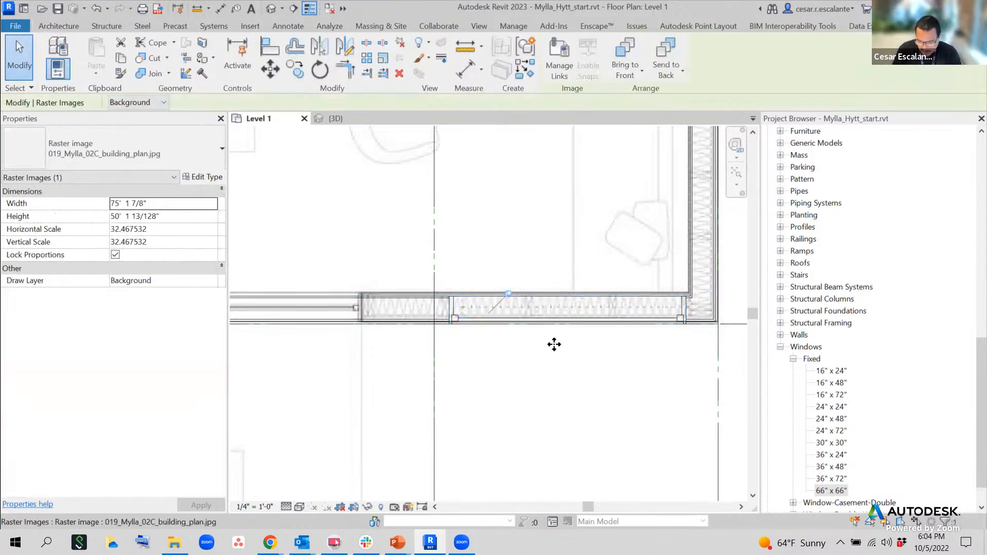
pyautogui.press('Escape')
pyautogui.click(558, 319)
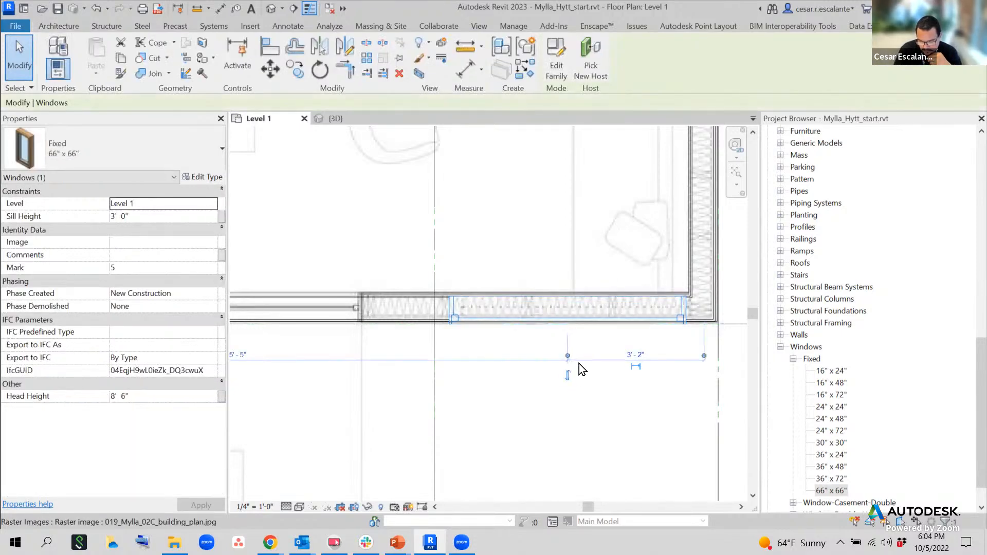
# Examine the upper window and its dimensions on the North and South elevations, and locate the matching grid B wall on the plan.
pyautogui.scroll(-6, 586, 397)
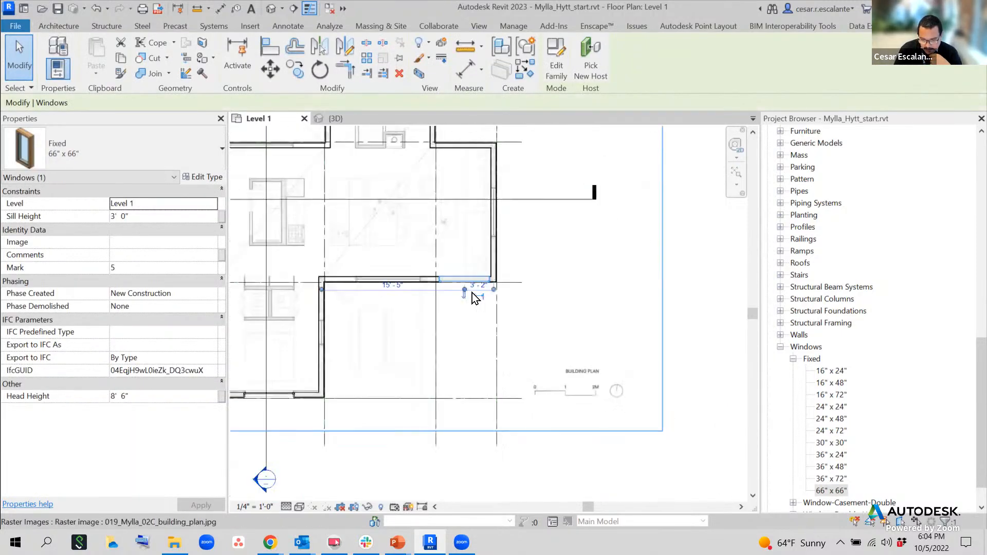
pyautogui.scroll(-3, 549, 369)
pyautogui.scroll(-2, 549, 459)
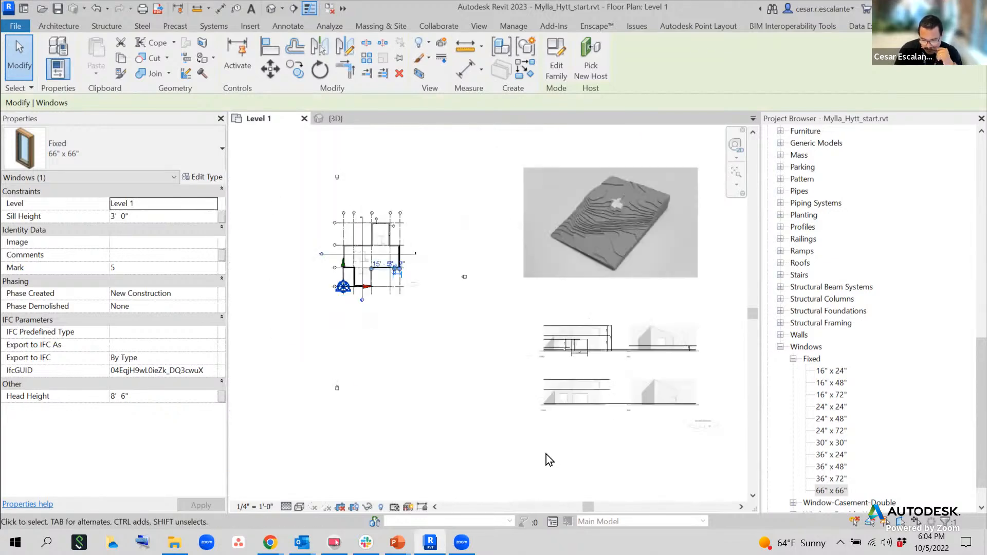
pyautogui.scroll(-1, 546, 461)
pyautogui.scroll(3, 580, 406)
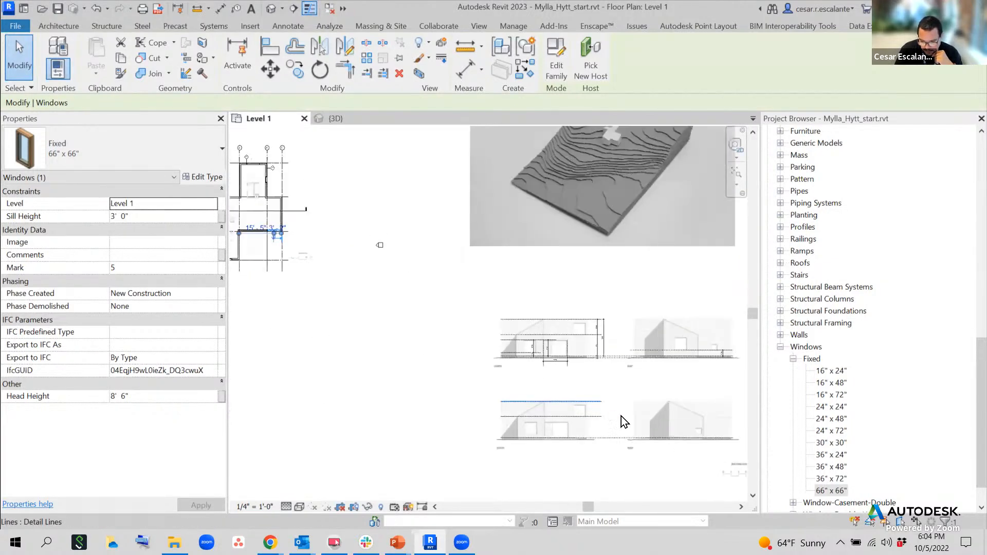
pyautogui.scroll(2, 534, 369)
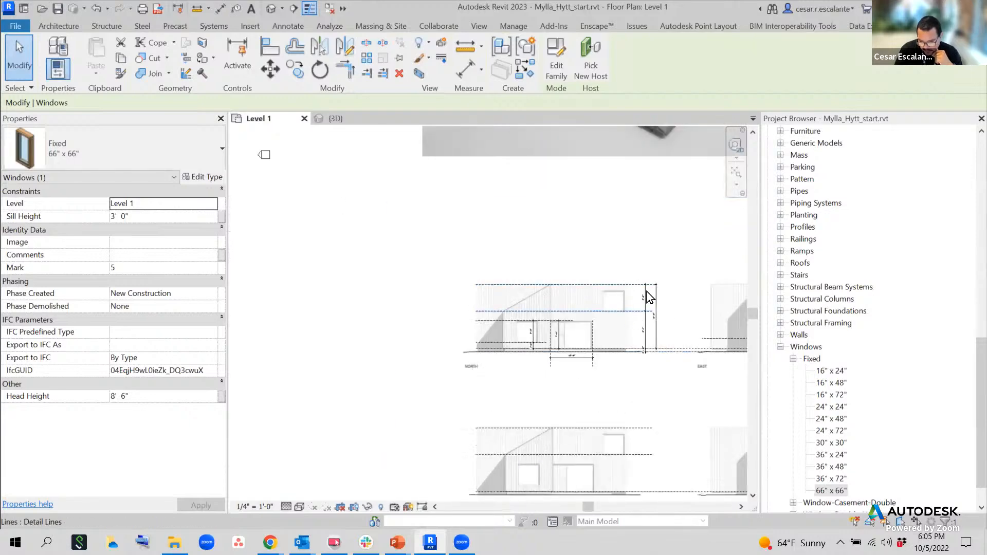
pyautogui.scroll(-2, 655, 329)
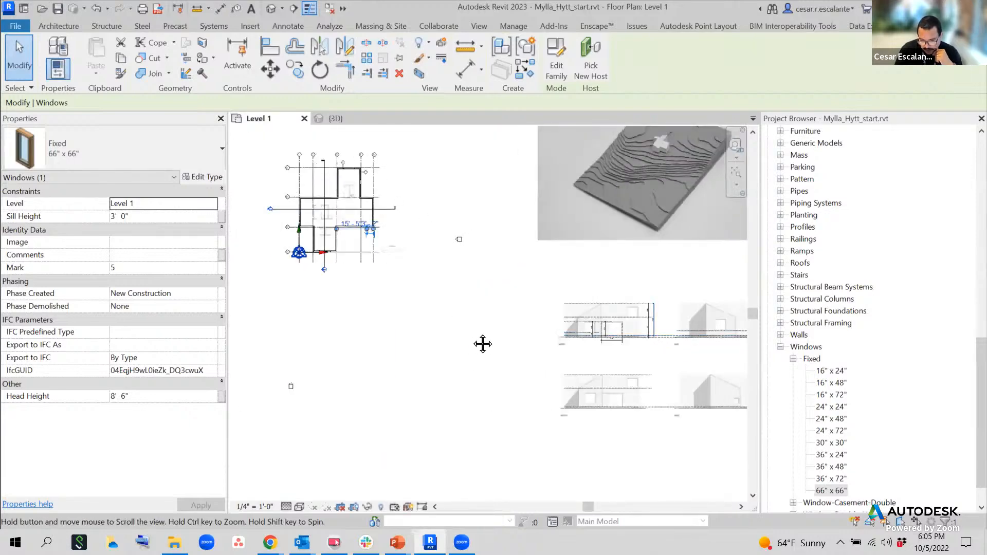
pyautogui.scroll(2, 507, 353)
pyautogui.scroll(2, 438, 254)
pyautogui.scroll(2, 437, 254)
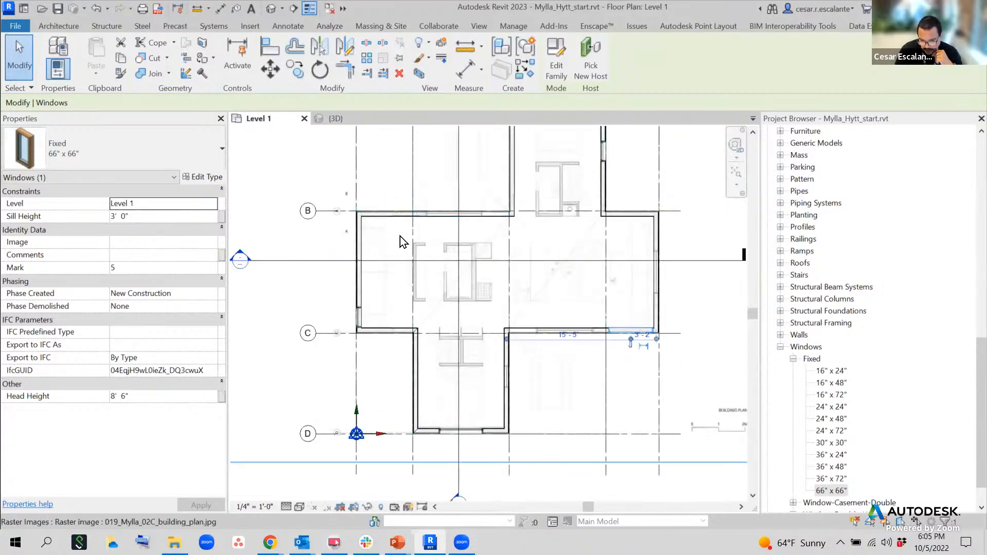
# Place a Fixed 66" x 66" window in the grid B exterior wall between grids 1 and 2, centred about 3' 0" from the grid 1 wall.
pyautogui.click(843, 494)
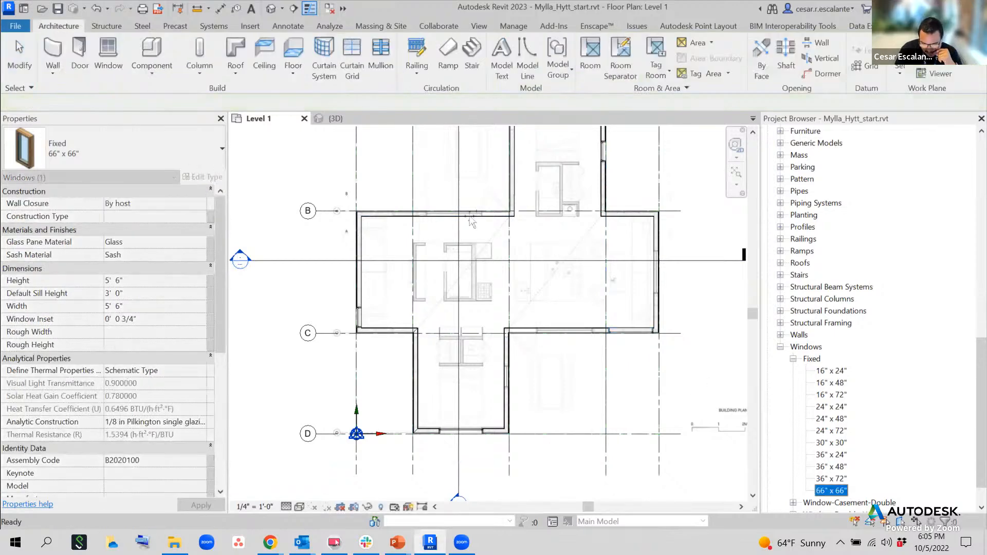
pyautogui.moveTo(390, 216); pyautogui.dragTo(384, 211)
pyautogui.scroll(3, 385, 211)
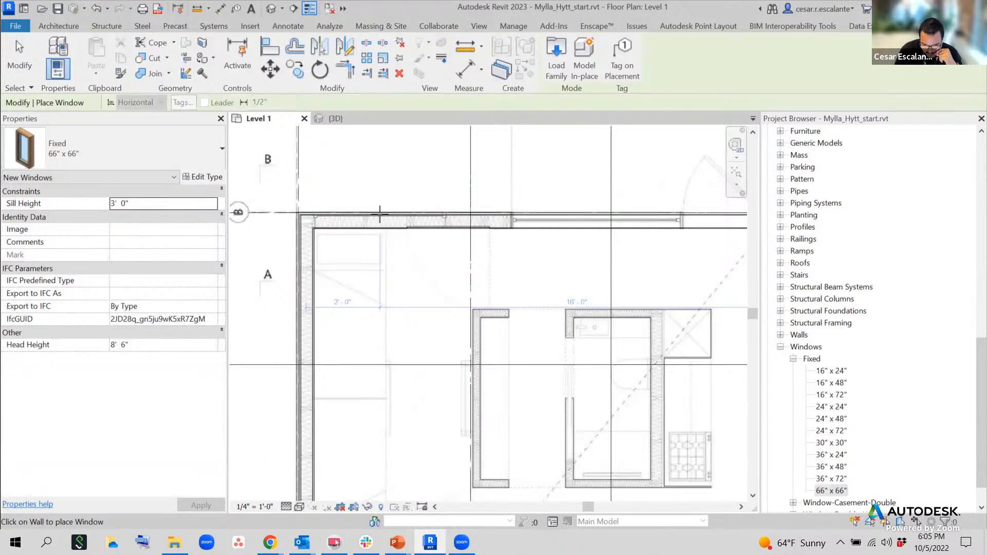
pyautogui.click(387, 220)
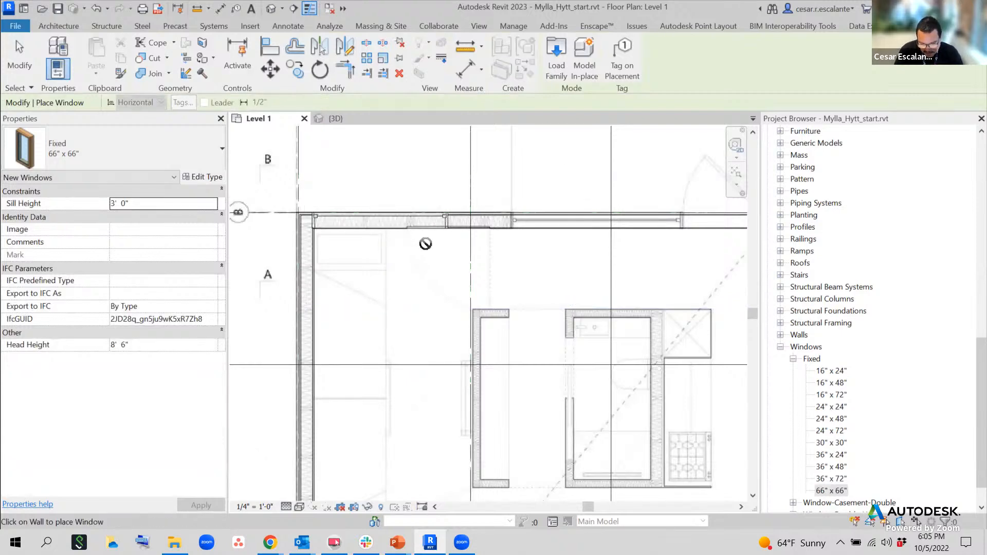
pyautogui.press('Escape')
pyautogui.press('Escape')
# Set the sill height of the grid B wall's 66" x 66" window next to grid 1 to 9' 4".
pyautogui.click(421, 219)
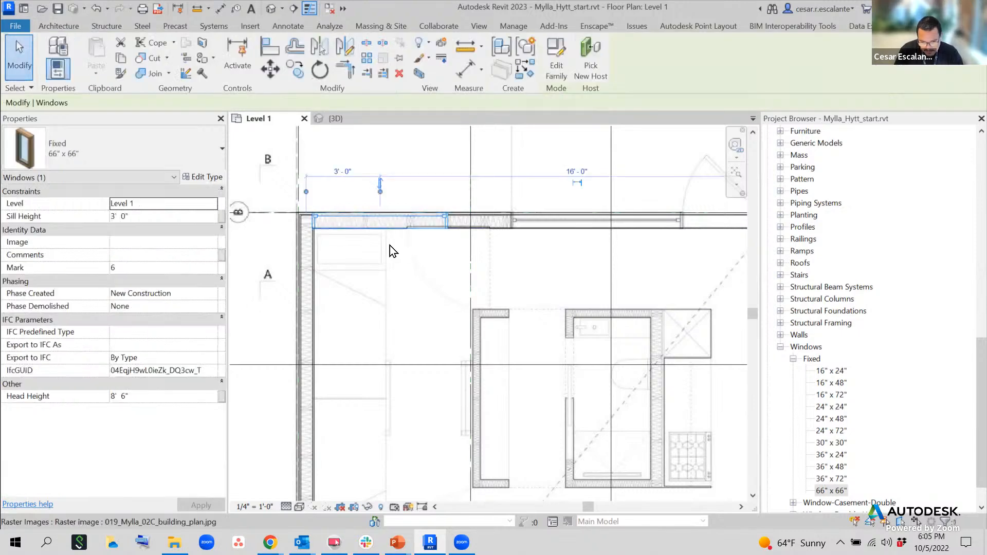
pyautogui.click(151, 216)
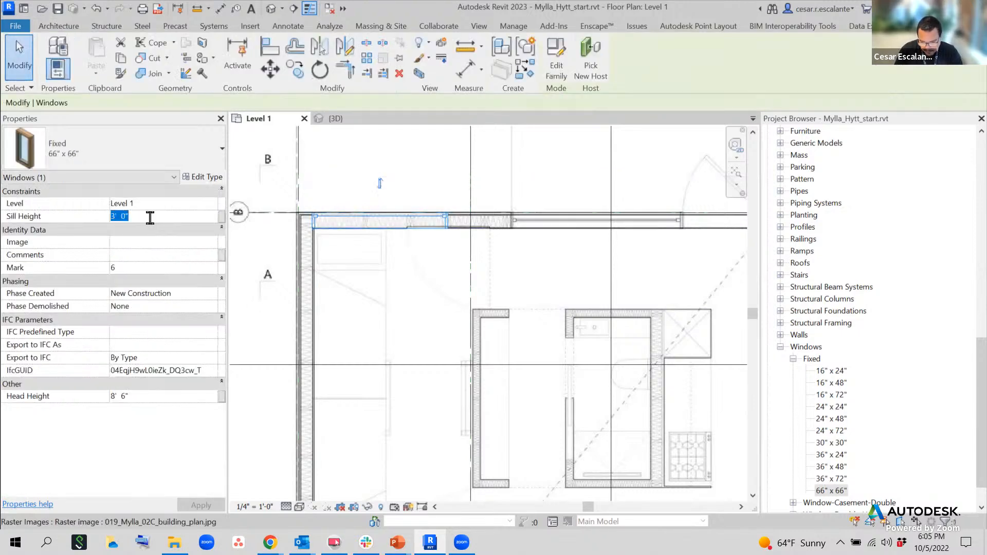
pyautogui.write('9 4')
pyautogui.press('Return')
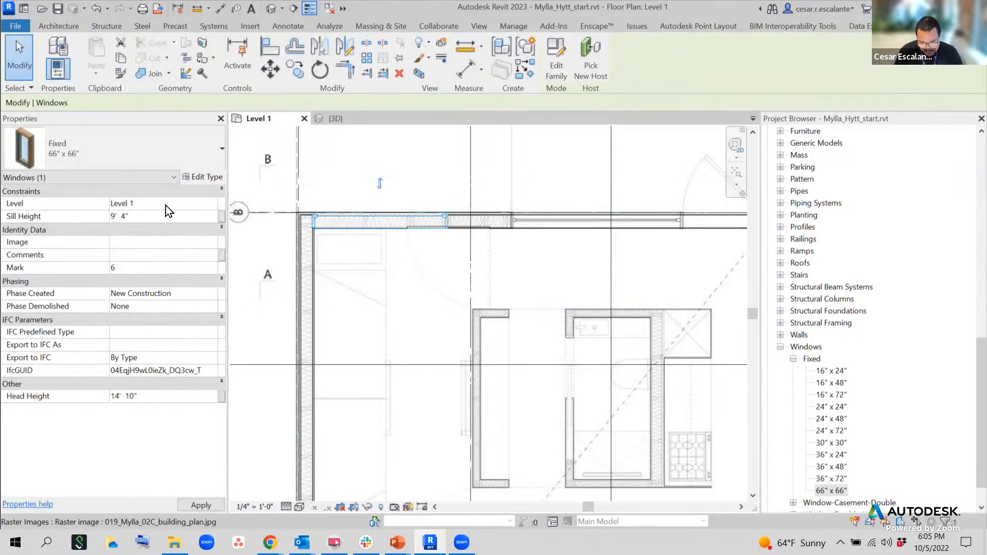
pyautogui.click(396, 279)
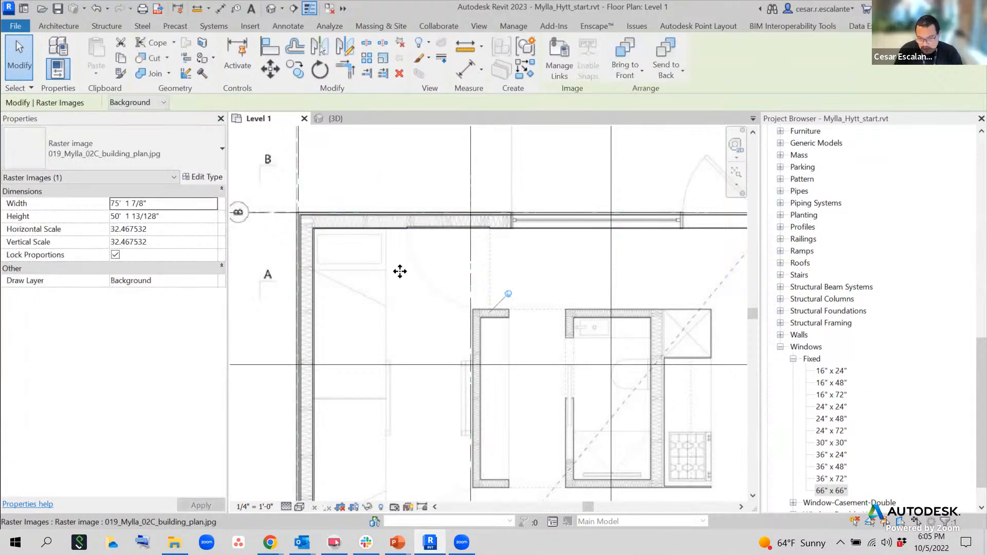
# Select the 66" x 66" window in the grid C wall next to grid 5 and open its sill height for editing.
pyautogui.scroll(-2, 402, 273)
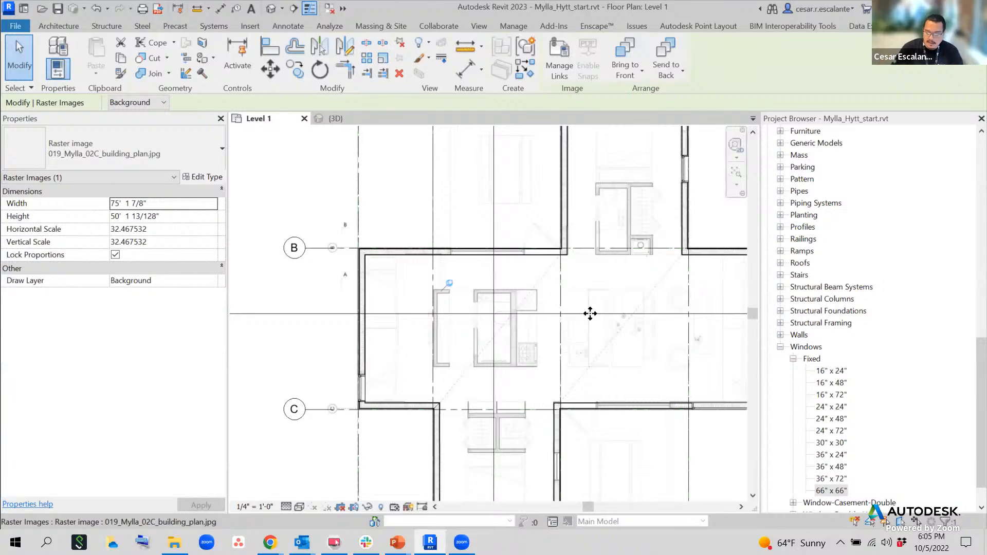
pyautogui.scroll(-3, 339, 295)
pyautogui.scroll(-1, 546, 337)
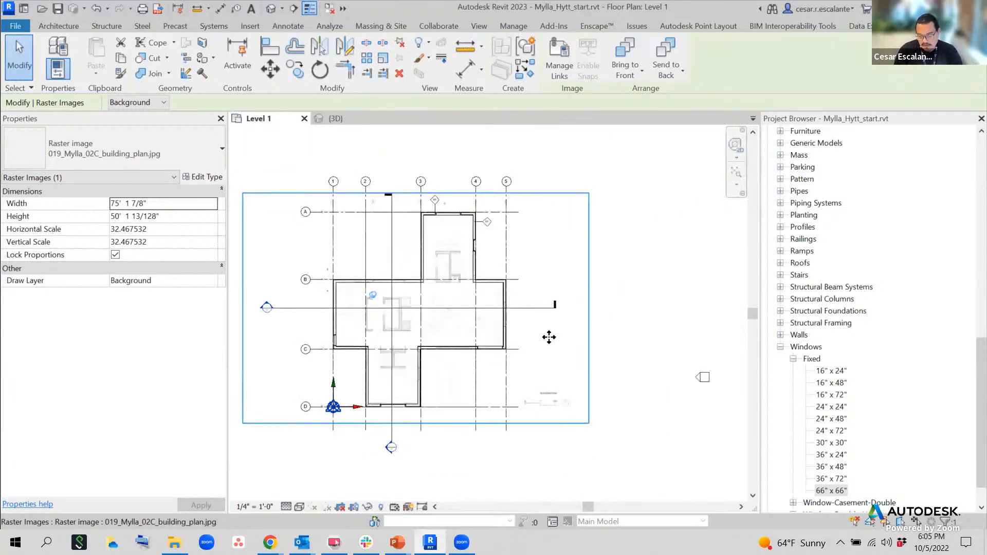
pyautogui.scroll(4, 549, 338)
pyautogui.press('Escape')
pyautogui.scroll(2, 488, 341)
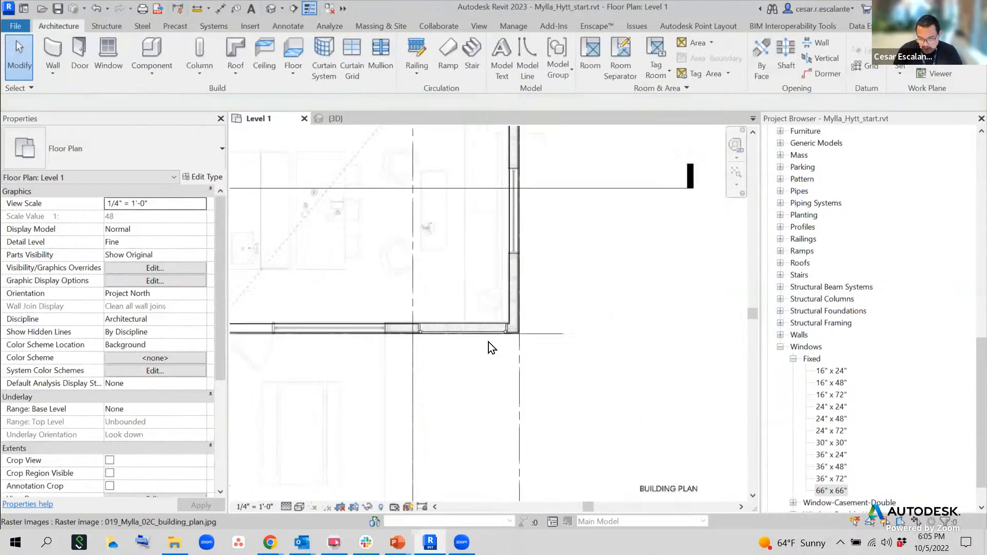
pyautogui.click(491, 332)
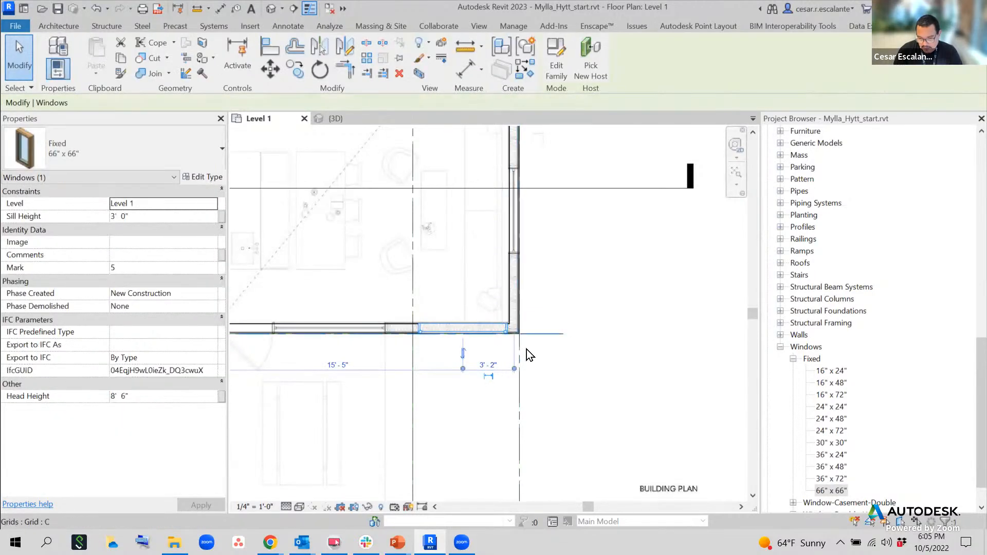
pyautogui.click(160, 217)
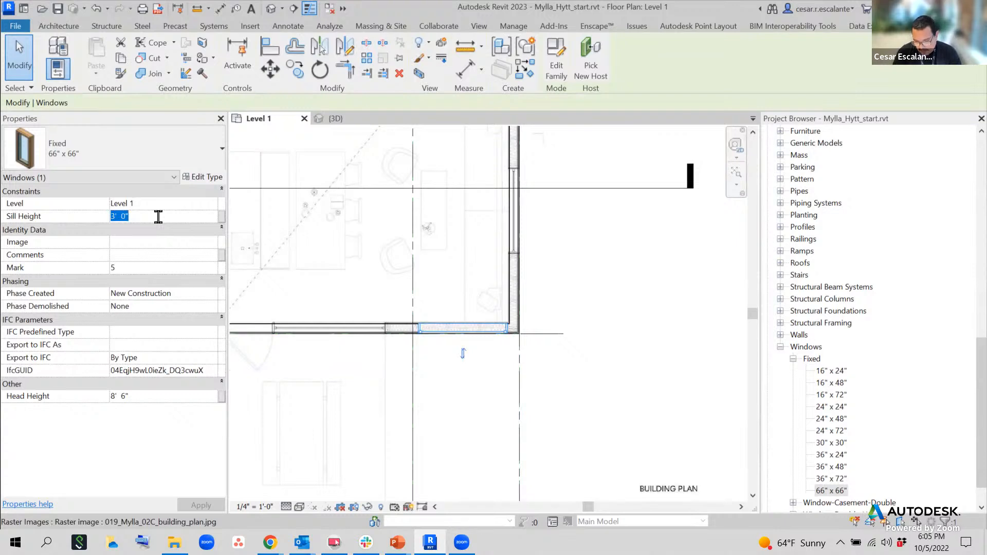
# Set the sill height of the selected 66" x 66" fixed window on Level 1 to 9' 4".
pyautogui.write('9 4')
pyautogui.press('Return')
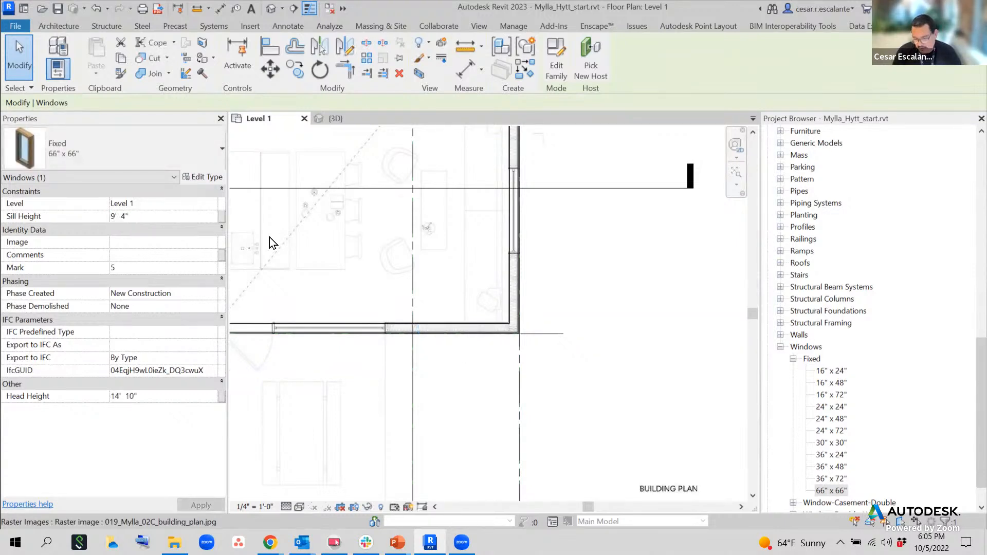
pyautogui.scroll(-3, 621, 310)
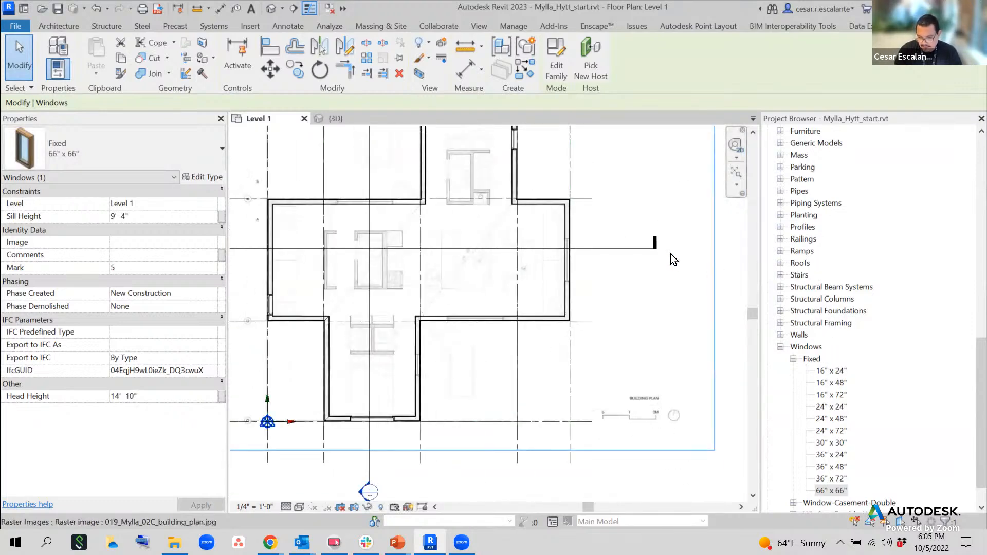
# Open the South building elevation and inspect the facade between the grid lines.
pyautogui.moveTo(980, 411); pyautogui.dragTo(981, 208)
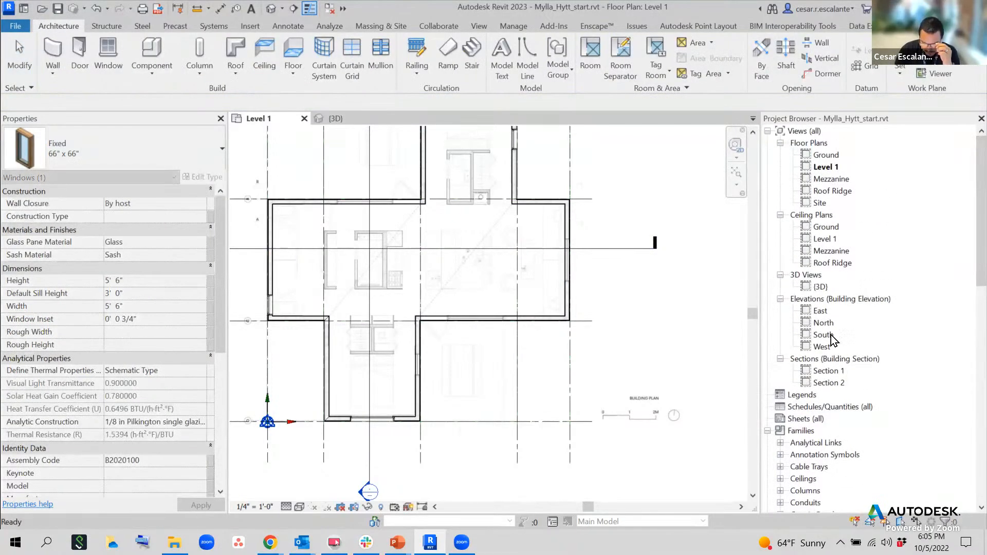
pyautogui.doubleClick(822, 335)
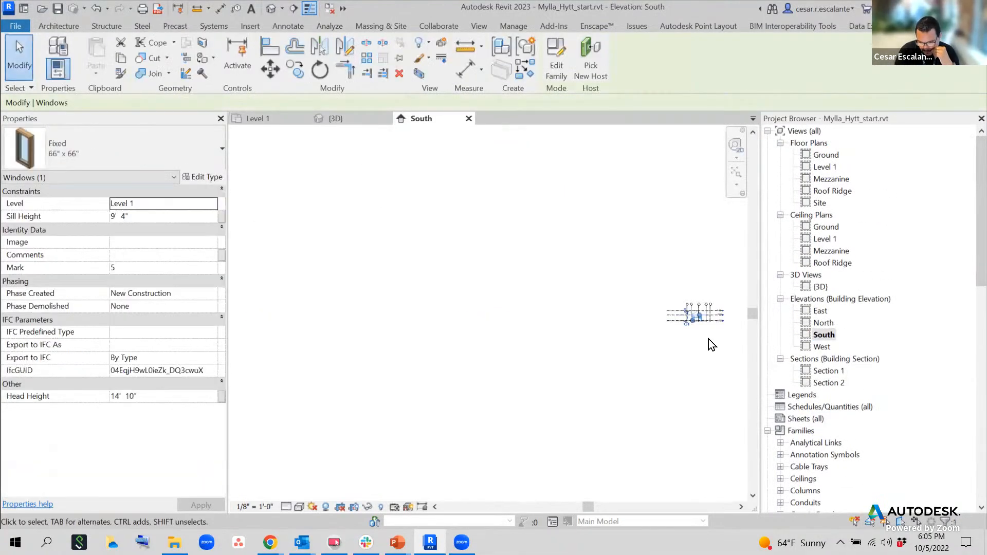
pyautogui.scroll(5, 709, 336)
pyautogui.click(688, 380)
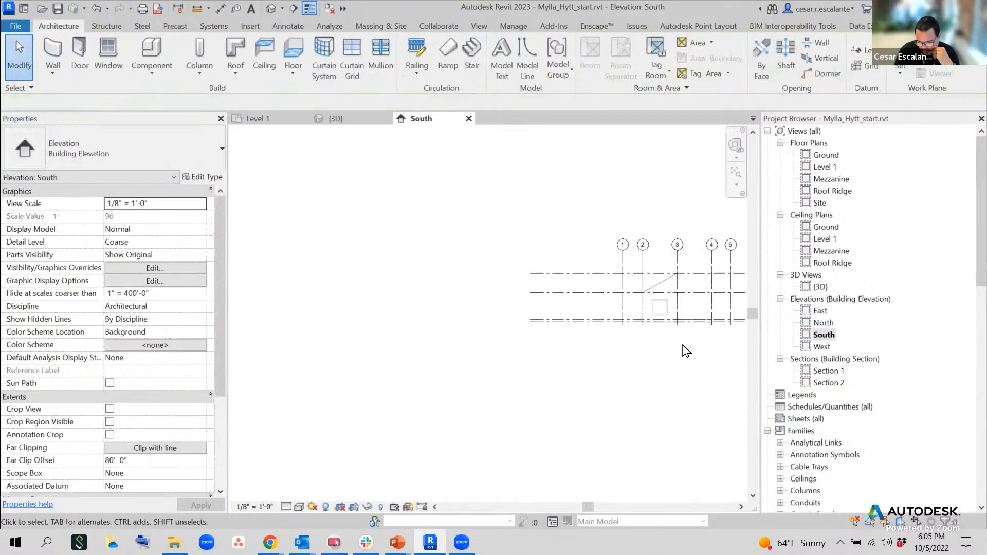
pyautogui.scroll(2, 671, 326)
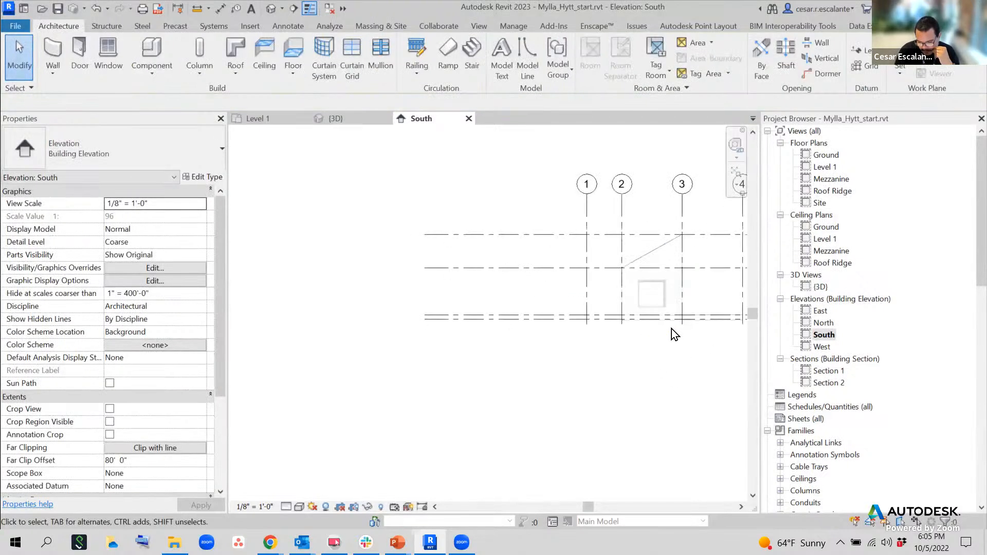
# Open the North building elevation and examine the window placement on the facade, especially the raised window between grids 1 and 2.
pyautogui.doubleClick(824, 323)
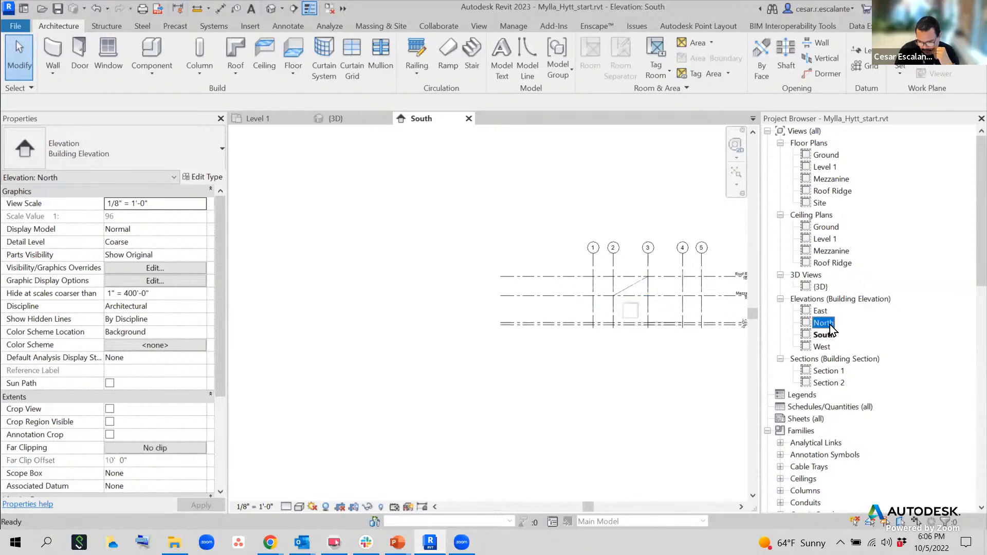
pyautogui.scroll(2, 509, 386)
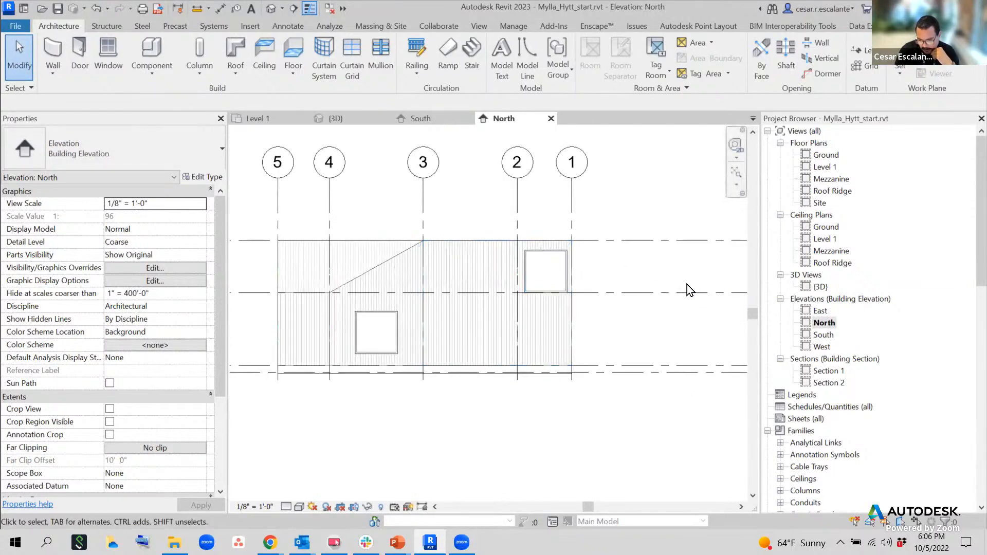
pyautogui.scroll(-2, 566, 375)
pyautogui.scroll(2, 495, 292)
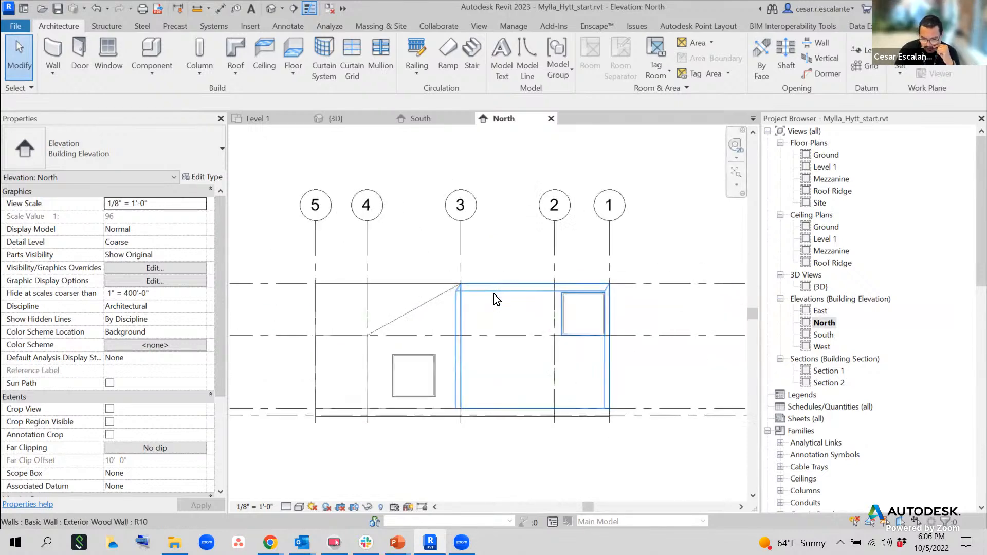
pyautogui.scroll(1, 493, 294)
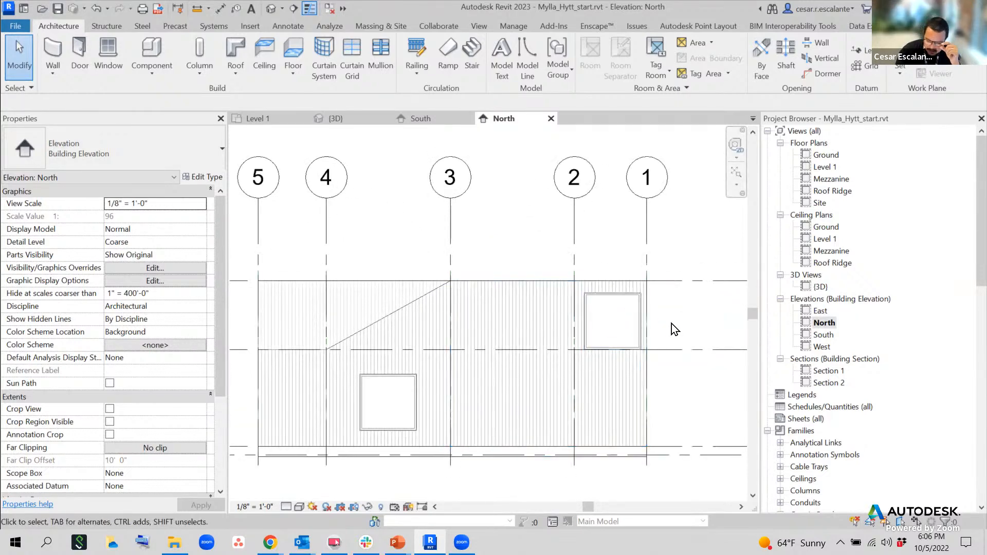
pyautogui.scroll(2, 656, 329)
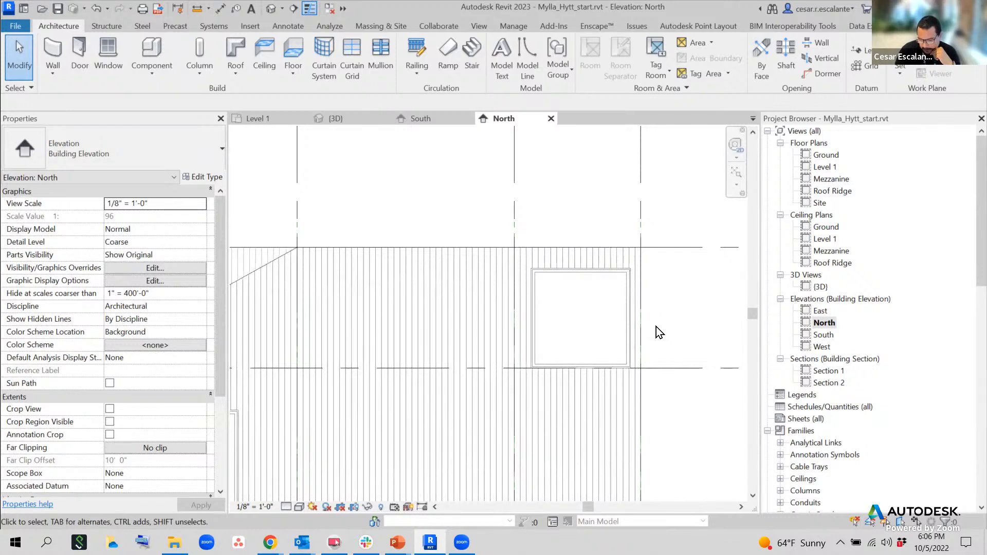
pyautogui.scroll(-2, 656, 329)
# Recheck the South elevation and return to the Level 1 floor plan showing the whole building.
pyautogui.doubleClick(824, 335)
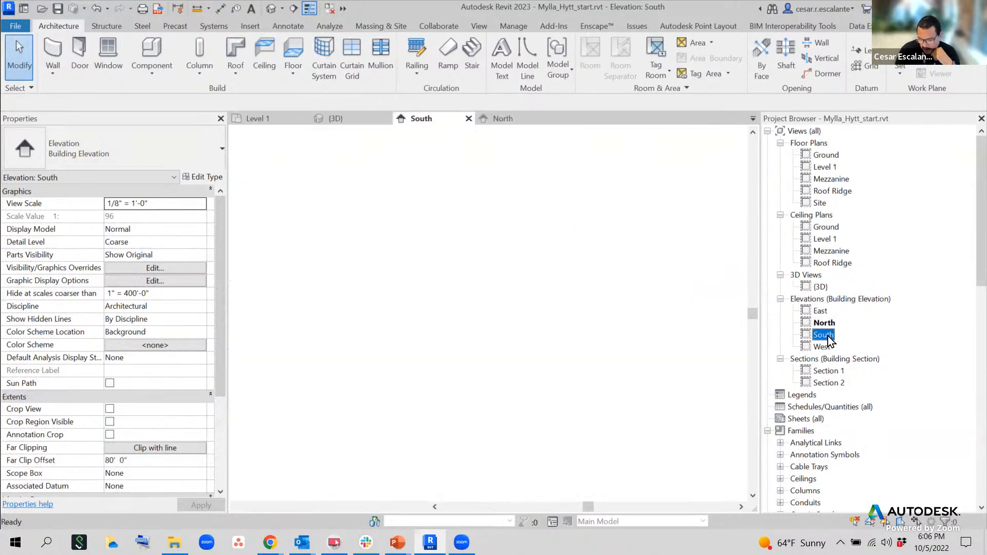
pyautogui.scroll(2, 560, 346)
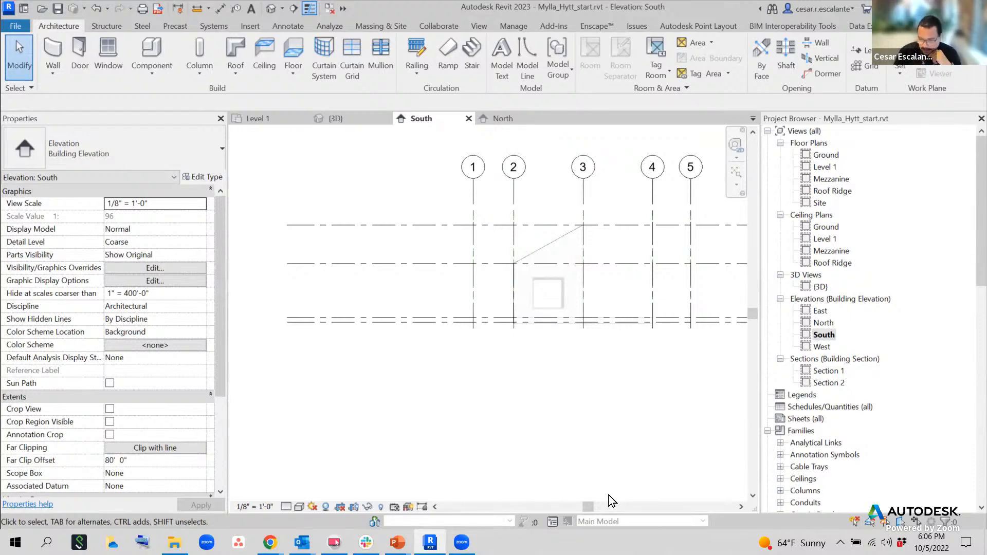
pyautogui.doubleClick(823, 167)
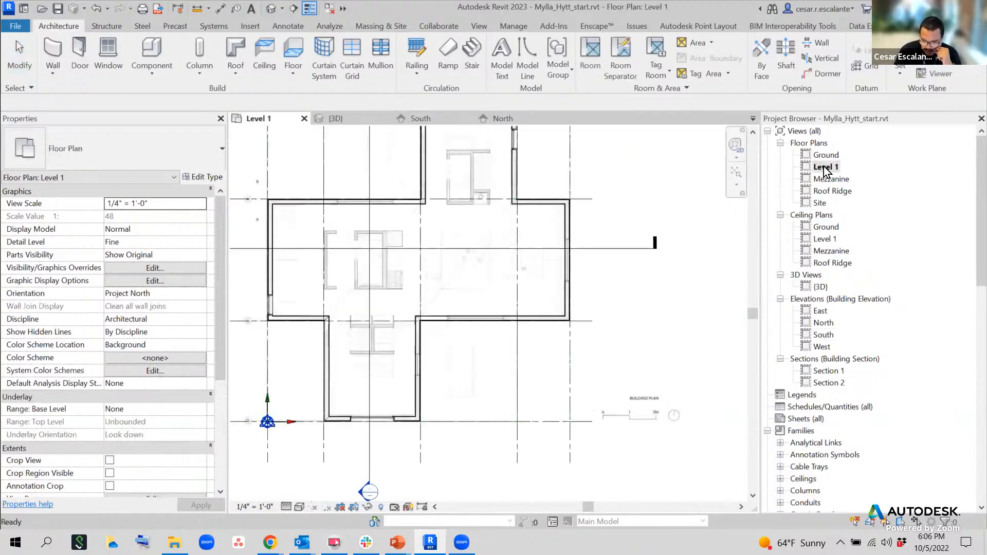
pyautogui.scroll(-2, 641, 247)
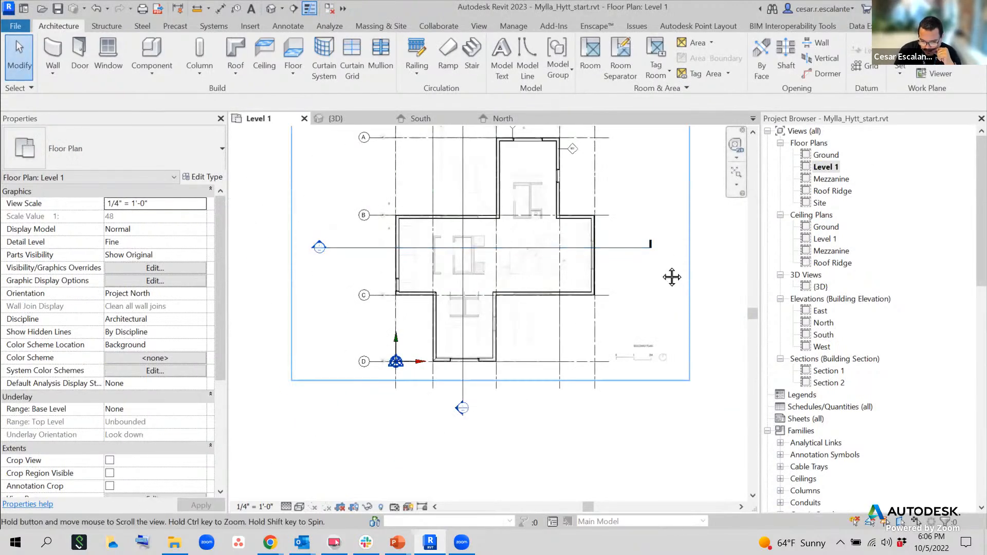
pyautogui.moveTo(672, 277); pyautogui.dragTo(662, 284, button='middle')
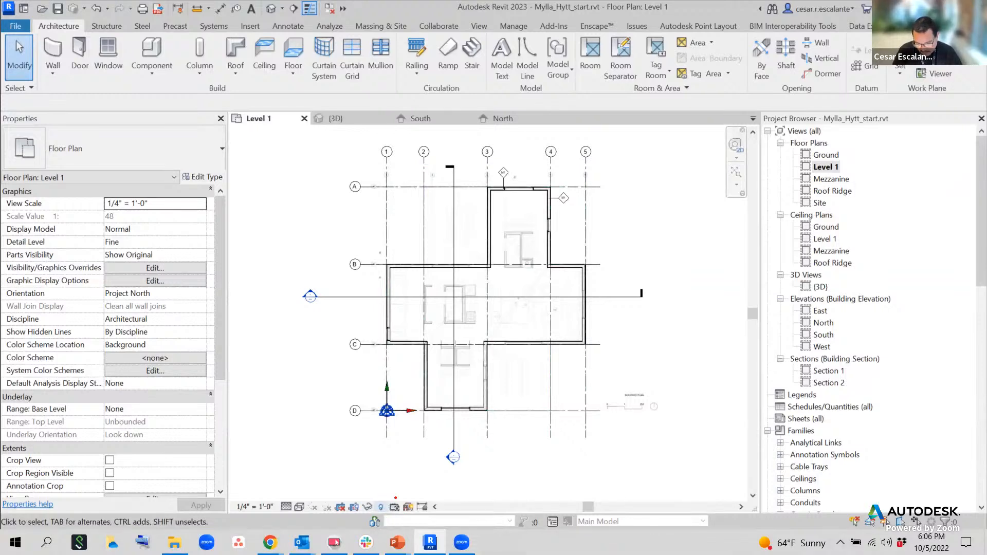
# Check the Level 1 plan for hidden elements and view its Visibility/Graphic Overrides.
pyautogui.moveTo(386, 498)
pyautogui.mouseDown()
pyautogui.moveTo(368, 513)
pyautogui.moveTo(395, 509)
pyautogui.moveTo(389, 497)
pyautogui.mouseUp()
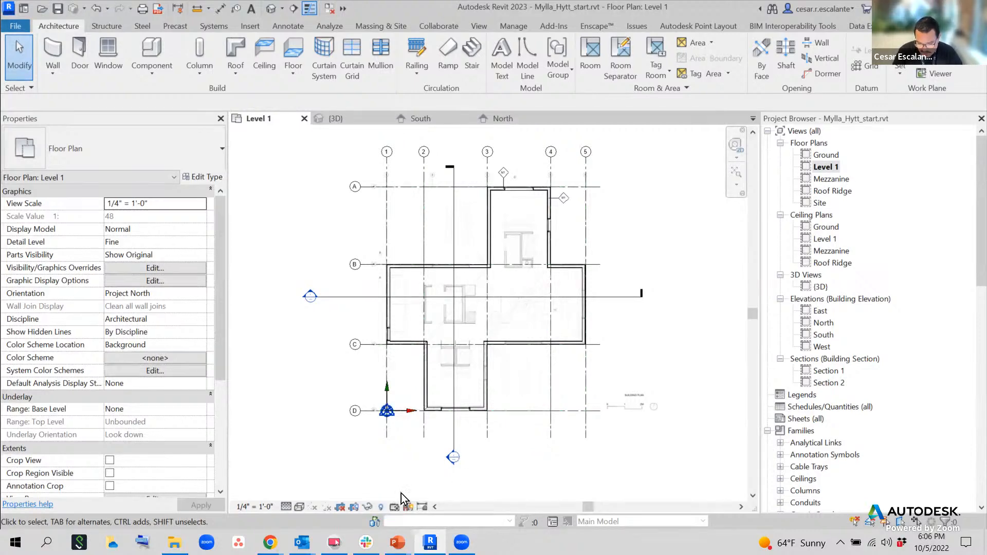
pyautogui.click(382, 508)
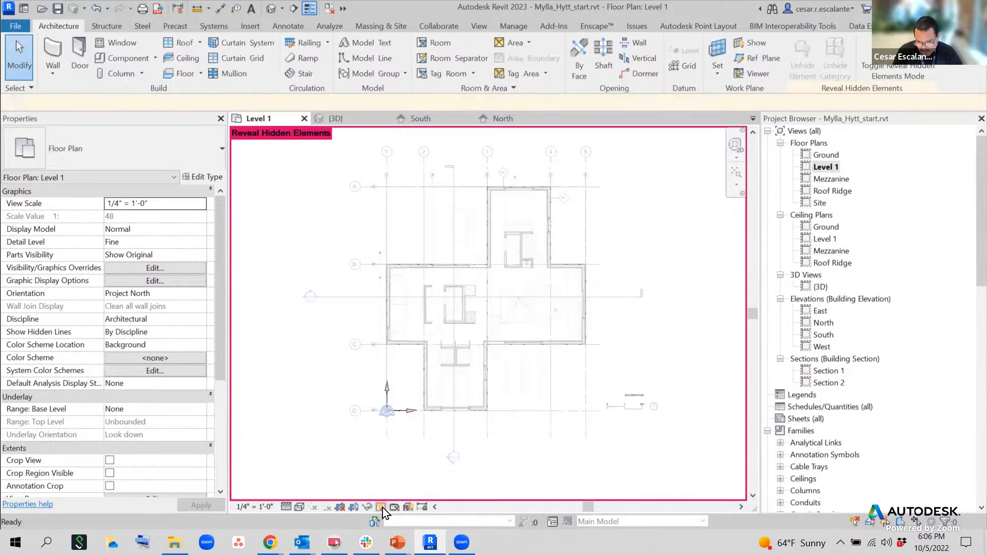
pyautogui.click(382, 507)
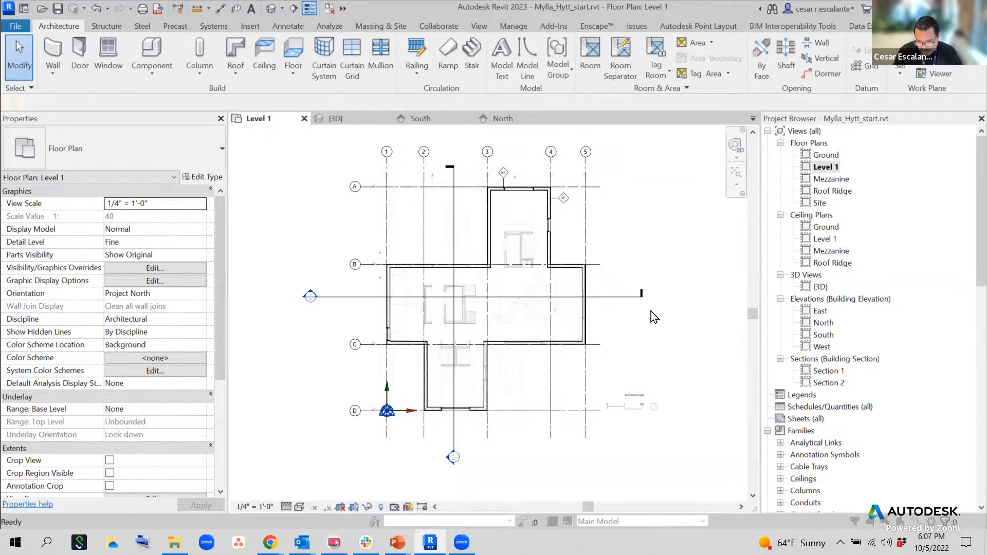
pyautogui.press('v')
pyautogui.press('g')
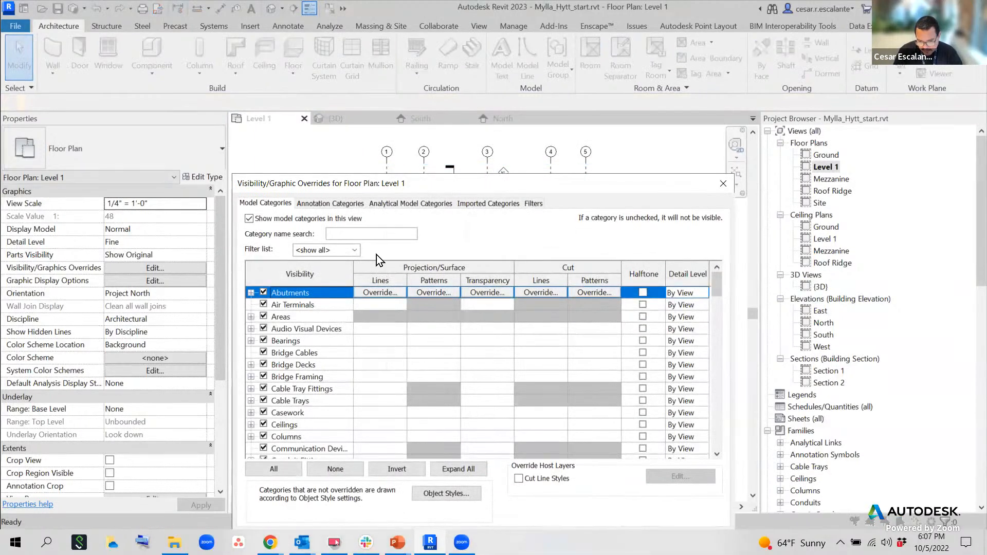
pyautogui.click(713, 186)
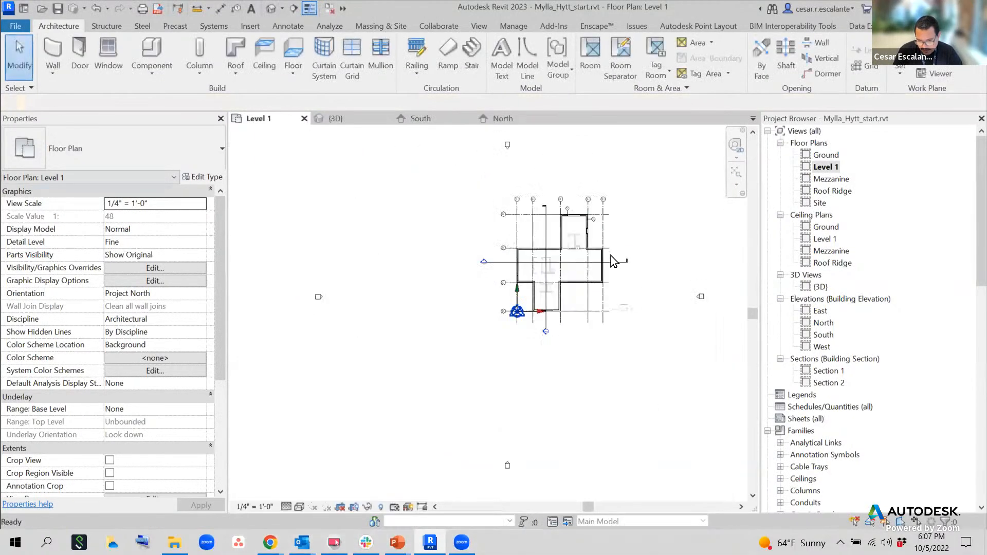
# Inspect the East elevation marker on the Level 1 plan, selecting its square body and its view arrow separately.
pyautogui.scroll(-3, 529, 419)
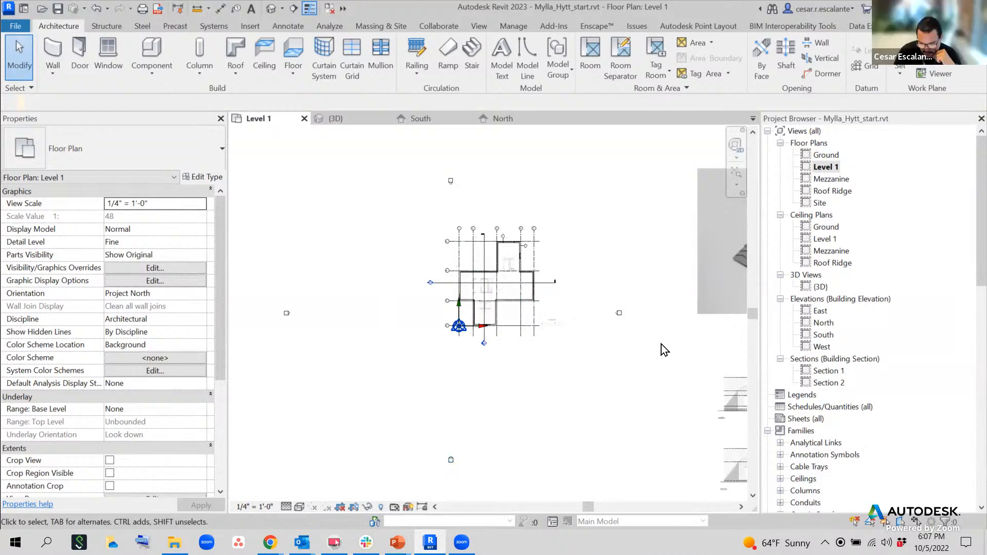
pyautogui.scroll(6, 638, 308)
pyautogui.scroll(3, 563, 353)
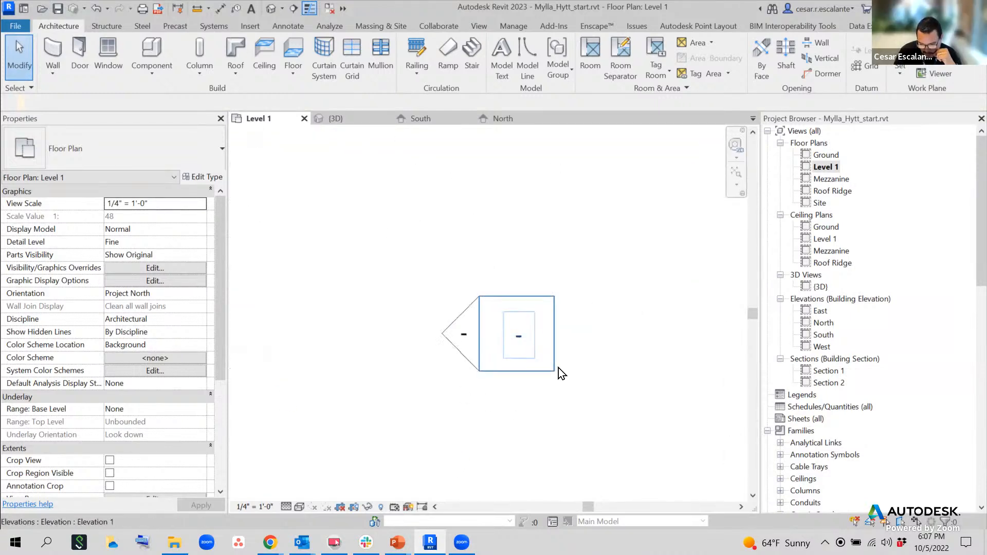
pyautogui.click(556, 352)
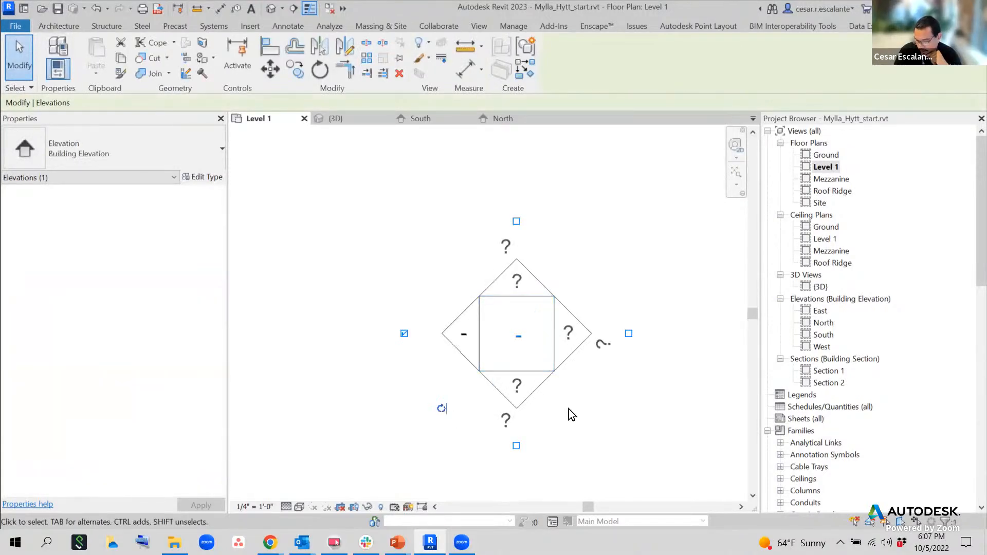
pyautogui.click(617, 440)
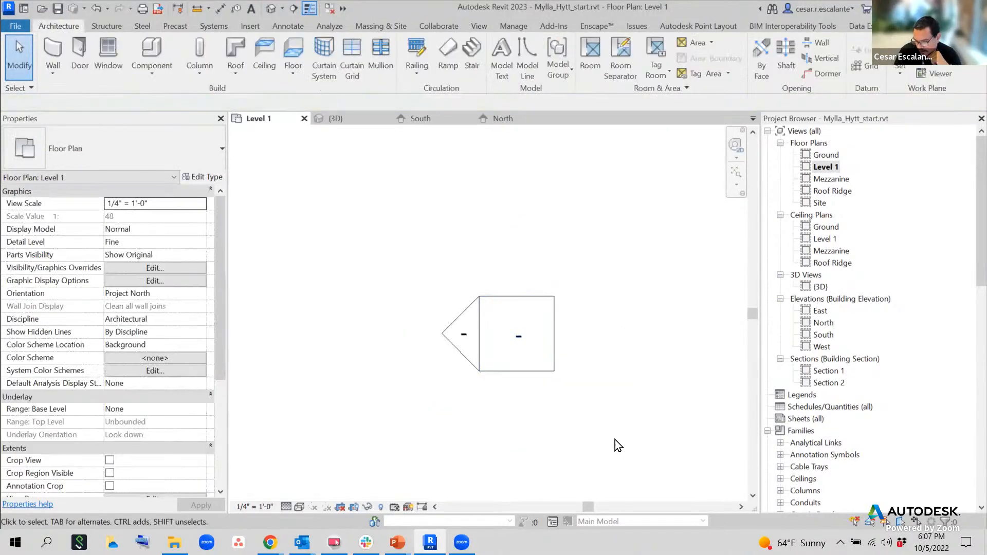
pyautogui.click(457, 350)
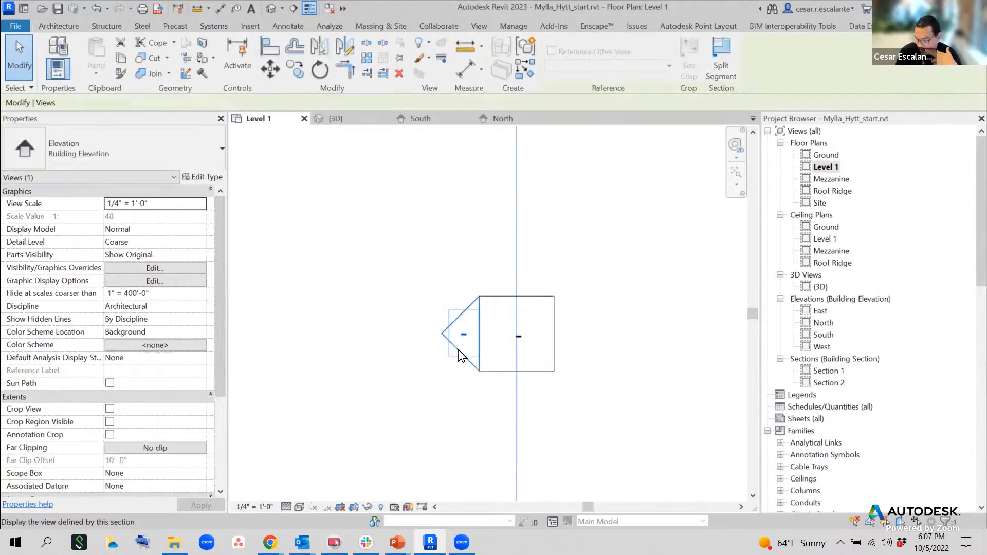
pyautogui.click(601, 325)
# View the East elevation from its marker arrow on the plan and close that view again.
pyautogui.scroll(-1, 647, 314)
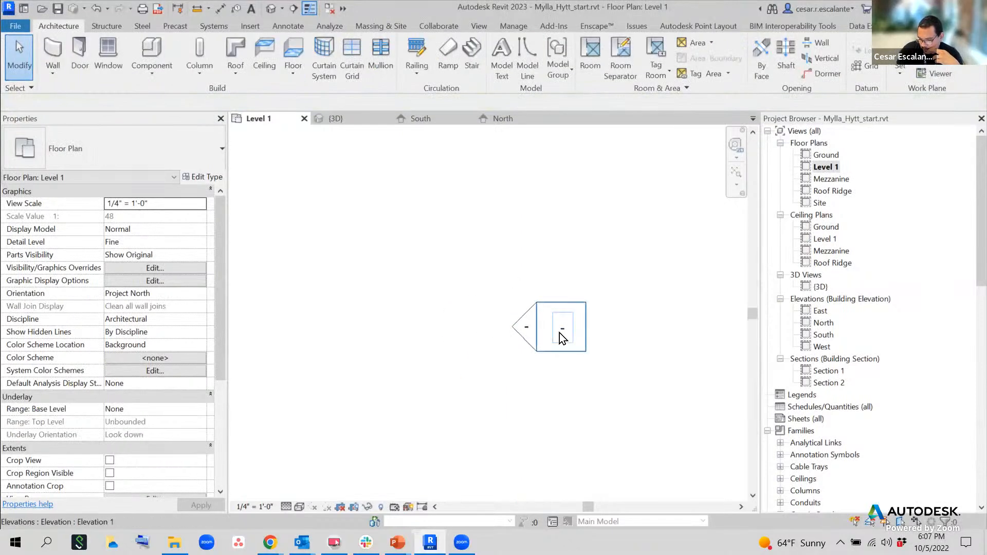
pyautogui.scroll(-1, 593, 344)
pyautogui.scroll(2, 558, 346)
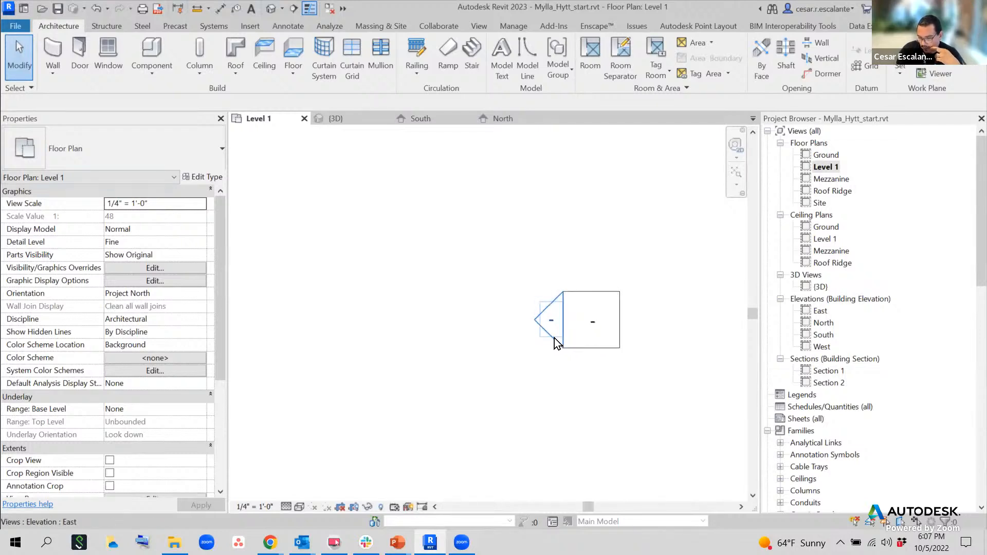
pyautogui.doubleClick(554, 338)
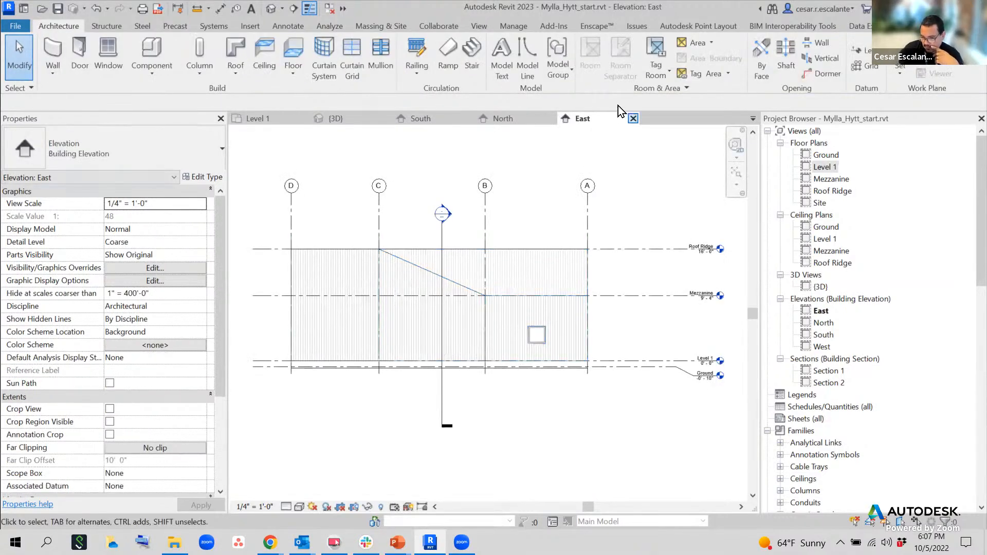
pyautogui.click(633, 118)
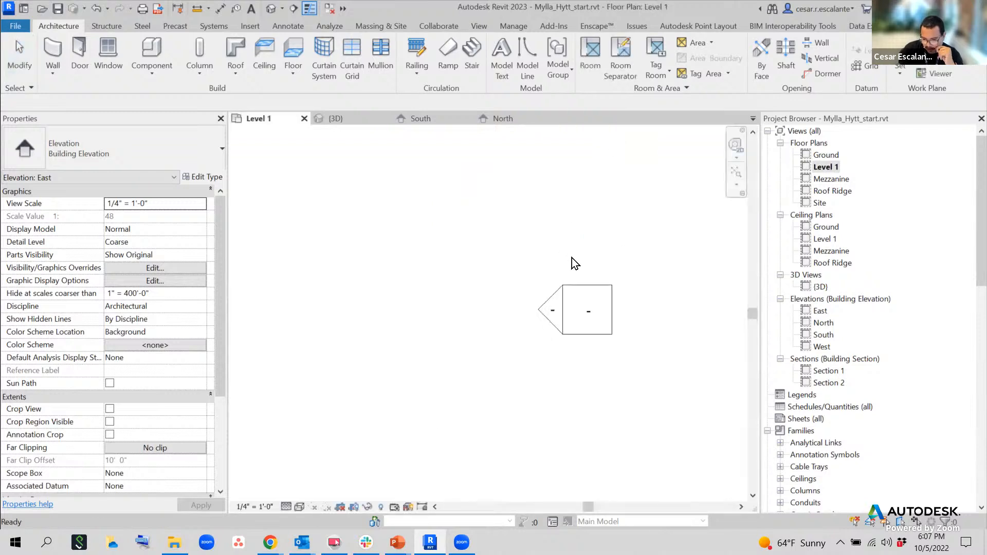
# Move the East elevation marker closer to the building, just beyond the edge of the plan image.
pyautogui.scroll(2, 575, 303)
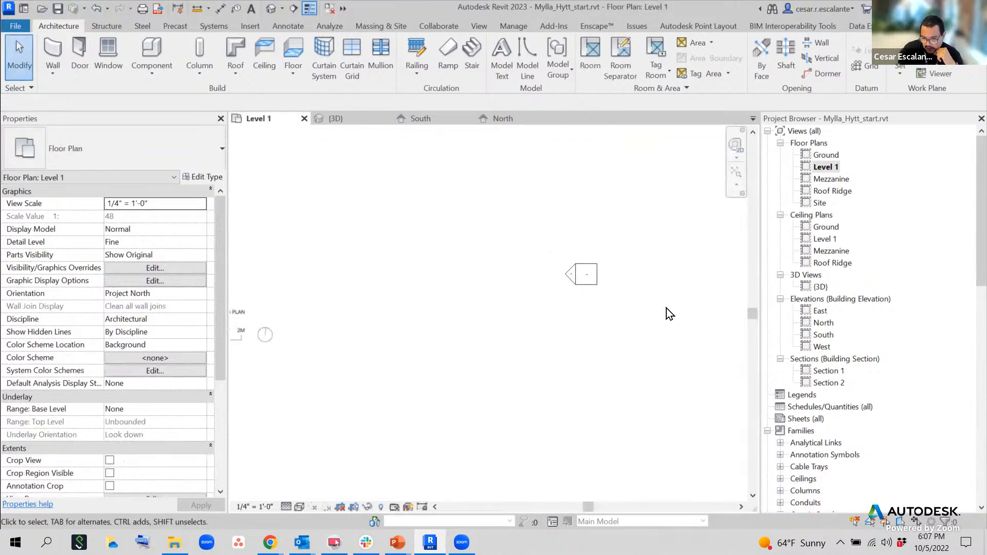
pyautogui.scroll(-1, 653, 306)
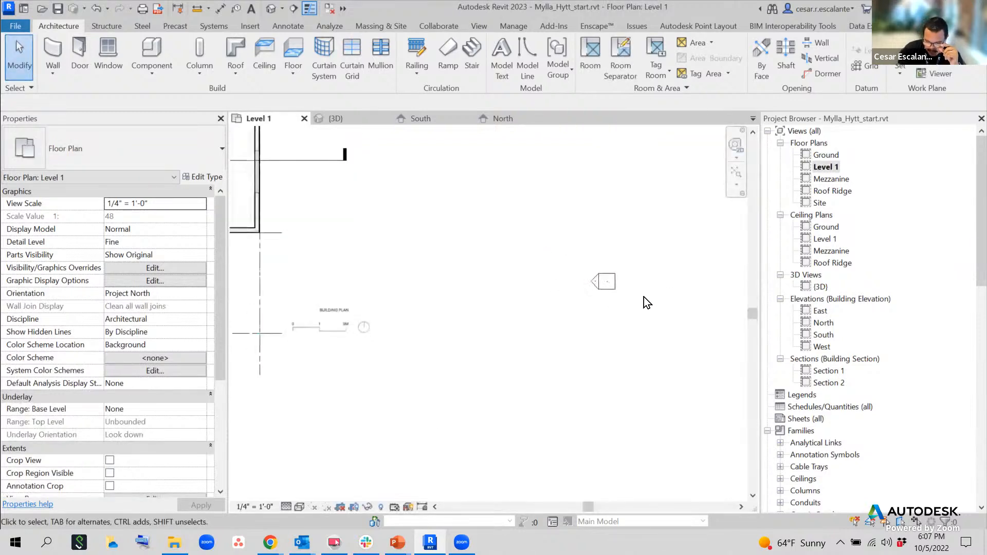
pyautogui.click(613, 282)
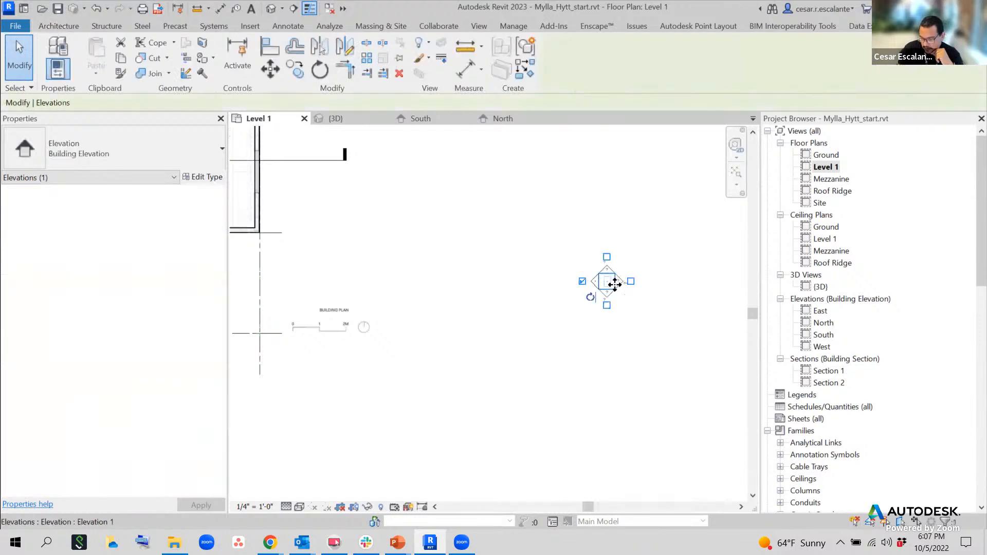
pyautogui.moveTo(615, 282); pyautogui.dragTo(431, 211)
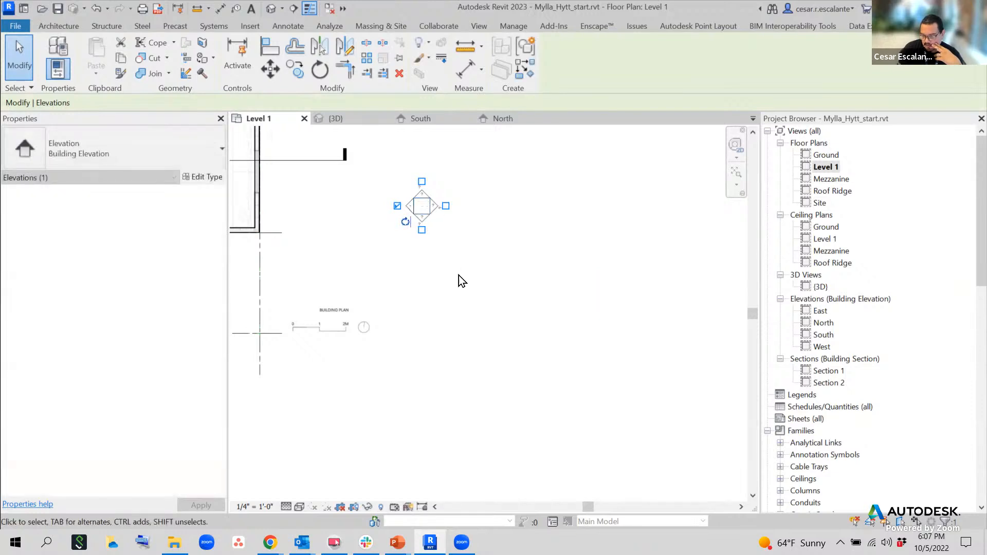
pyautogui.click(491, 319)
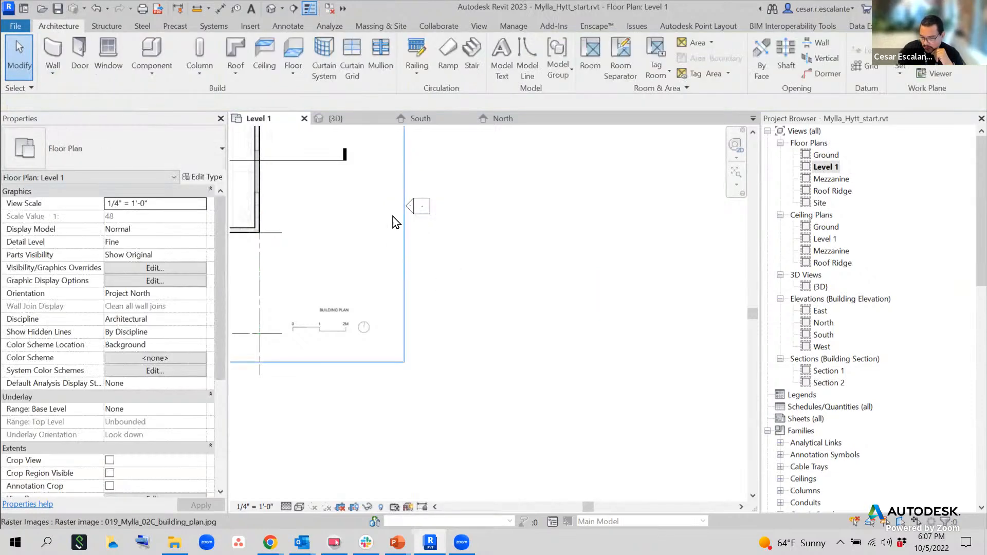
# Check the East elevation's view line by selecting its arrow, and undo the move of the marker body.
pyautogui.click(409, 208)
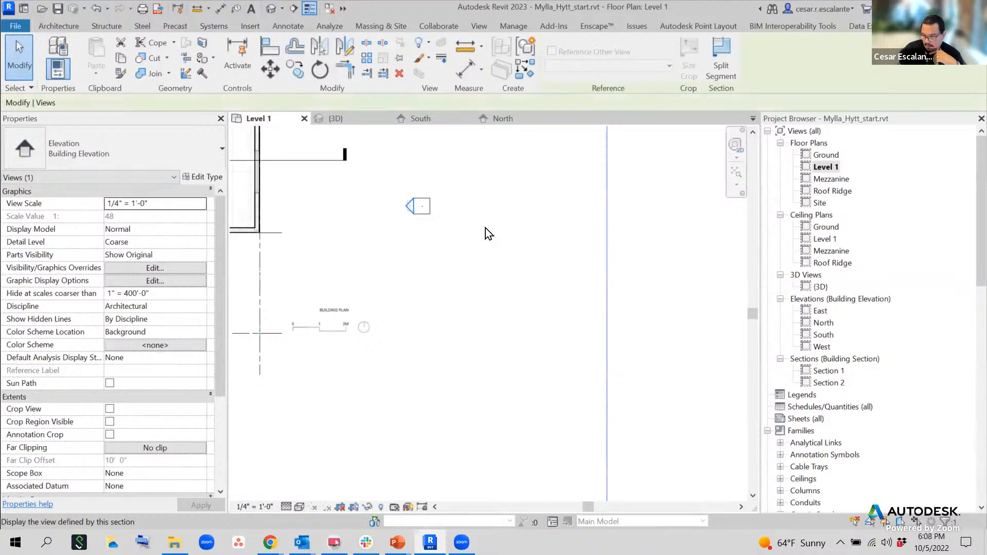
pyautogui.scroll(-3, 603, 347)
pyautogui.scroll(-2, 709, 402)
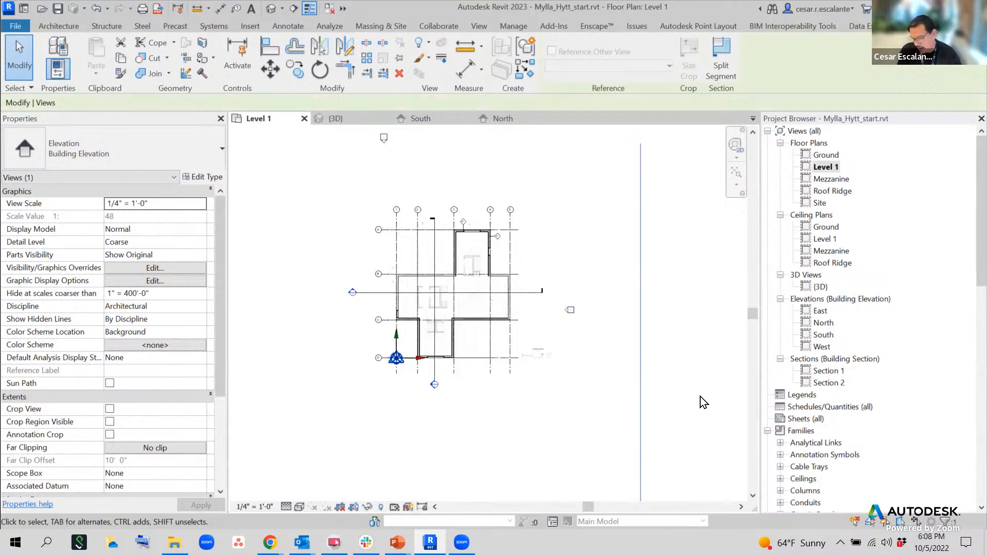
pyautogui.click(97, 15)
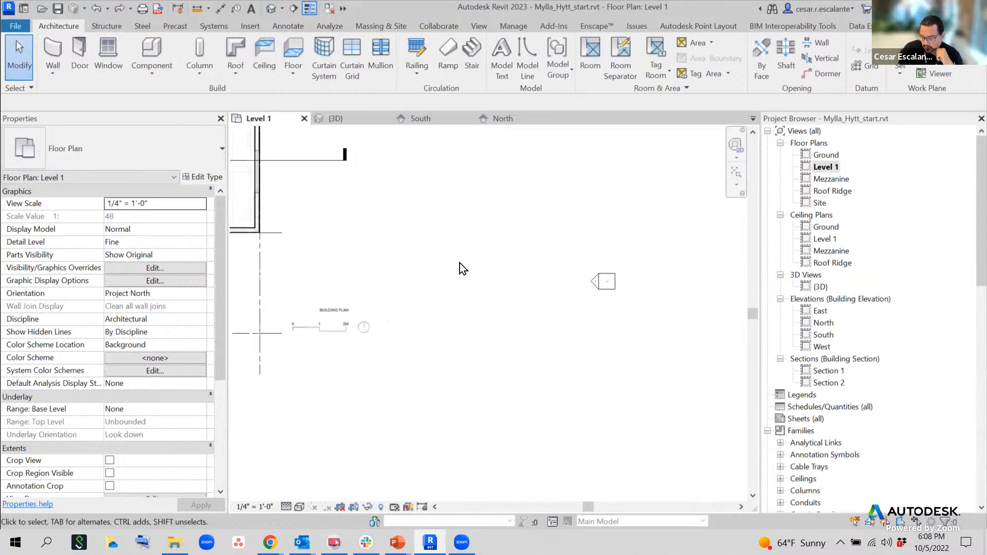
# Select the East elevation marker's body and arrow together and move them in line with the horizontal section line, just beyond its end.
pyautogui.scroll(3, 600, 295)
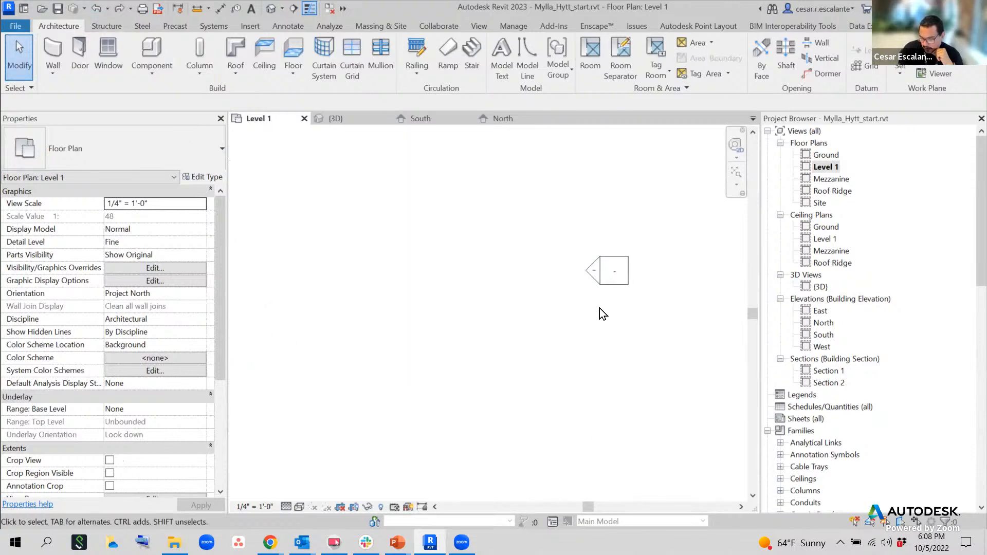
pyautogui.moveTo(537, 213); pyautogui.dragTo(662, 317)
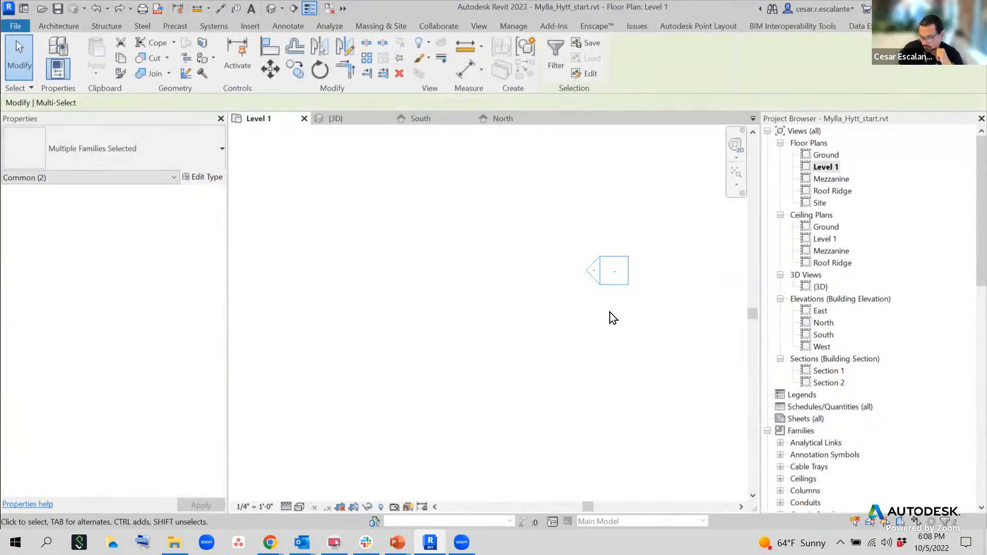
pyautogui.scroll(-4, 611, 311)
pyautogui.moveTo(661, 348); pyautogui.dragTo(720, 396, button='middle')
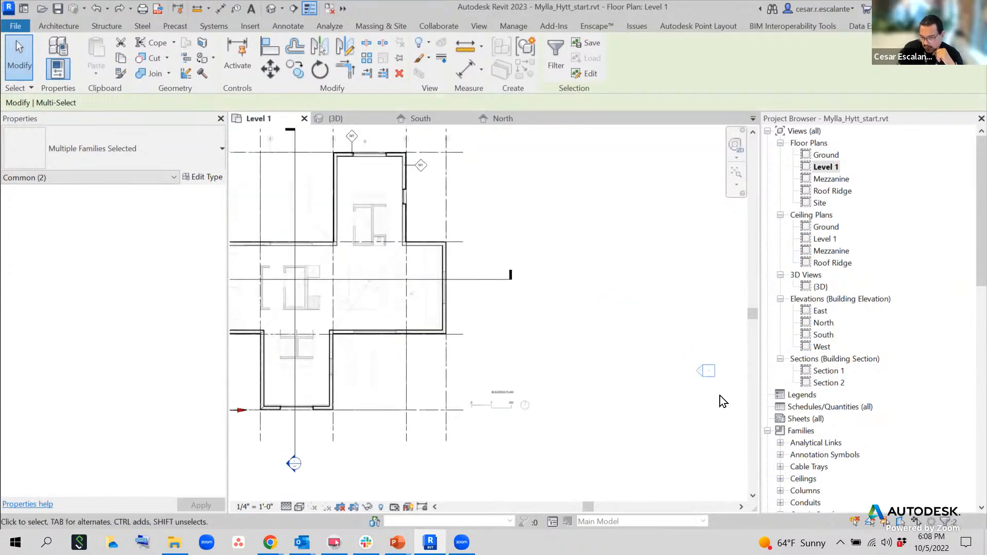
pyautogui.moveTo(707, 370)
pyautogui.mouseDown()
pyautogui.moveTo(608, 302)
pyautogui.moveTo(552, 279)
pyautogui.mouseUp()
# Select the North elevation marker's body and arrow together and check which element categories the selection contains.
pyautogui.scroll(-2, 609, 390)
pyautogui.moveTo(588, 347); pyautogui.dragTo(681, 421, button='middle')
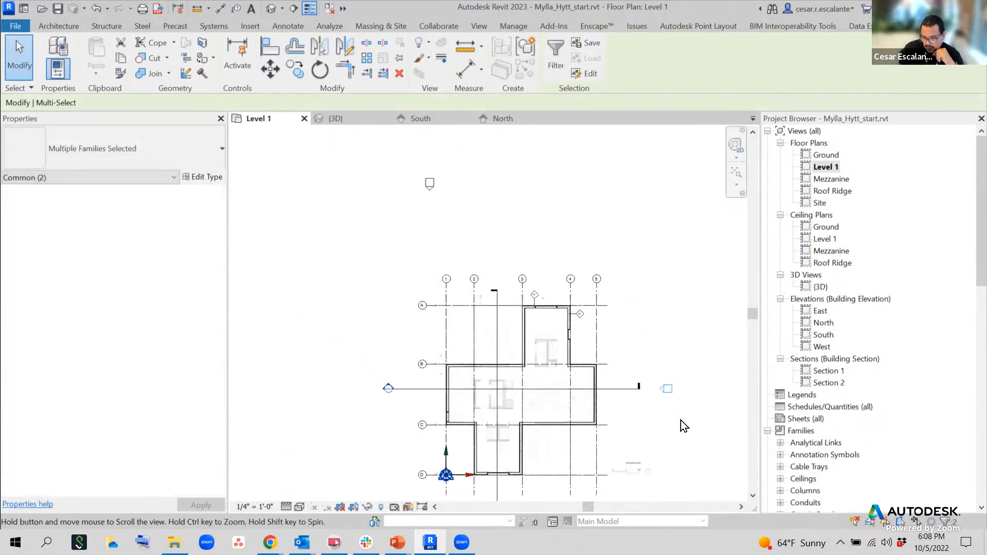
pyautogui.moveTo(400, 156); pyautogui.dragTo(469, 210)
pyautogui.scroll(4, 428, 181)
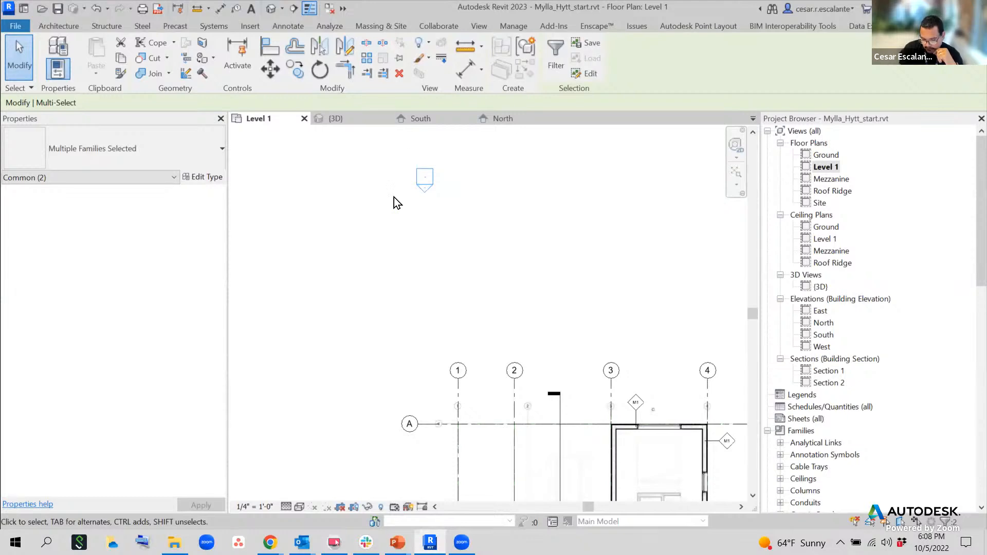
pyautogui.click(150, 178)
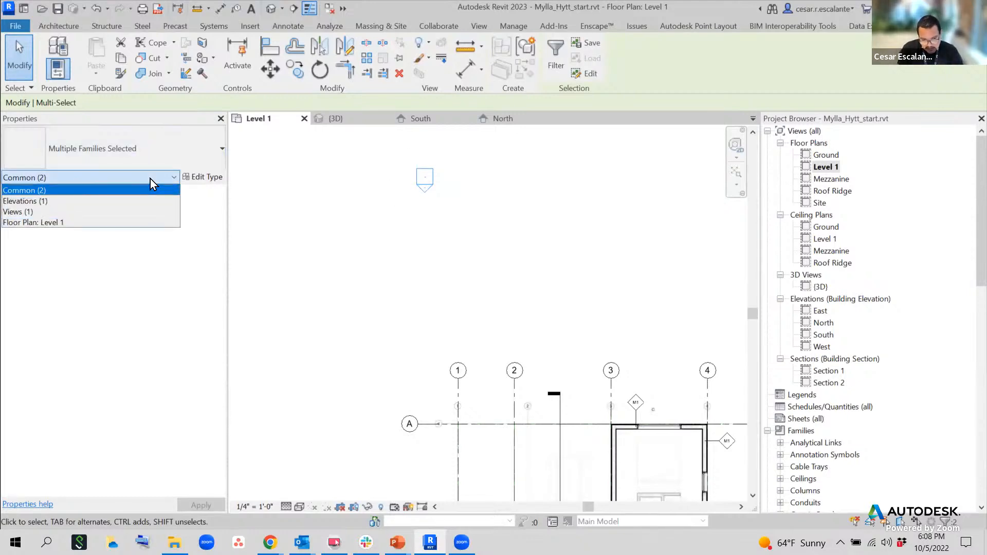
pyautogui.click(25, 223)
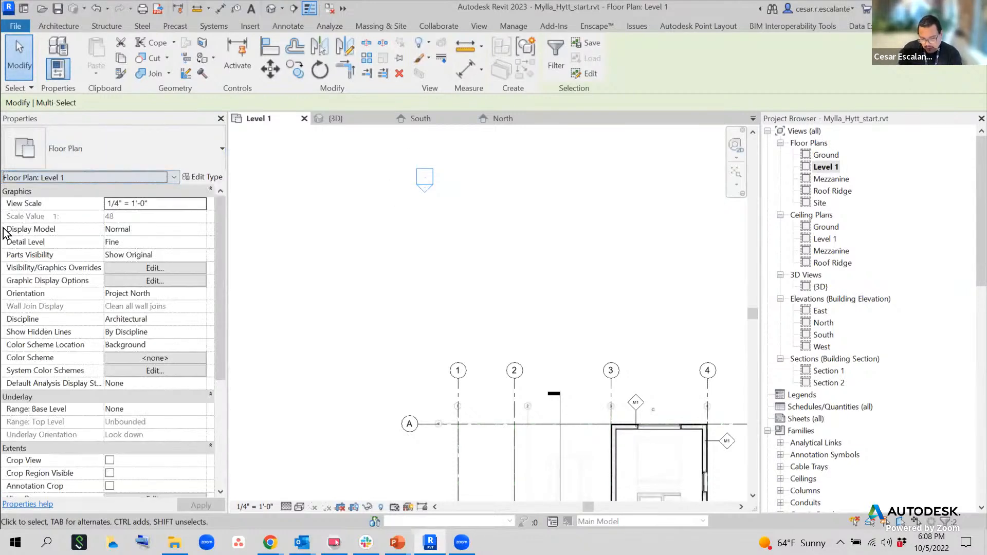
# Move the whole North elevation marker, body and arrow, to just above the building between grids 3 and 4.
pyautogui.moveTo(386, 142); pyautogui.dragTo(467, 212)
pyautogui.click(101, 178)
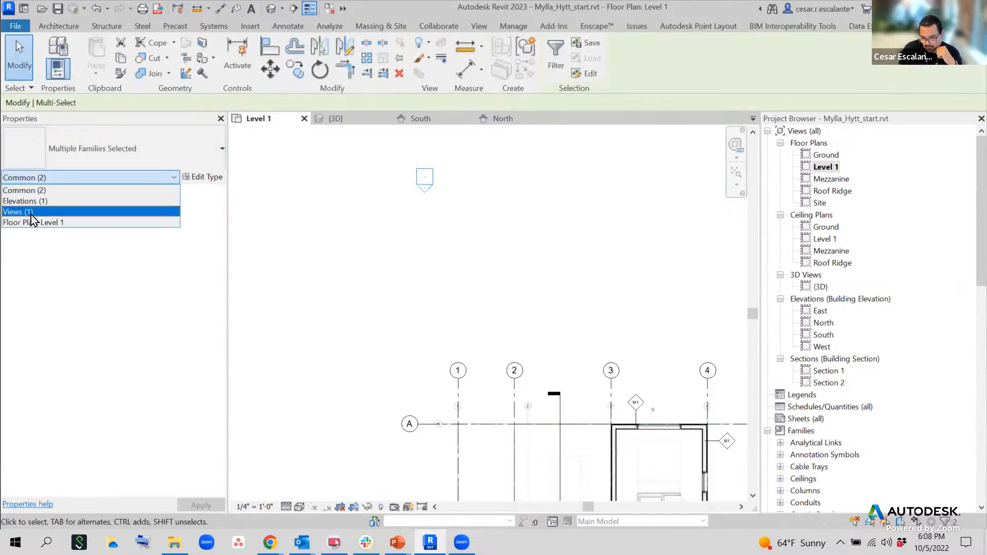
pyautogui.click(436, 177)
pyautogui.moveTo(433, 178); pyautogui.dragTo(652, 285)
pyautogui.scroll(-3, 501, 292)
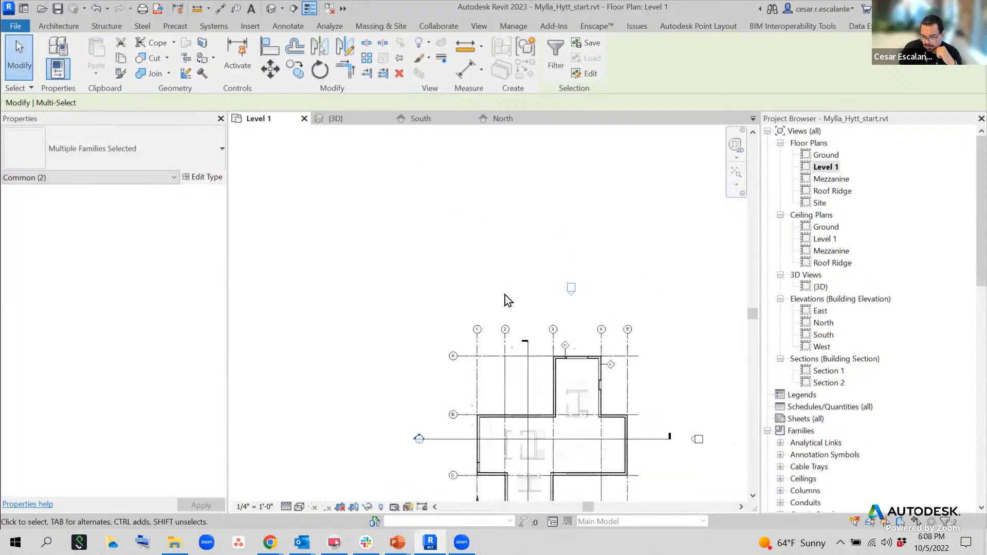
# Inspect the South elevation's view line and far clip line on the Level 1 plan, including where the clip crosses the building.
pyautogui.moveTo(611, 272); pyautogui.dragTo(531, 118, button='middle')
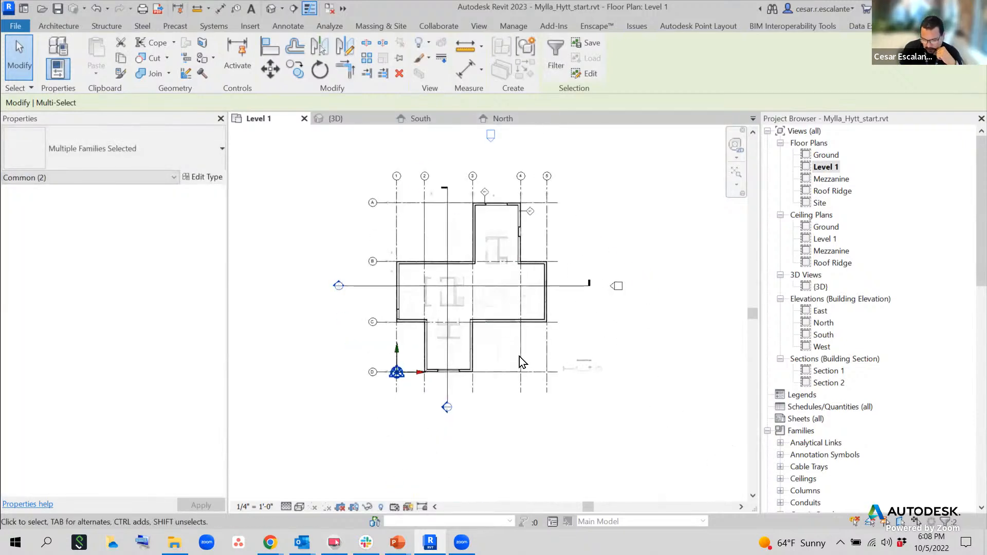
pyautogui.moveTo(532, 361); pyautogui.dragTo(566, 195, button='middle')
pyautogui.scroll(-2, 551, 220)
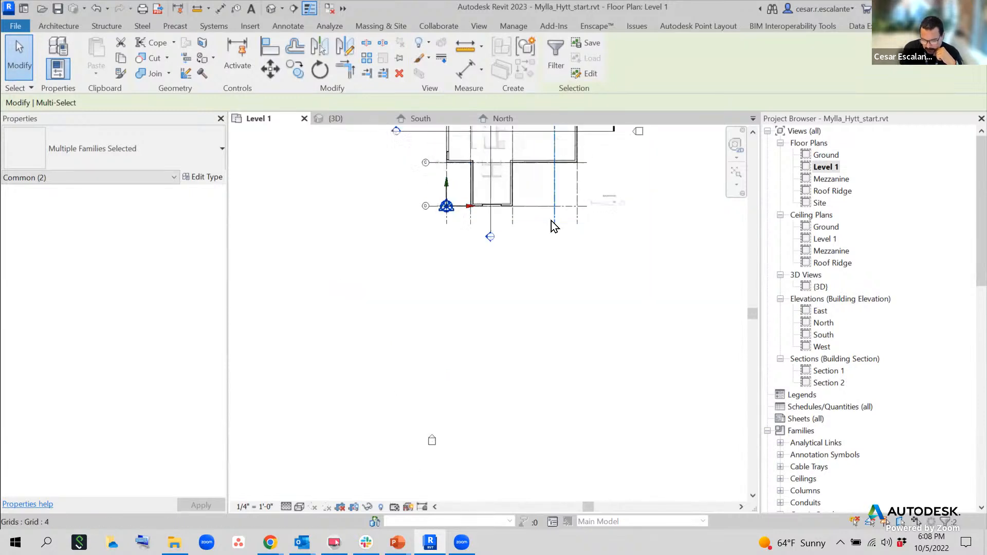
pyautogui.click(452, 411)
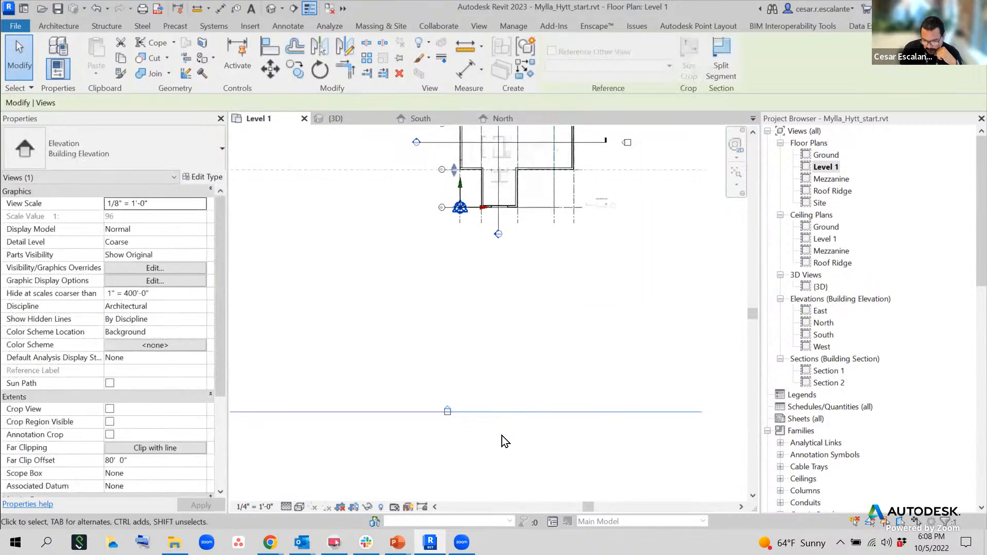
pyautogui.click(456, 452)
pyautogui.click(529, 412)
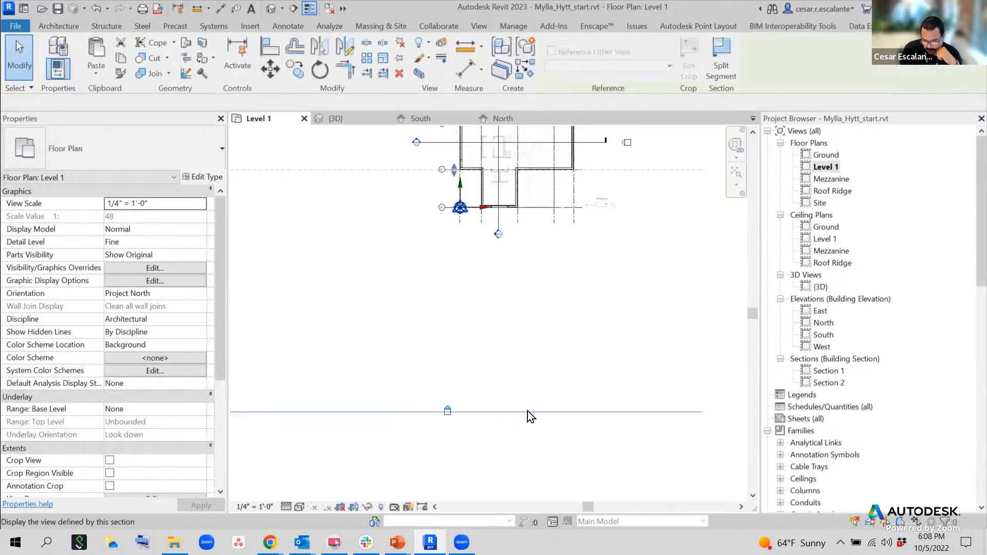
pyautogui.moveTo(546, 427); pyautogui.dragTo(554, 402, button='middle')
pyautogui.scroll(-2, 554, 402)
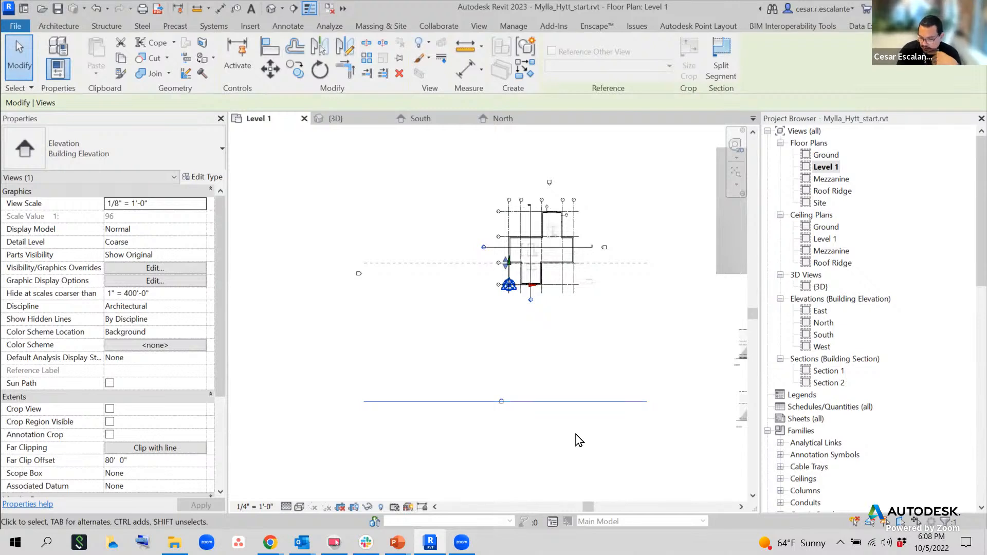
pyautogui.scroll(3, 516, 269)
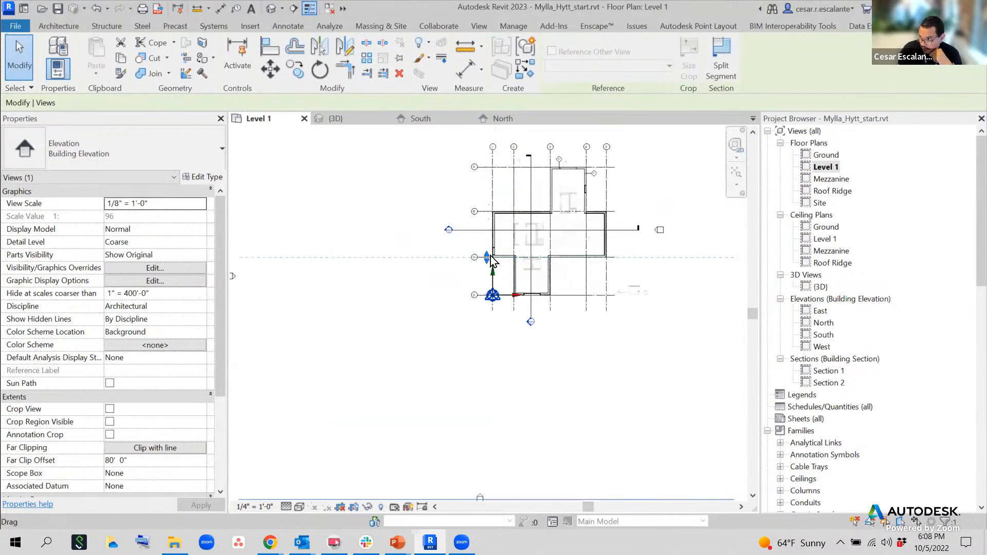
pyautogui.scroll(2, 487, 271)
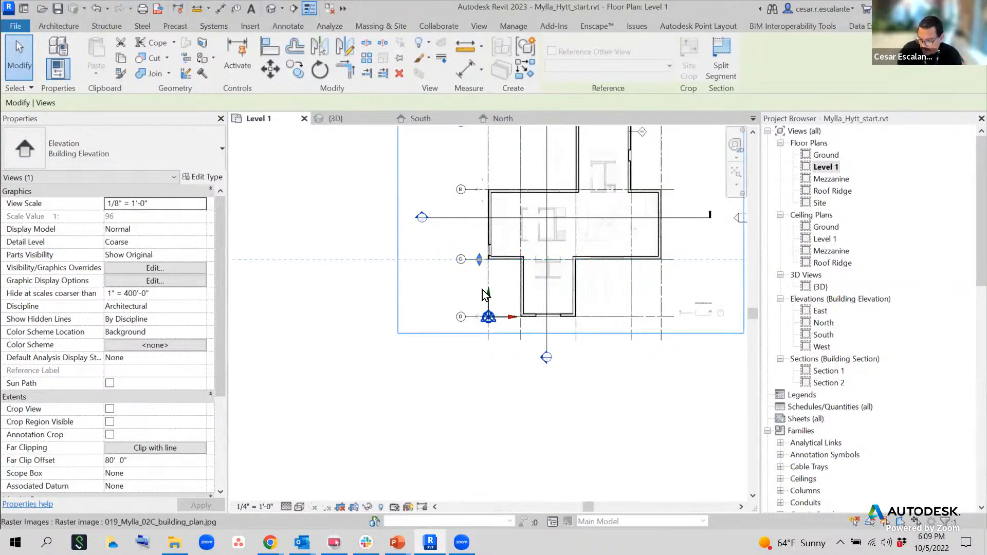
# Move the South elevation marker up below the building near grid 3, and the West marker closer to the building near the section head.
pyautogui.scroll(-3, 482, 279)
pyautogui.click(537, 402)
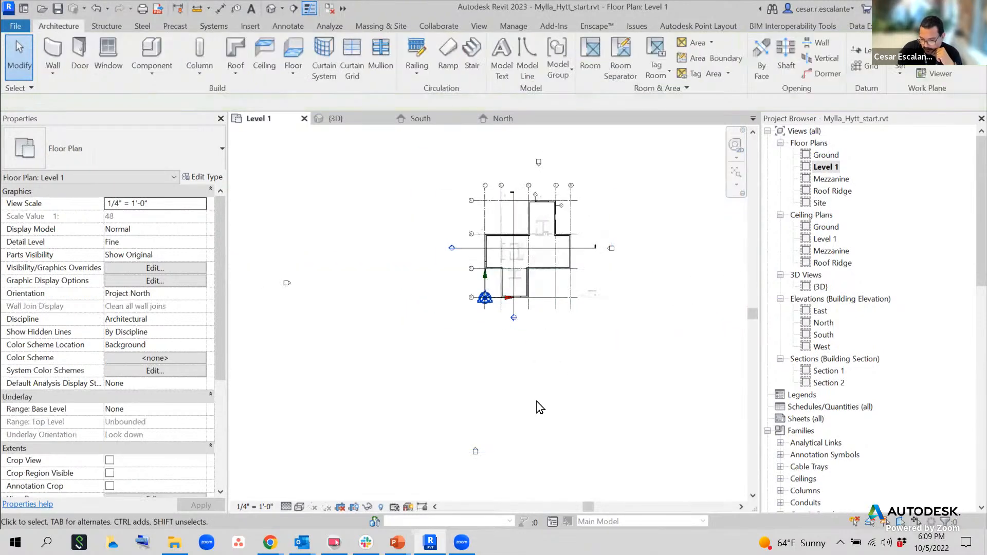
pyautogui.moveTo(524, 415)
pyautogui.mouseDown()
pyautogui.moveTo(453, 476)
pyautogui.moveTo(542, 333)
pyautogui.moveTo(529, 336)
pyautogui.mouseUp()
pyautogui.moveTo(333, 258)
pyautogui.mouseDown()
pyautogui.moveTo(271, 309)
pyautogui.moveTo(352, 256)
pyautogui.moveTo(430, 246)
pyautogui.mouseUp()
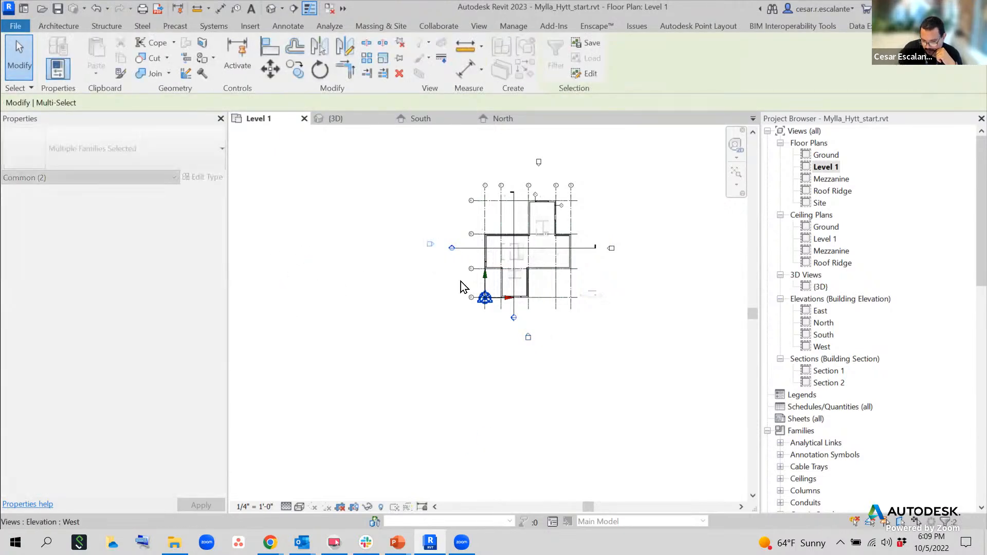
# View the South elevation from its marker arrow and return to the Level 1 plan.
pyautogui.scroll(4, 586, 338)
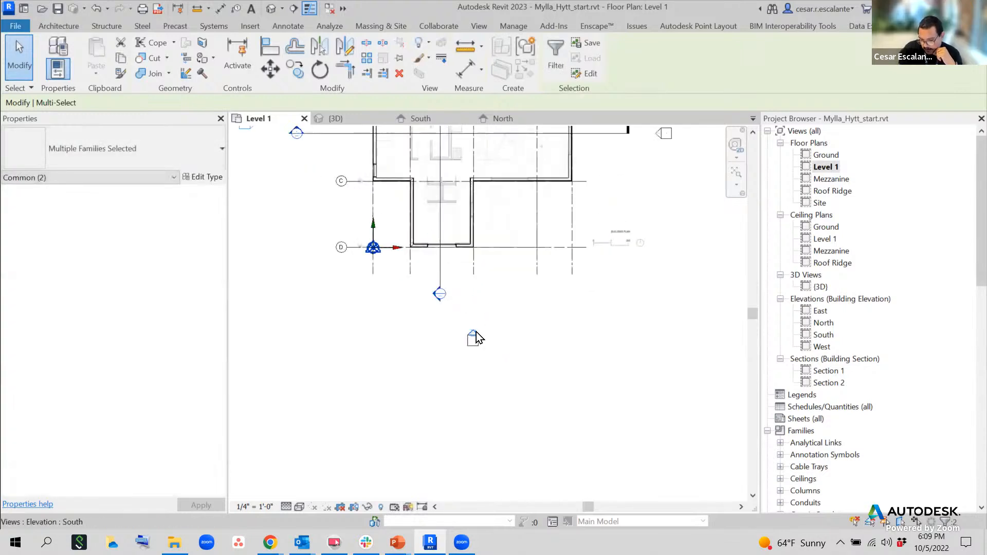
pyautogui.scroll(2, 476, 332)
pyautogui.doubleClick(476, 332)
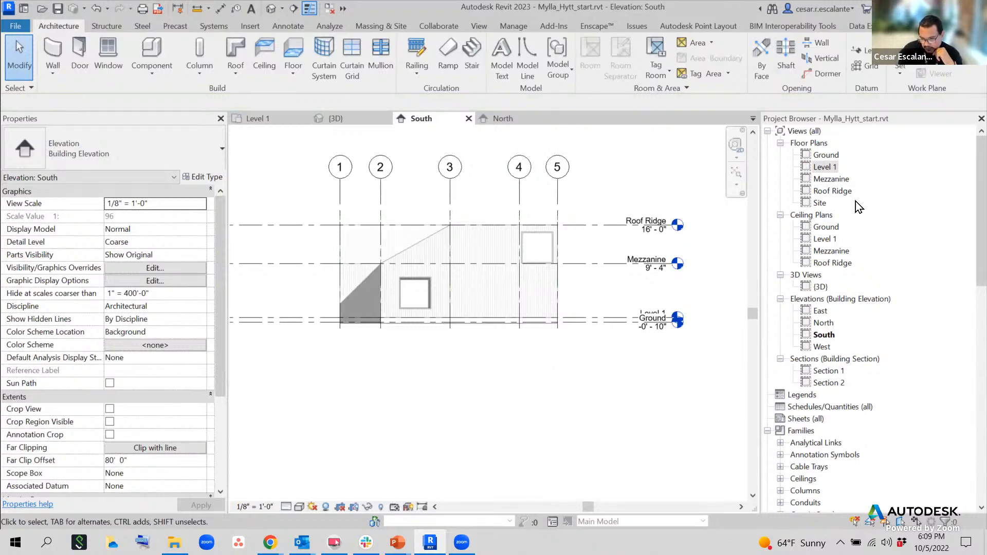
pyautogui.doubleClick(848, 164)
# Examine the repositioned elevation markers and the walls and windows around the building on the Level 1 plan.
pyautogui.scroll(-1, 571, 318)
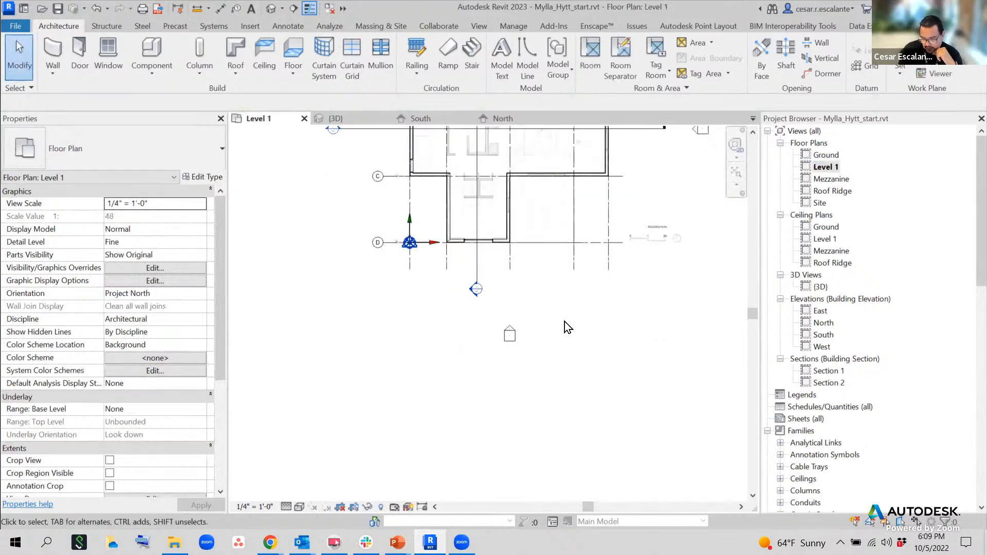
pyautogui.moveTo(564, 321); pyautogui.dragTo(545, 455, button='middle')
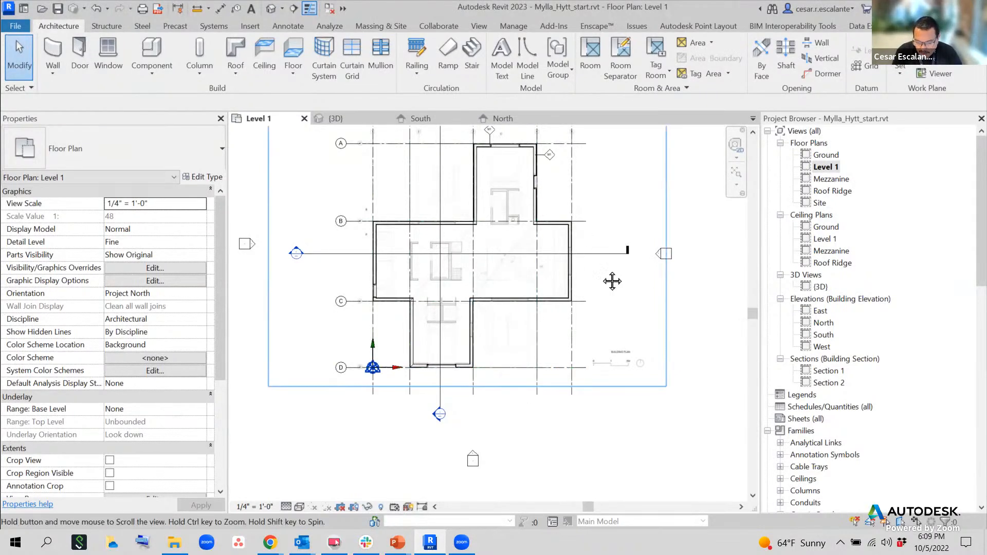
pyautogui.moveTo(594, 245); pyautogui.dragTo(594, 316, button='middle')
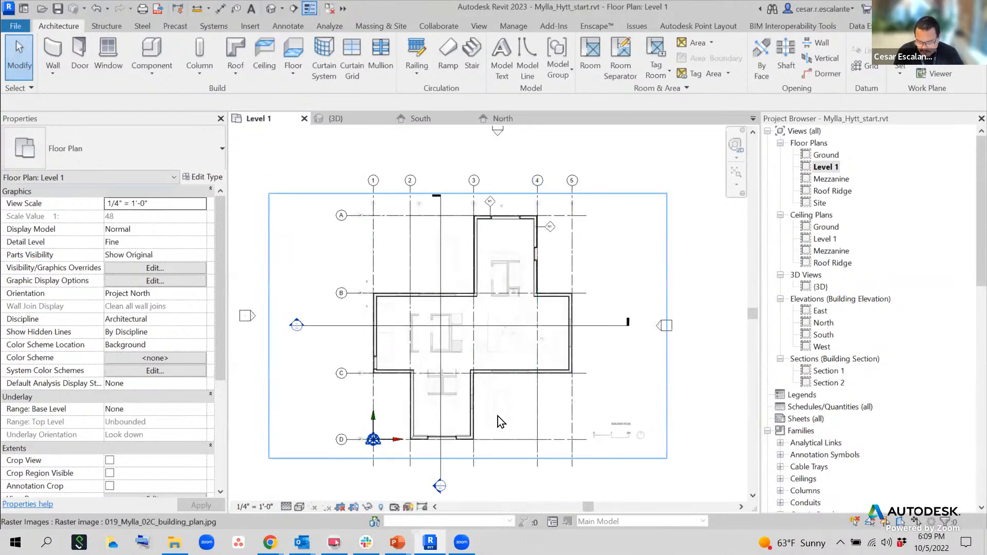
pyautogui.scroll(3, 487, 246)
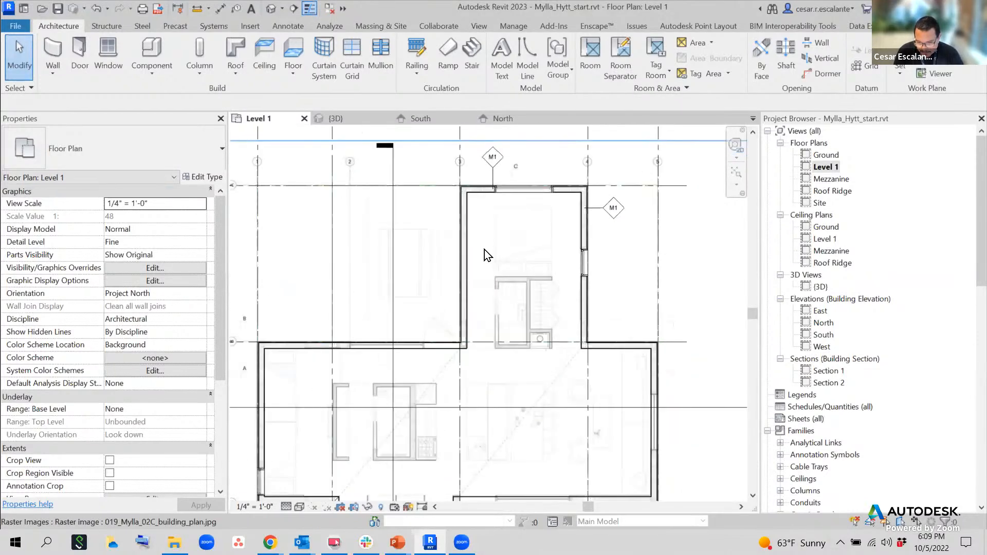
pyautogui.scroll(-3, 484, 249)
pyautogui.scroll(3, 489, 414)
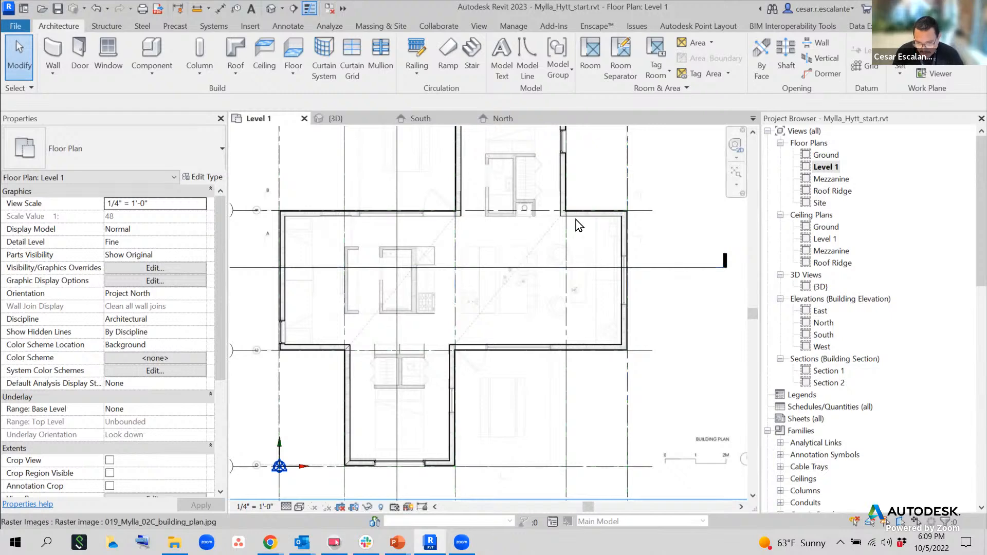
pyautogui.moveTo(643, 190); pyautogui.dragTo(649, 245, button='middle')
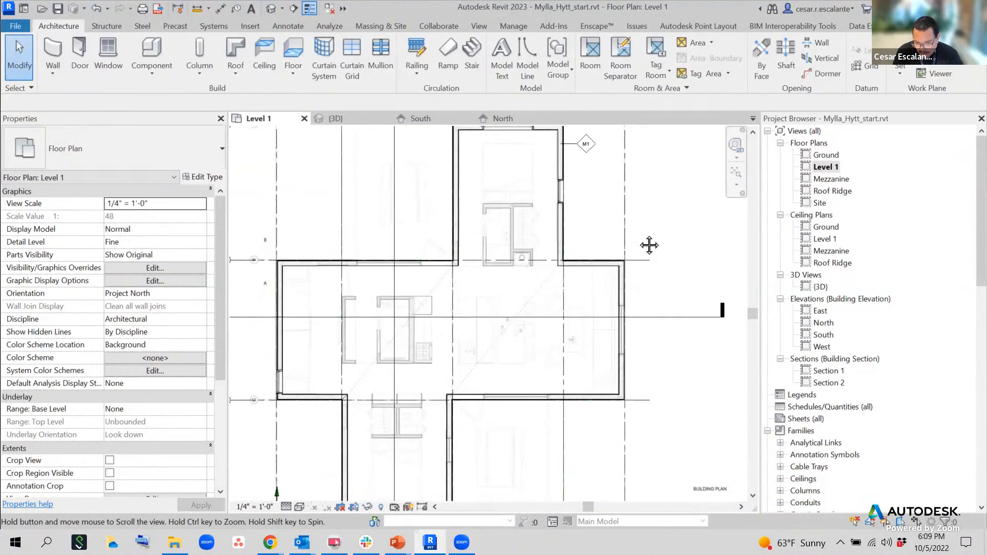
pyautogui.scroll(2, 557, 341)
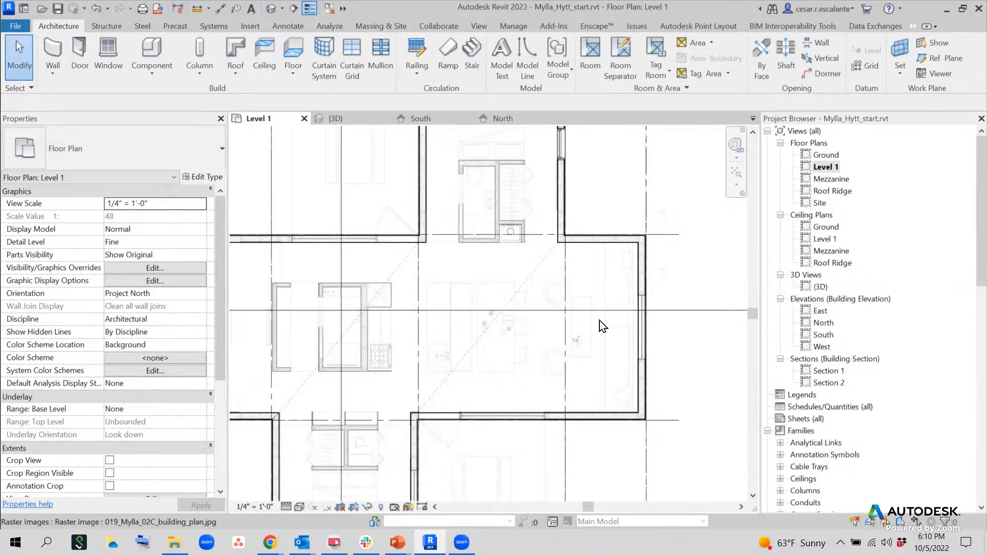
# Recheck the building in the South elevation and go back to the Level 1 plan.
pyautogui.scroll(-4, 599, 319)
pyautogui.doubleClick(825, 337)
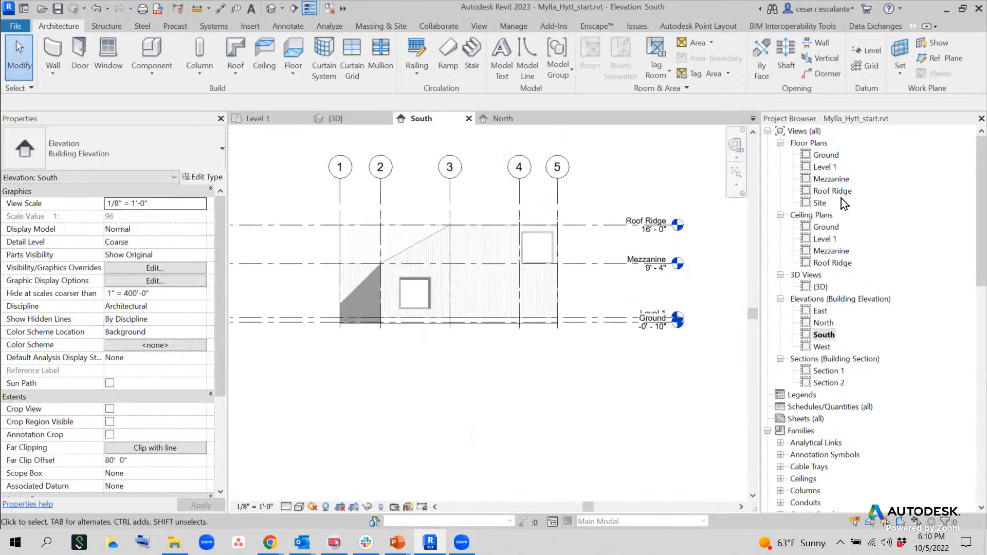
pyautogui.doubleClick(821, 168)
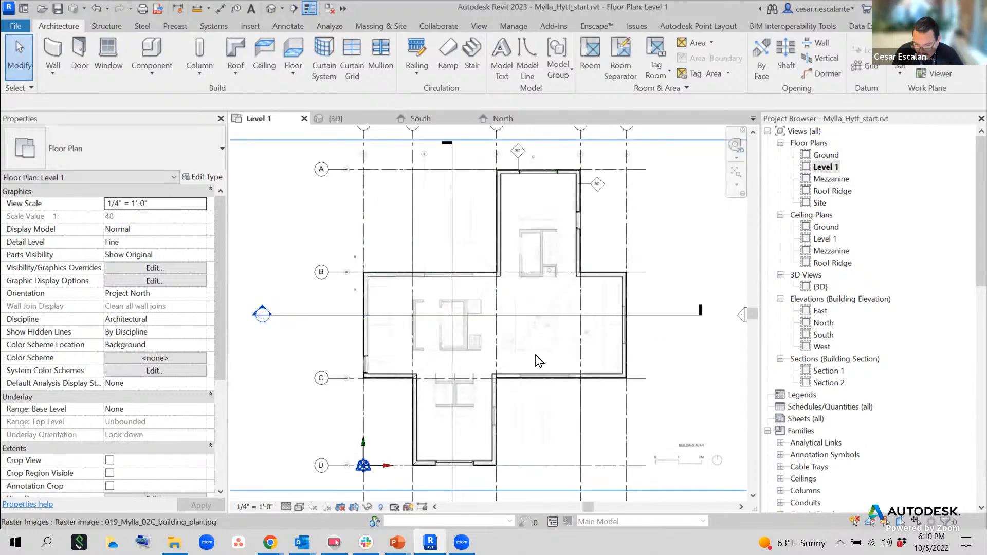
# Move the whole South elevation marker closer to the building, beside the section head below grid D.
pyautogui.scroll(-3, 536, 356)
pyautogui.scroll(2, 551, 427)
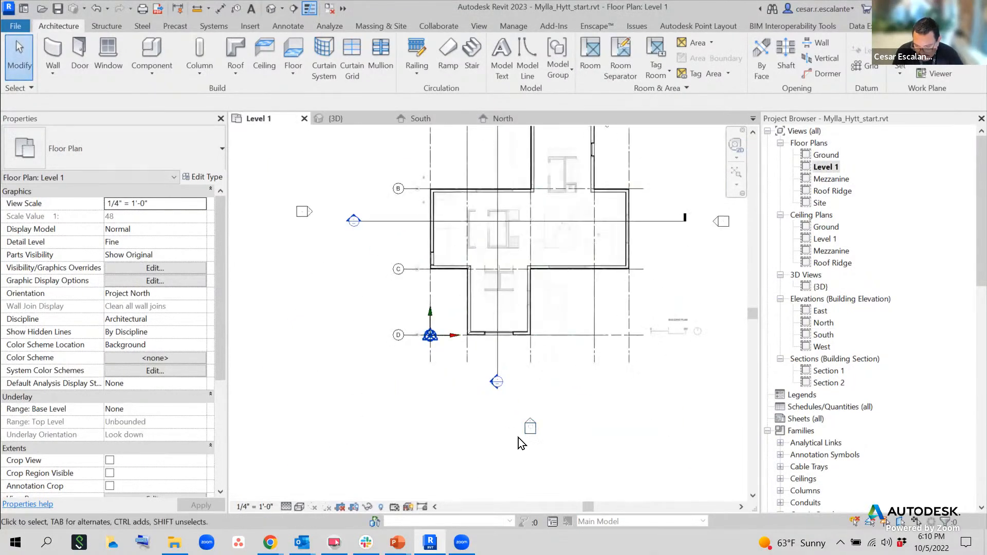
pyautogui.moveTo(495, 455); pyautogui.dragTo(555, 406)
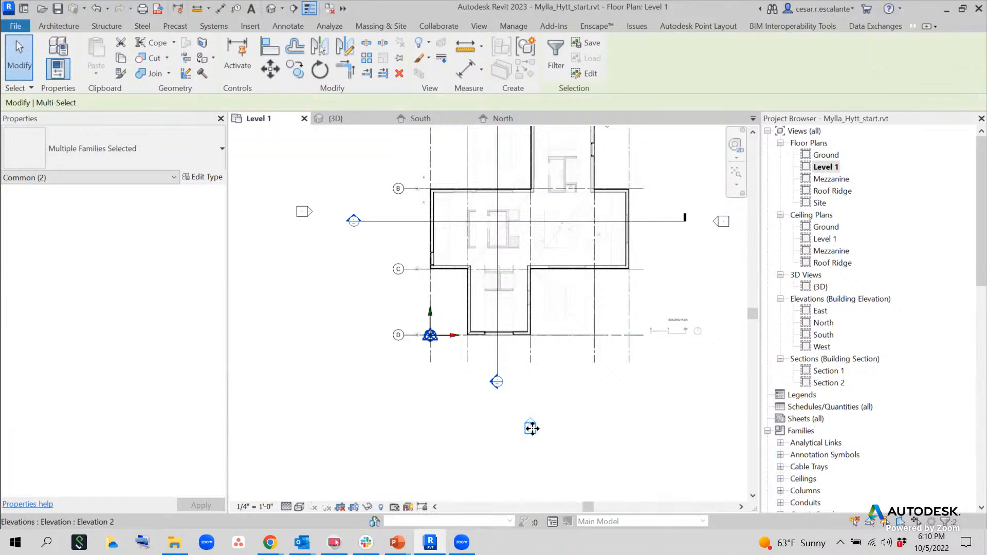
pyautogui.moveTo(531, 425)
pyautogui.mouseDown()
pyautogui.moveTo(535, 385)
pyautogui.moveTo(536, 395)
pyautogui.mouseUp()
pyautogui.press('Escape')
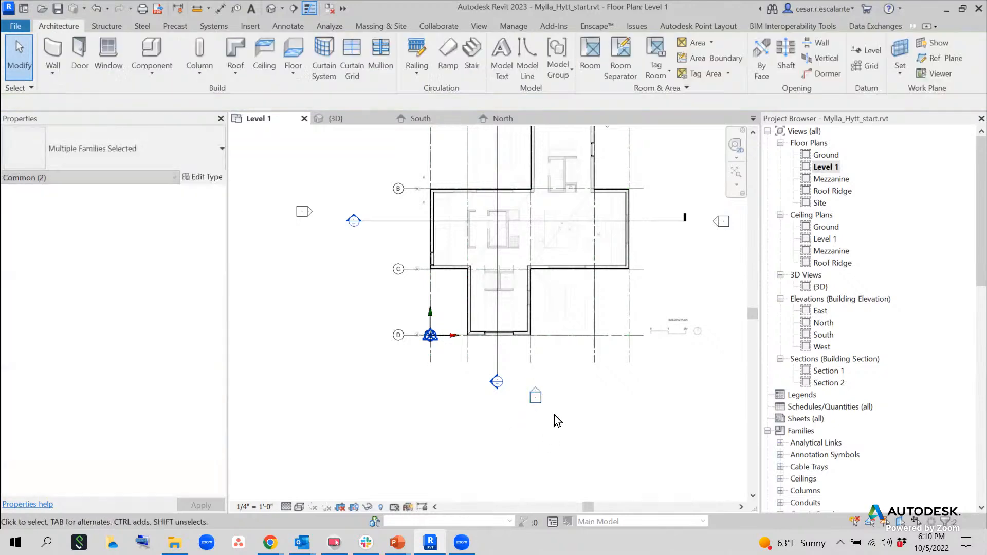
# Move the South elevation's far clip line slightly closer to the building's north side, reducing its far clip offset to about 77'-4".
pyautogui.click(543, 396)
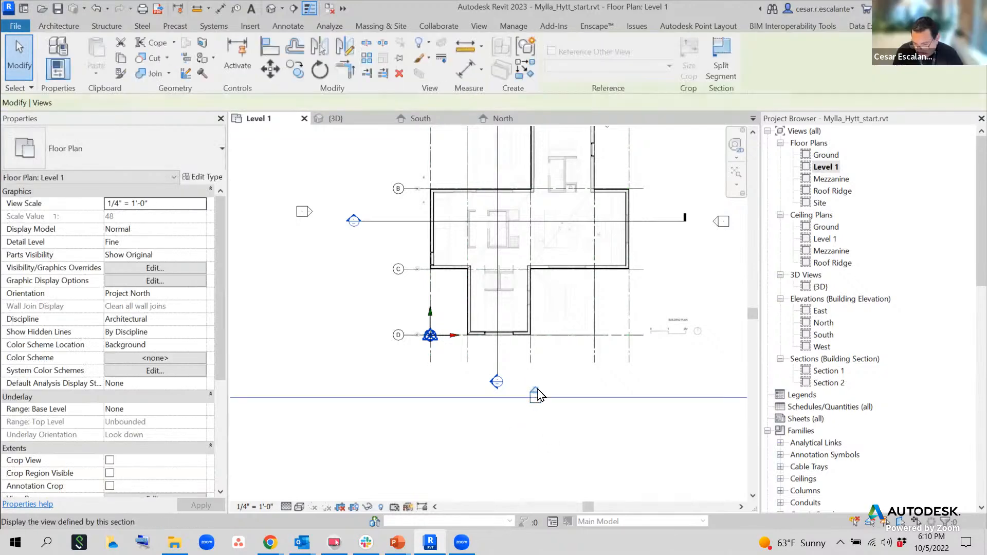
pyautogui.scroll(-3, 544, 402)
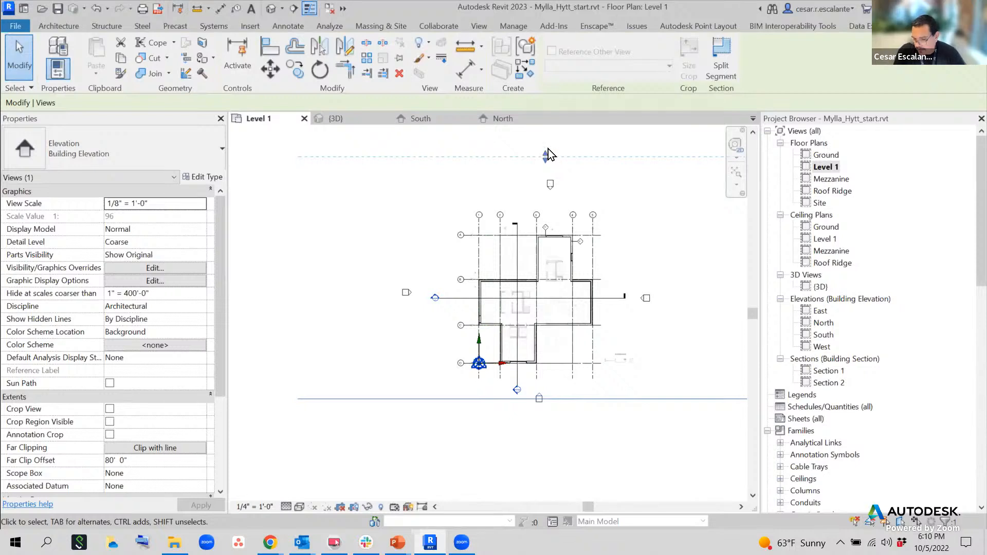
pyautogui.moveTo(545, 165); pyautogui.dragTo(576, 165)
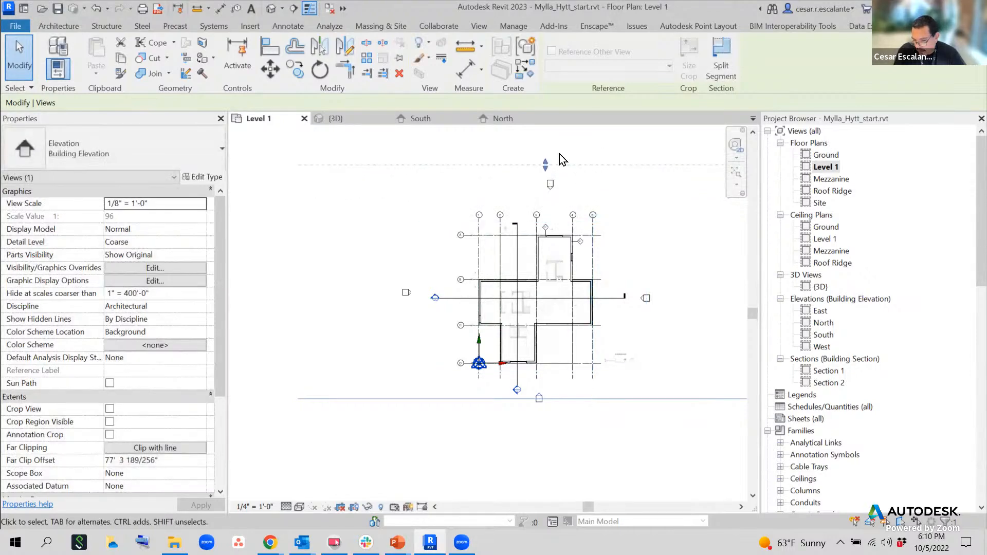
pyautogui.scroll(5, 540, 432)
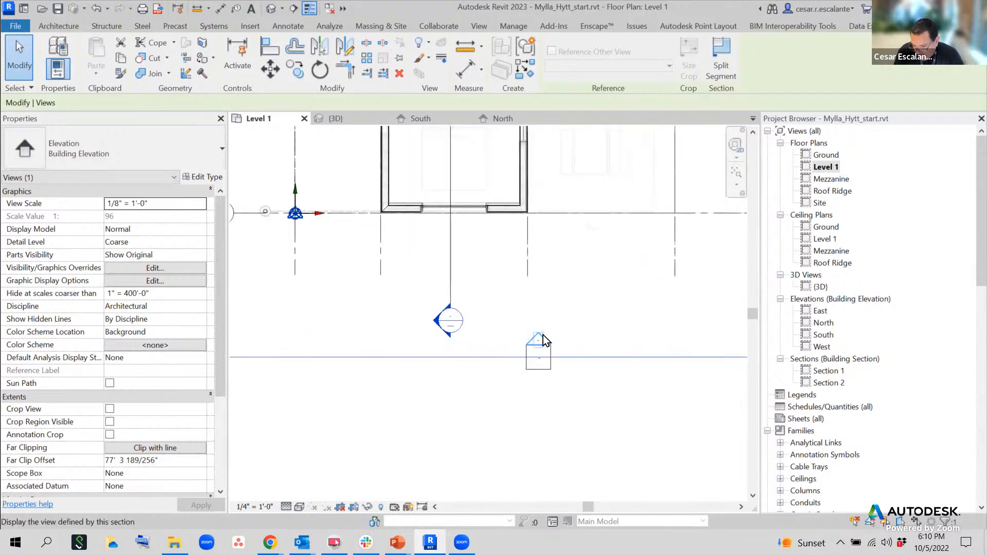
pyautogui.scroll(-5, 561, 391)
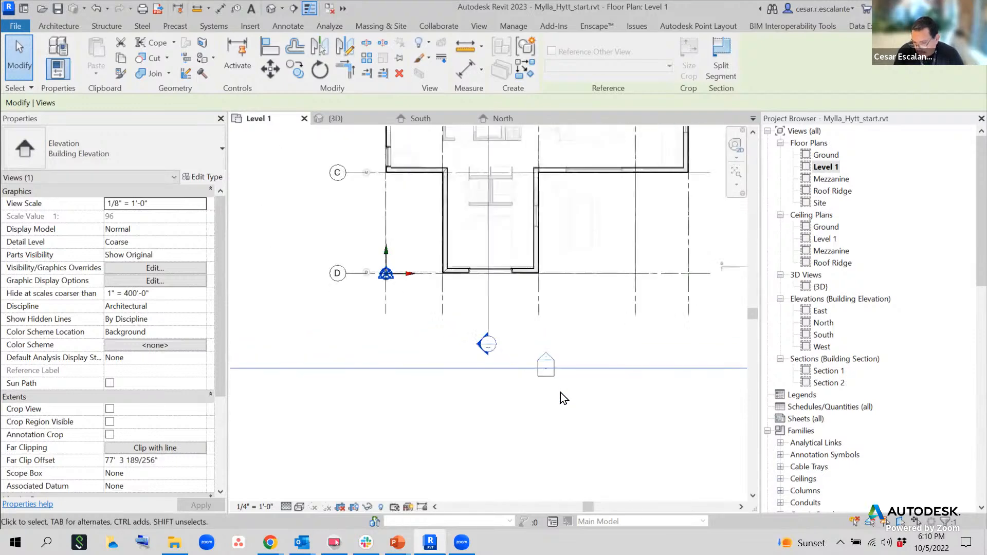
pyautogui.click(561, 421)
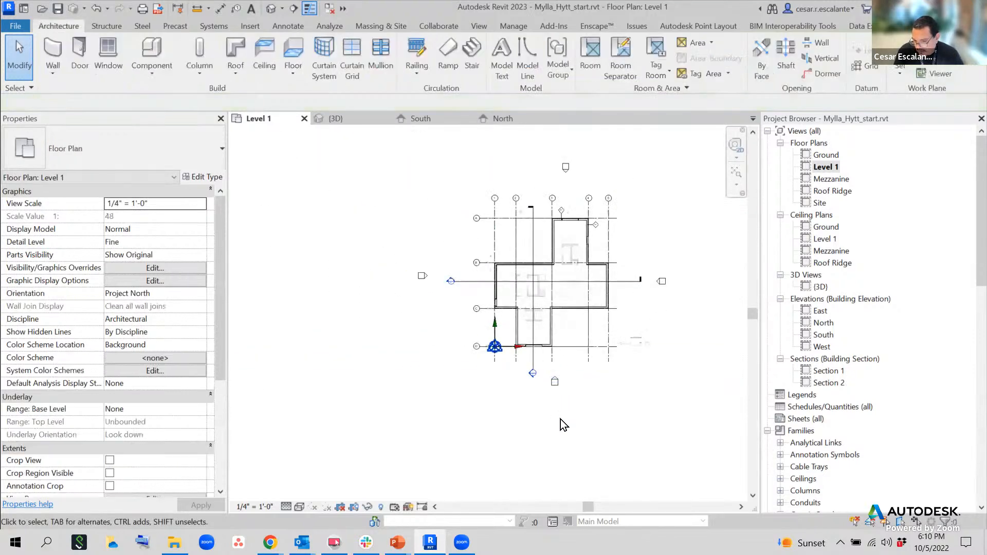
# Select the South elevation arrow and examine its view depth, far clip line handle and Far Clip Offset, marking them temporarily in red.
pyautogui.click(556, 383)
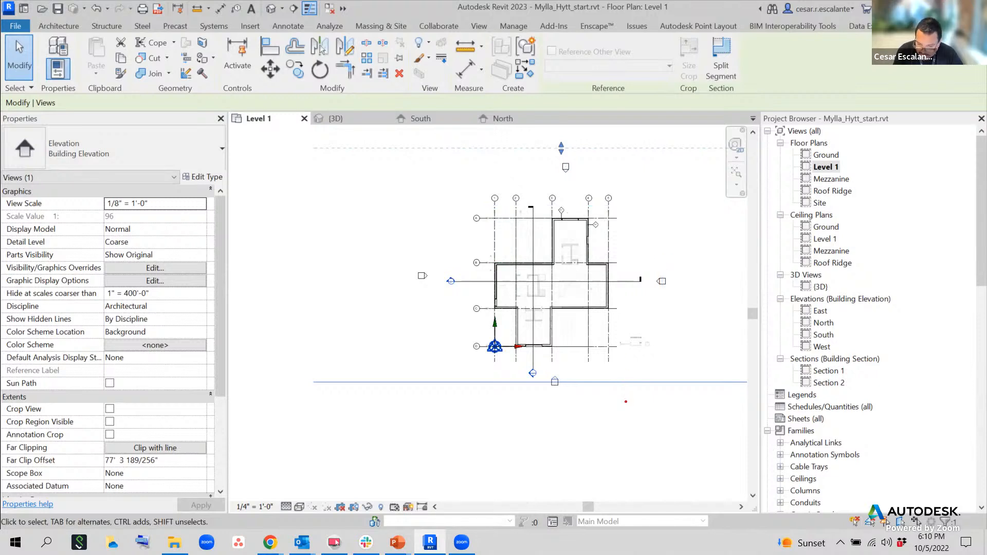
pyautogui.moveTo(625, 401)
pyautogui.mouseDown()
pyautogui.moveTo(638, 143)
pyautogui.moveTo(641, 172)
pyautogui.mouseUp()
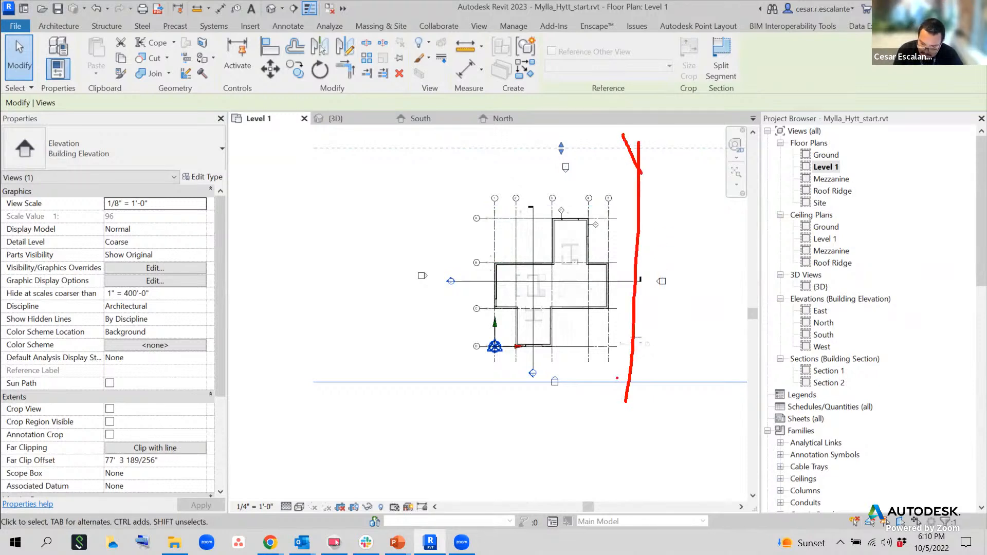
pyautogui.moveTo(618, 374); pyautogui.dragTo(641, 395)
pyautogui.moveTo(657, 279)
pyautogui.mouseDown()
pyautogui.moveTo(663, 290)
pyautogui.moveTo(672, 283)
pyautogui.moveTo(690, 311)
pyautogui.mouseUp()
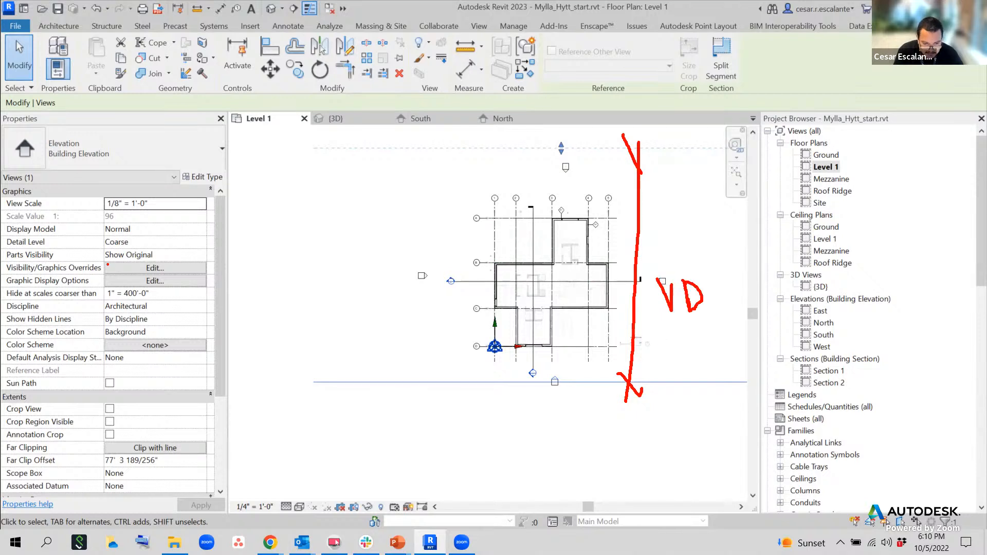
pyautogui.moveTo(167, 449)
pyautogui.mouseDown()
pyautogui.moveTo(93, 457)
pyautogui.moveTo(103, 473)
pyautogui.moveTo(184, 458)
pyautogui.moveTo(155, 446)
pyautogui.mouseUp()
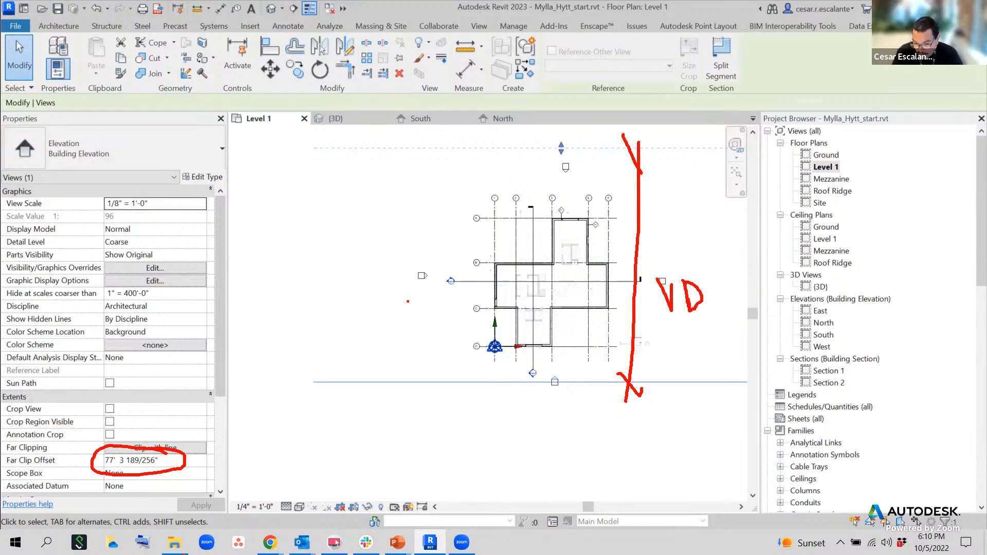
pyautogui.moveTo(560, 135)
pyautogui.mouseDown()
pyautogui.moveTo(578, 136)
pyautogui.moveTo(567, 132)
pyautogui.mouseUp()
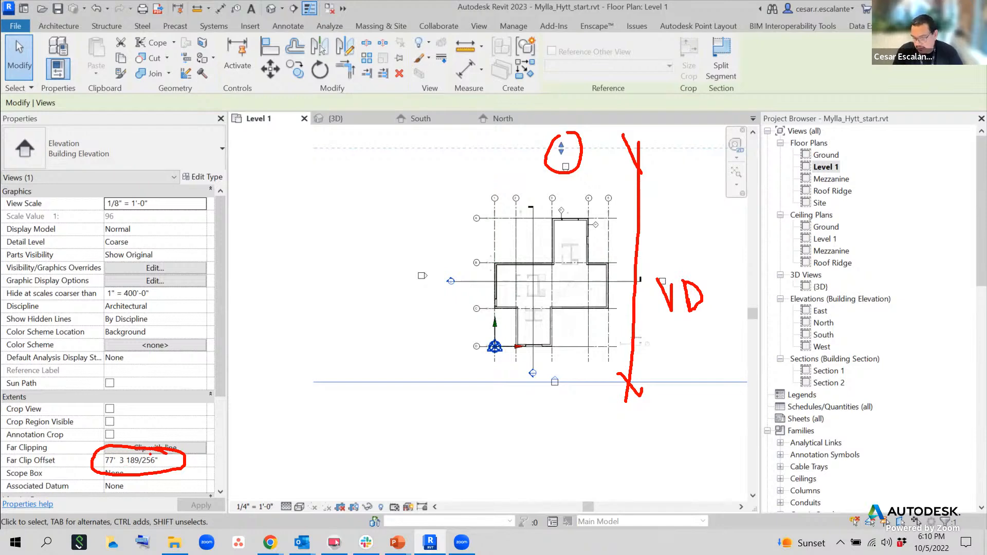
pyautogui.press('Escape')
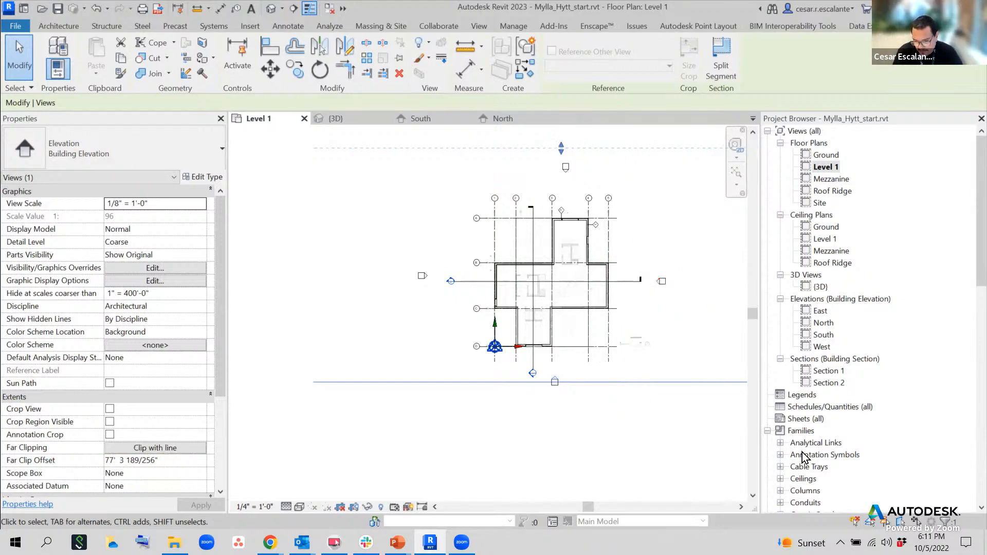
# Deselect the South elevation and examine the East elevation marker and the section lines around the building on the Level 1 plan.
pyautogui.click(629, 423)
pyautogui.scroll(-2, 580, 409)
pyautogui.moveTo(588, 401); pyautogui.dragTo(471, 387, button='middle')
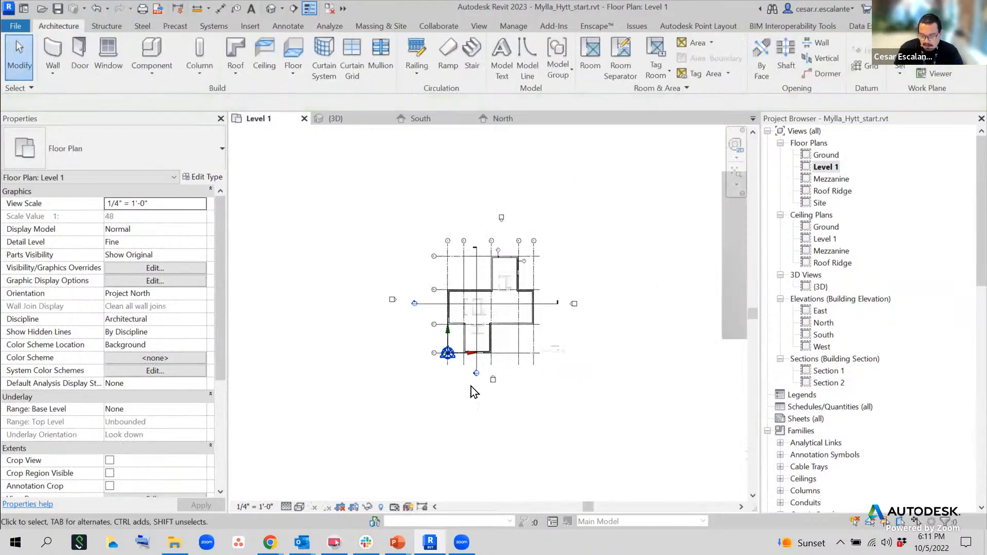
pyautogui.scroll(2, 504, 372)
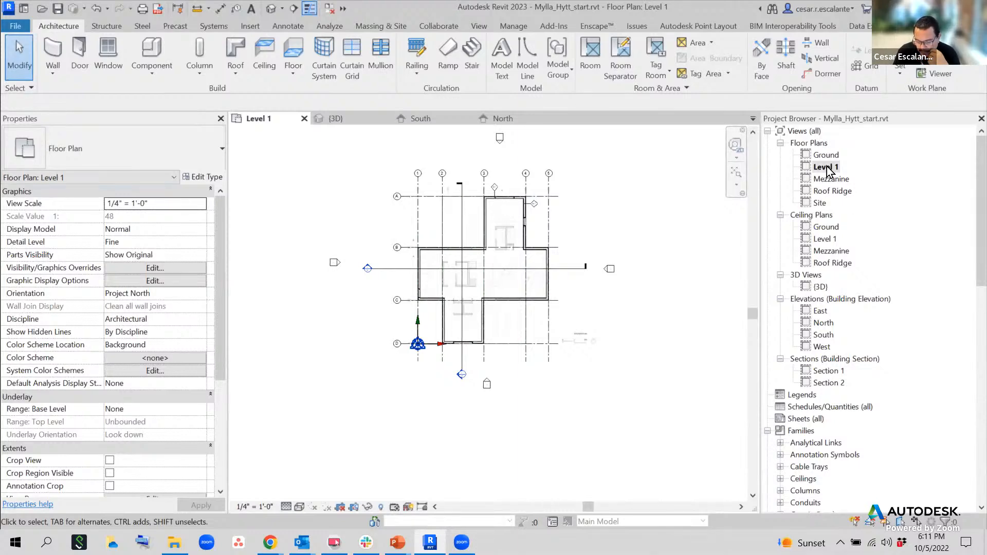
pyautogui.scroll(5, 489, 309)
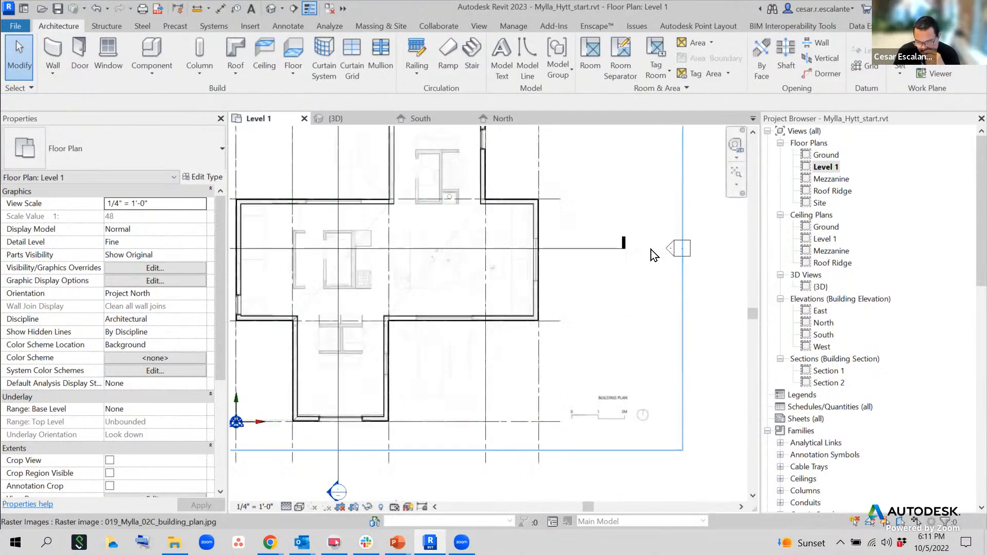
pyautogui.moveTo(651, 249); pyautogui.dragTo(673, 287, button='middle')
pyautogui.scroll(-3, 694, 324)
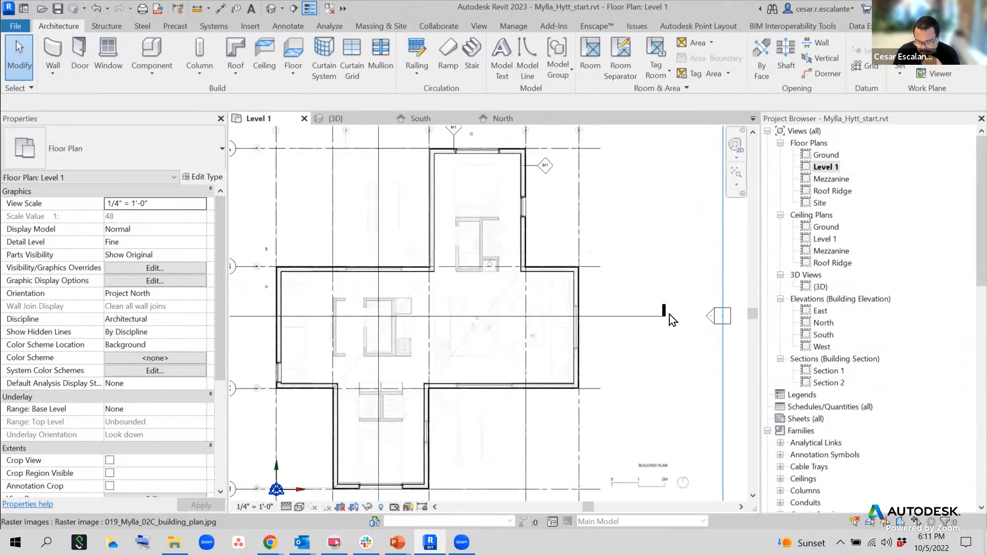
pyautogui.scroll(3, 668, 313)
pyautogui.scroll(-2, 668, 313)
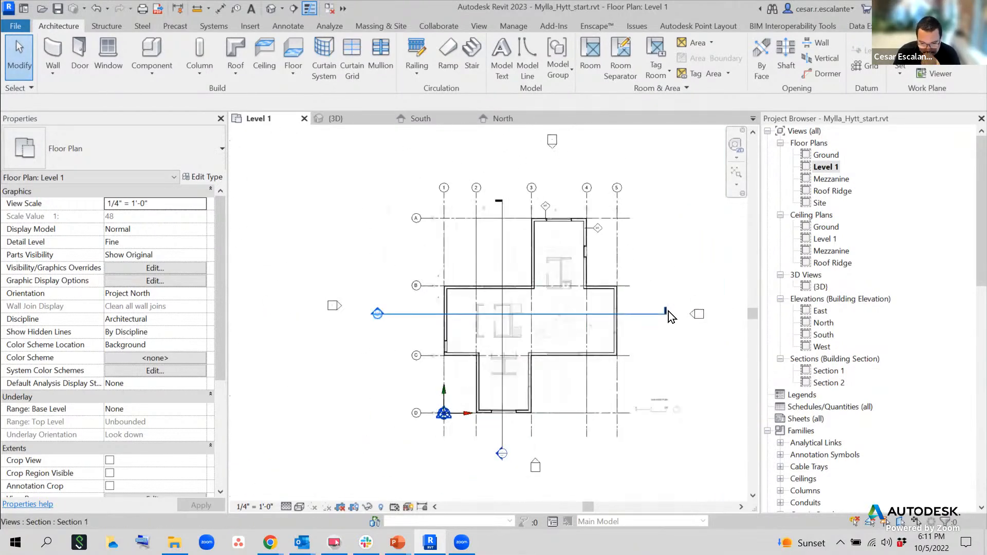
pyautogui.scroll(2, 636, 354)
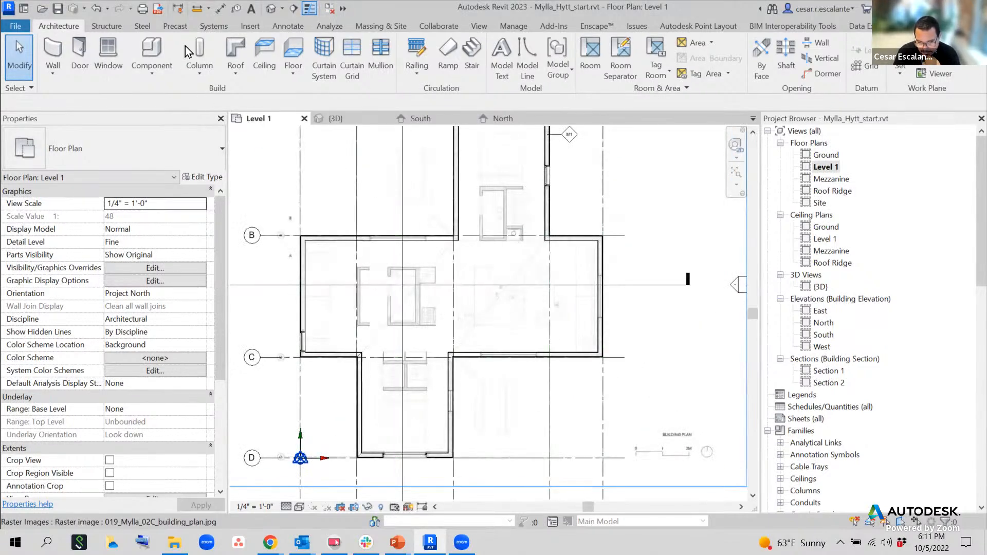
# Inspect the cabin's windows, walls and roofs in the 3D view and return to the Level 1 plan.
pyautogui.click(270, 8)
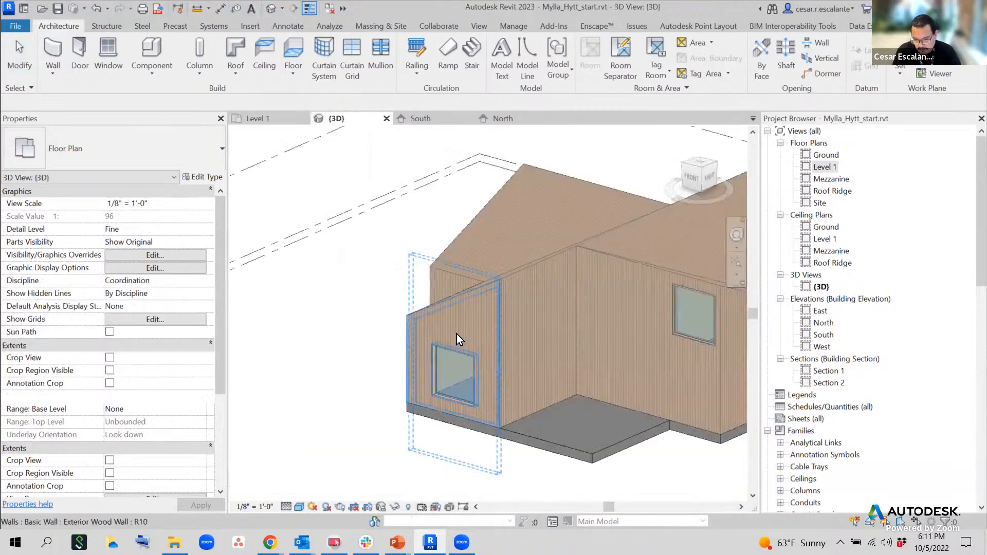
pyautogui.moveTo(388, 319); pyautogui.dragTo(313, 251, button='middle')
pyautogui.scroll(-3, 312, 251)
pyautogui.keyDown('shift'); pyautogui.moveTo(392, 344); pyautogui.dragTo(466, 334, button='middle'); pyautogui.keyUp('shift')
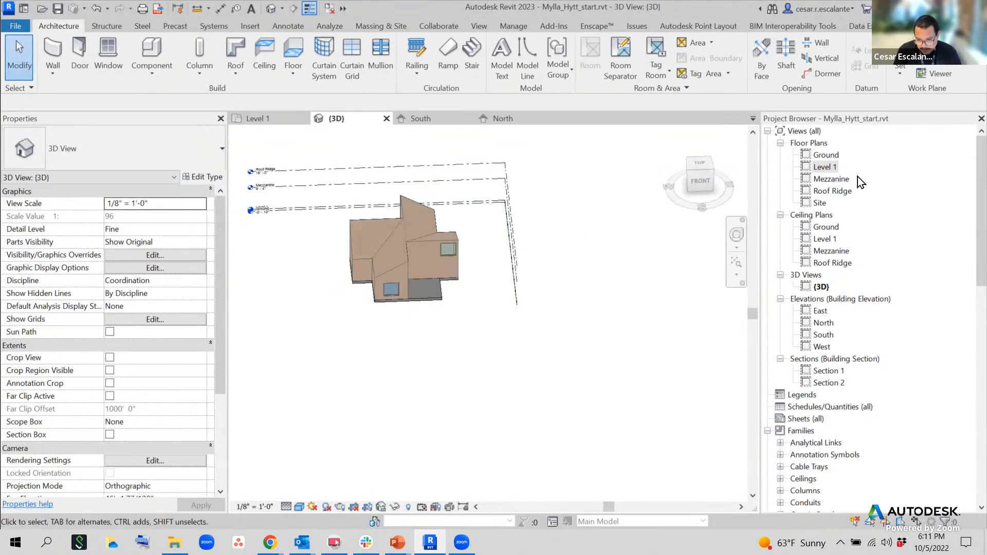
pyautogui.doubleClick(824, 167)
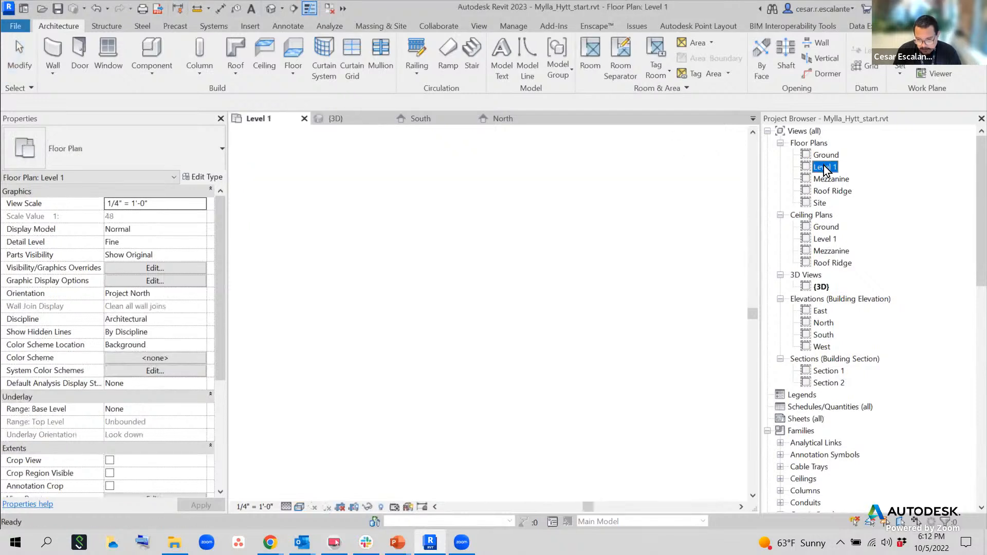
pyautogui.scroll(3, 503, 328)
pyautogui.scroll(-2, 503, 328)
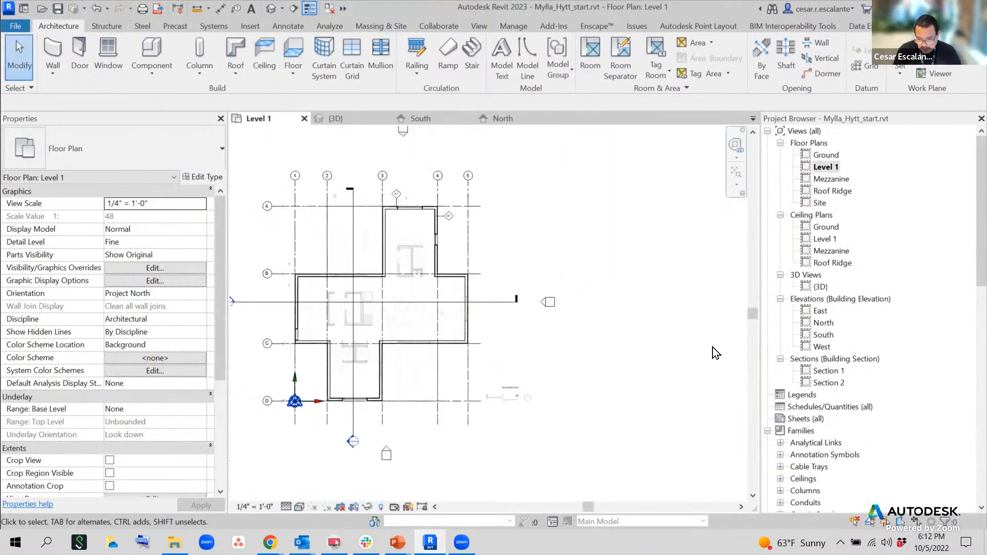
# Switch to PowerPoint and present RF-Compiled.ppt from slide 50, the Curtain Walls diagram.
pyautogui.moveTo(398, 542)
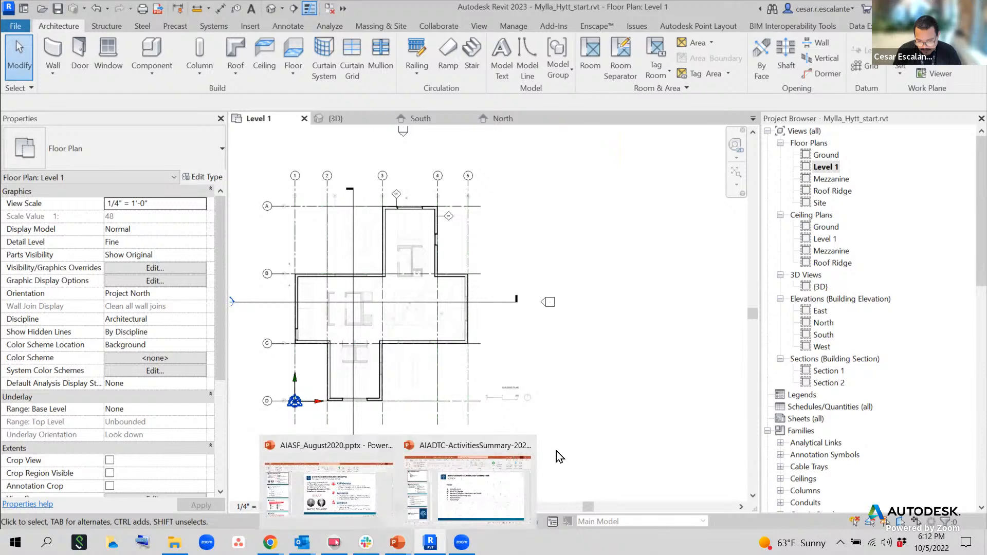
pyautogui.click(525, 445)
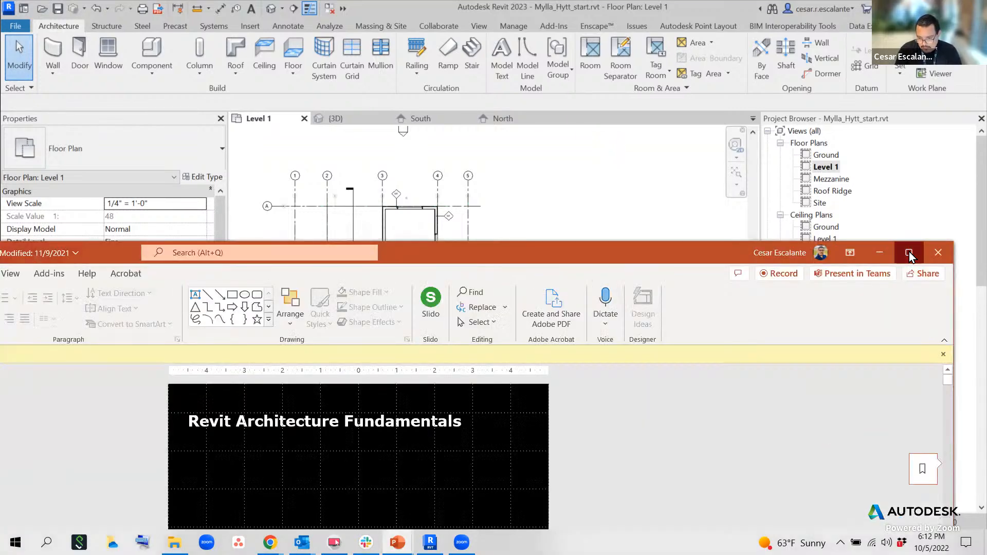
pyautogui.click(910, 255)
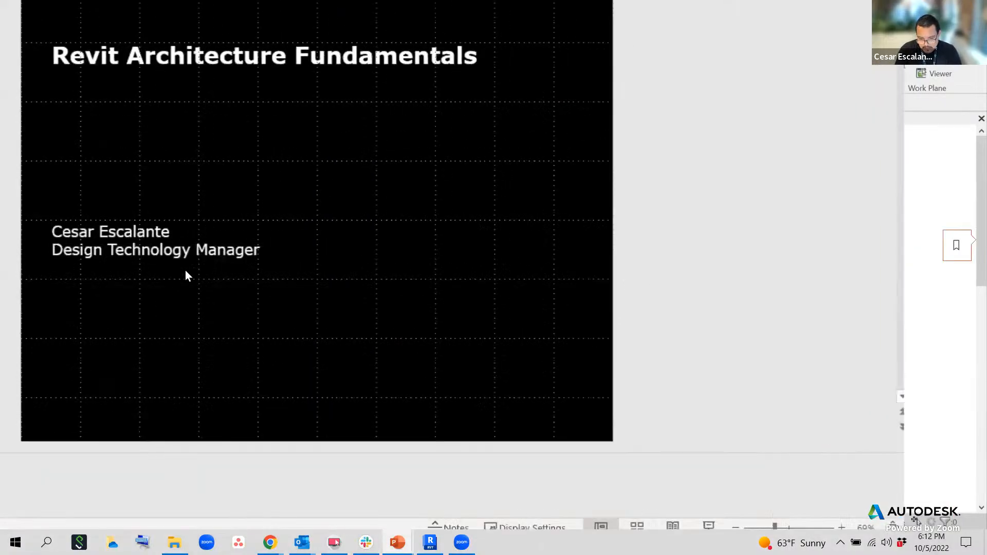
pyautogui.moveTo(135, 141); pyautogui.dragTo(126, 315)
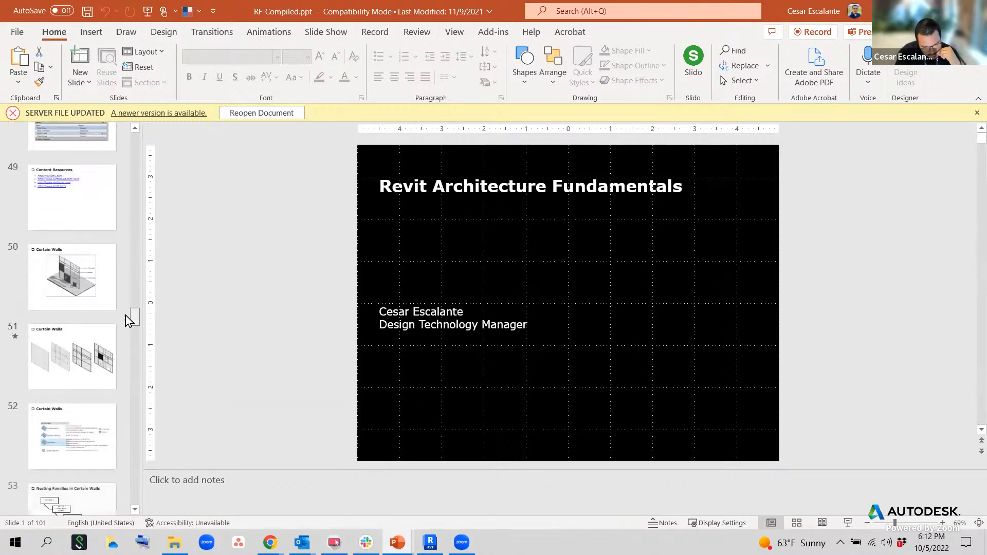
pyautogui.click(105, 284)
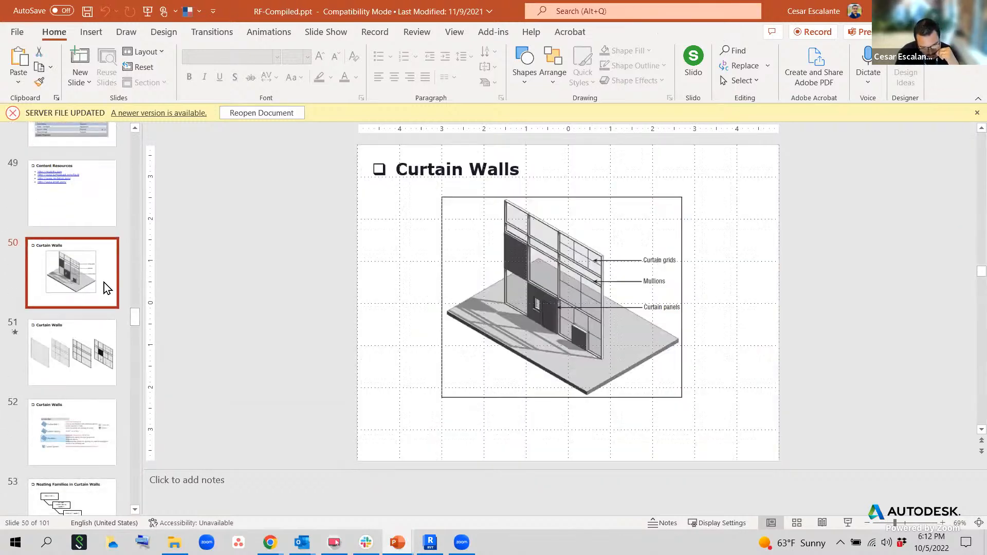
pyautogui.click(847, 523)
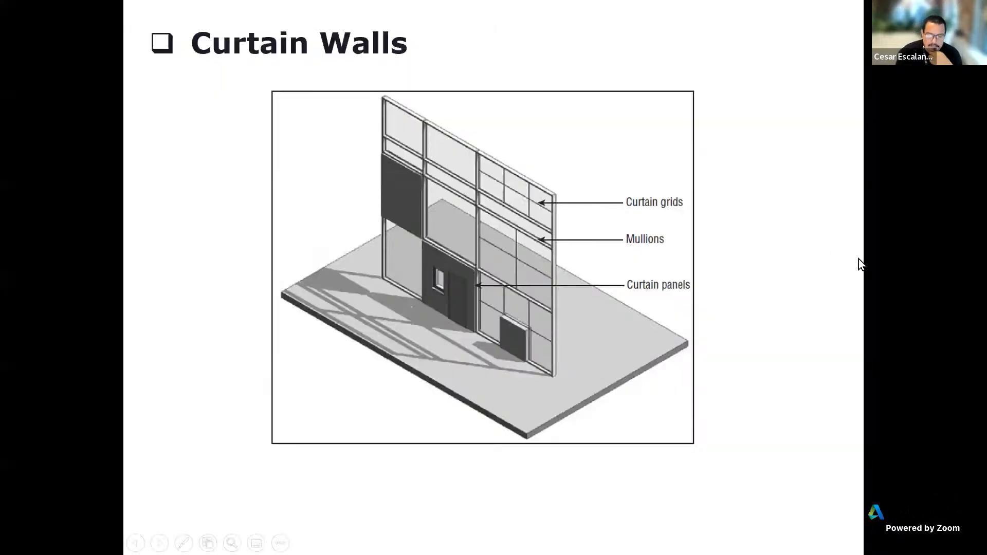
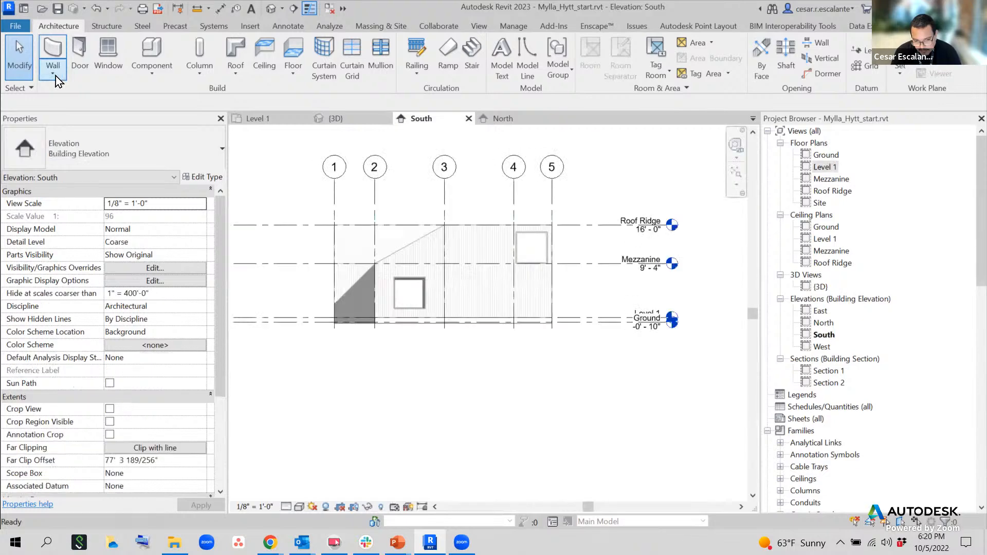
# Open the Level 1 floor plan, start a new wall and bring up the Curtain Wall entries among the available wall types.
pyautogui.doubleClick(825, 167)
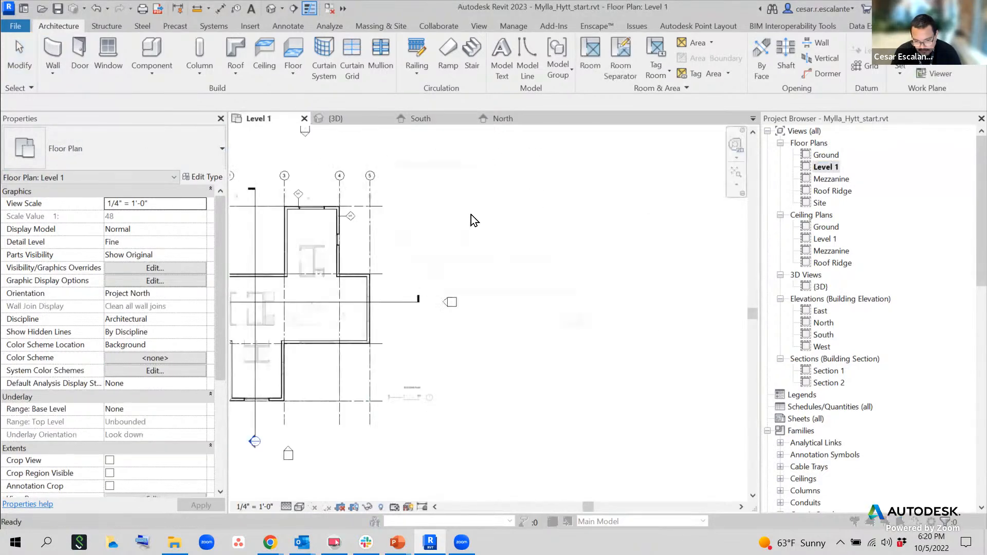
pyautogui.click(573, 323)
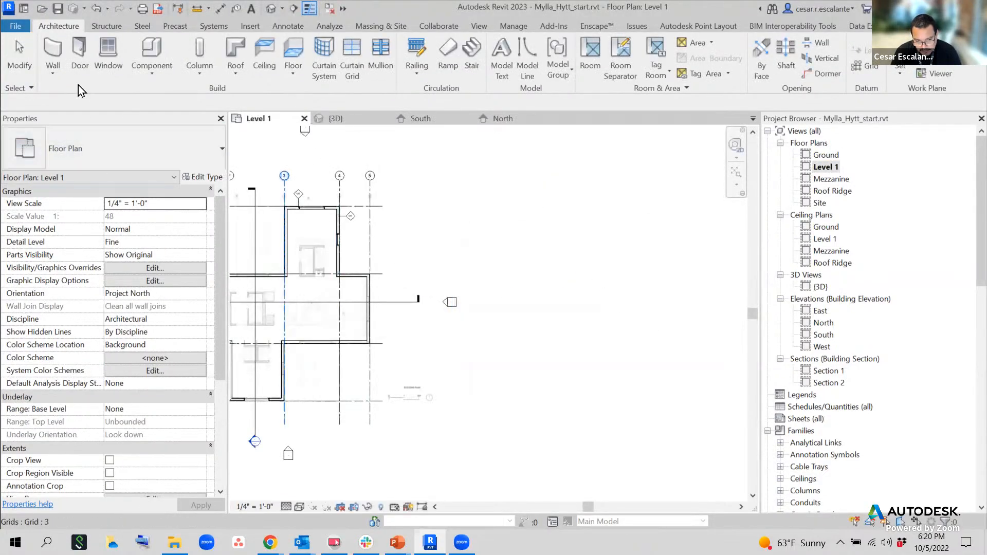
pyautogui.click(56, 45)
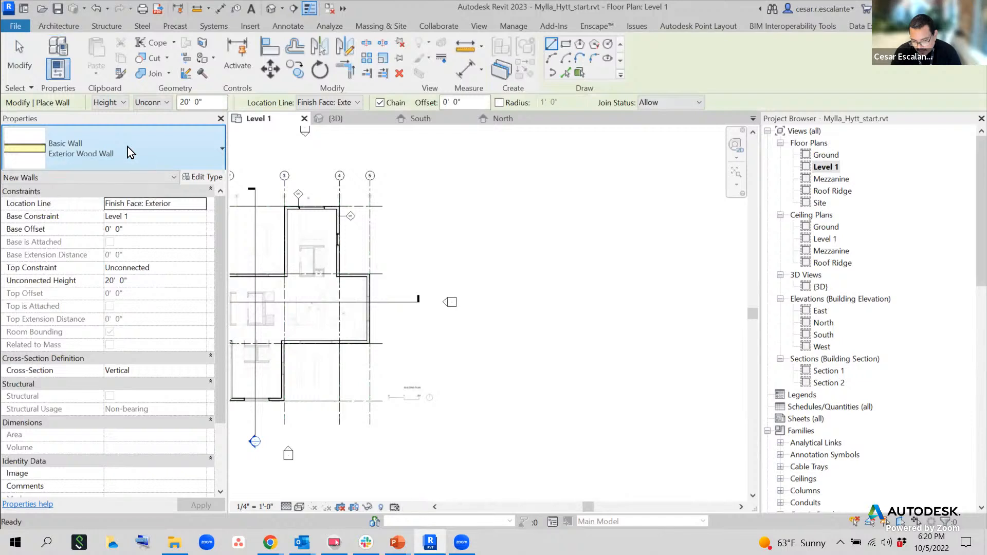
pyautogui.click(128, 147)
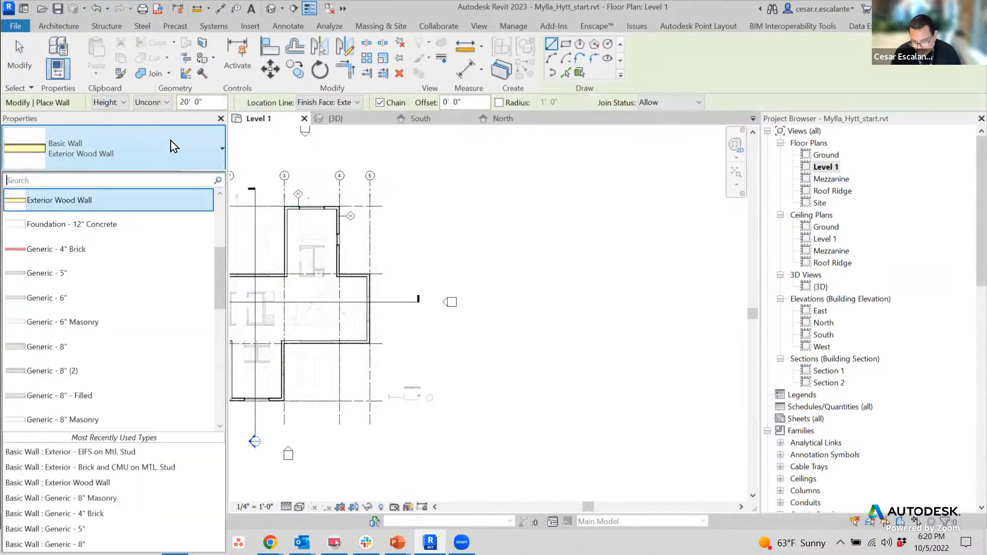
pyautogui.moveTo(220, 274); pyautogui.dragTo(219, 418)
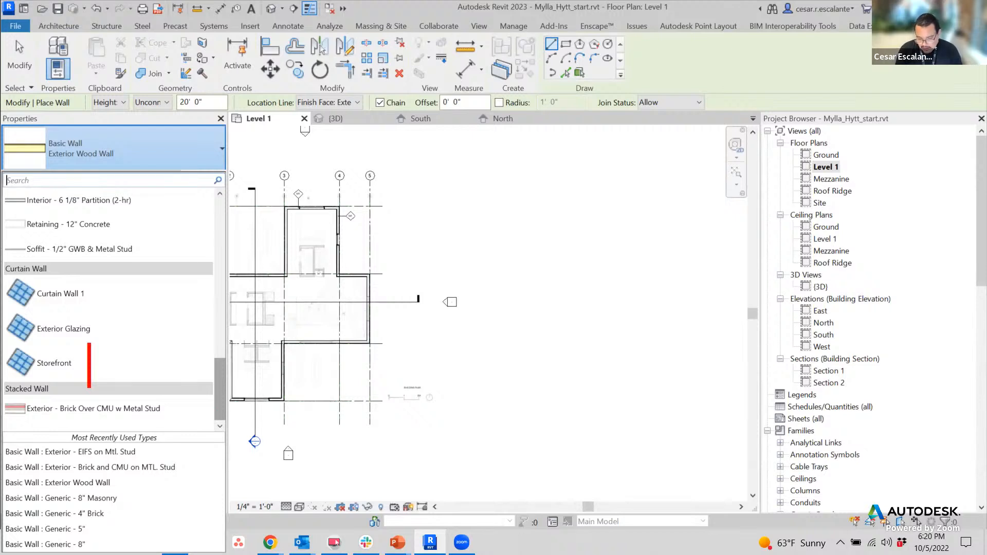
# Annotate the curtain wall types in red: Storefront as "easy", Curtain Wall 1 as "manual - hard" and Exterior Glazing as "roof".
pyautogui.write('easy')
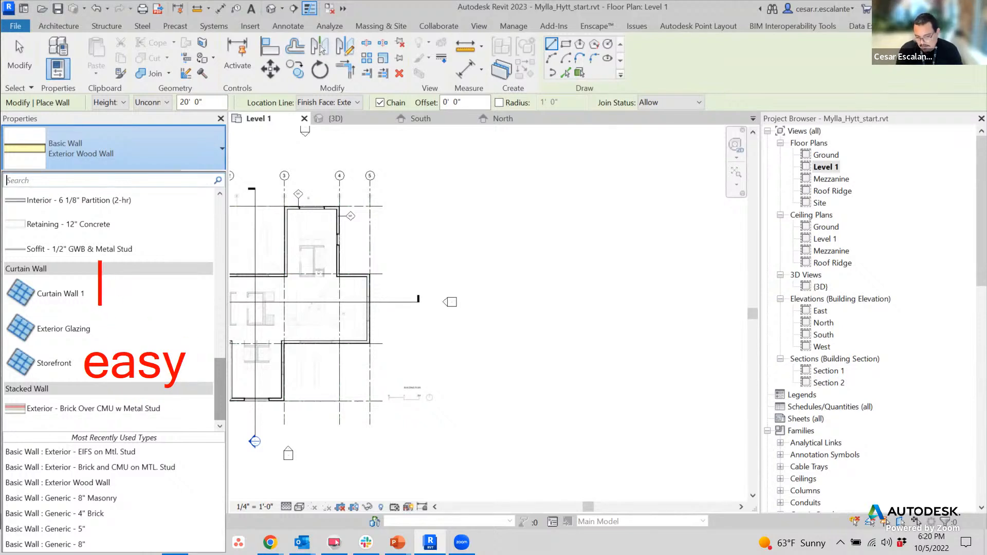
pyautogui.write('manual')
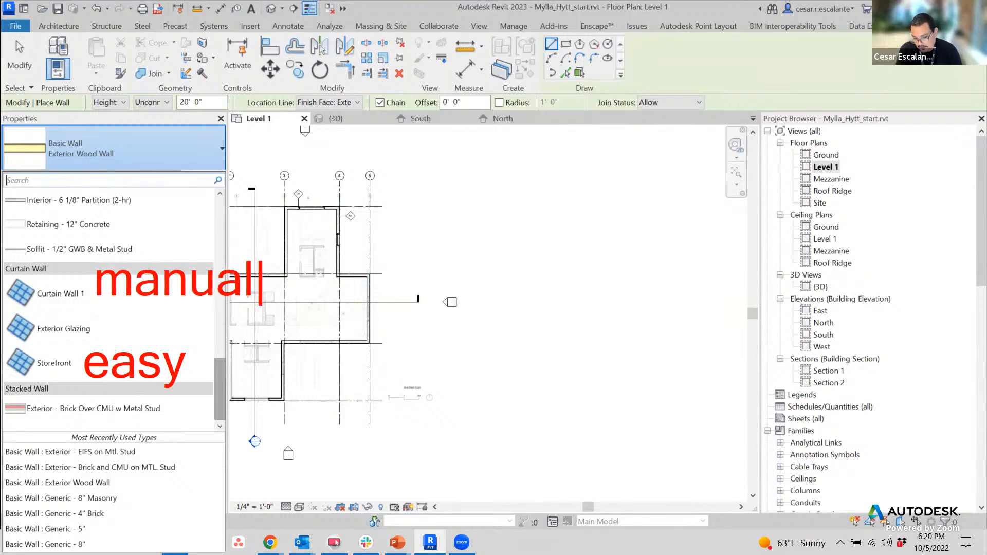
pyautogui.write(' - hard')
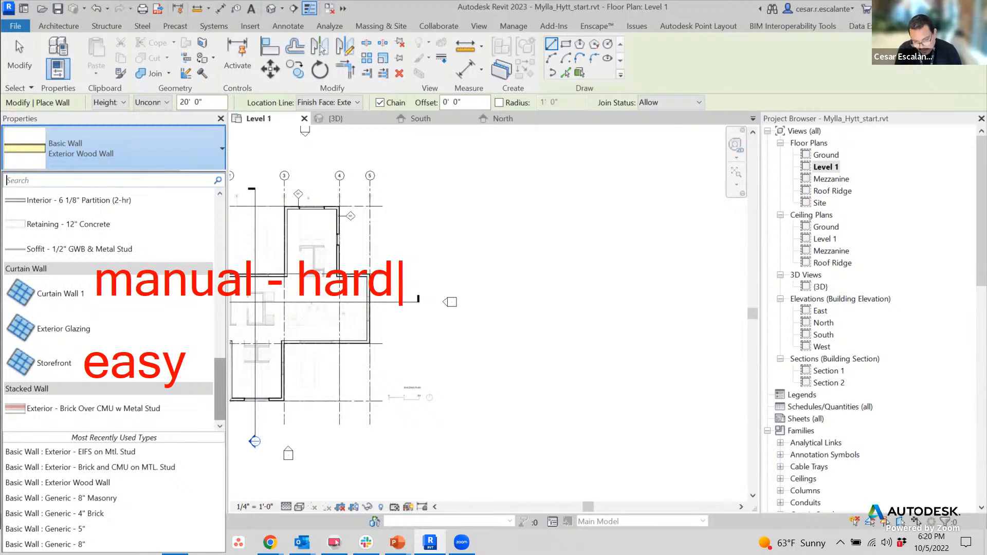
pyautogui.moveTo(394, 251); pyautogui.dragTo(372, 272)
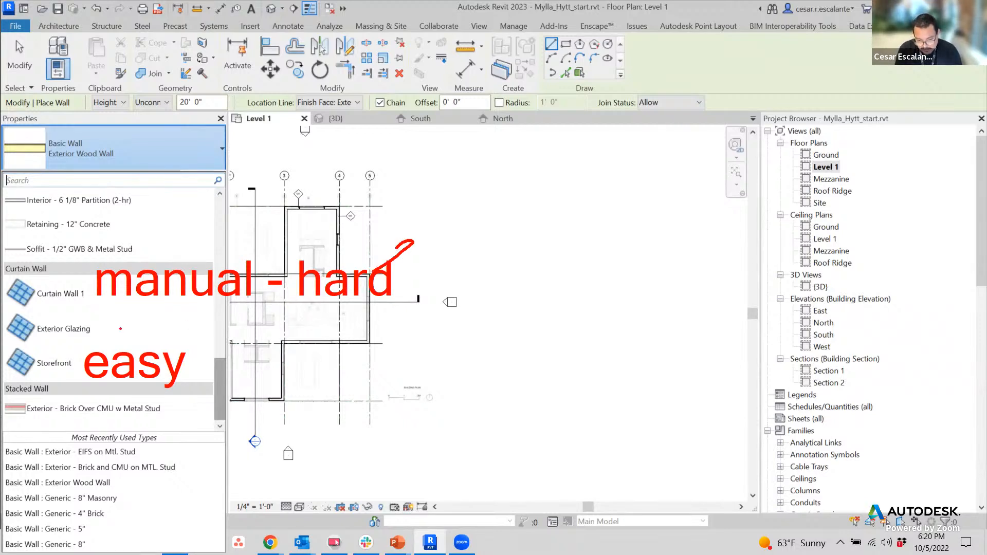
pyautogui.click(106, 328)
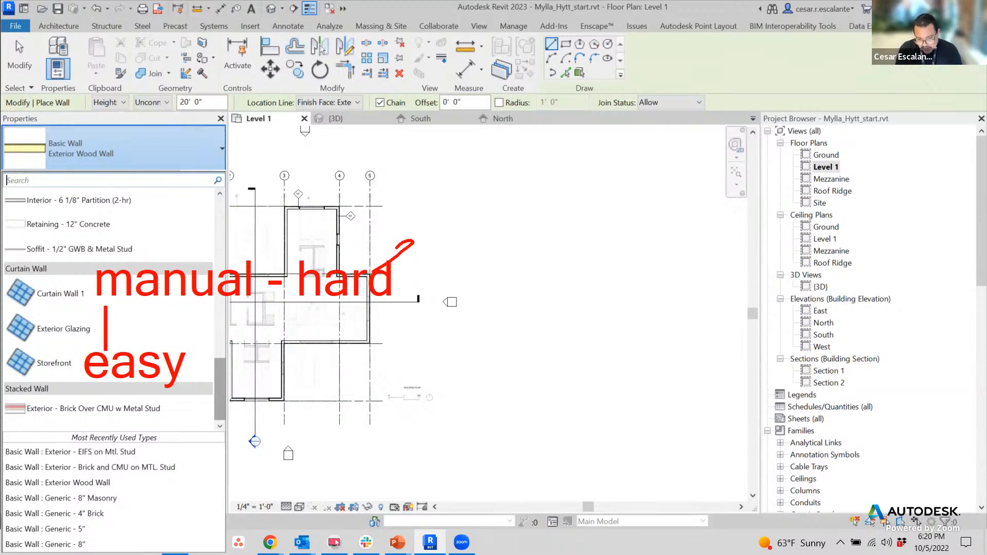
pyautogui.write('roof')
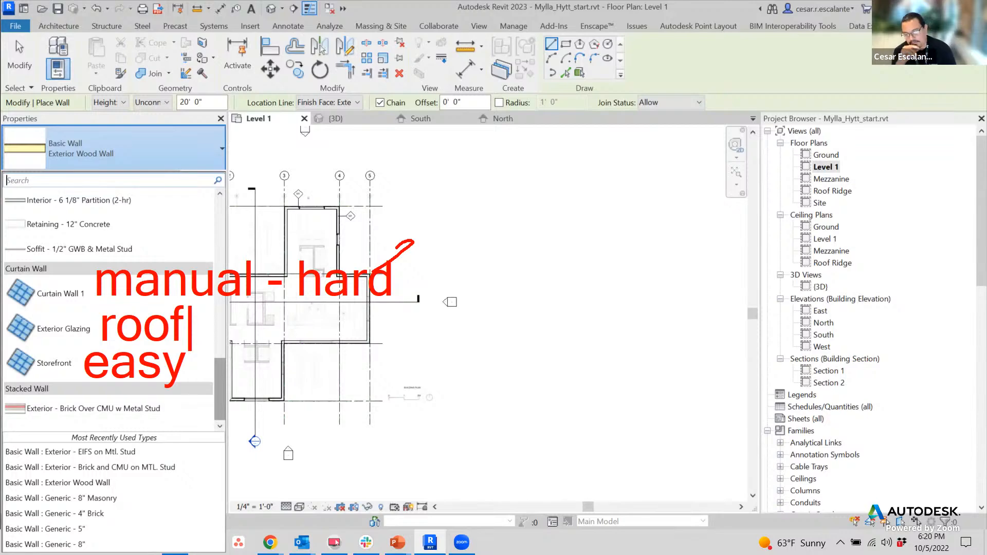
pyautogui.press('Escape')
pyautogui.press('Escape')
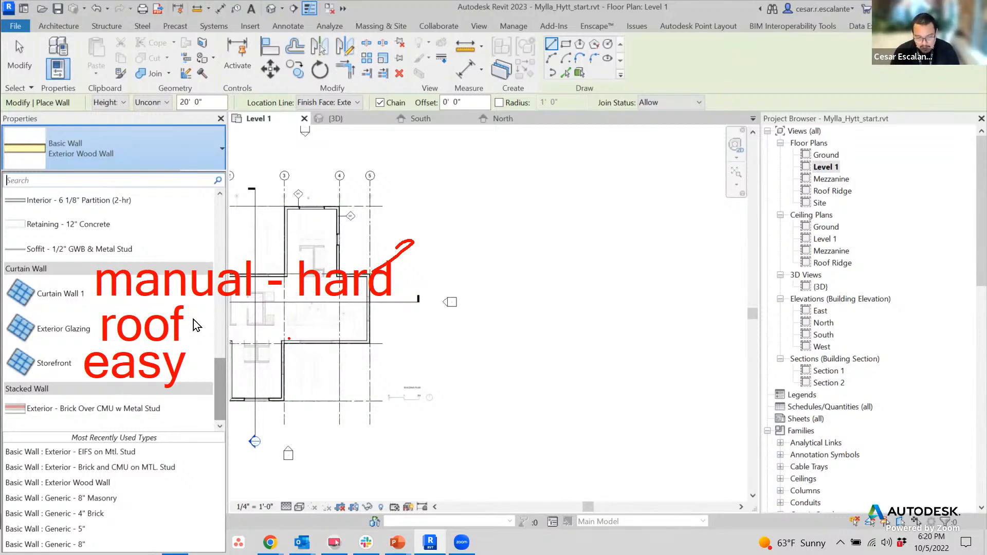
# Choose the Storefront curtain wall type for the new wall and set its unconnected height to 40' 0".
pyautogui.click(92, 160)
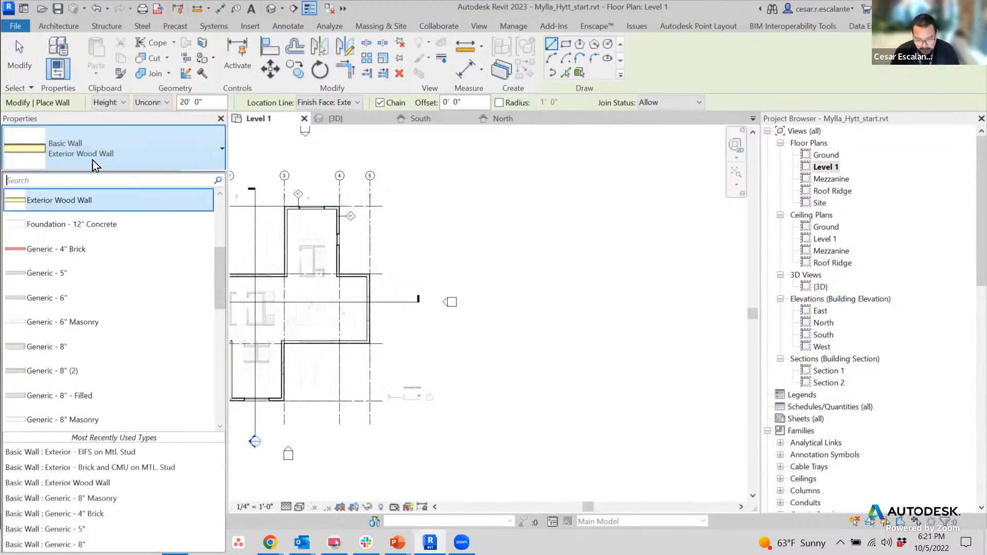
pyautogui.moveTo(222, 285); pyautogui.dragTo(201, 425)
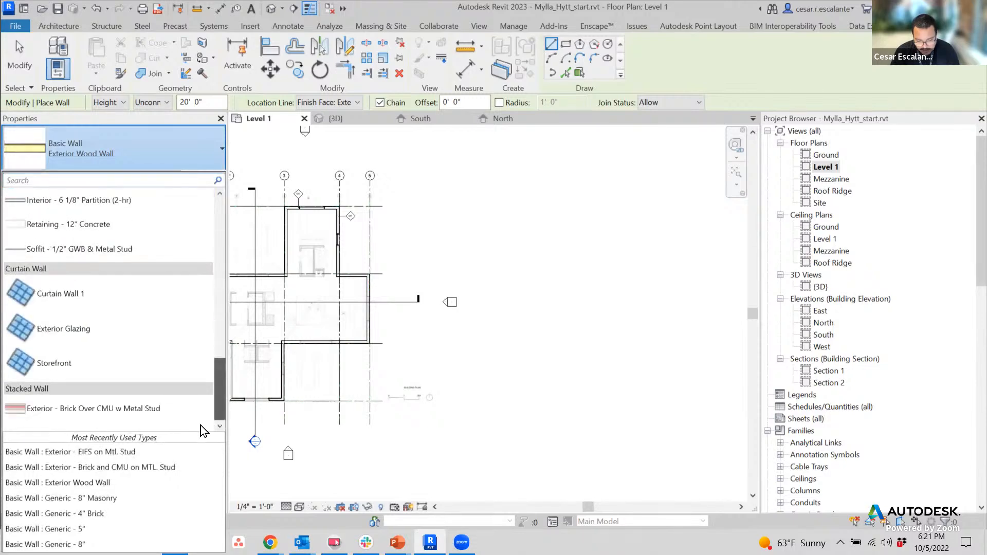
pyautogui.click(62, 372)
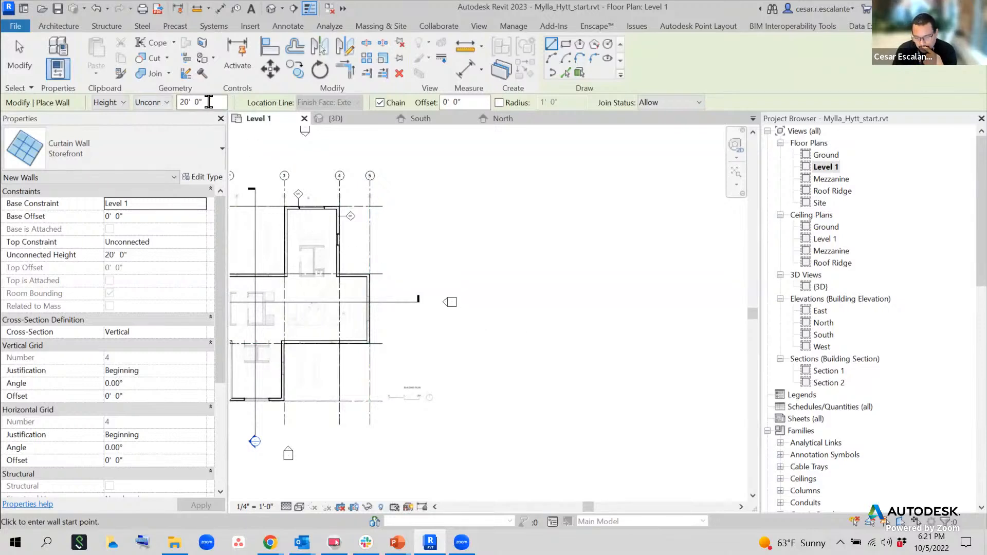
pyautogui.moveTo(203, 101); pyautogui.dragTo(145, 102)
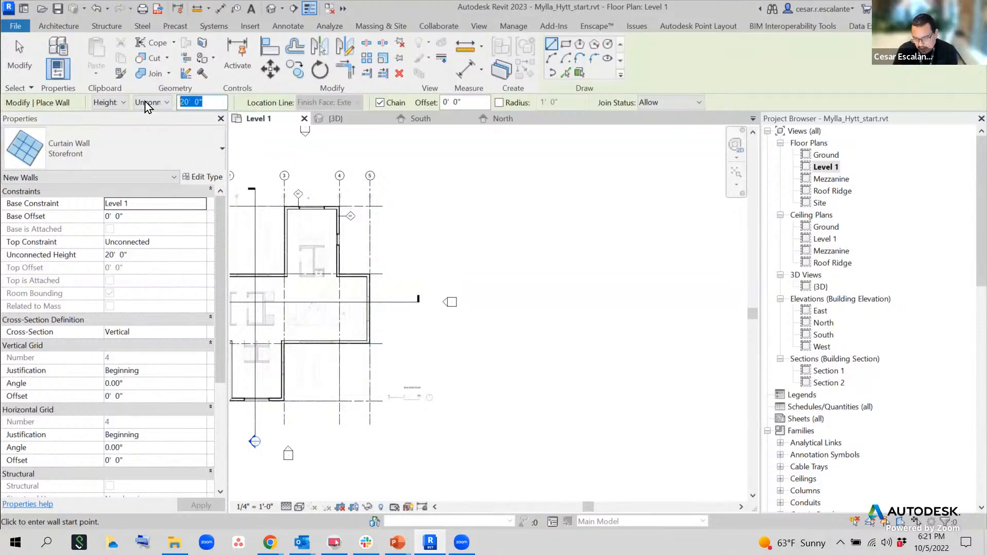
pyautogui.write('40')
pyautogui.press('Return')
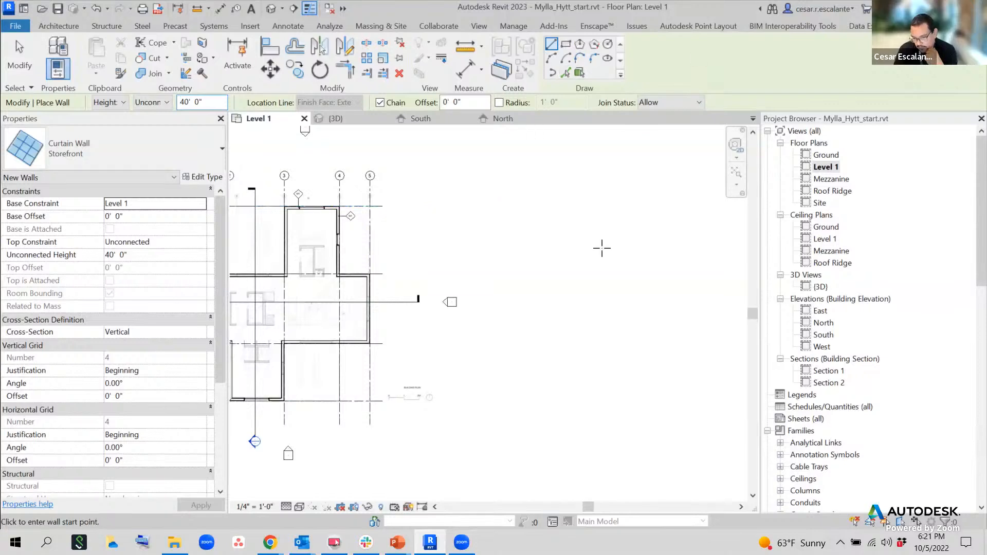
# Draw a straight horizontal Storefront wall about 20' 6" long in the empty area east of the cabin on Level 1.
pyautogui.click(515, 277)
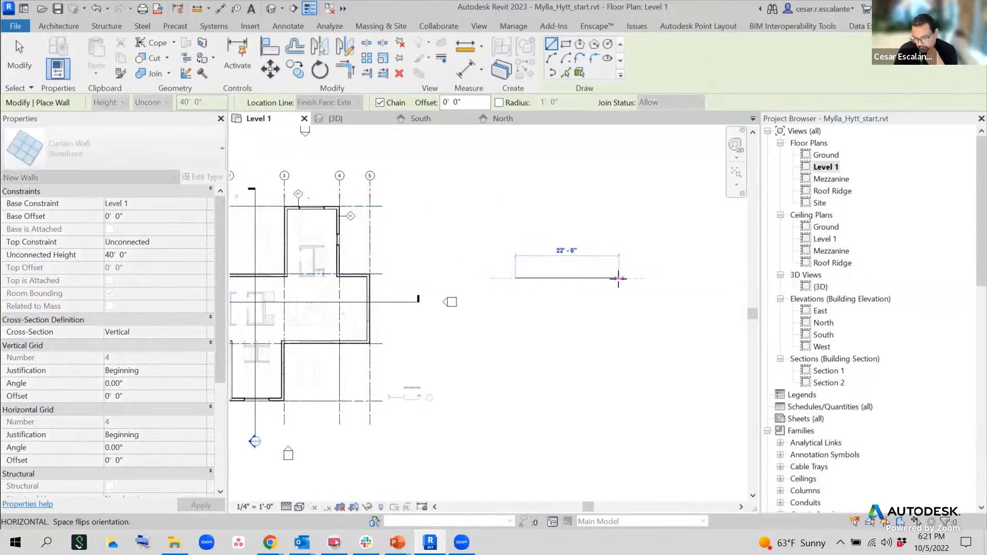
pyautogui.click(609, 278)
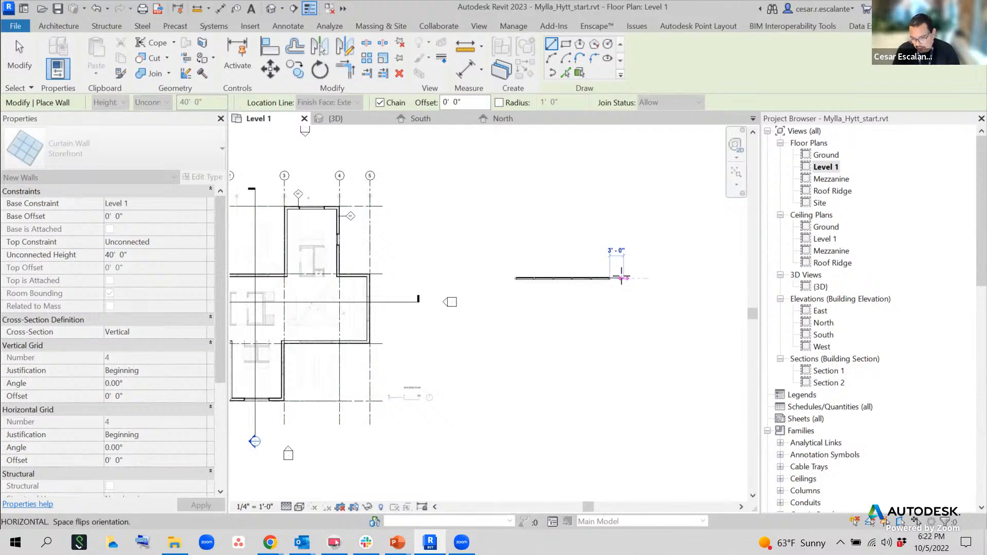
pyautogui.press('Escape')
pyautogui.press('Escape')
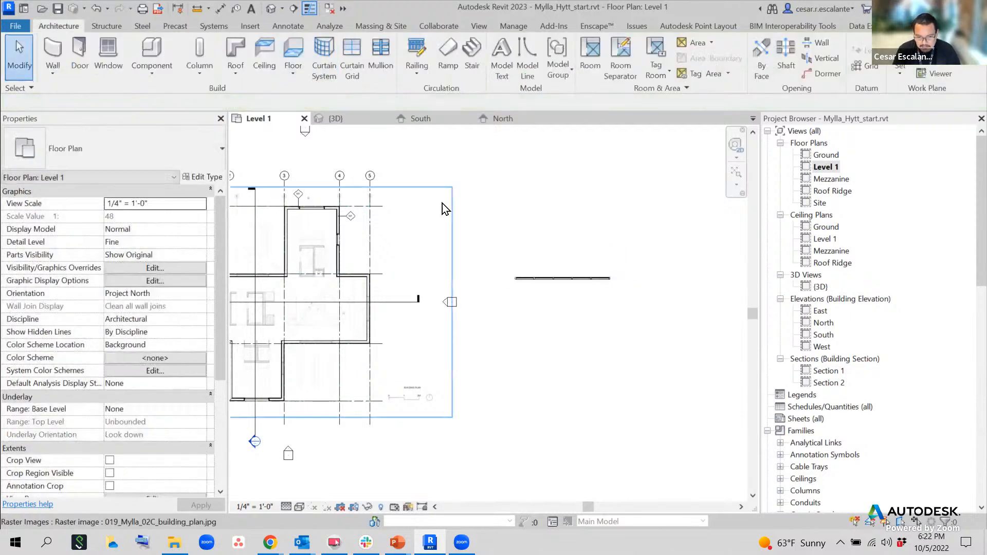
# Open the 3D view and inspect the panels and mullions of the new Storefront wall beside the cabin.
pyautogui.click(271, 9)
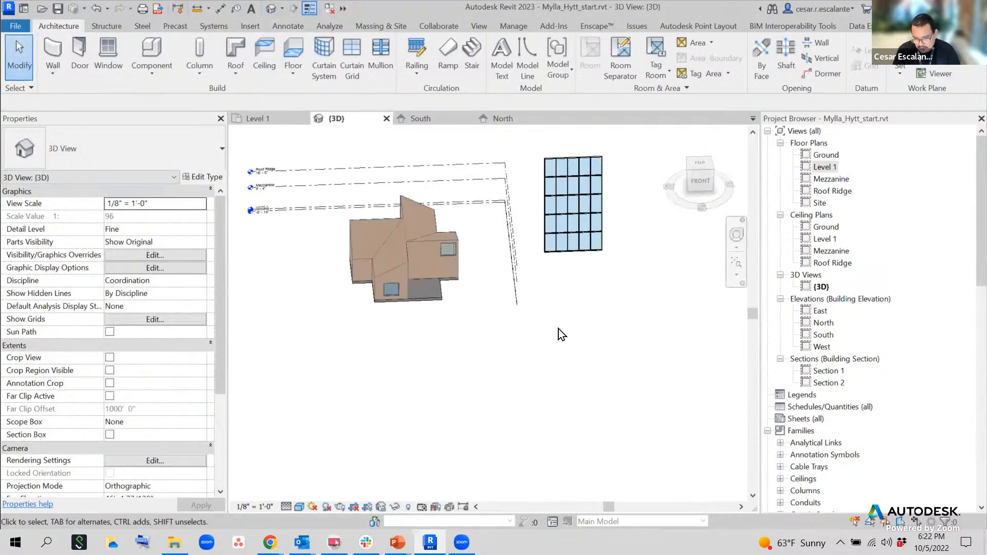
pyautogui.keyDown('shift'); pyautogui.moveTo(634, 303); pyautogui.dragTo(584, 330, button='middle'); pyautogui.keyUp('shift')
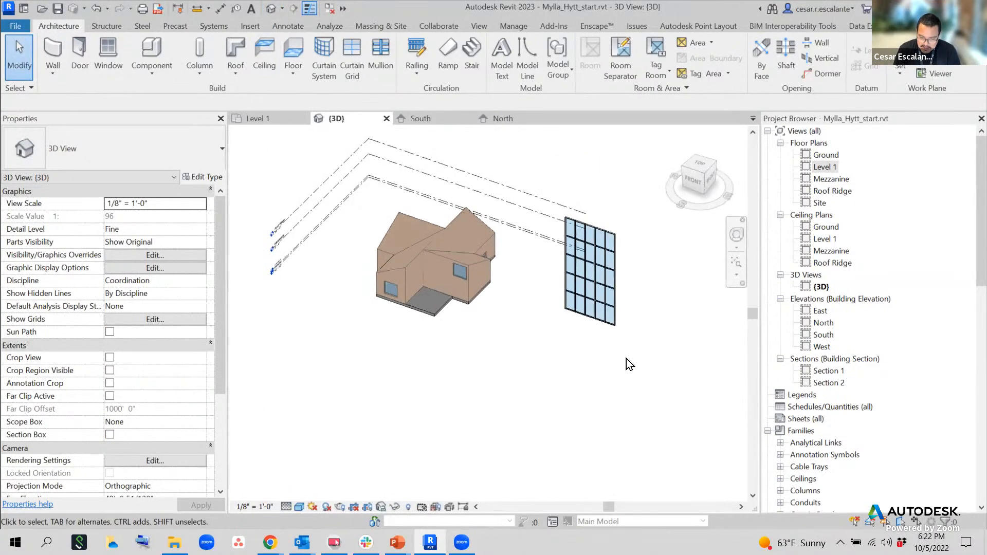
pyautogui.moveTo(628, 358); pyautogui.dragTo(470, 337, button='middle')
pyautogui.scroll(3, 469, 327)
pyautogui.scroll(-2, 509, 350)
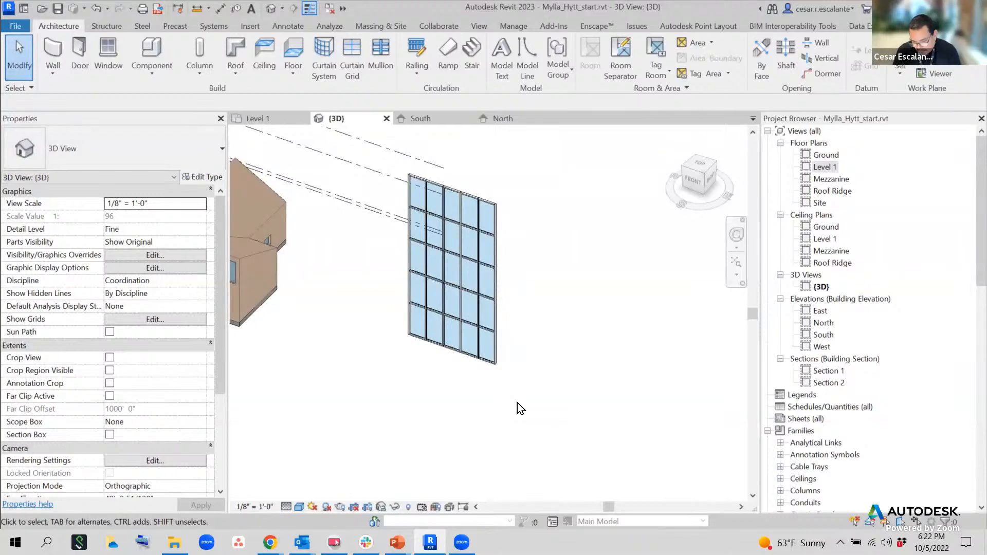
pyautogui.scroll(-4, 531, 396)
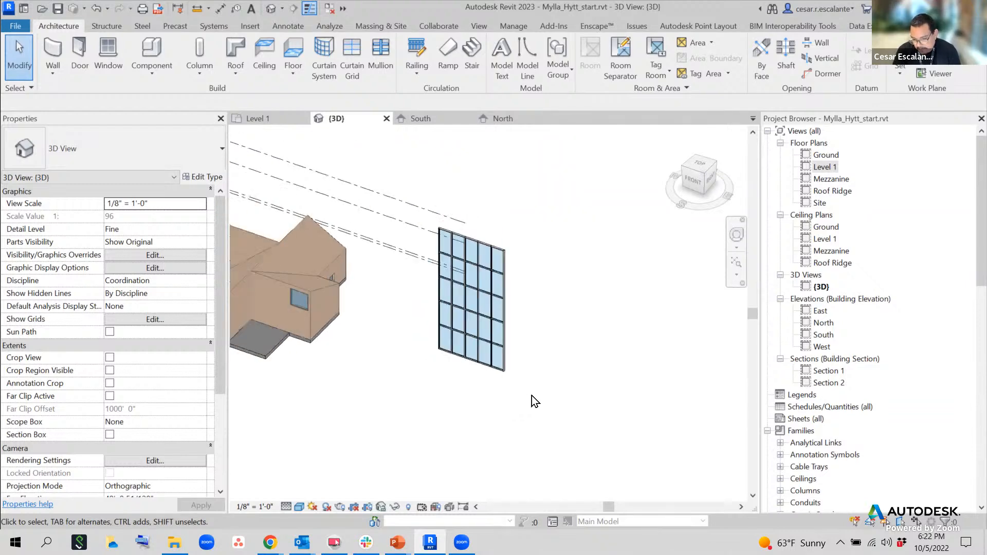
pyautogui.scroll(3, 531, 396)
pyautogui.keyDown('shift'); pyautogui.moveTo(528, 334); pyautogui.dragTo(594, 203, button='middle'); pyautogui.keyUp('shift')
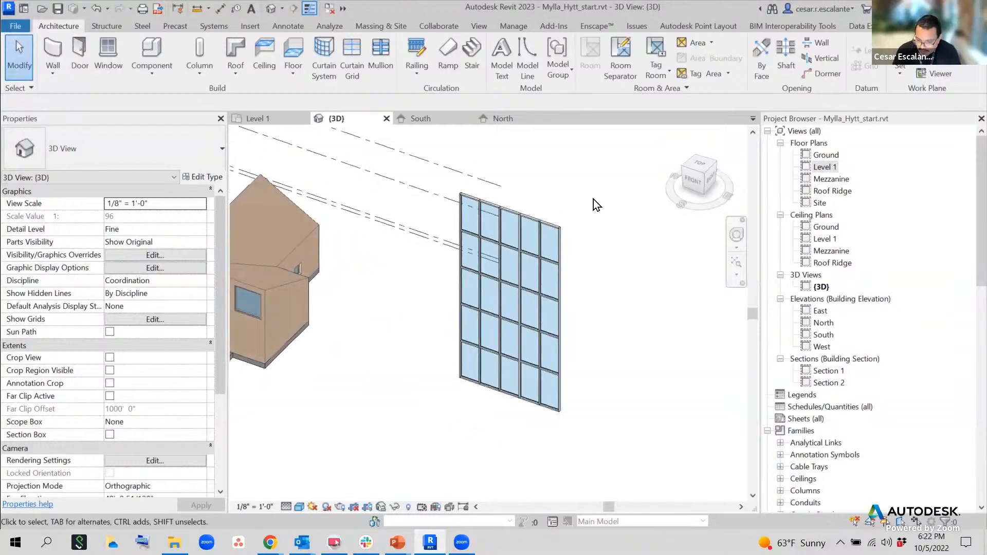
# Lower the top edge of the Storefront wall slightly with its shape handle and deselect the wall.
pyautogui.click(564, 226)
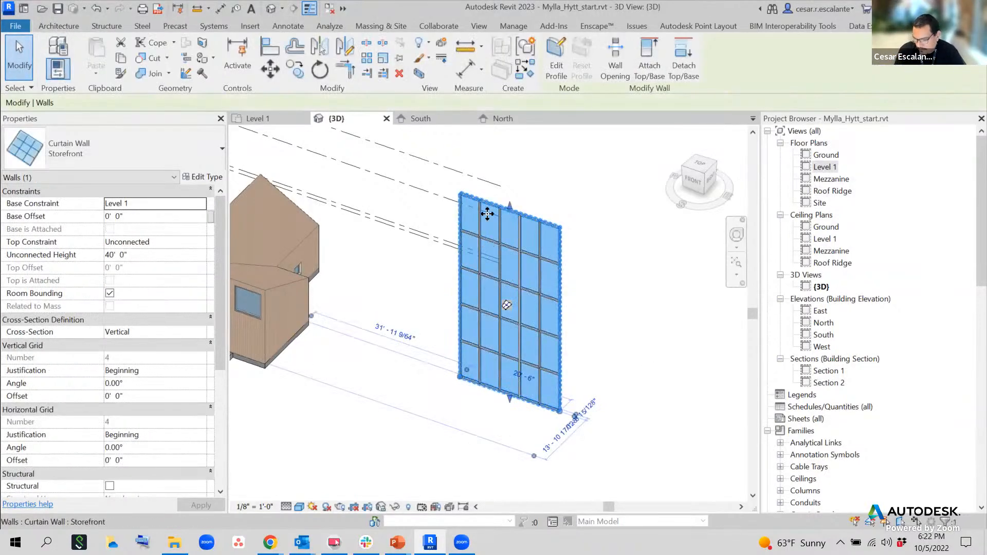
pyautogui.moveTo(509, 206); pyautogui.dragTo(526, 219)
pyautogui.click(585, 342)
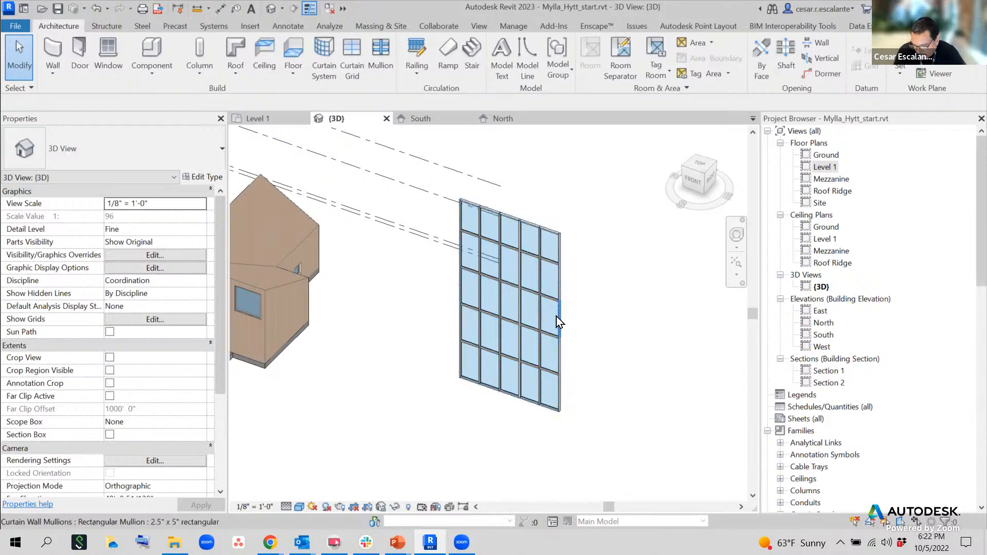
# Select a horizontal mullion in the Storefront wall's last bay and examine its pin and locked mullion type.
pyautogui.scroll(2, 560, 279)
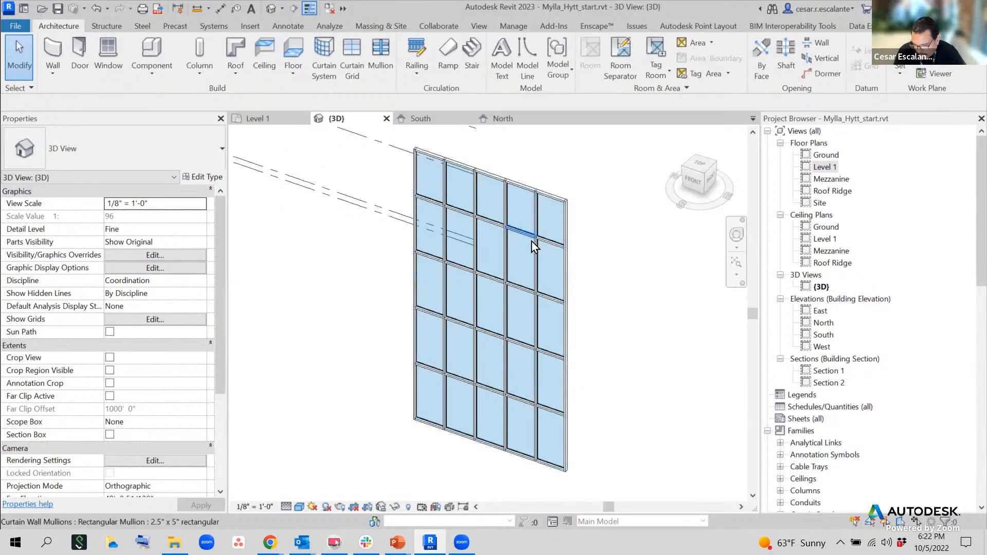
pyautogui.scroll(3, 536, 314)
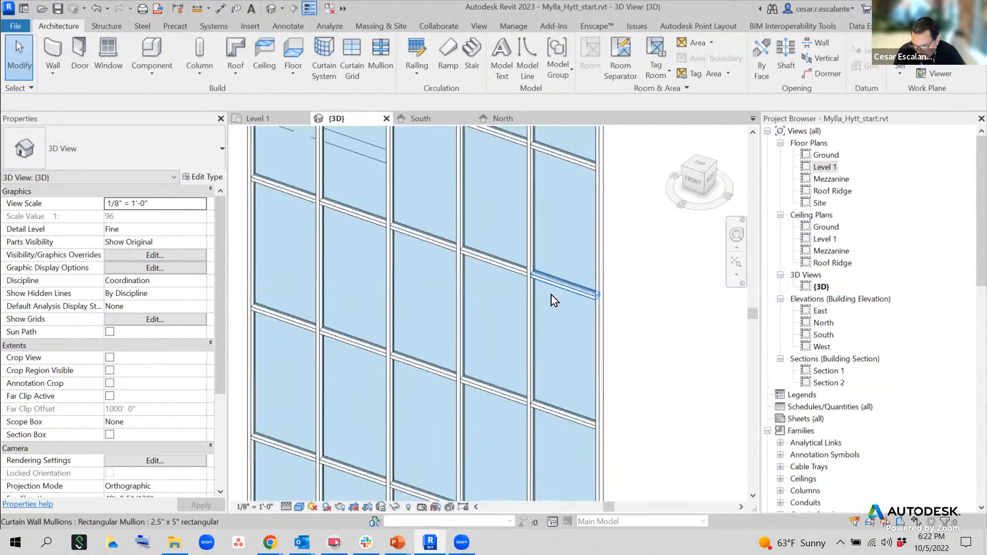
pyautogui.click(551, 295)
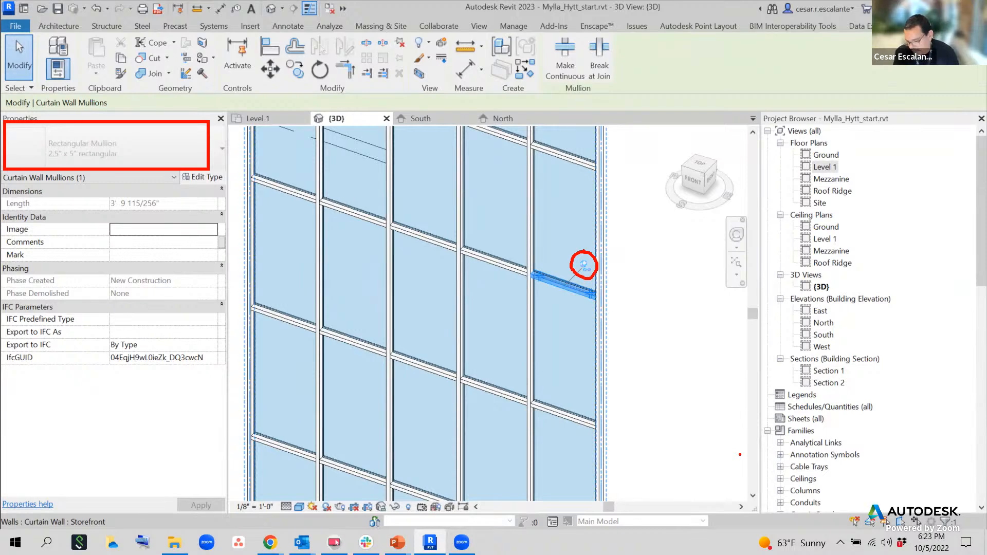
pyautogui.click(693, 486)
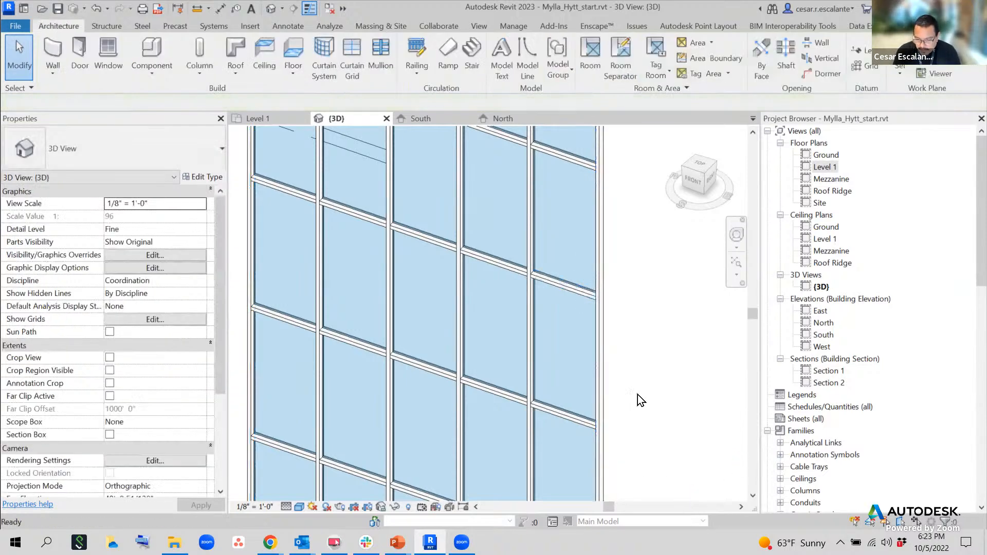
# Select the Storefront wall's last interior vertical grid line and examine its pin and spacing to the neighbouring grid lines.
pyautogui.scroll(-3, 637, 395)
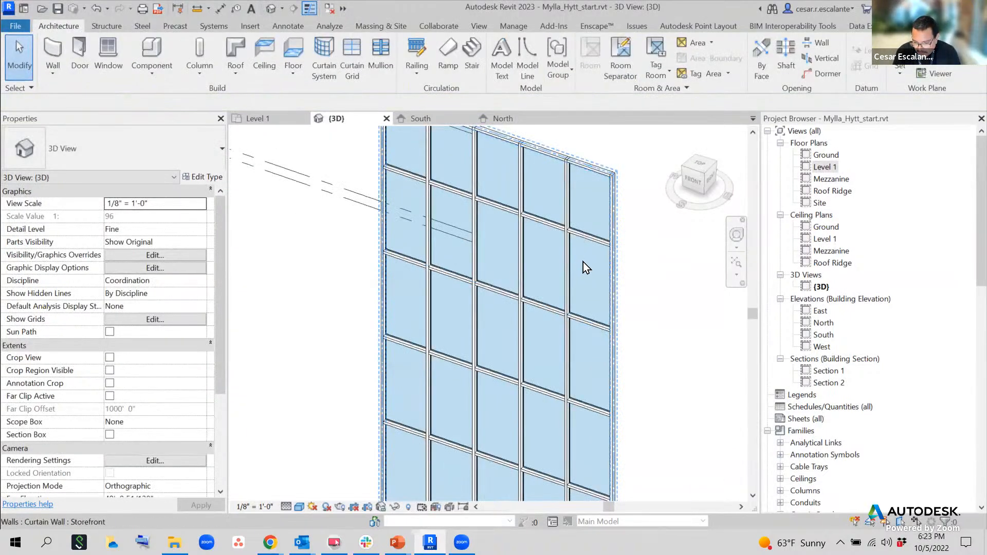
pyautogui.scroll(4, 585, 279)
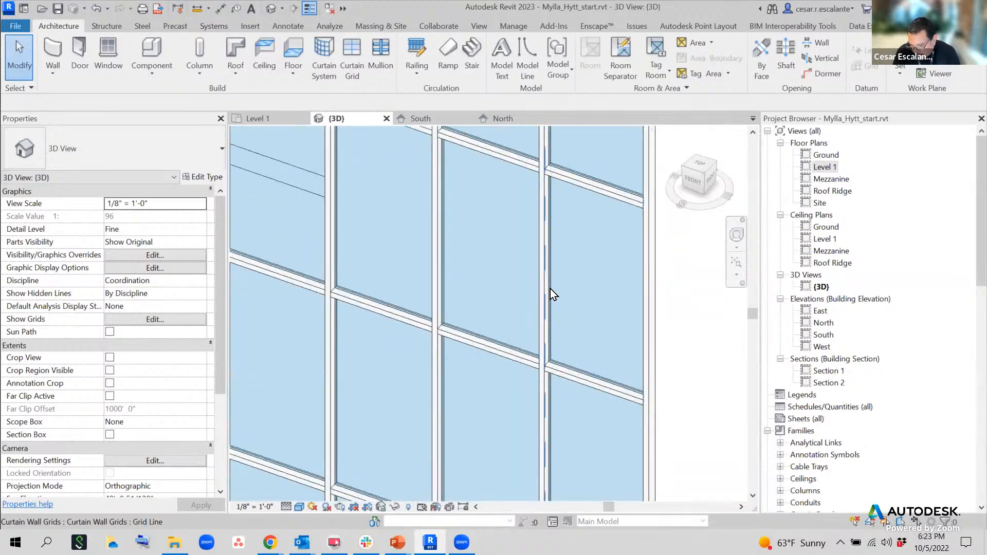
pyautogui.click(550, 288)
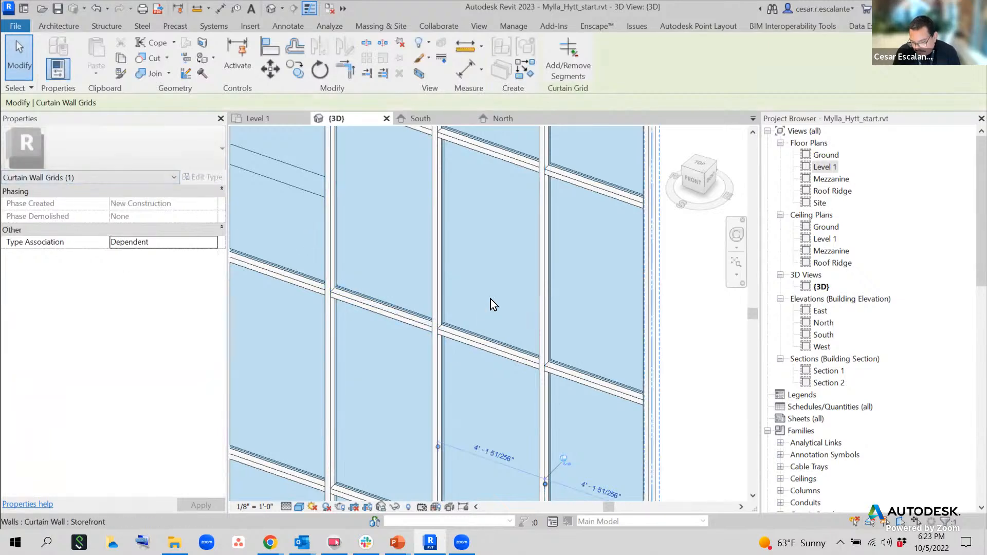
pyautogui.scroll(-2, 490, 298)
pyautogui.scroll(-2, 572, 349)
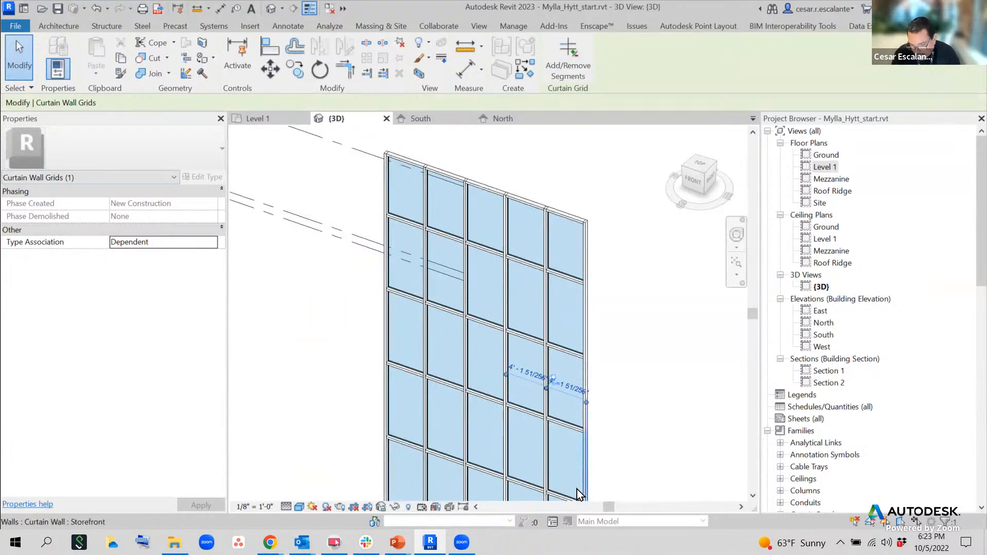
# Select a horizontal grid line in the Storefront wall and examine its pin and the spacing to its neighbouring grid lines.
pyautogui.scroll(3, 577, 489)
pyautogui.press('Escape')
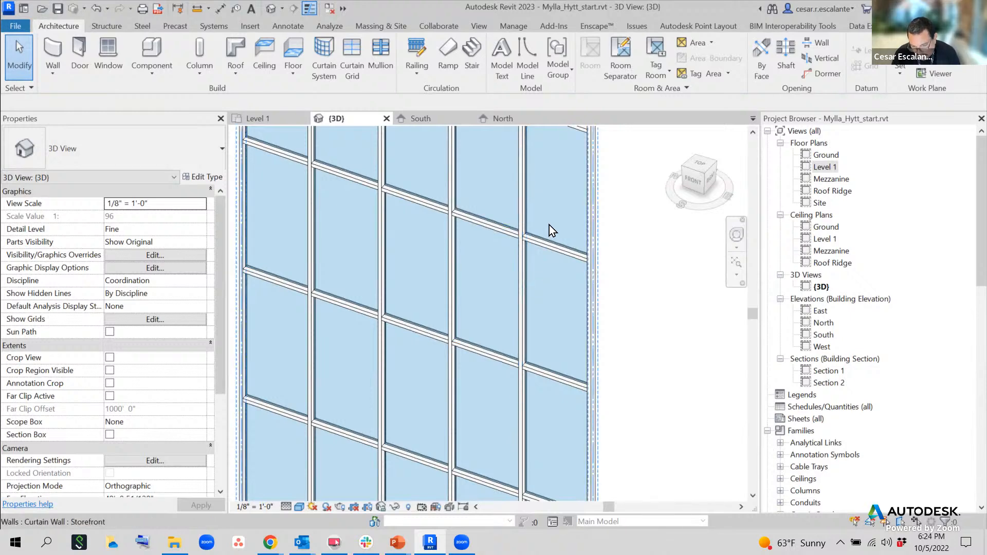
pyautogui.press('Tab')
pyautogui.click(536, 239)
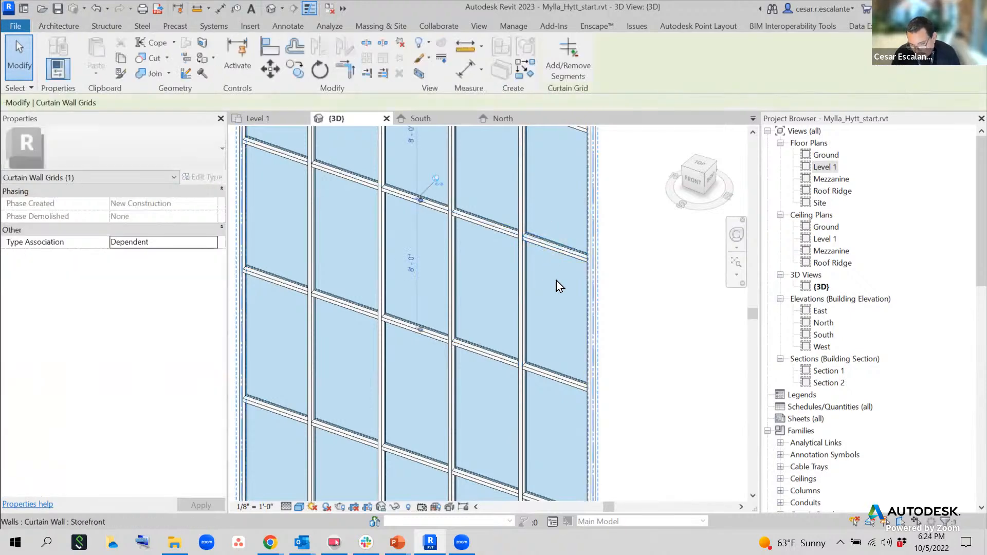
pyautogui.moveTo(572, 321); pyautogui.dragTo(631, 385, button='middle')
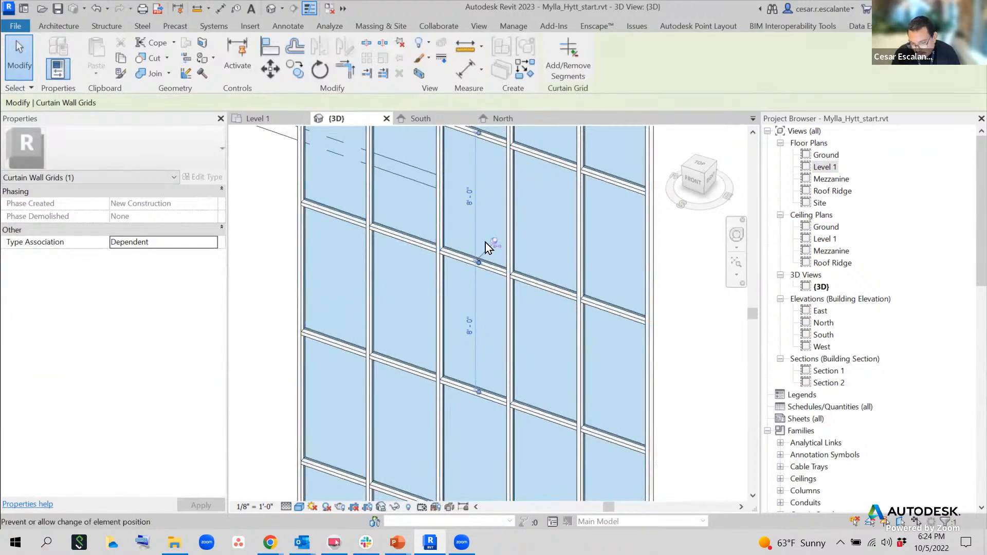
pyautogui.press('Escape')
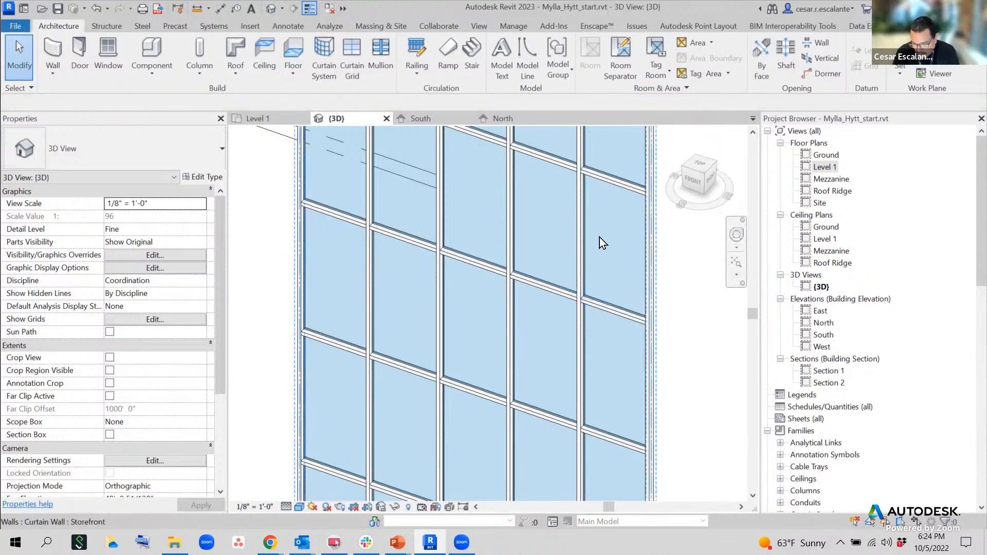
# Preselect the whole Storefront wall over a vertical mullion without selecting it and check the element name in the status read-out.
pyautogui.press('Tab')
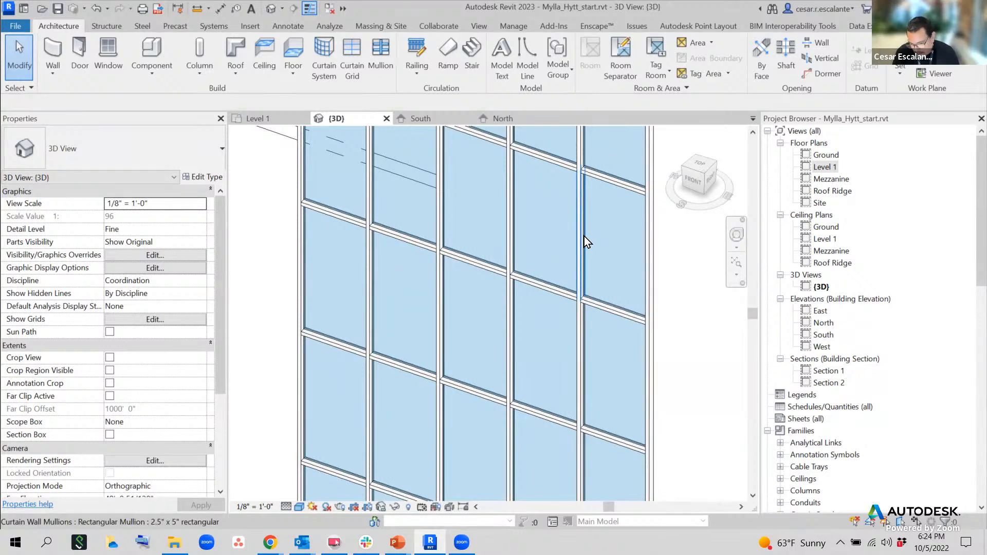
pyautogui.press('Tab')
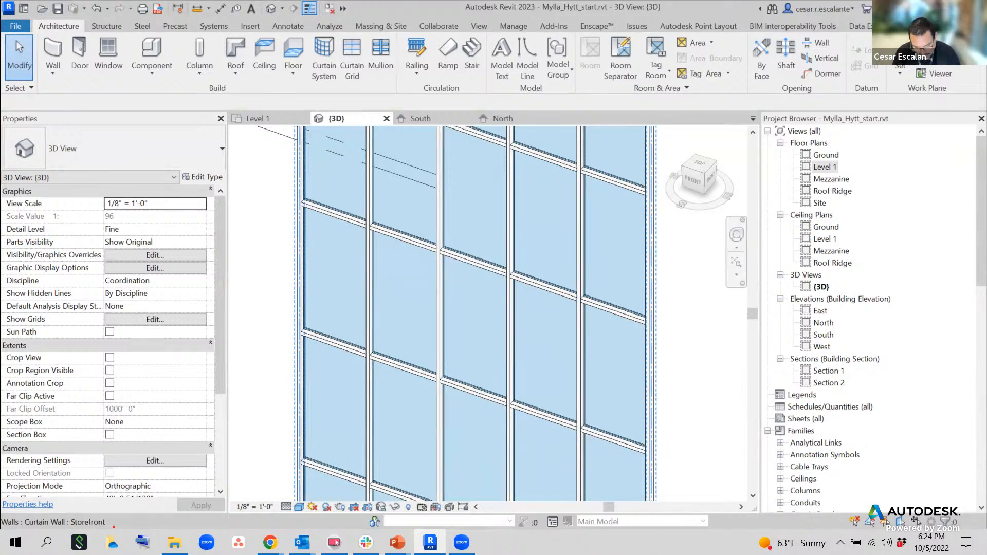
pyautogui.moveTo(138, 514)
pyautogui.mouseDown()
pyautogui.moveTo(59, 498)
pyautogui.moveTo(2, 518)
pyautogui.moveTo(49, 542)
pyautogui.moveTo(133, 529)
pyautogui.moveTo(135, 515)
pyautogui.mouseUp()
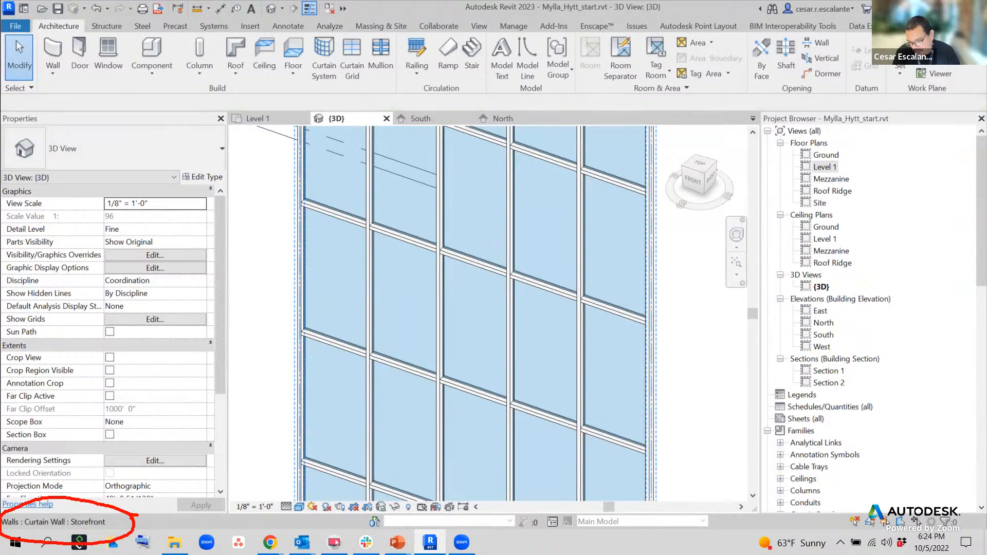
pyautogui.press('Escape')
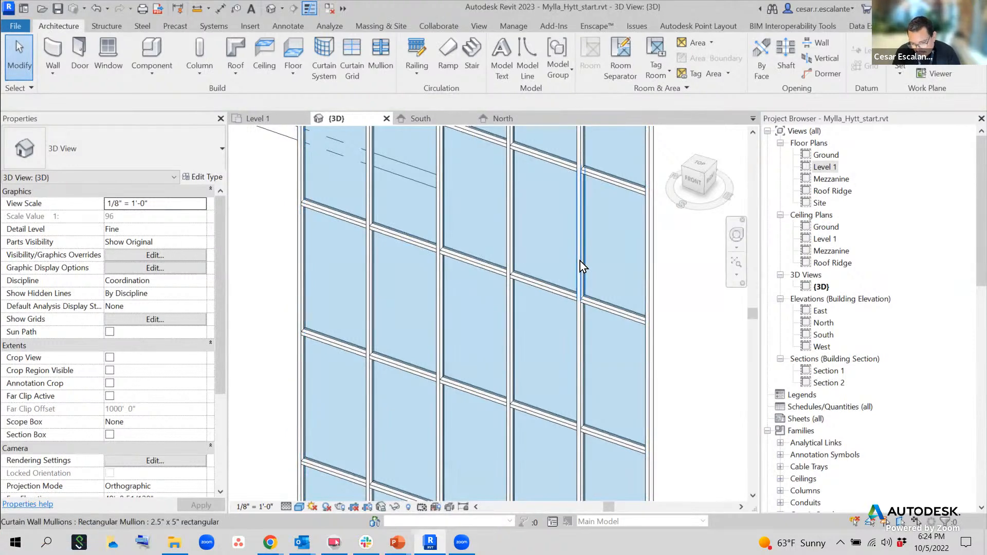
# Cycle repeatedly through the overlapping mullion, wall, grid line and shape handle at the last interior vertical mullion, without selecting any.
pyautogui.press('Tab')
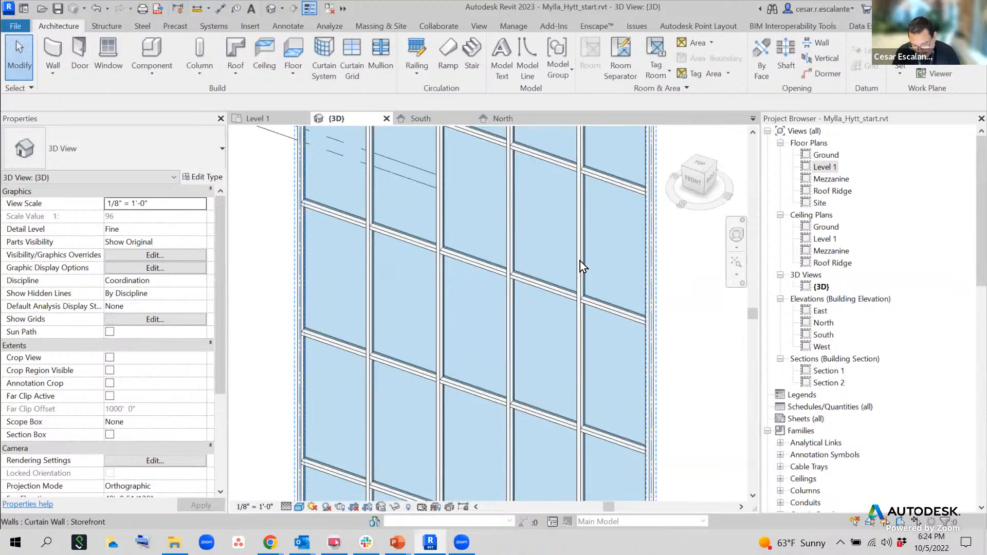
pyautogui.press('Tab')
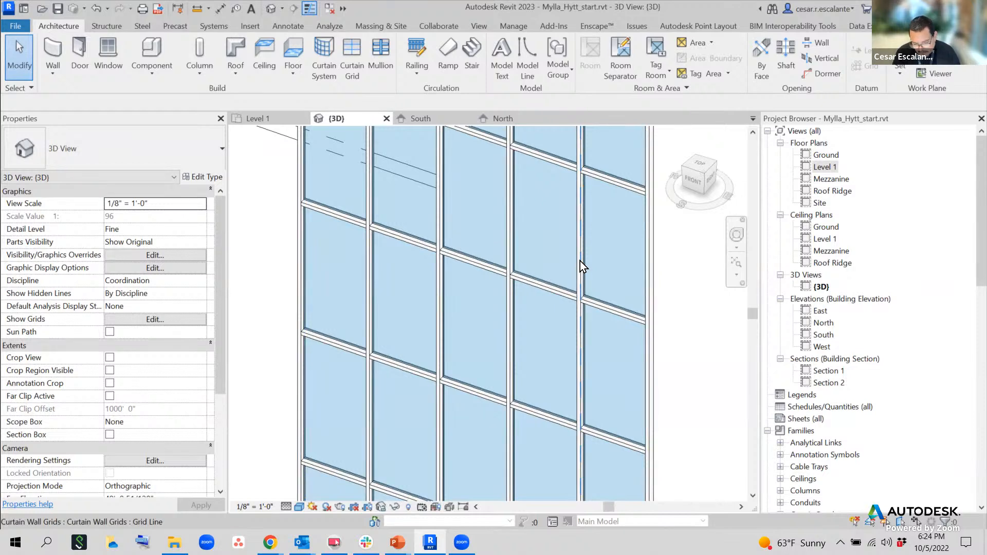
pyautogui.press('Tab')
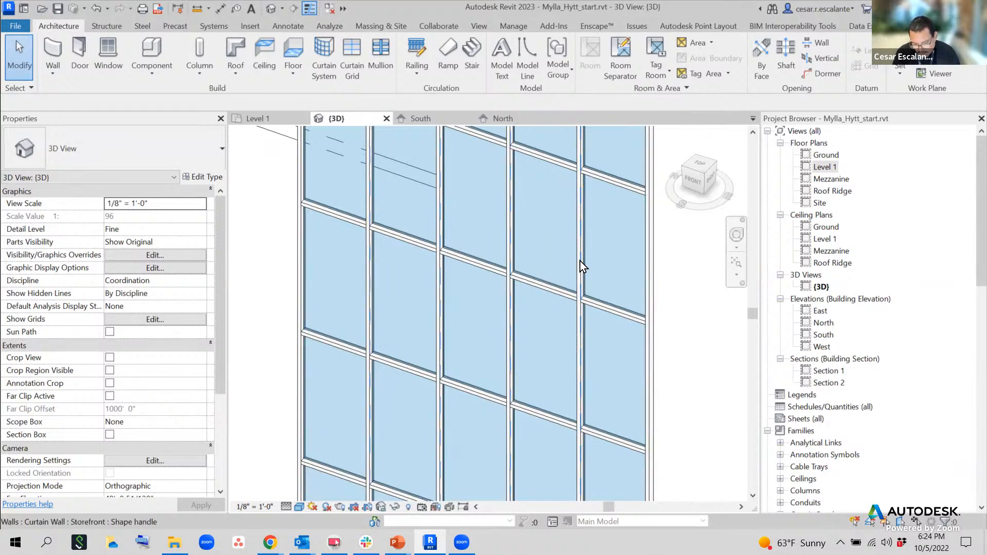
pyautogui.press('Tab')
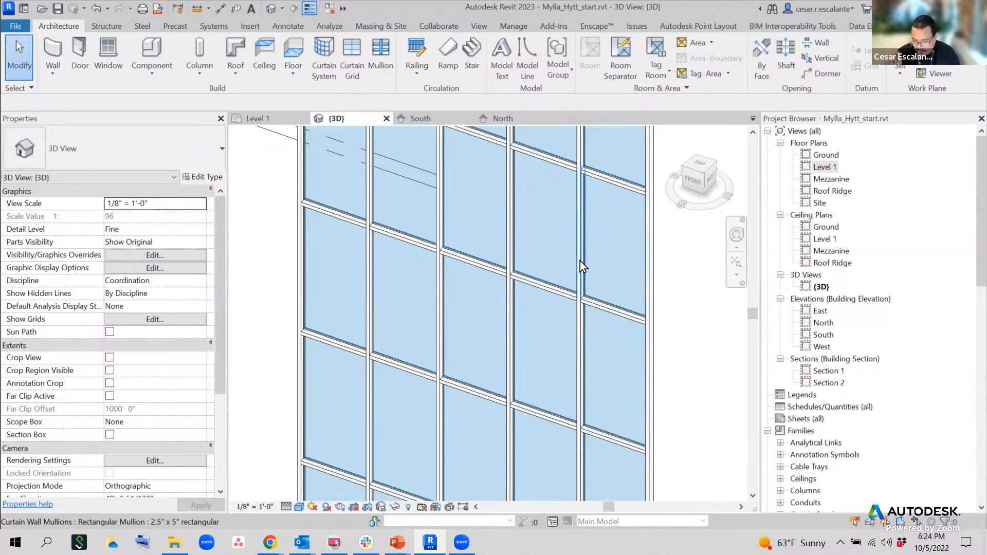
pyautogui.press('Tab')
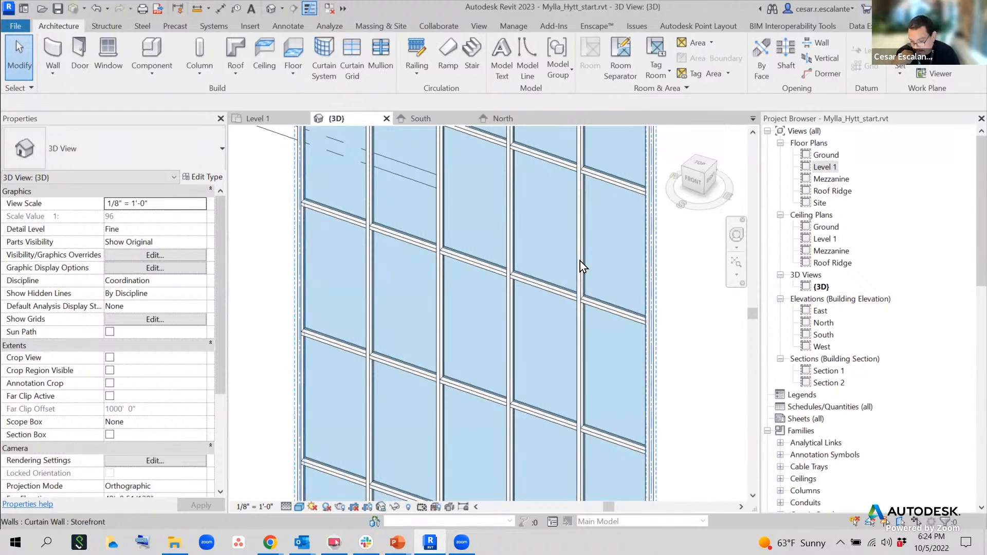
pyautogui.press('Tab')
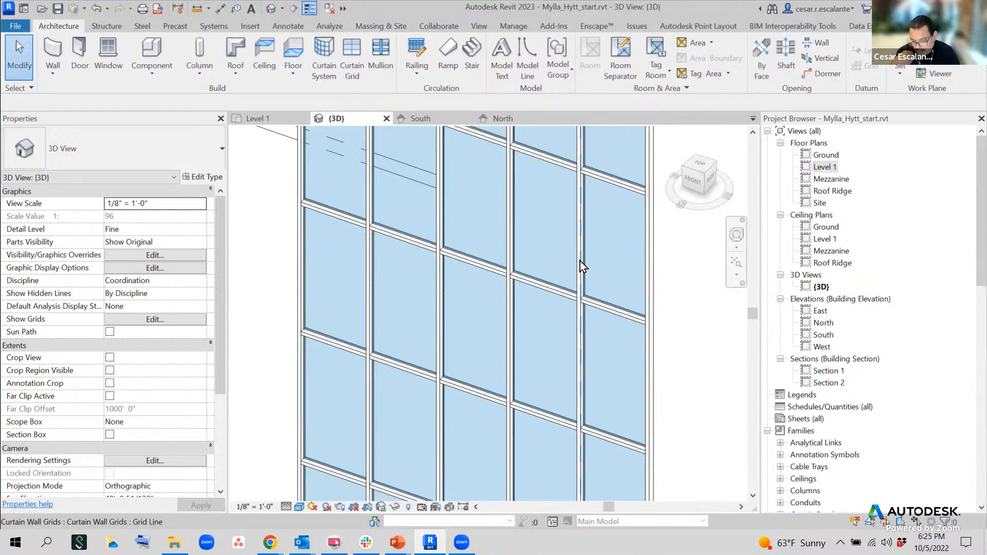
pyautogui.press('Tab')
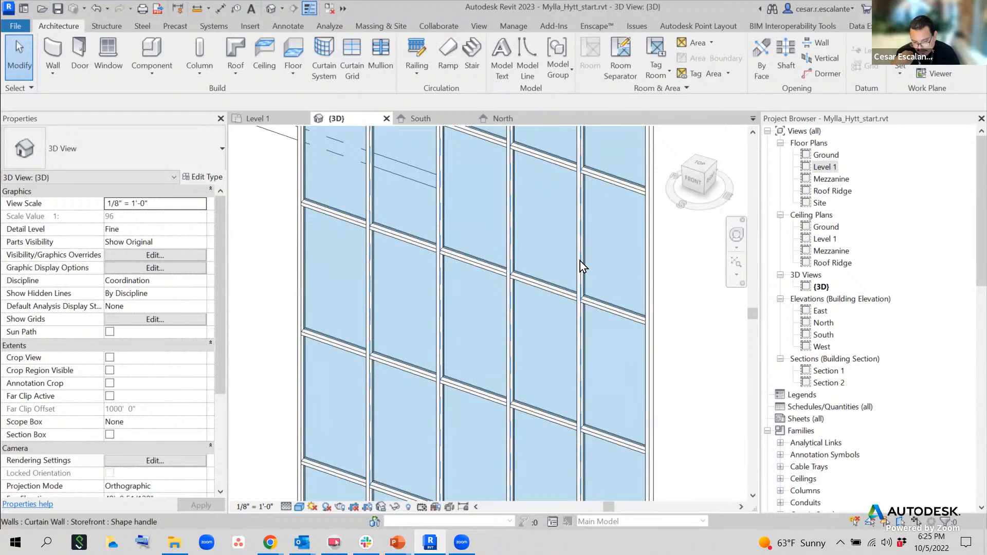
pyautogui.press('Tab')
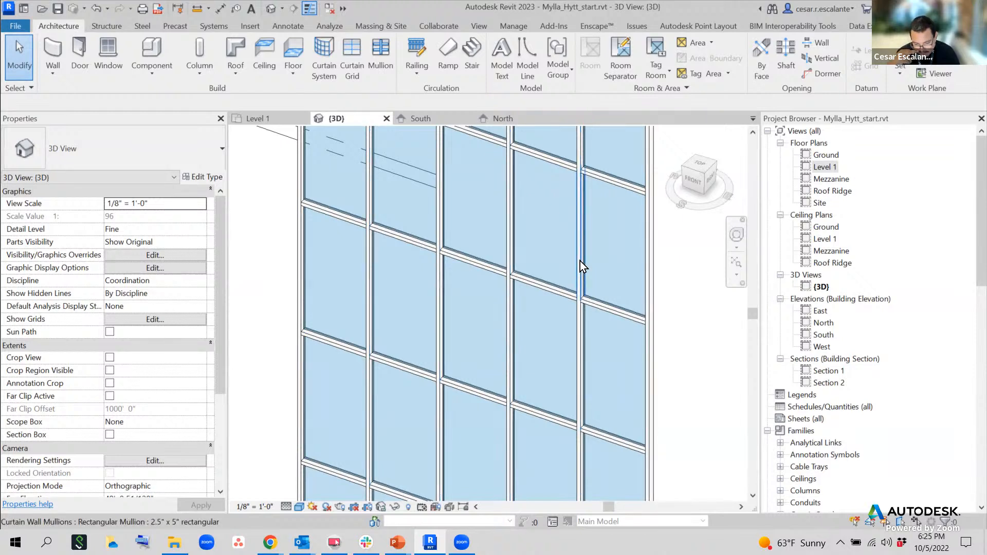
pyautogui.press('Tab')
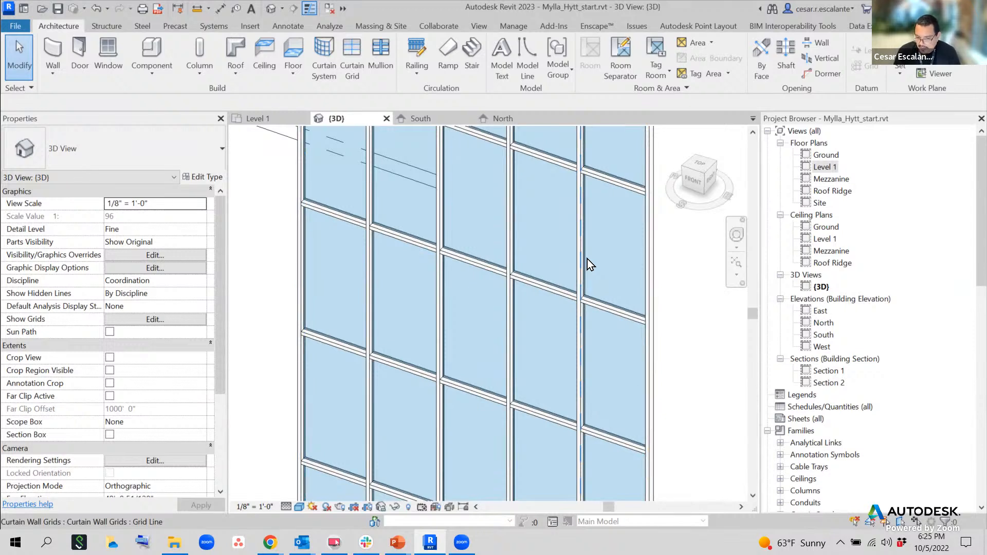
pyautogui.press('Tab')
pyautogui.press('Tab')
pyautogui.press('Tab')
pyautogui.press('Tab')
pyautogui.press('Tab')
pyautogui.press('Tab')
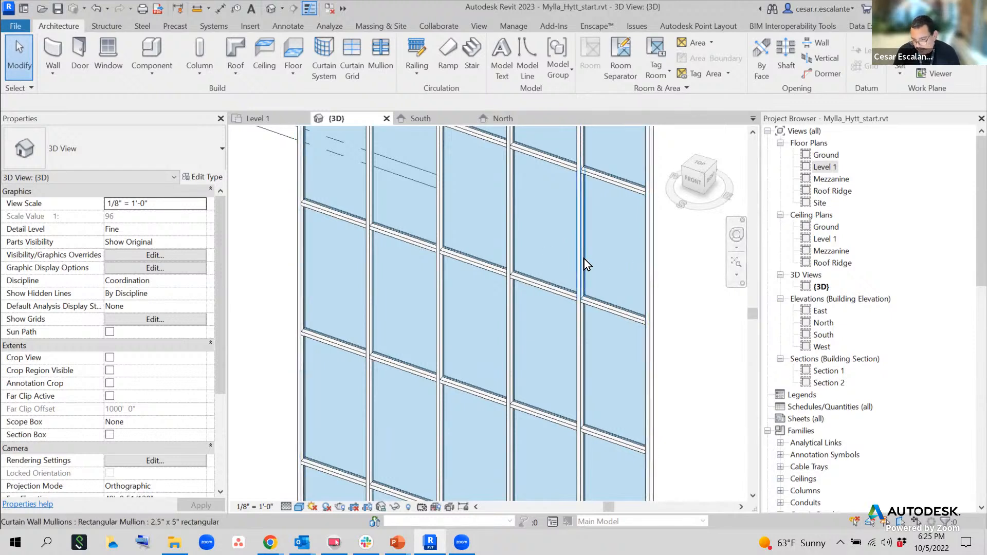
# Select the glazed panel beside the last interior vertical mullion and examine its locked System Panel type and its pin.
pyautogui.press('Tab')
pyautogui.press('Tab')
pyautogui.press('Tab')
pyautogui.press('Tab')
pyautogui.press('Tab')
pyautogui.press('Tab')
pyautogui.press('Tab')
pyautogui.press('Tab')
pyautogui.press('Tab')
pyautogui.click(584, 258)
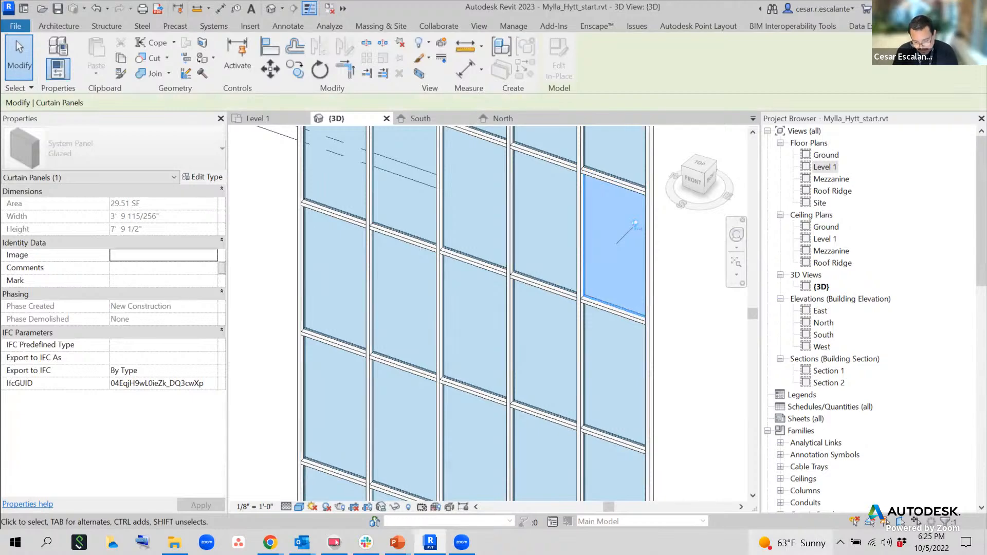
pyautogui.moveTo(791, 543)
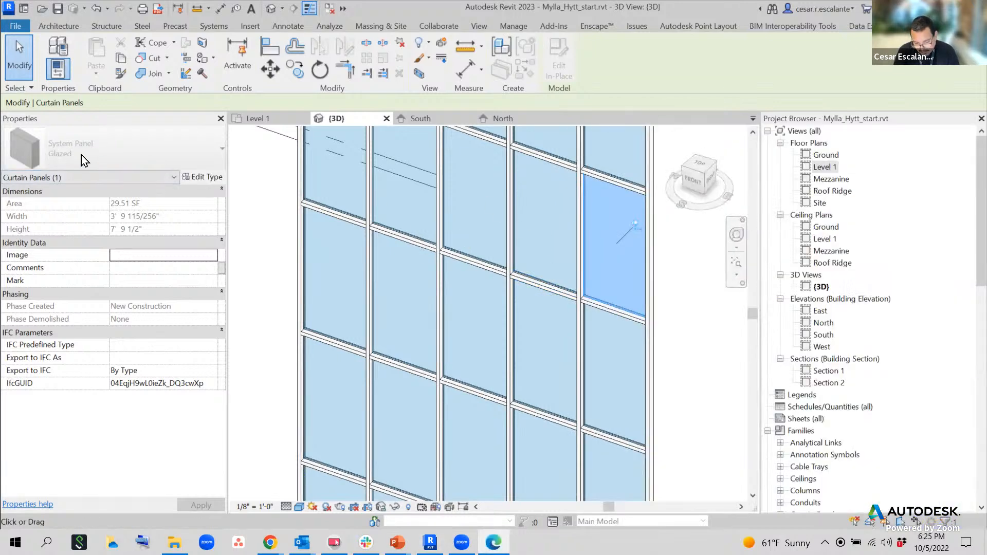
pyautogui.moveTo(19, 129); pyautogui.dragTo(107, 166)
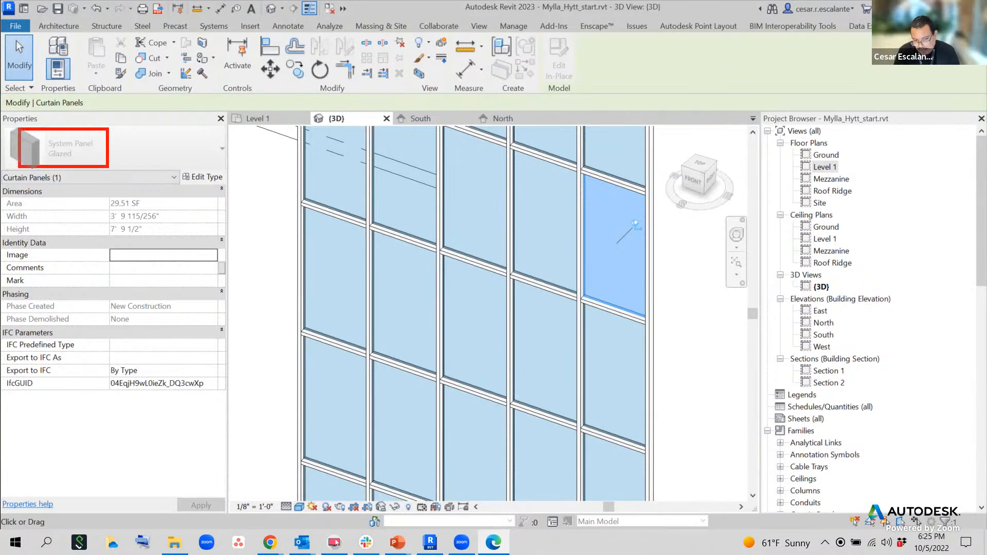
pyautogui.moveTo(627, 214); pyautogui.dragTo(655, 240)
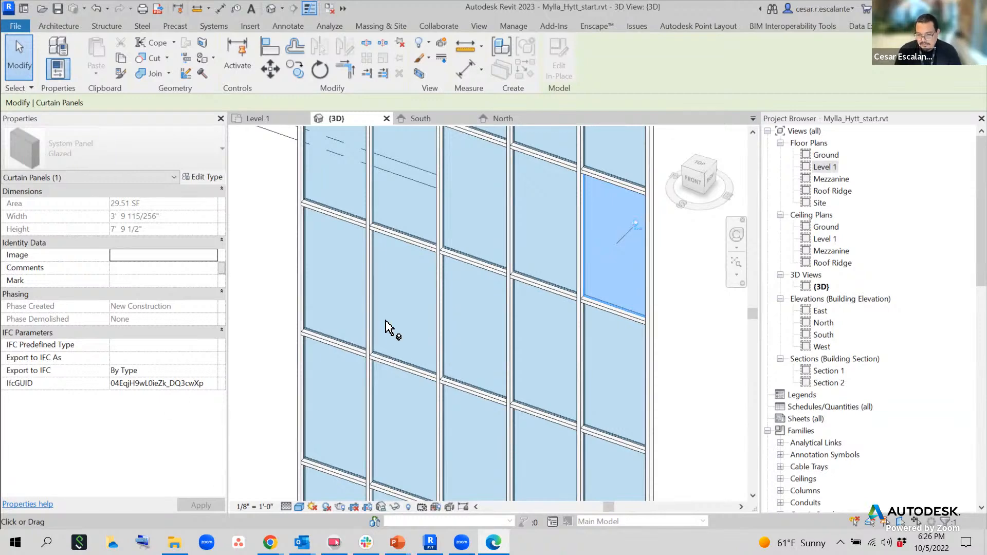
# Select the entire Storefront wall and examine its constraints and grid properties, then clear the selection.
pyautogui.scroll(-3, 386, 332)
pyautogui.click(585, 332)
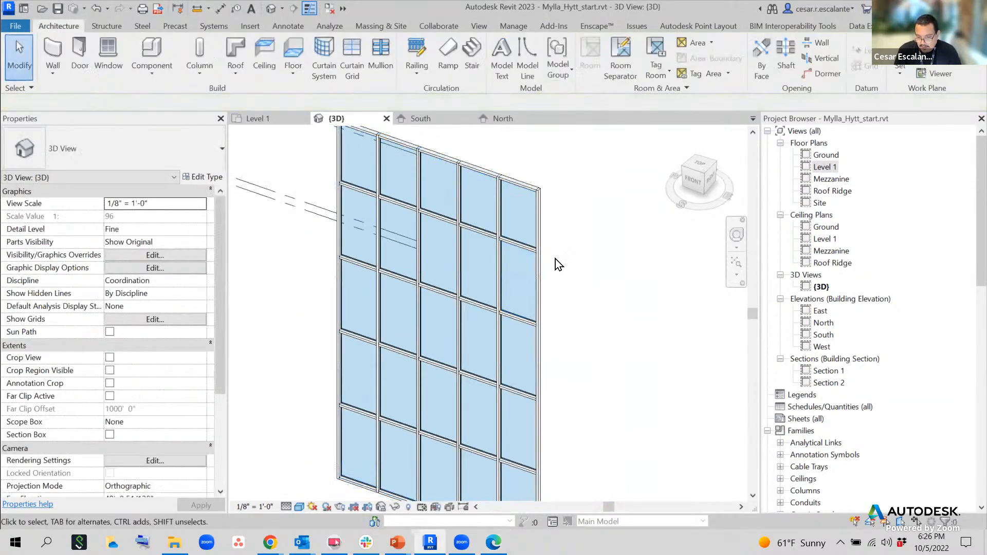
pyautogui.scroll(-3, 555, 258)
pyautogui.scroll(-2, 605, 371)
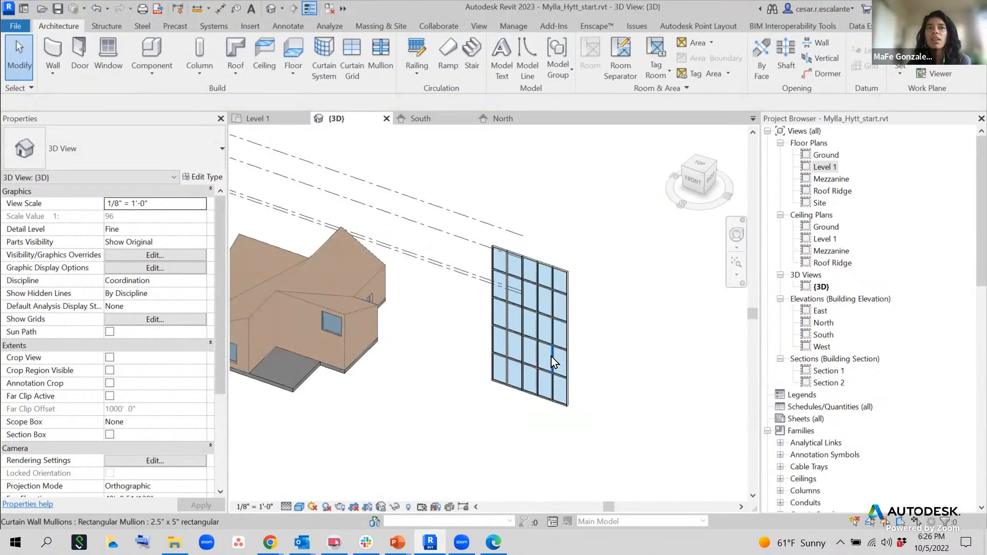
pyautogui.scroll(2, 551, 356)
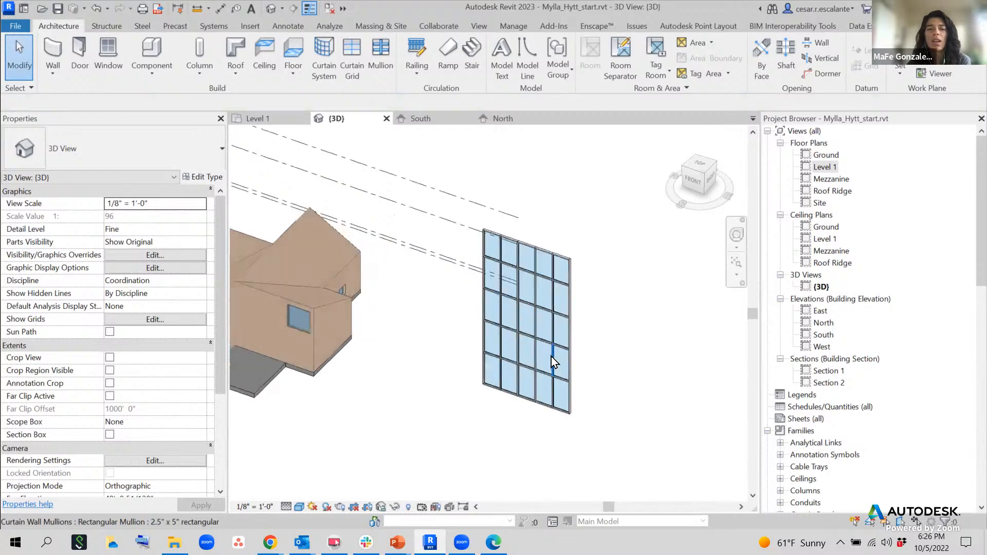
pyautogui.click(578, 411)
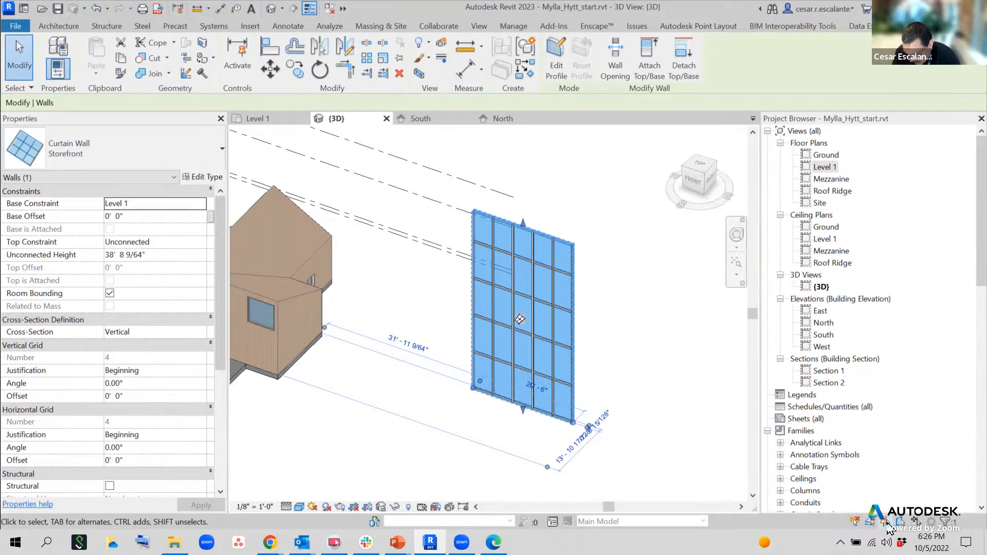
pyautogui.press('Escape')
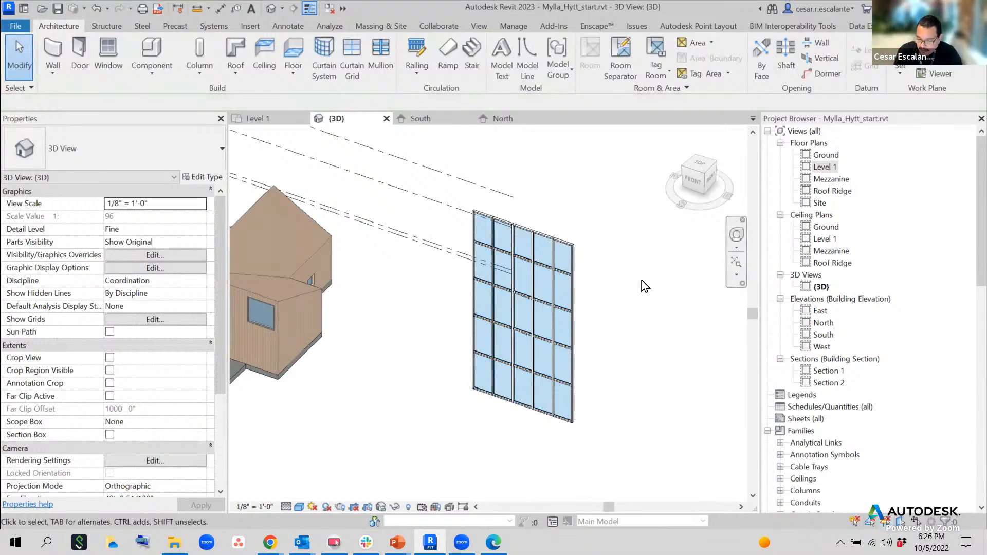
# Select a shape handle of the Storefront wall to examine how it differs from the wall itself, then deselect it.
pyautogui.scroll(2, 572, 298)
pyautogui.scroll(1, 538, 291)
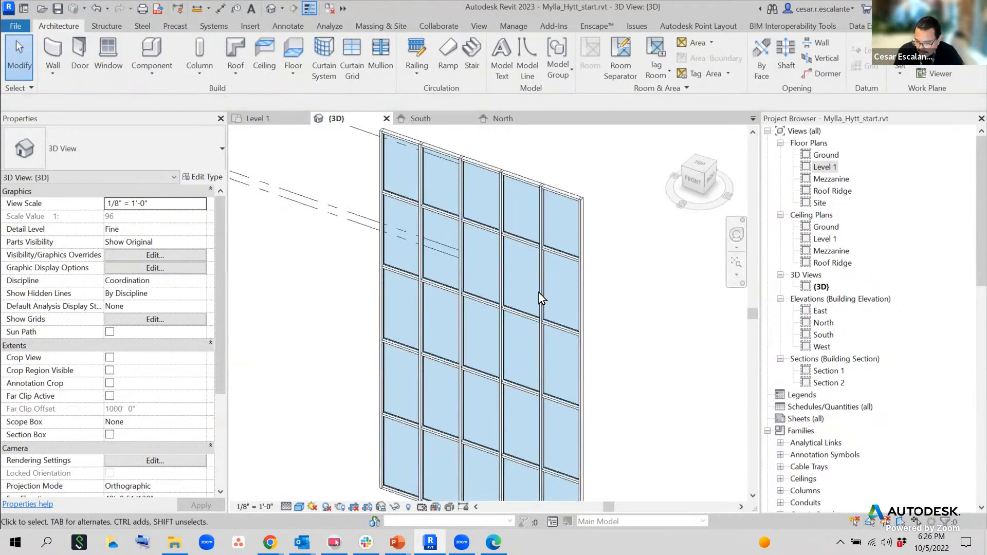
pyautogui.click(544, 299)
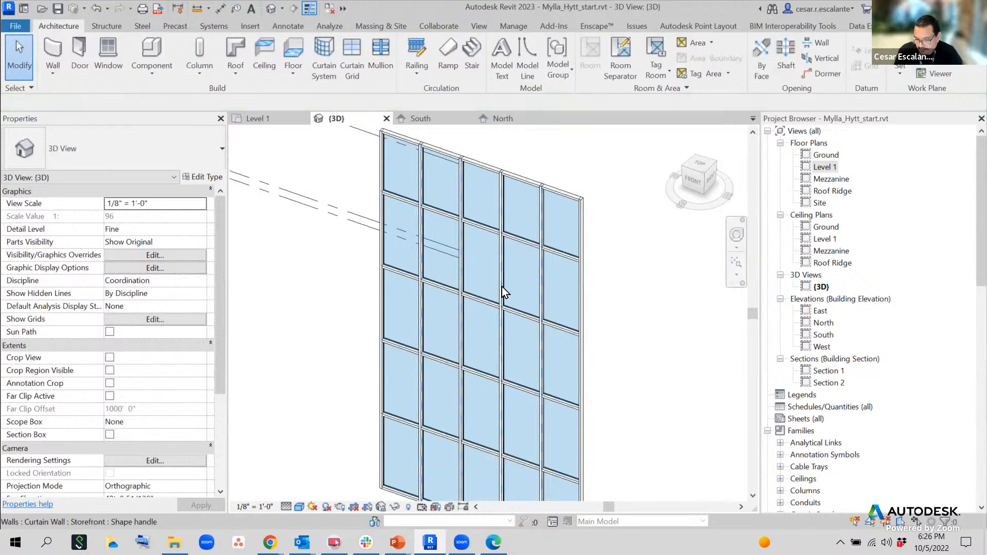
pyautogui.click(508, 301)
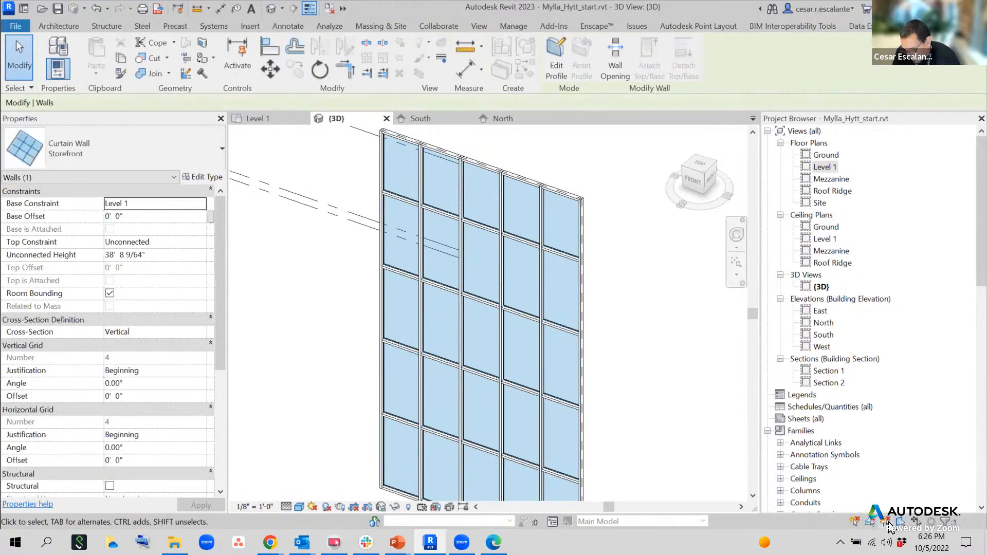
pyautogui.press('Escape')
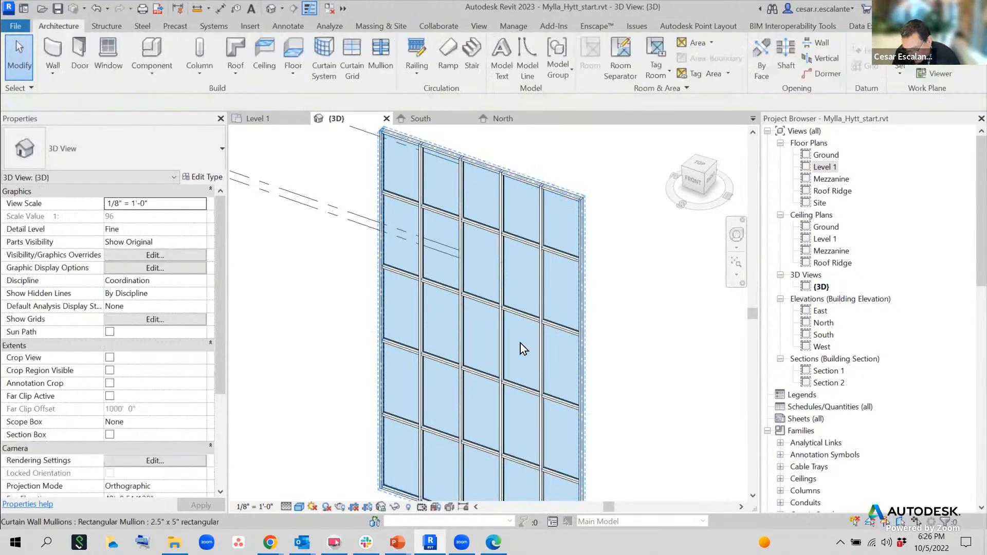
# Select a vertical mullion beside the Storefront wall's last bay, examine its pin and mullion type, and deselect it.
pyautogui.click(542, 304)
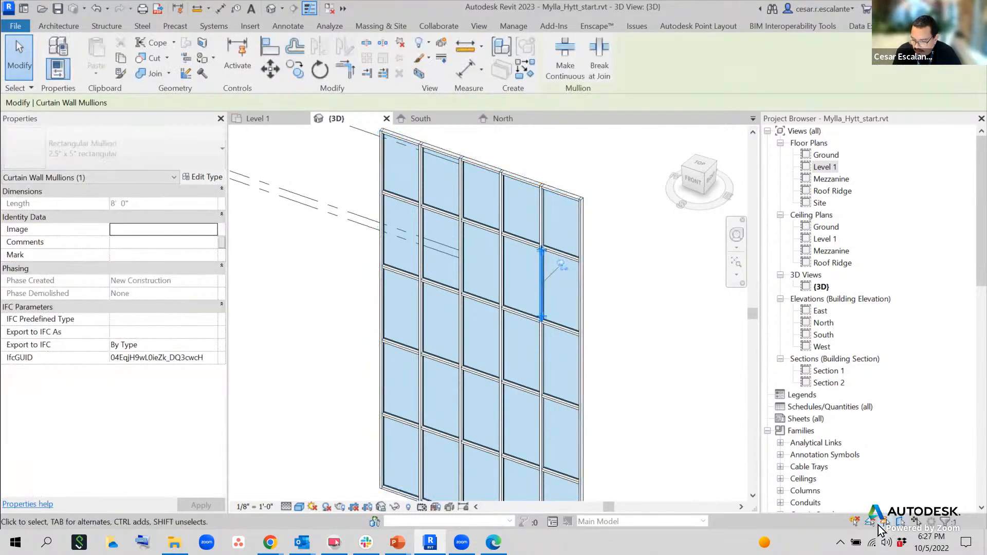
pyautogui.press('Escape')
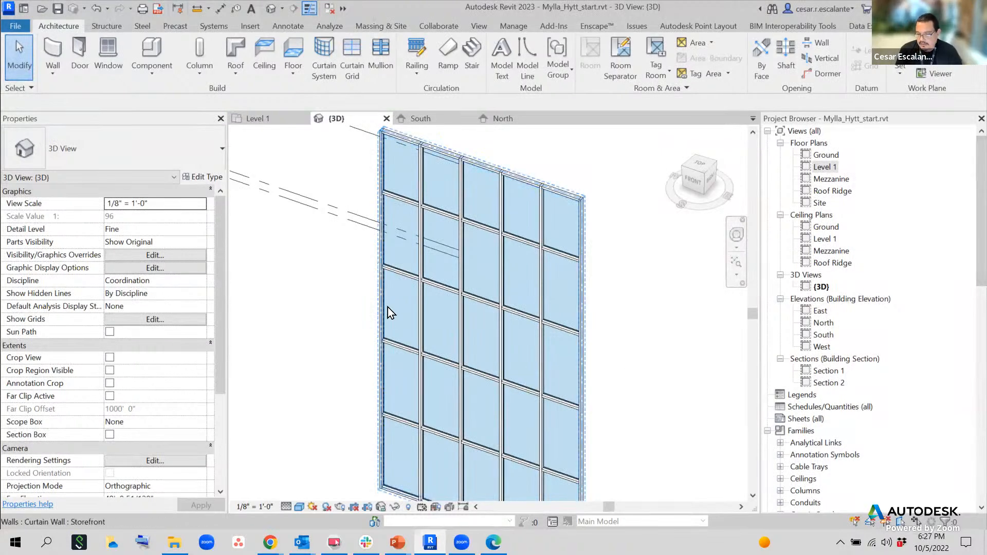
pyautogui.scroll(-3, 387, 307)
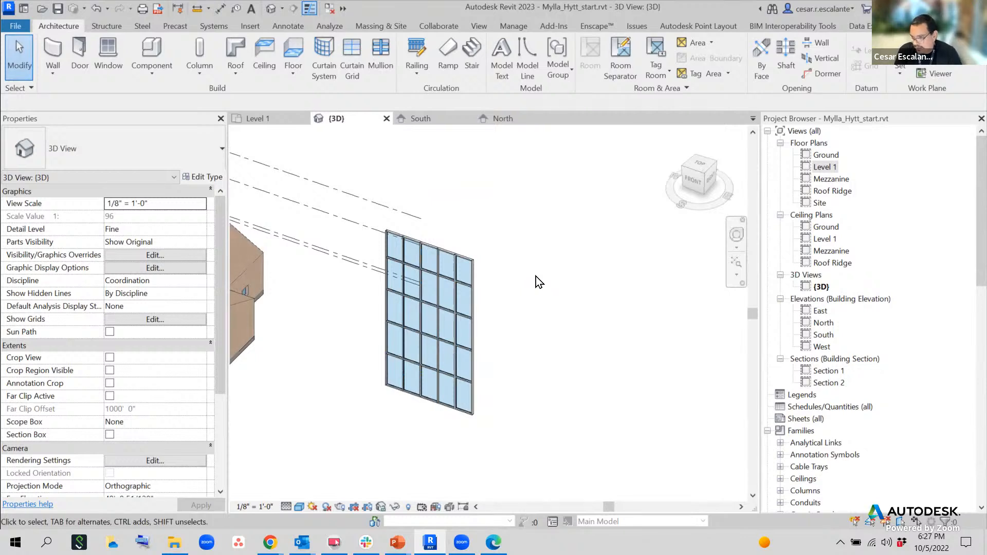
pyautogui.moveTo(515, 297); pyautogui.dragTo(565, 311, button='middle')
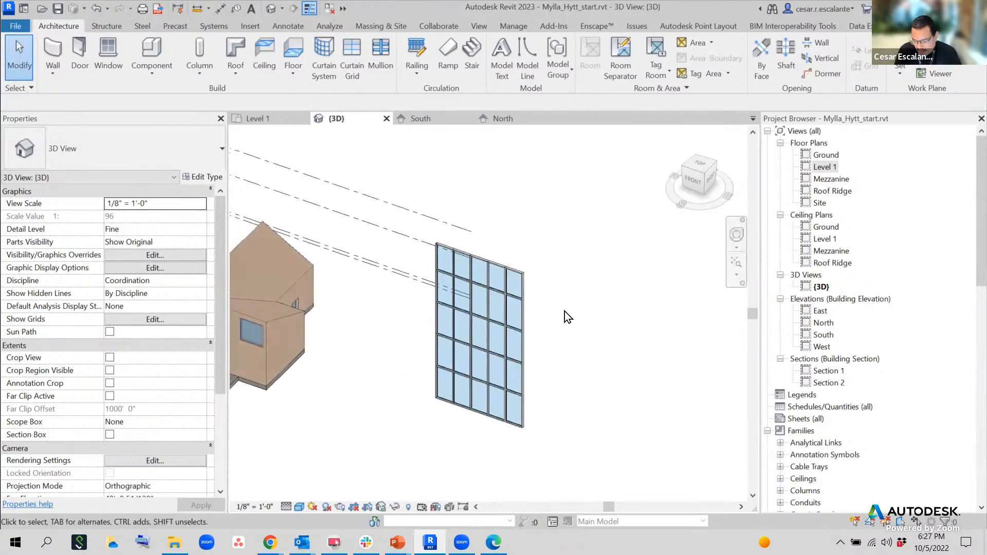
pyautogui.scroll(4, 442, 325)
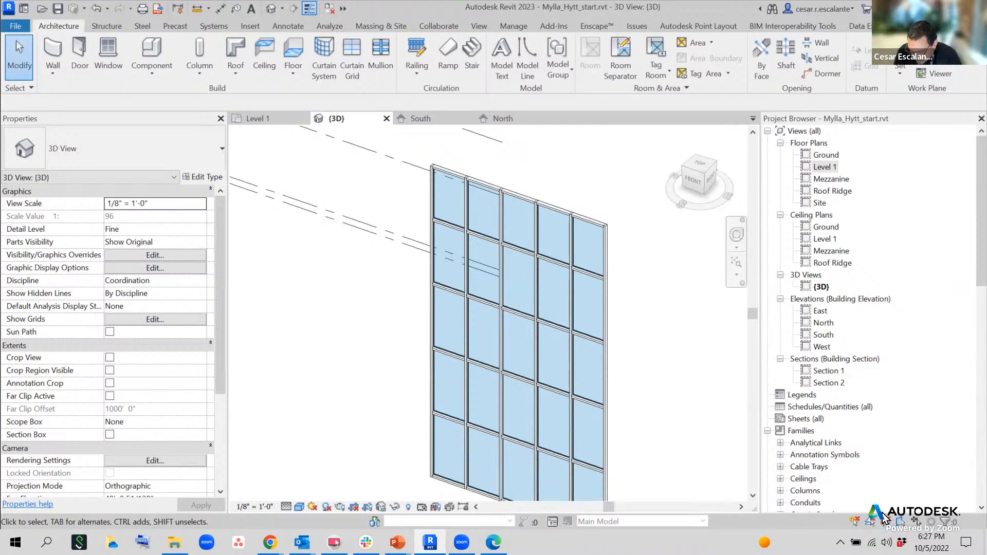
pyautogui.moveTo(886, 504)
pyautogui.mouseDown()
pyautogui.moveTo(874, 514)
pyautogui.moveTo(897, 533)
pyautogui.moveTo(889, 506)
pyautogui.mouseUp()
pyautogui.moveTo(895, 445)
pyautogui.mouseDown()
pyautogui.moveTo(921, 461)
pyautogui.moveTo(883, 477)
pyautogui.mouseUp()
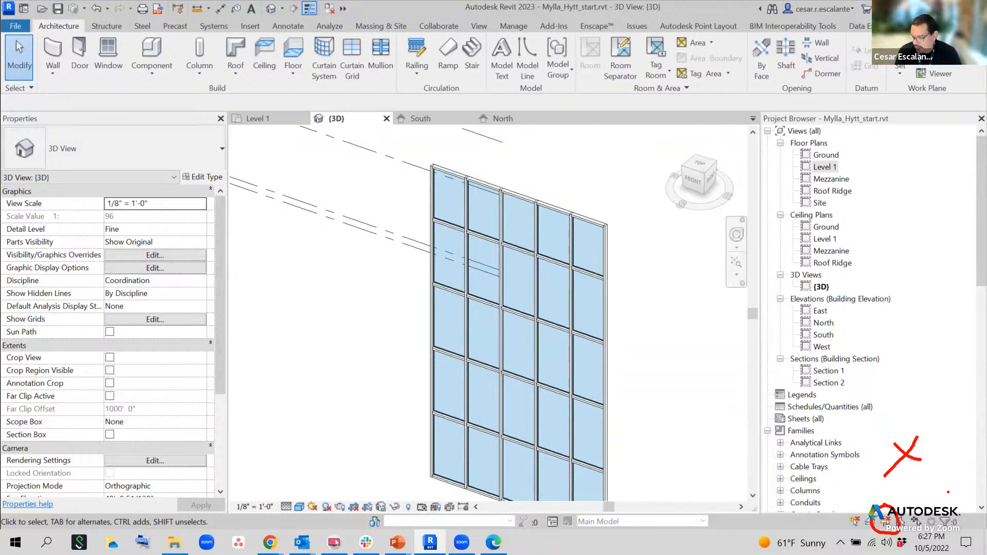
pyautogui.press('Escape')
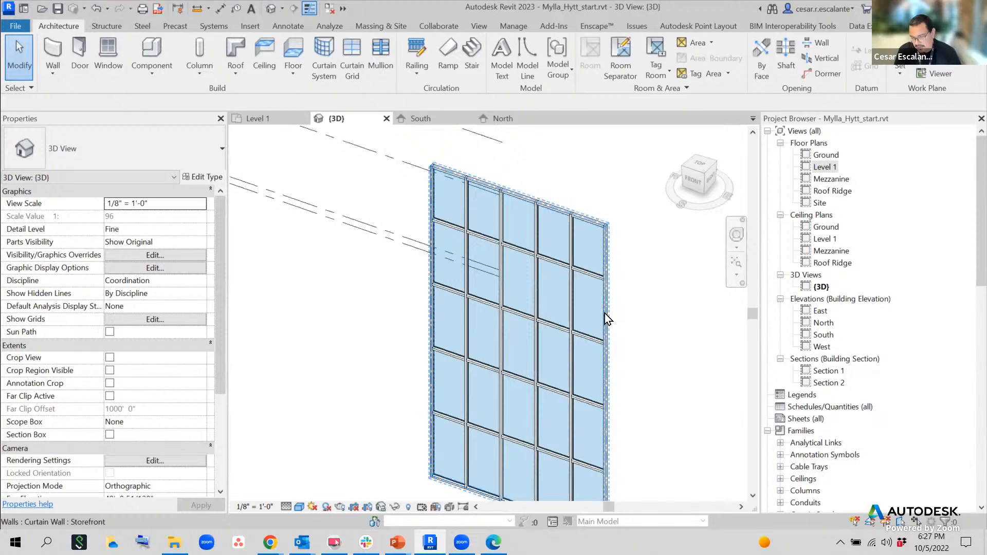
pyautogui.scroll(-4, 633, 319)
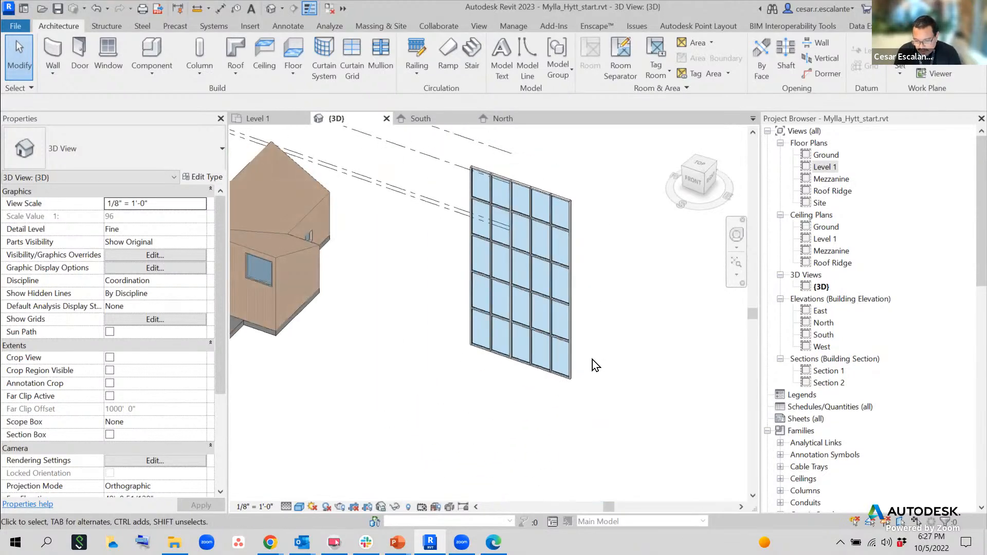
# Stretch the Storefront wall from its lower end to 44' 0", undo that change, leave the wall 28' 0" long and deselect it.
pyautogui.click(572, 359)
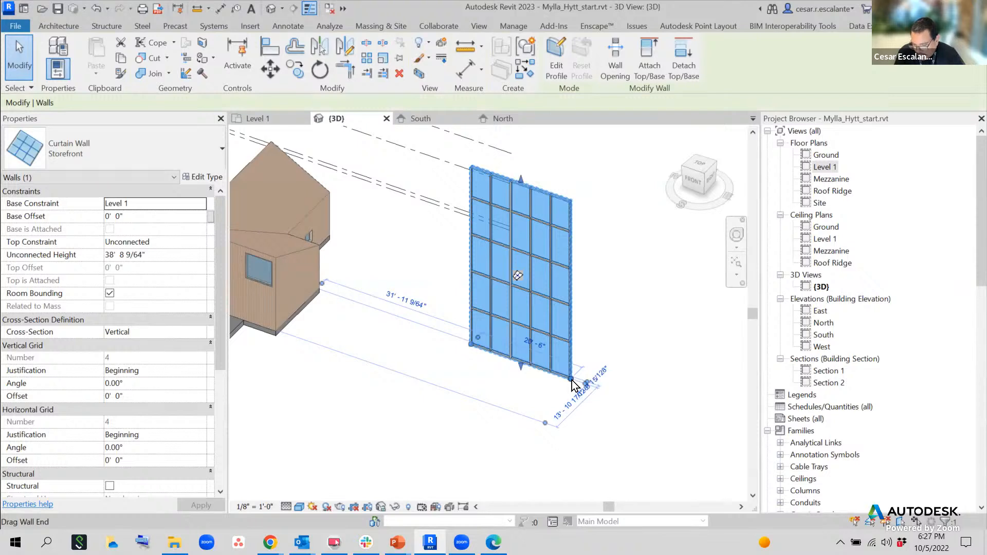
pyautogui.moveTo(571, 380); pyautogui.dragTo(685, 440)
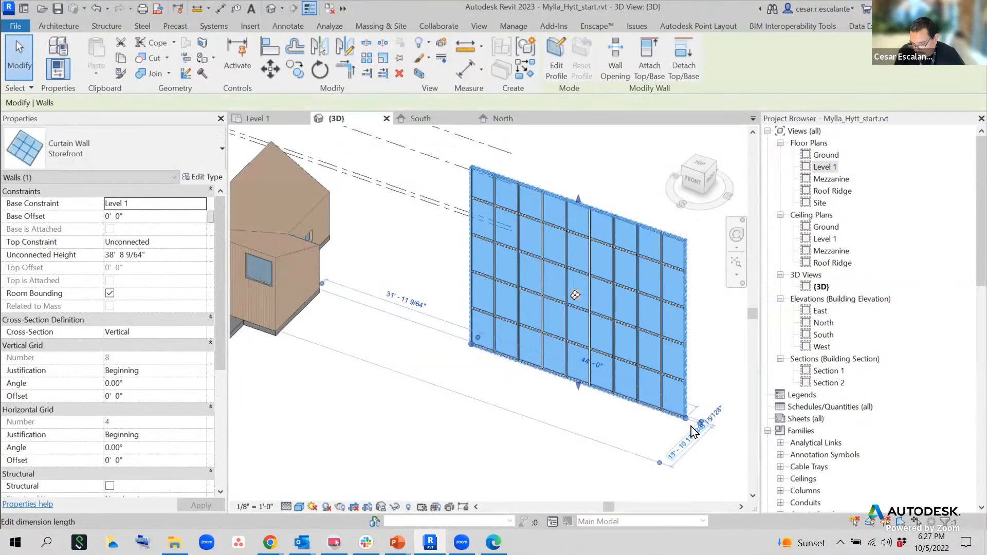
pyautogui.hotkey('ctrl', 'z')
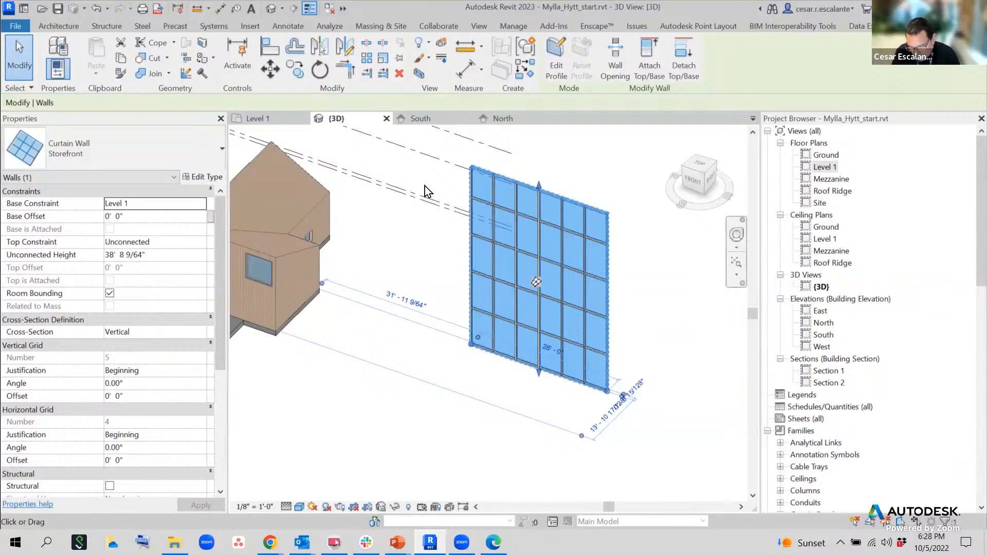
pyautogui.click(643, 324)
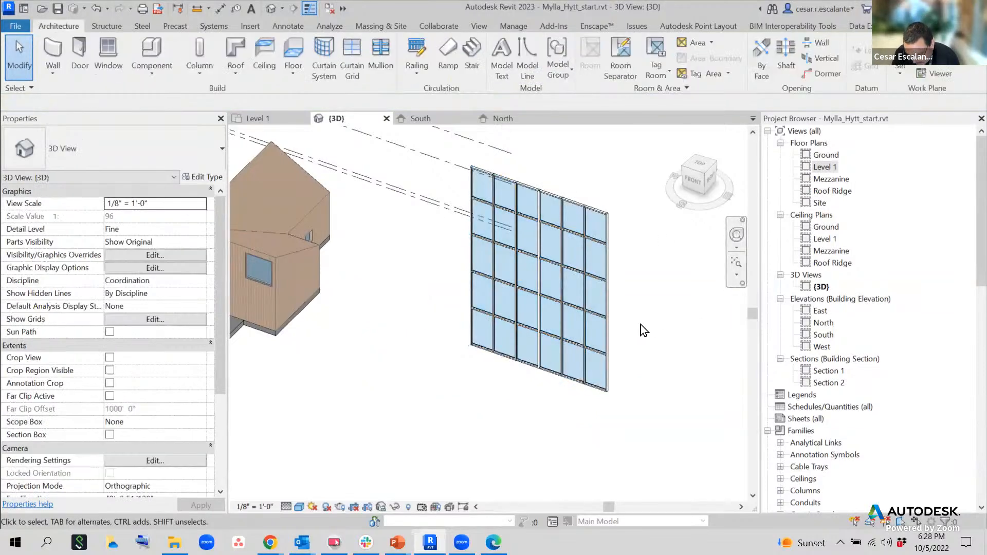
# Open the Storefront wall's type properties and examine how the vertical and horizontal grid layouts and spacings divide the wall.
pyautogui.click(609, 327)
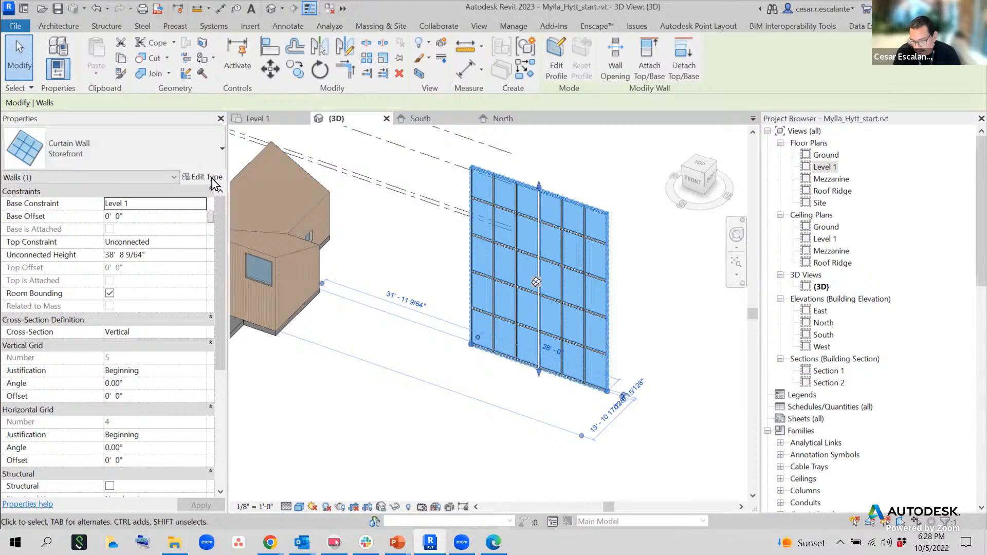
pyautogui.click(212, 177)
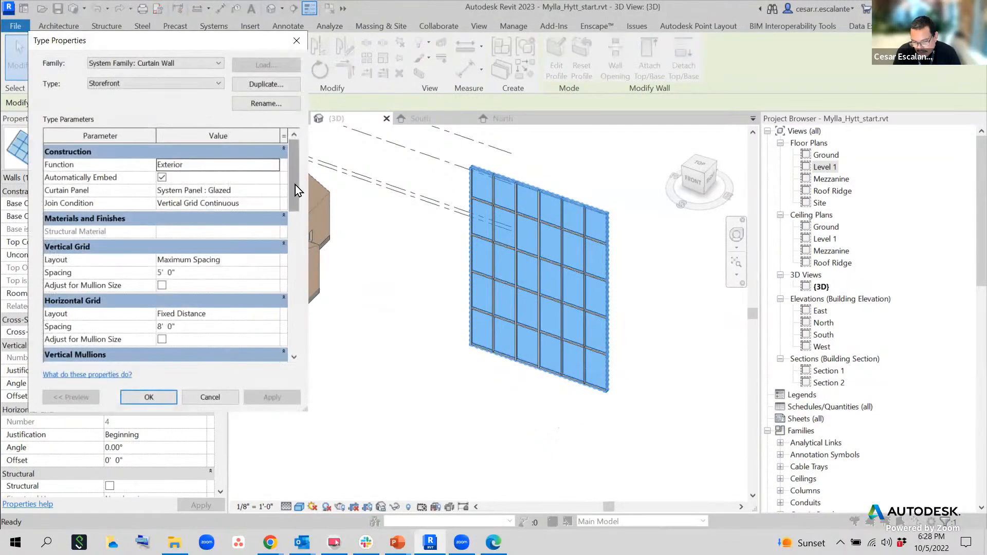
pyautogui.moveTo(295, 183)
pyautogui.mouseDown()
pyautogui.moveTo(295, 342)
pyautogui.moveTo(296, 181)
pyautogui.moveTo(293, 193)
pyautogui.mouseUp()
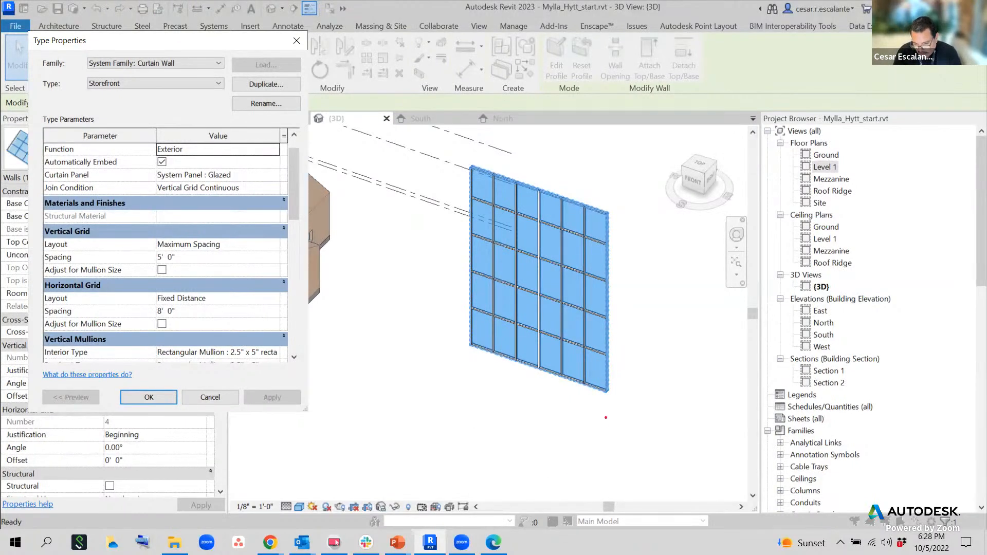
pyautogui.moveTo(607, 211)
pyautogui.mouseDown()
pyautogui.moveTo(630, 220)
pyautogui.moveTo(618, 251)
pyautogui.moveTo(613, 242)
pyautogui.moveTo(645, 249)
pyautogui.moveTo(648, 237)
pyautogui.moveTo(666, 248)
pyautogui.mouseUp()
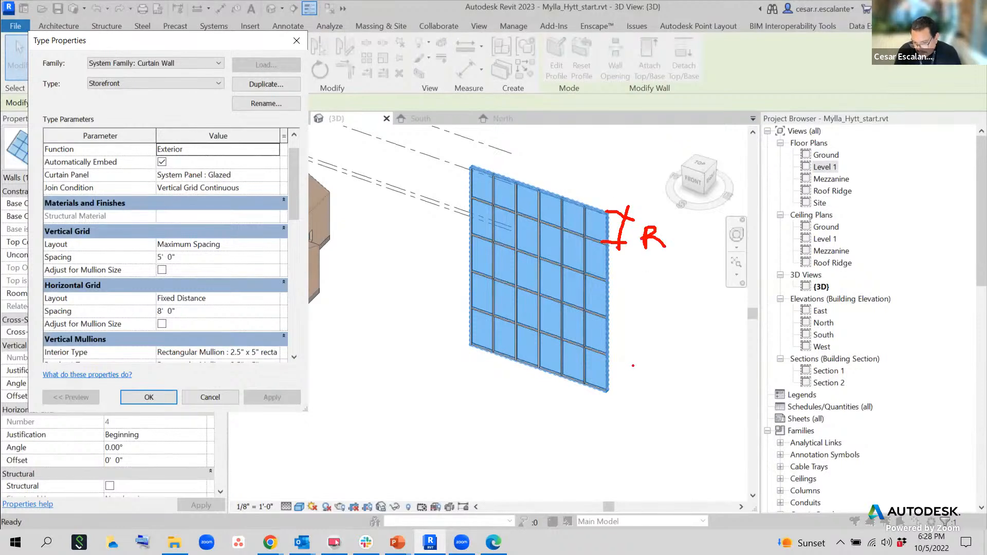
pyautogui.moveTo(632, 366)
pyautogui.mouseDown()
pyautogui.moveTo(626, 383)
pyautogui.moveTo(632, 369)
pyautogui.mouseUp()
pyautogui.moveTo(629, 322); pyautogui.dragTo(631, 324)
pyautogui.moveTo(617, 285)
pyautogui.mouseDown()
pyautogui.moveTo(624, 293)
pyautogui.moveTo(624, 274)
pyautogui.moveTo(624, 284)
pyautogui.mouseUp()
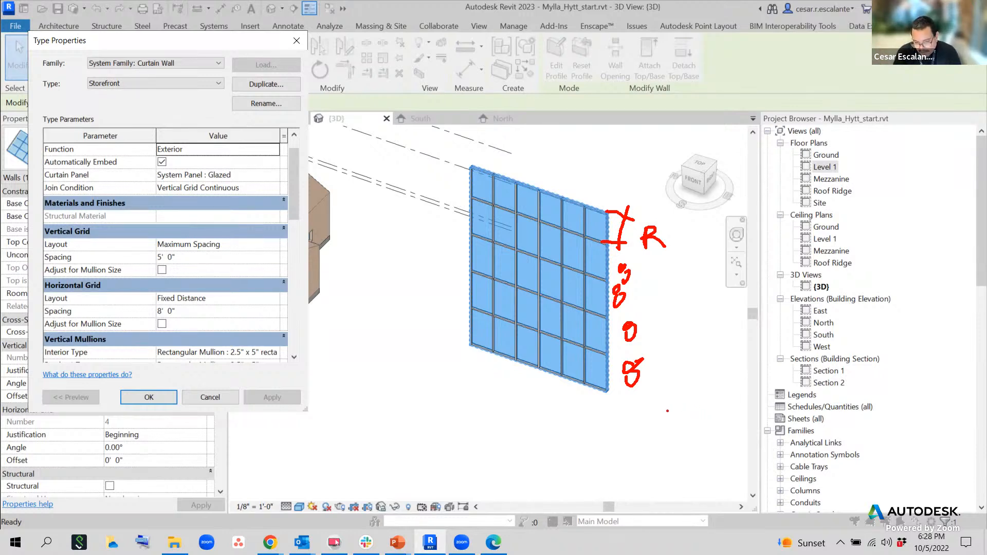
# Examine the Border 1 and Border 2 settings for vertical and horizontal mullions, relating each to the matching edge of the wall.
pyautogui.moveTo(293, 203); pyautogui.dragTo(287, 254)
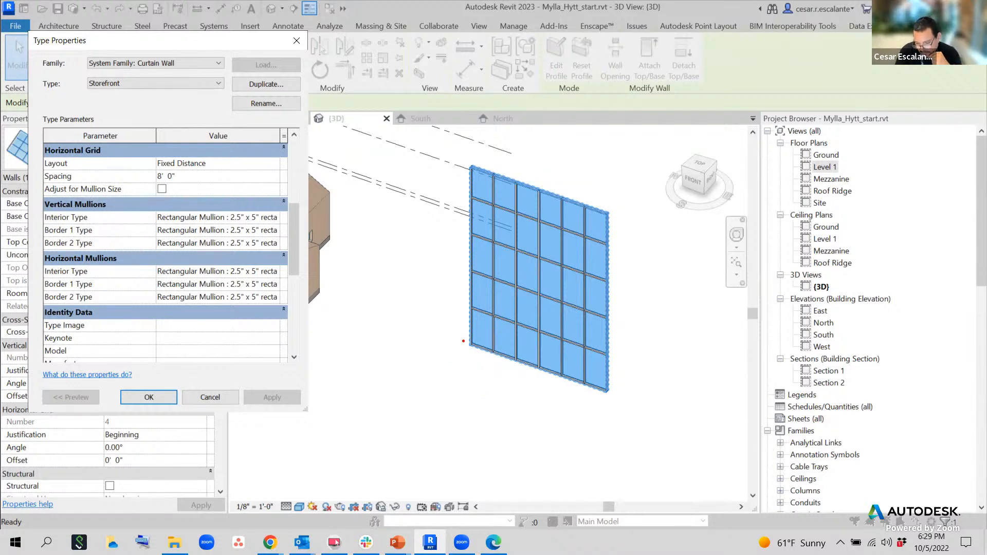
pyautogui.moveTo(463, 340)
pyautogui.mouseDown()
pyautogui.moveTo(482, 353)
pyautogui.moveTo(458, 355)
pyautogui.mouseUp()
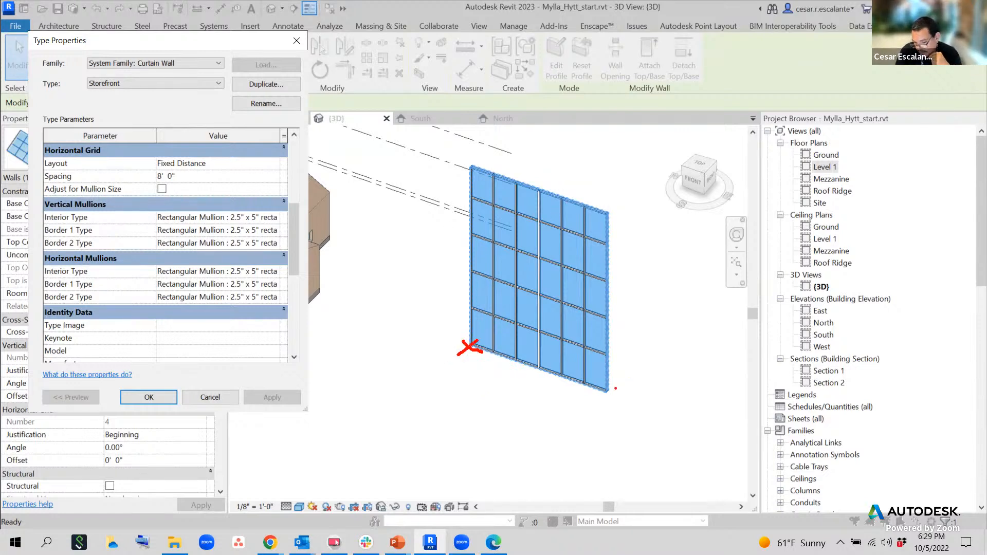
pyautogui.moveTo(604, 389); pyautogui.dragTo(629, 404)
pyautogui.moveTo(617, 387); pyautogui.dragTo(602, 397)
pyautogui.moveTo(462, 366)
pyautogui.mouseDown()
pyautogui.moveTo(464, 386)
pyautogui.moveTo(484, 361)
pyautogui.moveTo(485, 383)
pyautogui.mouseUp()
pyautogui.moveTo(477, 383); pyautogui.dragTo(495, 382)
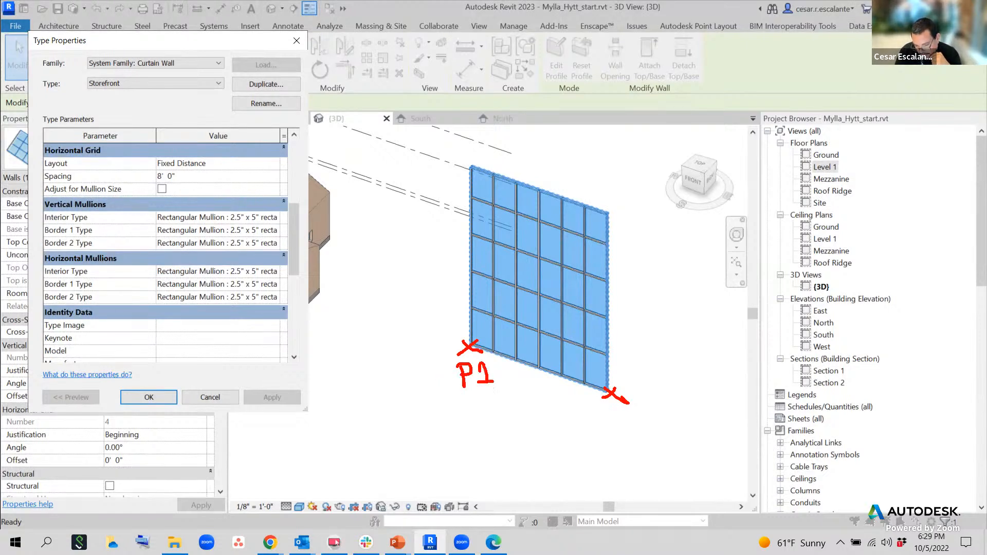
pyautogui.moveTo(647, 381)
pyautogui.mouseDown()
pyautogui.moveTo(653, 407)
pyautogui.moveTo(653, 394)
pyautogui.moveTo(675, 381)
pyautogui.moveTo(687, 400)
pyautogui.mouseUp()
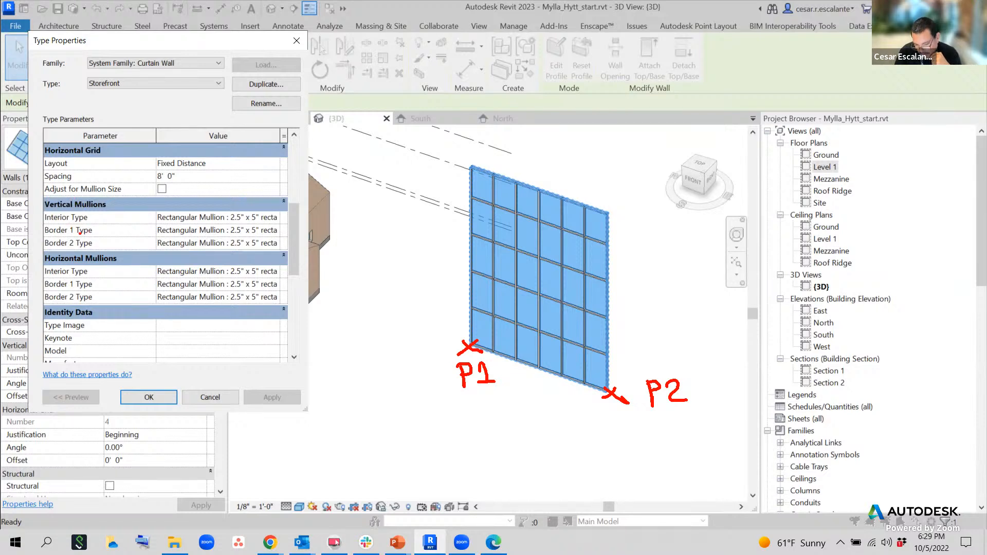
pyautogui.moveTo(468, 165); pyautogui.dragTo(468, 339)
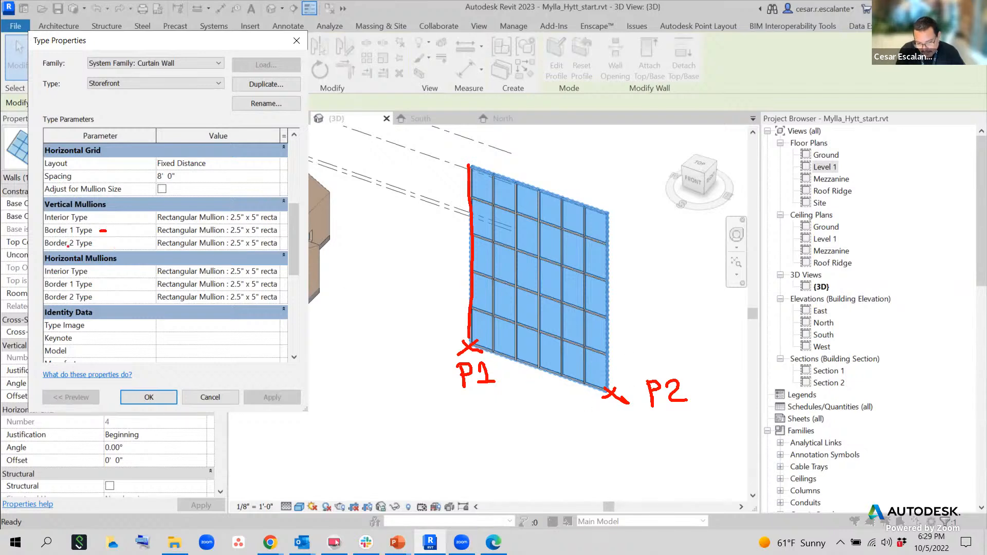
pyautogui.moveTo(608, 212)
pyautogui.mouseDown()
pyautogui.moveTo(601, 396)
pyautogui.moveTo(611, 369)
pyautogui.mouseUp()
pyautogui.moveTo(625, 301)
pyautogui.mouseDown()
pyautogui.moveTo(627, 322)
pyautogui.moveTo(646, 322)
pyautogui.mouseUp()
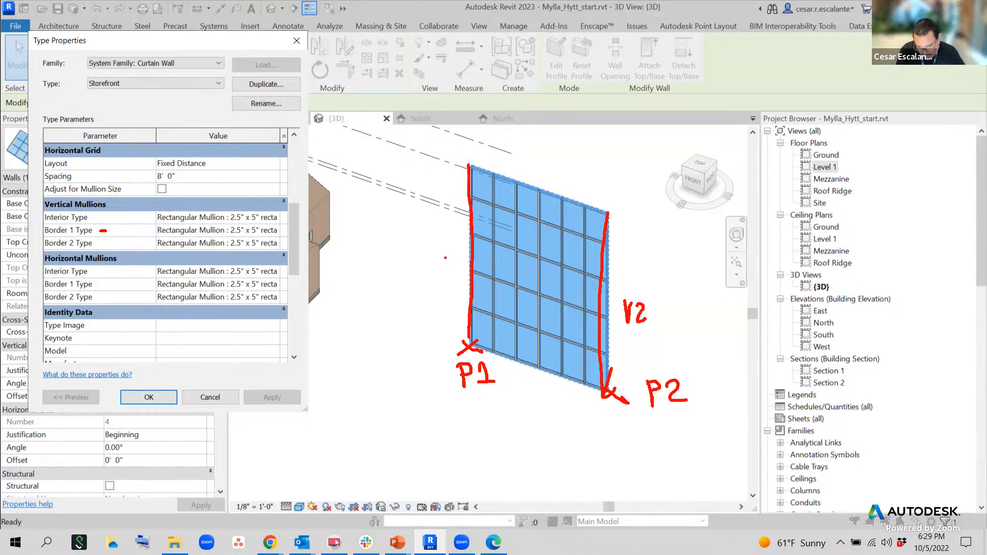
pyautogui.moveTo(445, 257); pyautogui.dragTo(461, 276)
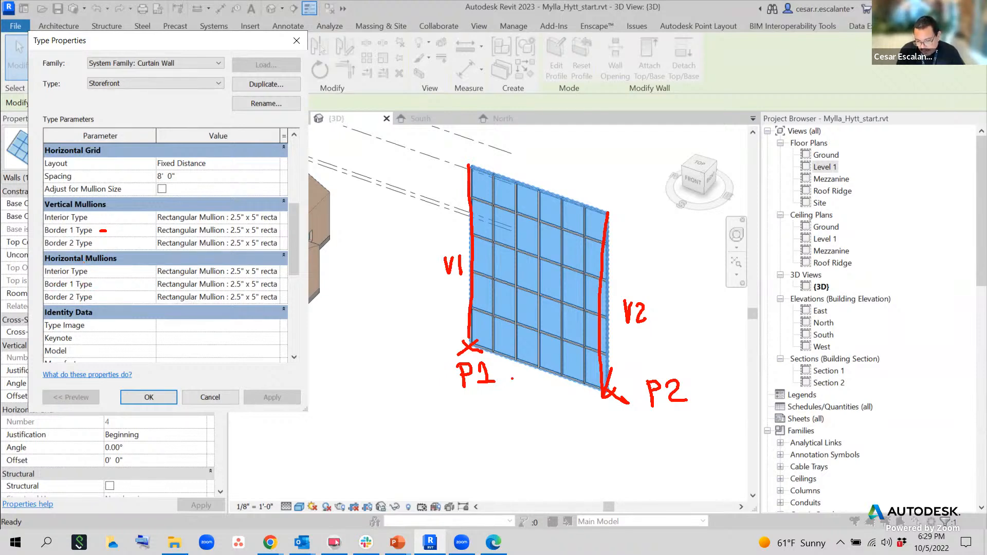
pyautogui.moveTo(484, 351); pyautogui.dragTo(600, 389)
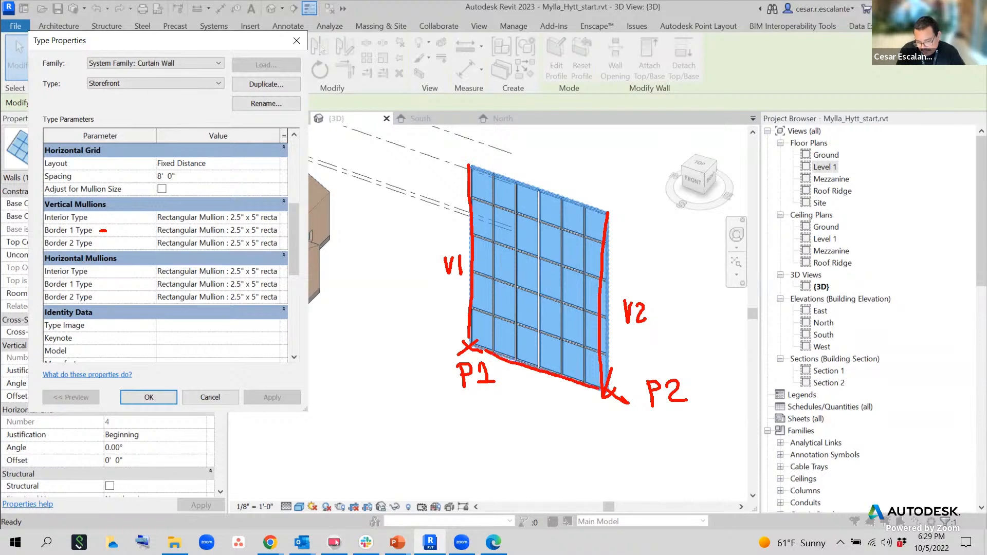
pyautogui.moveTo(523, 386)
pyautogui.mouseDown()
pyautogui.moveTo(526, 404)
pyautogui.moveTo(536, 393)
pyautogui.moveTo(537, 407)
pyautogui.moveTo(535, 397)
pyautogui.moveTo(548, 396)
pyautogui.moveTo(550, 408)
pyautogui.mouseUp()
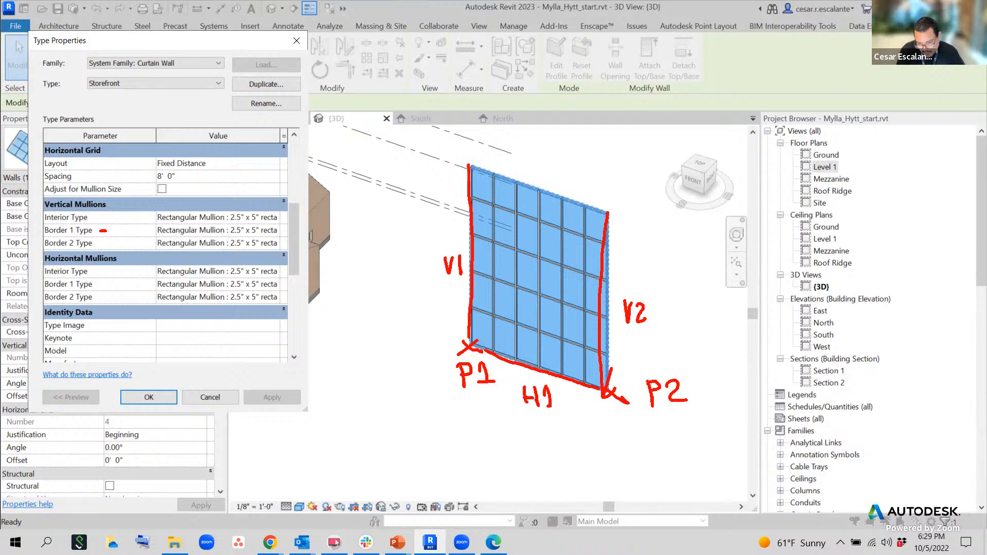
pyautogui.moveTo(80, 276)
pyautogui.mouseDown()
pyautogui.moveTo(45, 288)
pyautogui.moveTo(83, 277)
pyautogui.mouseUp()
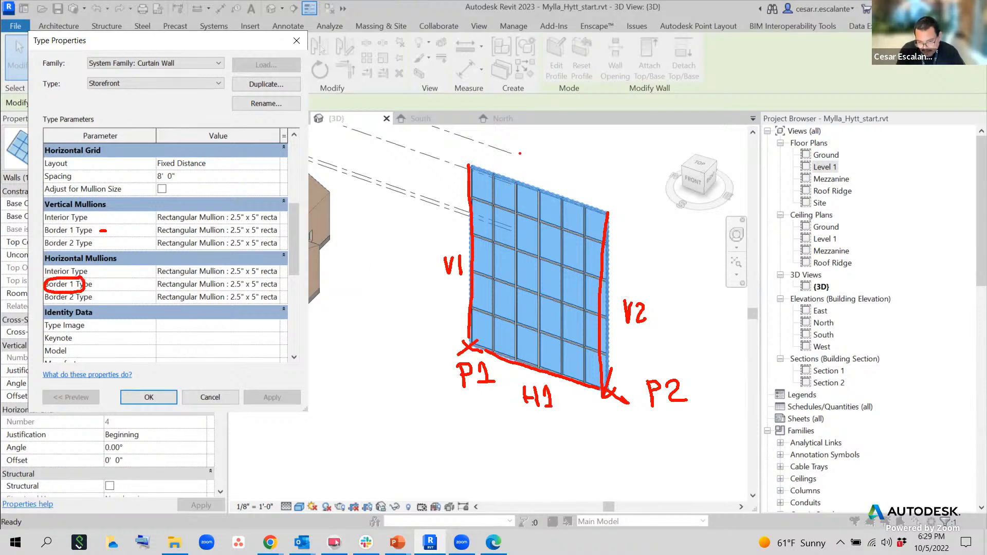
pyautogui.moveTo(520, 153)
pyautogui.mouseDown()
pyautogui.moveTo(521, 173)
pyautogui.moveTo(533, 151)
pyautogui.moveTo(544, 173)
pyautogui.mouseUp()
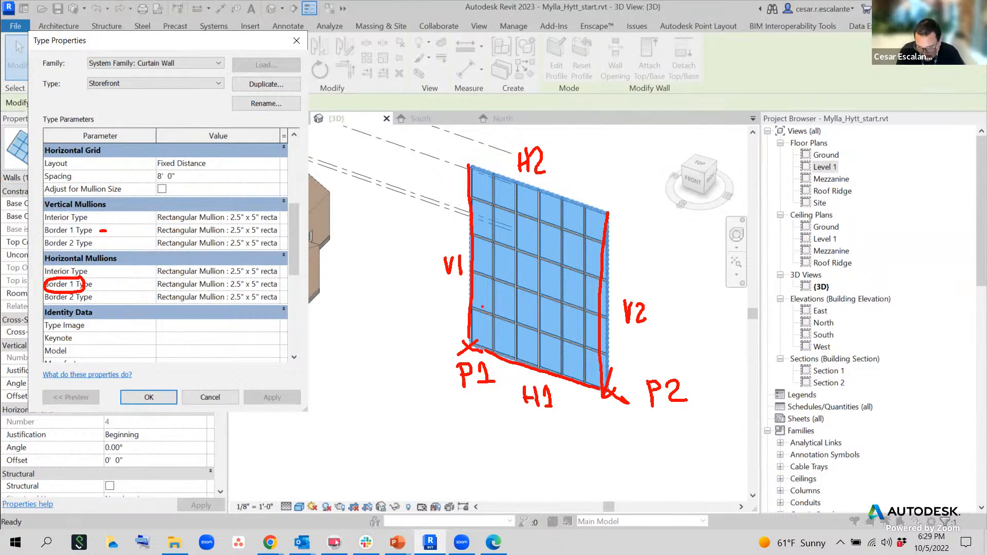
# Examine the interior mullion types, matching them to the horizontal and vertical mullions inside the wall.
pyautogui.moveTo(482, 307); pyautogui.dragTo(486, 309)
pyautogui.moveTo(482, 274); pyautogui.dragTo(487, 274)
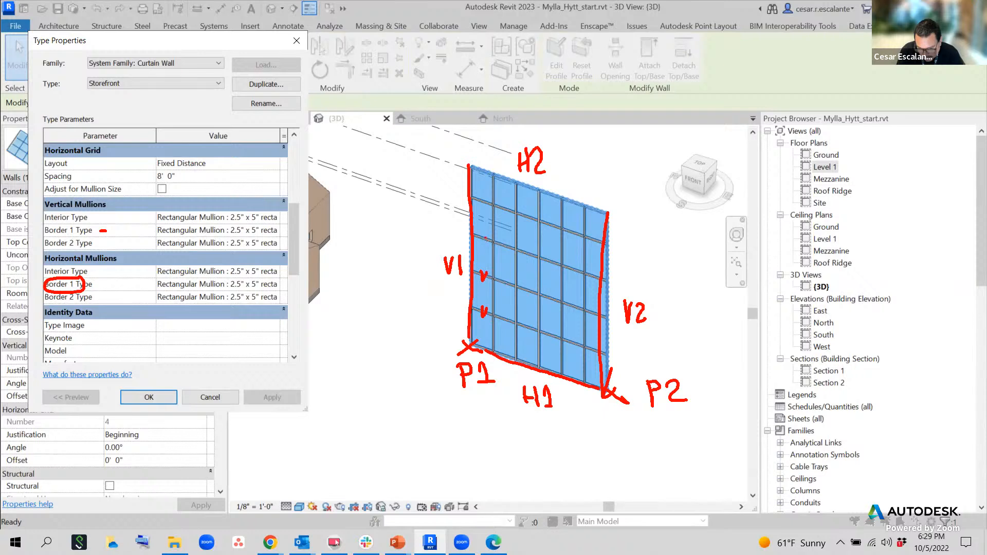
pyautogui.moveTo(483, 236); pyautogui.dragTo(488, 235)
pyautogui.moveTo(483, 201); pyautogui.dragTo(484, 207)
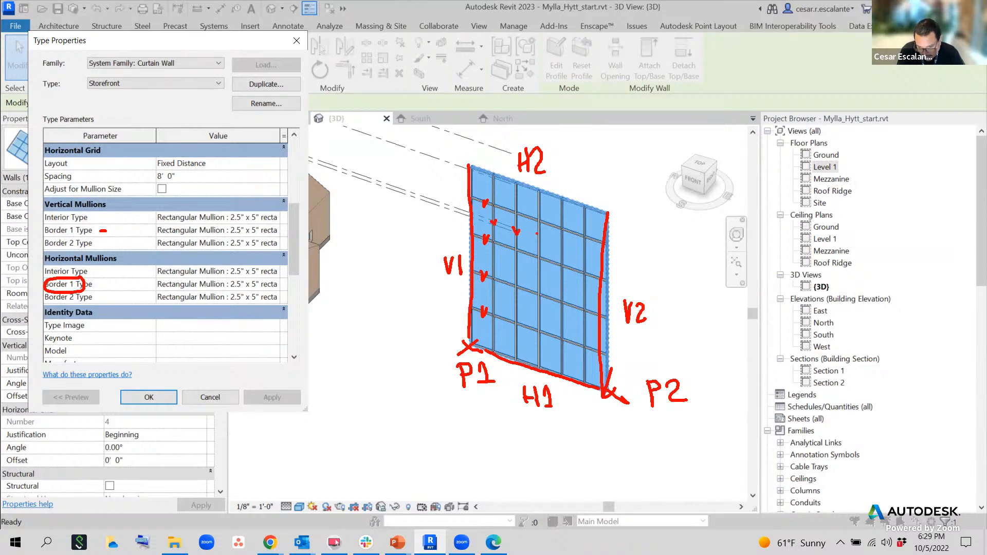
pyautogui.moveTo(536, 234); pyautogui.dragTo(539, 242)
pyautogui.moveTo(540, 243); pyautogui.dragTo(564, 248)
pyautogui.moveTo(563, 248); pyautogui.dragTo(585, 254)
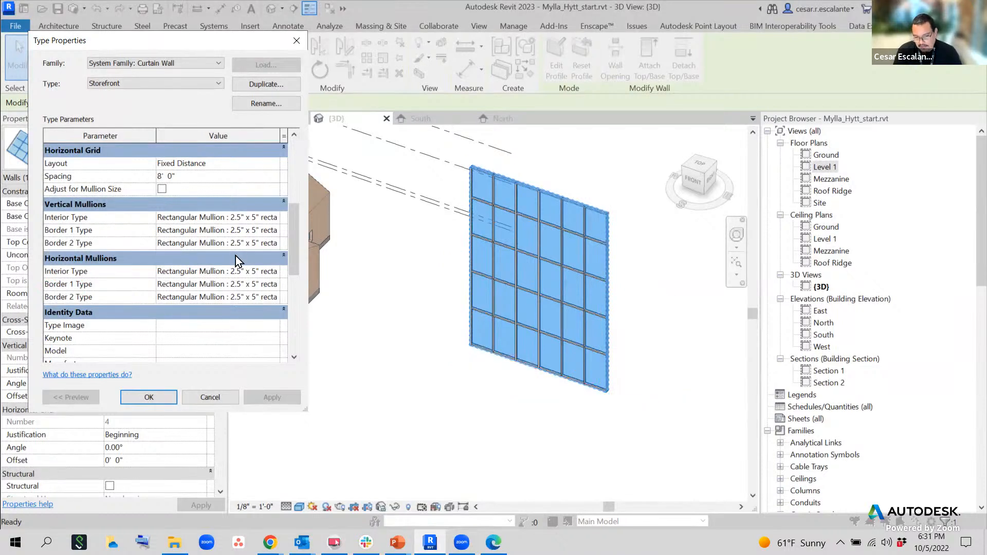
# Review the layout options offered for the Storefront type's vertical grid without choosing a different one.
pyautogui.scroll(2, 236, 255)
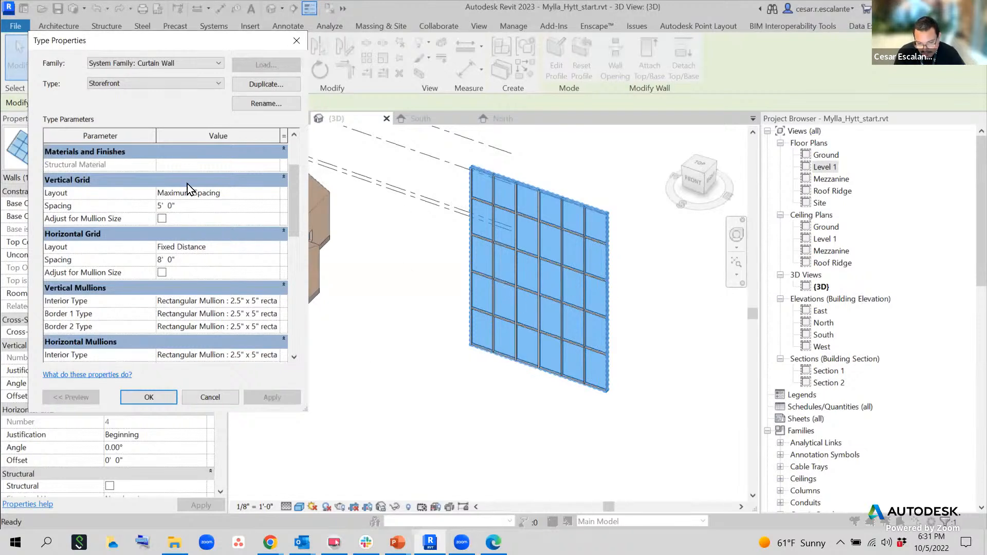
pyautogui.click(277, 194)
pyautogui.click(277, 193)
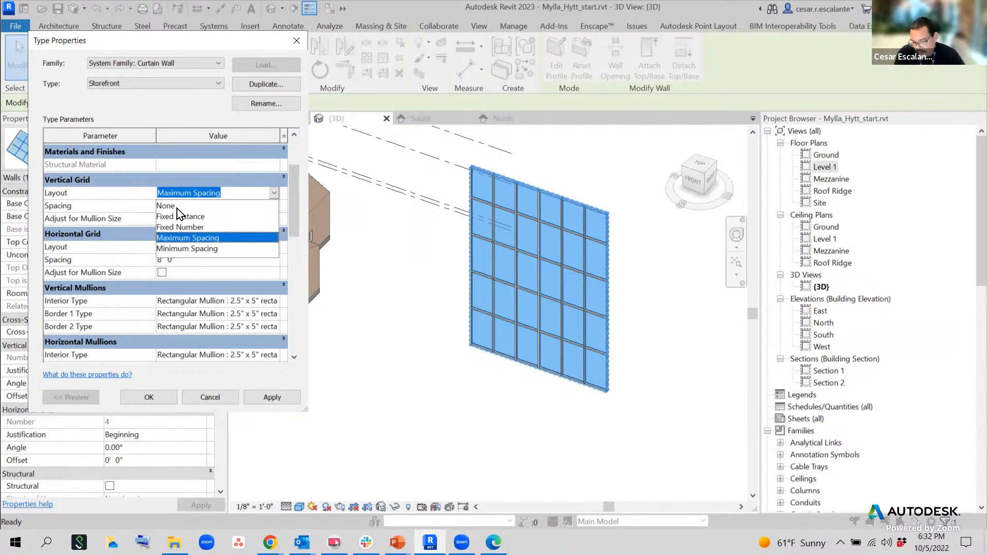
pyautogui.click(200, 181)
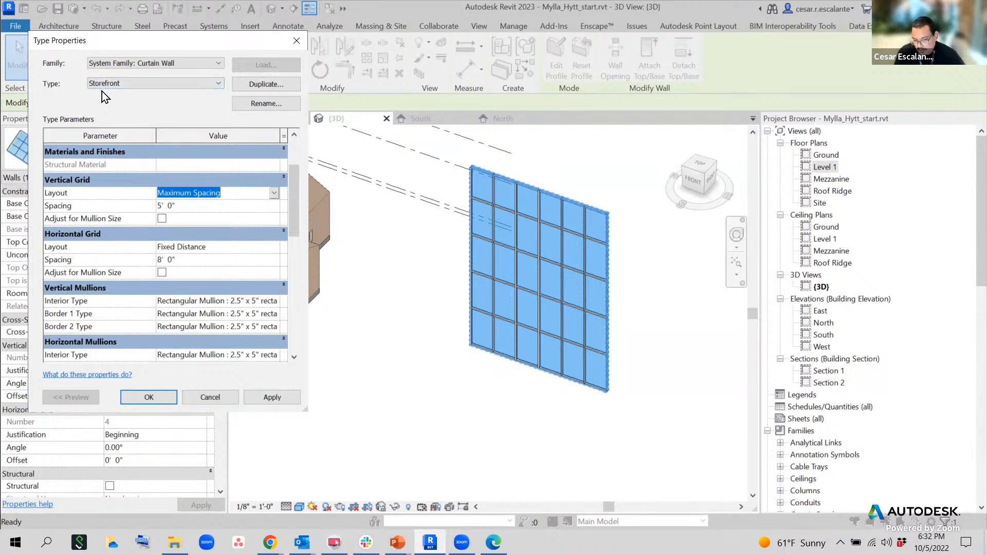
# Duplicate the Storefront curtain wall type under the name CustomCW.
pyautogui.click(275, 85)
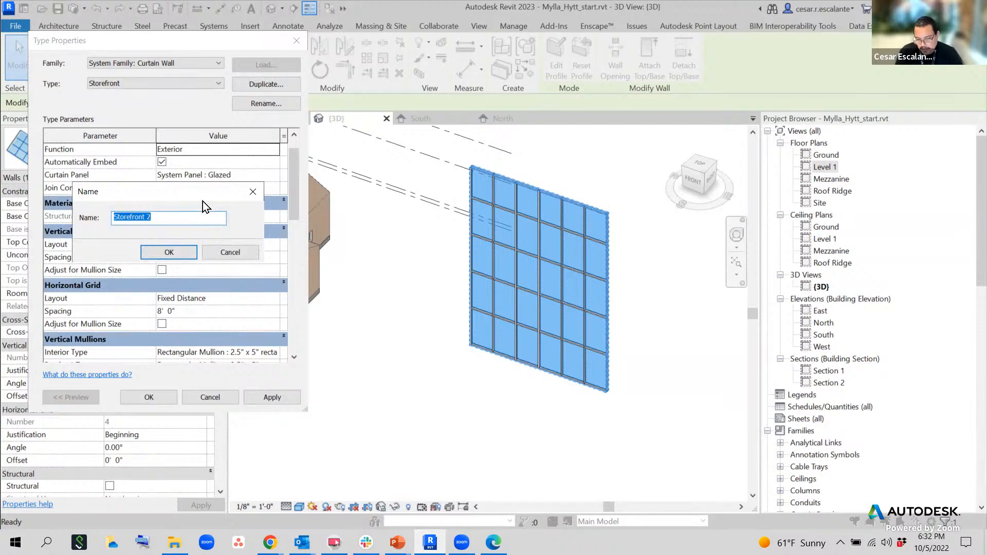
pyautogui.write('CU')
pyautogui.press('BackSpace')
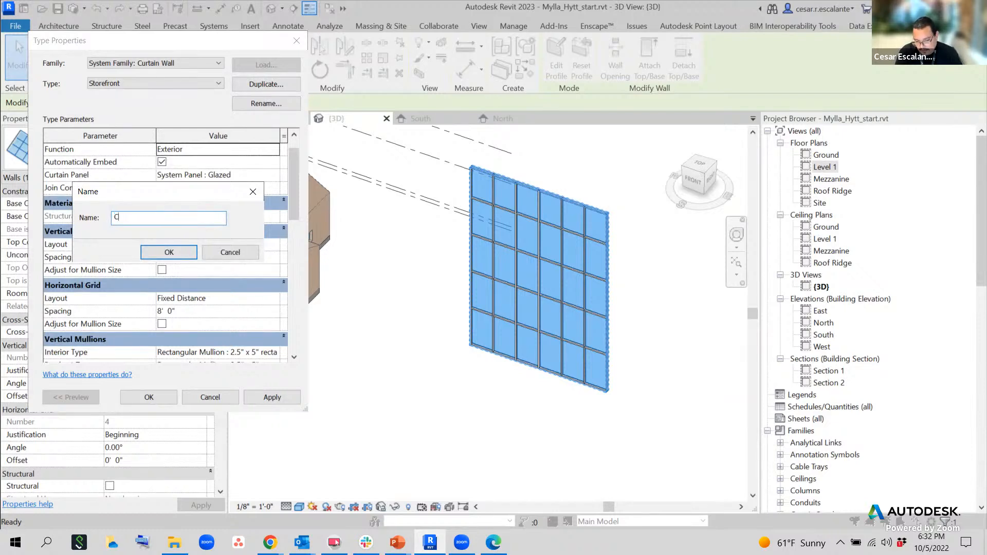
pyautogui.write('ustomCW')
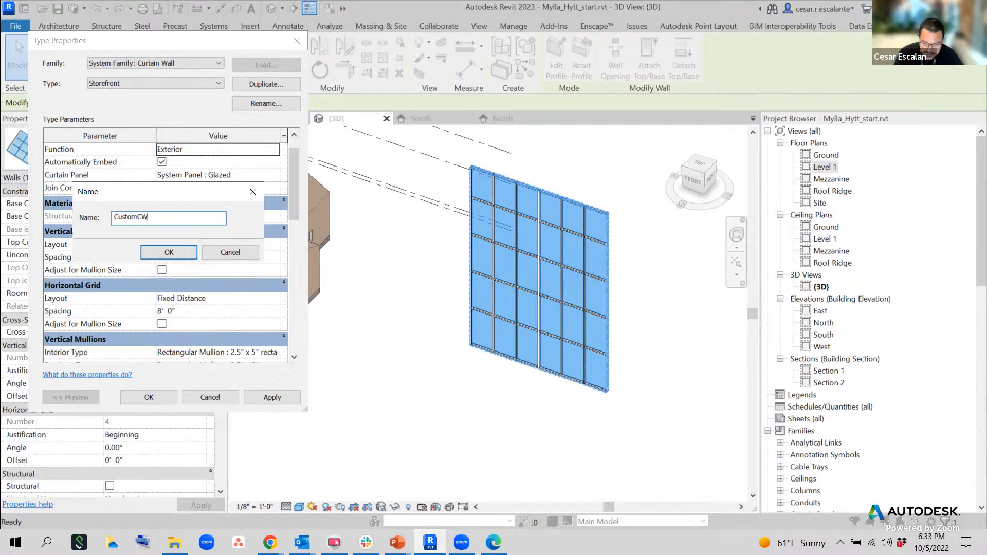
pyautogui.click(173, 249)
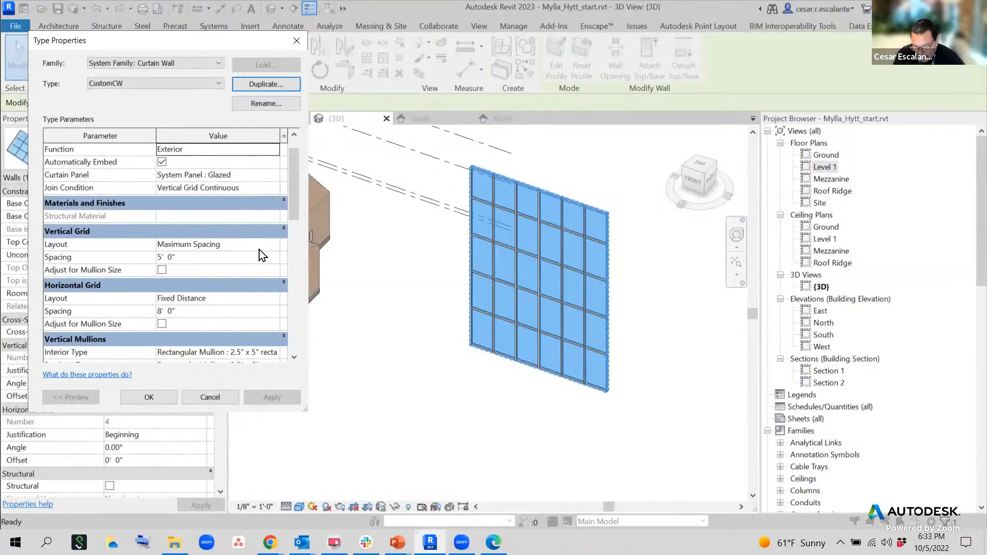
# Set CustomCW's vertical grid layout to None, apply the type, and delete the non-associated vertical gridlines.
pyautogui.click(276, 246)
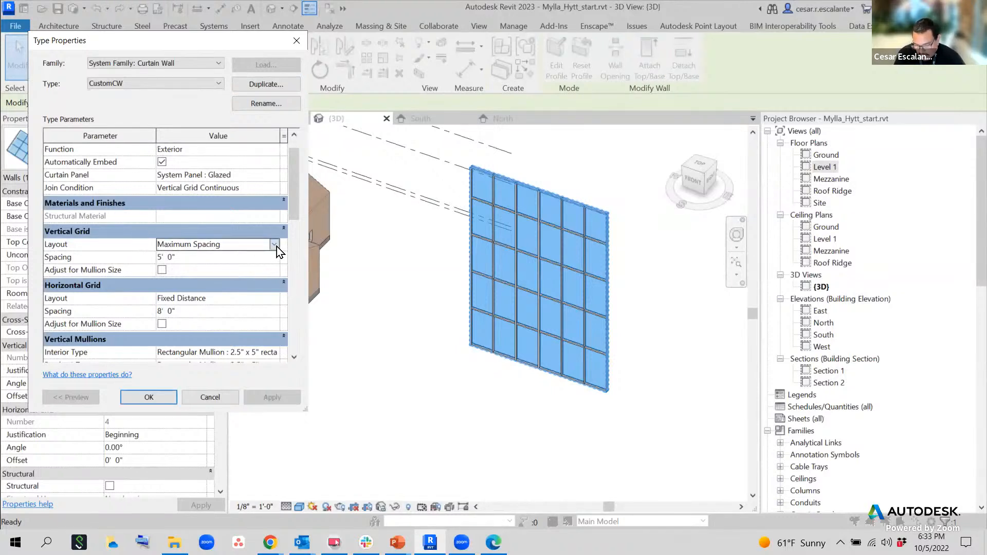
pyautogui.click(276, 244)
pyautogui.click(167, 258)
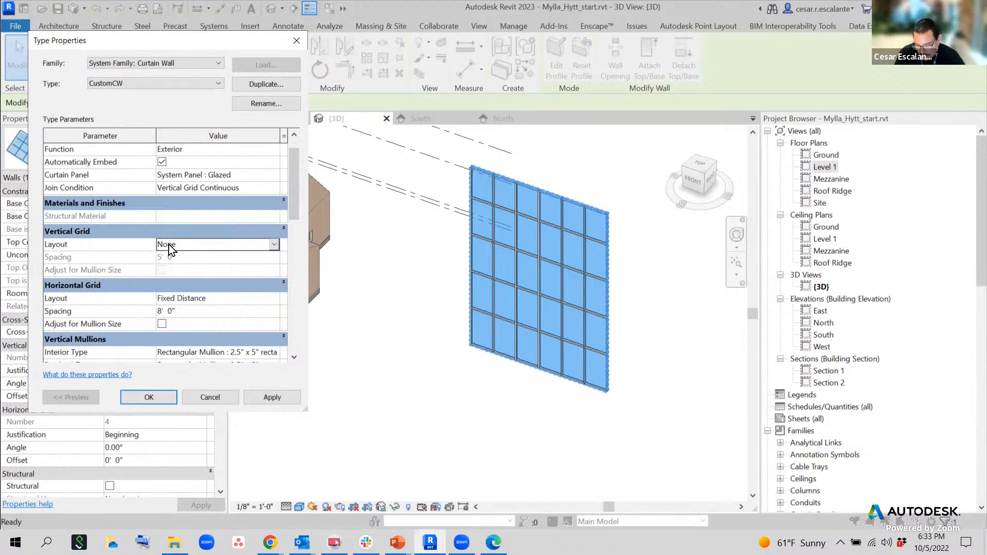
pyautogui.click(276, 398)
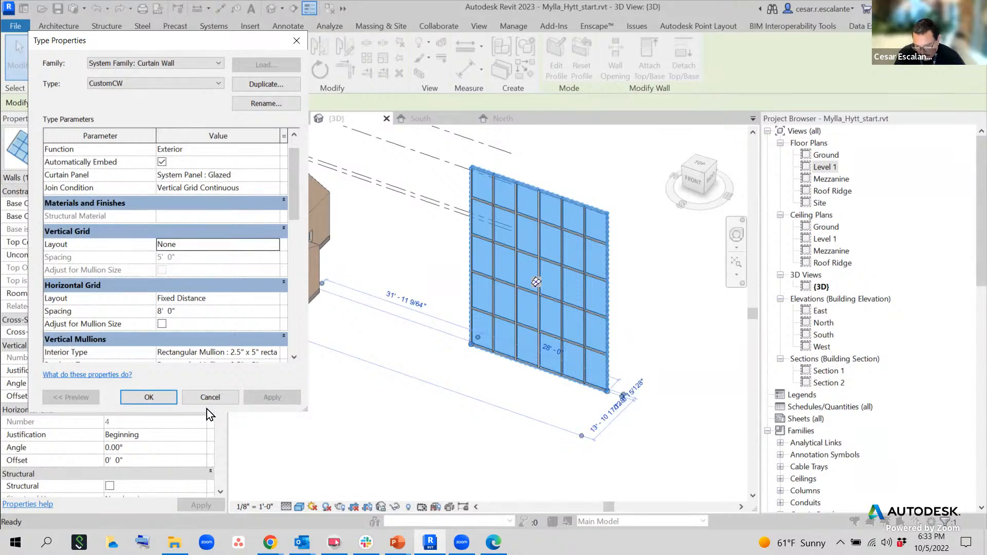
pyautogui.click(149, 398)
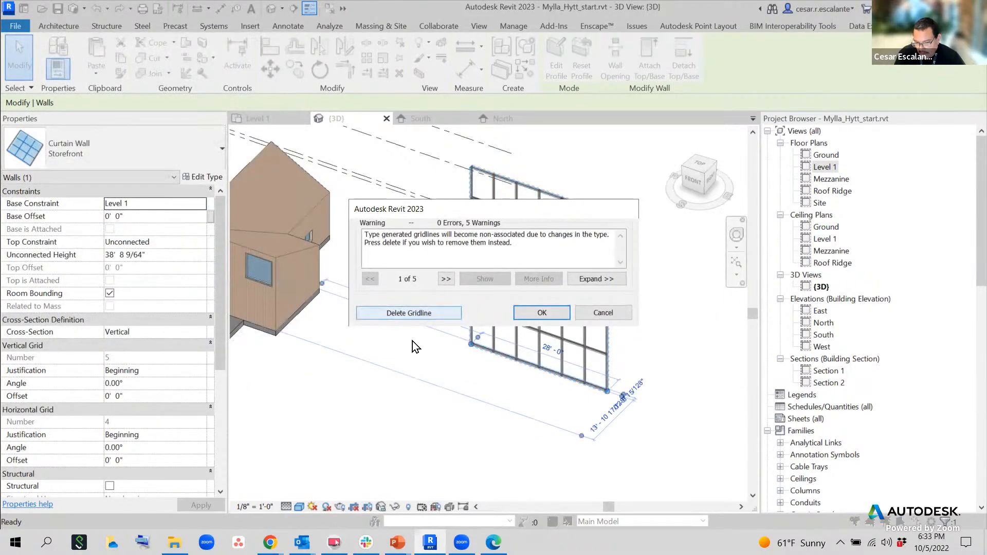
pyautogui.click(440, 313)
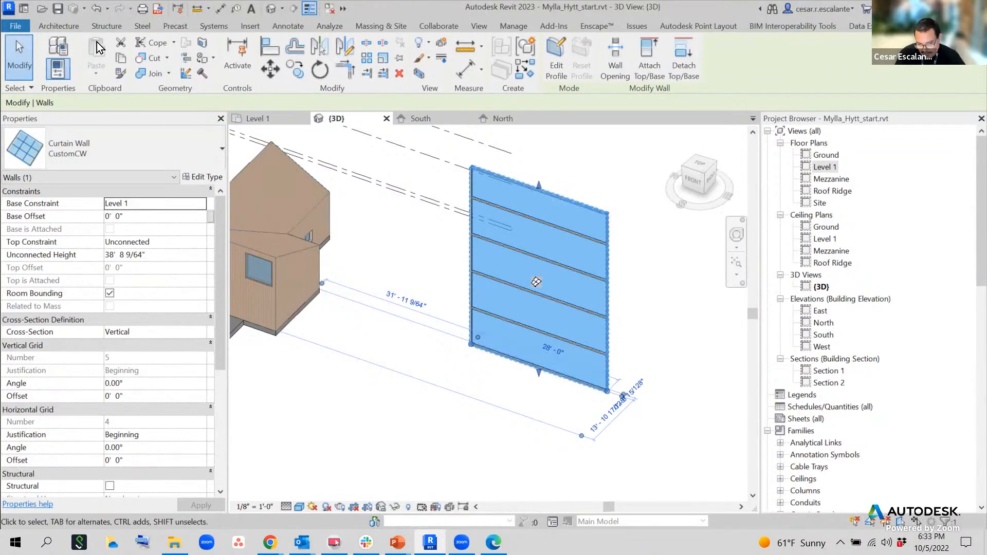
# Undo the removal of the vertical gridlines and reselect the curtain wall.
pyautogui.click(98, 12)
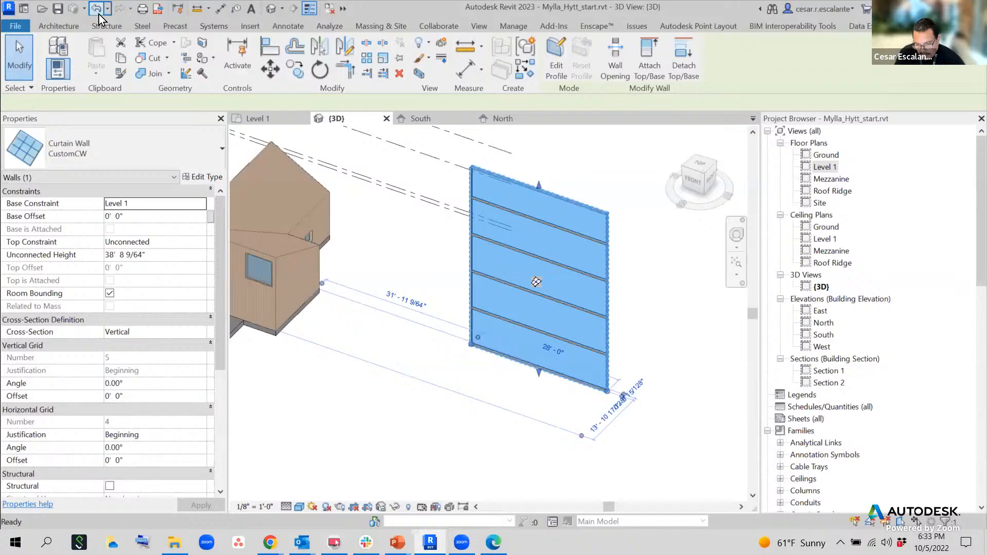
pyautogui.click(444, 356)
pyautogui.click(532, 372)
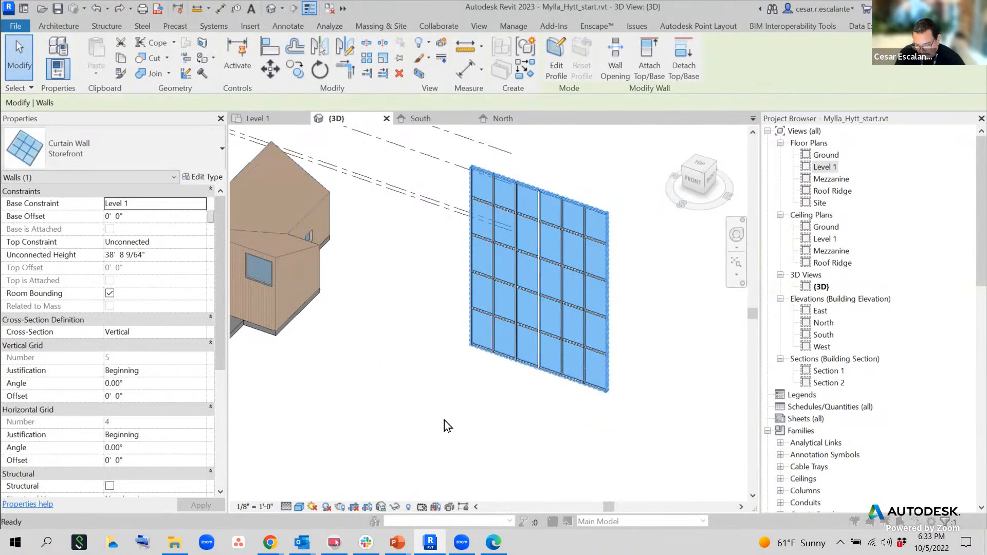
# Change the Storefront type's vertical grid to a Fixed Distance layout with 1' 0" spacing and apply it to the wall.
pyautogui.press('t')
pyautogui.press('p')
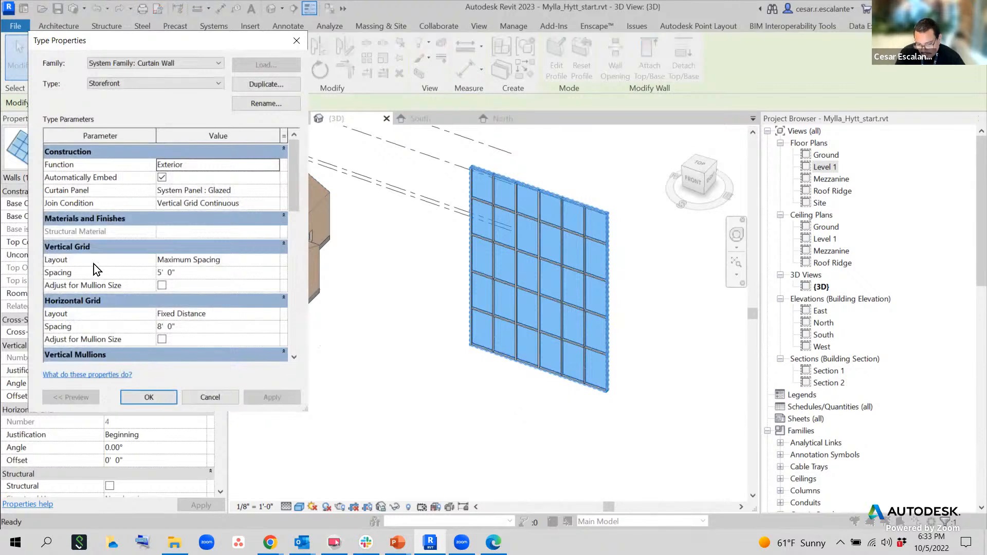
pyautogui.click(267, 261)
pyautogui.click(273, 261)
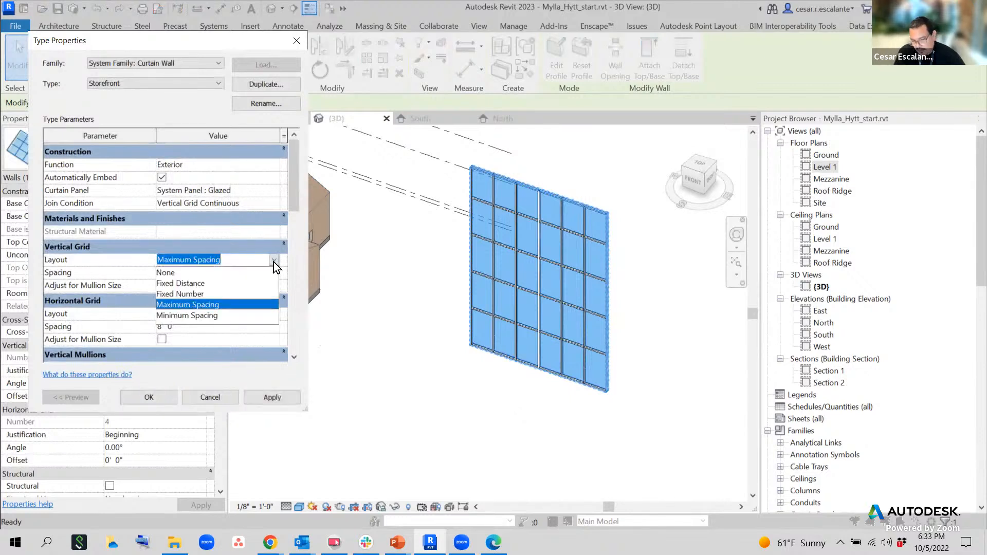
pyautogui.click(203, 283)
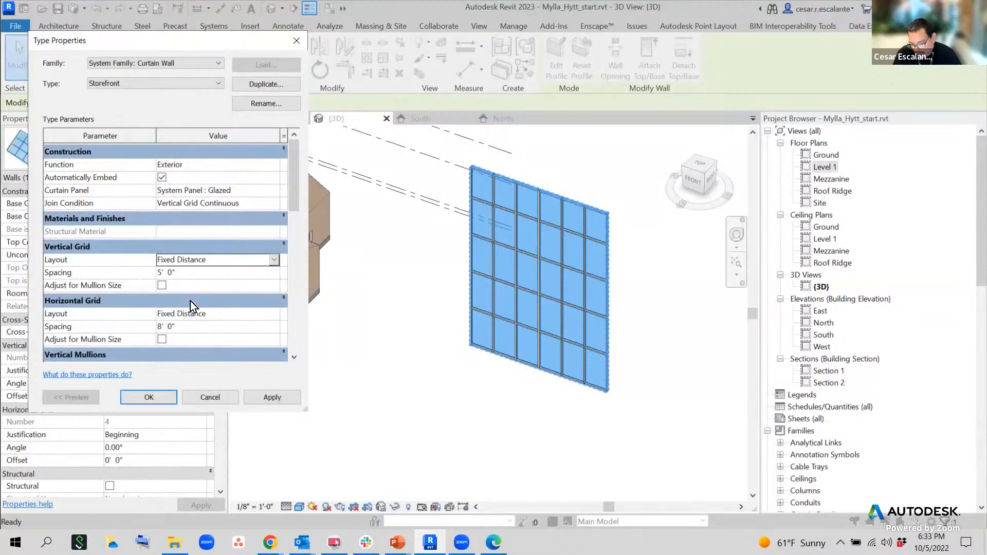
pyautogui.click(195, 273)
pyautogui.write('1')
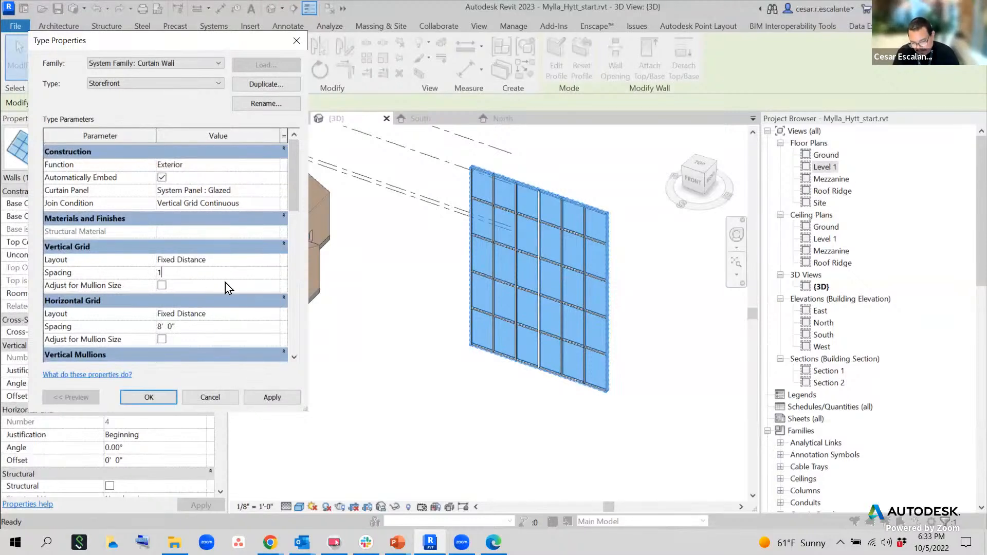
pyautogui.click(236, 262)
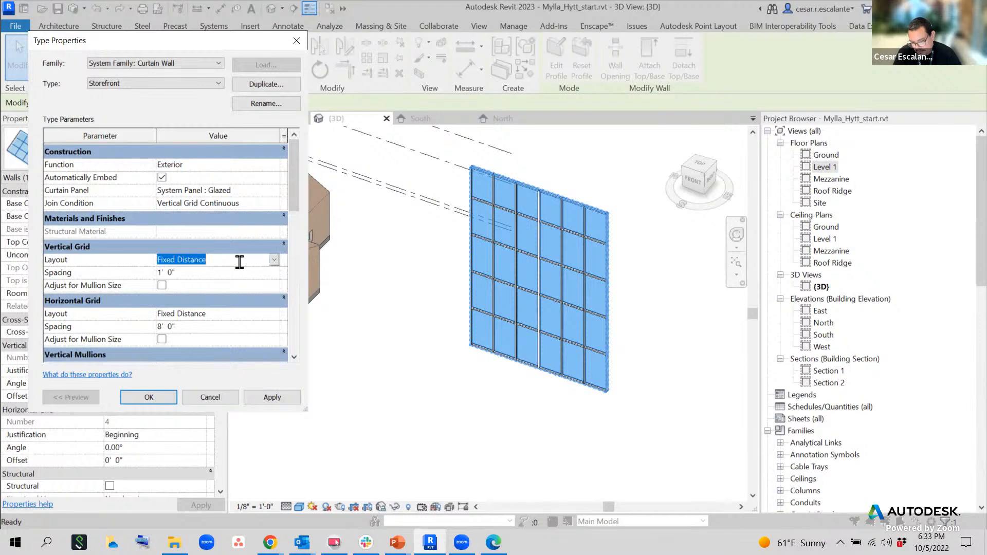
pyautogui.click(283, 398)
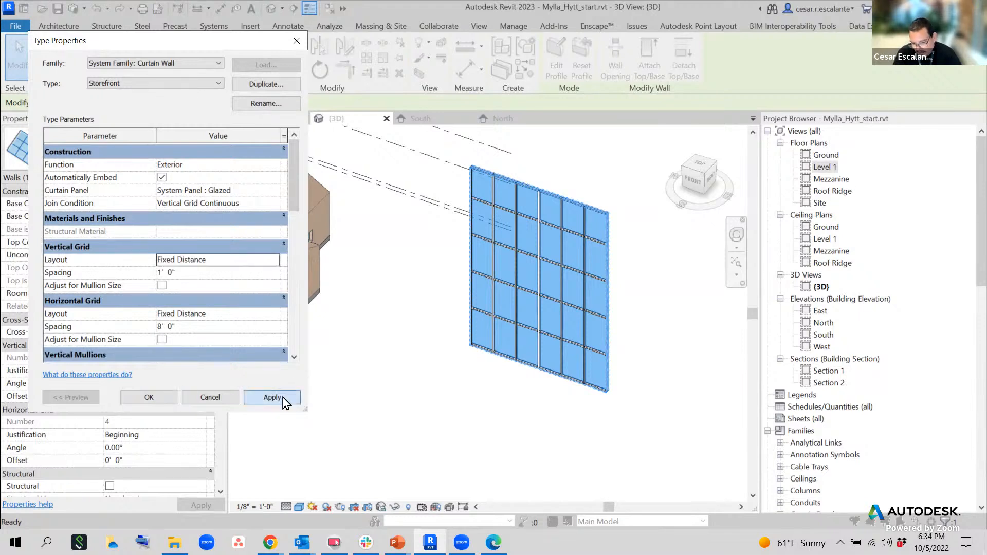
pyautogui.moveTo(494, 542)
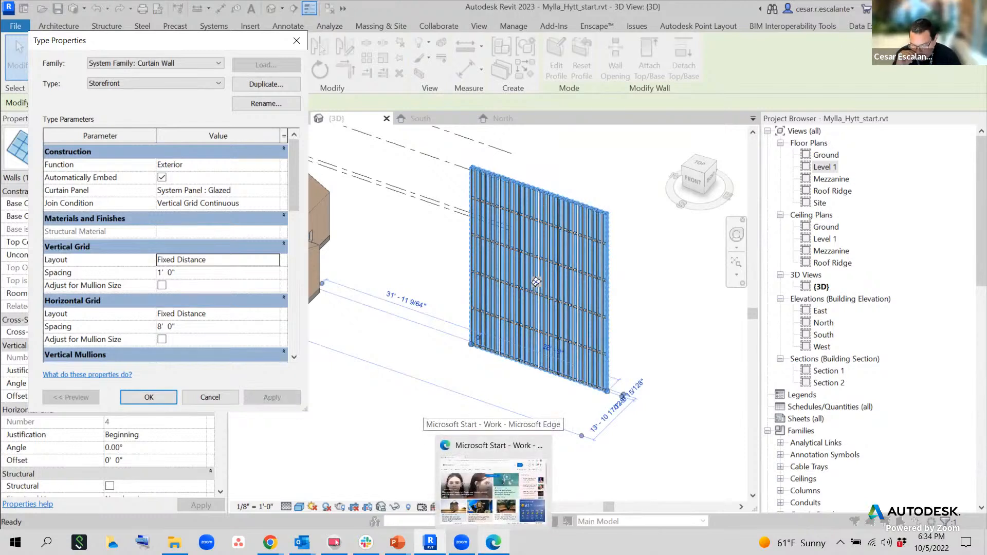
# Set the Storefront vertical grid spacing to 8' 0" and apply it to the wall.
pyautogui.click(206, 274)
pyautogui.write('8')
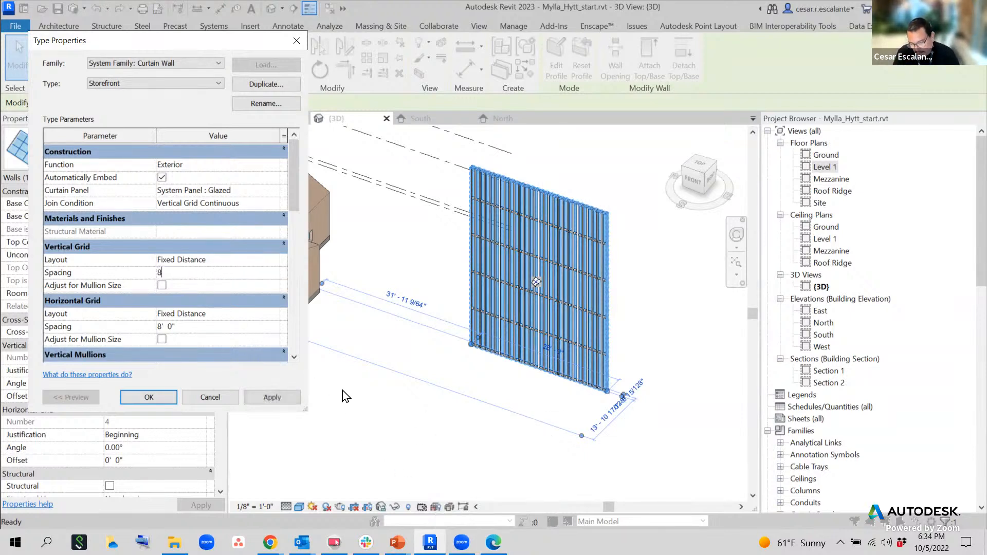
pyautogui.click(273, 398)
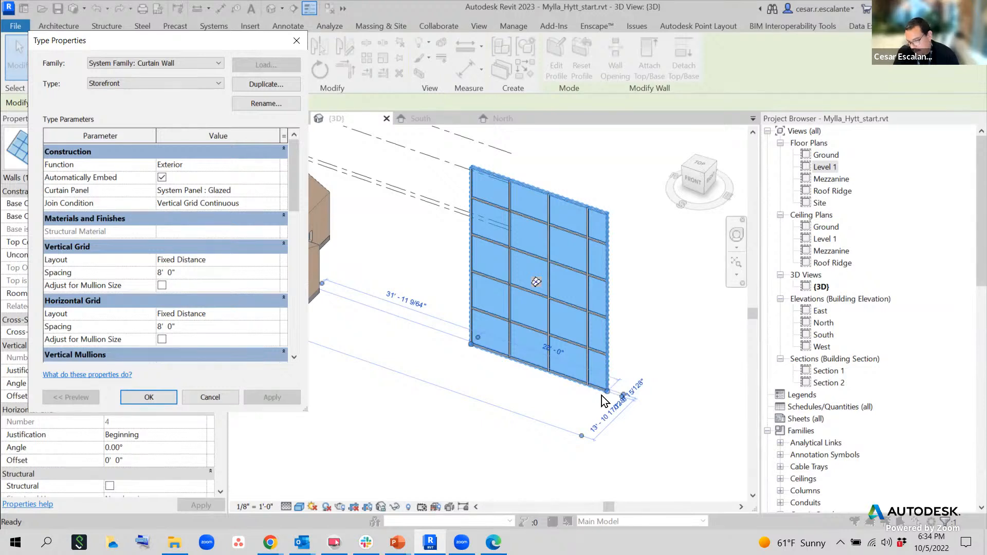
# Change the Storefront vertical grid to a Maximum Spacing layout with 5' 0" spacing and apply it.
pyautogui.click(275, 260)
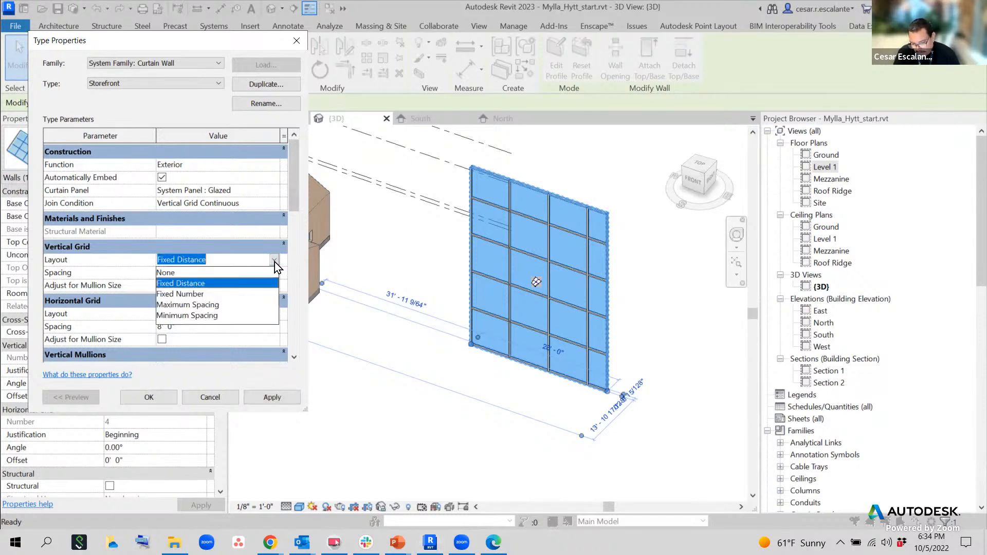
pyautogui.click(221, 304)
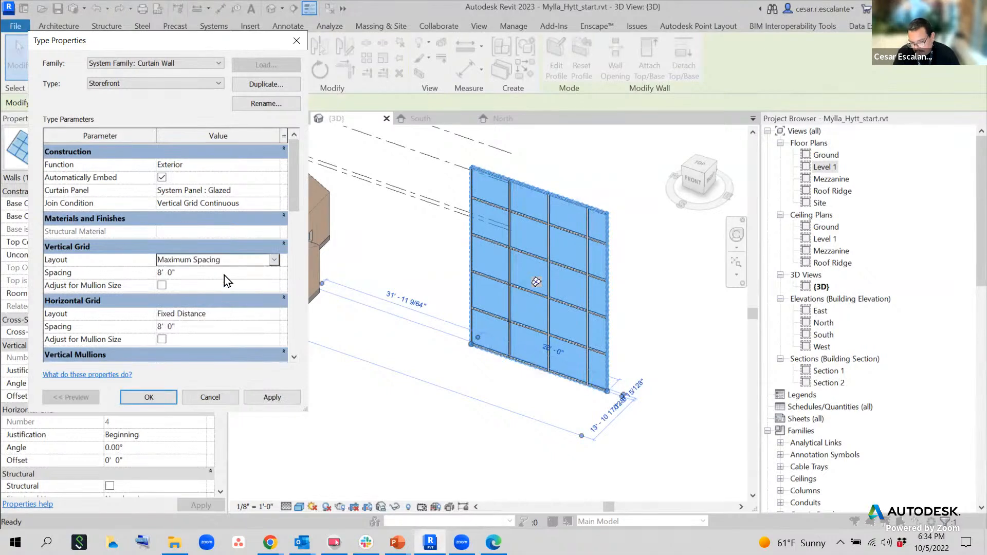
pyautogui.click(208, 273)
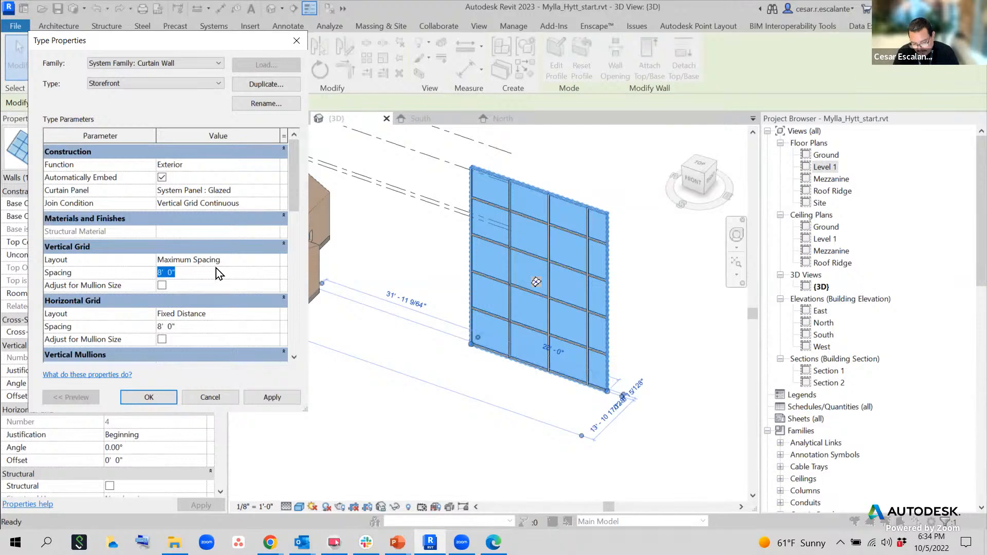
pyautogui.write('5')
pyautogui.click(268, 401)
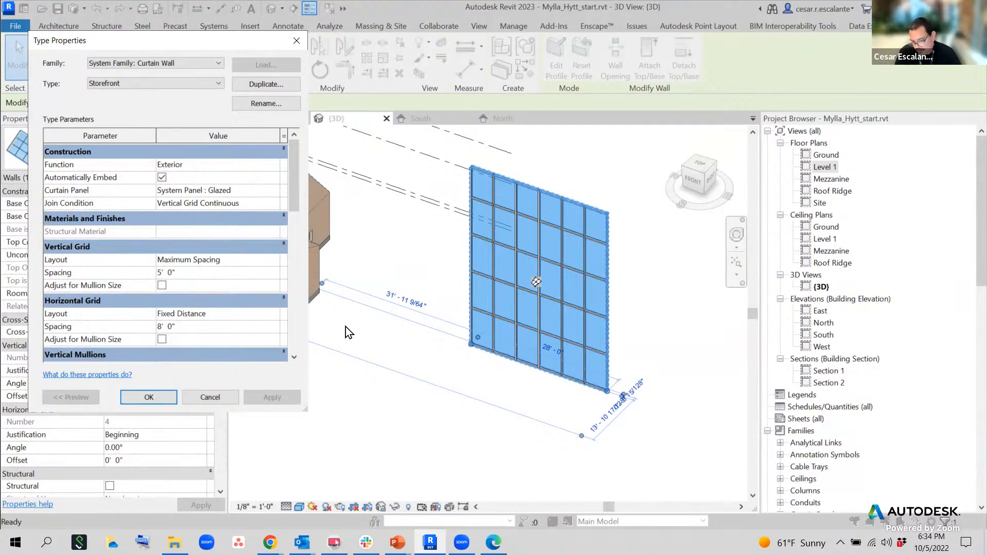
# Change the Storefront vertical grid to a Minimum Spacing layout with 3' 0" spacing and apply it.
pyautogui.click(277, 259)
pyautogui.click(275, 259)
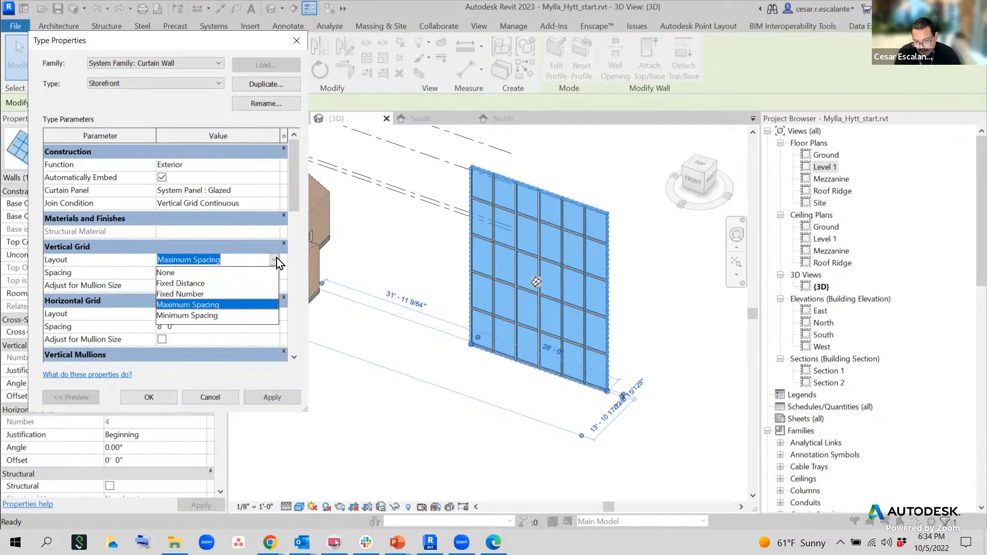
pyautogui.click(207, 316)
pyautogui.click(208, 272)
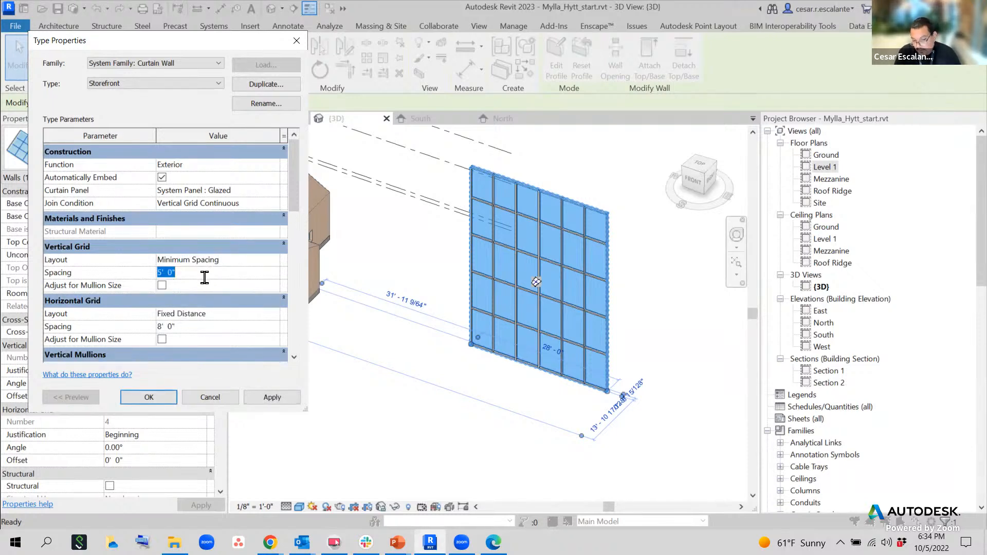
pyautogui.write('3')
pyautogui.click(288, 399)
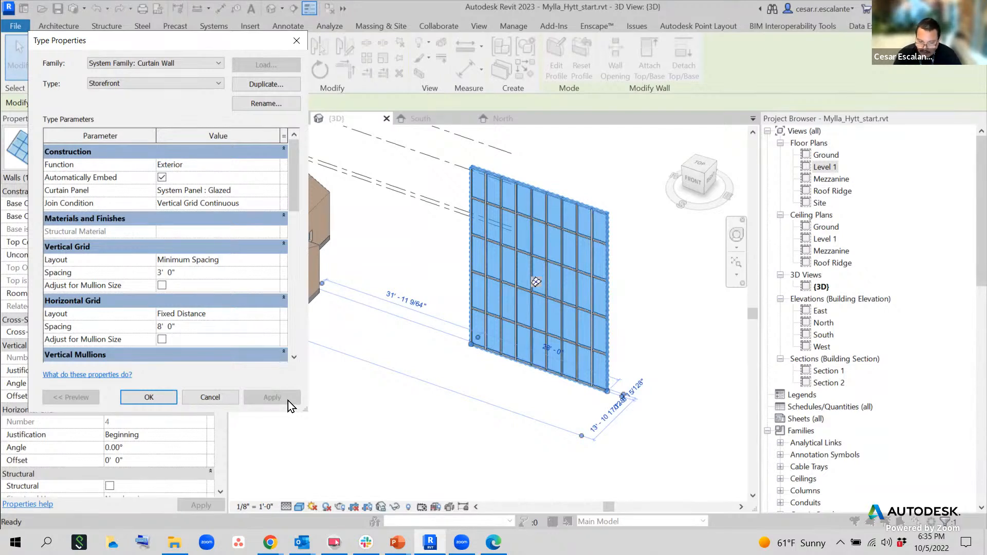
# Review the layout options of the Storefront vertical and horizontal grids, choosing Fixed Distance for the horizontal grid.
pyautogui.click(275, 260)
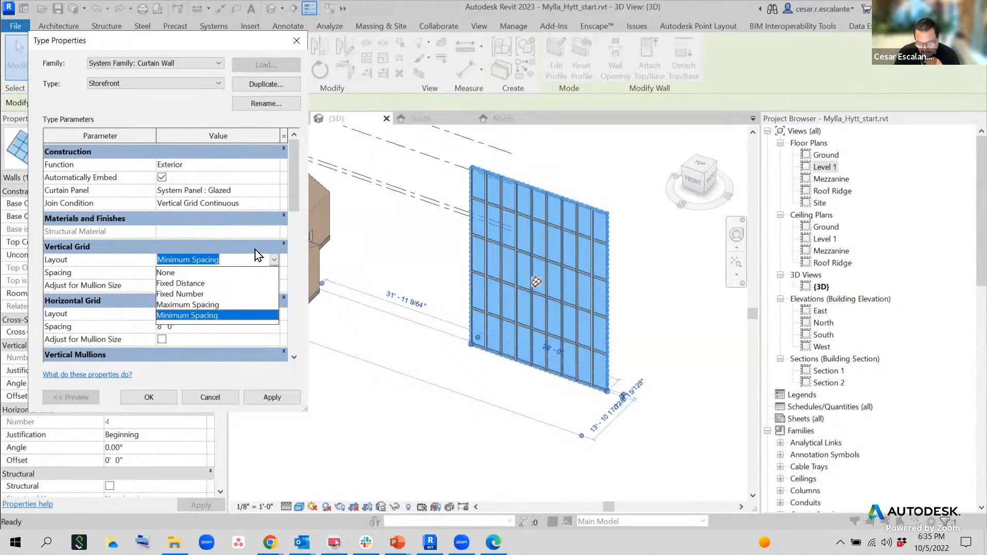
pyautogui.click(255, 251)
pyautogui.click(273, 314)
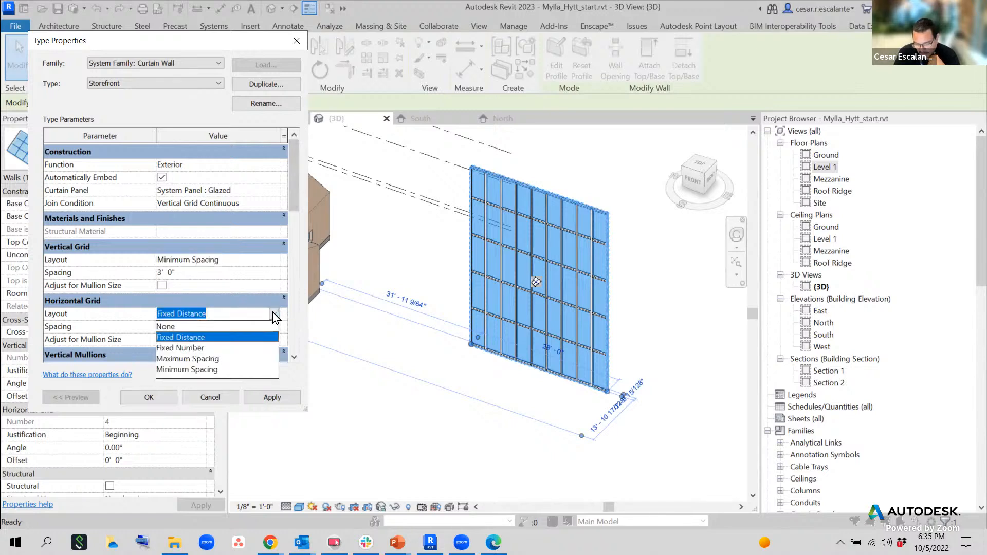
pyautogui.click(201, 338)
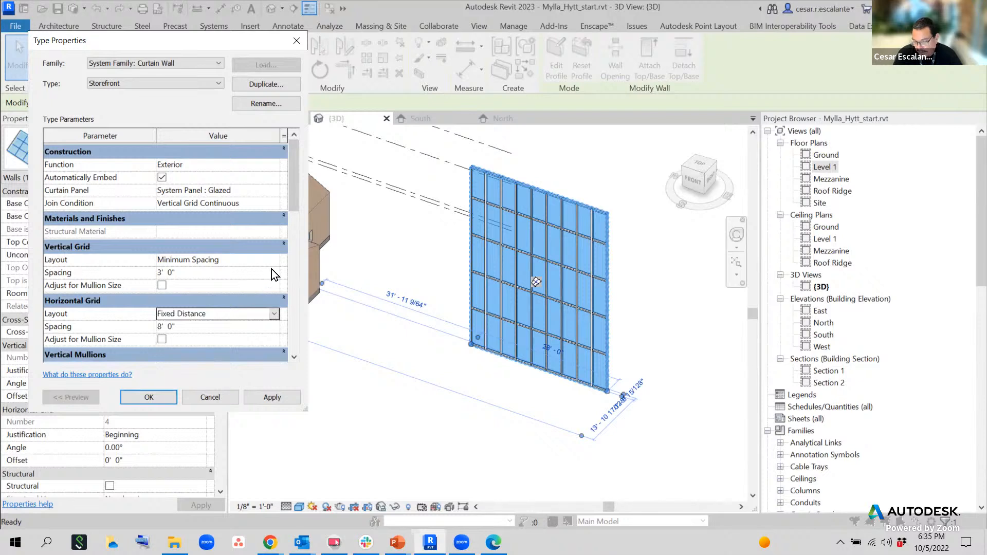
# Set the Storefront type's vertical grid layout to Fixed Distance.
pyautogui.click(277, 259)
pyautogui.click(276, 259)
pyautogui.click(207, 277)
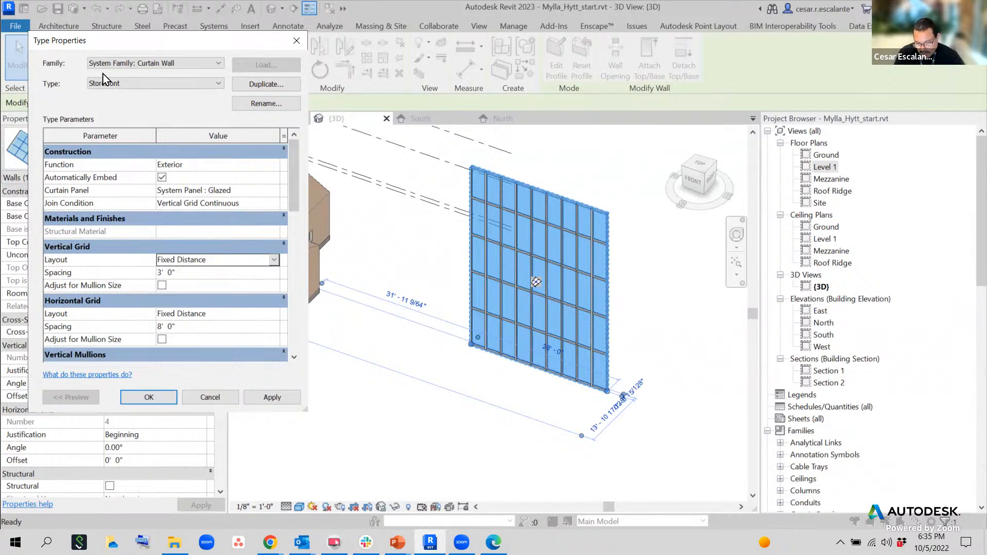
# Switch the wall to the CustomCW type, set its vertical grid layout to Fixed Distance, and apply the type to the wall.
pyautogui.click(125, 87)
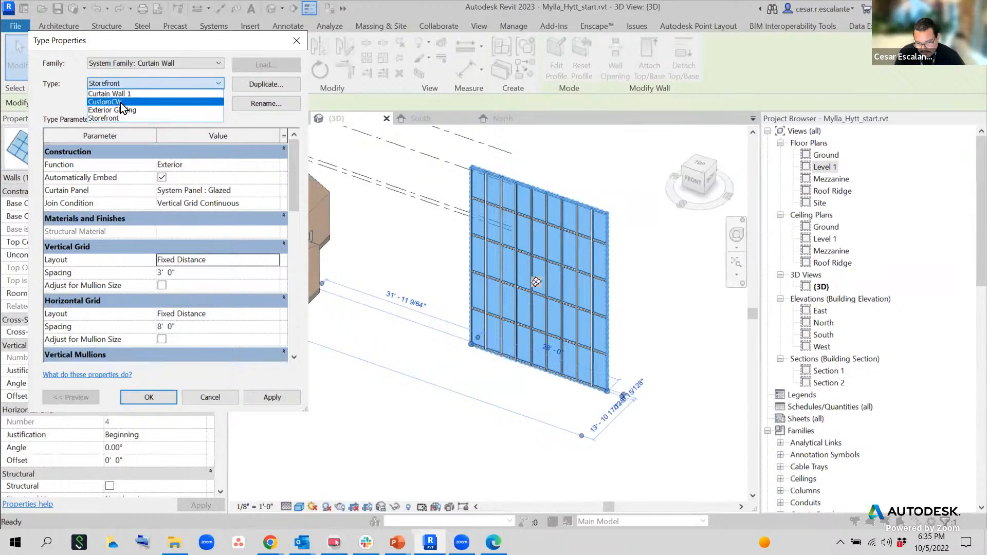
pyautogui.click(121, 102)
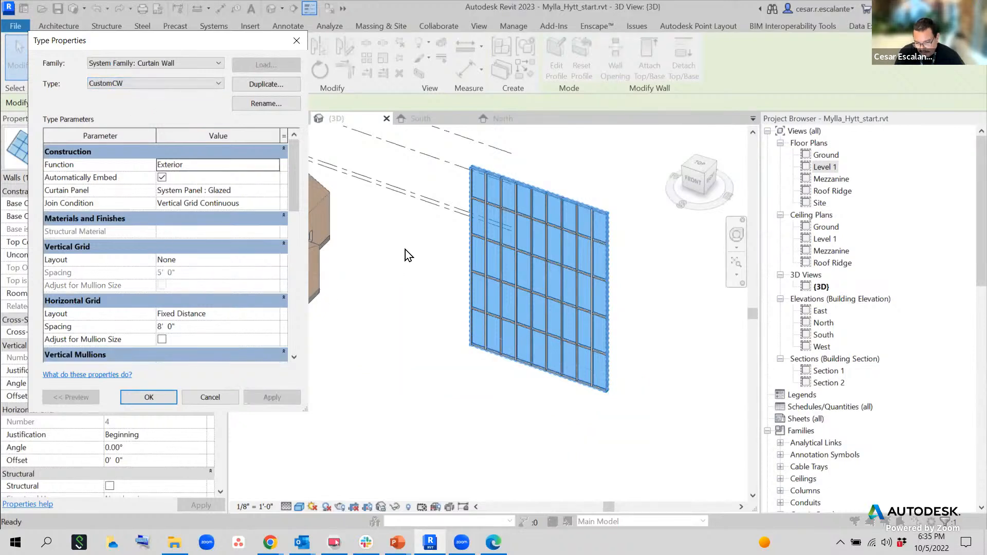
pyautogui.click(190, 261)
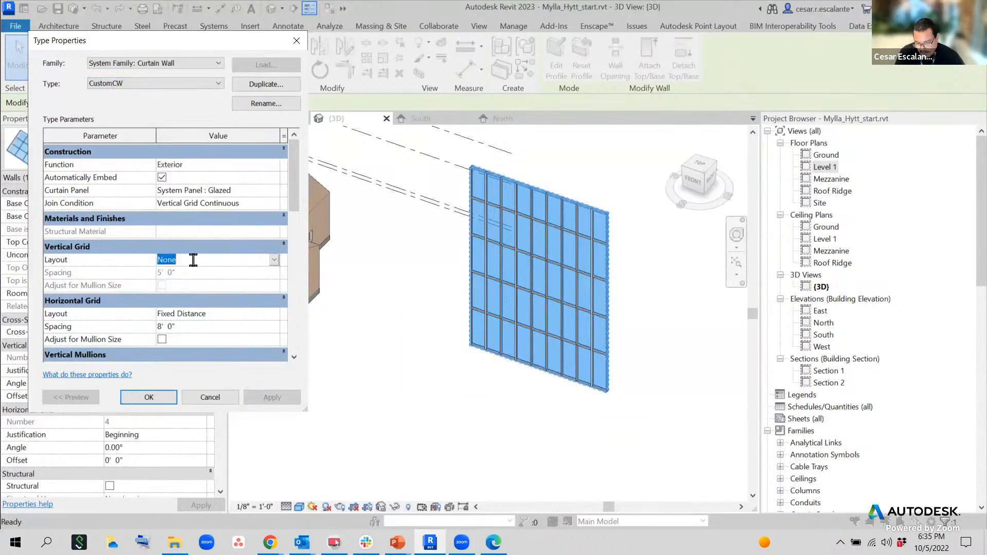
pyautogui.click(278, 259)
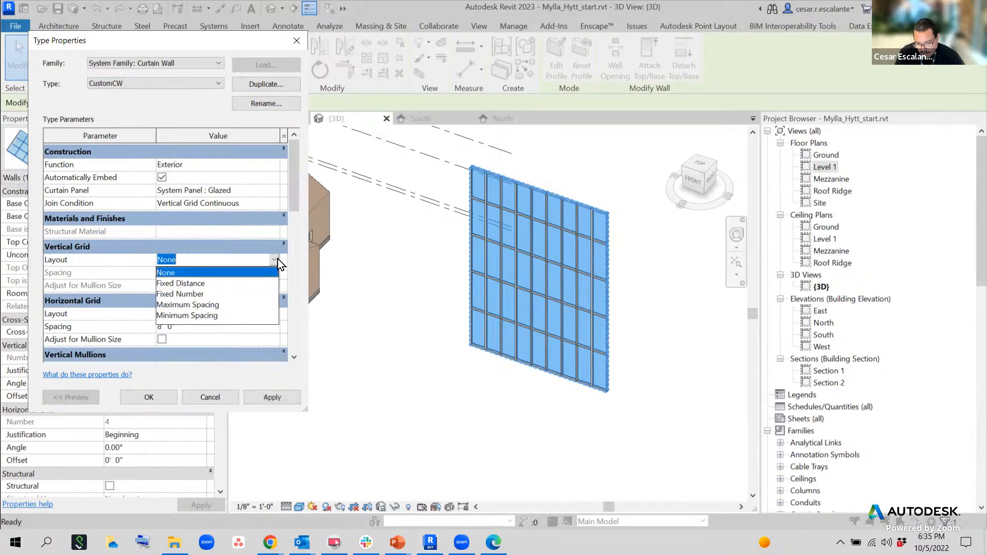
pyautogui.click(193, 285)
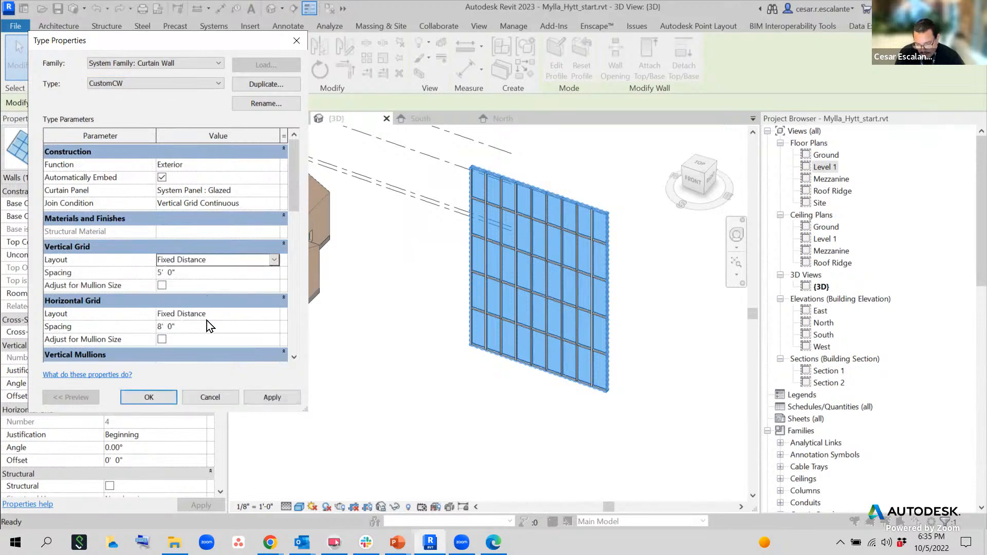
pyautogui.click(200, 272)
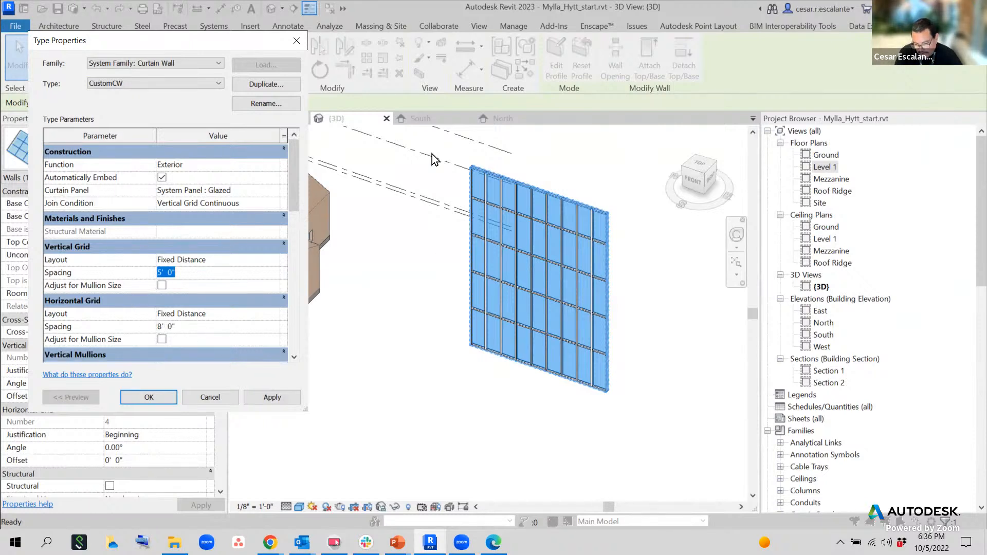
pyautogui.click(279, 397)
pyautogui.click(154, 399)
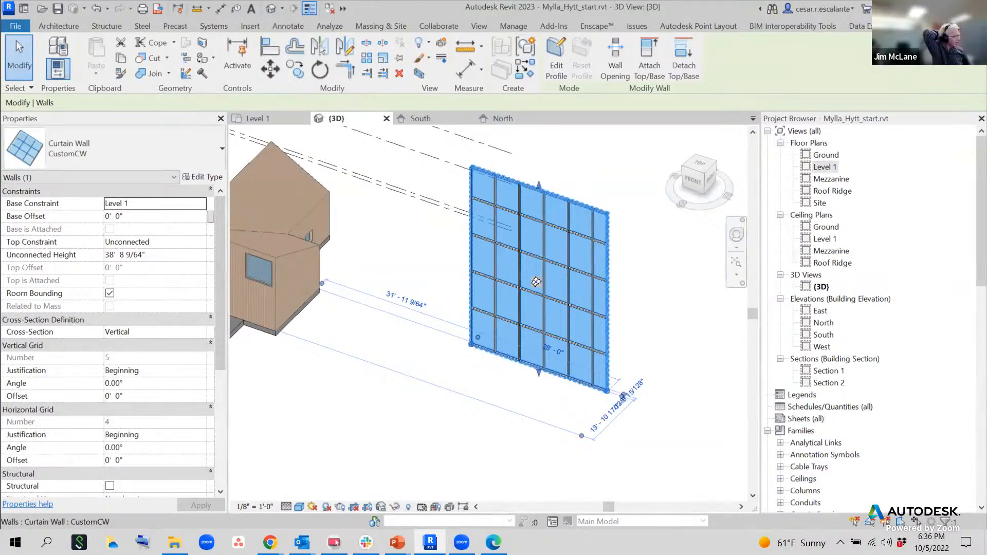
pyautogui.click(444, 467)
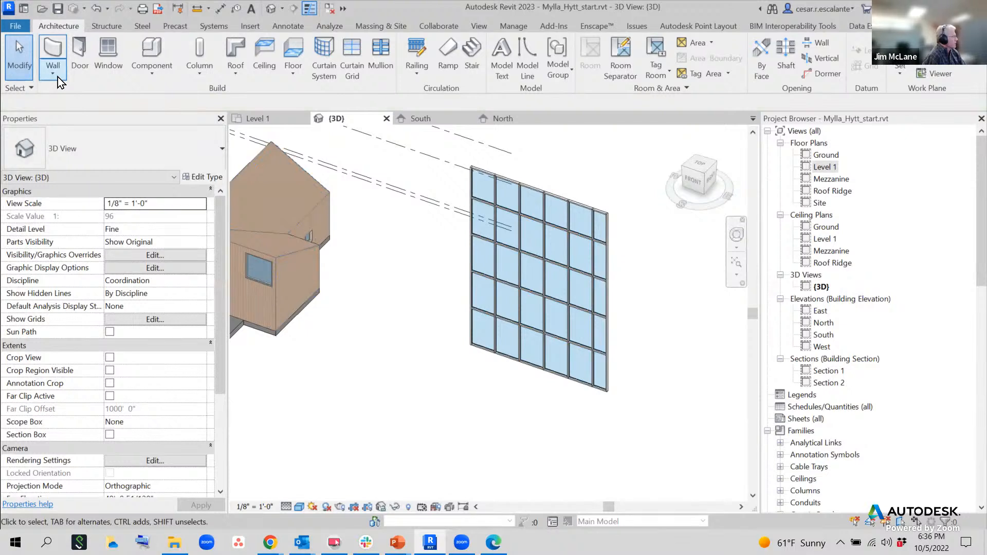
# Draw a Storefront curtain wall about 35' long and 40' high from Level 1, in front of the existing curtain wall.
pyautogui.click(53, 47)
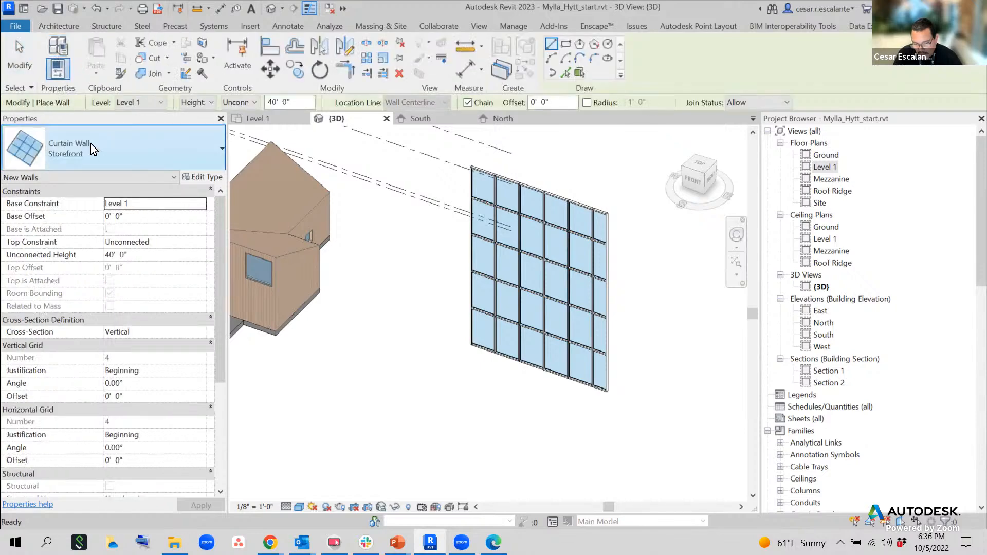
pyautogui.click(85, 146)
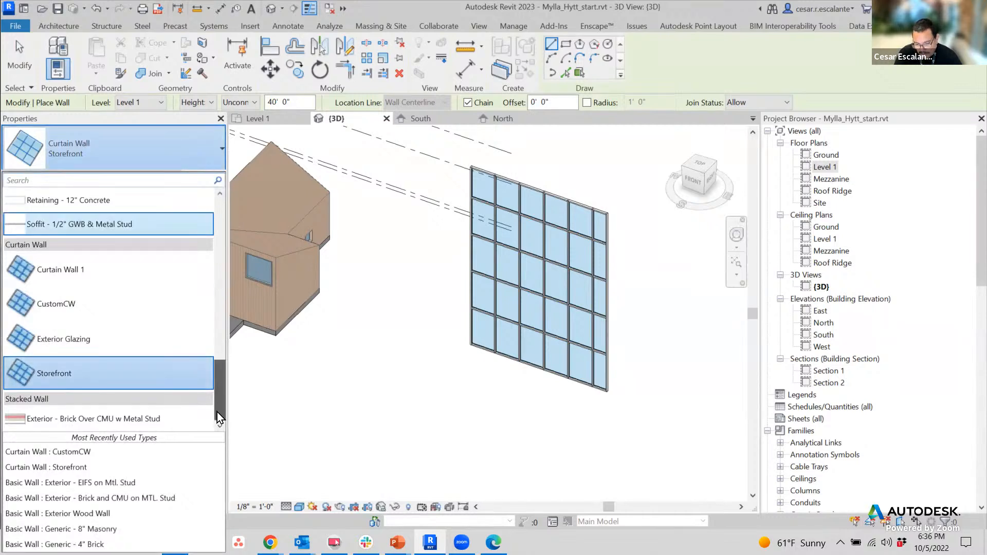
pyautogui.click(70, 372)
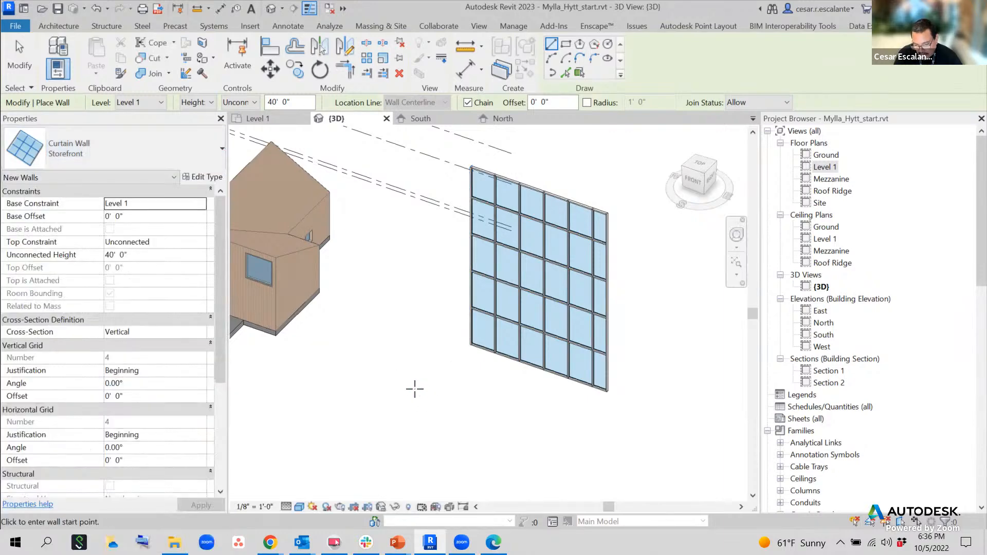
pyautogui.click(393, 397)
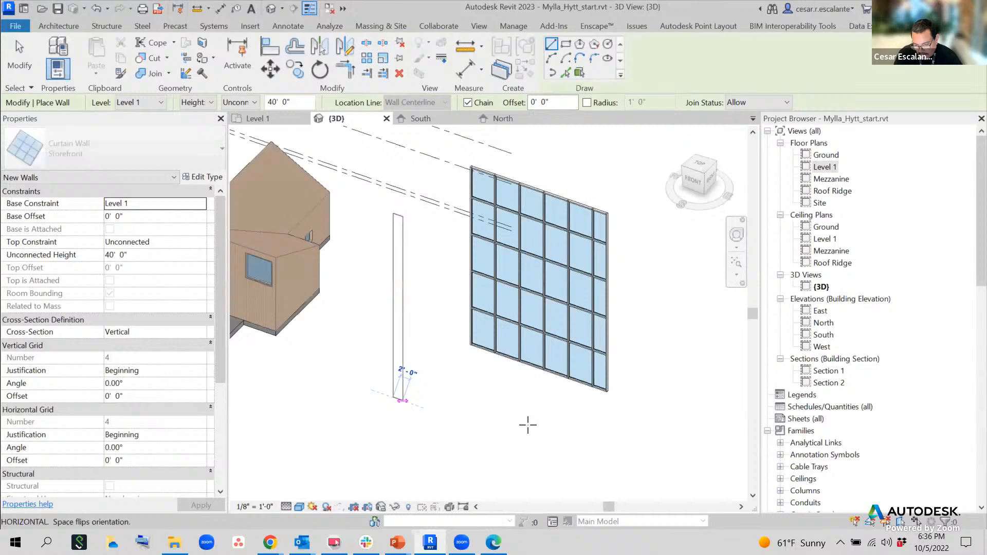
pyautogui.click(564, 456)
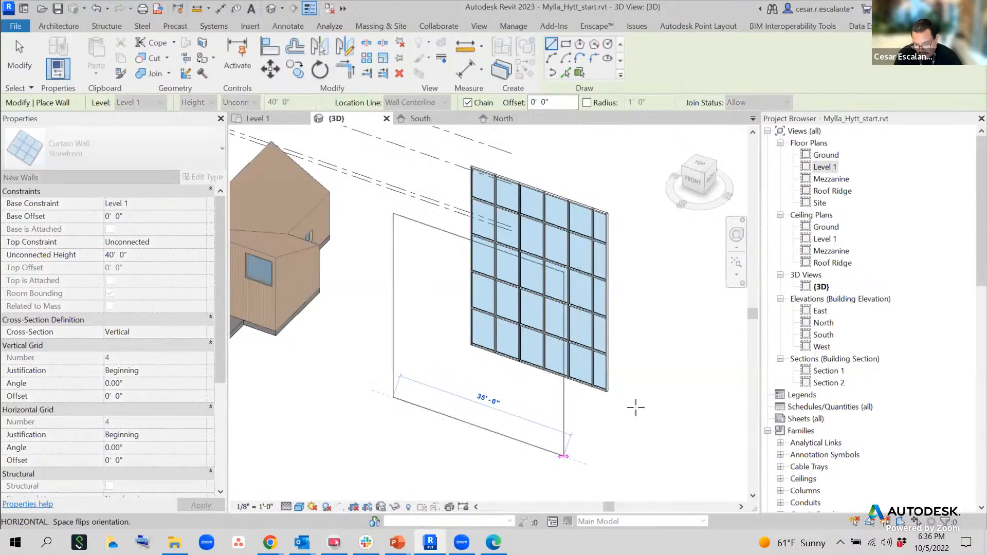
pyautogui.press('Escape')
pyautogui.press('Escape')
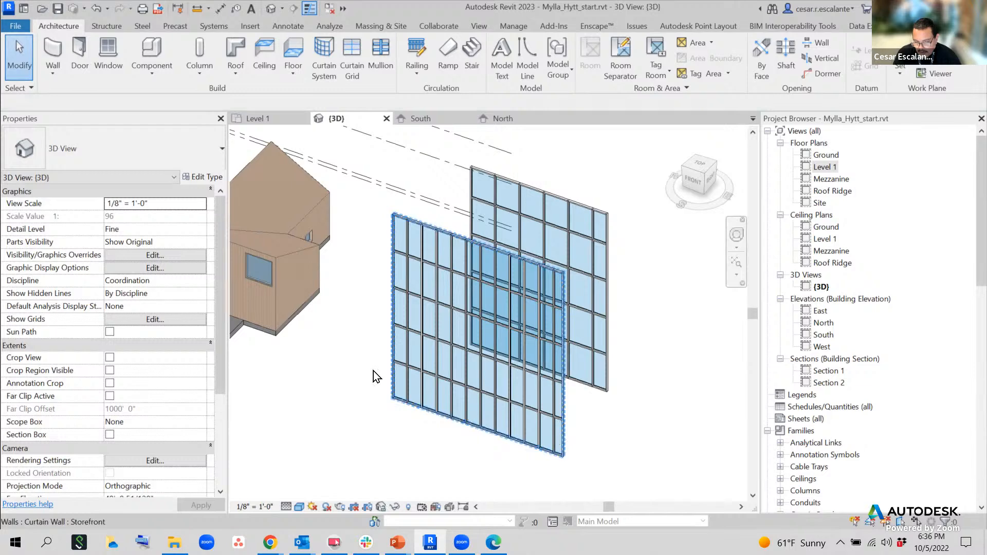
# Draw another, longer 40' high Storefront curtain wall in front of the two existing curtain walls.
pyautogui.click(19, 54)
pyautogui.click(52, 59)
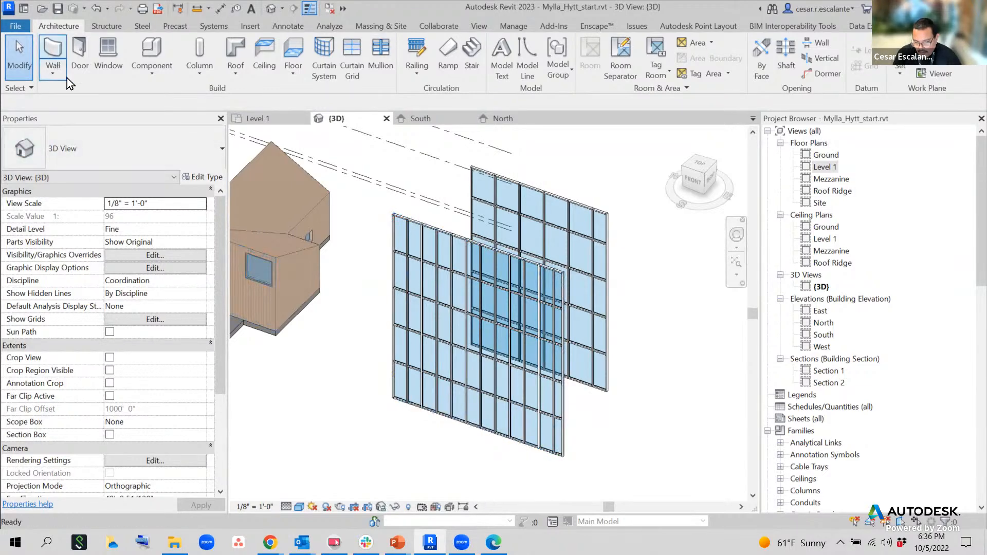
pyautogui.click(191, 153)
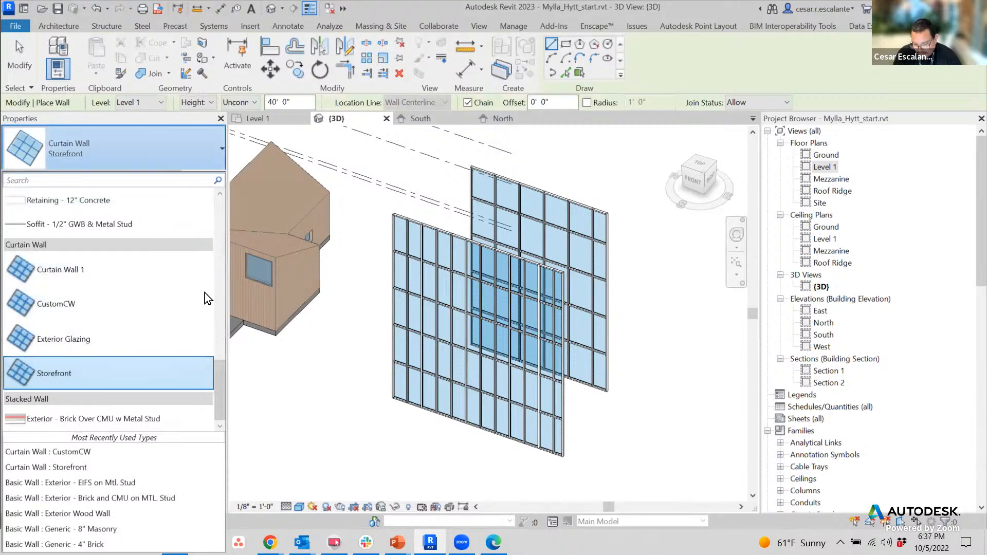
pyautogui.click(76, 375)
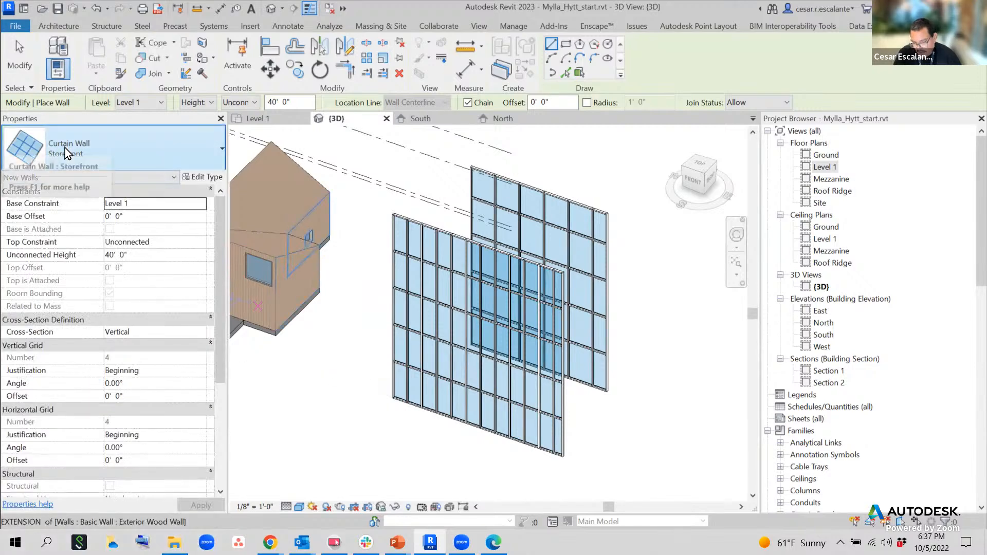
pyautogui.click(414, 443)
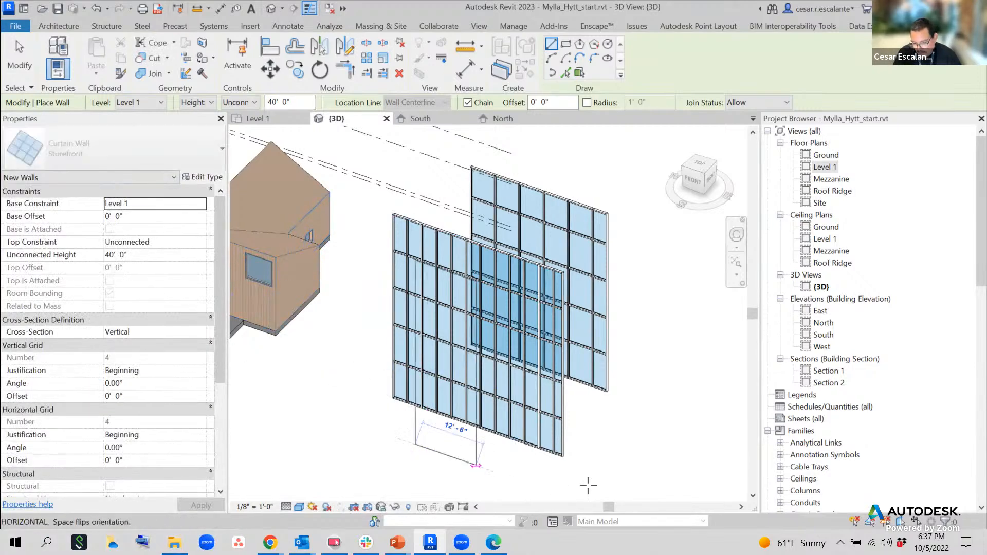
pyautogui.click(682, 428)
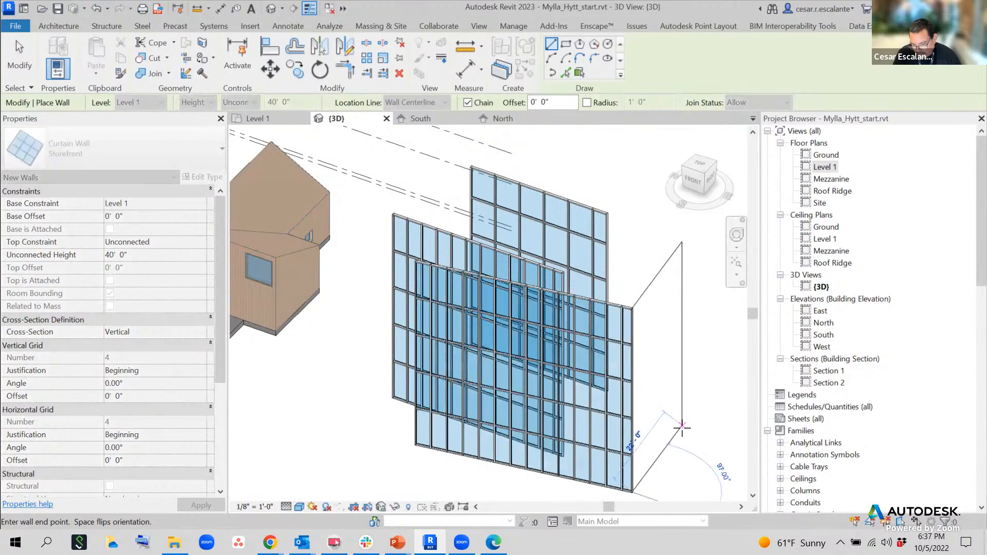
pyautogui.press('Escape')
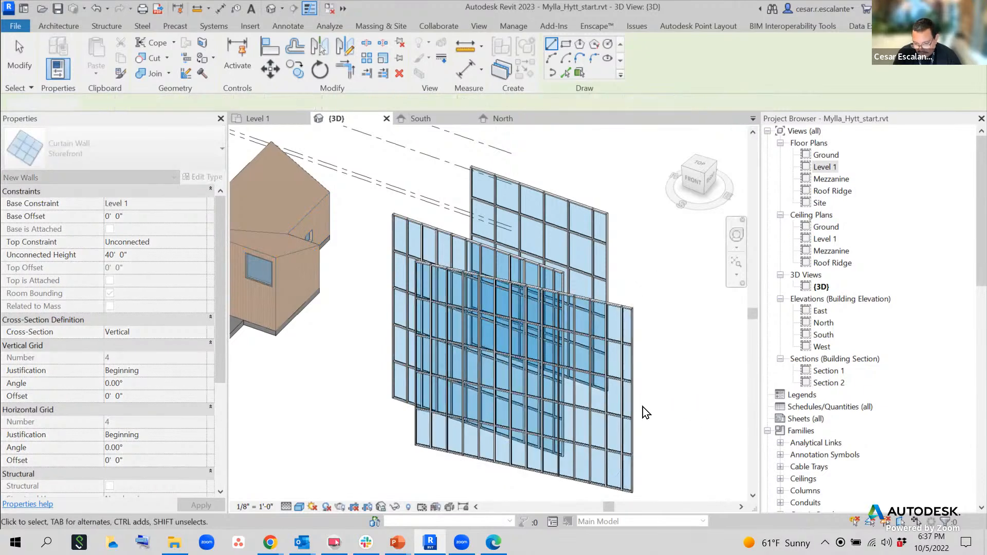
# Delete the curtain walls standing beside the cabin.
pyautogui.click(585, 289)
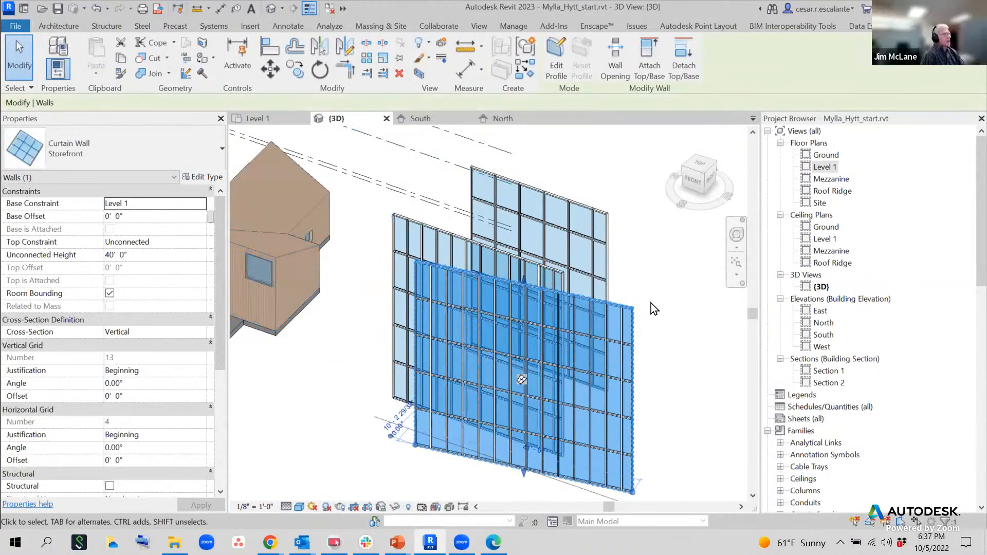
pyautogui.press('Delete')
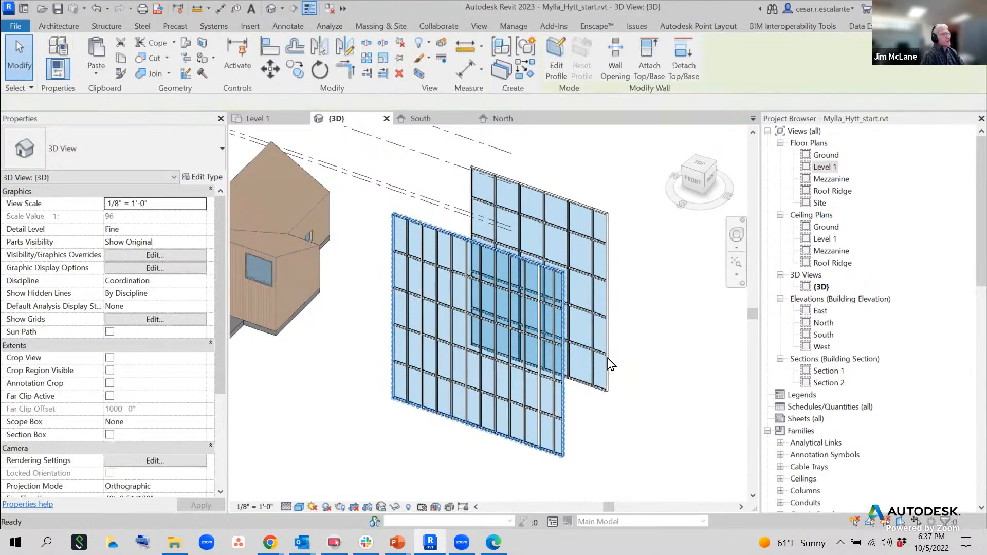
pyautogui.click(535, 282)
pyautogui.press('Delete')
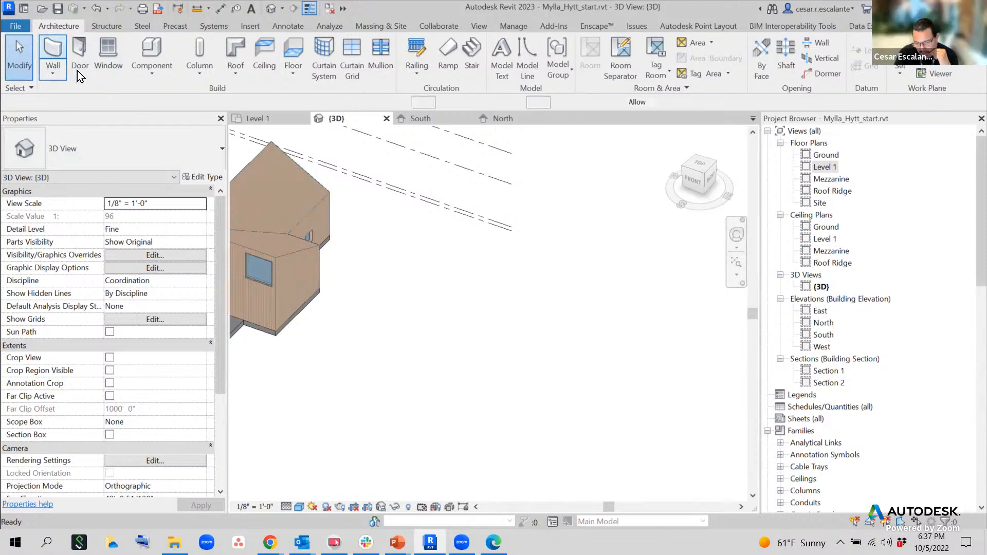
# Draw a new Storefront curtain wall about 39' long and 40' high on Level 1 beside the cabin.
pyautogui.click(52, 51)
pyautogui.click(168, 156)
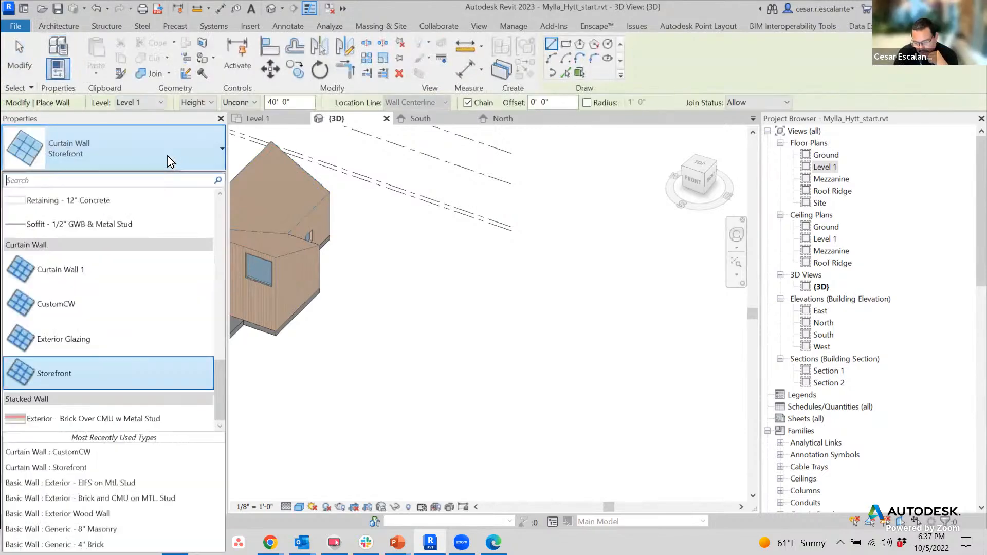
pyautogui.click(208, 158)
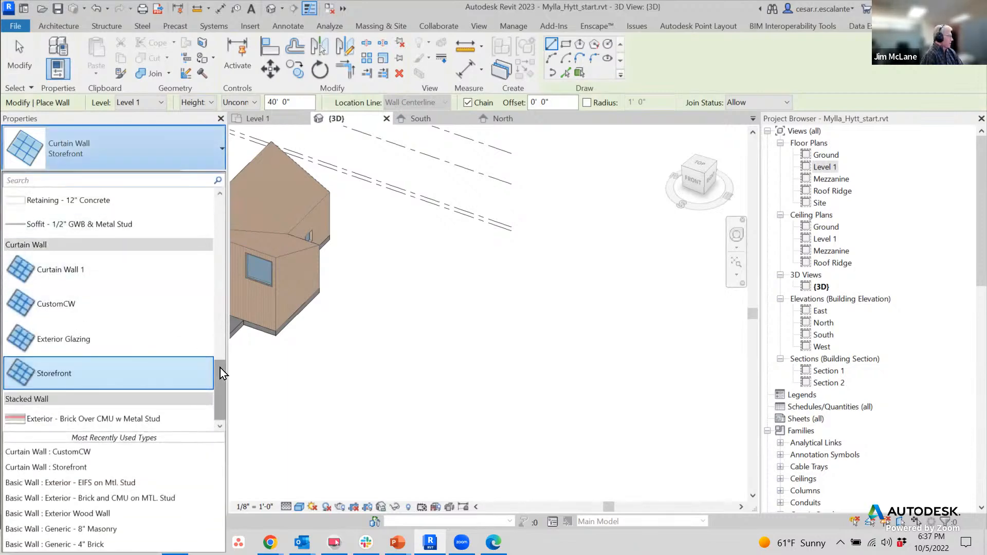
pyautogui.click(57, 374)
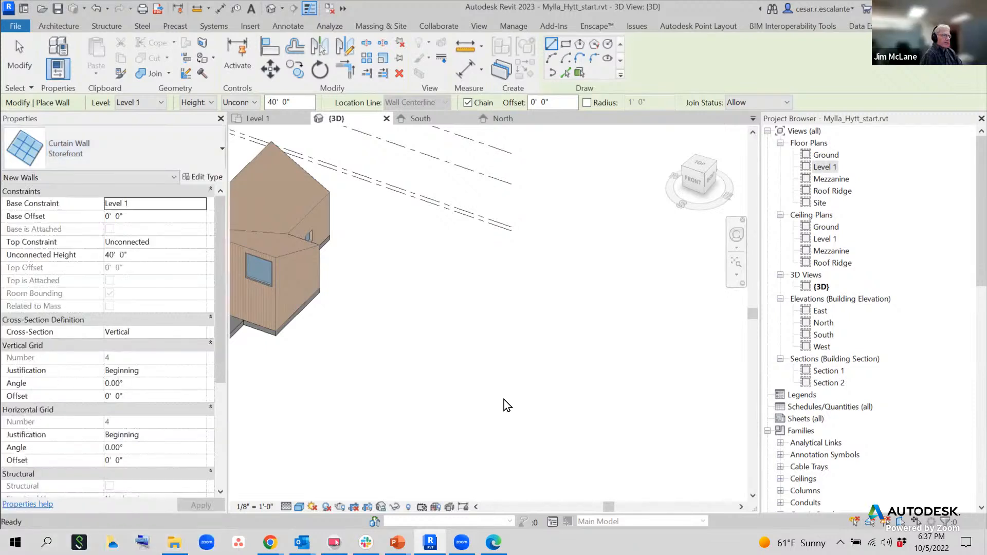
pyautogui.click(440, 298)
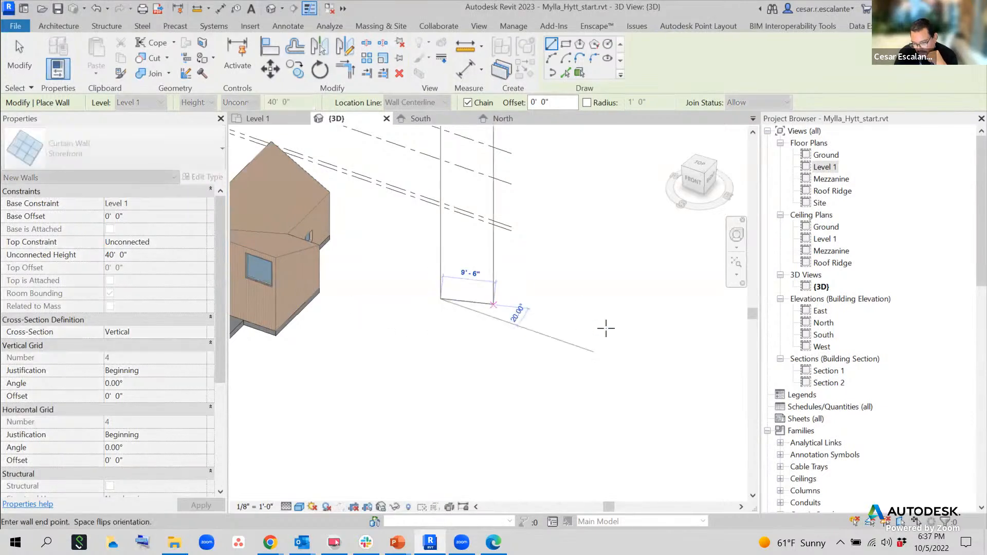
pyautogui.click(630, 363)
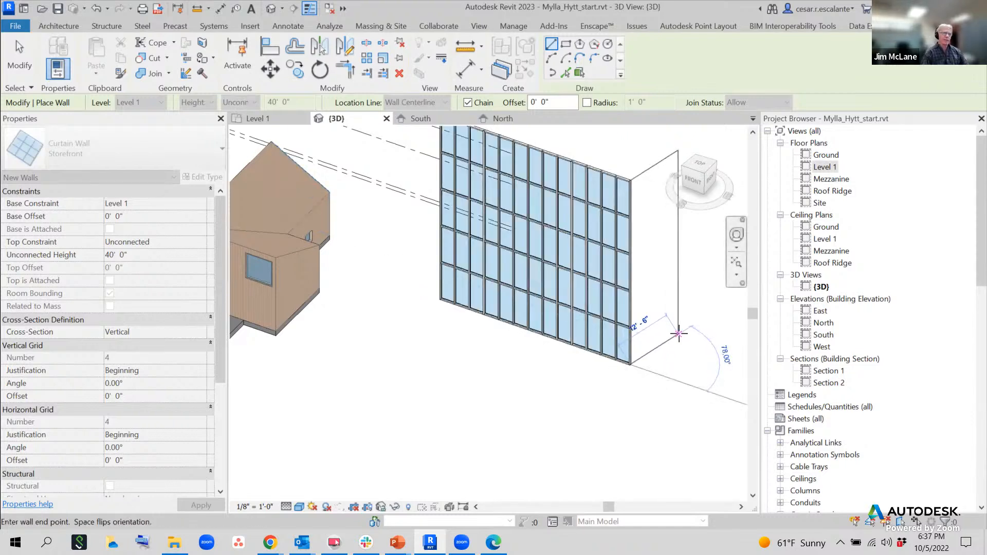
pyautogui.press('Escape')
pyautogui.press('Escape')
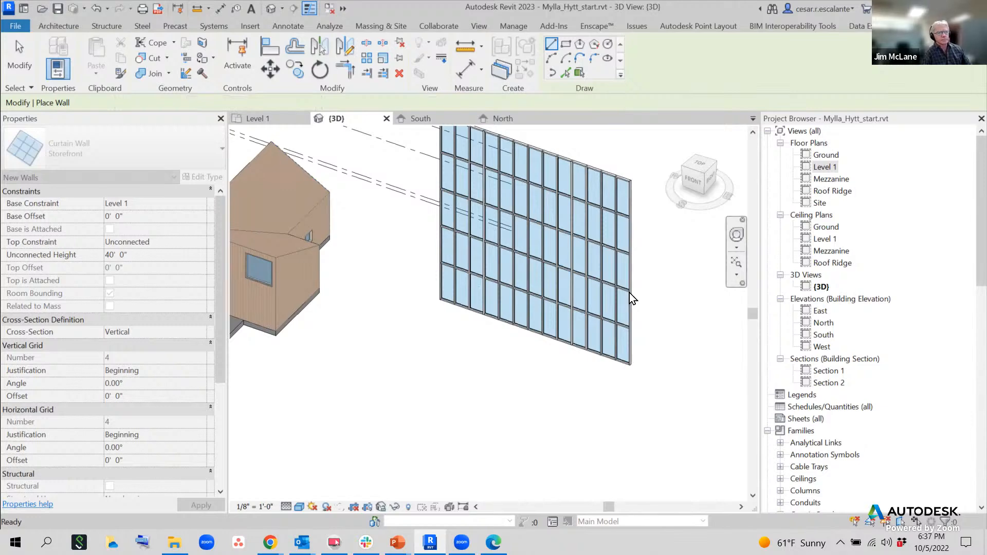
pyautogui.press('Escape')
# Review the vertical grid layout options in the new Storefront wall's type properties without applying a change.
pyautogui.click(635, 323)
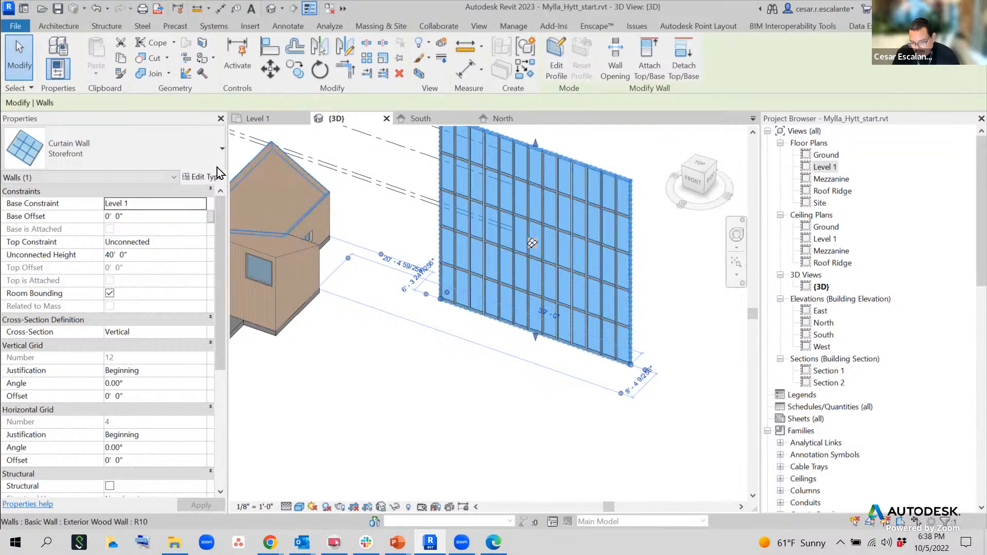
pyautogui.click(195, 180)
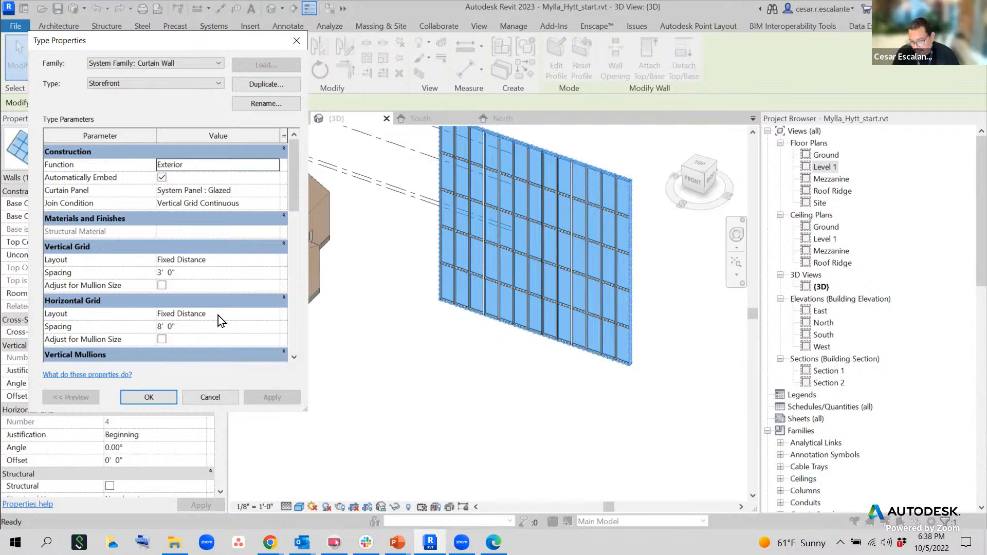
pyautogui.click(273, 260)
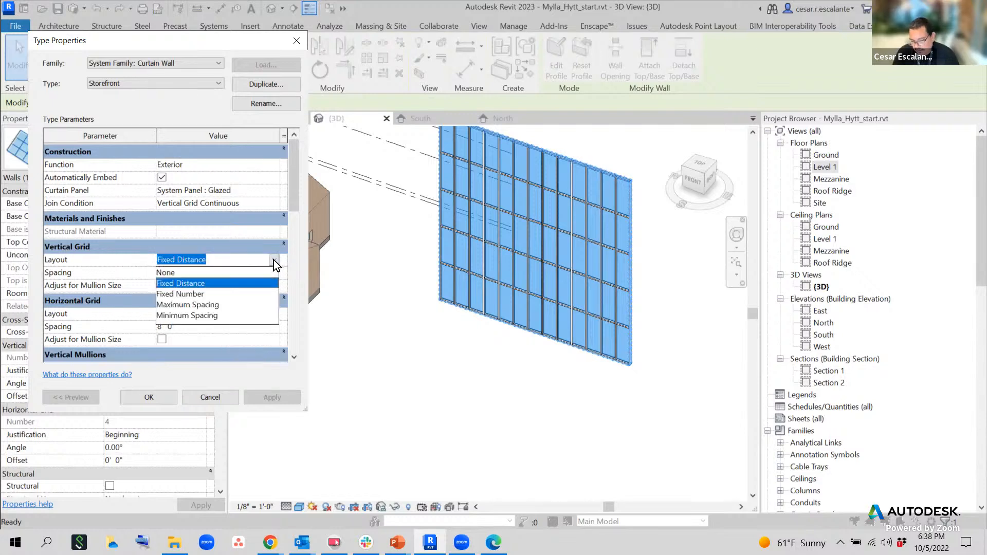
pyautogui.click(404, 366)
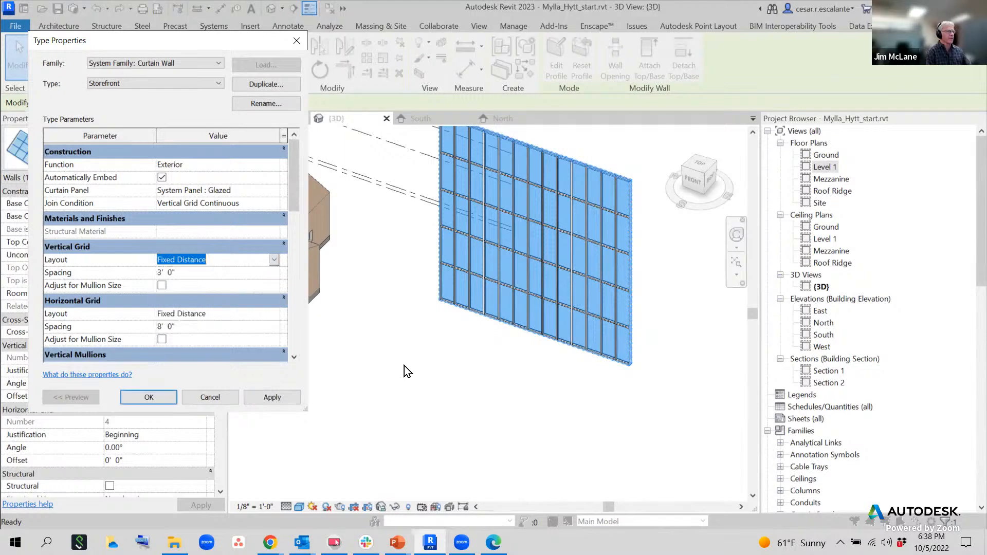
pyautogui.click(203, 399)
pyautogui.click(434, 393)
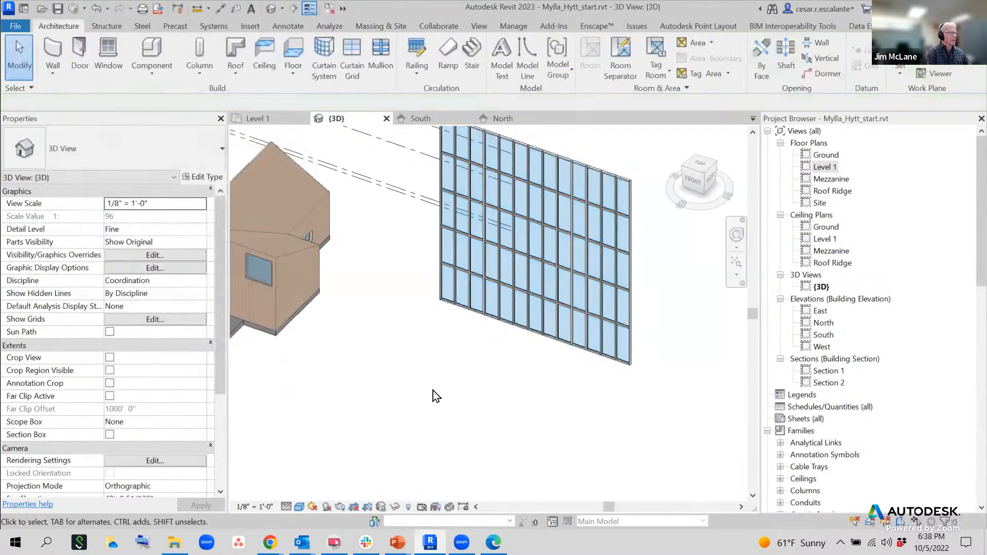
# Place a Single-Flush 36" x 84" door in the cabin's end wall around the corner from the window, and undo the placement.
pyautogui.scroll(-2, 434, 375)
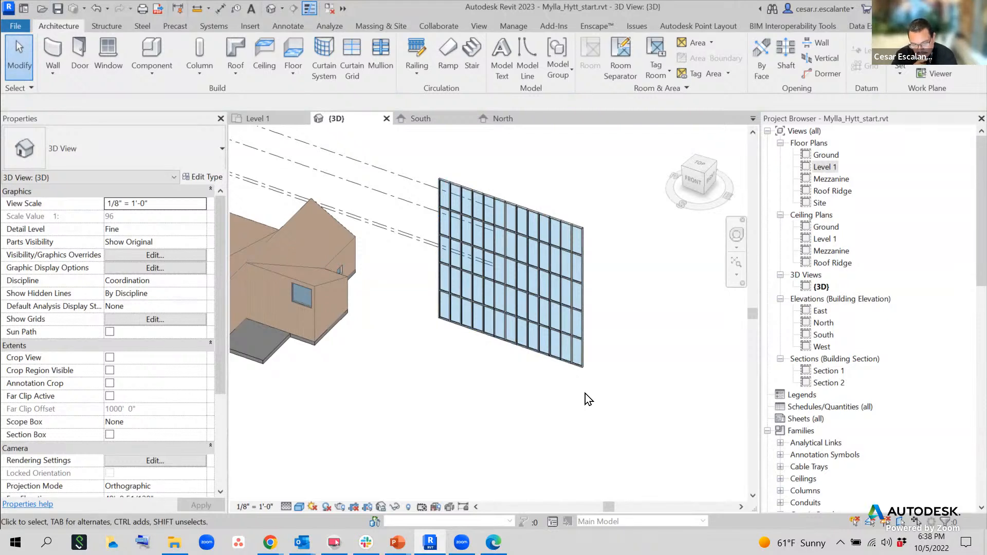
pyautogui.moveTo(458, 379); pyautogui.dragTo(608, 394, button='middle')
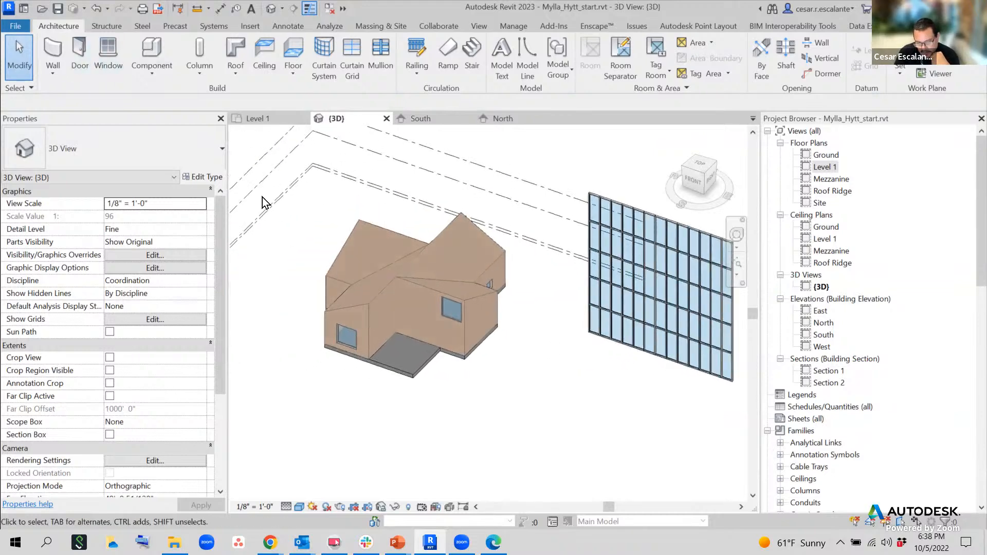
pyautogui.click(80, 56)
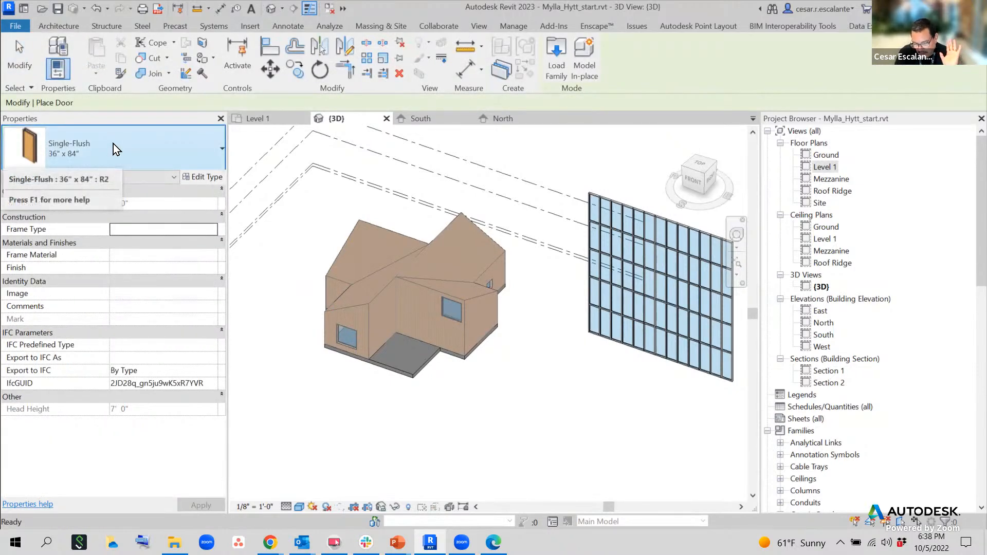
pyautogui.scroll(2, 480, 328)
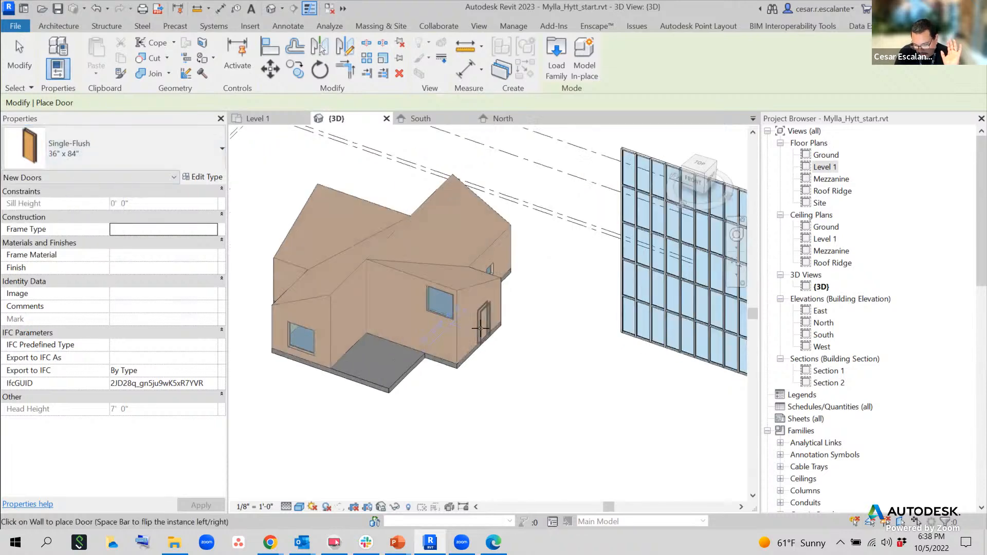
pyautogui.scroll(2, 481, 328)
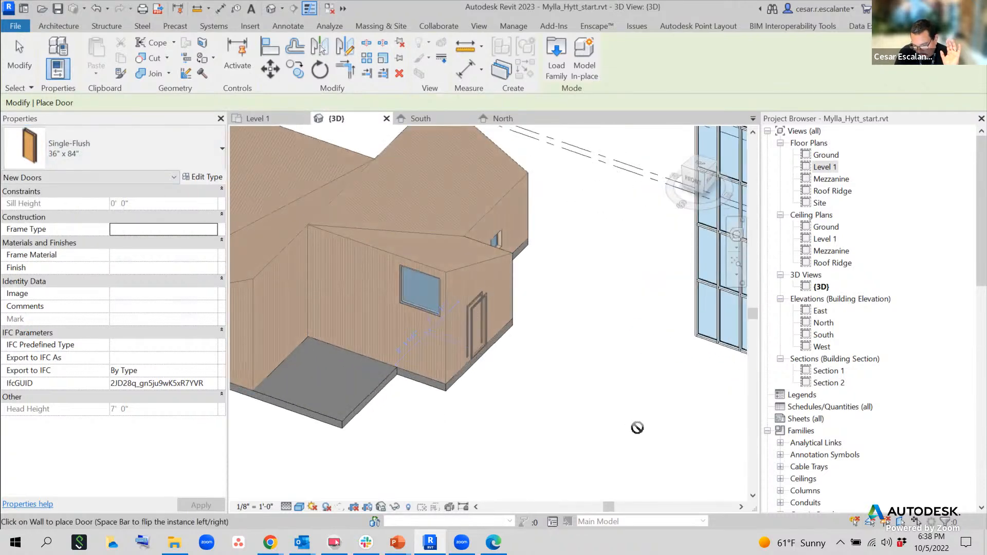
pyautogui.press('Escape')
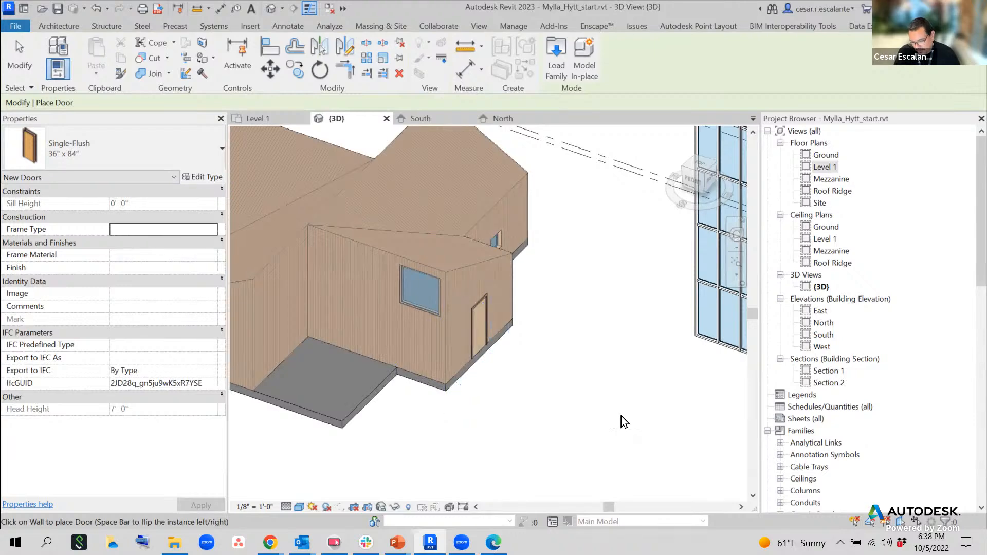
pyautogui.press('Escape')
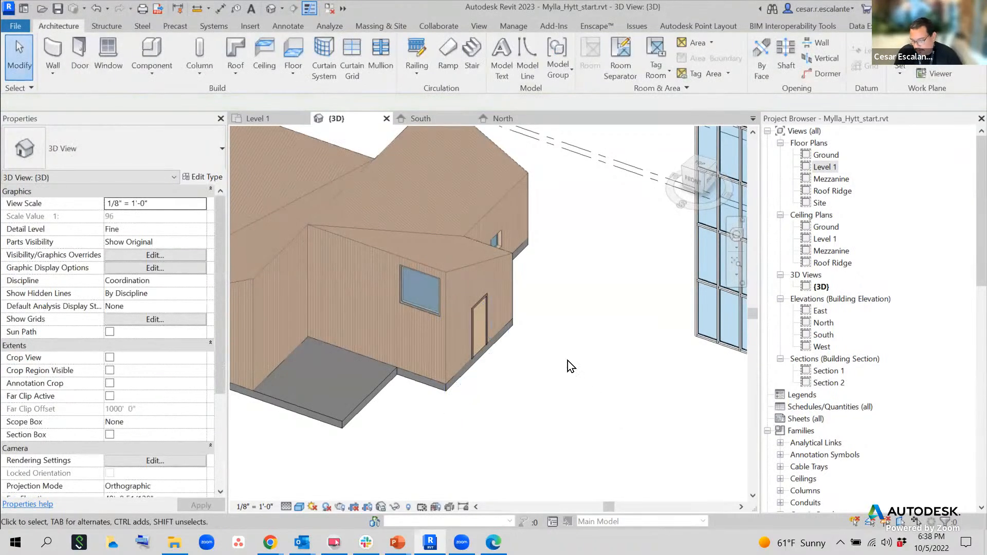
pyautogui.click(97, 9)
# Try to place a Single-Flush 36" x 84" door in the Storefront curtain wall beside the cabin.
pyautogui.scroll(-2, 494, 380)
pyautogui.scroll(-1, 560, 386)
pyautogui.moveTo(561, 385); pyautogui.dragTo(407, 366, button='middle')
pyautogui.click(80, 54)
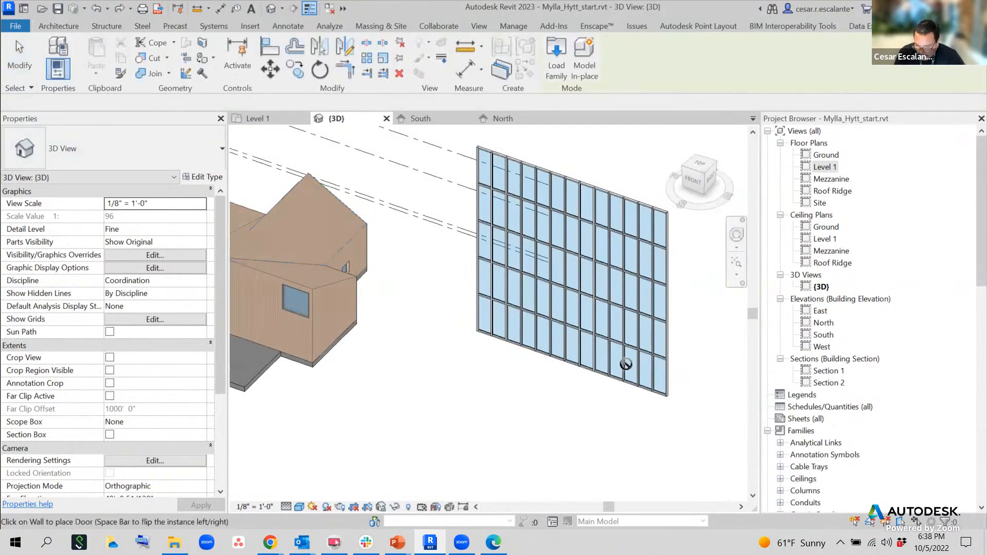
pyautogui.scroll(2, 644, 376)
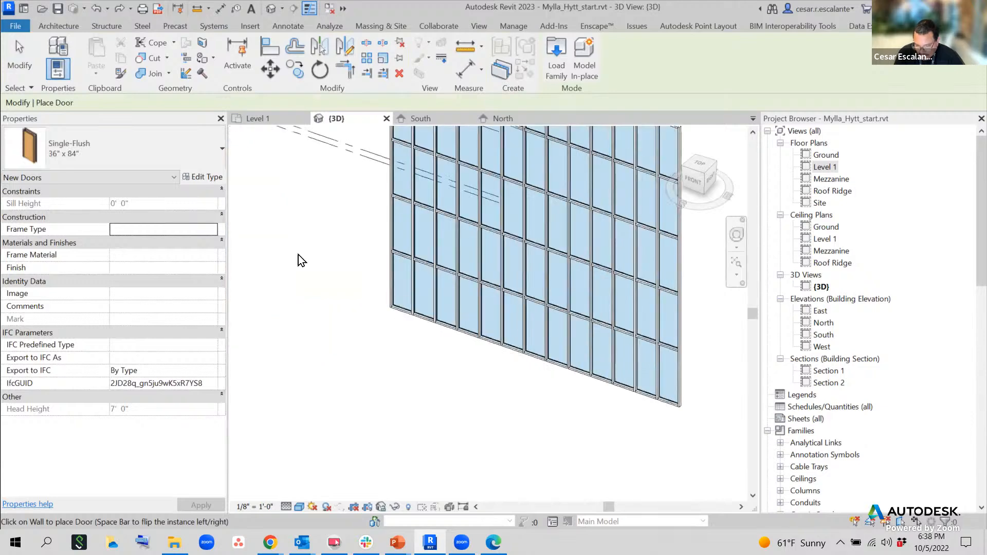
pyautogui.click(58, 26)
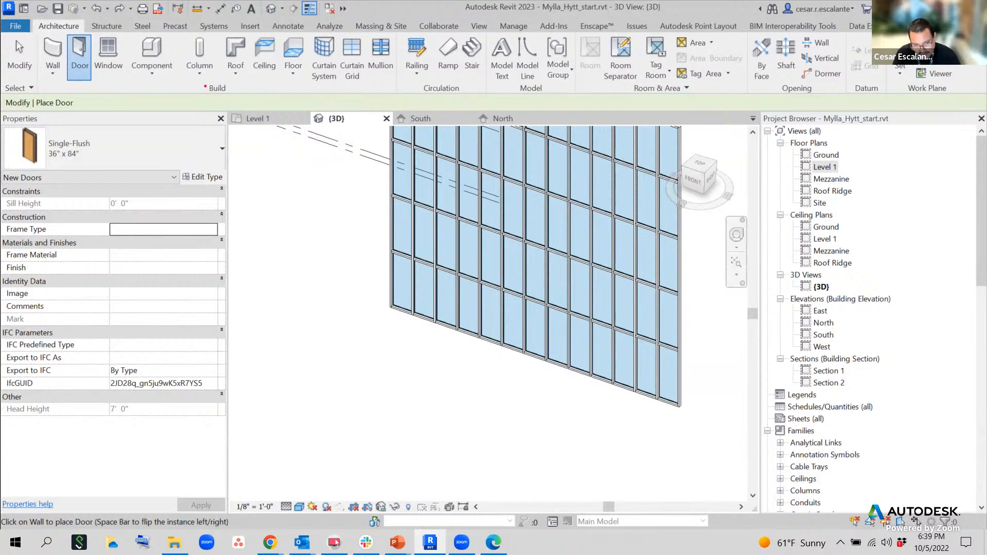
# Mark up the screen with a circle around the Door tool and the note "Arch doors wont work in curtain wall", and clear it.
pyautogui.moveTo(101, 32)
pyautogui.mouseDown()
pyautogui.moveTo(46, 62)
pyautogui.moveTo(102, 44)
pyautogui.mouseUp()
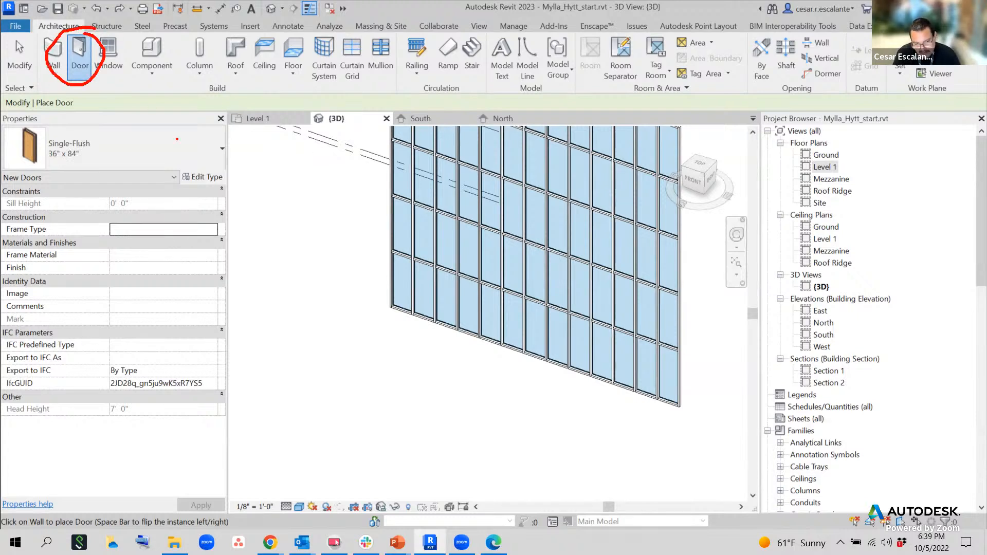
pyautogui.click(261, 216)
pyautogui.write('A')
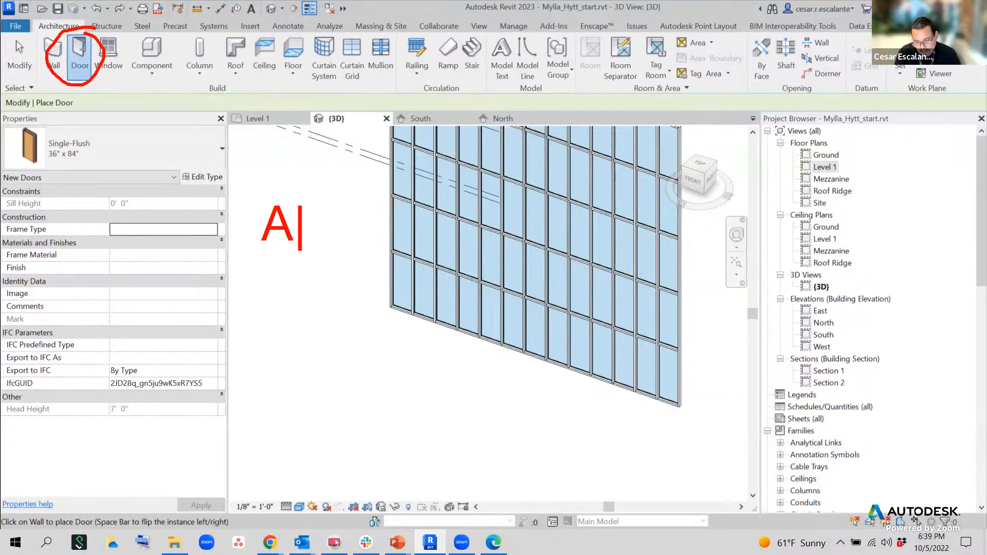
pyautogui.write('rch doors w')
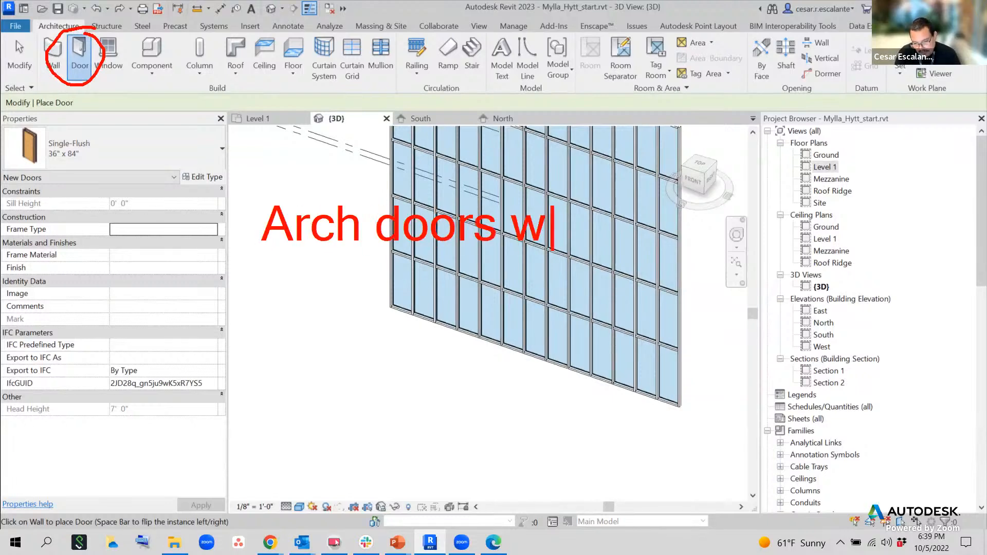
pyautogui.write('ont')
pyautogui.press('Return')
pyautogui.write('wor')
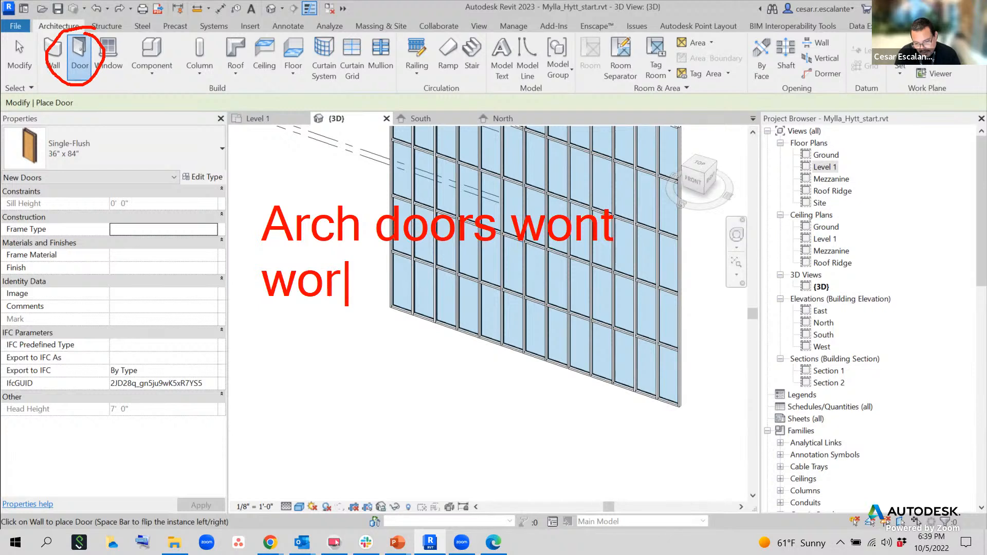
pyautogui.write('k in curta')
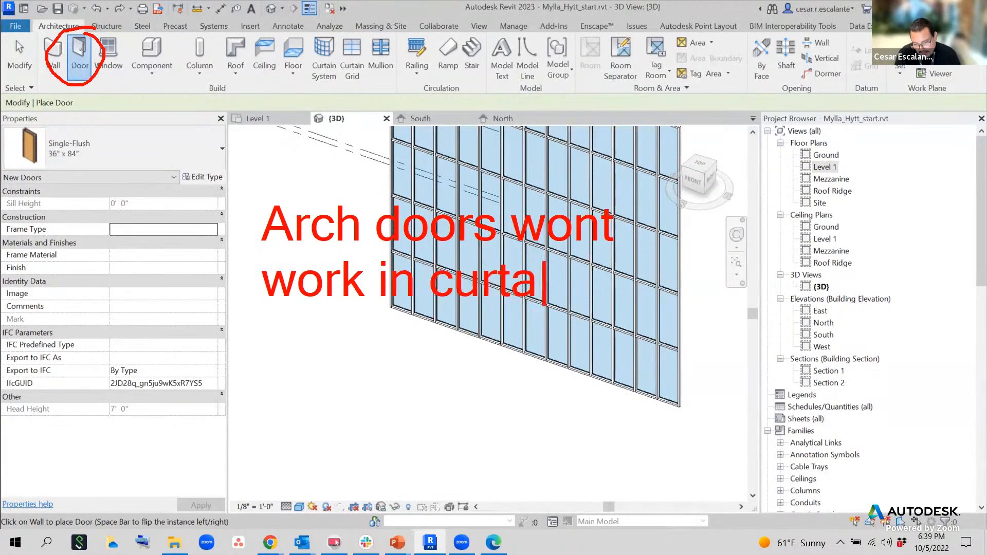
pyautogui.write('in wall')
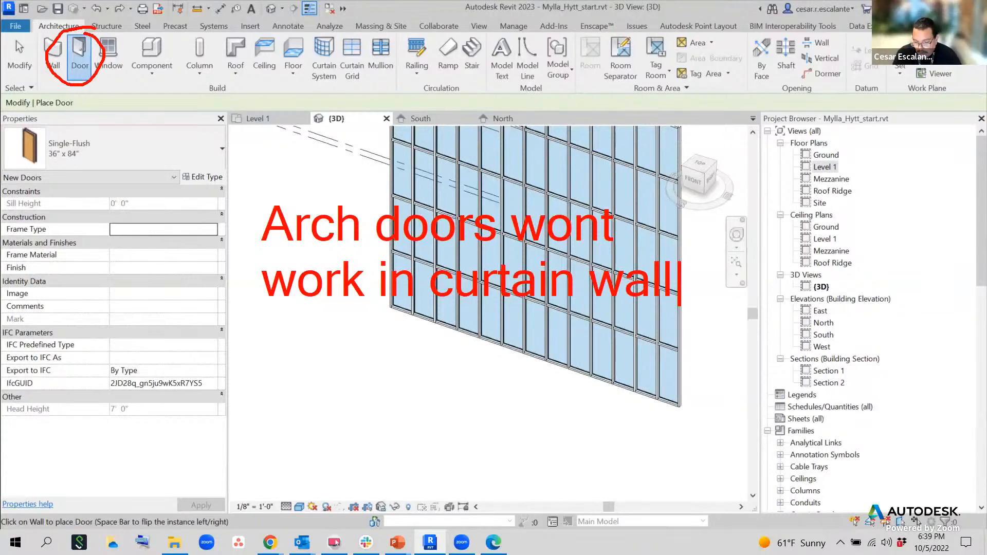
pyautogui.press('Escape')
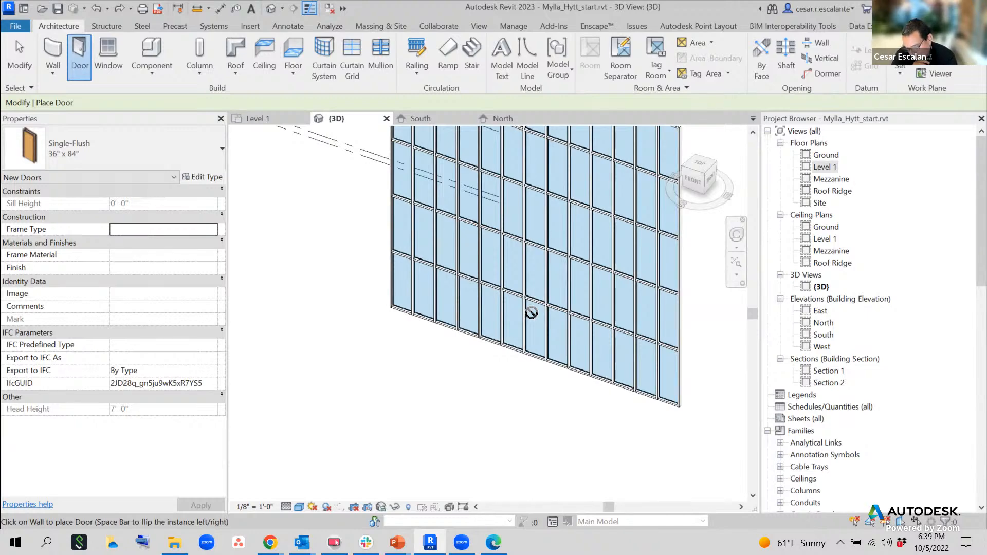
pyautogui.press('Escape')
pyautogui.press('Escape')
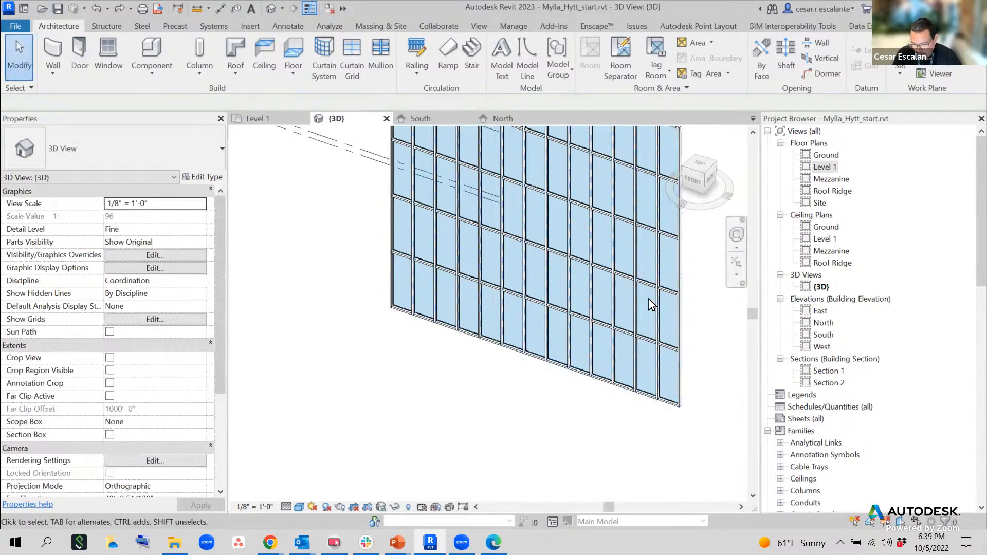
# Search the Autodesk family library for "curtain".
pyautogui.click(249, 26)
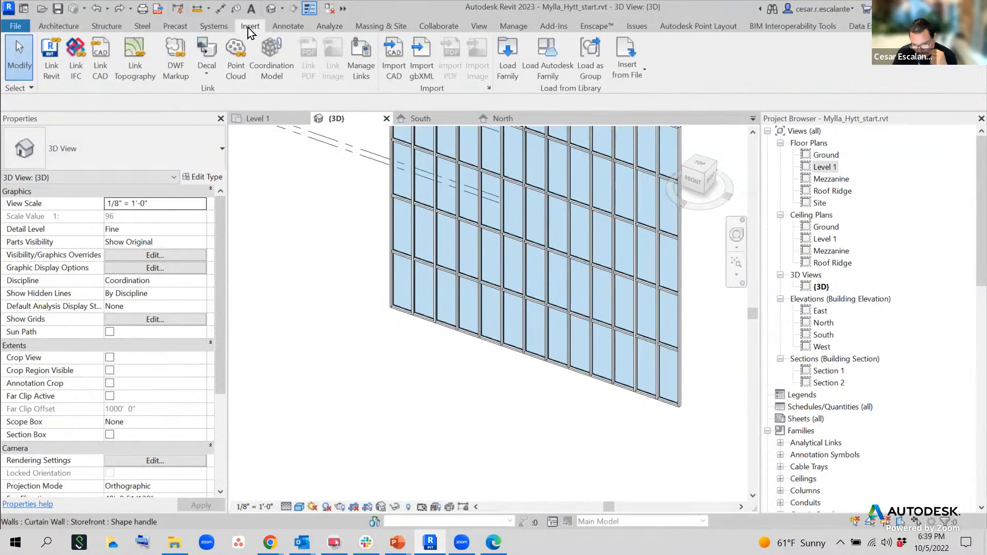
pyautogui.click(547, 70)
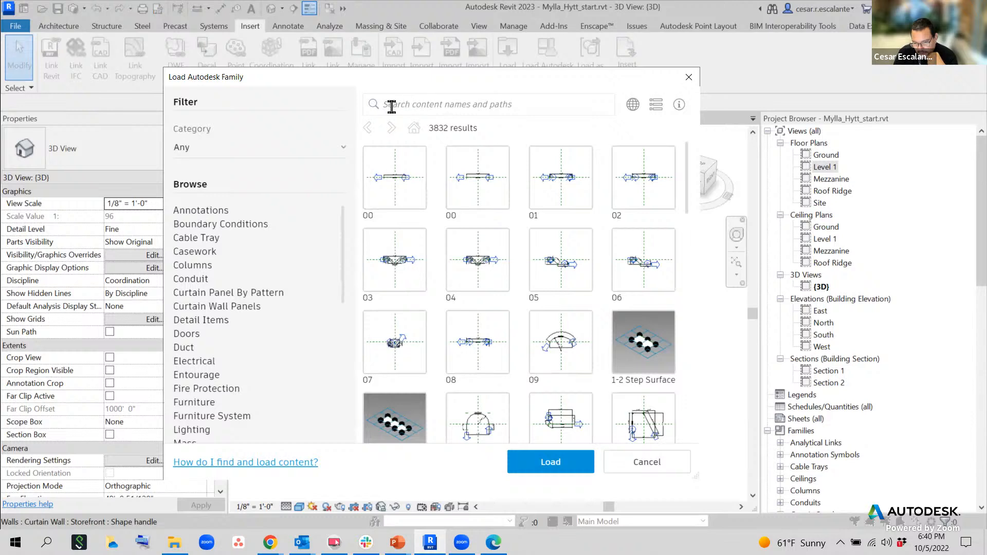
pyautogui.click(420, 105)
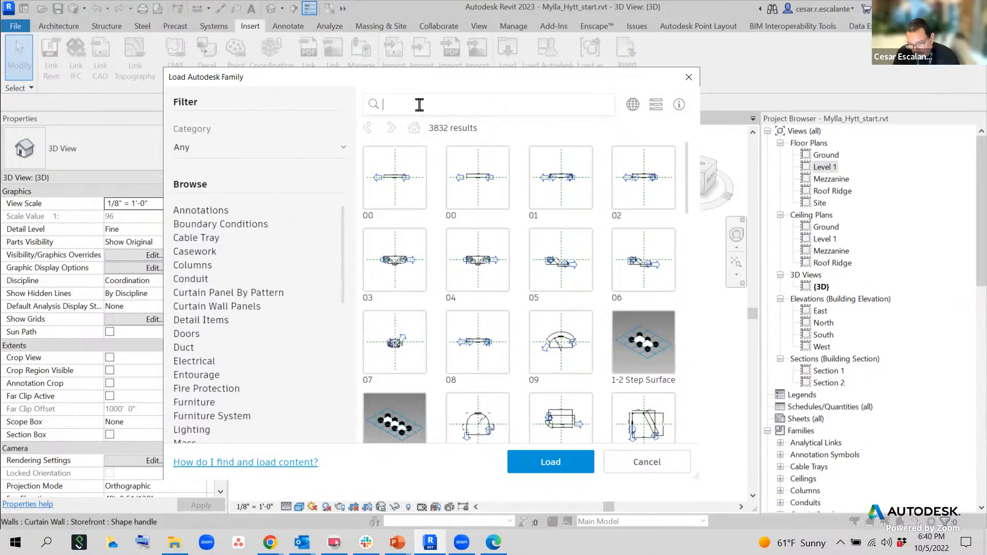
pyautogui.write('curtai')
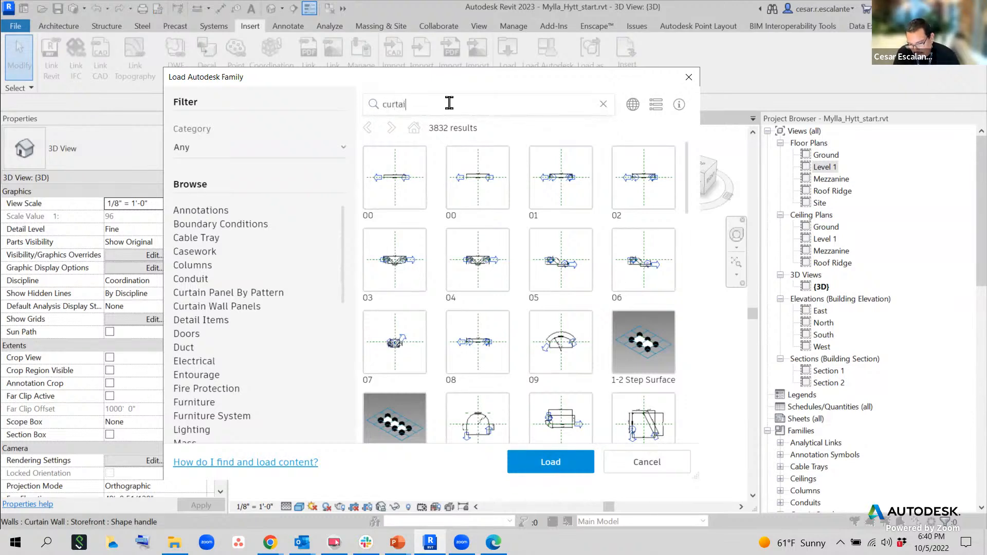
pyautogui.write('n')
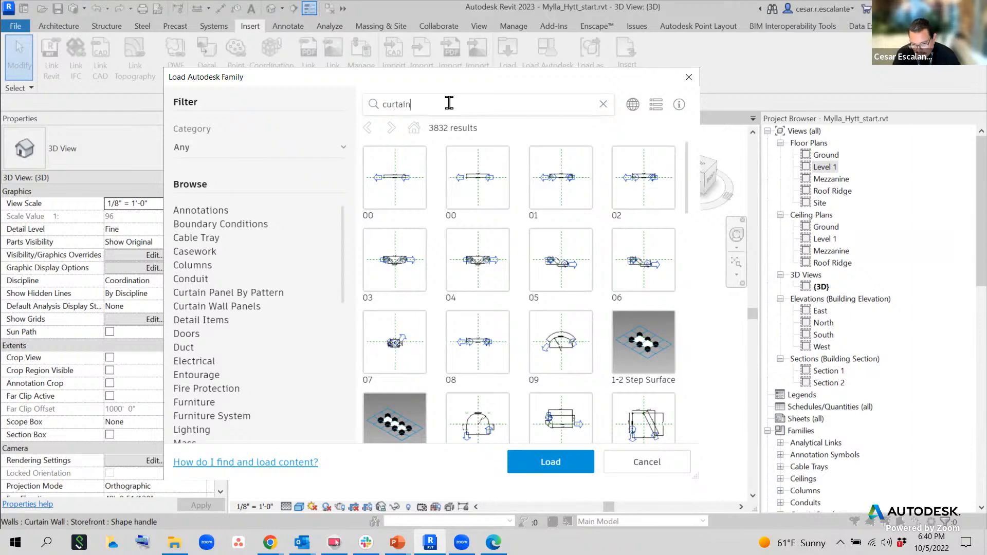
pyautogui.press('Return')
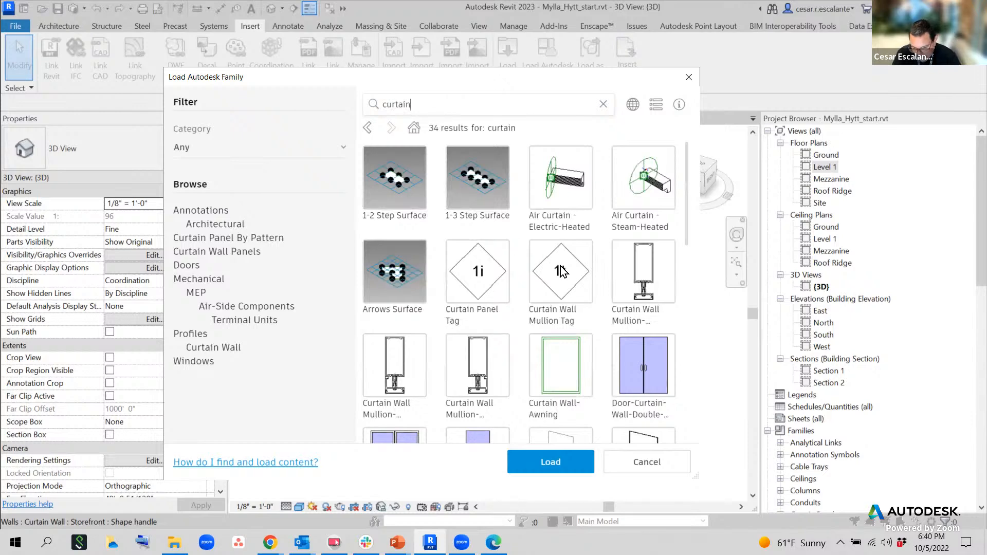
# Load the Door-Curtain-Wall-Double-Glass, Door-Curtain-Wall-Double-Storefront and Door-Curtain-Wall-Single-Glass families into the project.
pyautogui.scroll(-3, 561, 285)
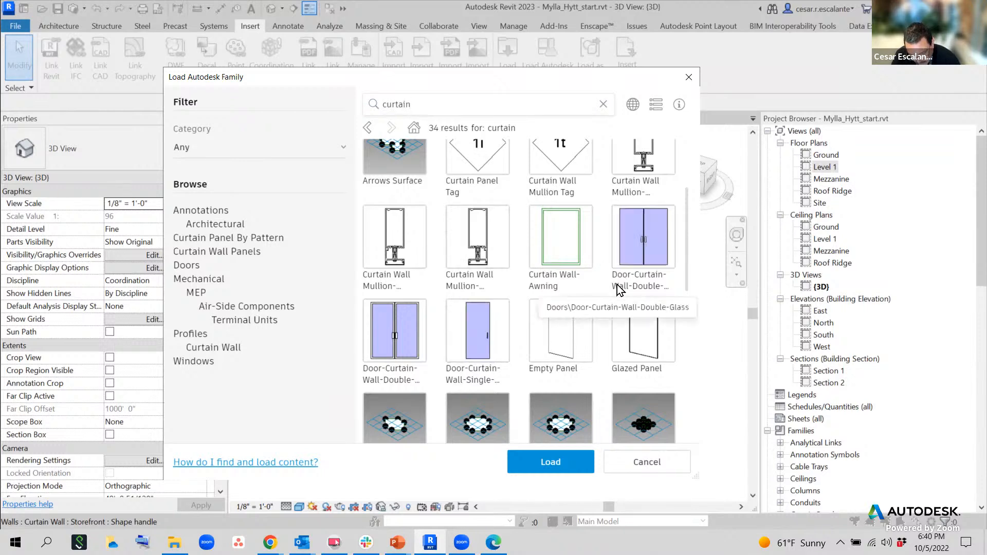
pyautogui.moveTo(608, 266)
pyautogui.mouseDown()
pyautogui.moveTo(649, 285)
pyautogui.moveTo(679, 284)
pyautogui.mouseUp()
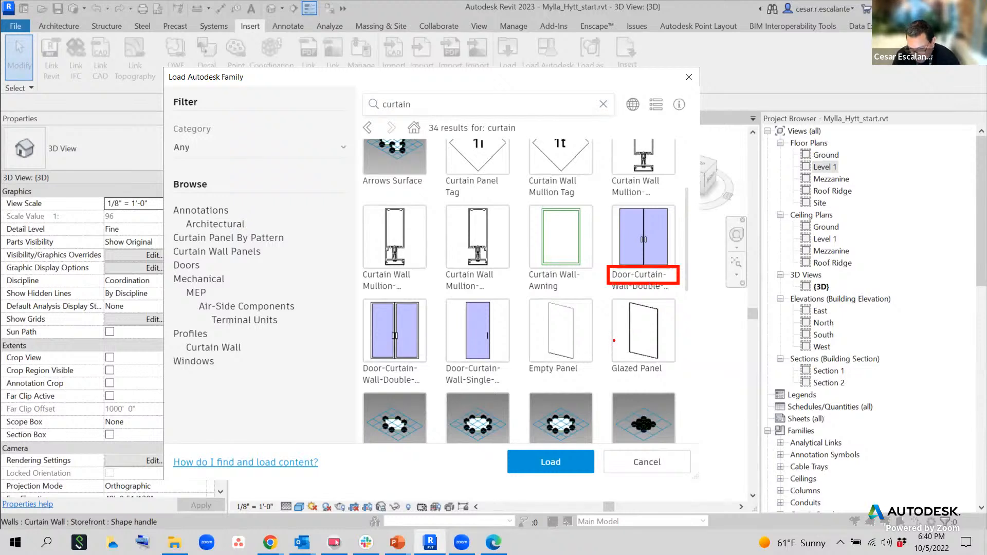
pyautogui.press('Escape')
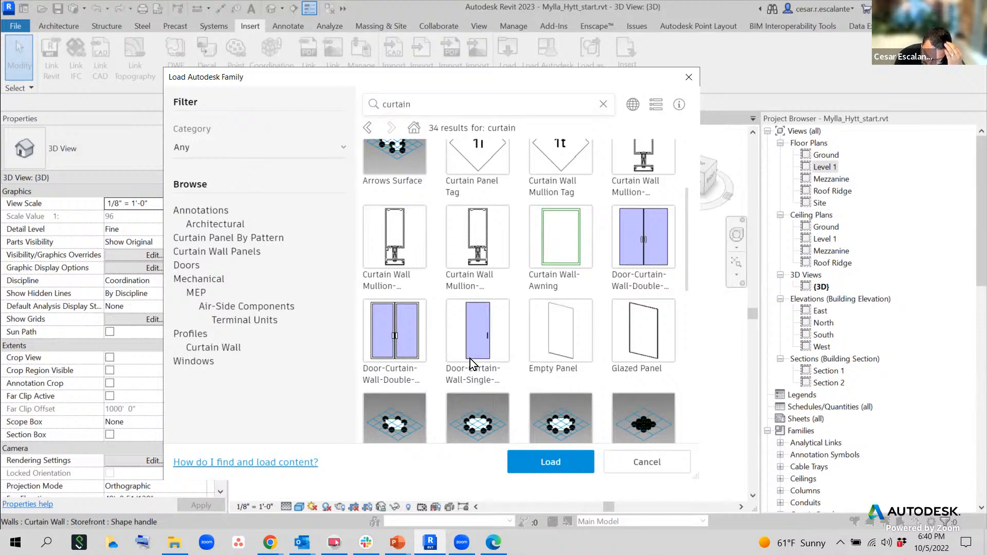
pyautogui.click(648, 245)
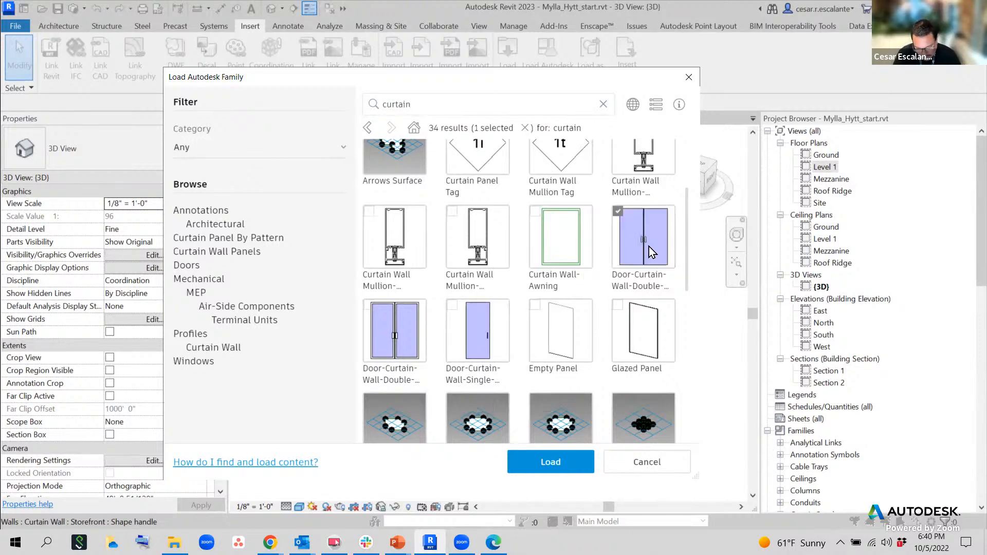
pyautogui.click(406, 335)
pyautogui.click(478, 334)
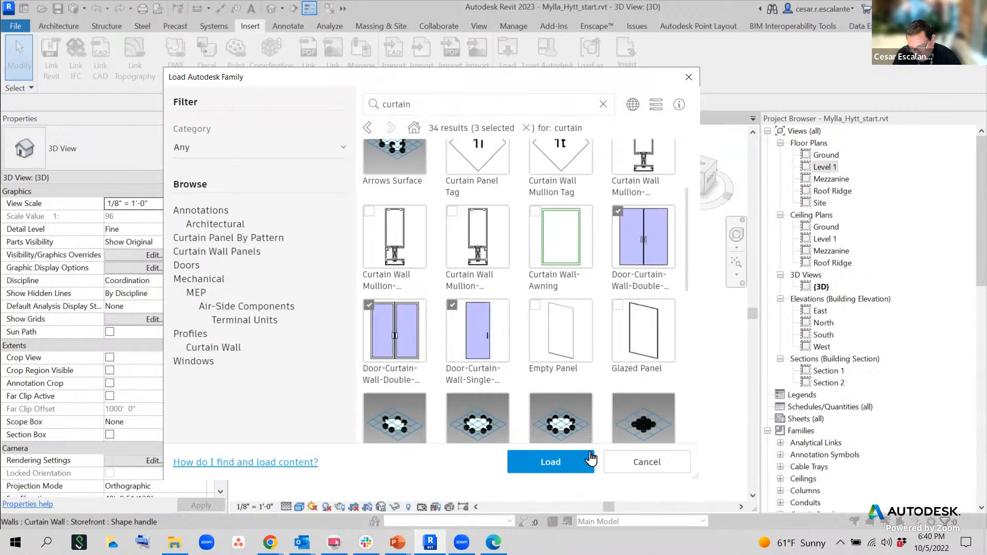
pyautogui.click(550, 462)
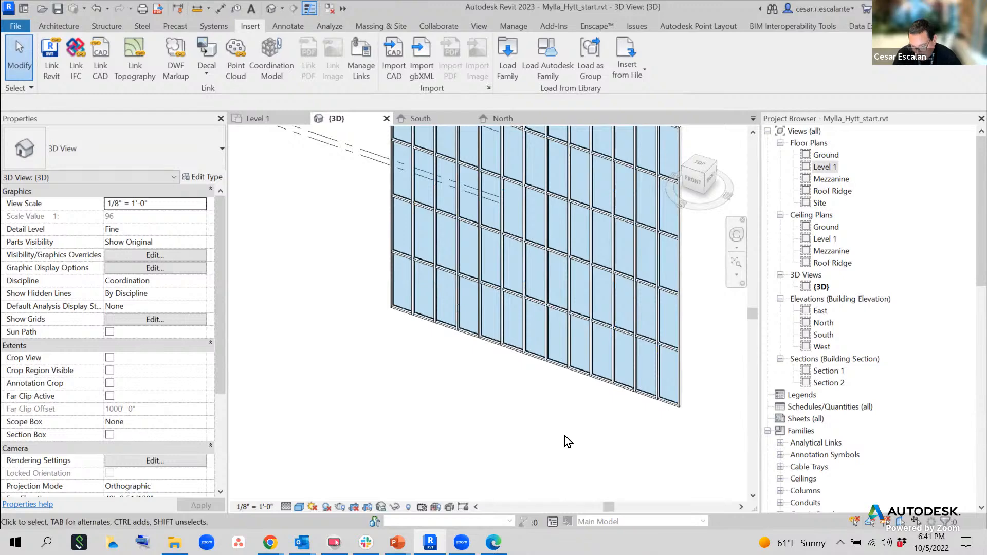
# Select one glazed panel in the bottom row of the Storefront curtain wall and unpin it.
pyautogui.scroll(2, 565, 436)
pyautogui.moveTo(566, 431); pyautogui.dragTo(497, 470, button='middle')
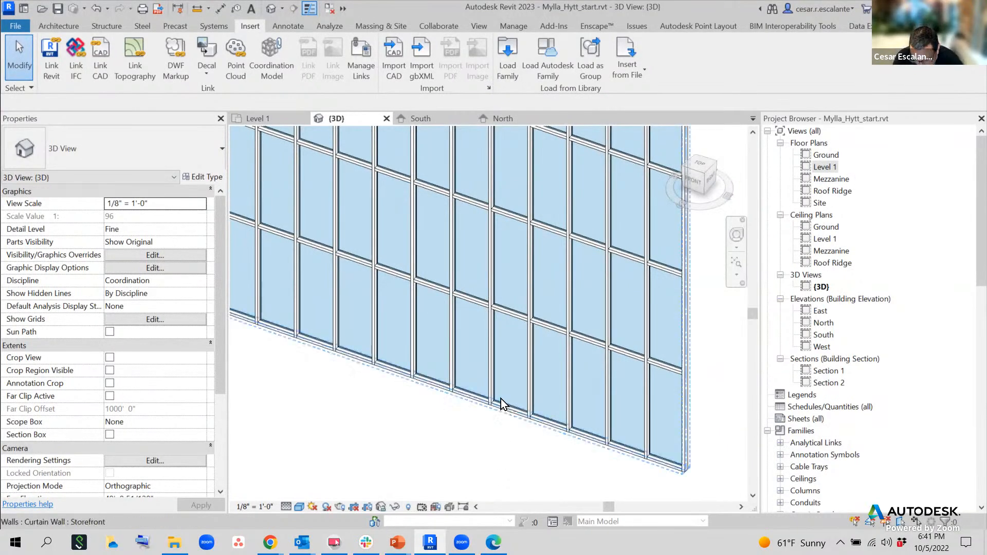
pyautogui.scroll(3, 495, 394)
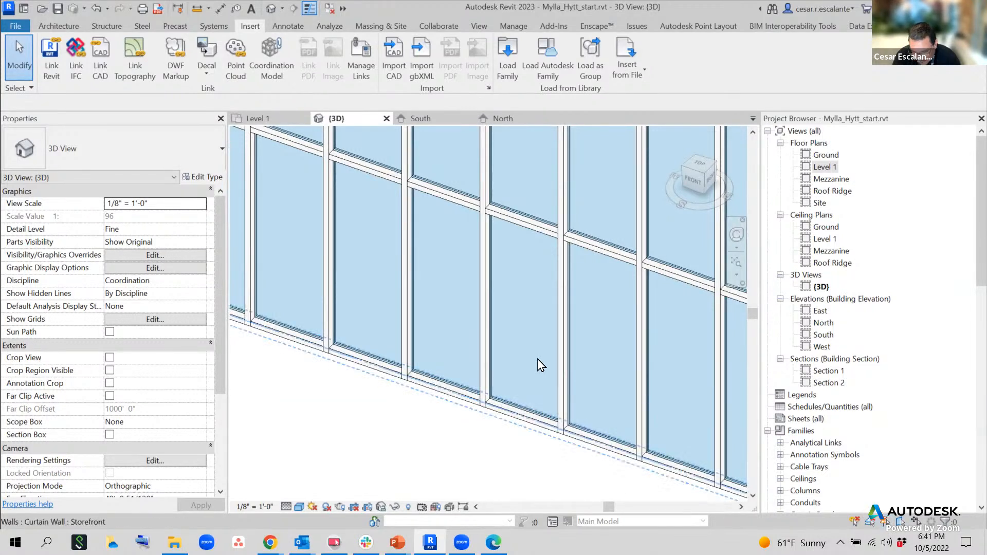
pyautogui.press('Tab')
pyautogui.press('Tab')
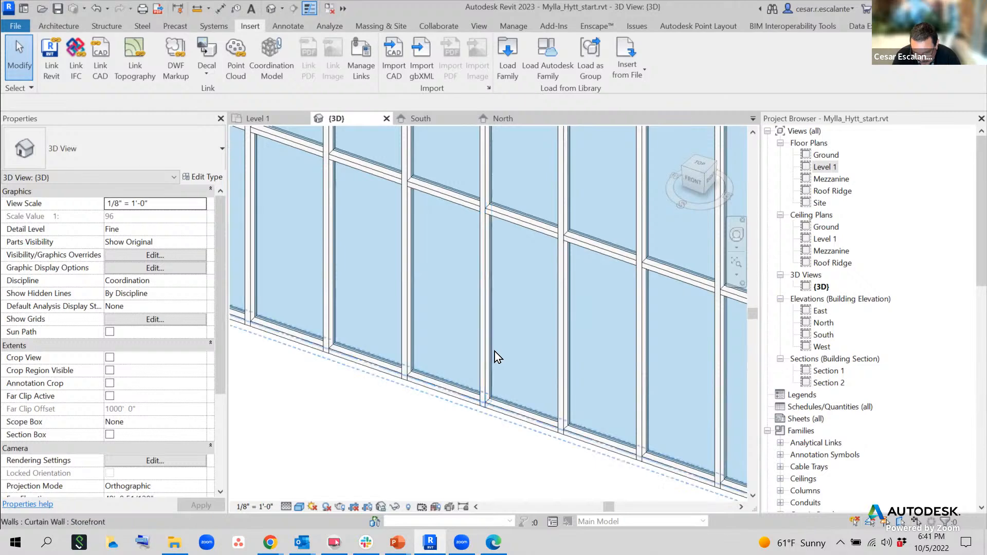
pyautogui.click(495, 351)
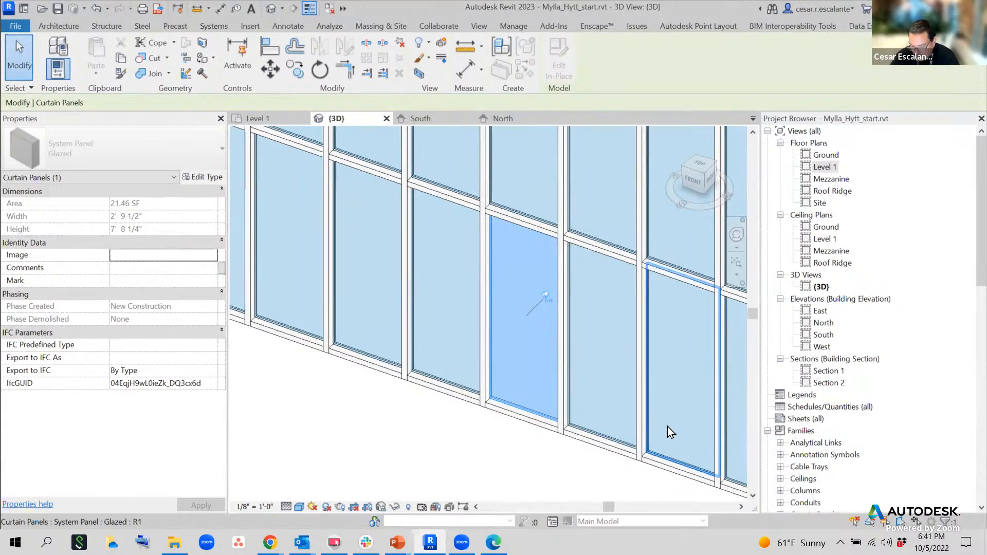
pyautogui.click(546, 296)
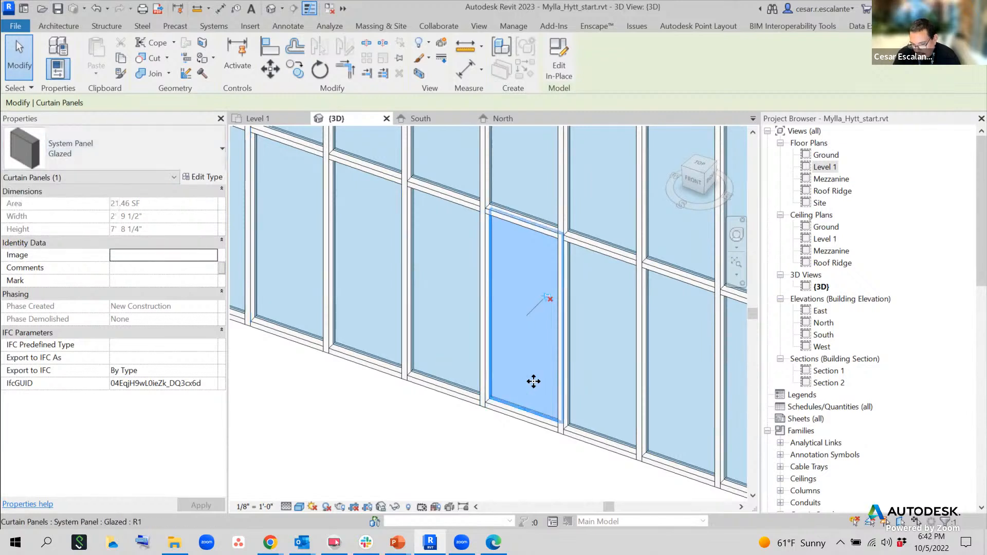
pyautogui.click(549, 298)
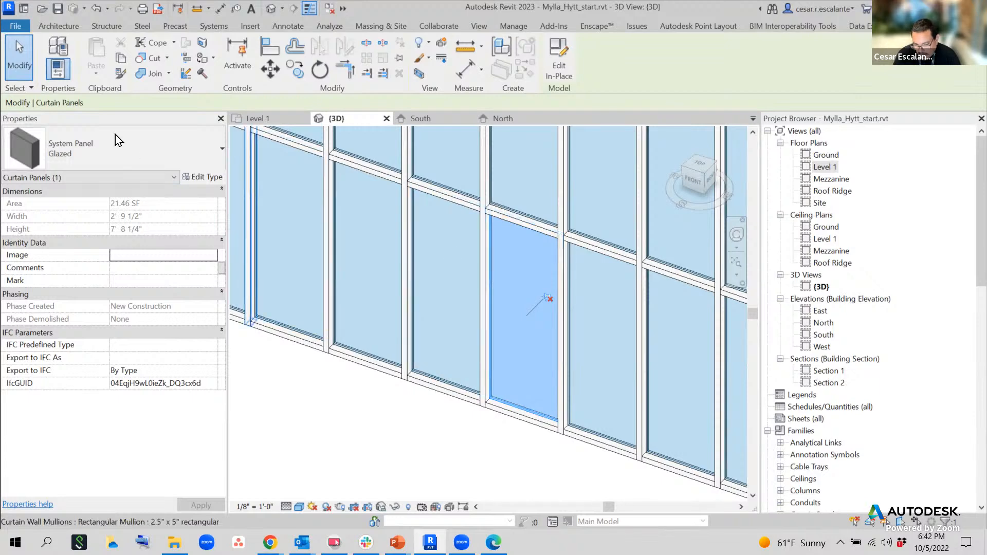
# Change the unpinned bottom-row panel's type to Door-Curtain-Wall-Single-Glass.
pyautogui.click(176, 151)
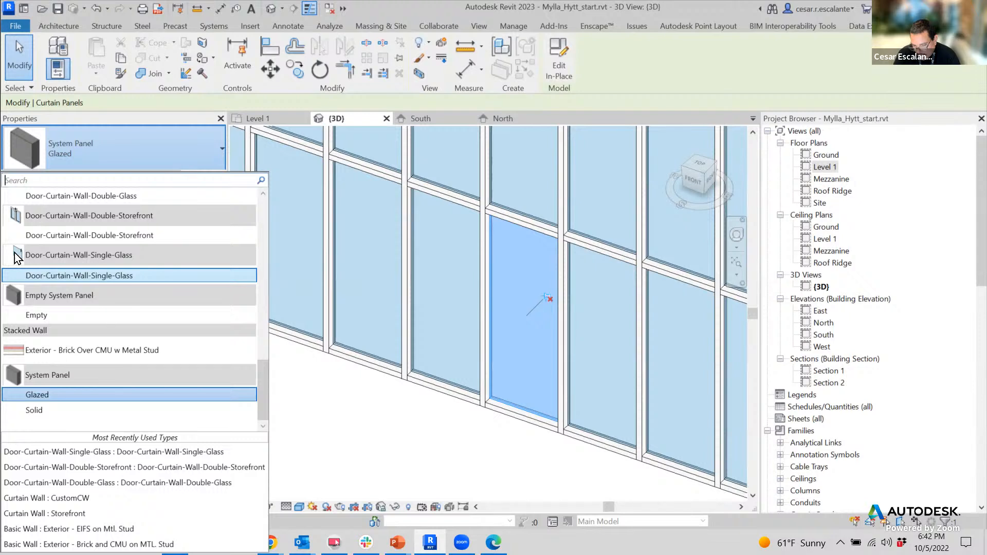
pyautogui.click(98, 276)
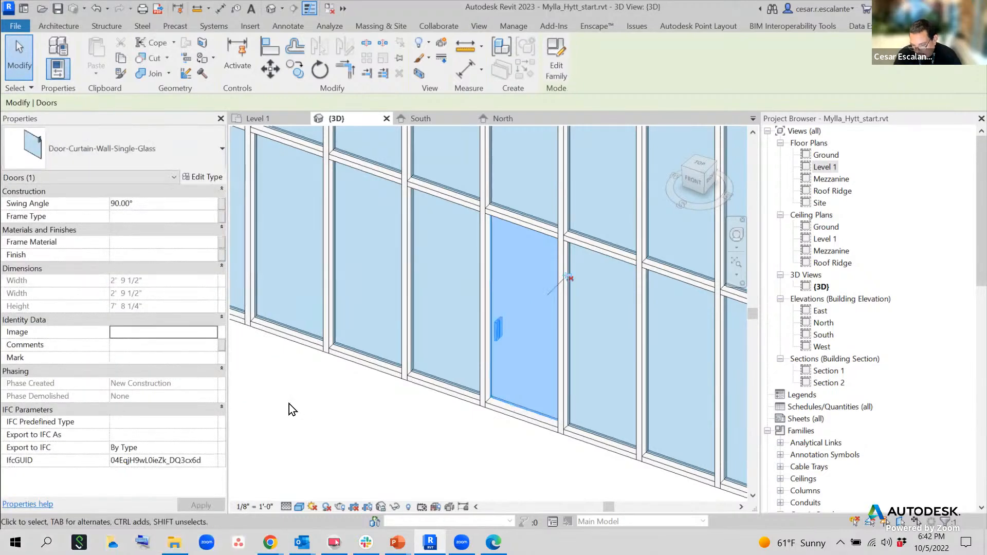
pyautogui.click(466, 464)
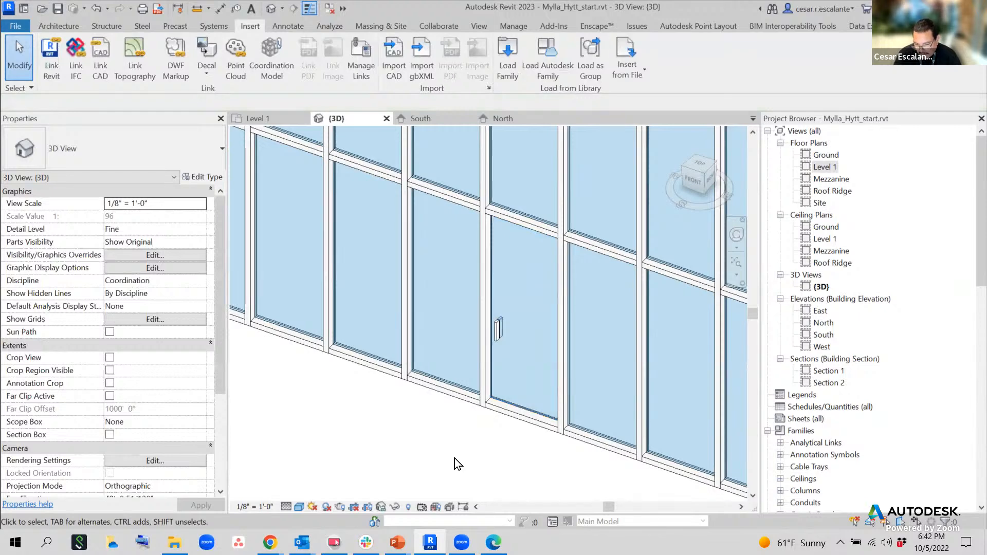
# Reopen the Autodesk family library and mark the double-glass and double-storefront curtain wall doors in the "curtain" results.
pyautogui.scroll(-2, 457, 457)
pyautogui.scroll(1, 460, 455)
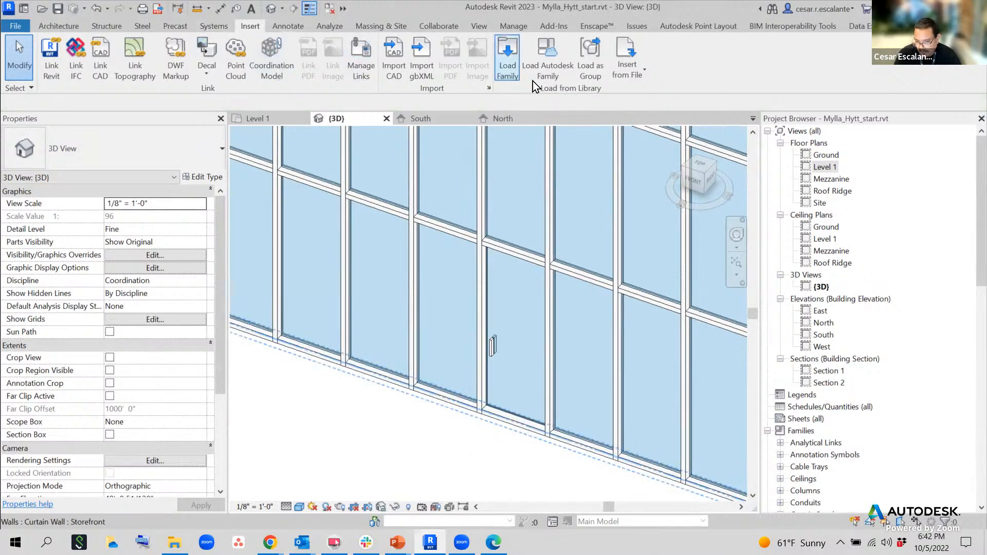
pyautogui.click(553, 72)
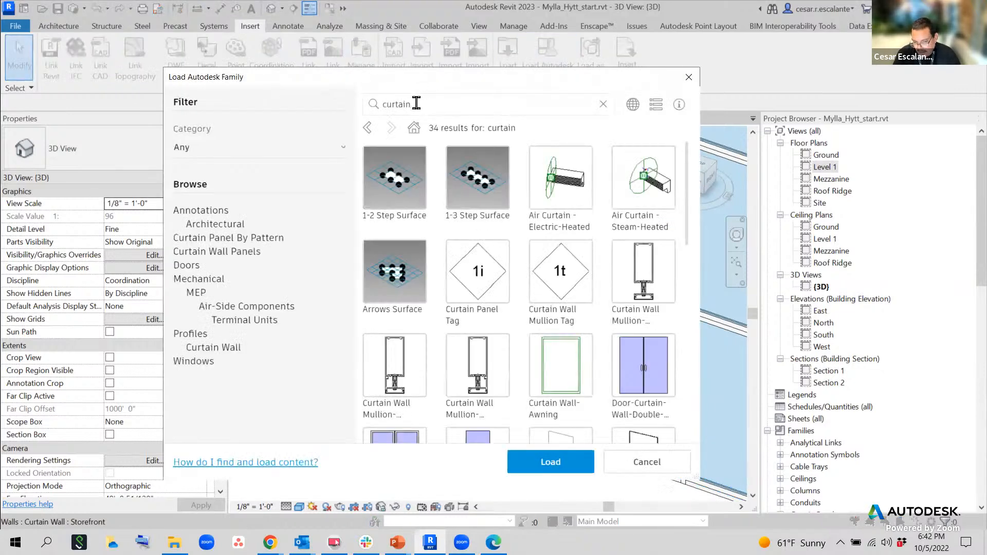
pyautogui.click(429, 101)
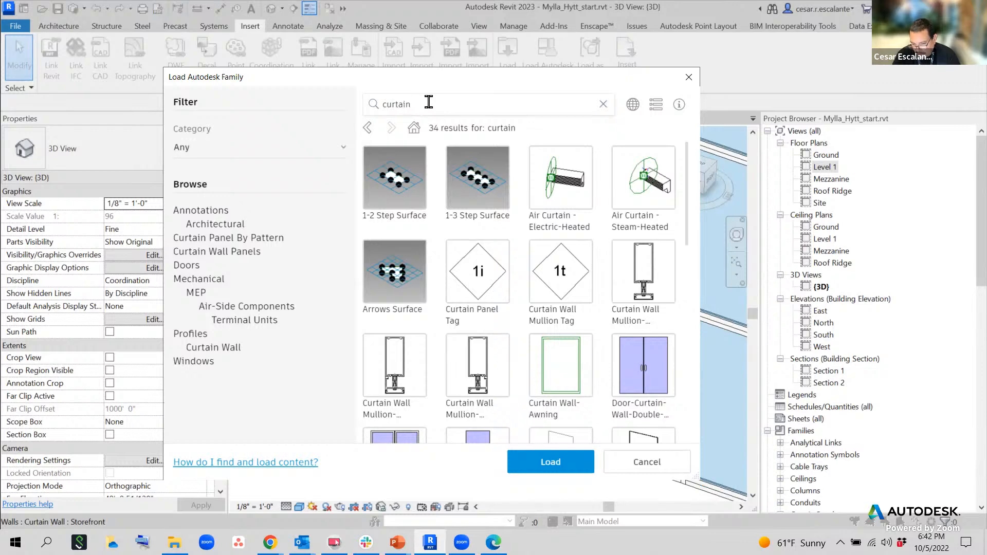
pyautogui.scroll(-3, 534, 299)
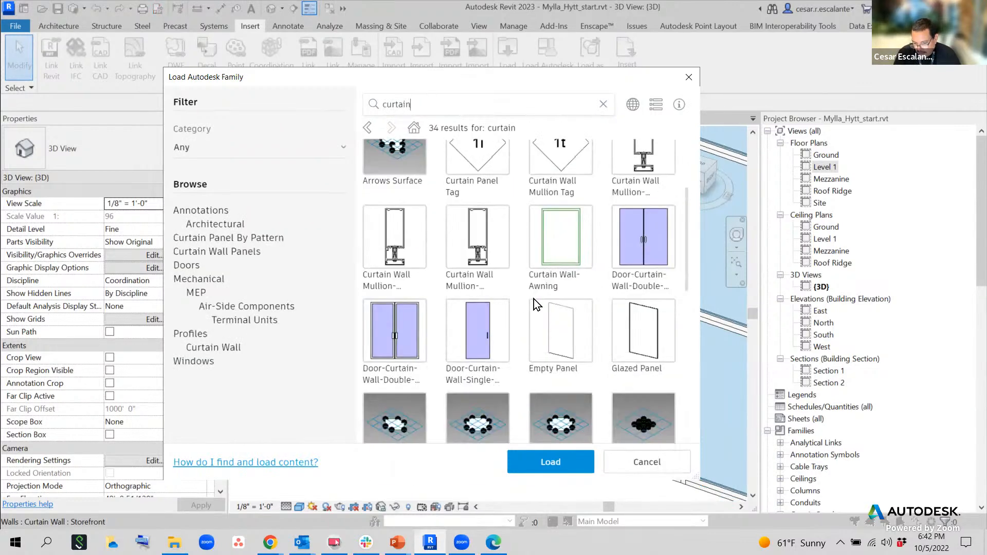
pyautogui.click(659, 249)
pyautogui.click(411, 336)
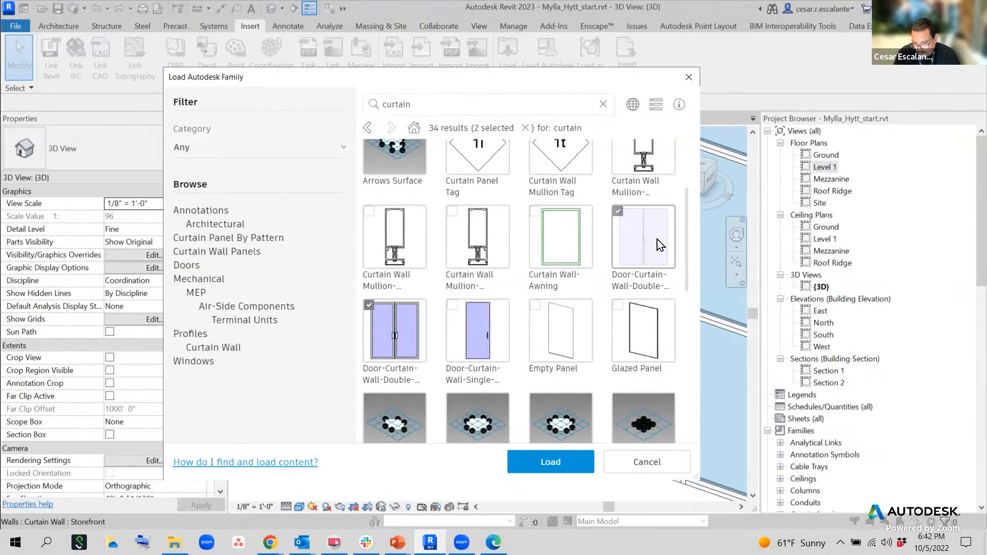
# Add the single-glass curtain wall door to the two selected double door families and load all three.
pyautogui.click(490, 339)
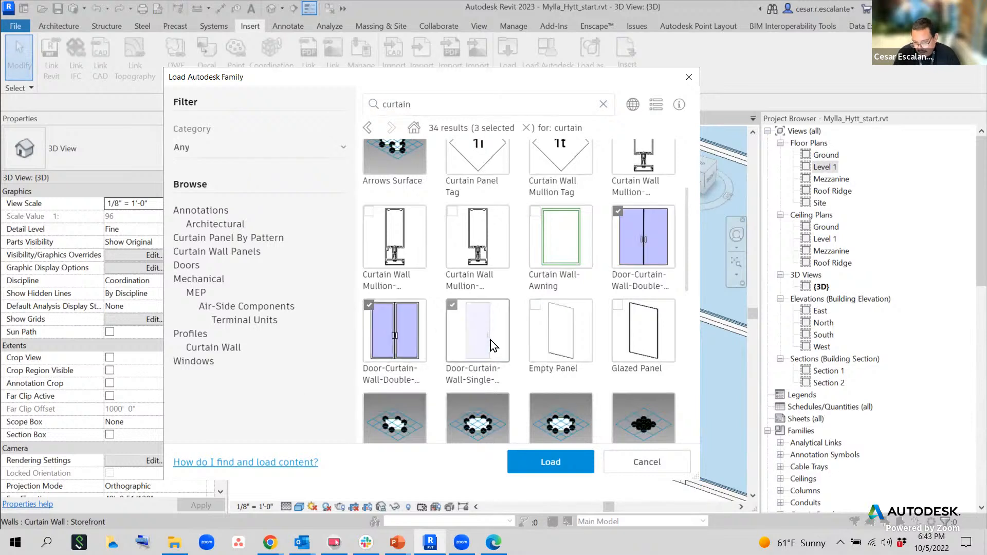
pyautogui.click(568, 471)
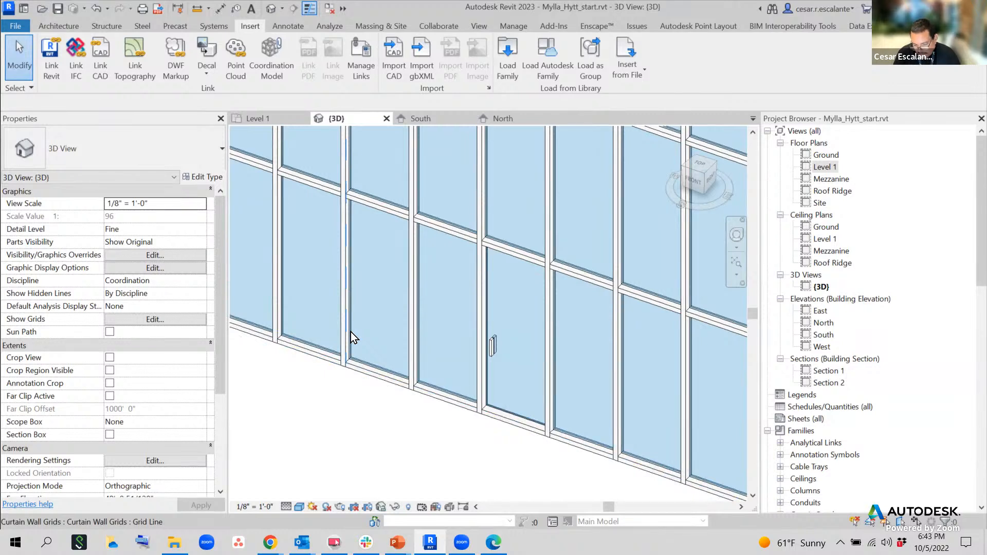
# Unpin the bottom-row glazed panel two bays left of the existing door and change its type to Door-Curtain-Wall-Single-Glass.
pyautogui.press('Tab')
pyautogui.press('Tab')
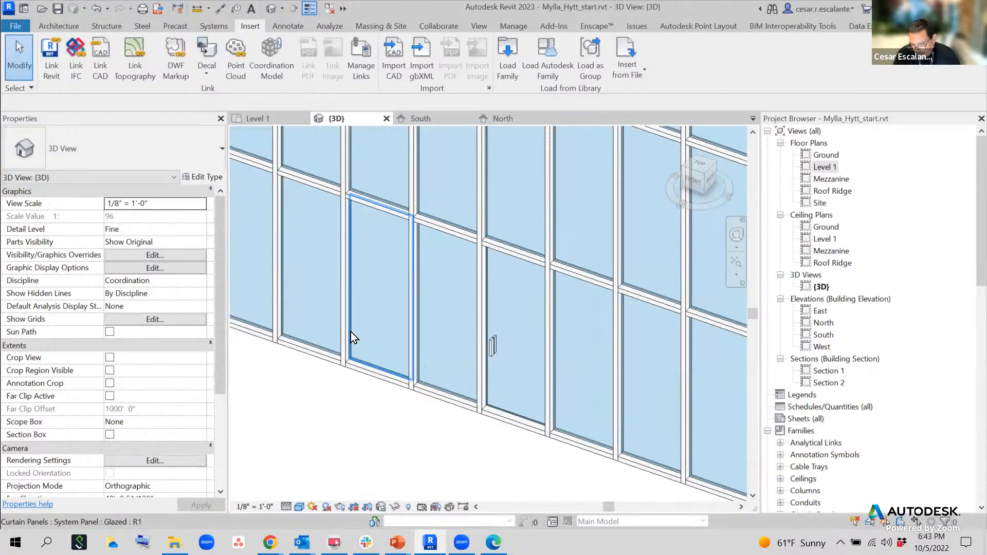
pyautogui.click(350, 332)
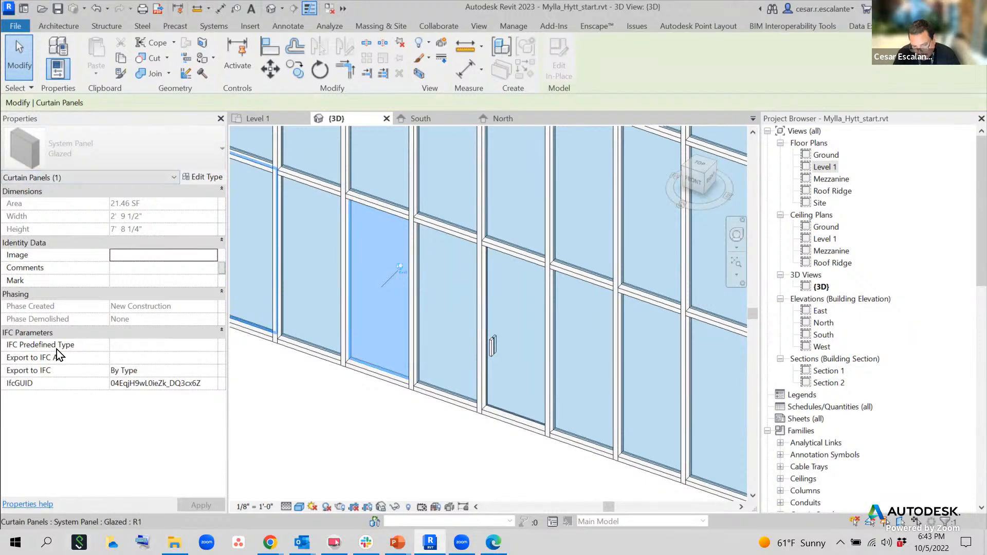
pyautogui.click(402, 268)
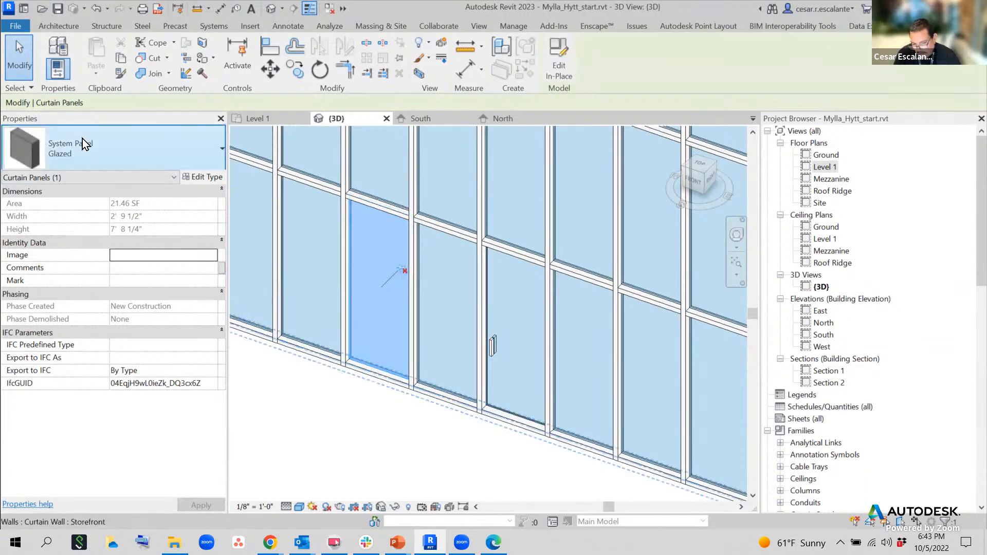
pyautogui.click(218, 153)
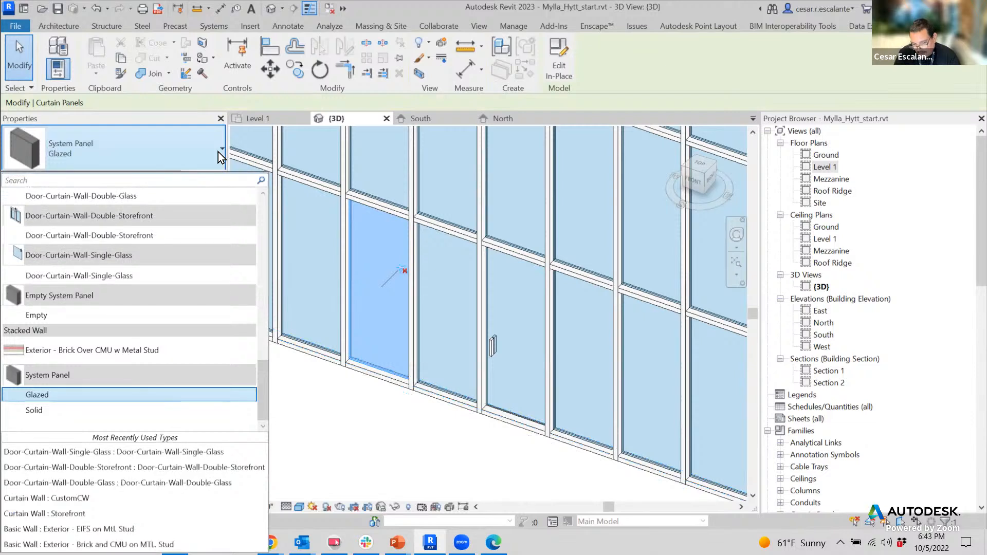
pyautogui.click(111, 277)
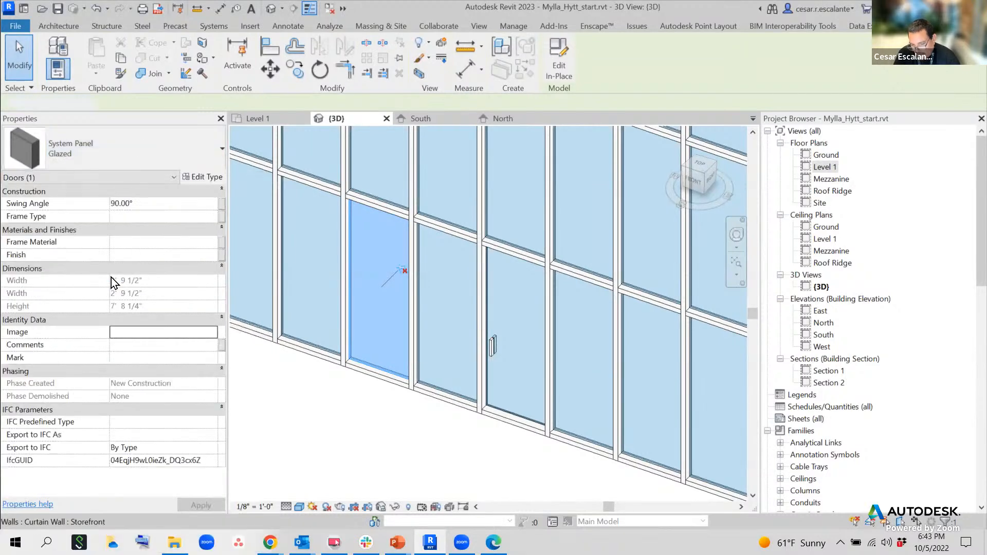
pyautogui.click(398, 412)
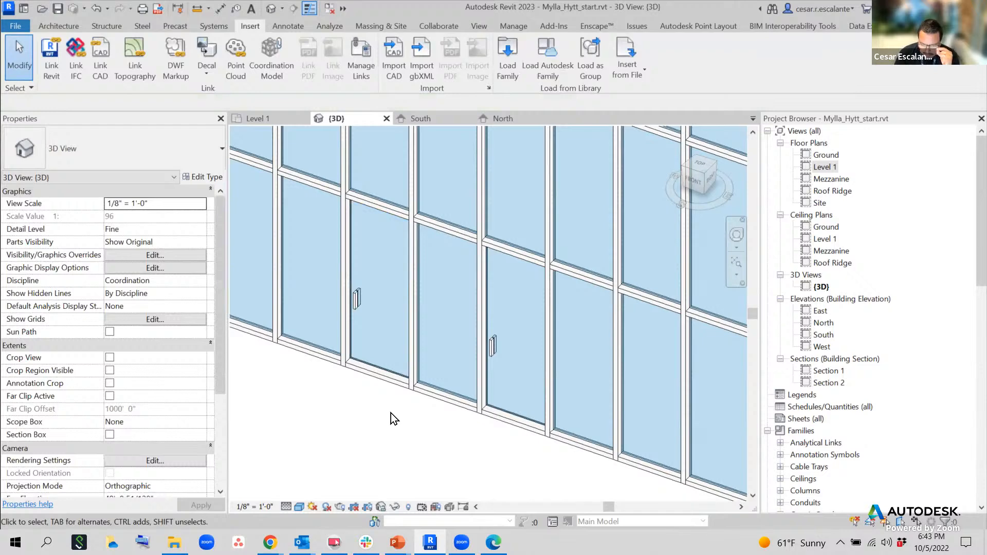
pyautogui.scroll(-2, 391, 412)
pyautogui.scroll(3, 385, 439)
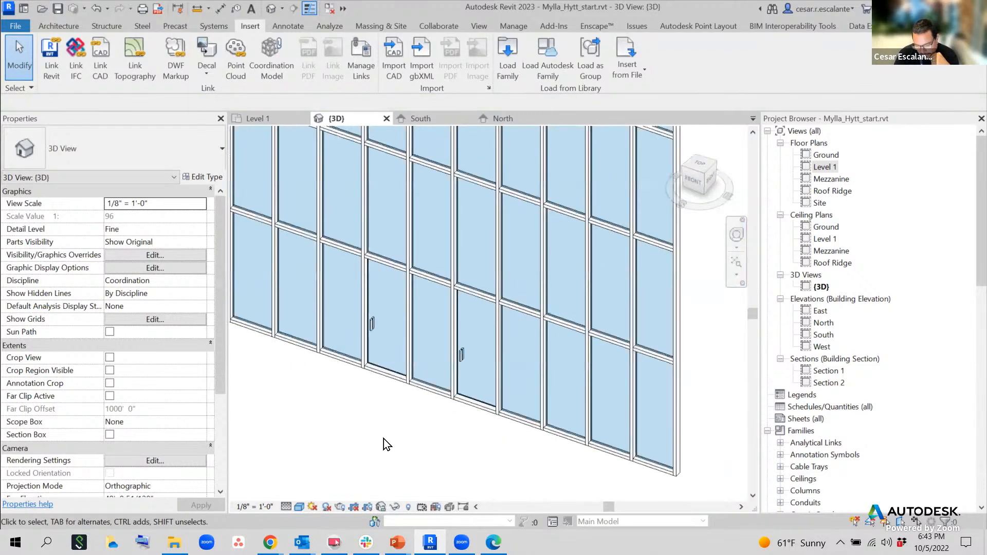
pyautogui.click(382, 356)
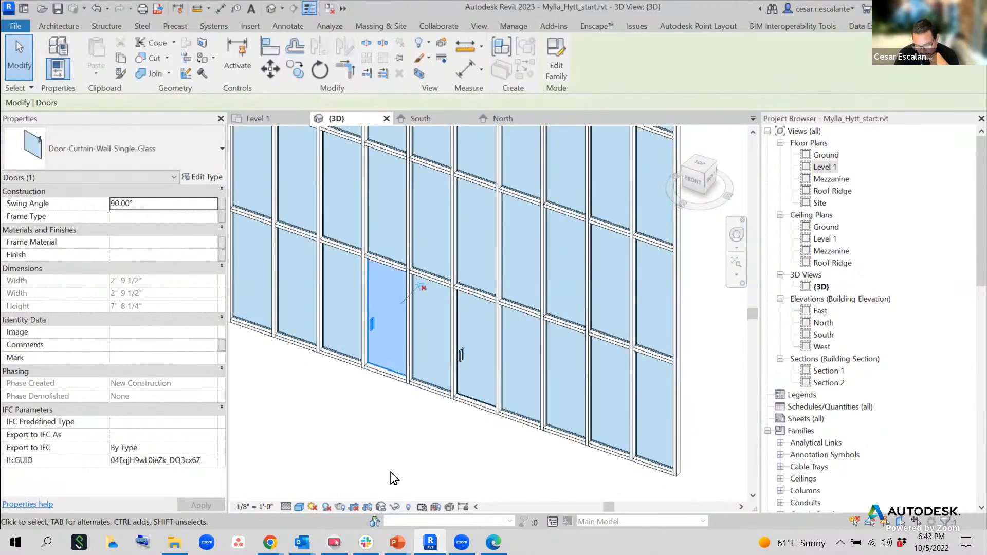
pyautogui.scroll(-3, 389, 468)
pyautogui.click(584, 345)
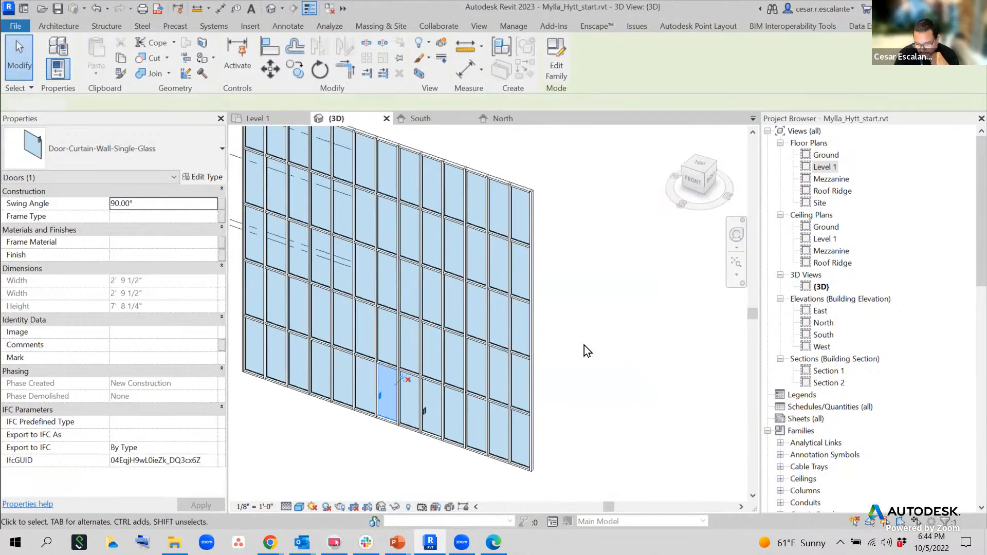
pyautogui.scroll(2, 382, 430)
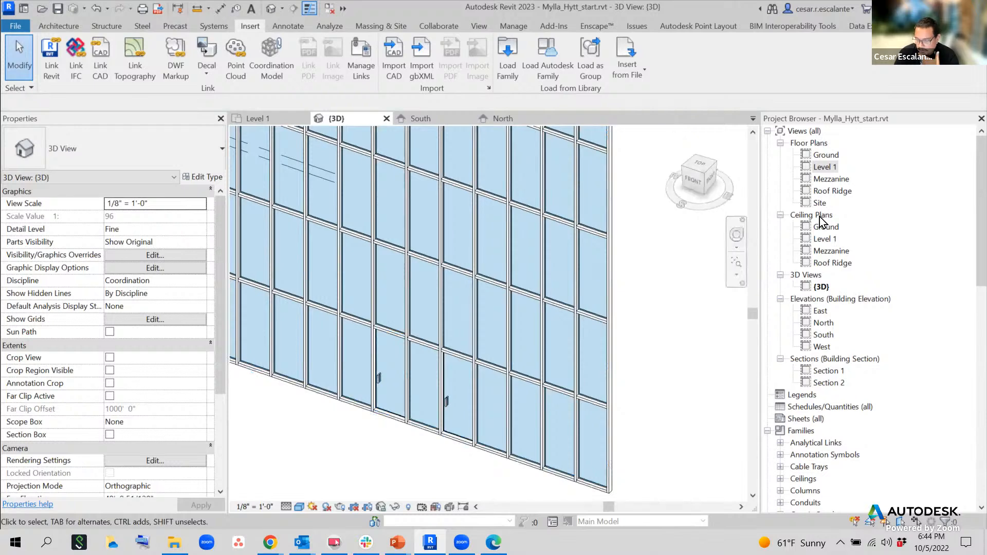
# In the Level 1 floor plan, flip the hinge side of the right-hand curtain wall door.
pyautogui.doubleClick(824, 167)
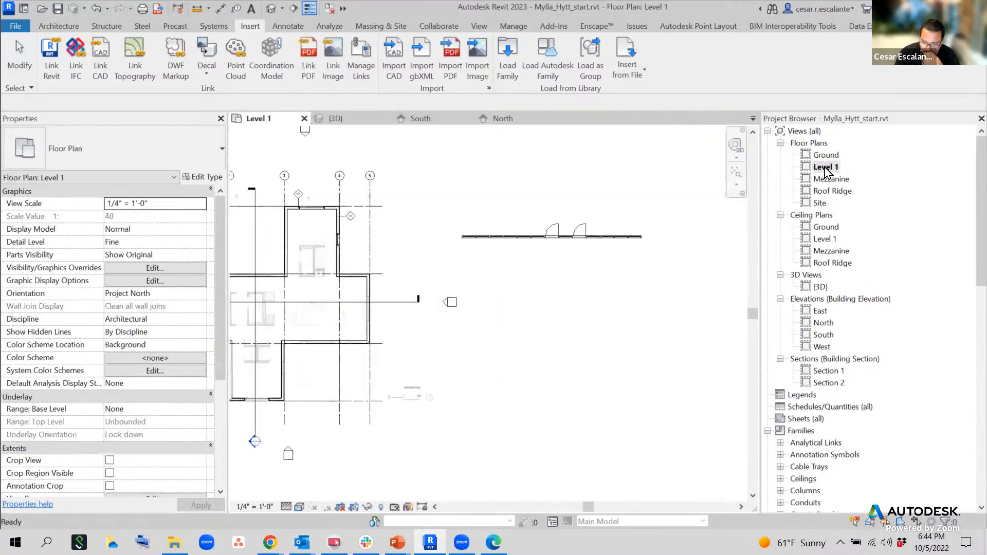
pyautogui.scroll(2, 593, 263)
pyautogui.moveTo(597, 280); pyautogui.dragTo(582, 436, button='middle')
pyautogui.scroll(2, 546, 427)
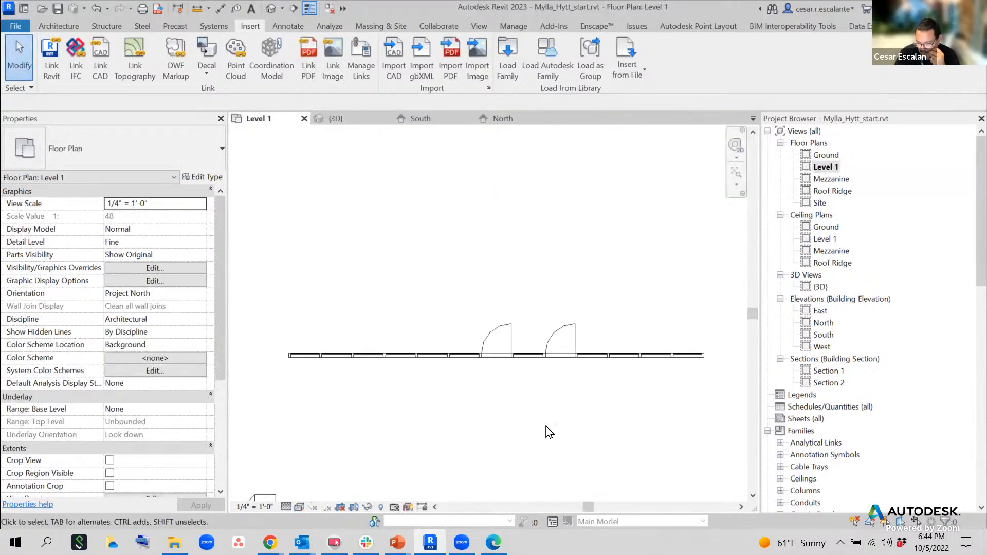
pyautogui.scroll(1, 546, 432)
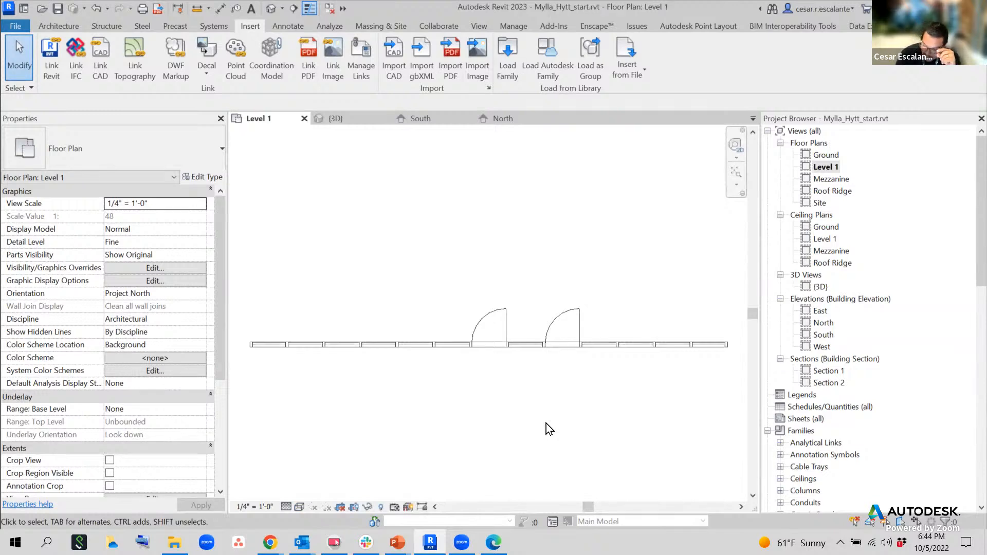
pyautogui.click(557, 316)
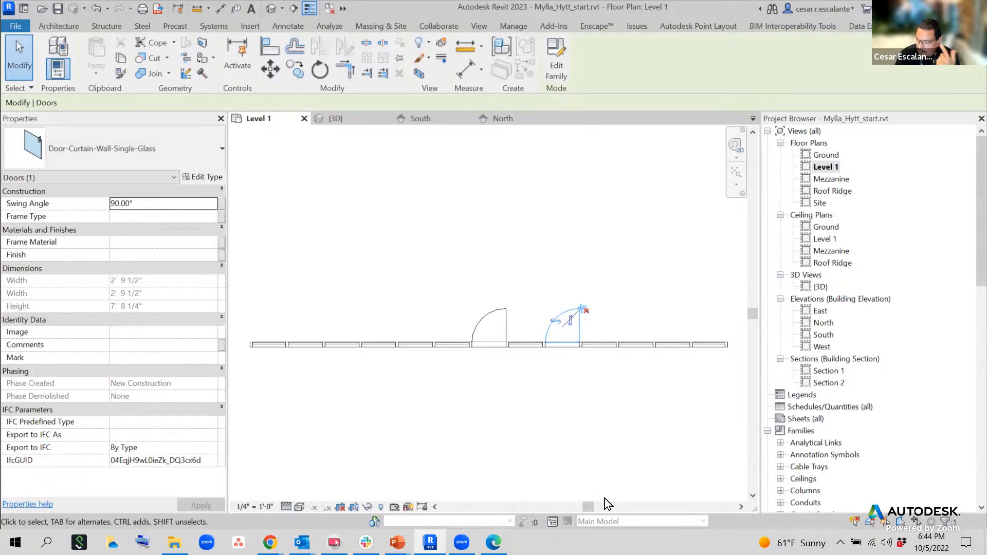
pyautogui.click(556, 323)
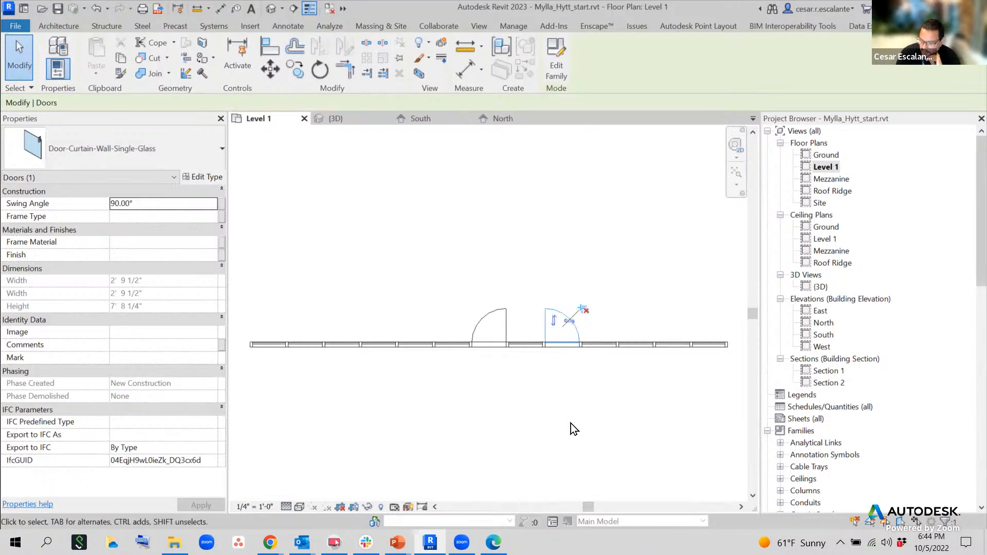
# Flip the right-hand door's facing so it swings to the lower side of the curtain wall in plan.
pyautogui.click(553, 321)
pyautogui.click(551, 370)
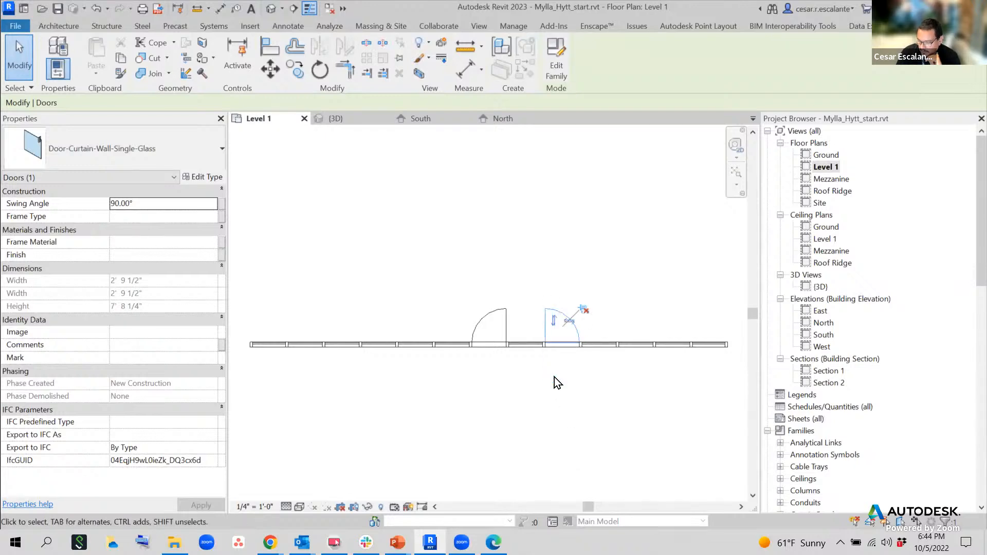
pyautogui.click(555, 323)
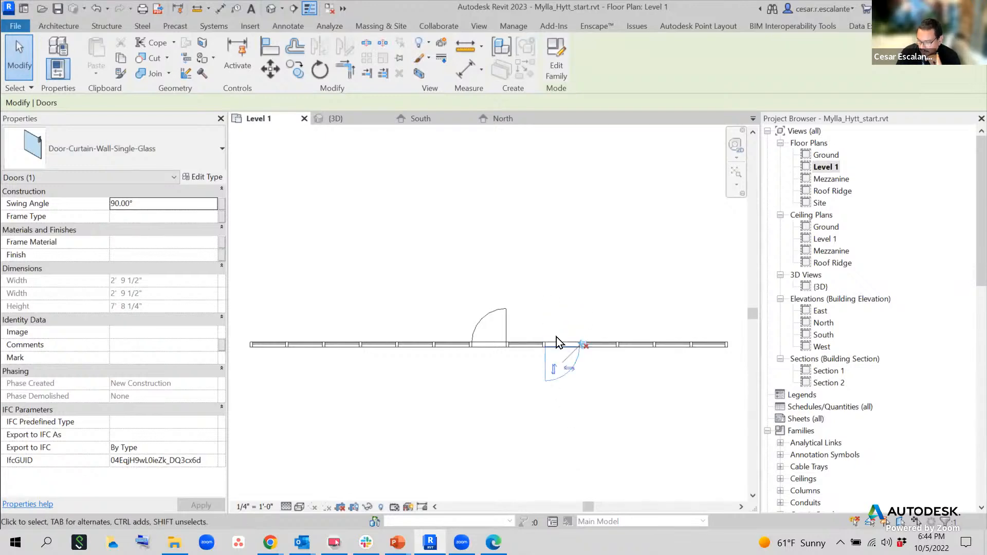
pyautogui.click(571, 368)
pyautogui.click(556, 368)
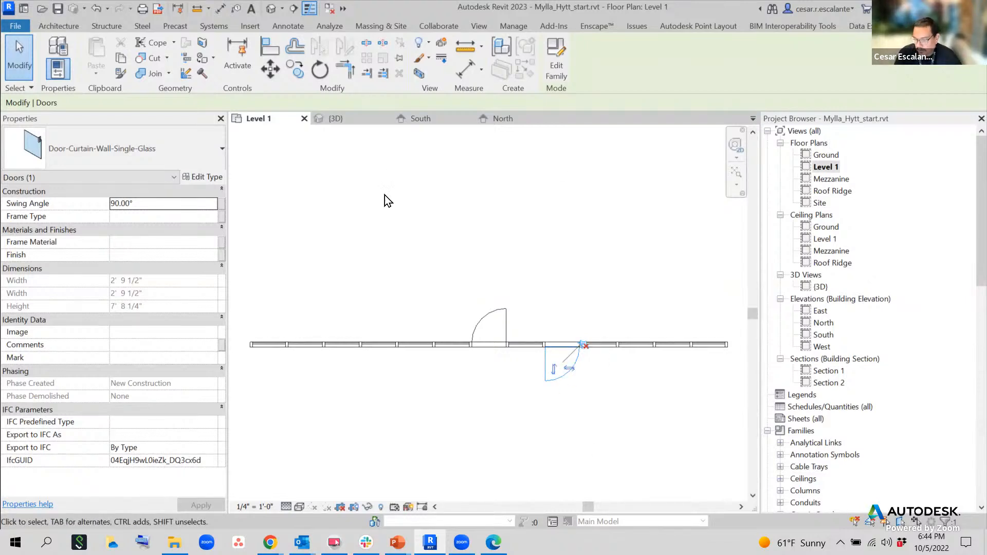
pyautogui.click(569, 252)
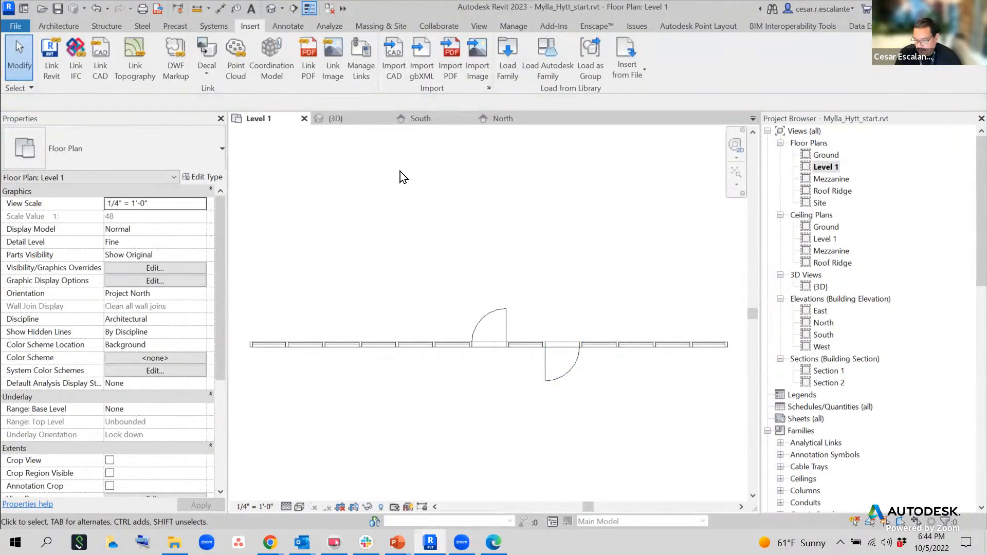
# In the 3D view, unpin and delete the bottom mullion beneath the left curtain wall door.
pyautogui.click(351, 123)
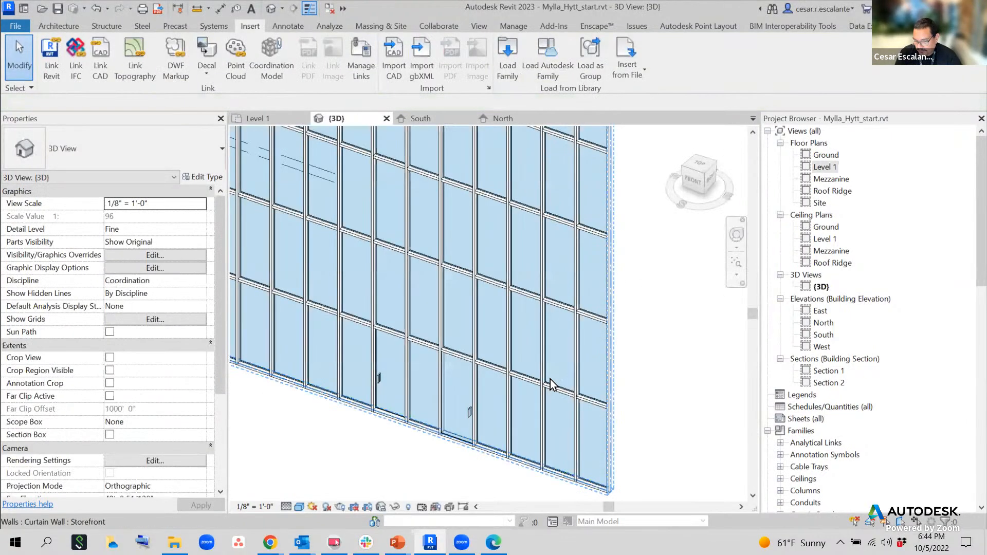
pyautogui.scroll(-6, 550, 380)
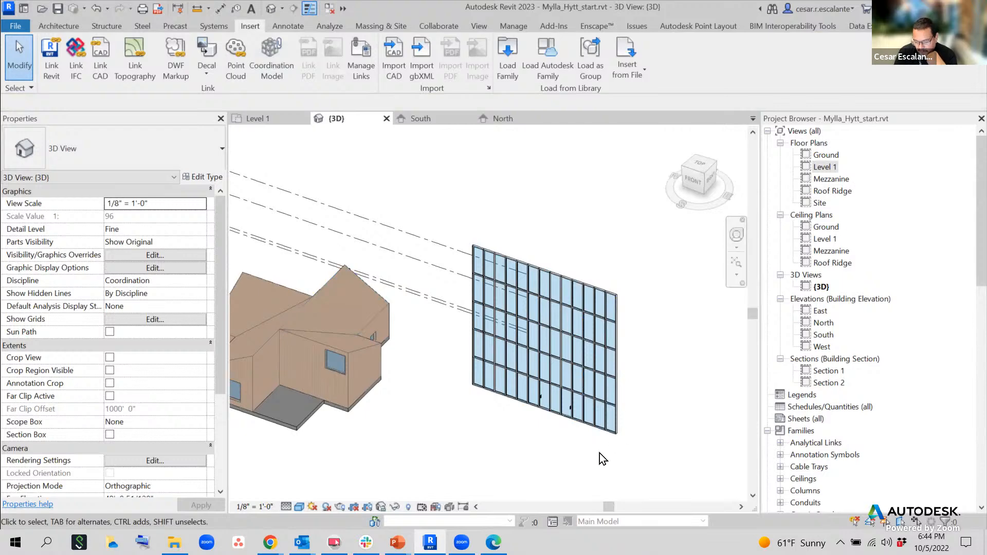
pyautogui.moveTo(629, 377); pyautogui.dragTo(645, 225, button='middle')
pyautogui.scroll(3, 643, 225)
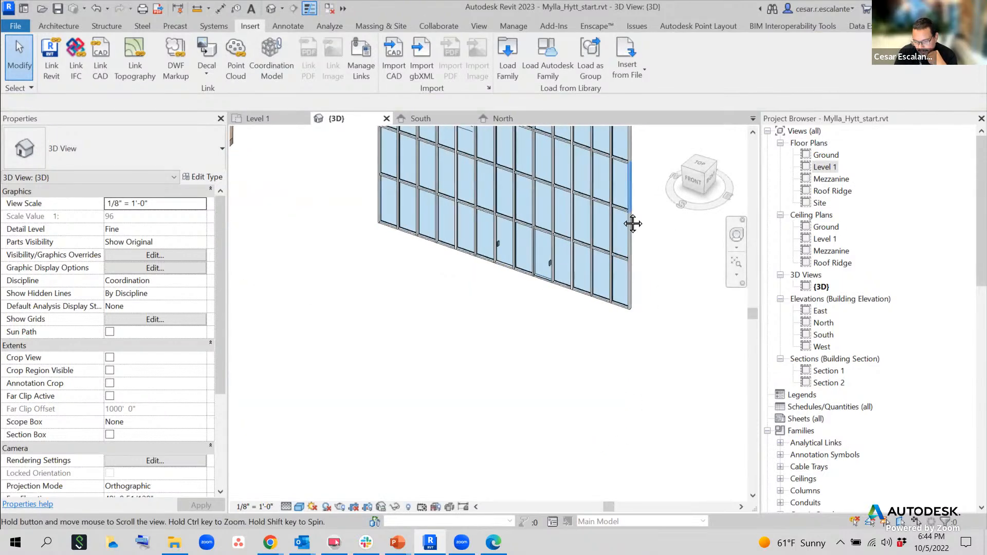
pyautogui.scroll(-2, 596, 232)
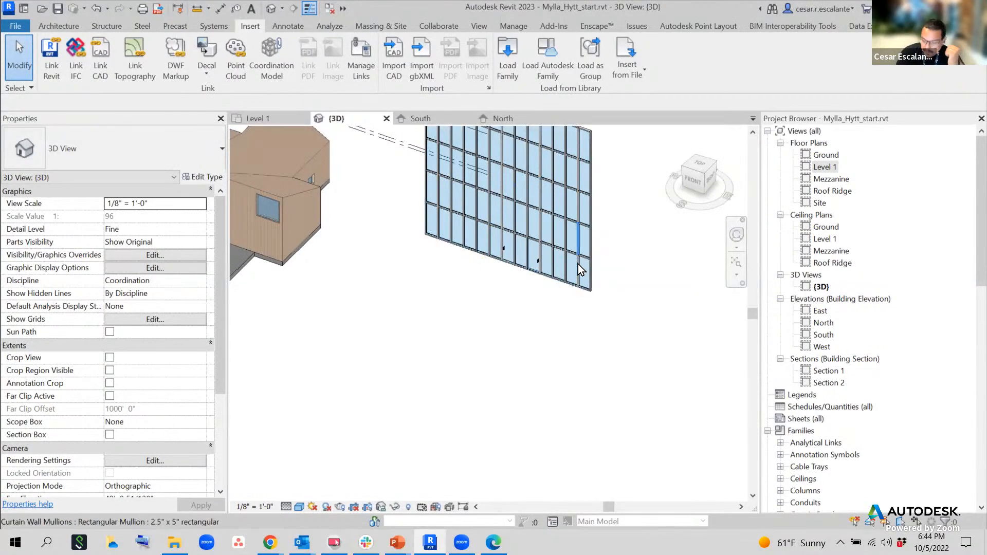
pyautogui.scroll(8, 513, 252)
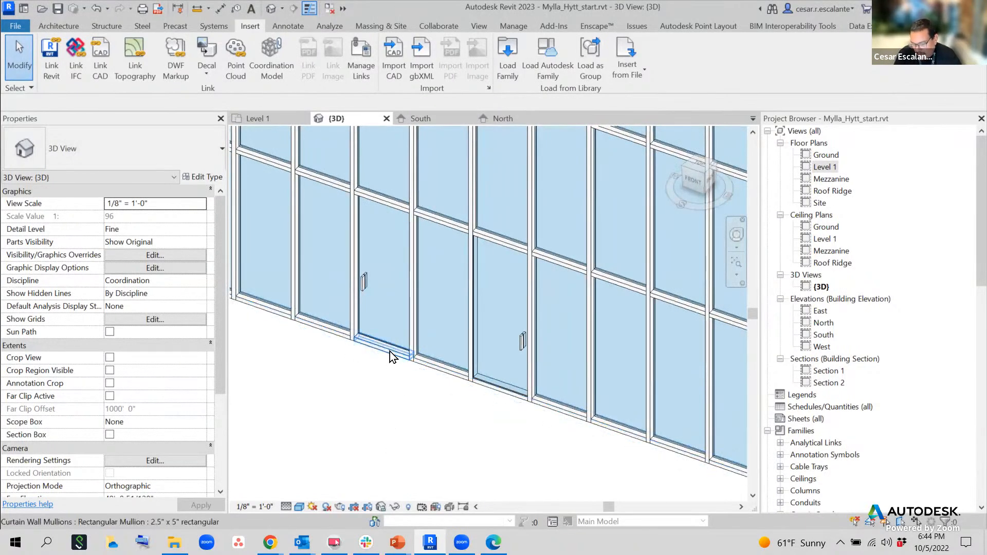
pyautogui.click(390, 353)
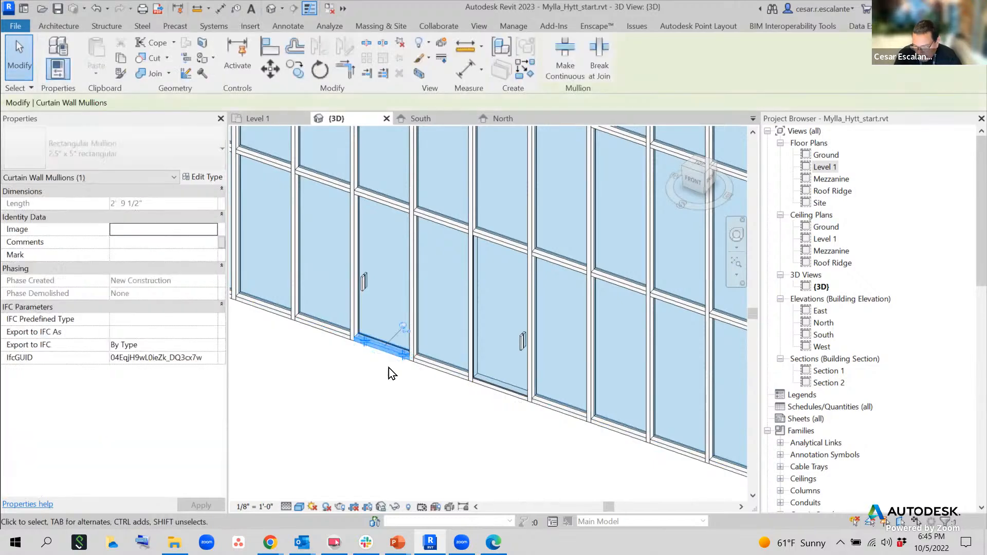
pyautogui.click(406, 326)
pyautogui.press('Delete')
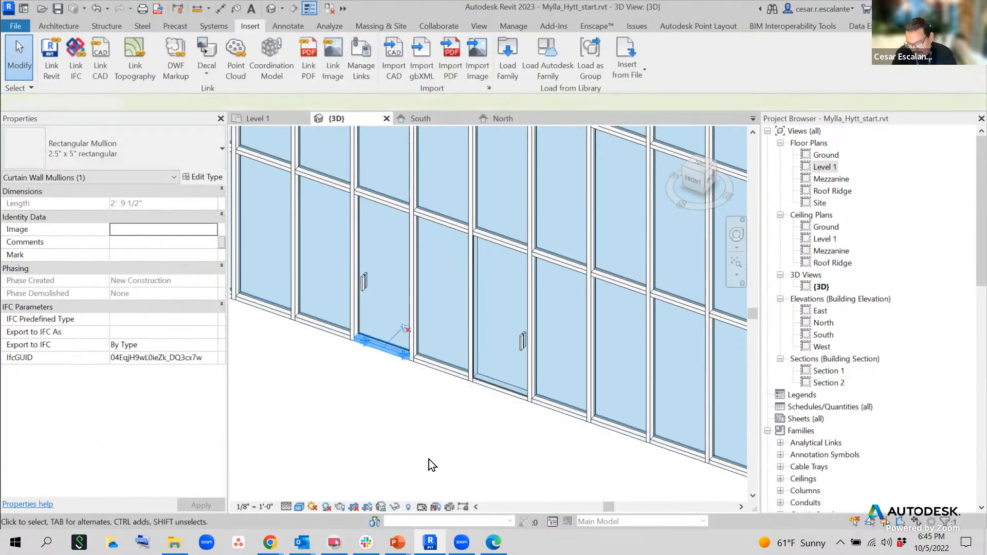
# Unpin and delete the bottom mullion beneath the right curtain wall door.
pyautogui.click(512, 398)
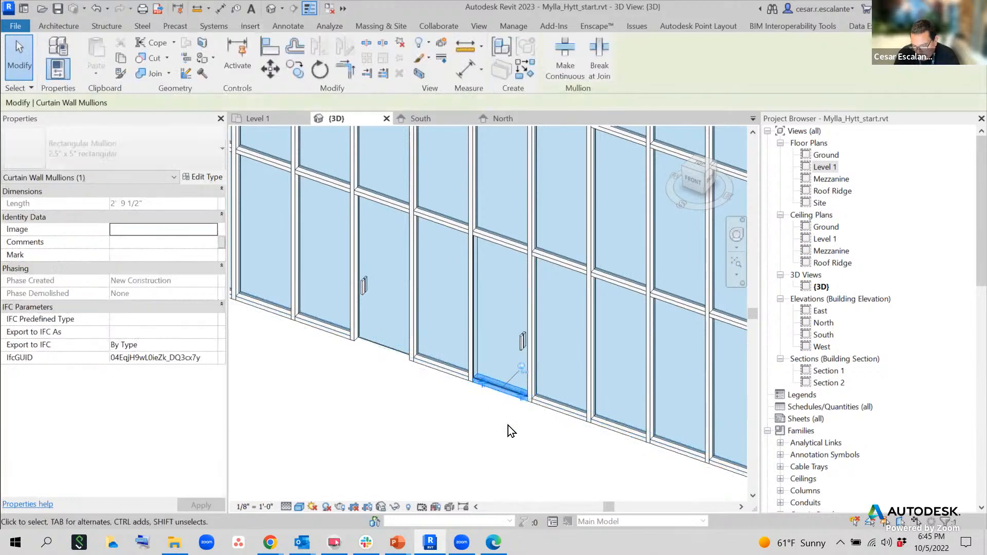
pyautogui.click(521, 366)
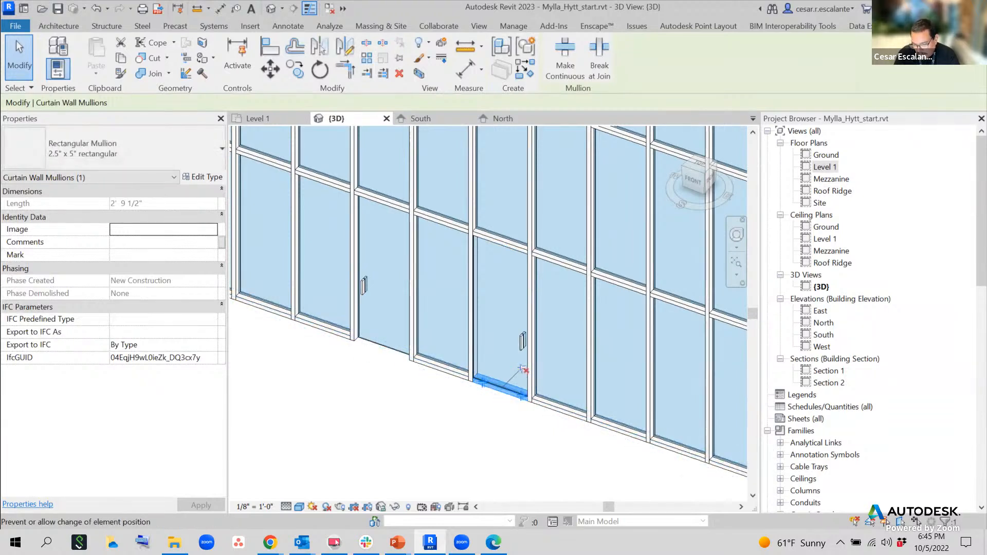
pyautogui.click(446, 473)
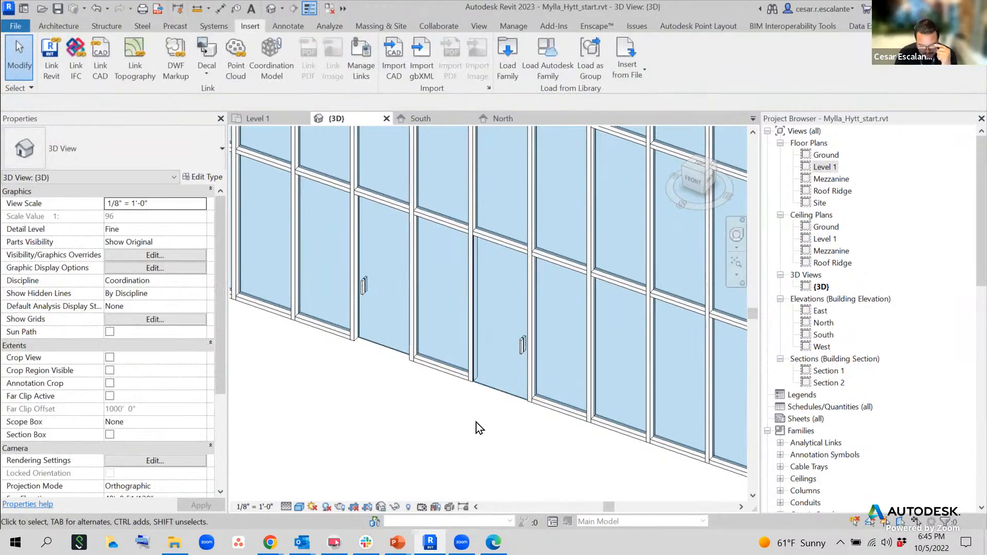
# Delete the whole Storefront curtain wall beside the house in the 3D view.
pyautogui.scroll(-5, 475, 421)
pyautogui.moveTo(477, 421); pyautogui.dragTo(608, 277, button='middle')
pyautogui.scroll(-3, 512, 375)
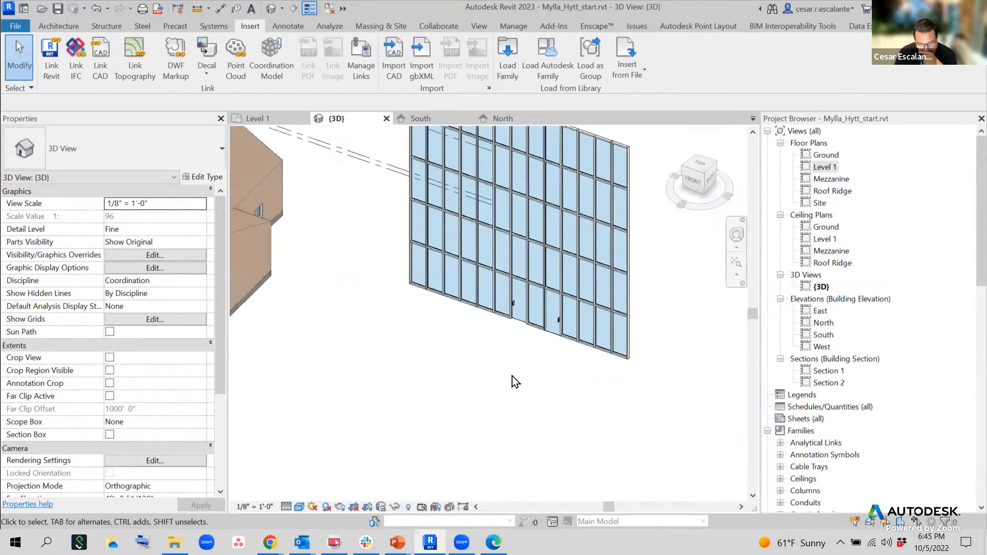
pyautogui.moveTo(535, 425); pyautogui.dragTo(501, 444, button='middle')
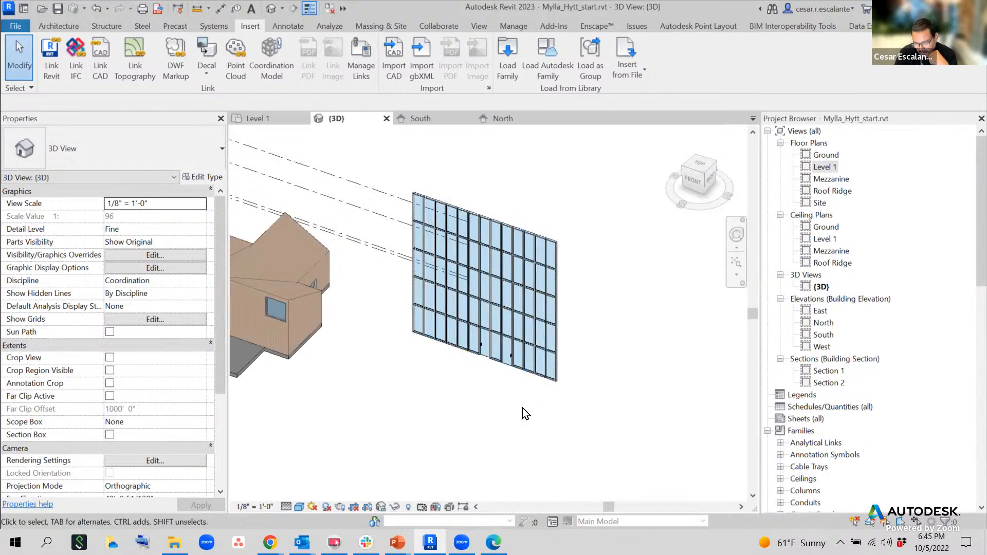
pyautogui.moveTo(525, 411); pyautogui.dragTo(480, 415, button='middle')
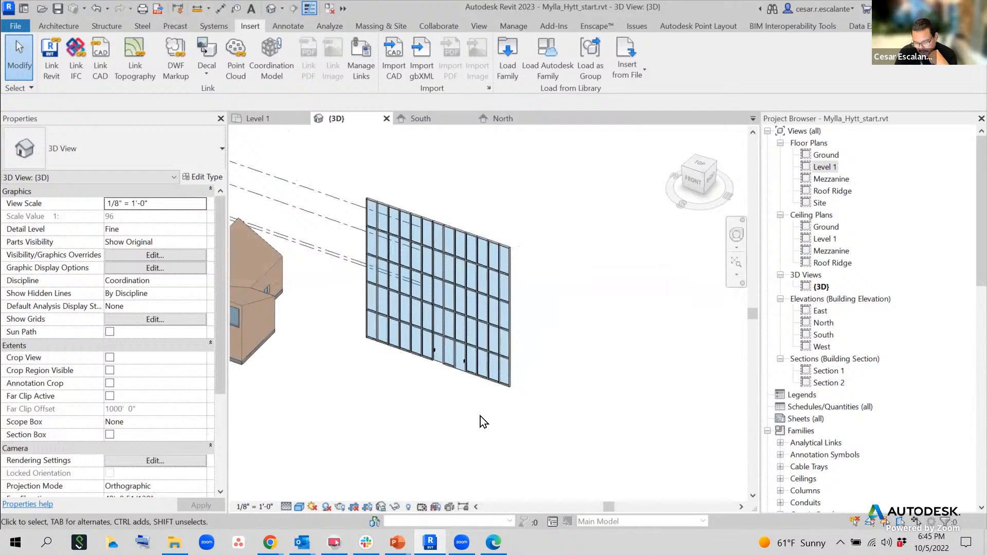
pyautogui.click(485, 384)
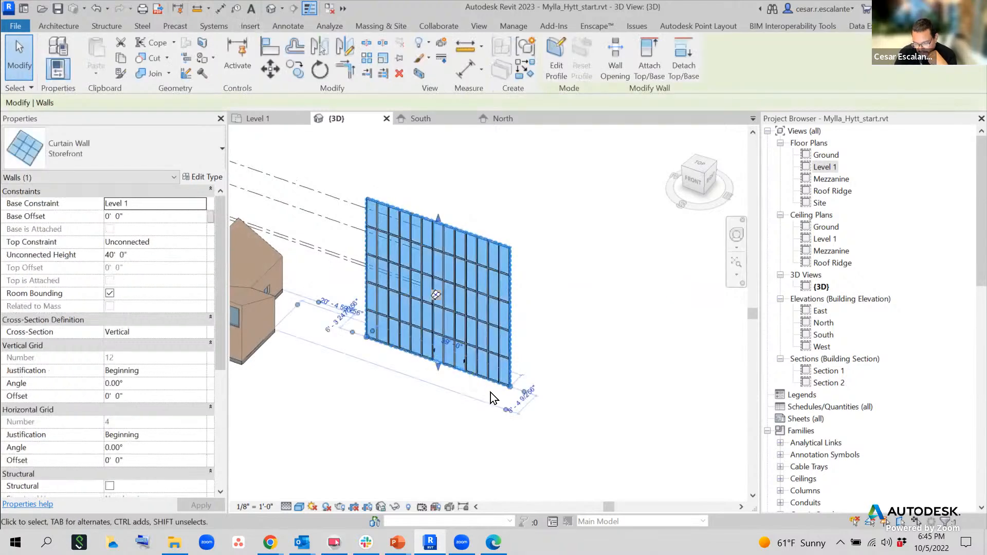
pyautogui.press('Delete')
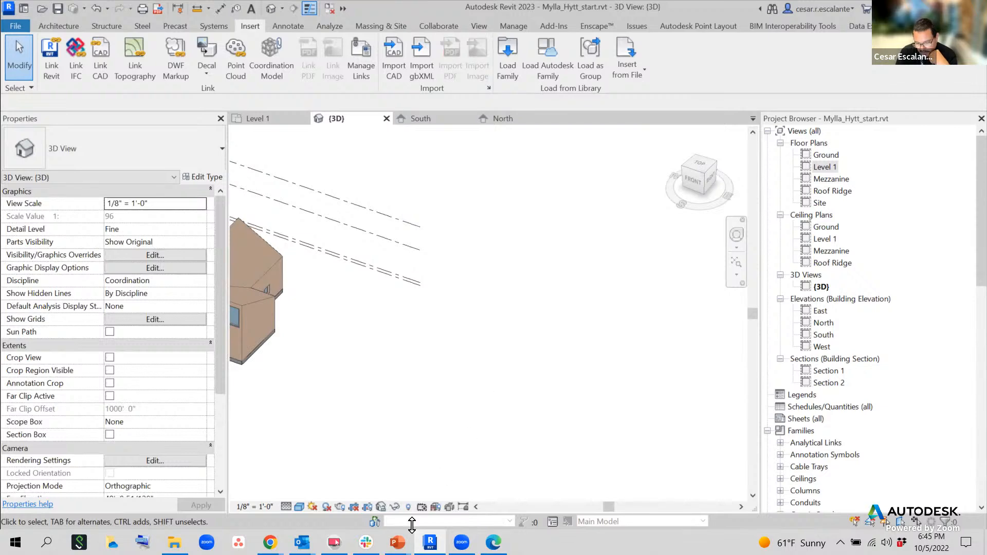
# Switch to PowerPoint to review the Curtain Walls slide showing the build-up of a curtain wall, and return to Revit.
pyautogui.moveTo(397, 541)
pyautogui.click(460, 491)
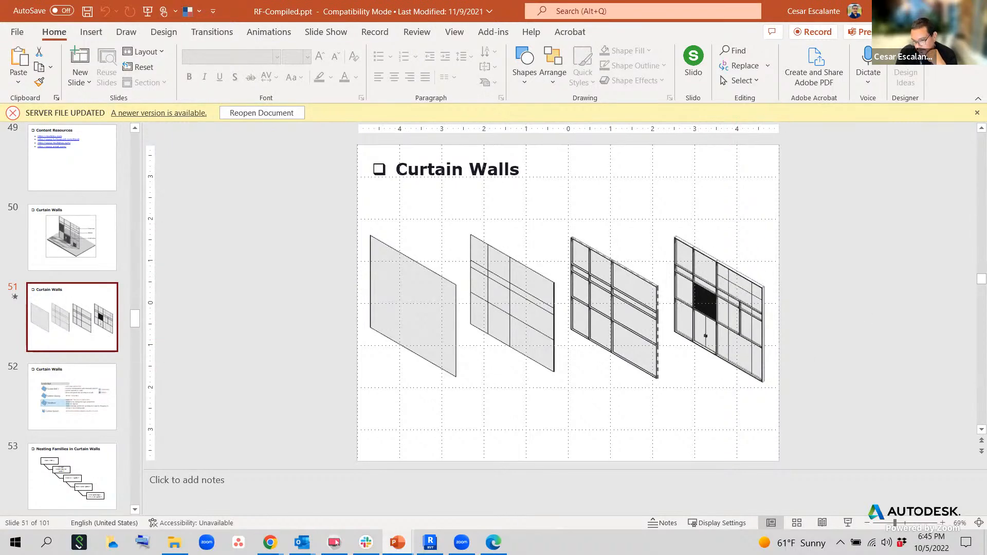
pyautogui.click(431, 542)
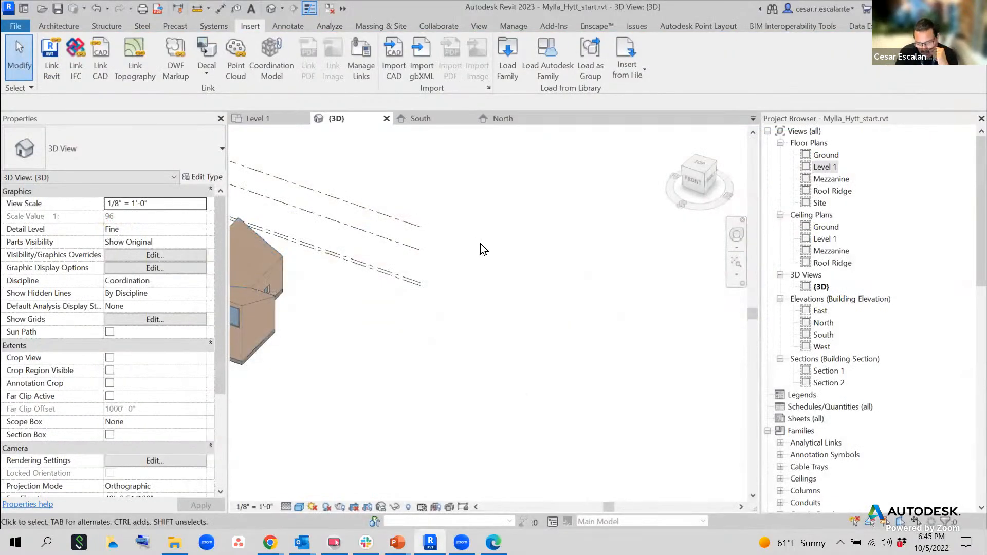
# Draw a straight wall of type Curtain Wall 1, about 49' long, on Level 1 beside the house in the 3D view.
pyautogui.moveTo(530, 223); pyautogui.dragTo(548, 234, button='middle')
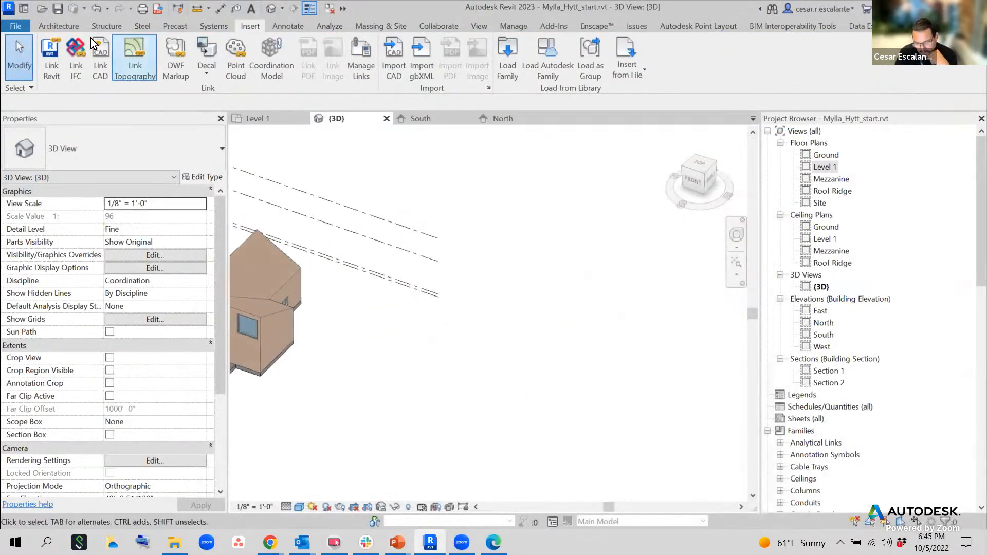
pyautogui.click(59, 25)
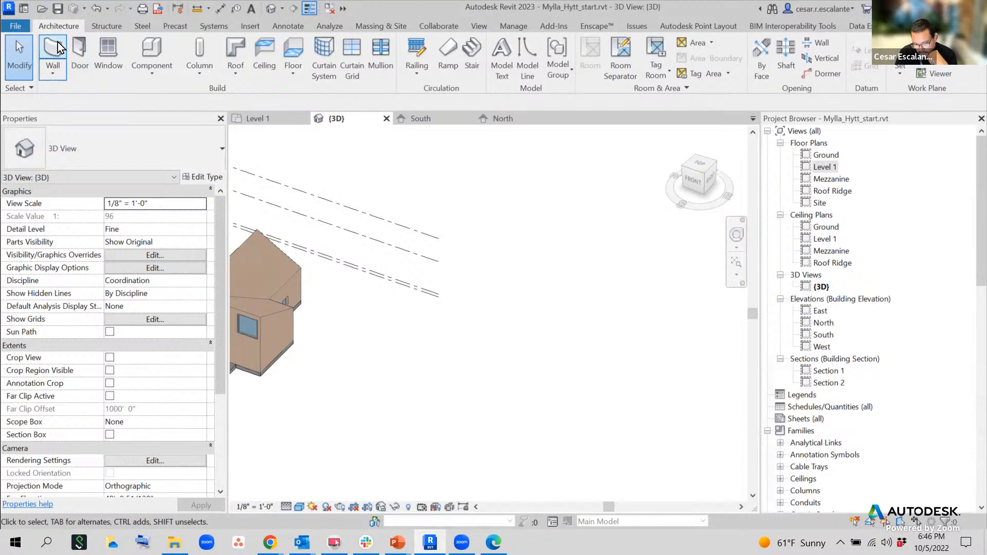
pyautogui.click(58, 48)
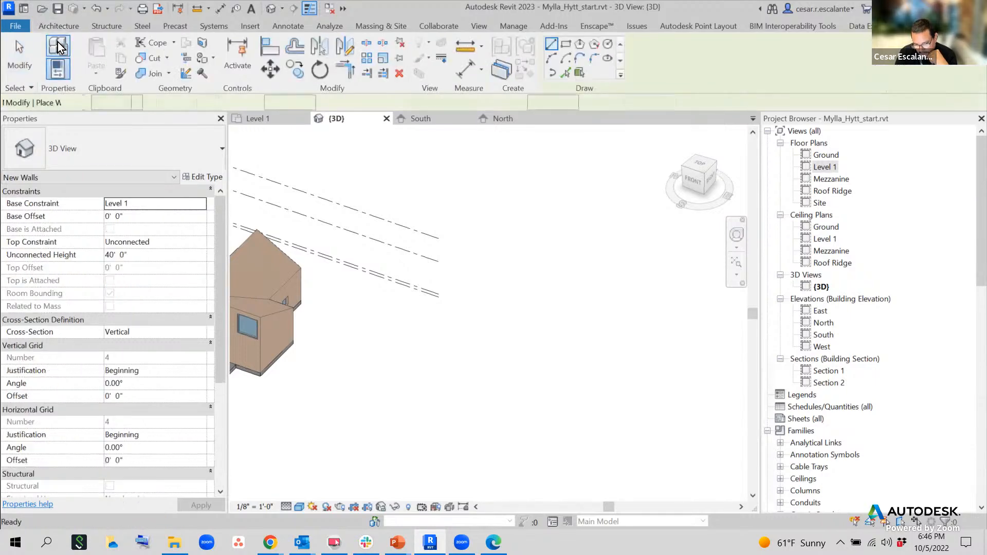
pyautogui.click(205, 149)
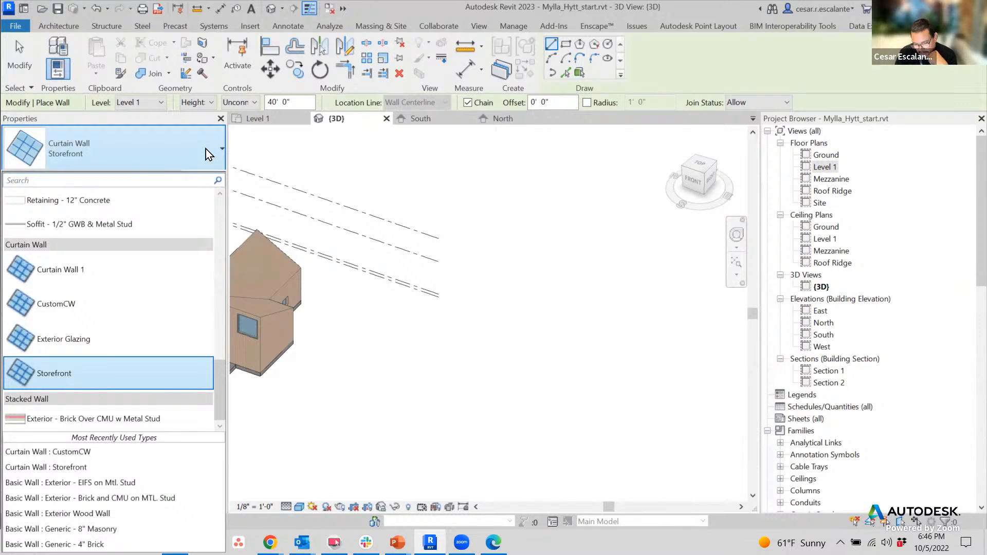
pyautogui.click(86, 272)
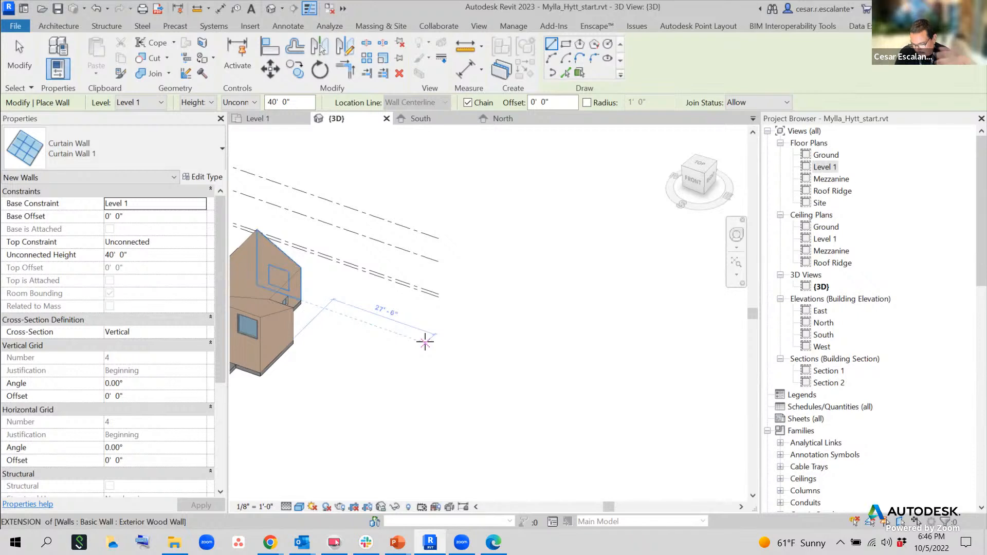
pyautogui.click(427, 339)
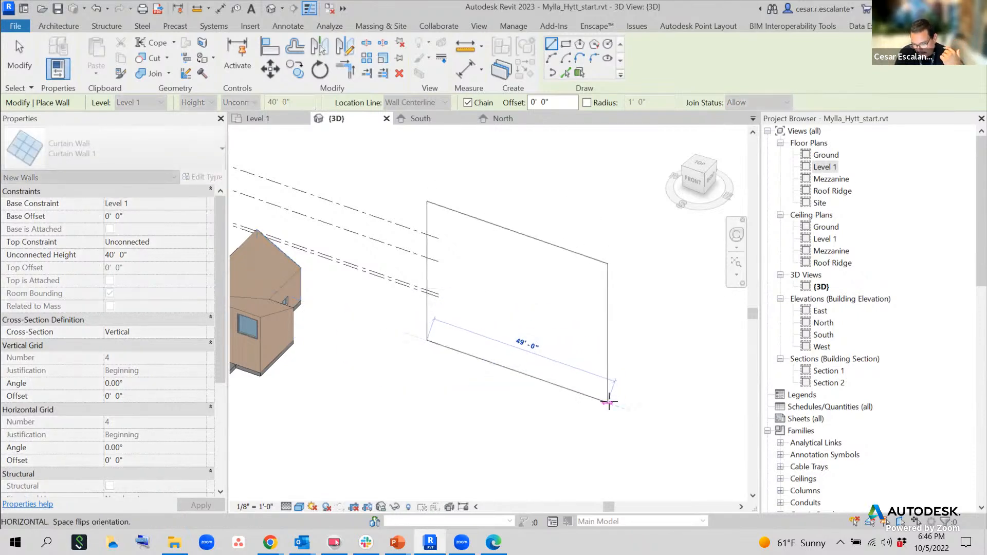
pyautogui.click(609, 402)
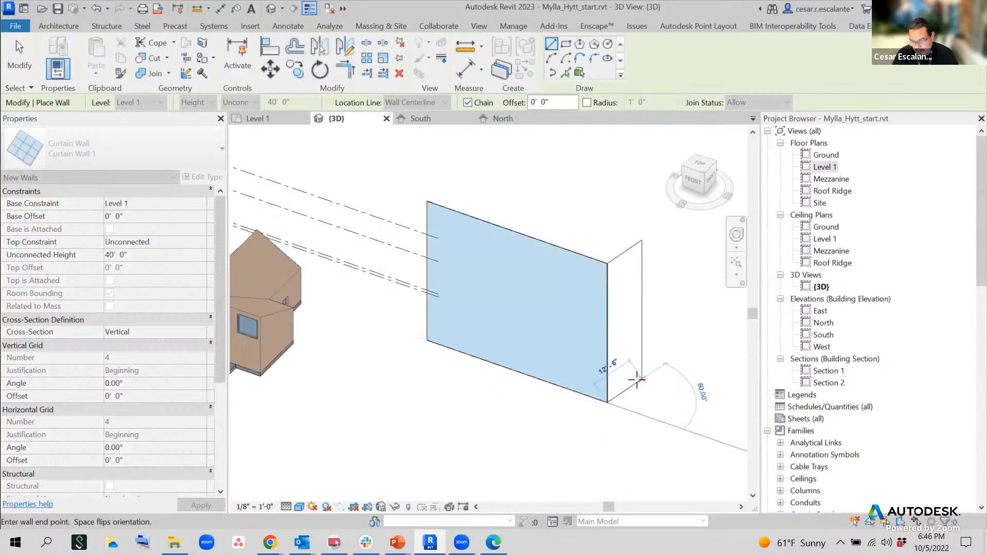
pyautogui.press('Escape')
pyautogui.press('Escape')
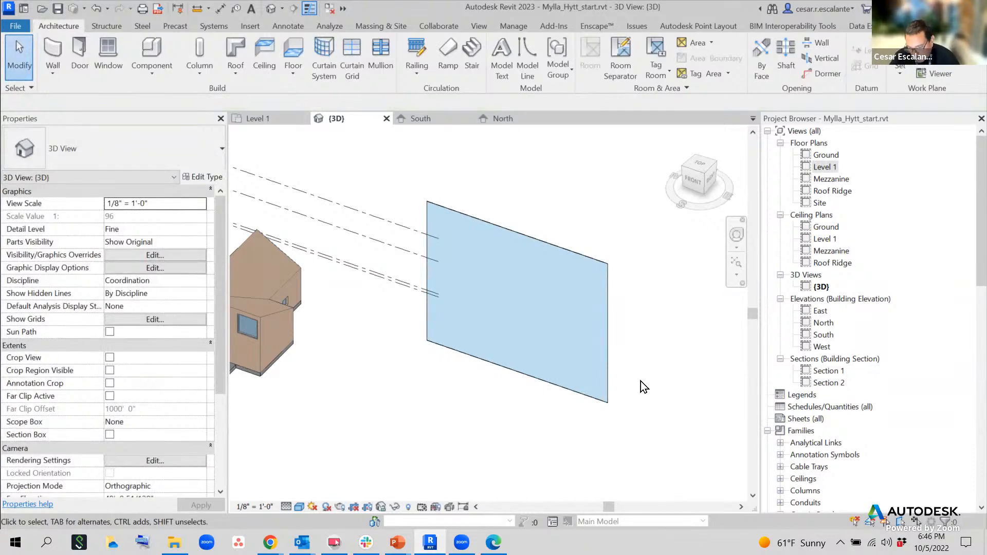
# Lower the top of the new curtain wall to an unconnected height of about 30' 8".
pyautogui.click(608, 360)
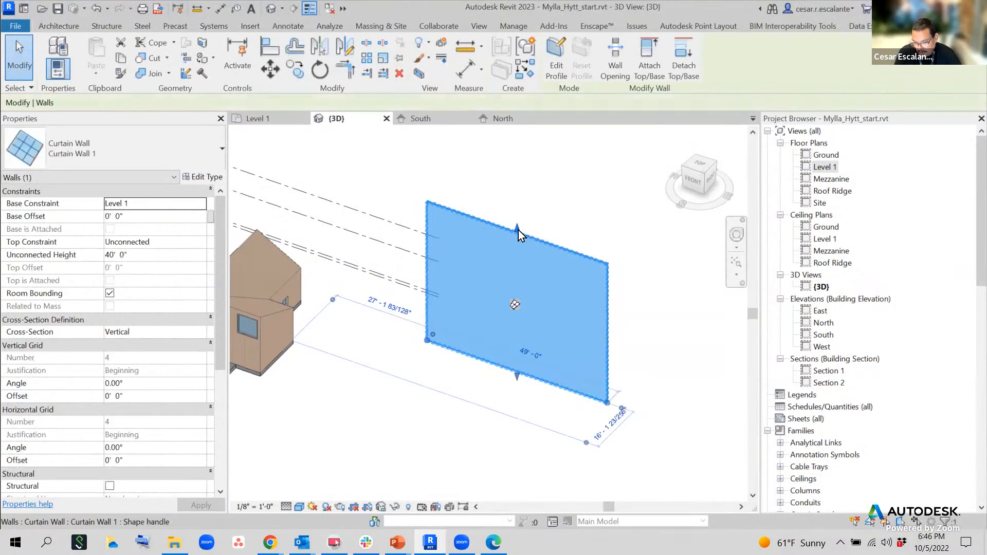
pyautogui.moveTo(518, 229); pyautogui.dragTo(524, 302)
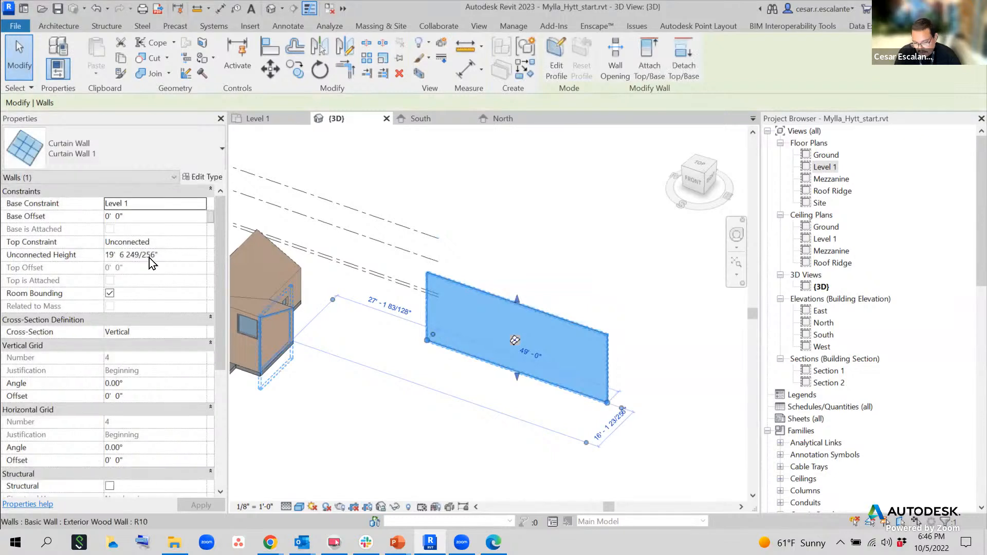
pyautogui.moveTo(516, 298); pyautogui.dragTo(516, 282)
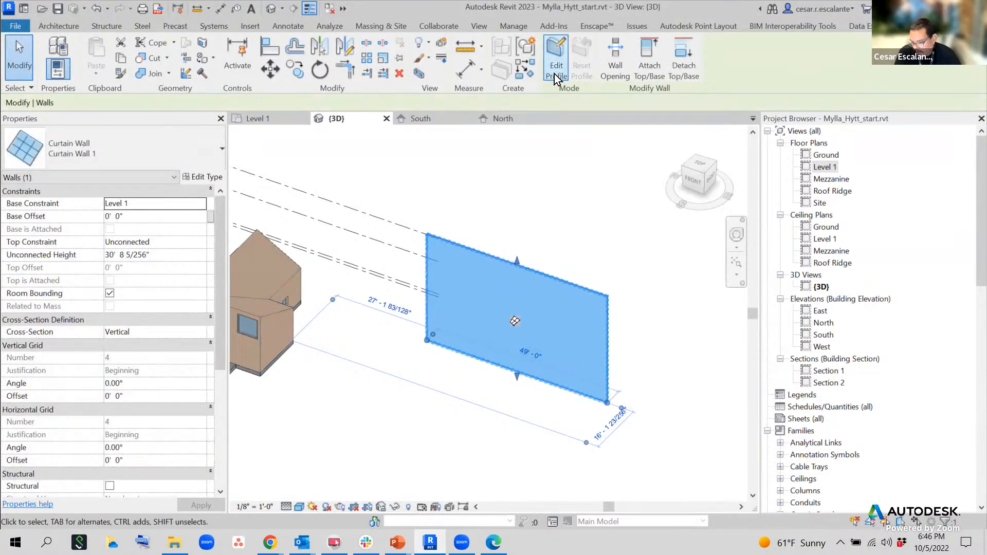
# Edit the curtain wall's profile, pulling the top line's far end down and outward into a slope and removing the conflicting constraints.
pyautogui.click(554, 73)
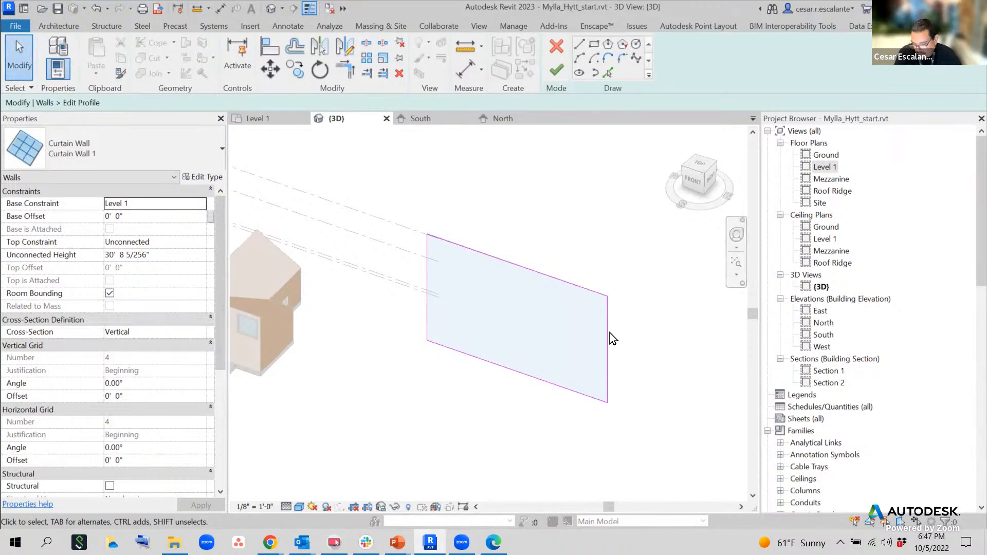
pyautogui.click(597, 292)
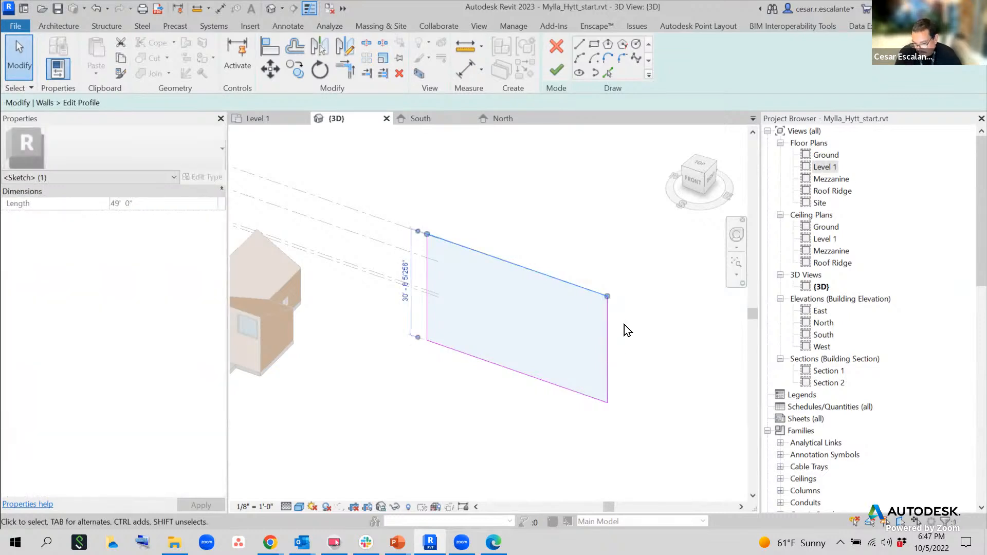
pyautogui.moveTo(606, 297)
pyautogui.mouseDown()
pyautogui.moveTo(609, 350)
pyautogui.moveTo(643, 360)
pyautogui.mouseUp()
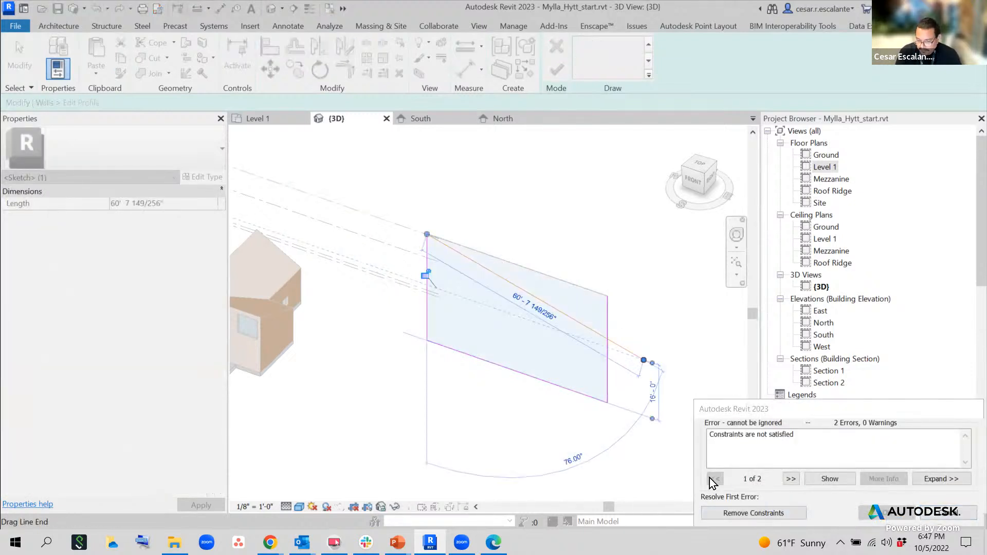
pyautogui.click(763, 513)
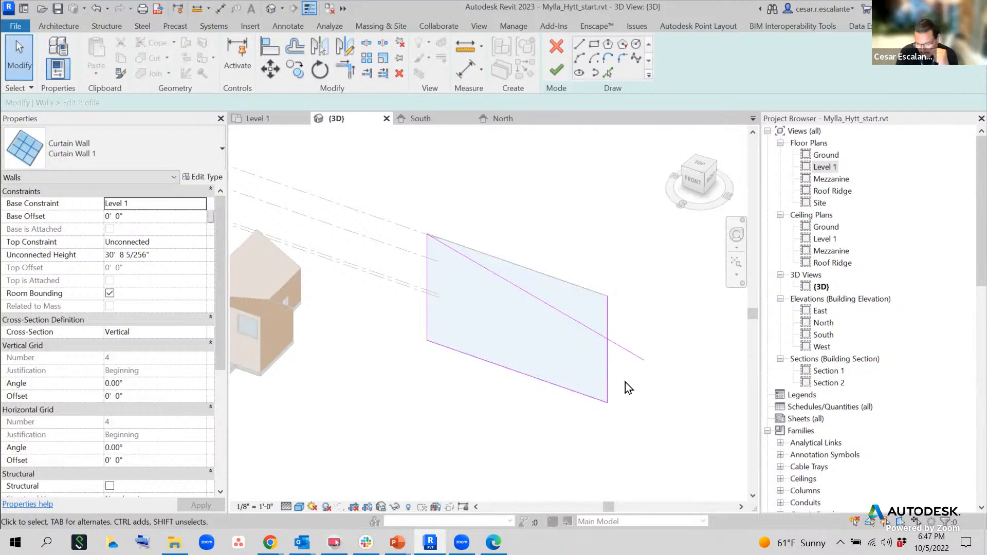
# Trim the sloped top line and the far vertical edge to a corner and finish the profile sketch.
pyautogui.click(345, 71)
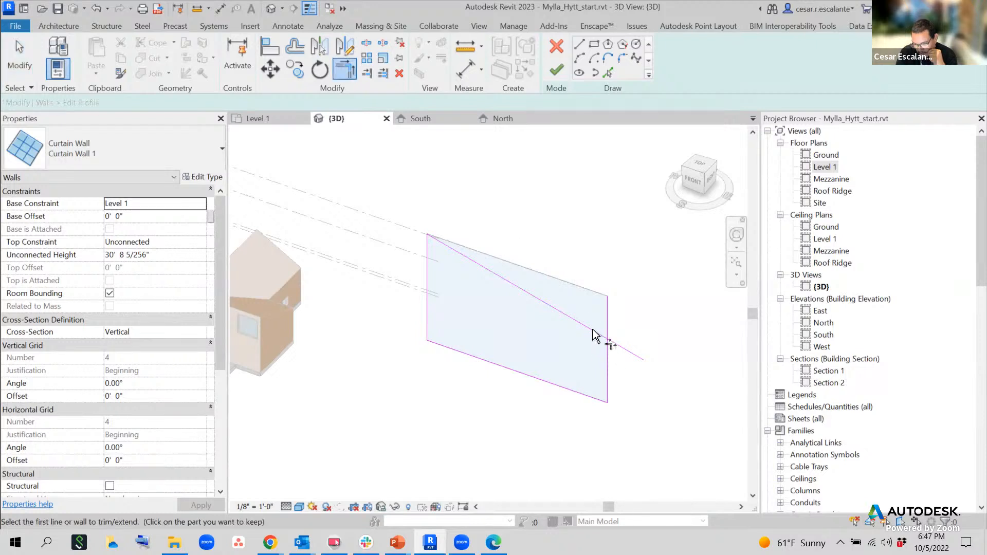
pyautogui.click(595, 334)
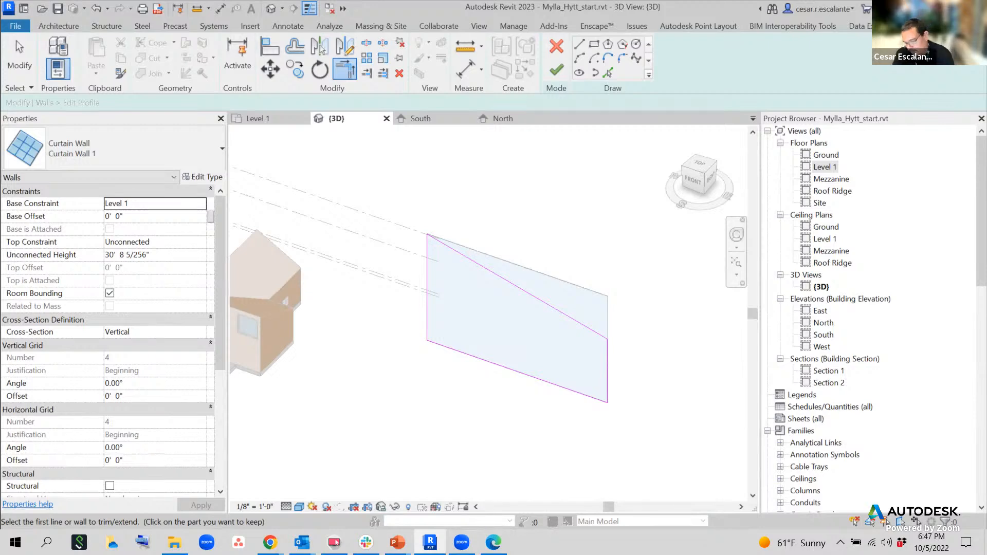
pyautogui.click(557, 68)
pyautogui.click(636, 363)
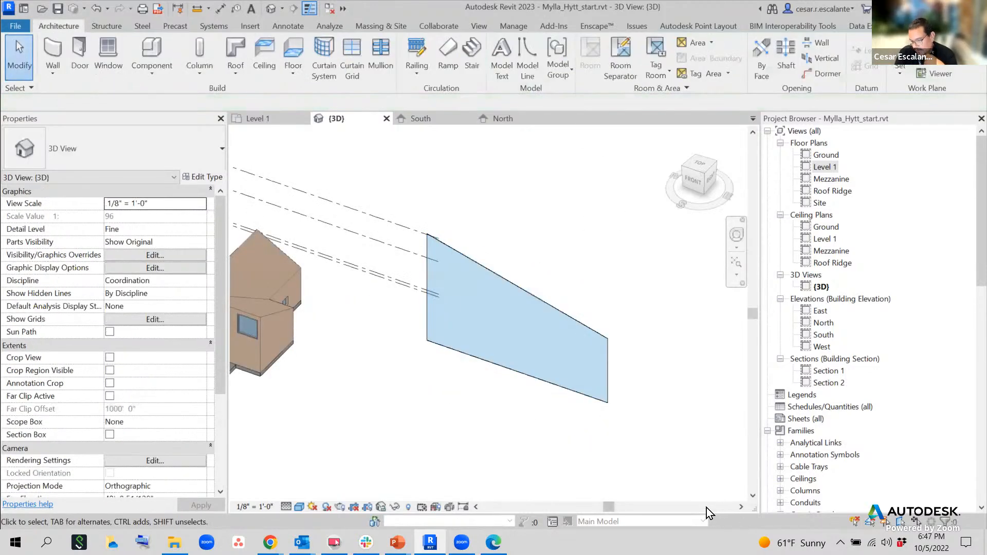
# Undo the sloped profile changes and finish the sketch with the original rectangular outline.
pyautogui.click(97, 14)
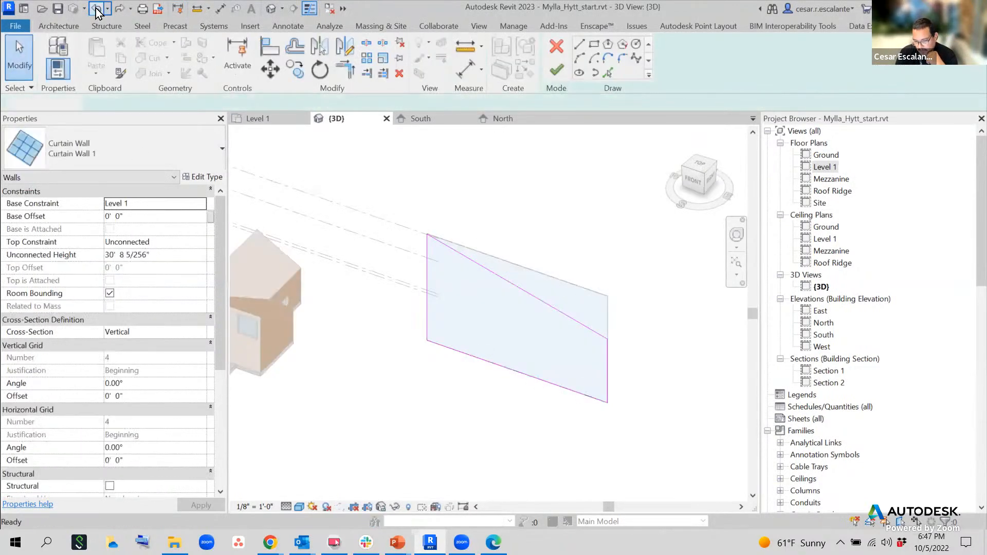
pyautogui.click(98, 14)
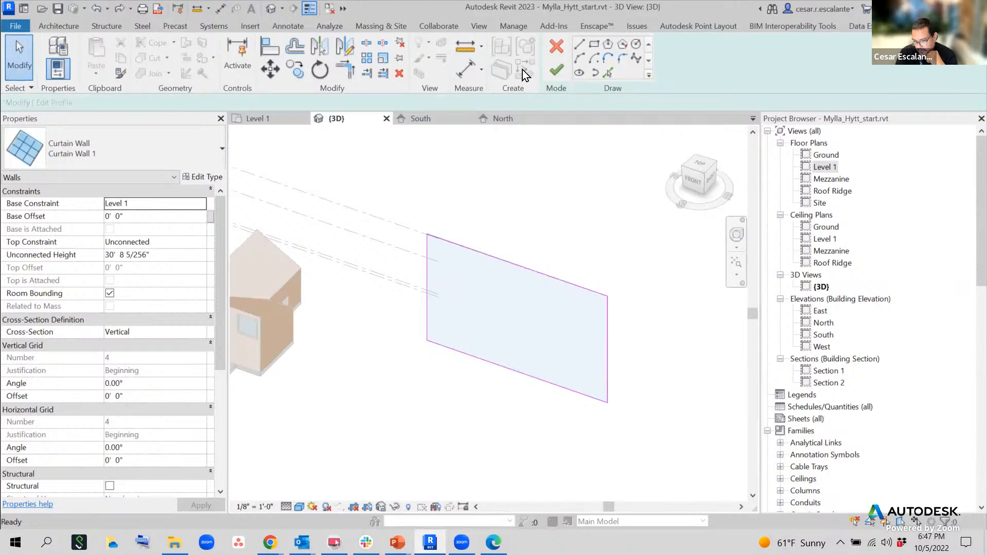
pyautogui.click(555, 70)
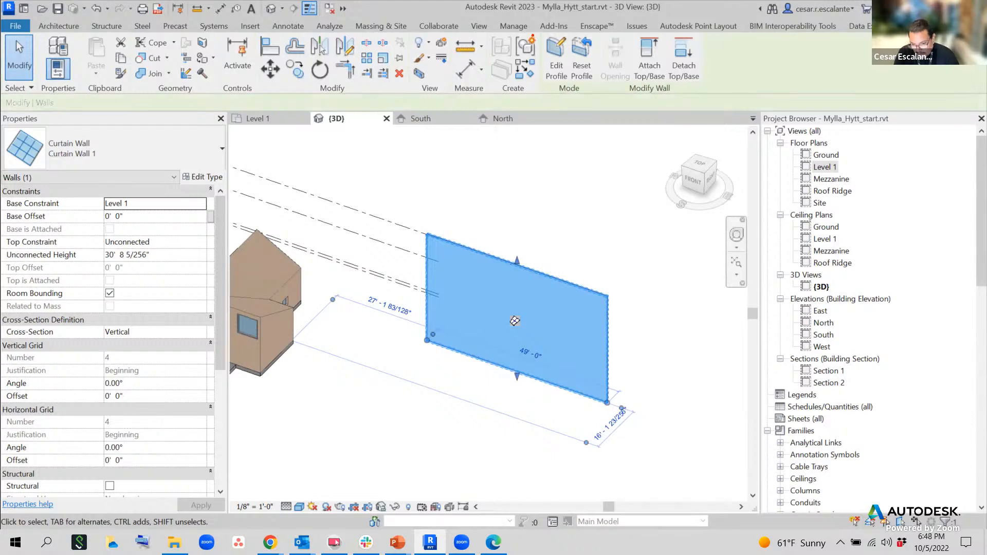
pyautogui.moveTo(532, 29)
pyautogui.keyDown('ctrl'); pyautogui.mouseDown()
pyautogui.moveTo(576, 85)
pyautogui.moveTo(563, 110)
pyautogui.moveTo(555, 272)
pyautogui.mouseUp(); pyautogui.keyUp('ctrl')
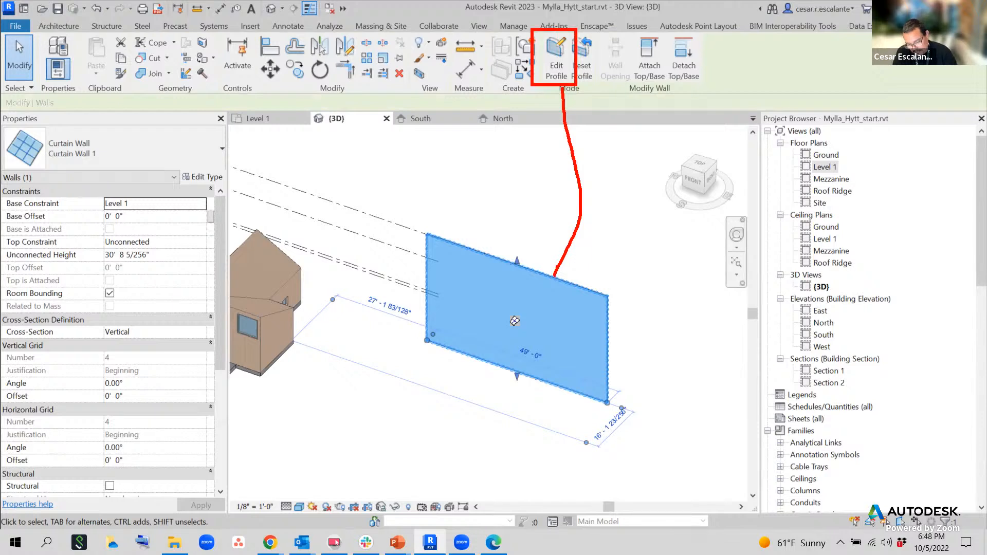
pyautogui.moveTo(596, 76); pyautogui.dragTo(596, 119)
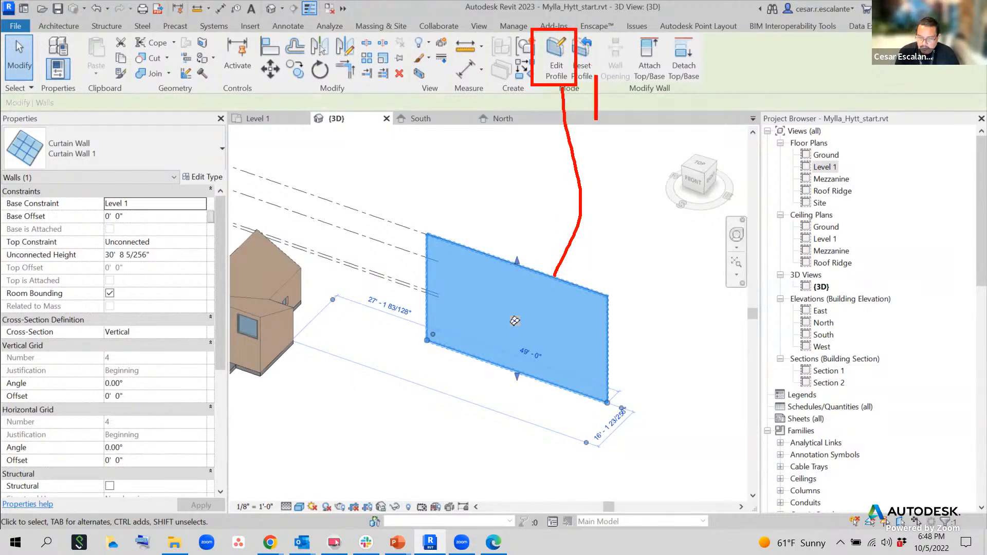
pyautogui.write('Access to the')
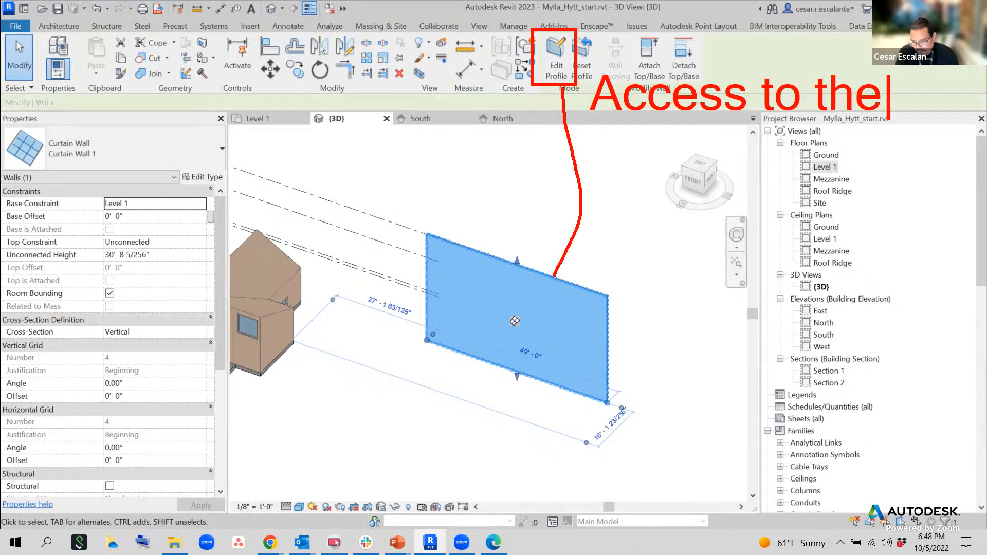
pyautogui.press('Return')
pyautogui.write('wall')
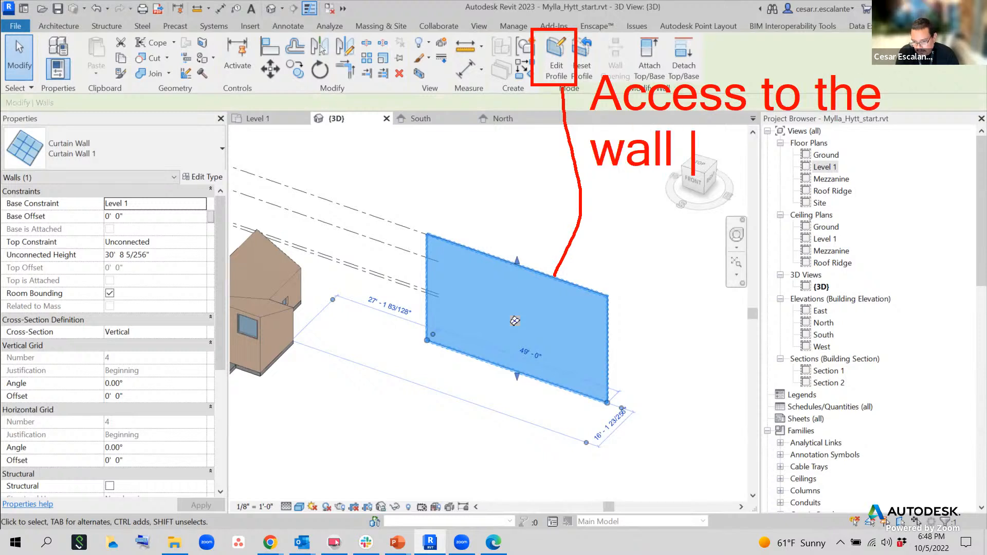
pyautogui.write(' sketch lines')
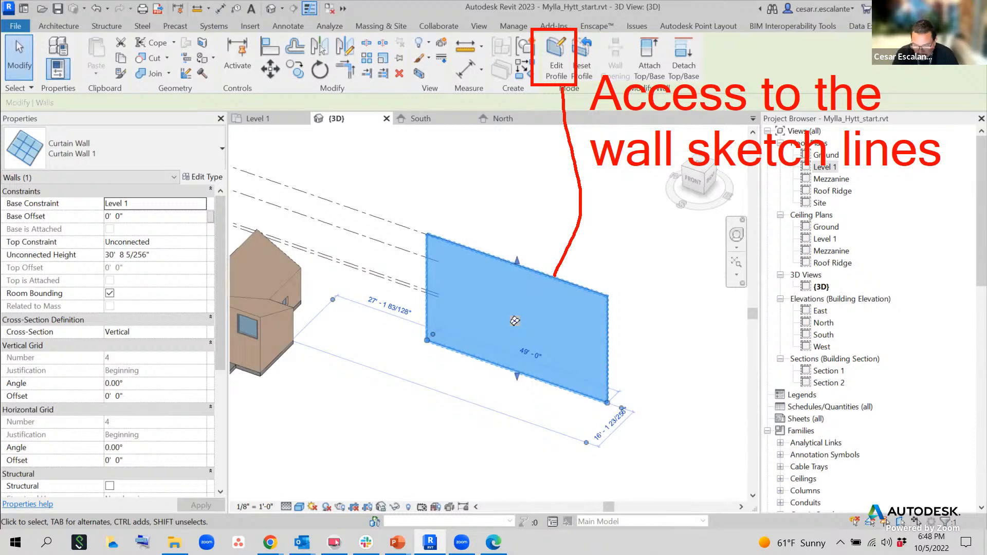
pyautogui.press('Escape')
pyautogui.click(642, 327)
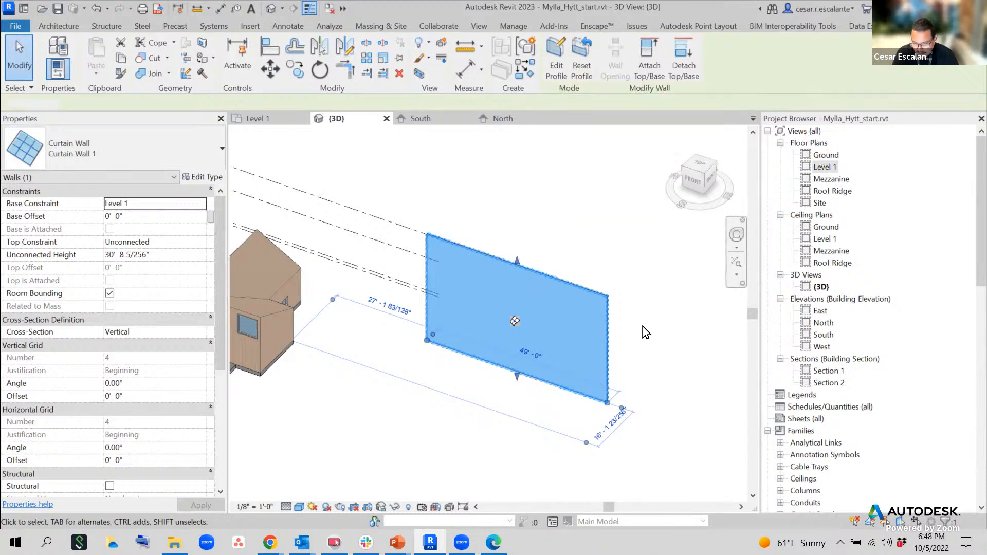
pyautogui.click(604, 361)
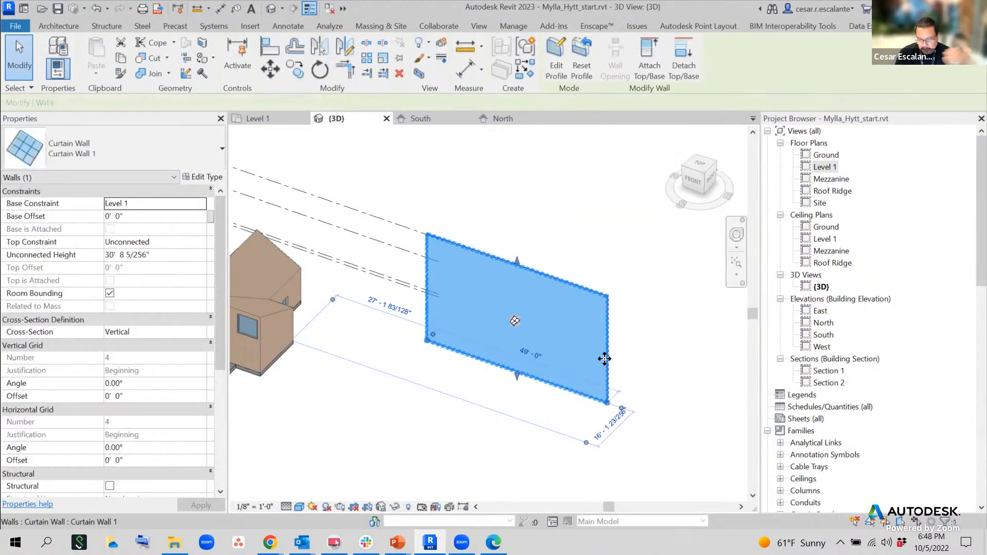
# Place five vertical curtain grid lines, spaced about 8', 6' 6", 11' 6", 5' and 12' starting from the wall end nearest the house.
pyautogui.click(620, 191)
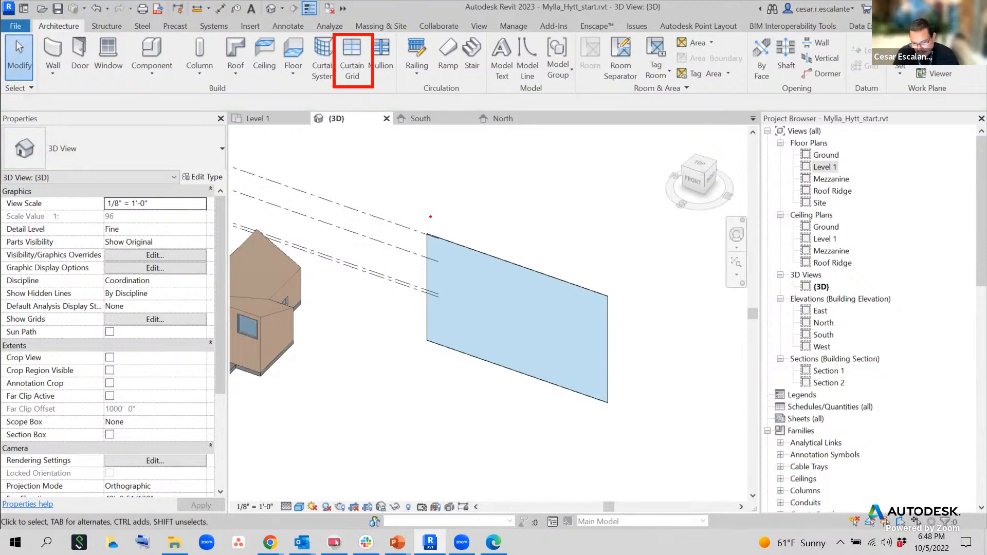
pyautogui.click(355, 64)
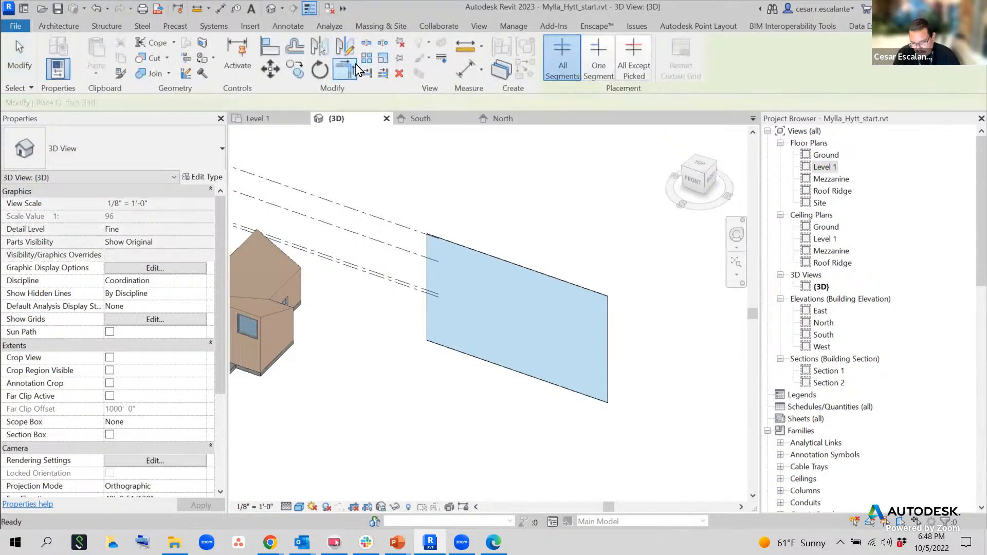
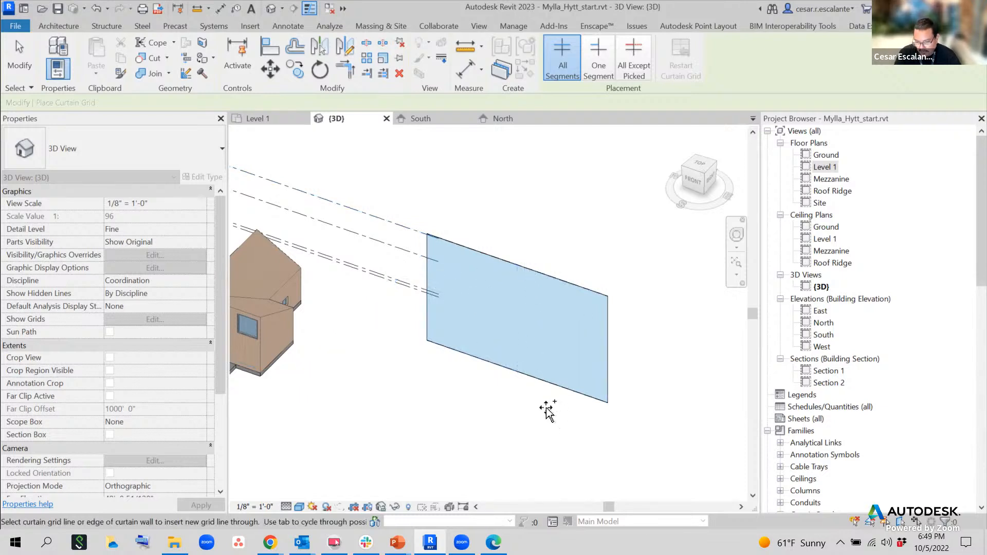
pyautogui.click(457, 242)
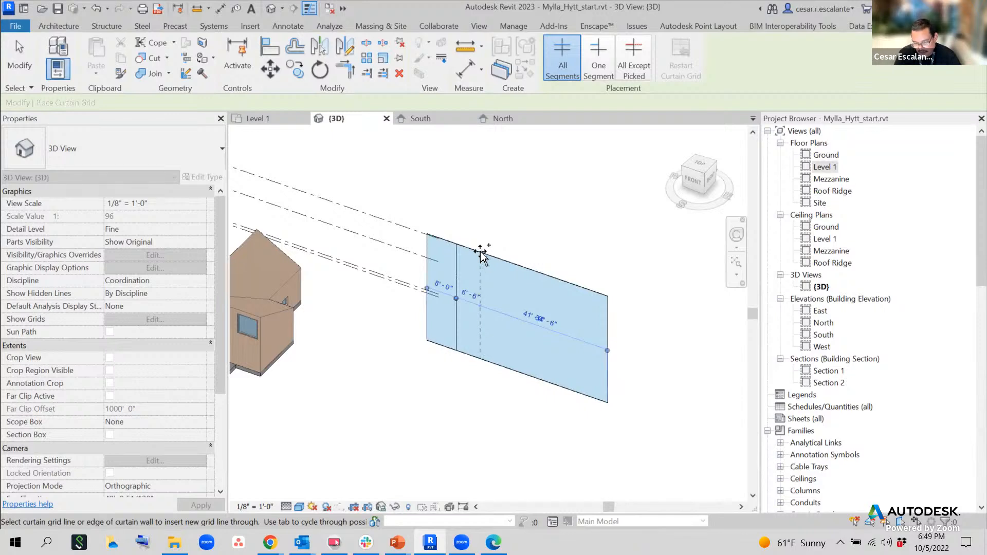
pyautogui.click(481, 254)
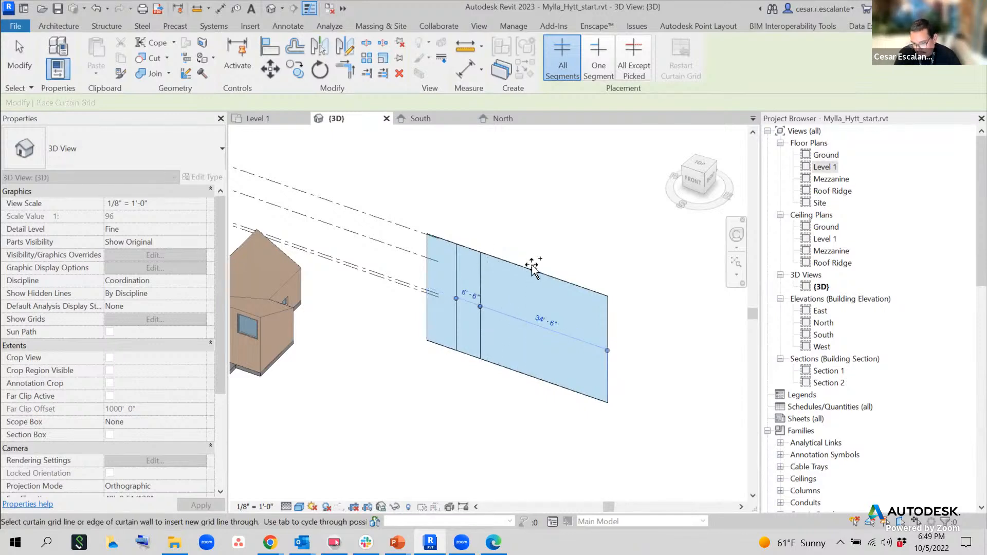
pyautogui.click(522, 265)
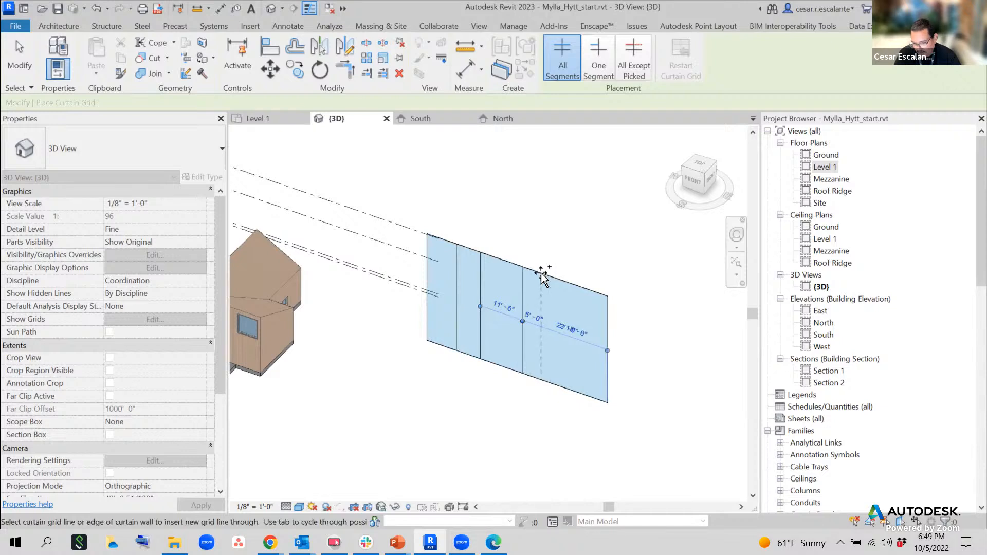
pyautogui.click(541, 273)
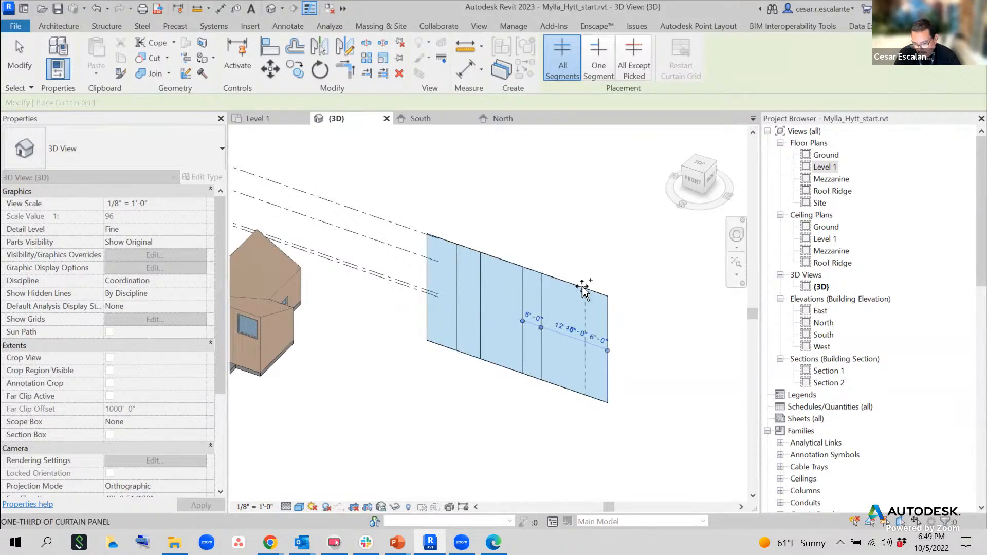
pyautogui.click(583, 286)
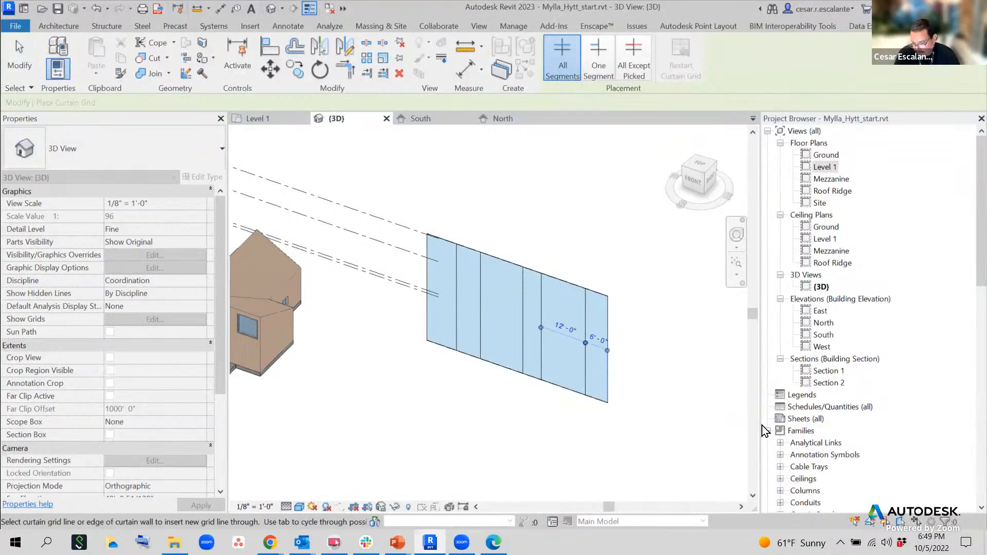
pyautogui.press('Escape')
pyautogui.press('Escape')
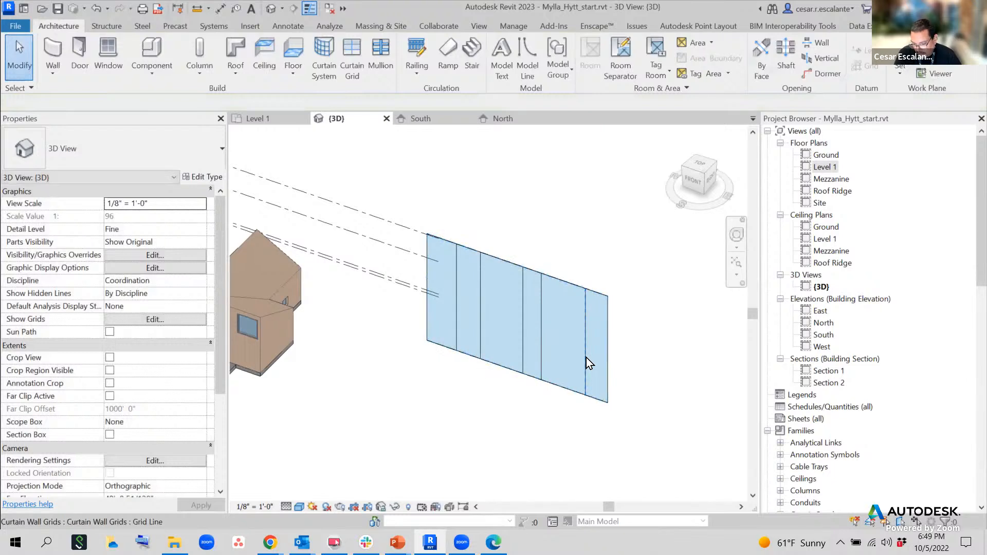
# Set the last vertical grid line's distance from the preceding grid line to 8'.
pyautogui.click(586, 357)
pyautogui.click(562, 328)
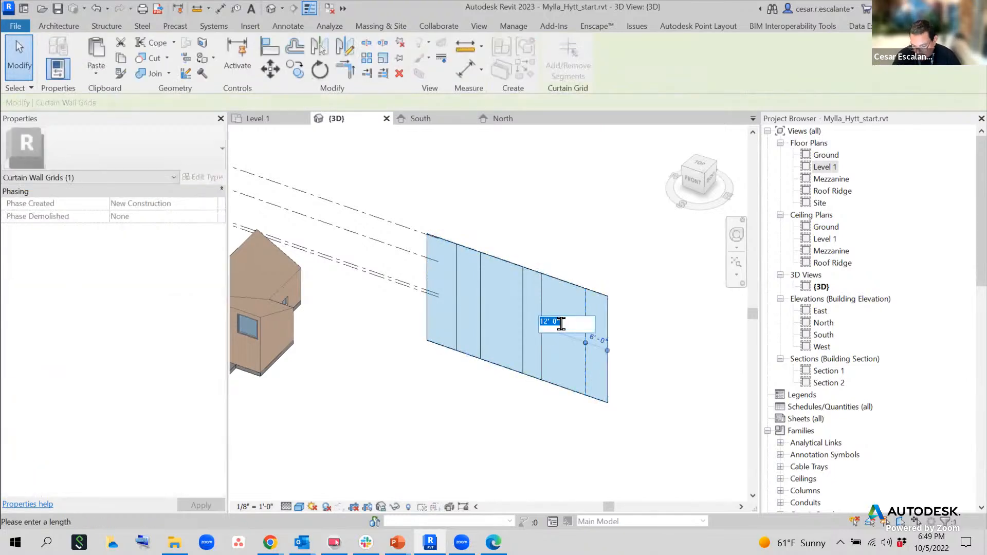
pyautogui.write('1')
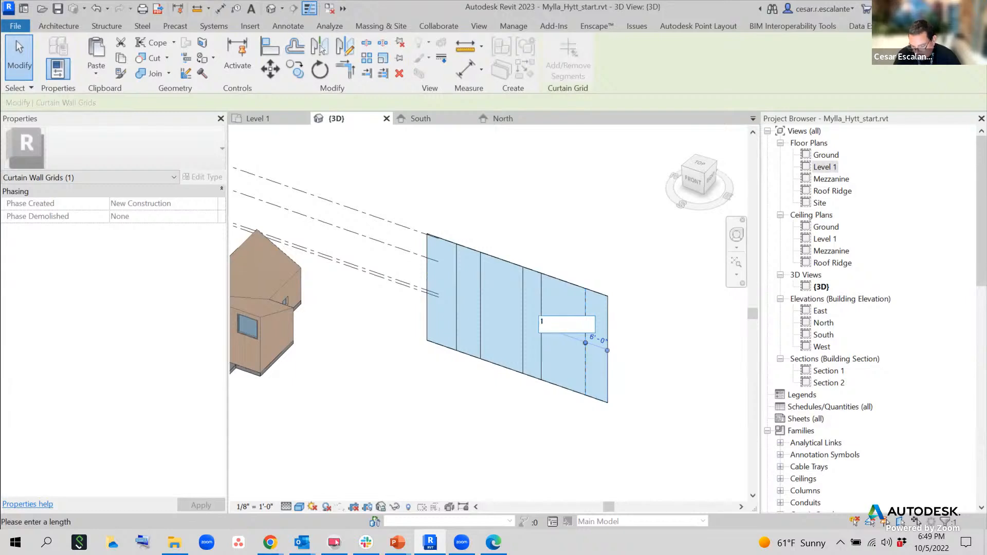
pyautogui.write('0')
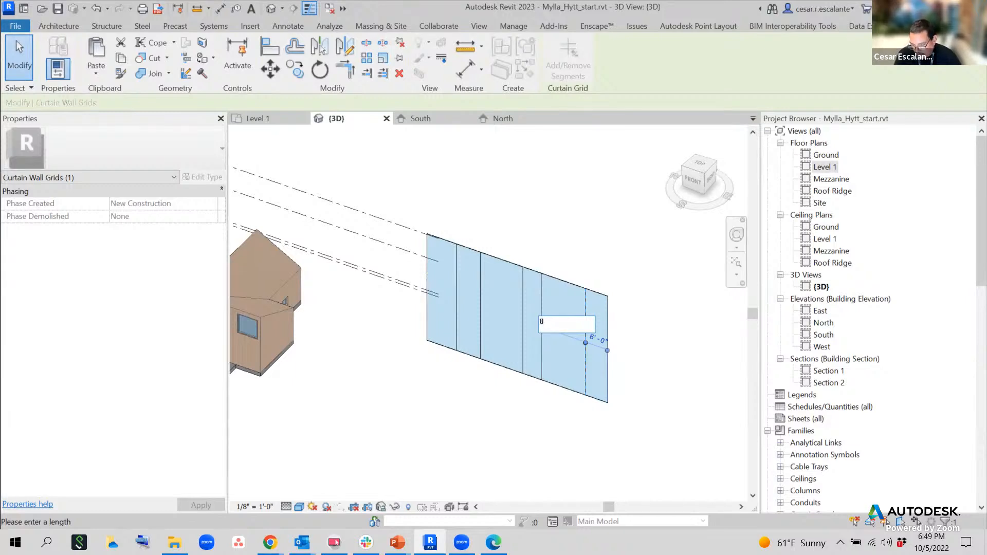
pyautogui.press('Return')
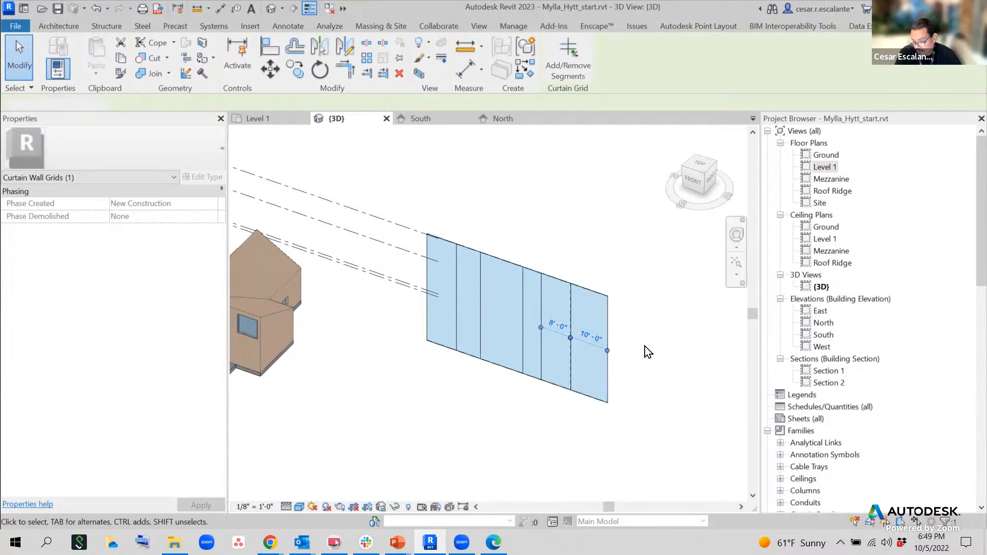
pyautogui.click(632, 449)
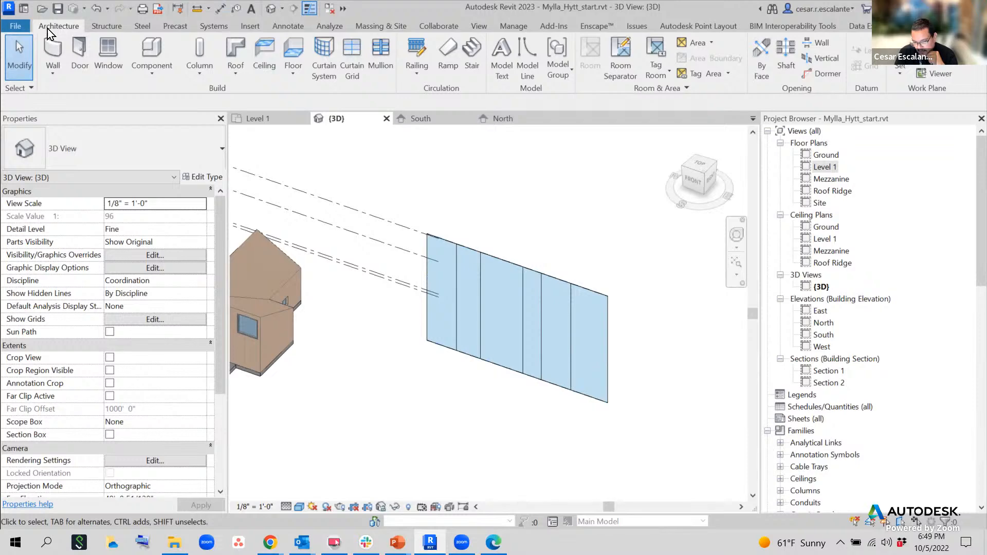
# Place five horizontal curtain grid lines: one about 8' above the base, one about 3' 6" higher, and three more toward the top.
pyautogui.click(351, 69)
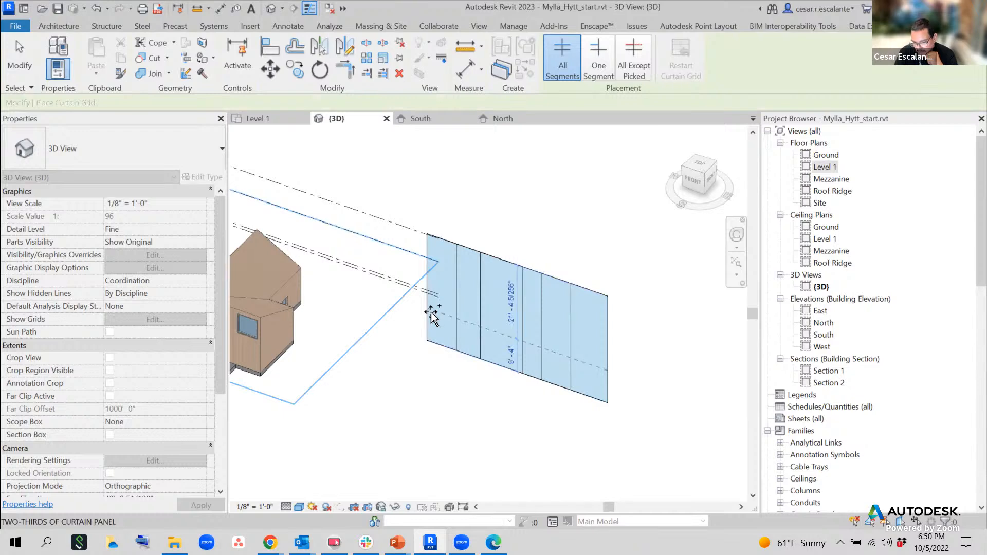
pyautogui.scroll(2, 432, 319)
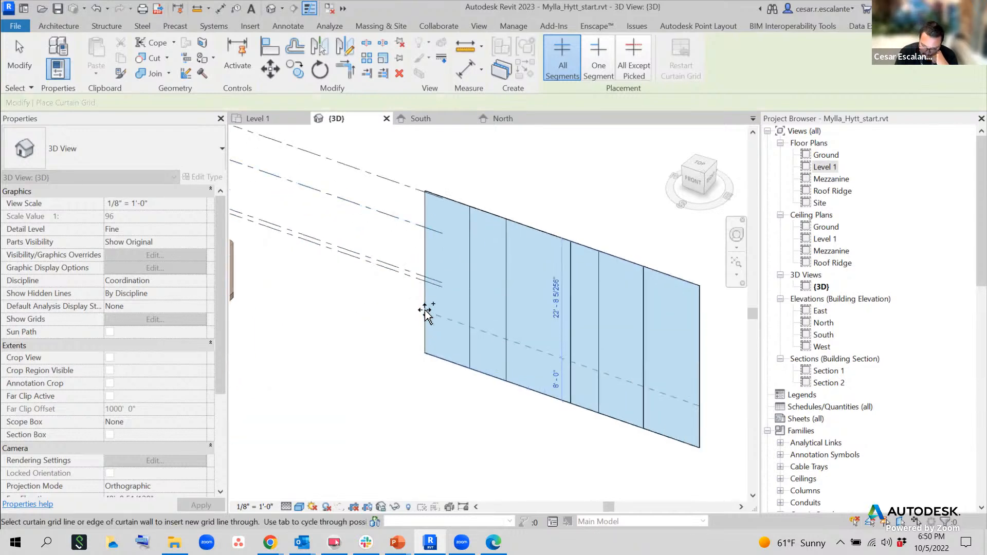
pyautogui.click(426, 312)
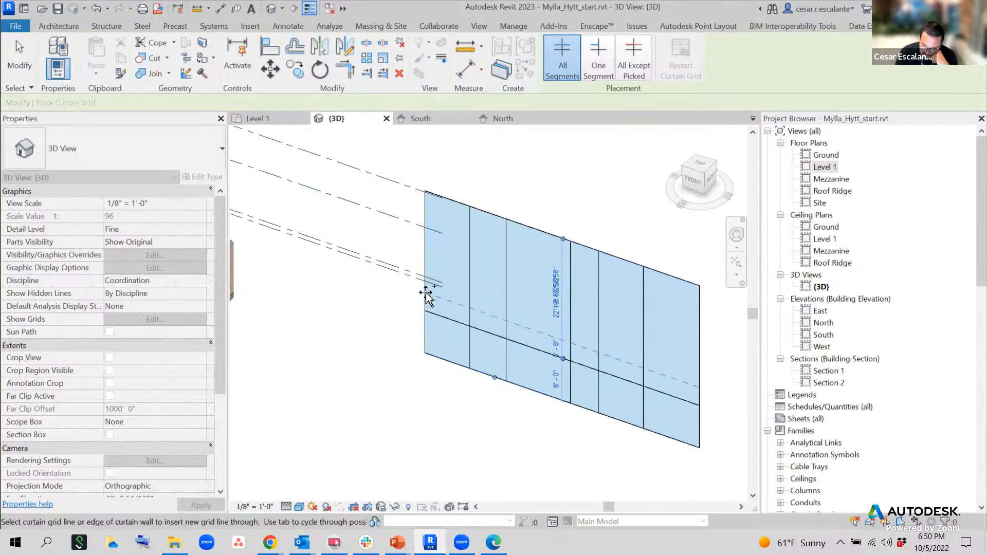
pyautogui.click(426, 294)
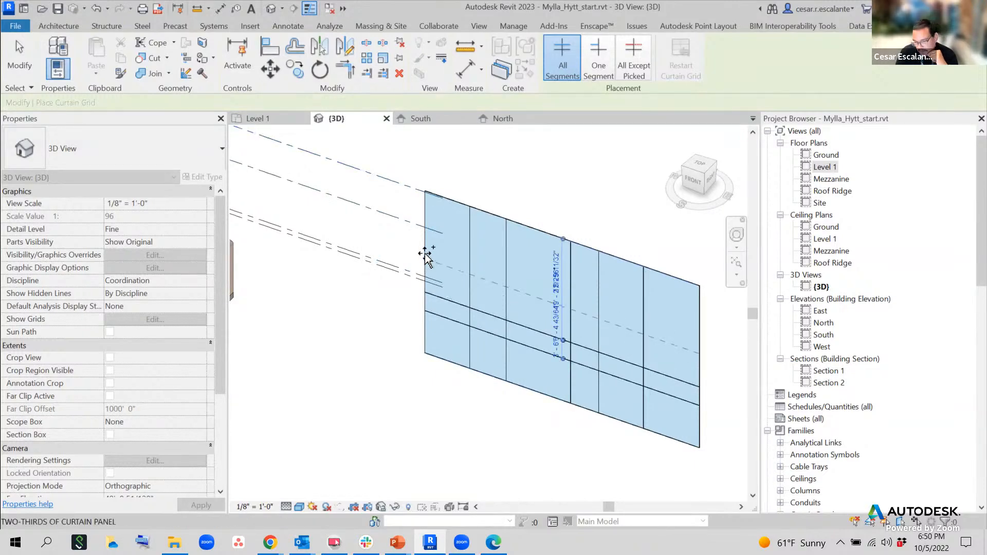
pyautogui.click(426, 258)
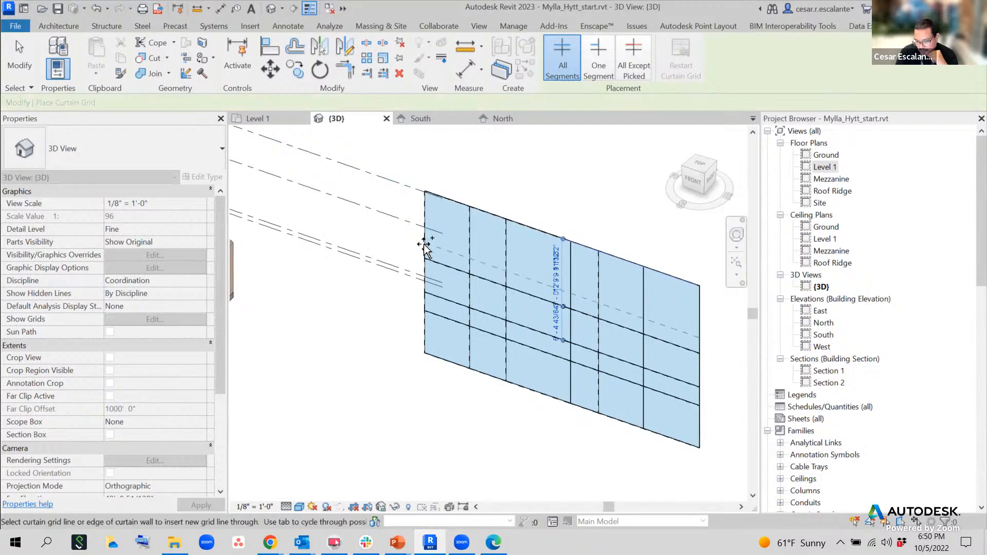
pyautogui.click(427, 236)
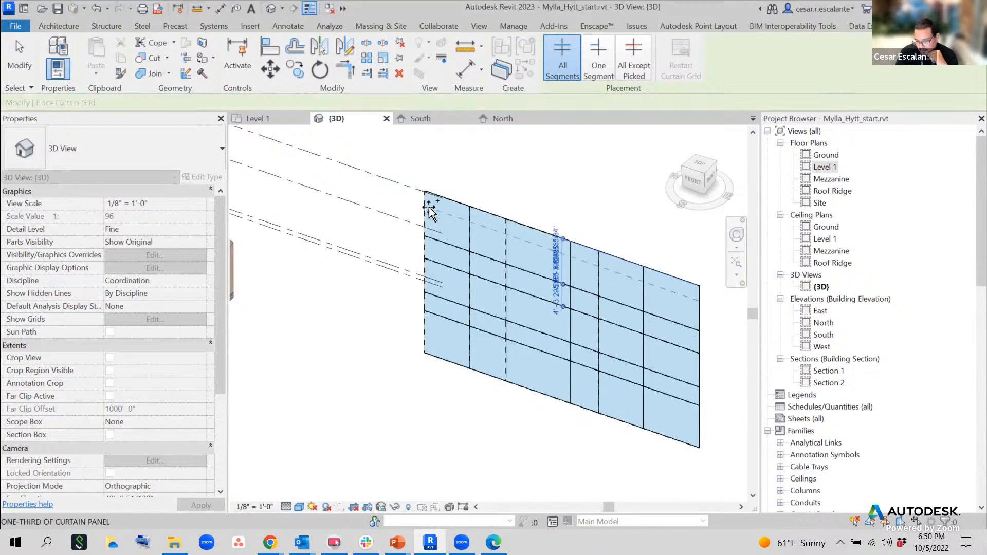
pyautogui.click(432, 207)
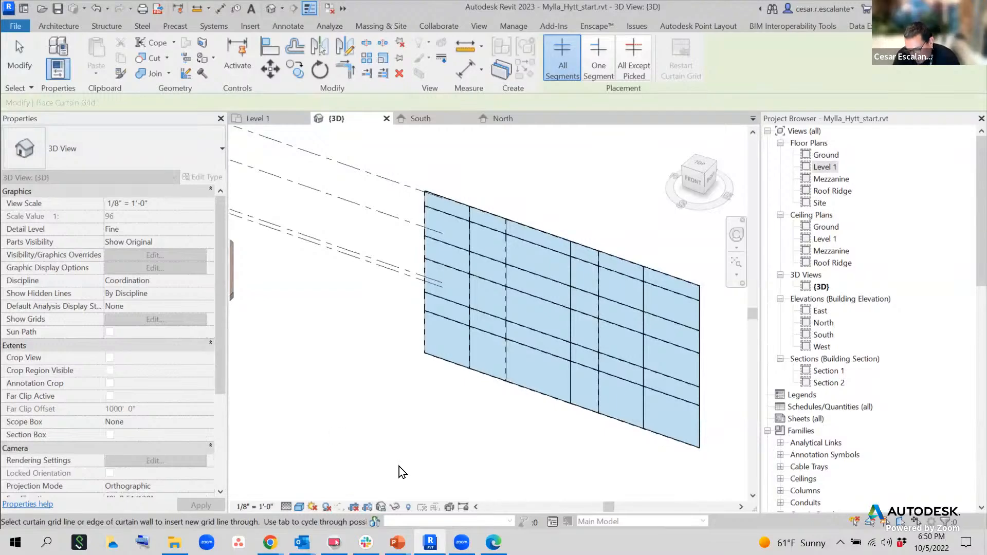
pyautogui.click(574, 324)
pyautogui.press('Escape')
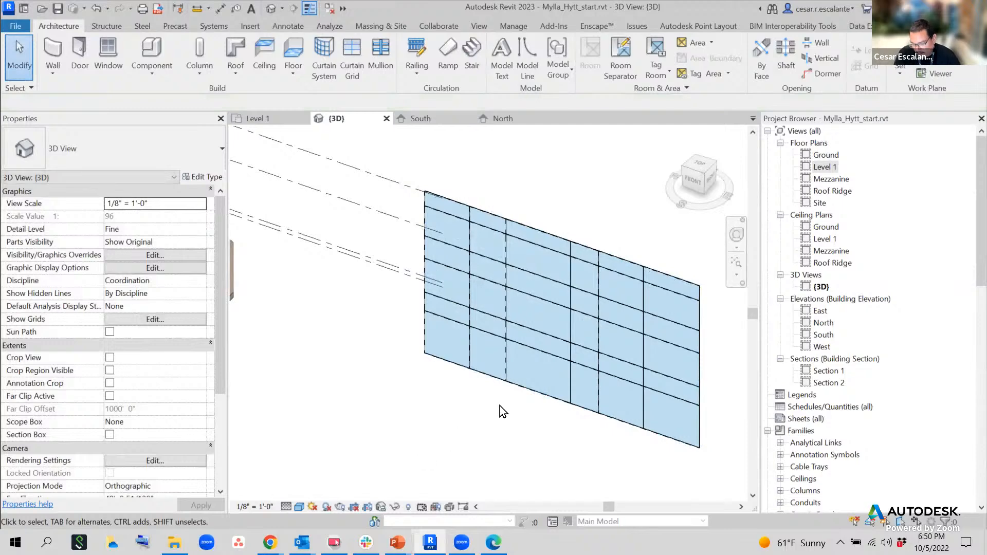
# Select the two lowest horizontal grid lines in turn and examine their spacing dimensions.
pyautogui.click(557, 392)
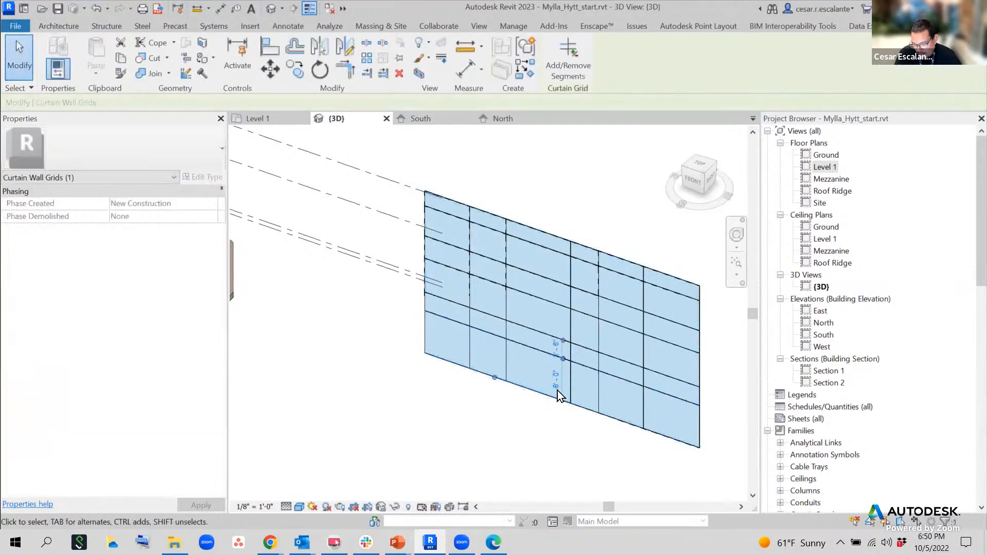
pyautogui.scroll(5, 555, 389)
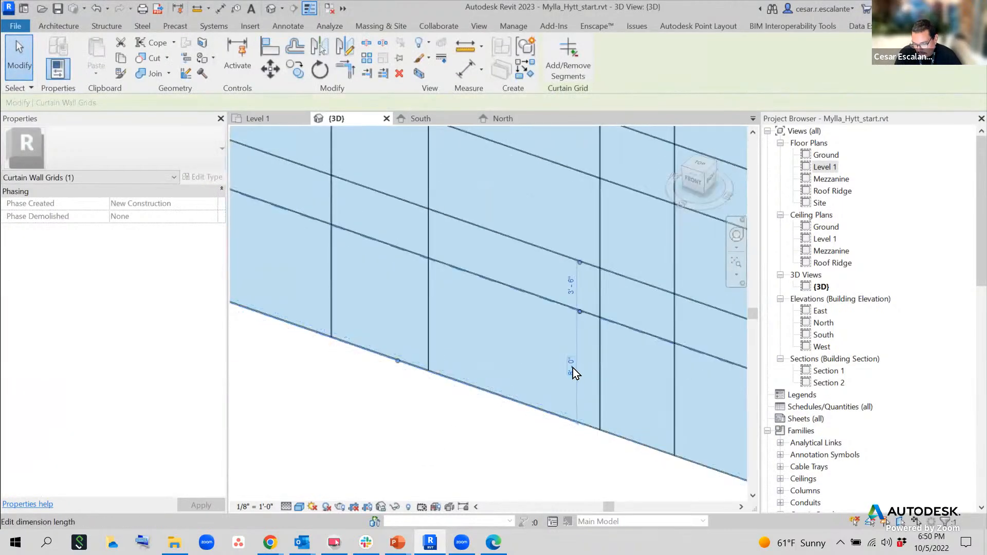
pyautogui.click(562, 255)
pyautogui.scroll(-5, 472, 430)
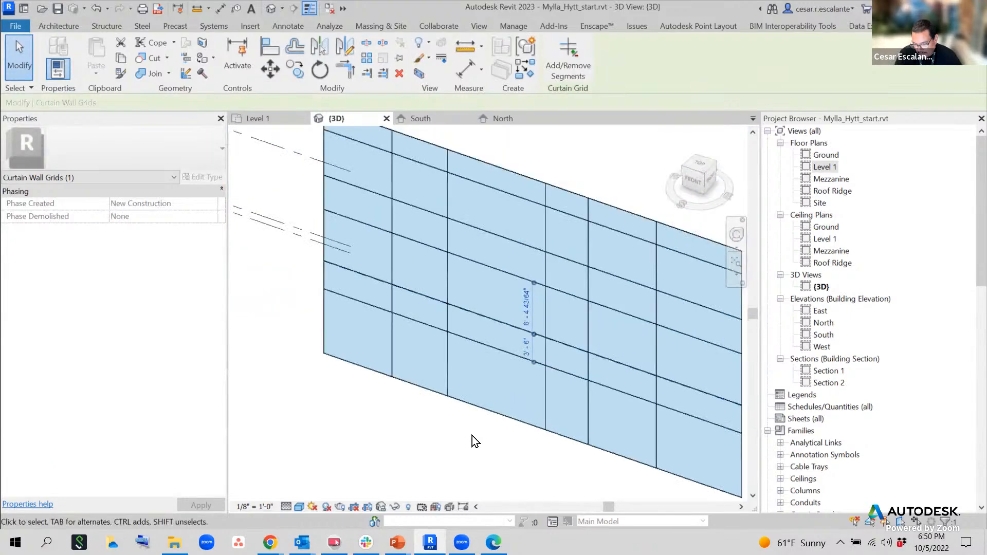
pyautogui.click(439, 470)
pyautogui.click(507, 354)
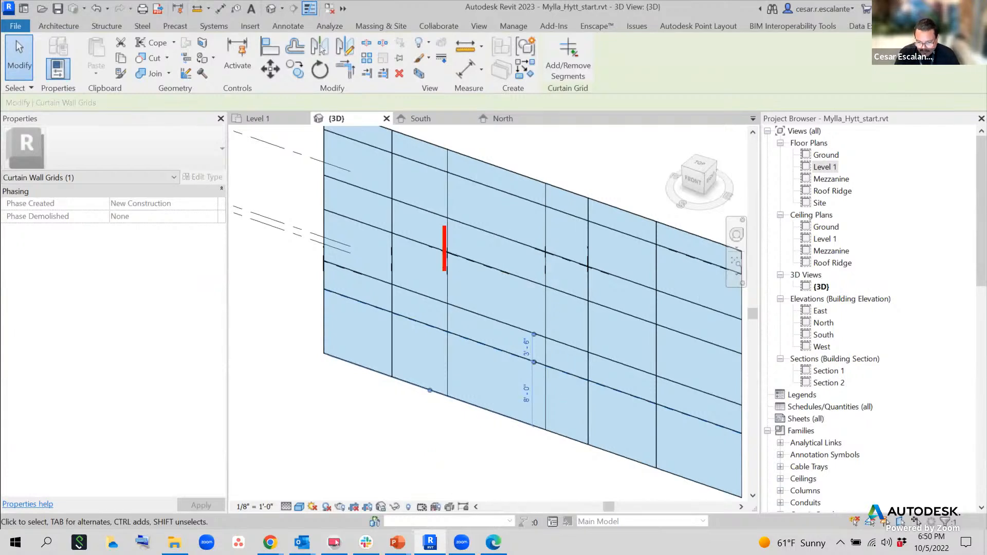
pyautogui.write('To m')
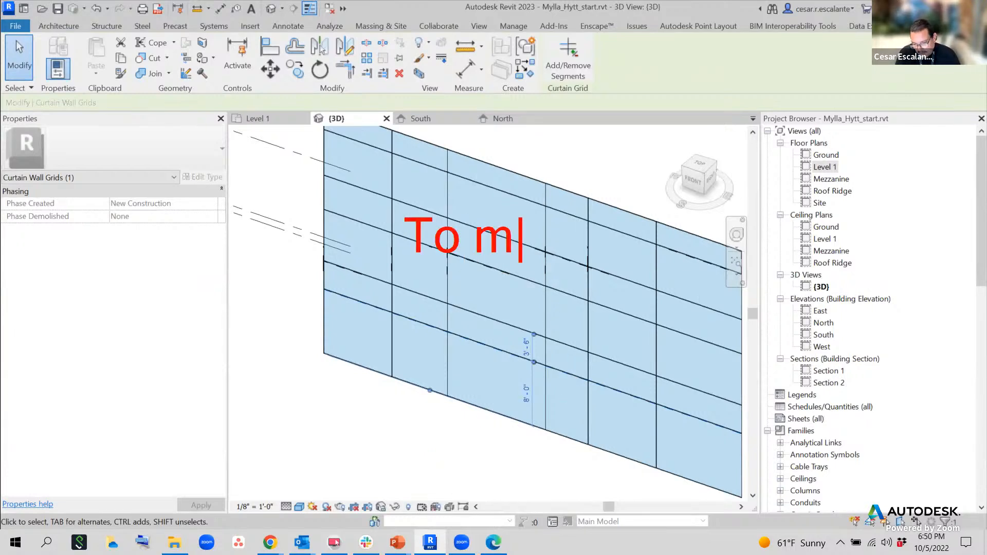
pyautogui.write('ove an object')
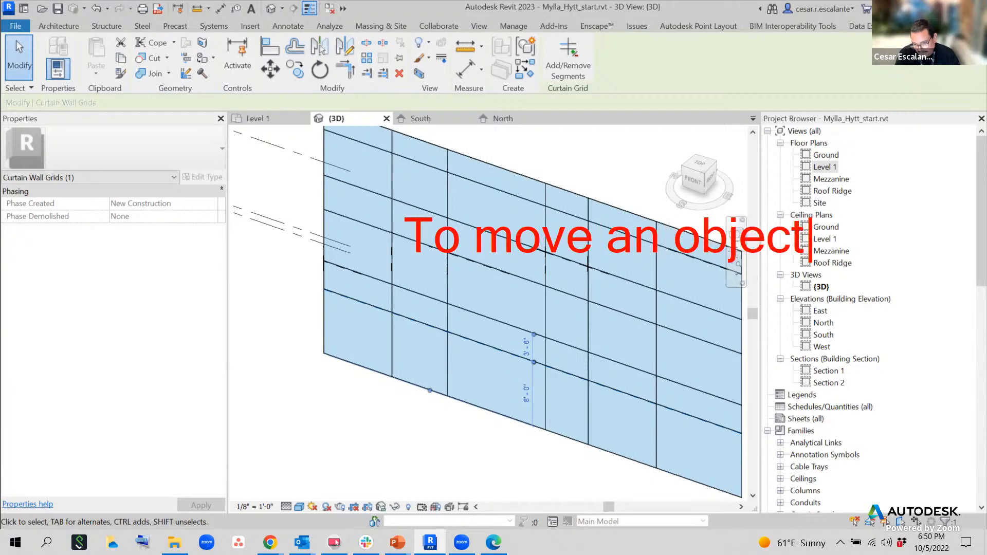
pyautogui.press('Return')
pyautogui.write('selec')
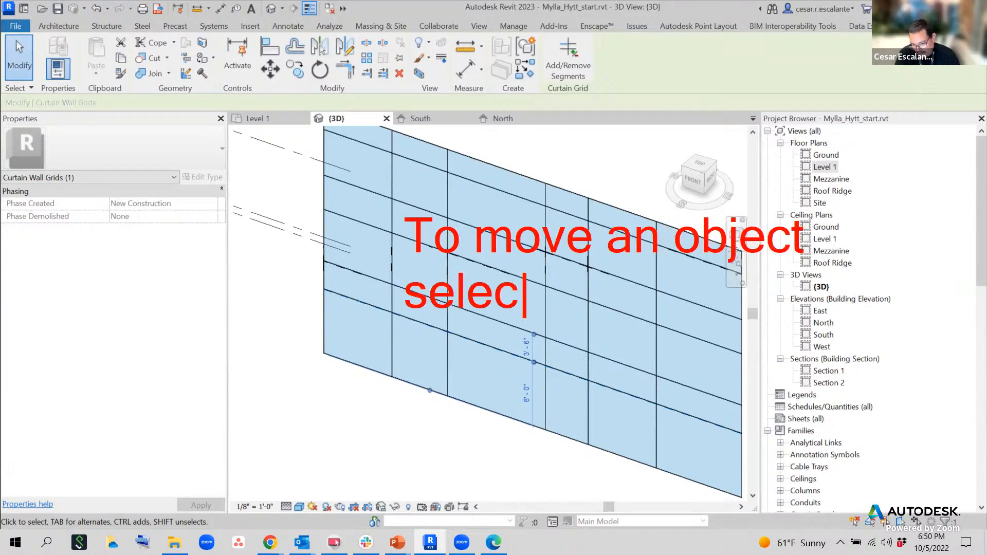
pyautogui.write('t the objet')
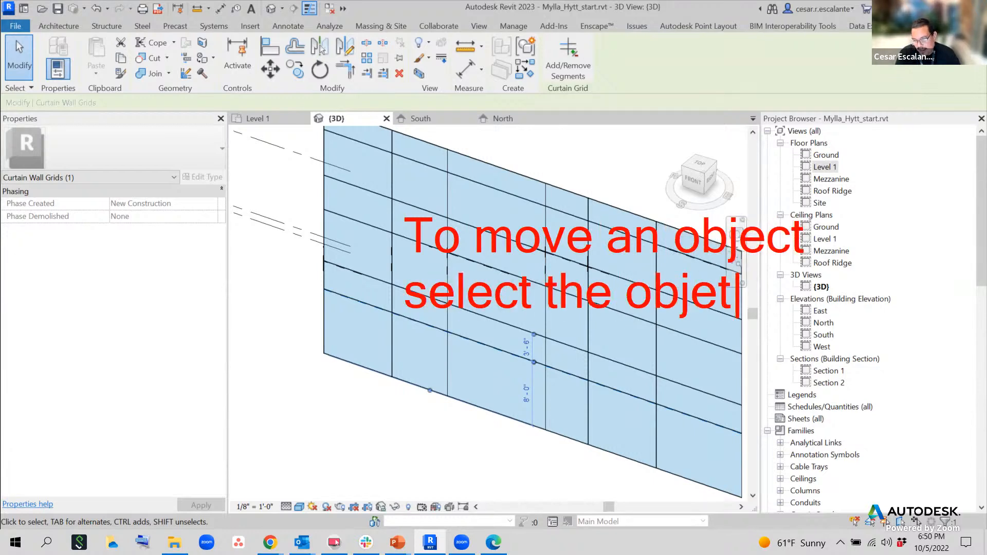
pyautogui.press('BackSpace')
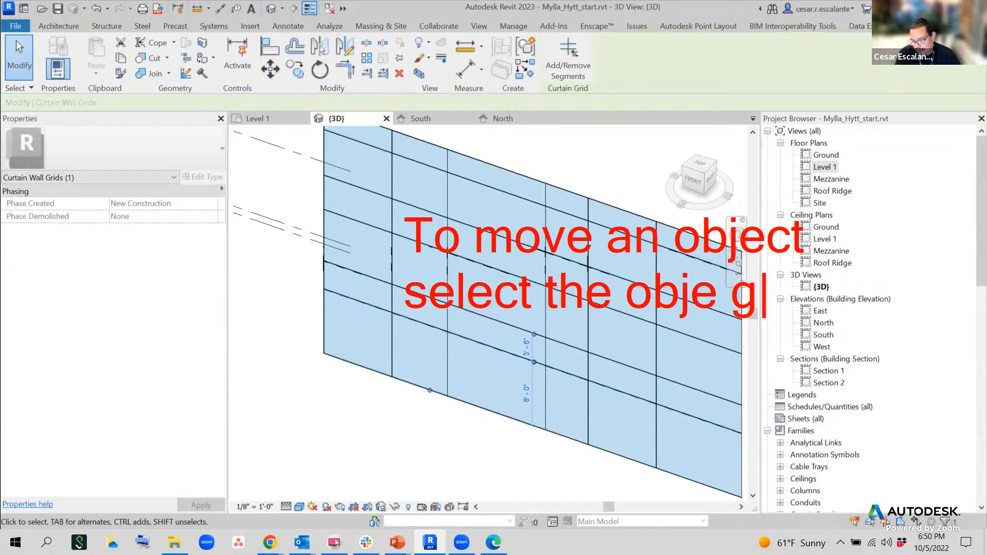
pyautogui.press('Escape')
pyautogui.press('Escape')
pyautogui.press('Escape')
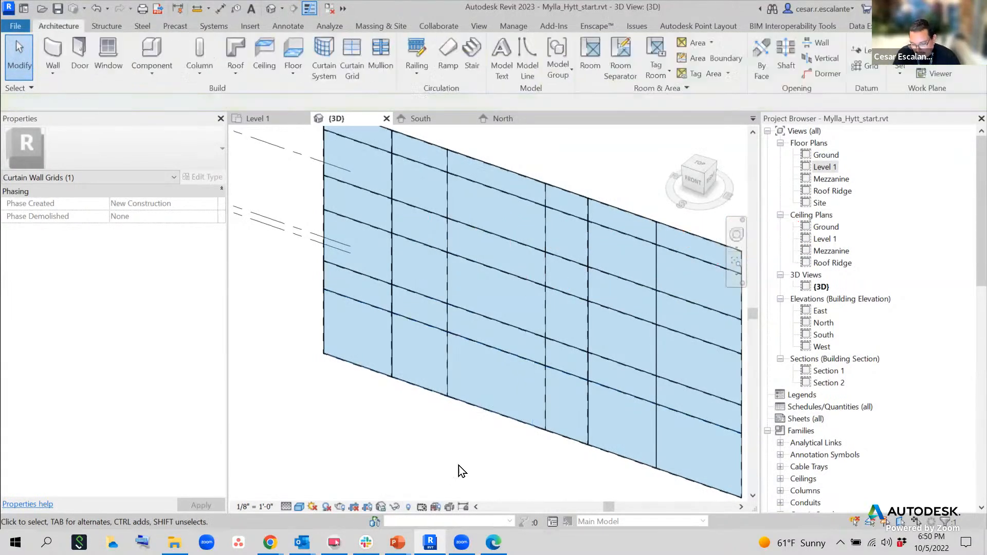
# Select the lowest horizontal grid line and examine which neighbouring lines its two spacing dimensions refer to.
pyautogui.click(523, 358)
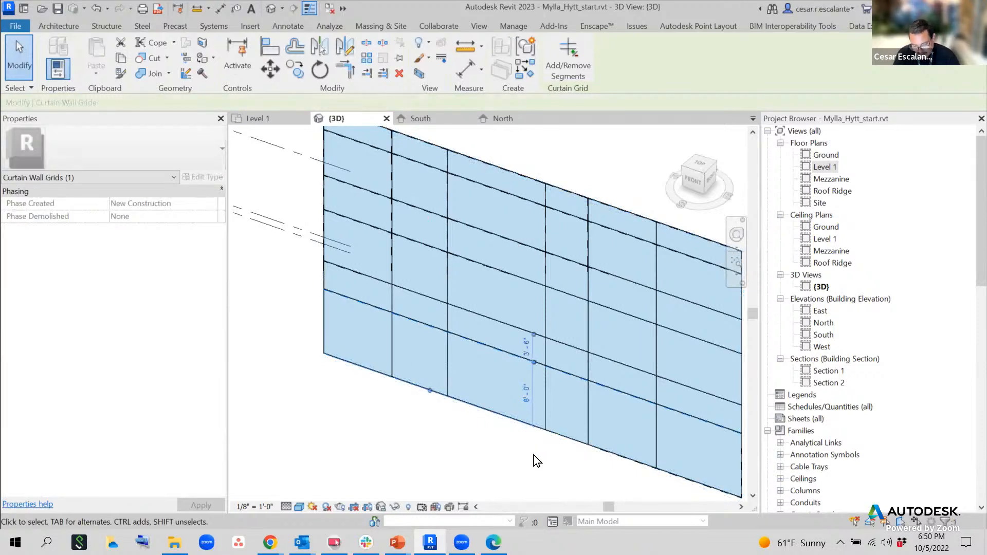
pyautogui.hotkey('ctrl', '2')
pyautogui.moveTo(533, 322)
pyautogui.mouseDown()
pyautogui.moveTo(536, 346)
pyautogui.moveTo(538, 322)
pyautogui.mouseUp()
pyautogui.moveTo(600, 321); pyautogui.dragTo(578, 336)
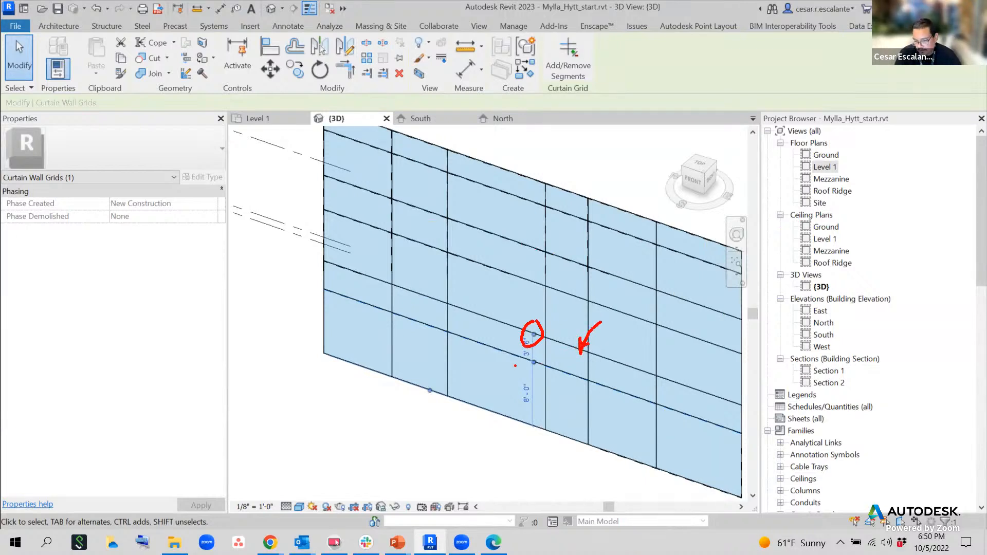
pyautogui.moveTo(381, 367)
pyautogui.mouseDown()
pyautogui.moveTo(431, 324)
pyautogui.moveTo(433, 340)
pyautogui.mouseUp()
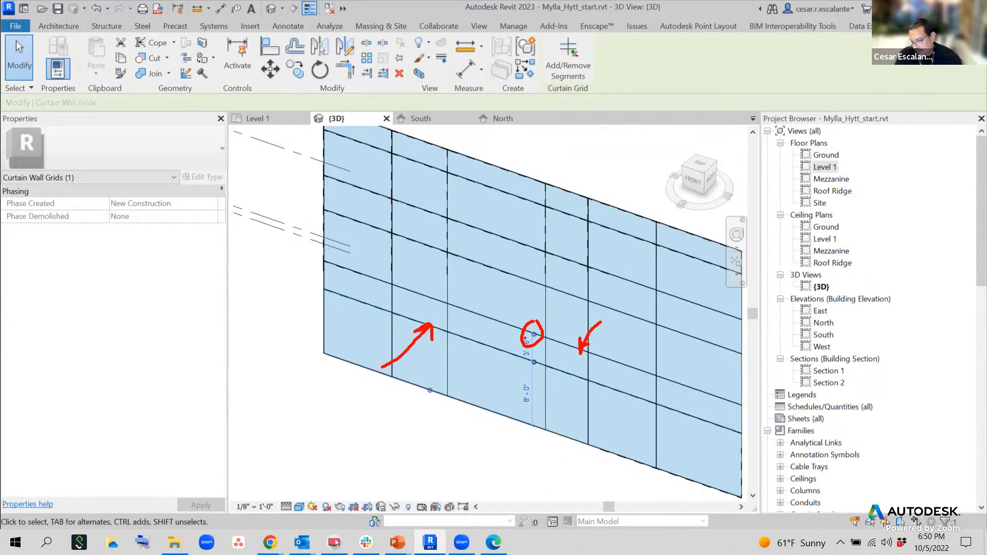
pyautogui.press('Escape')
pyautogui.press('Escape')
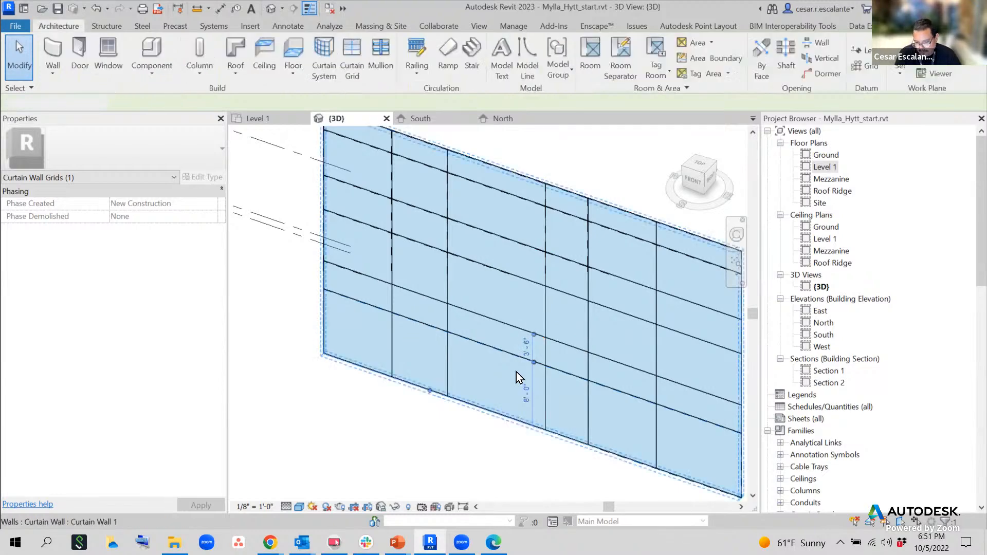
# Move the lowest horizontal grid line by setting its distance to the grid line above to 6'.
pyautogui.click(514, 353)
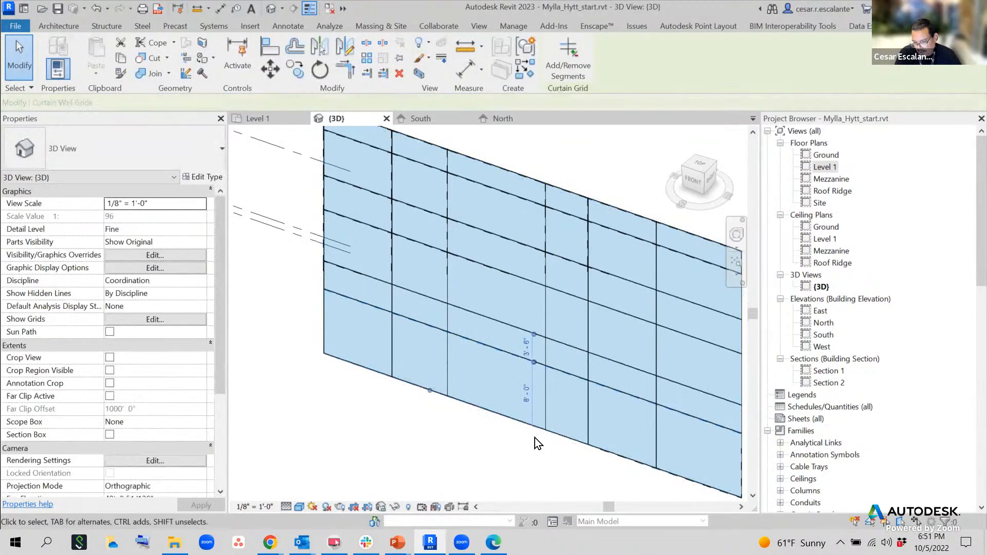
pyautogui.click(527, 348)
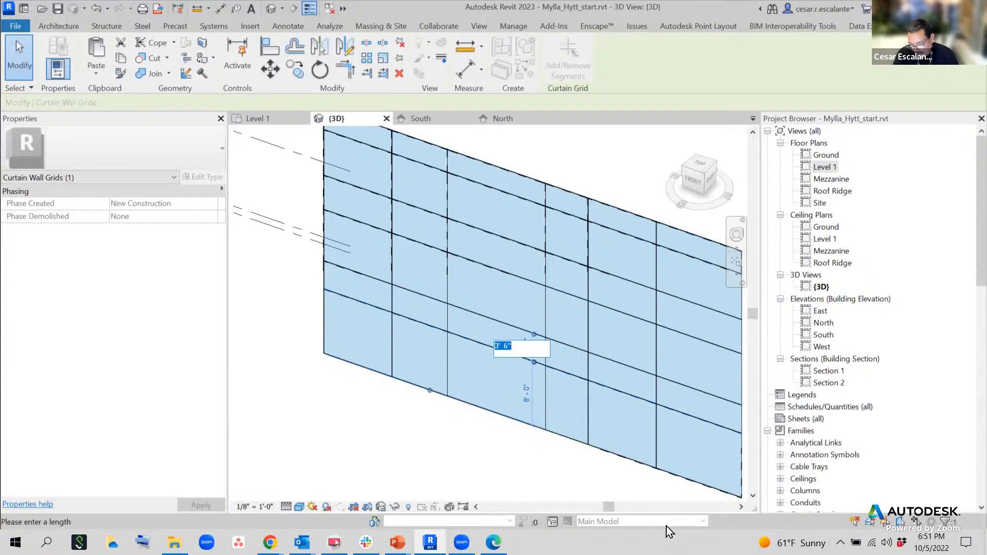
pyautogui.write('6')
pyautogui.press('Return')
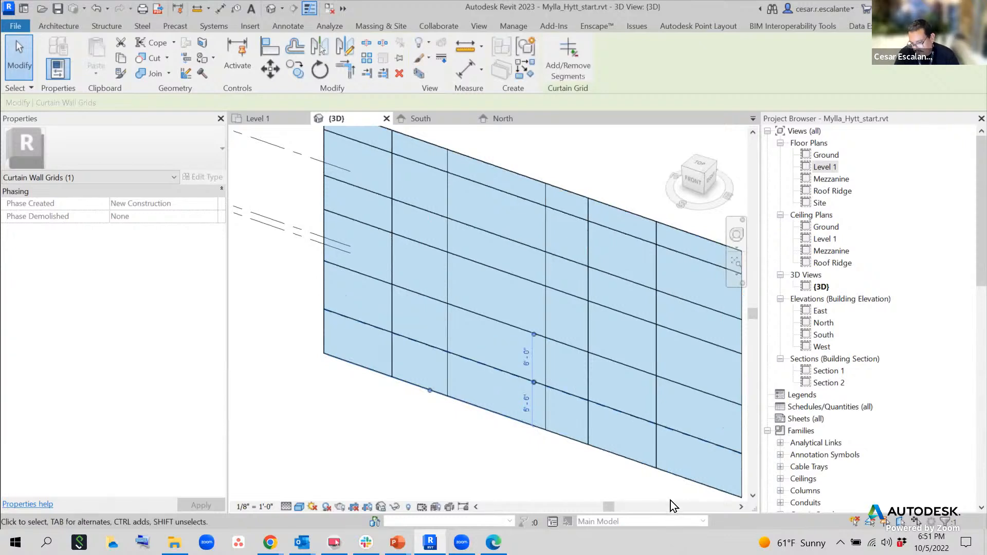
# Set the lowest horizontal grid line's distance to the grid line above to 3'.
pyautogui.click(526, 356)
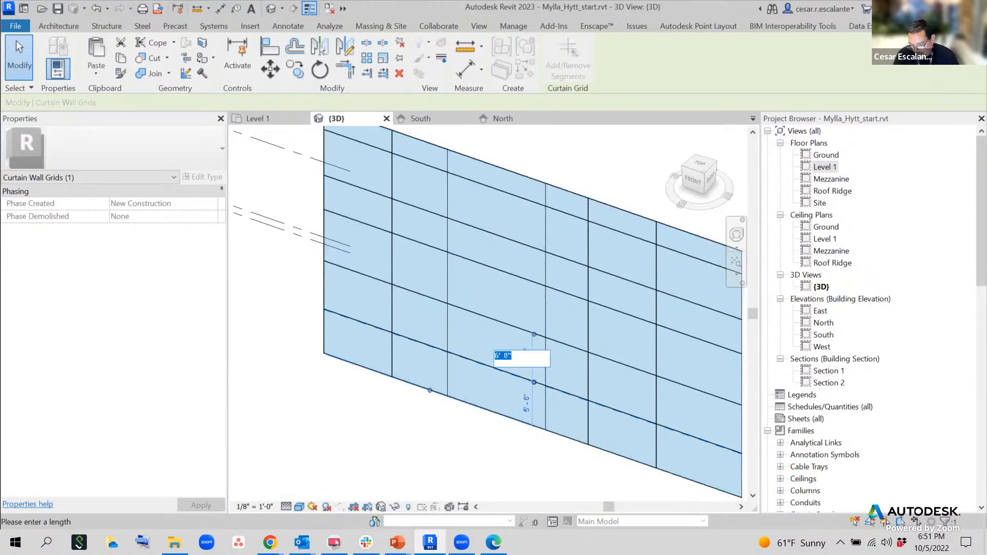
pyautogui.write('4')
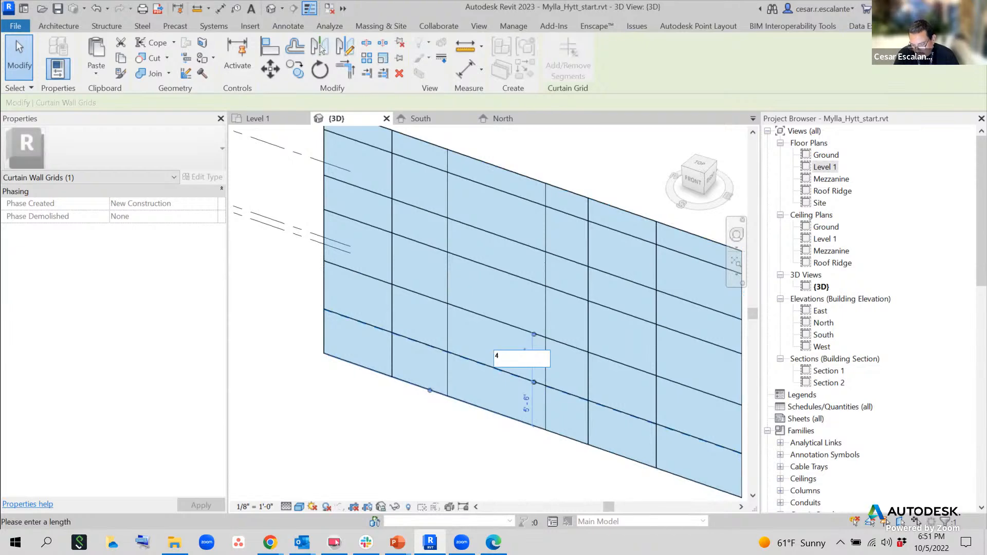
pyautogui.press('Return')
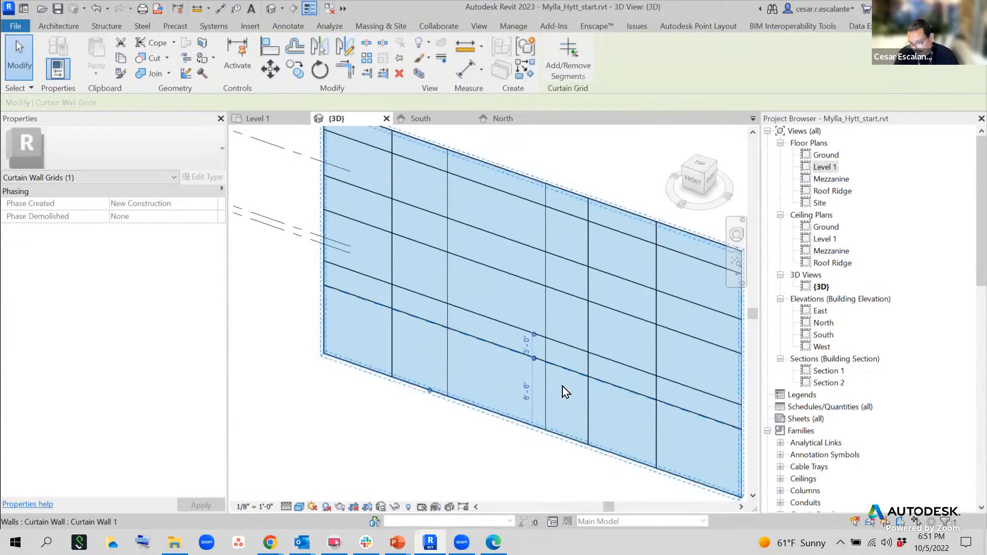
pyautogui.press('Escape')
# Set the second horizontal grid line's distance from the lowest grid line to 3' 6".
pyautogui.click(538, 334)
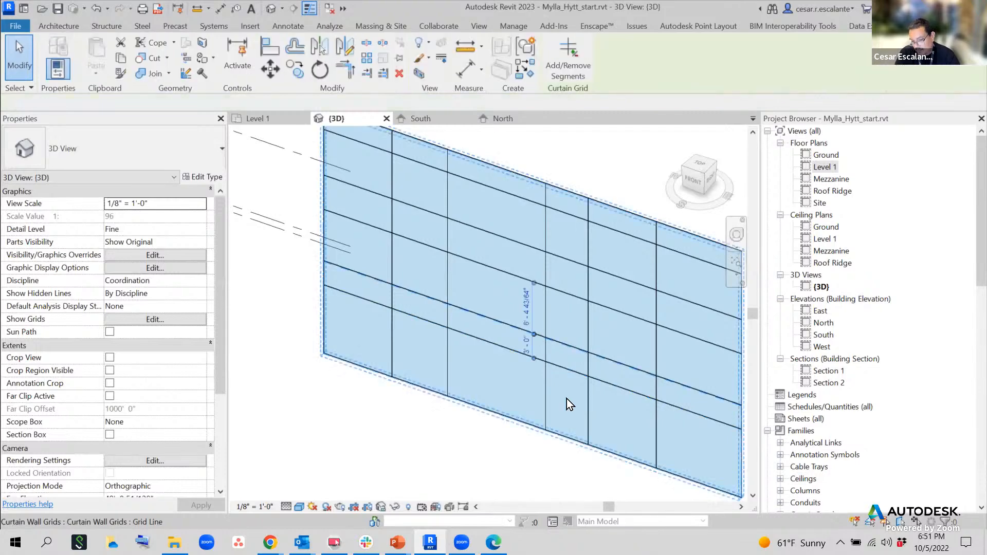
pyautogui.click(528, 347)
pyautogui.write('3 6')
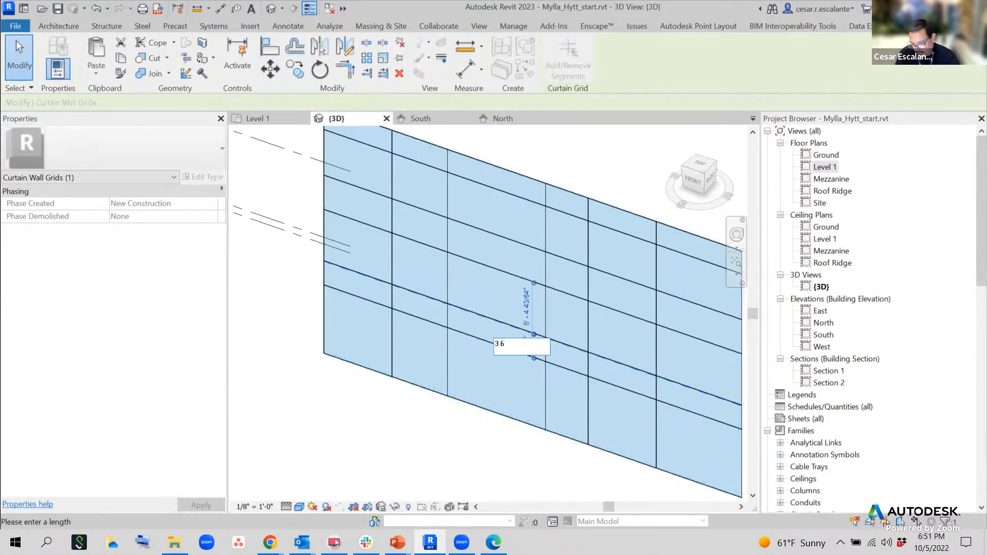
pyautogui.press('Return')
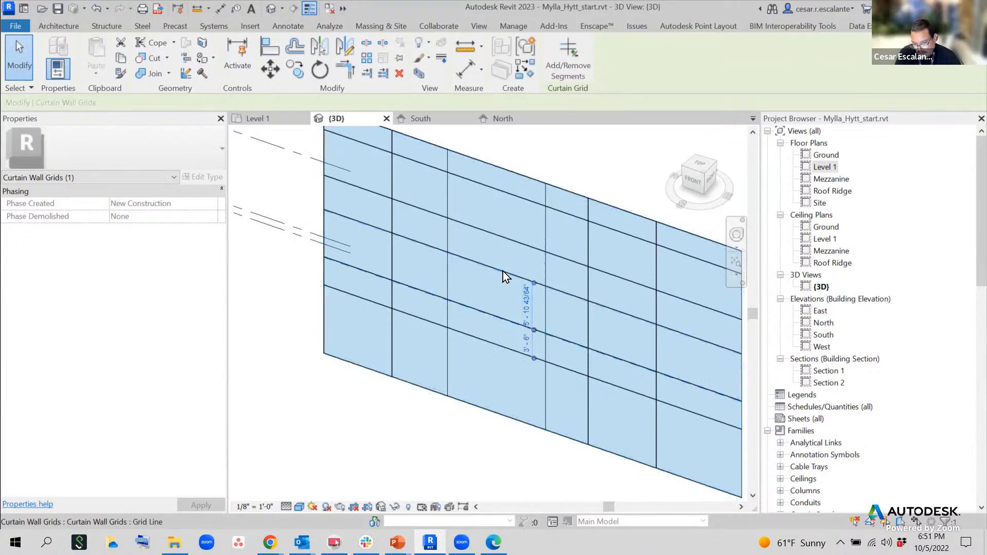
# Set the third horizontal grid line's distance from the second grid line to 6'.
pyautogui.click(502, 271)
pyautogui.click(529, 318)
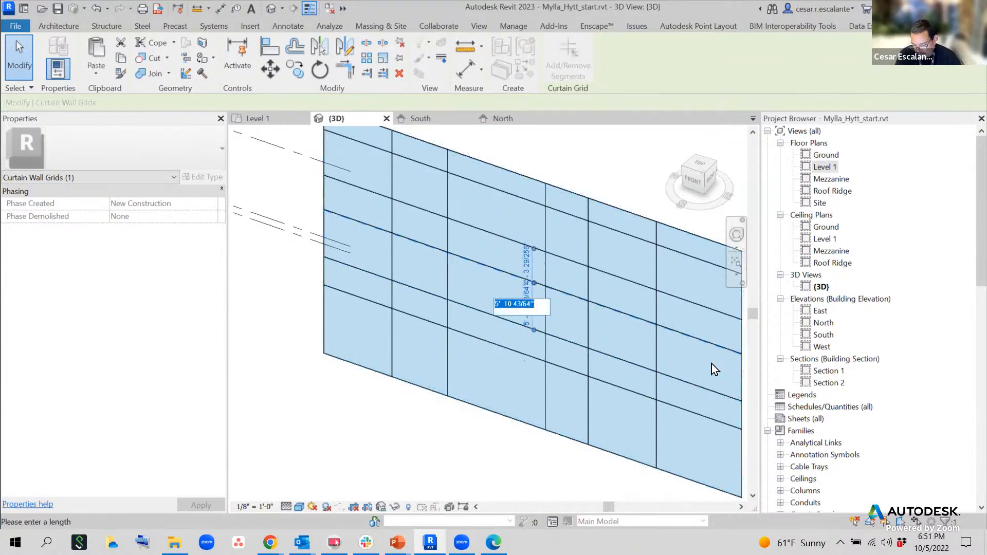
pyautogui.write('6')
pyautogui.press('Return')
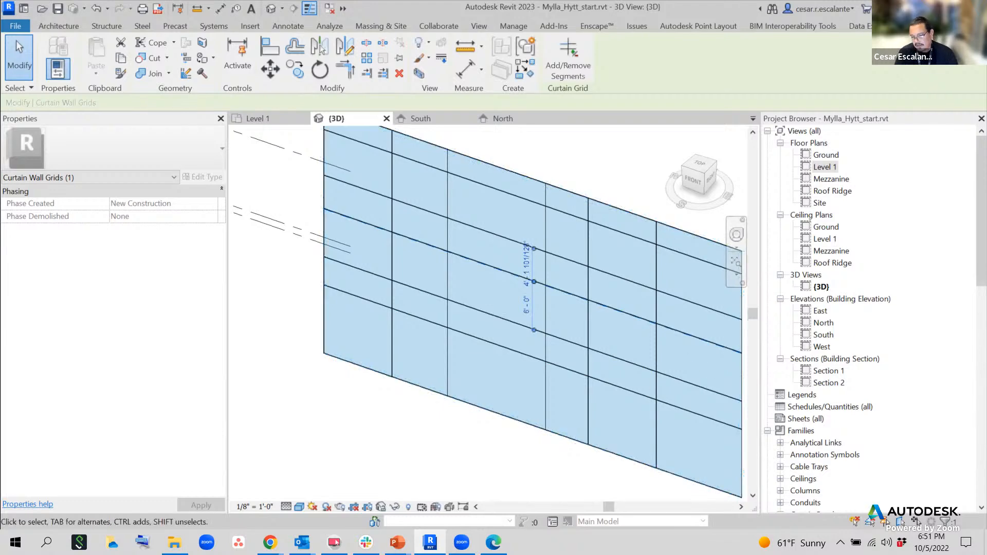
pyautogui.click(412, 461)
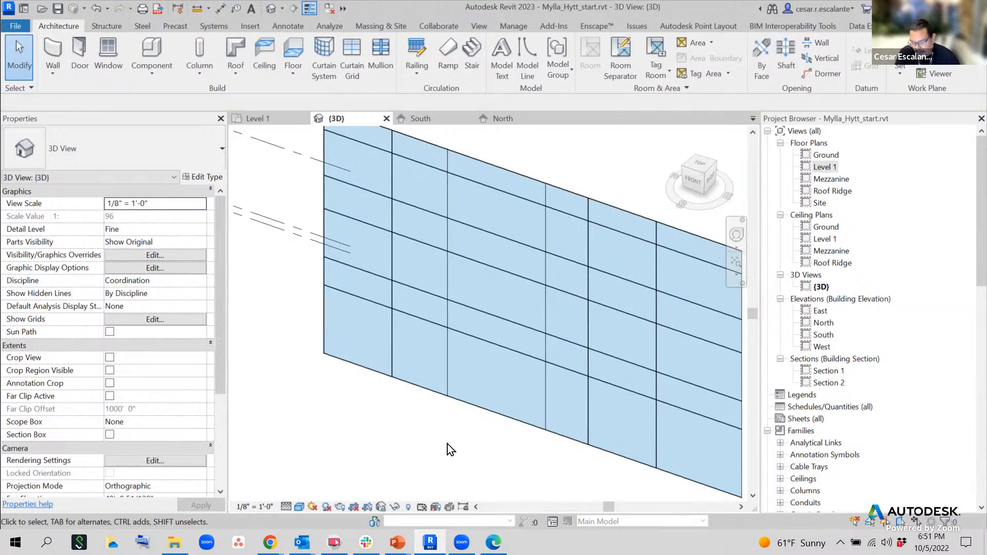
# Select the middle vertical grid line and the whole curtain wall in turn to examine the grid spacing and wall properties.
pyautogui.moveTo(452, 458); pyautogui.dragTo(350, 452, button='middle')
pyautogui.scroll(-1, 435, 411)
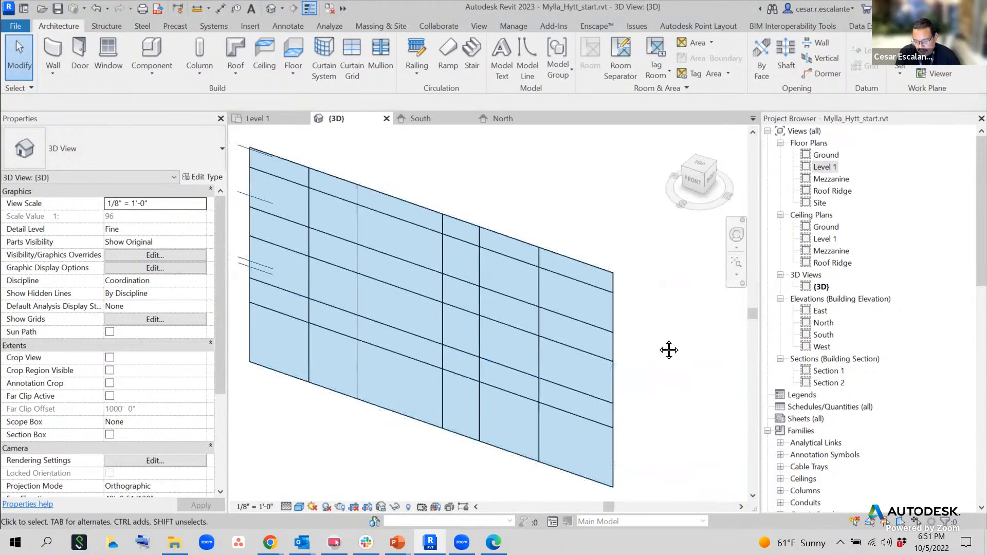
pyautogui.scroll(-3, 675, 341)
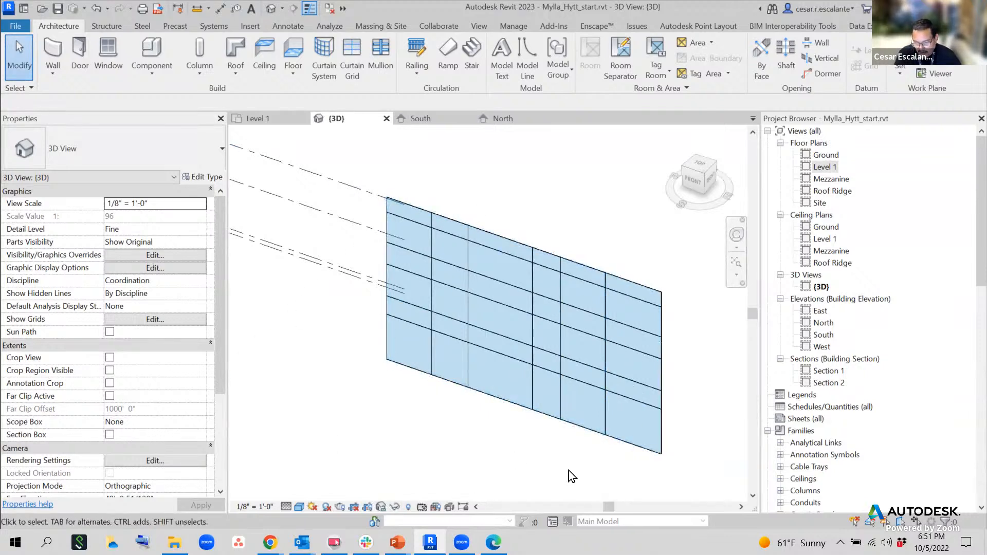
pyautogui.click(530, 334)
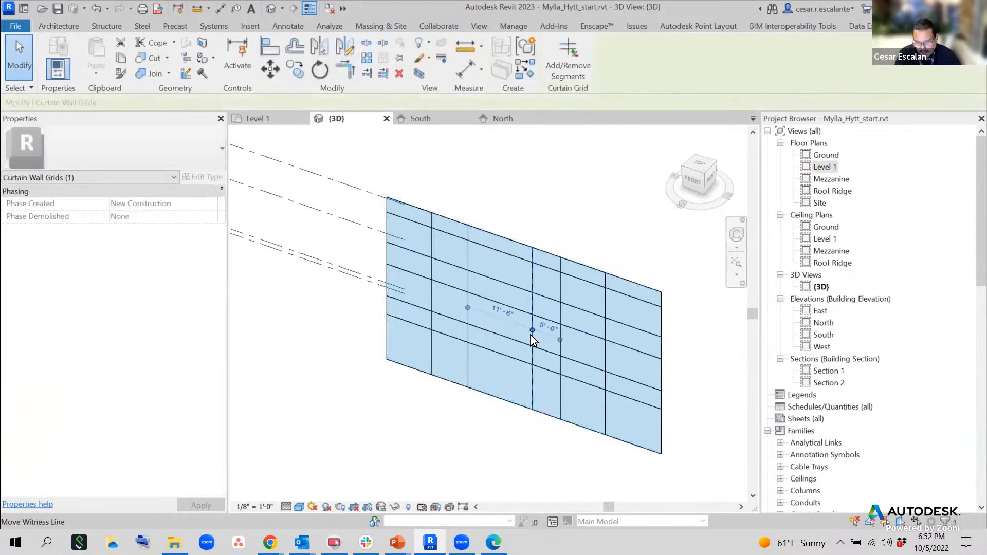
pyautogui.click(361, 424)
pyautogui.click(487, 230)
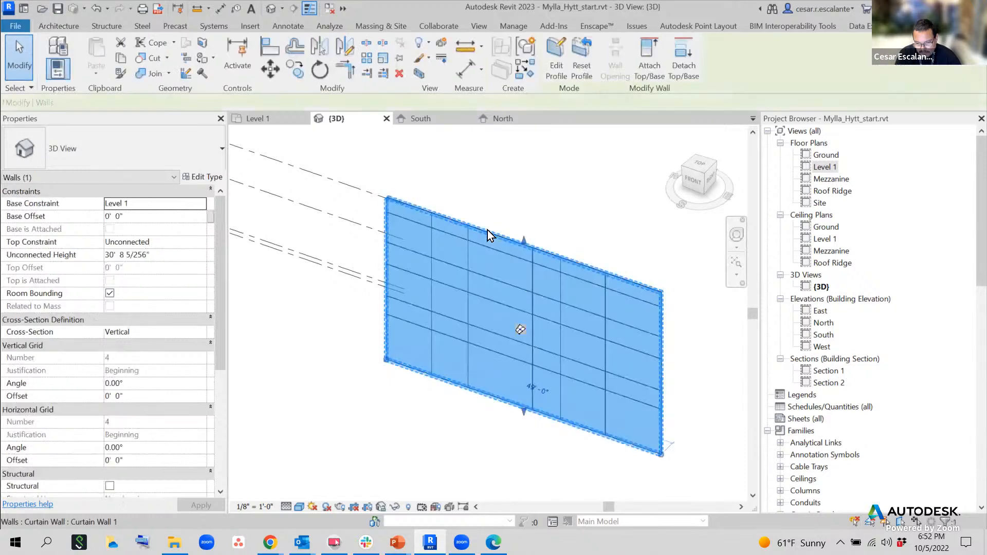
pyautogui.click(425, 404)
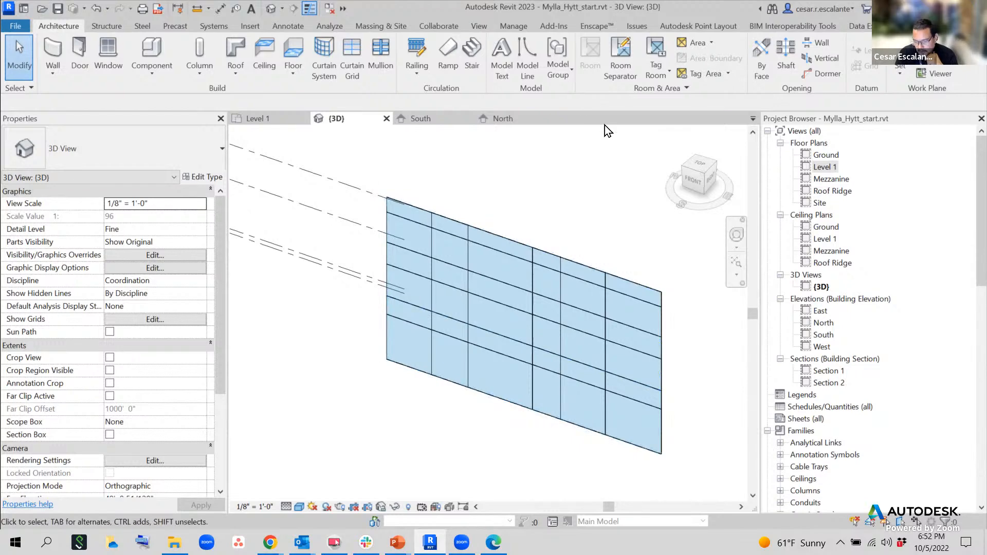
pyautogui.click(479, 229)
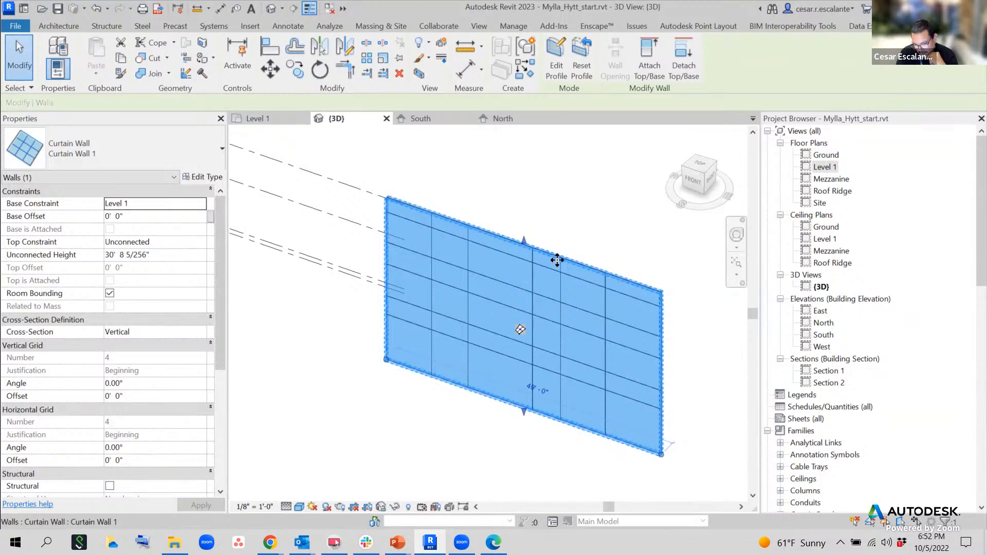
pyautogui.click(621, 193)
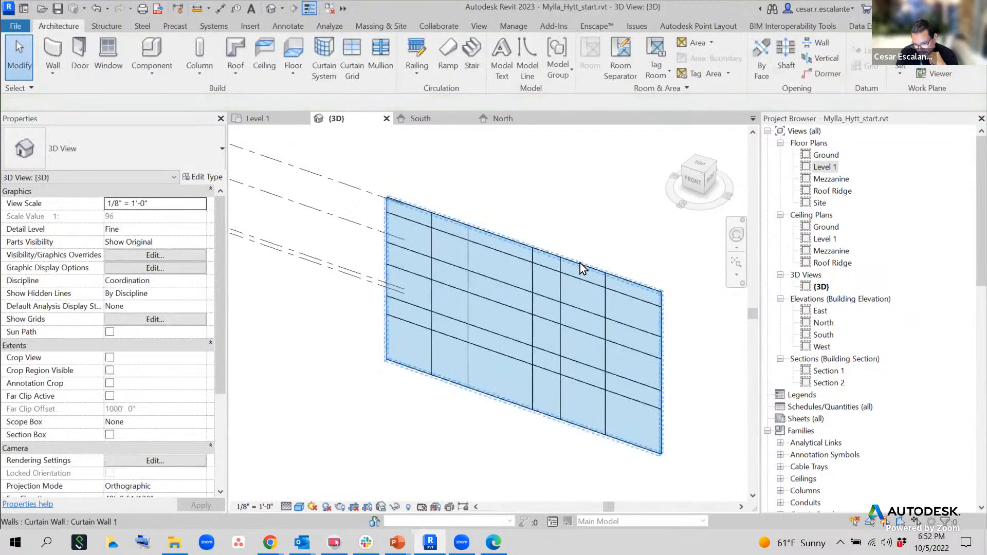
# Set the curtain wall's vertical grid angle to 30° and apply it.
pyautogui.click(580, 263)
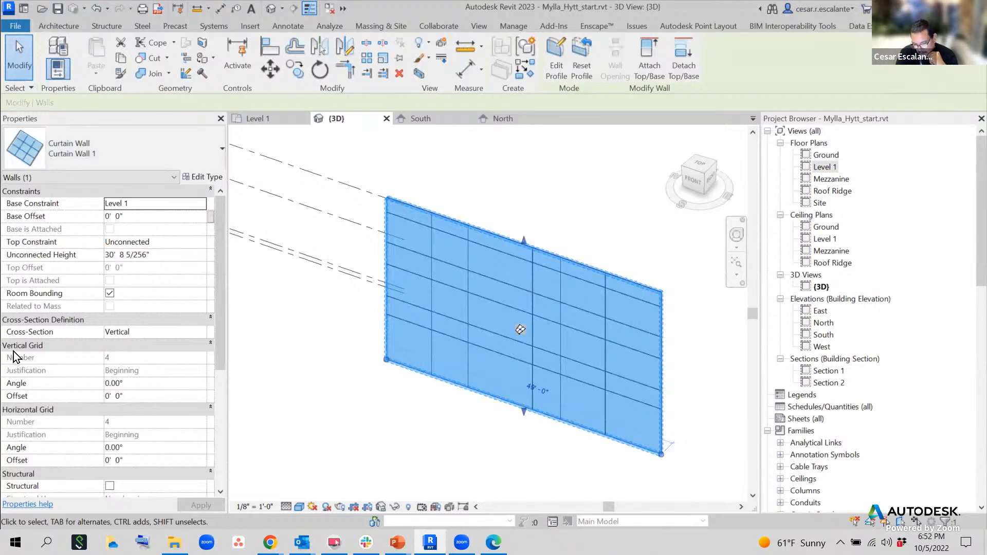
pyautogui.click(142, 383)
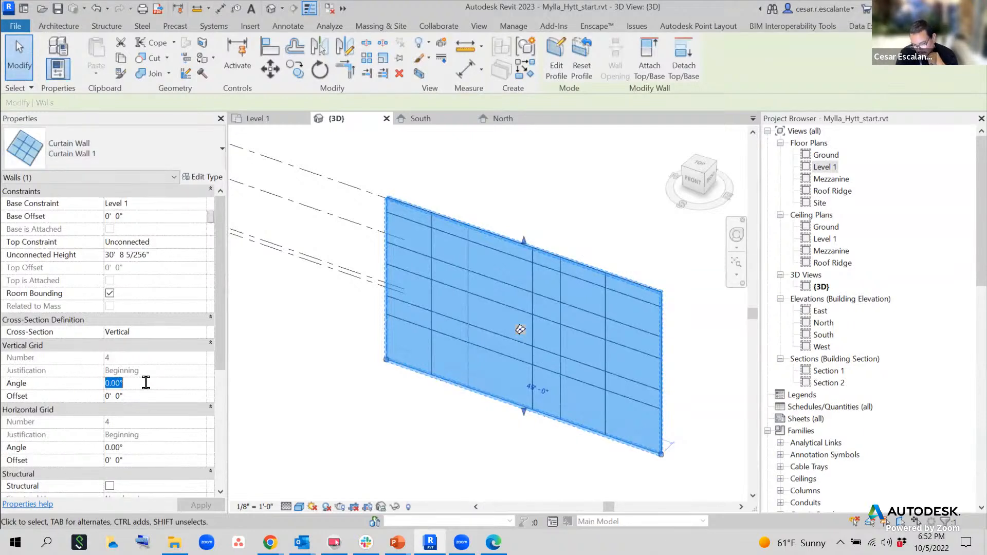
pyautogui.write('30')
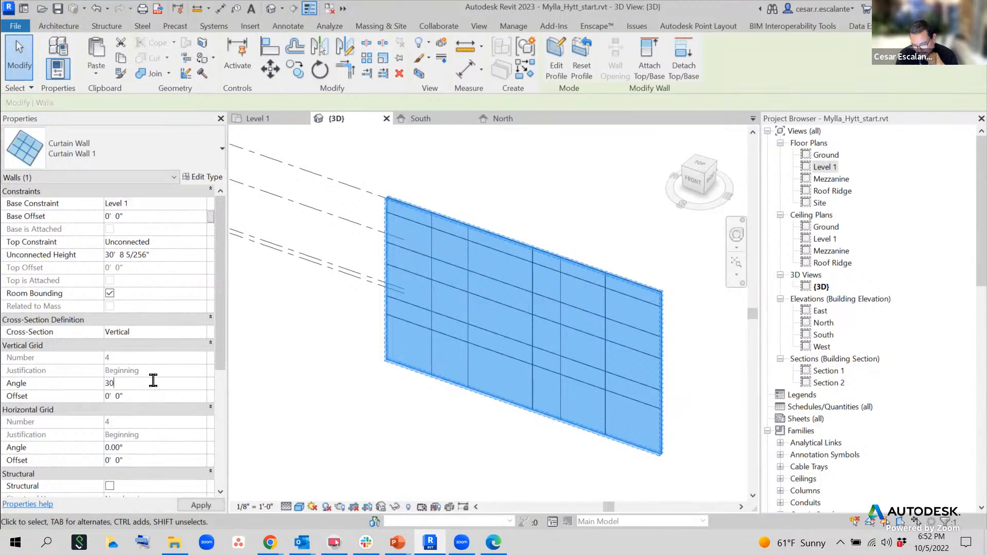
pyautogui.press('Return')
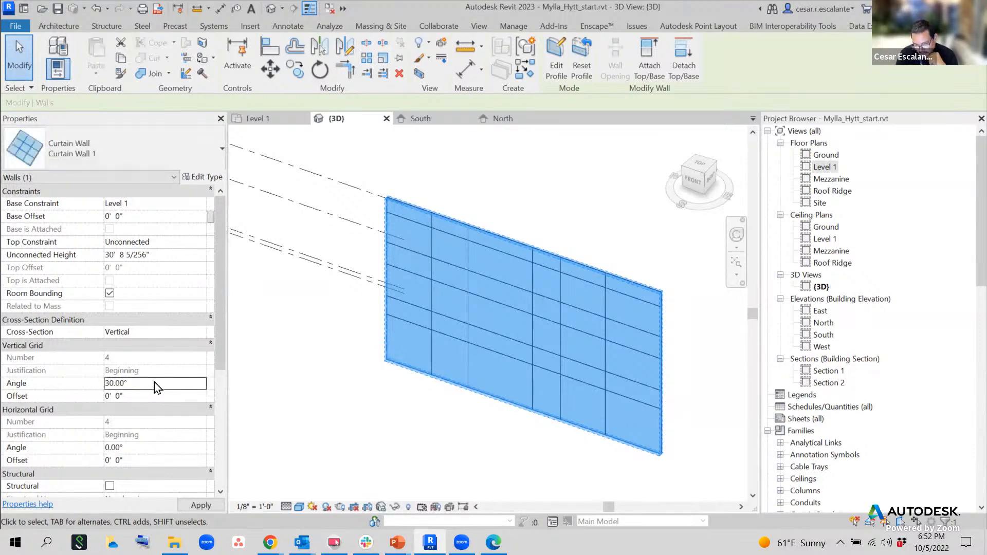
pyautogui.click(205, 510)
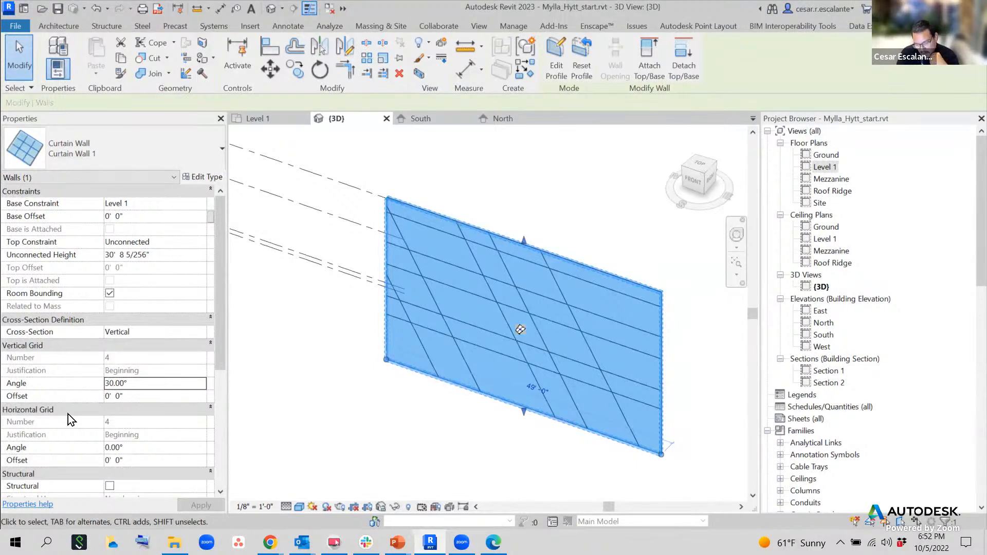
# Set the curtain wall's horizontal grid angle to 30°, apply it and deselect the wall.
pyautogui.click(149, 447)
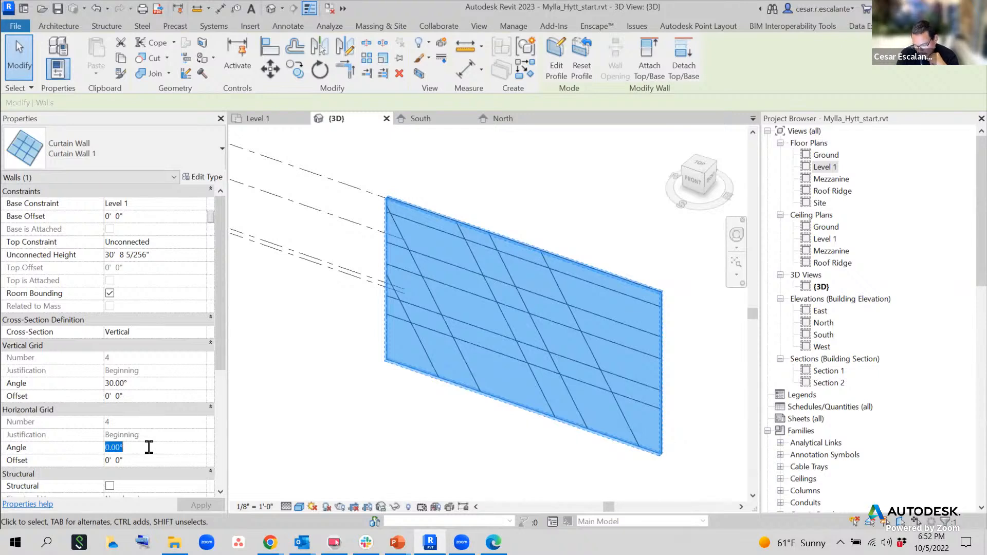
pyautogui.write('30')
pyautogui.press('Return')
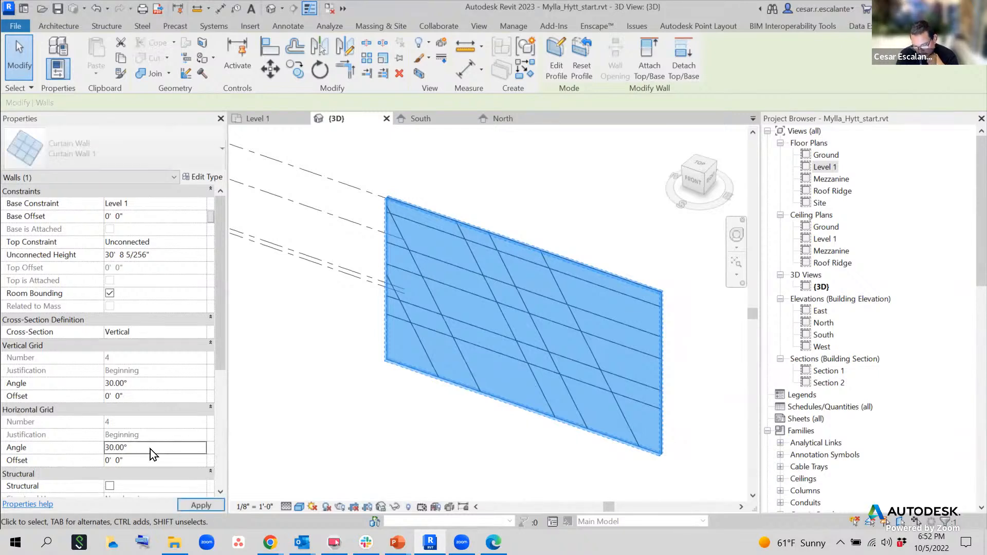
pyautogui.click(201, 505)
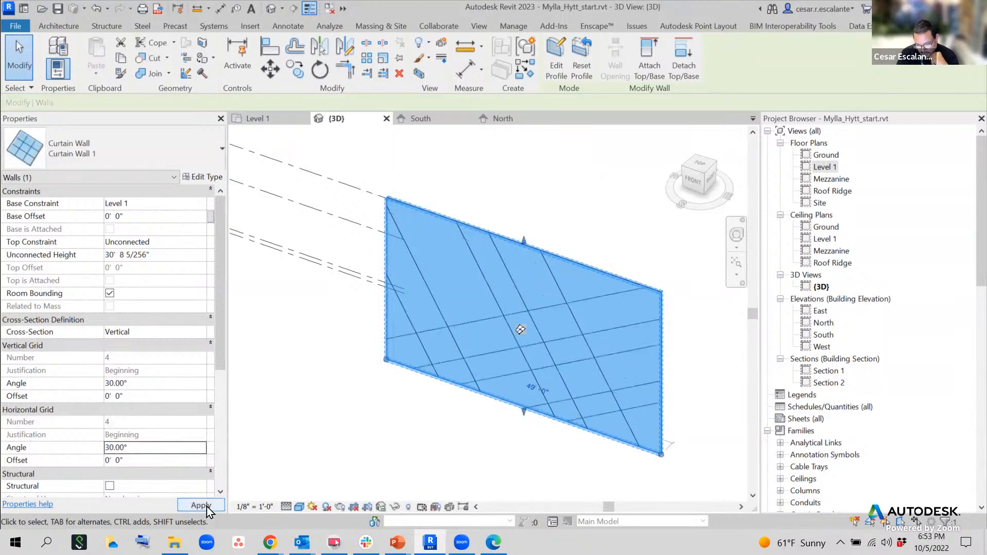
pyautogui.click(435, 458)
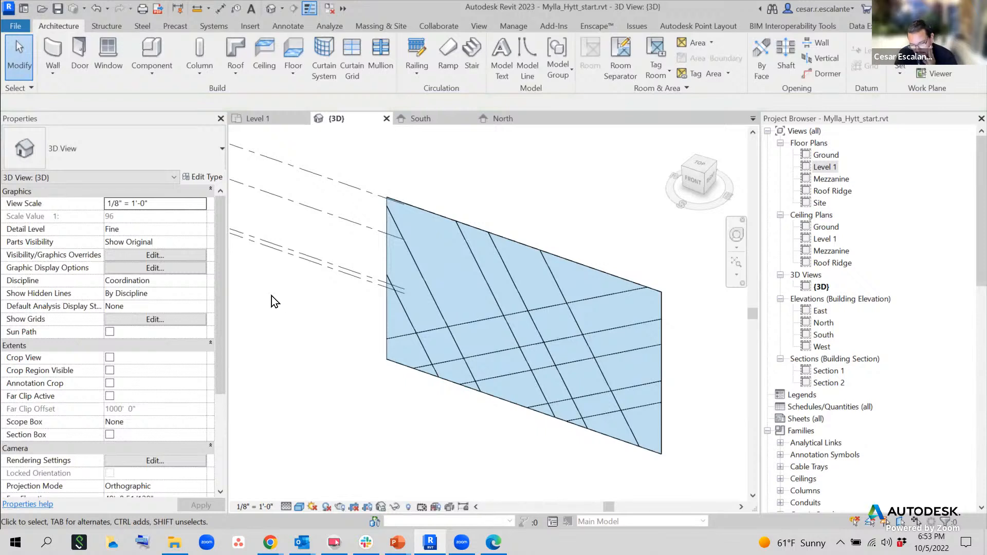
# Undo both grid angle changes on the curtain wall and check the spacing of the second vertical grid line.
pyautogui.click(96, 12)
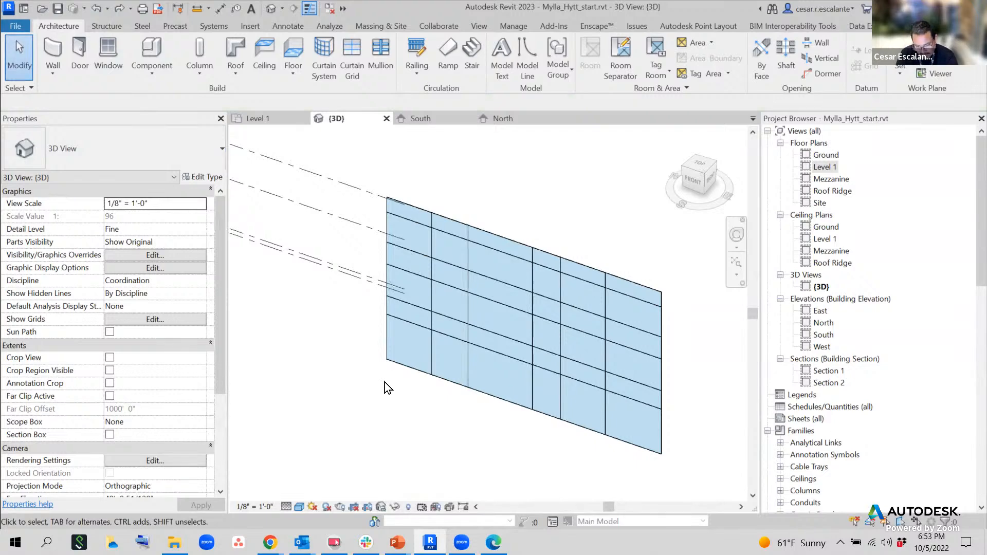
pyautogui.click(471, 363)
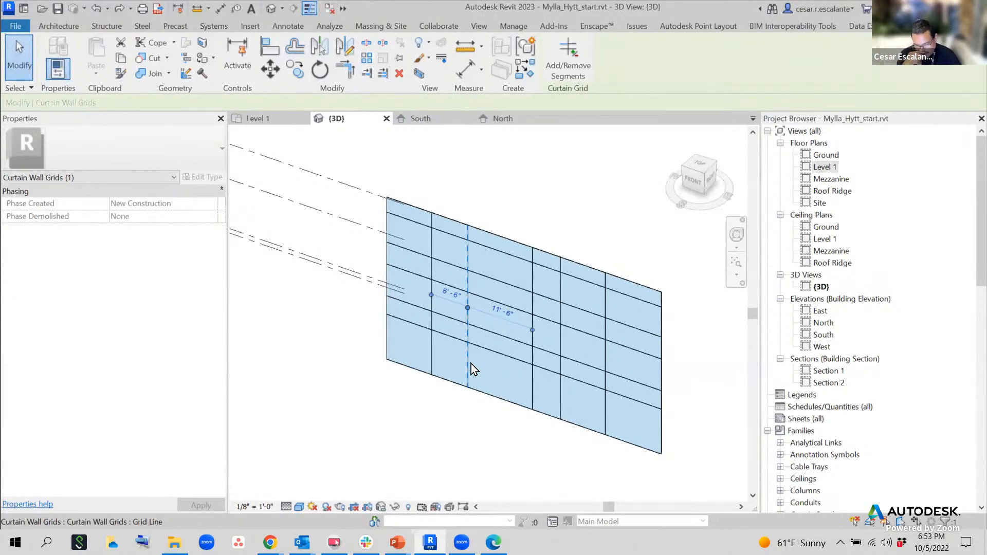
pyautogui.click(425, 422)
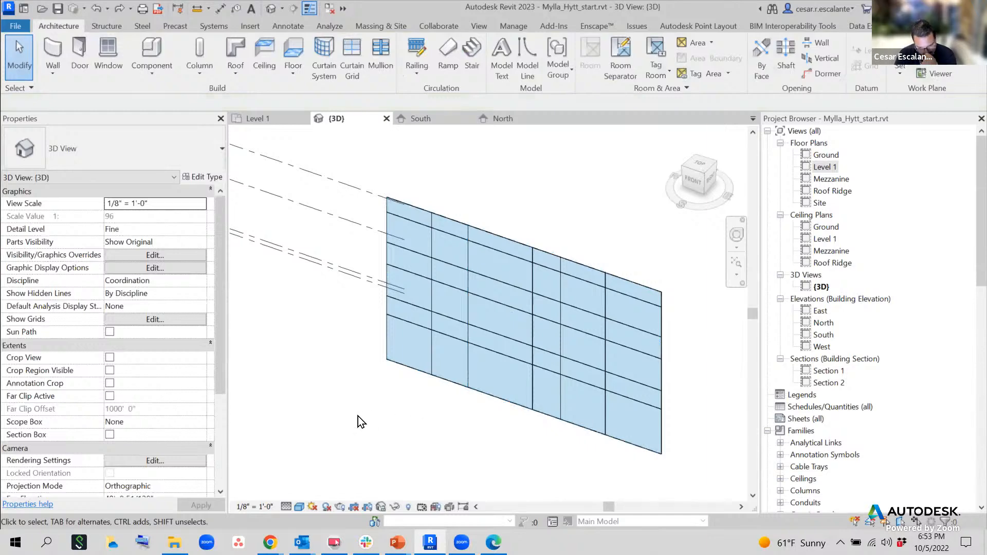
# Check the first vertical grid line's spacing and, with the Mullion command, examine the circular, corner, rectangular and trapezoid mullion types.
pyautogui.click(434, 349)
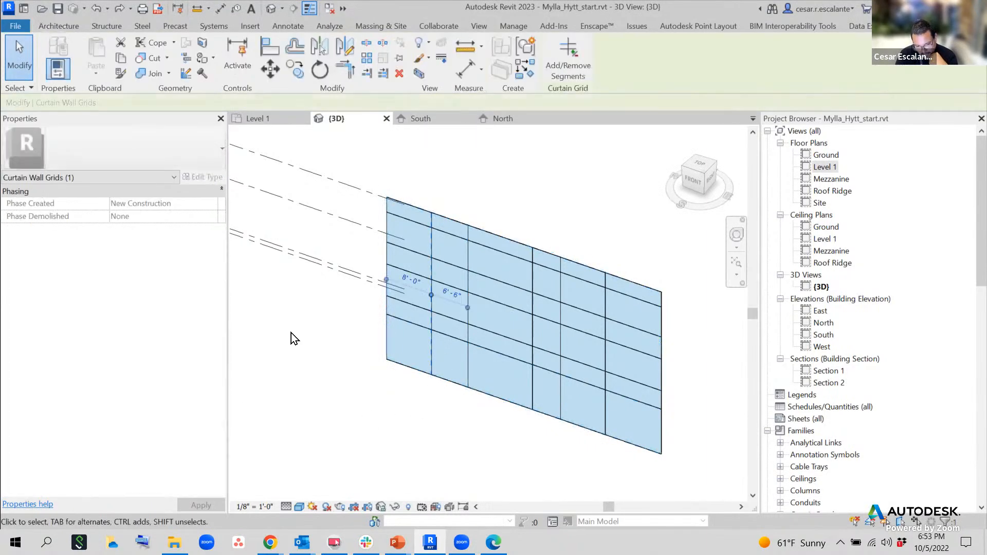
pyautogui.click(391, 397)
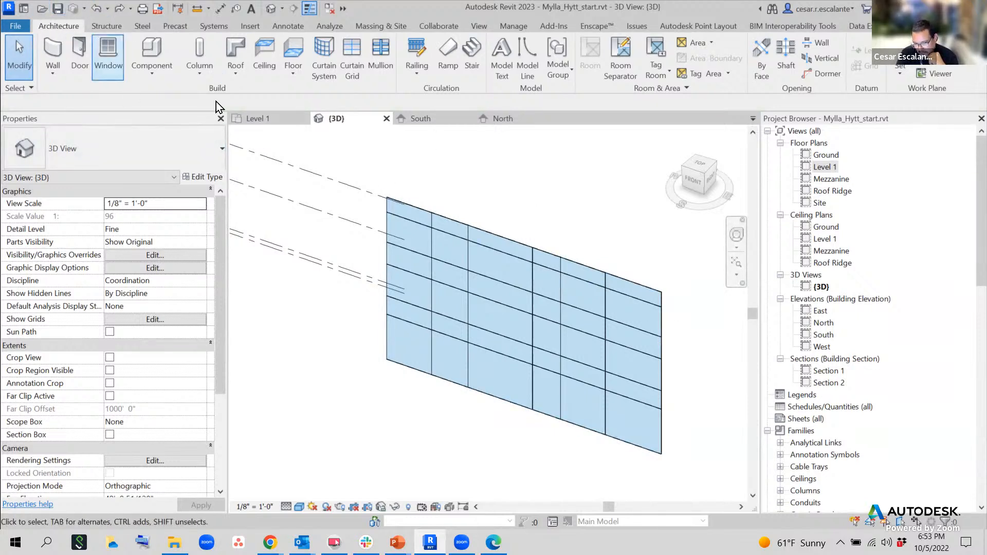
pyautogui.click(378, 61)
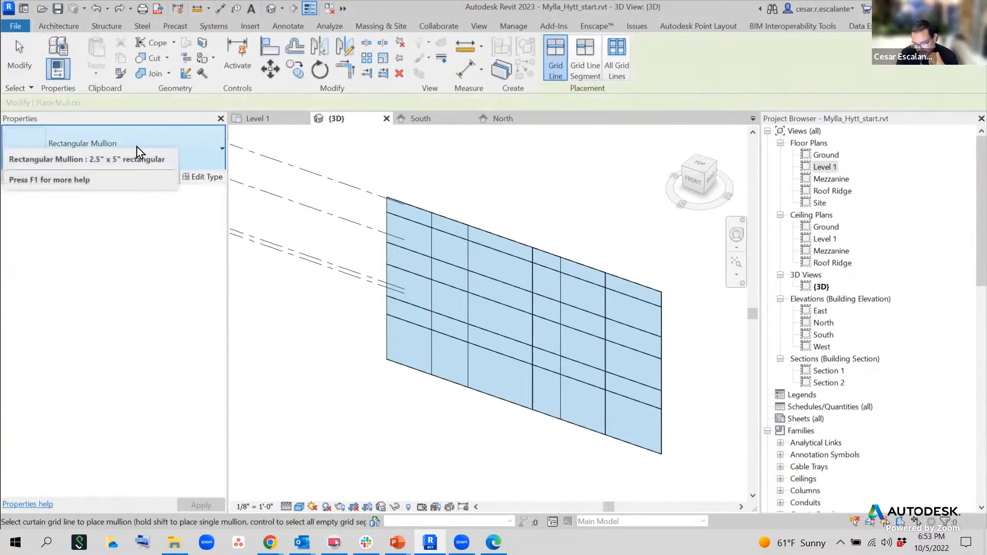
pyautogui.click(172, 144)
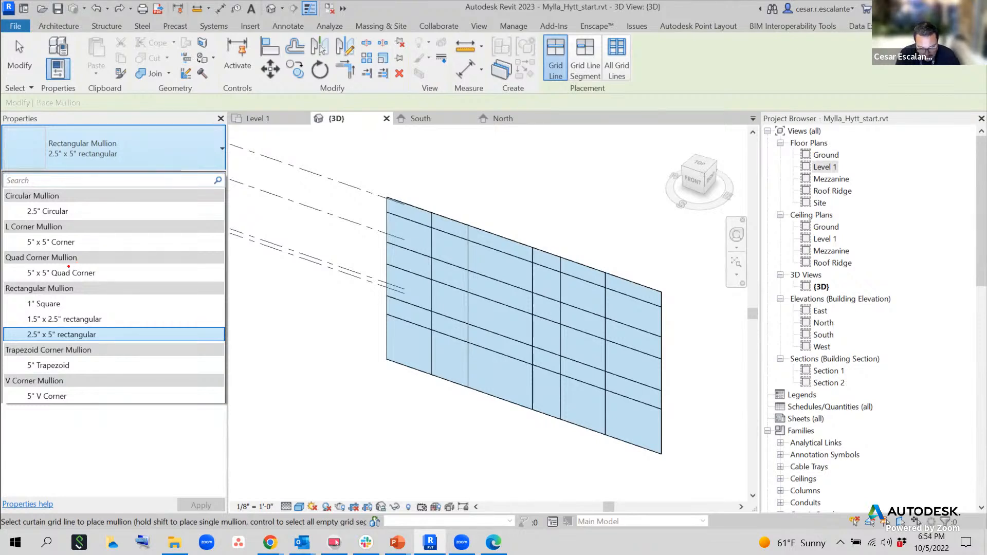
pyautogui.moveTo(67, 266); pyautogui.dragTo(104, 281)
pyautogui.moveTo(48, 235); pyautogui.dragTo(82, 250)
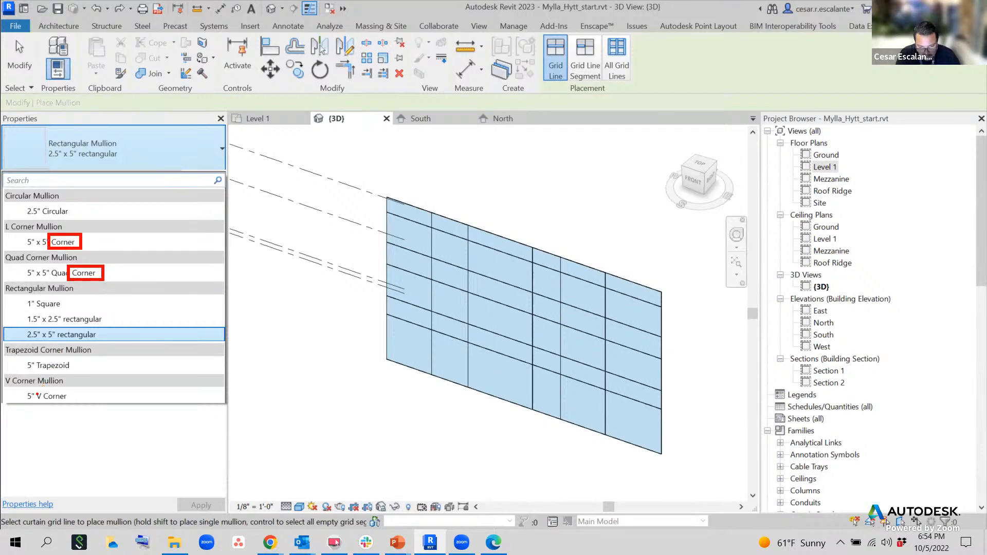
pyautogui.moveTo(40, 390); pyautogui.dragTo(73, 405)
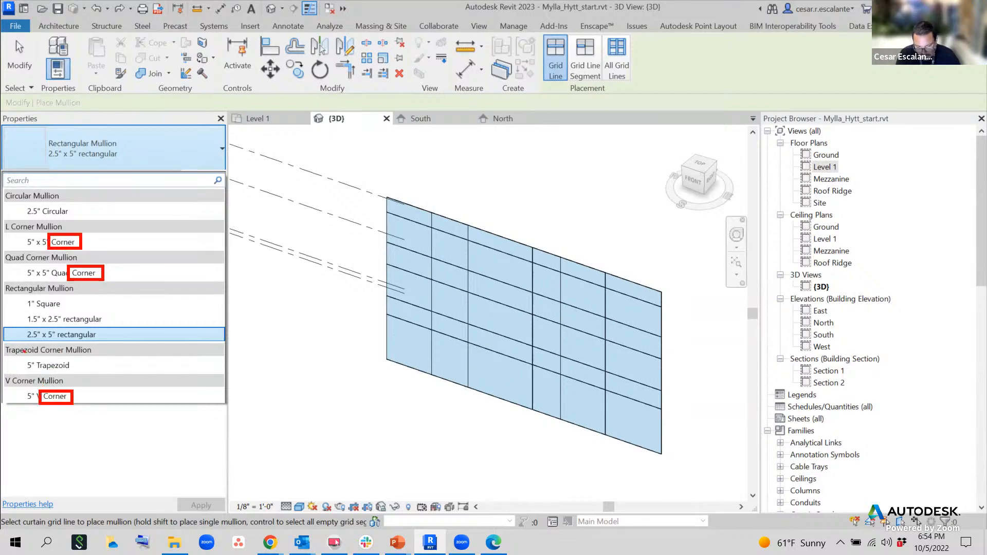
pyautogui.moveTo(23, 359)
pyautogui.mouseDown()
pyautogui.moveTo(79, 380)
pyautogui.moveTo(73, 373)
pyautogui.mouseUp()
pyautogui.moveTo(66, 362); pyautogui.dragTo(42, 384)
pyautogui.moveTo(36, 391)
pyautogui.mouseDown()
pyautogui.moveTo(60, 402)
pyautogui.moveTo(42, 402)
pyautogui.mouseUp()
pyautogui.moveTo(71, 267)
pyautogui.mouseDown()
pyautogui.moveTo(104, 282)
pyautogui.moveTo(69, 283)
pyautogui.mouseUp()
pyautogui.moveTo(52, 237)
pyautogui.mouseDown()
pyautogui.moveTo(78, 245)
pyautogui.moveTo(50, 246)
pyautogui.mouseUp()
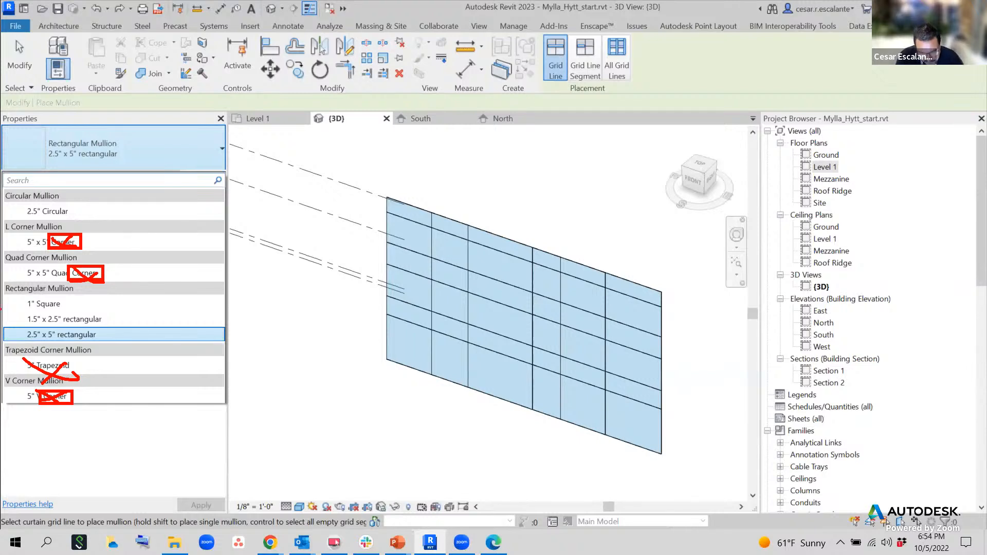
pyautogui.moveTo(23, 295)
pyautogui.mouseDown()
pyautogui.moveTo(20, 334)
pyautogui.moveTo(51, 350)
pyautogui.moveTo(97, 303)
pyautogui.moveTo(8, 304)
pyautogui.mouseUp()
pyautogui.moveTo(68, 201)
pyautogui.mouseDown()
pyautogui.moveTo(15, 213)
pyautogui.moveTo(77, 206)
pyautogui.moveTo(60, 194)
pyautogui.mouseUp()
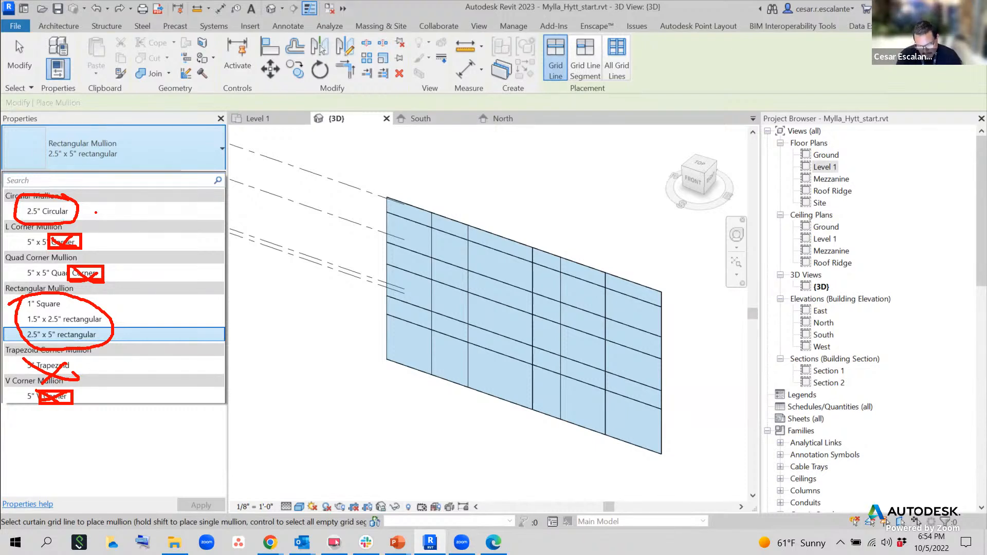
pyautogui.press('Escape')
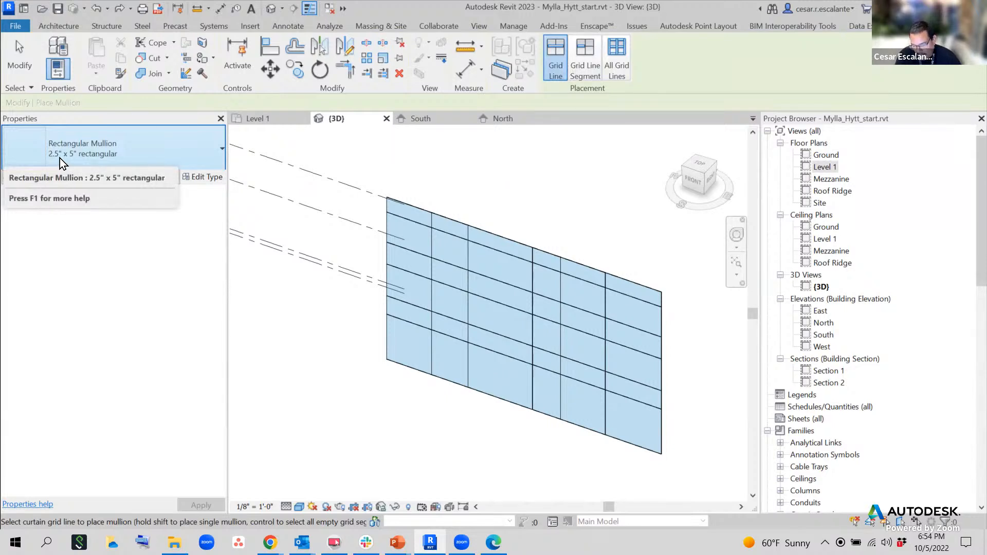
# Place 2.5" x 5" rectangular mullions along the curtain wall's first two vertical grid lines and leave the command.
pyautogui.click(433, 297)
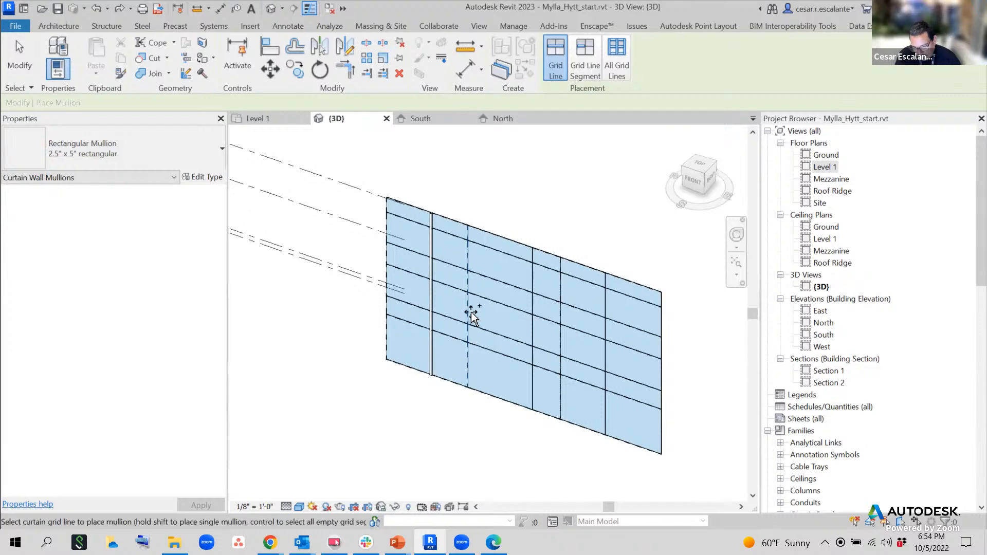
pyautogui.click(468, 312)
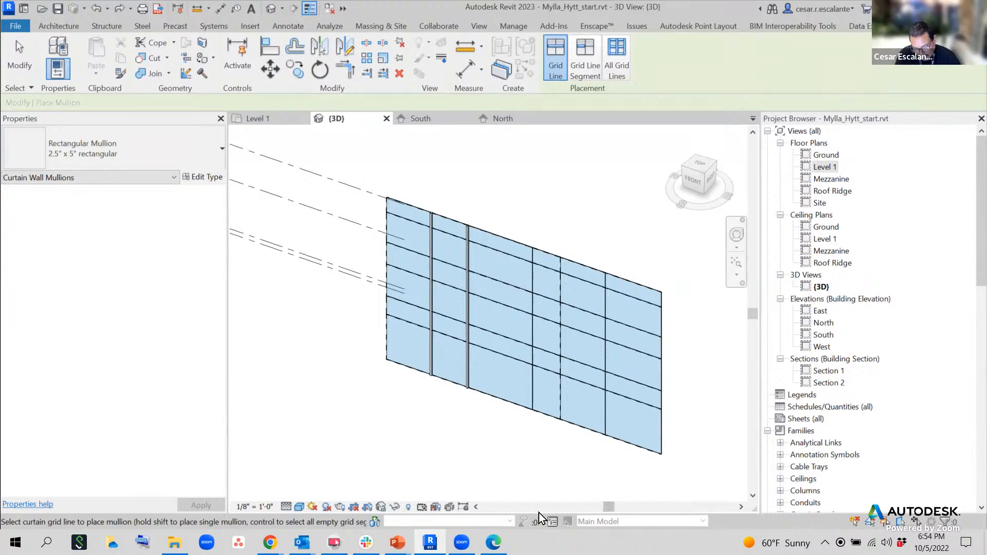
pyautogui.click(617, 62)
pyautogui.moveTo(537, 30); pyautogui.dragTo(645, 94)
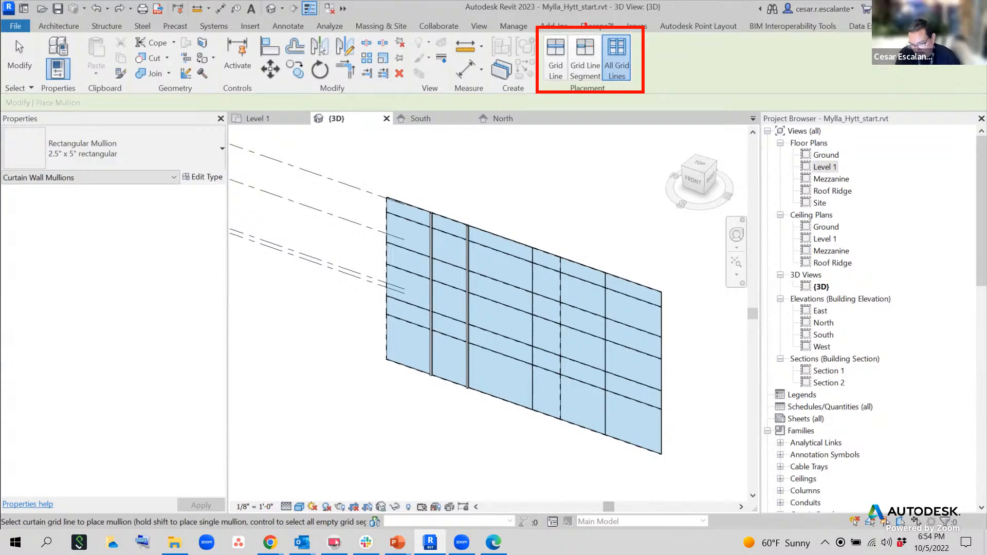
pyautogui.press('Escape')
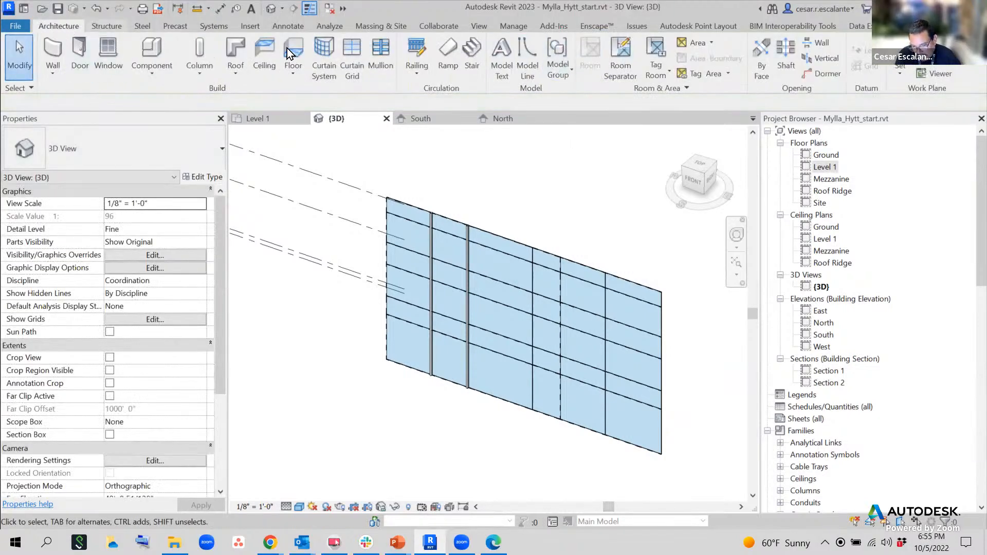
pyautogui.click(351, 57)
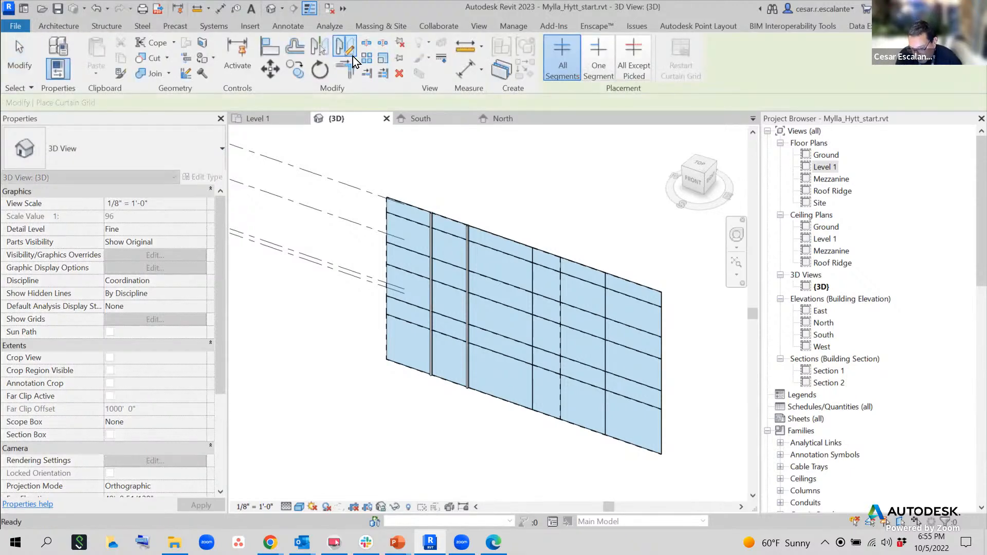
pyautogui.click(598, 59)
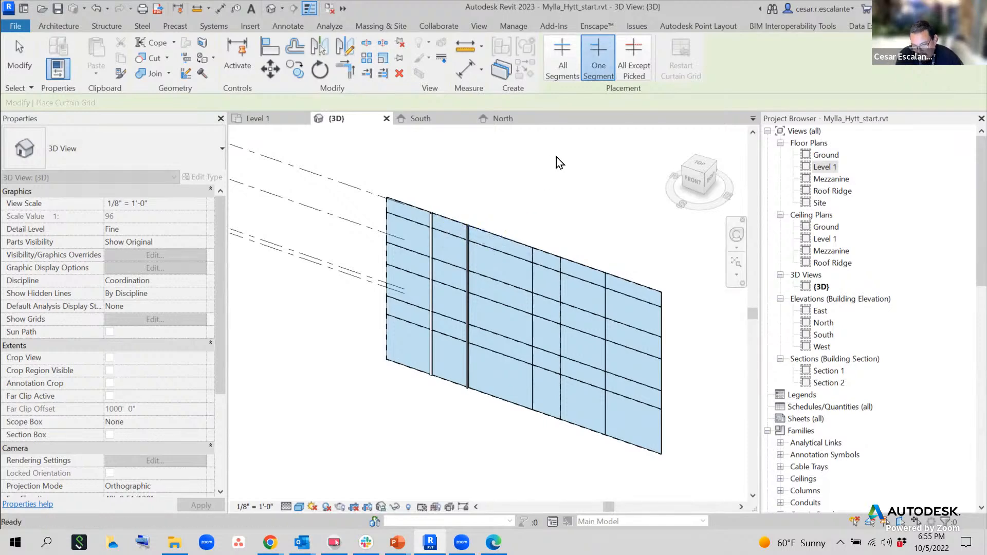
pyautogui.press('Escape')
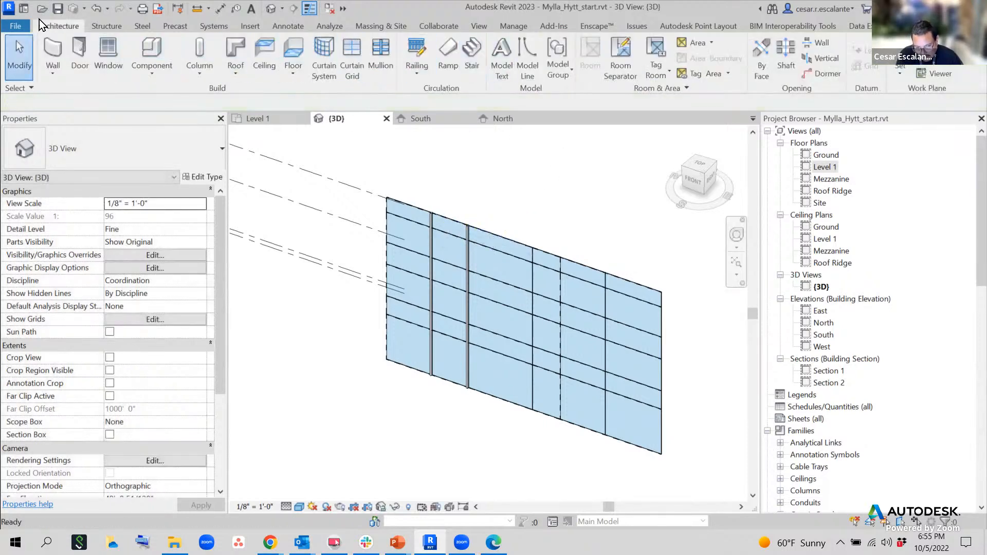
# Place 2.5" x 5" rectangular mullions on single segments of the upper three horizontal grid lines between the two vertical mullions.
pyautogui.click(377, 70)
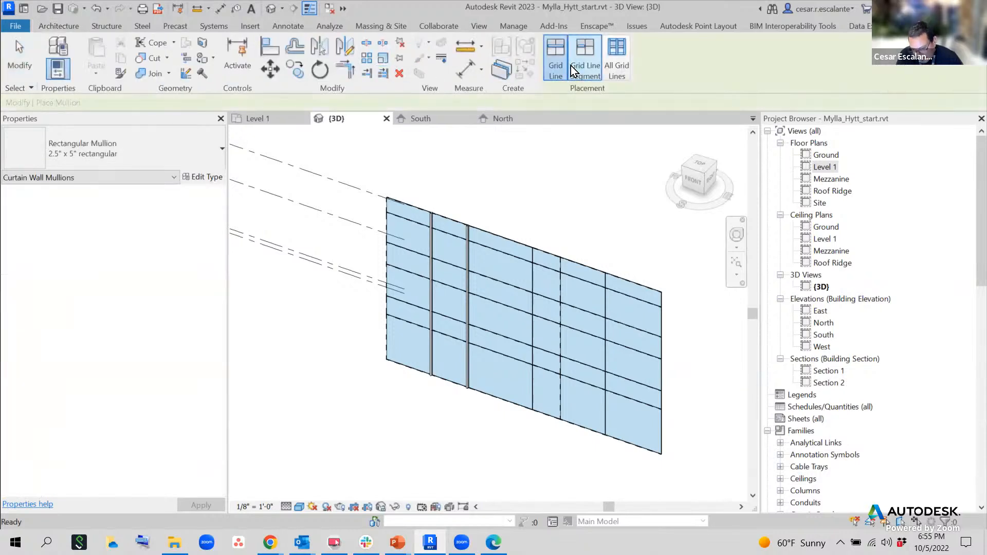
pyautogui.click(586, 71)
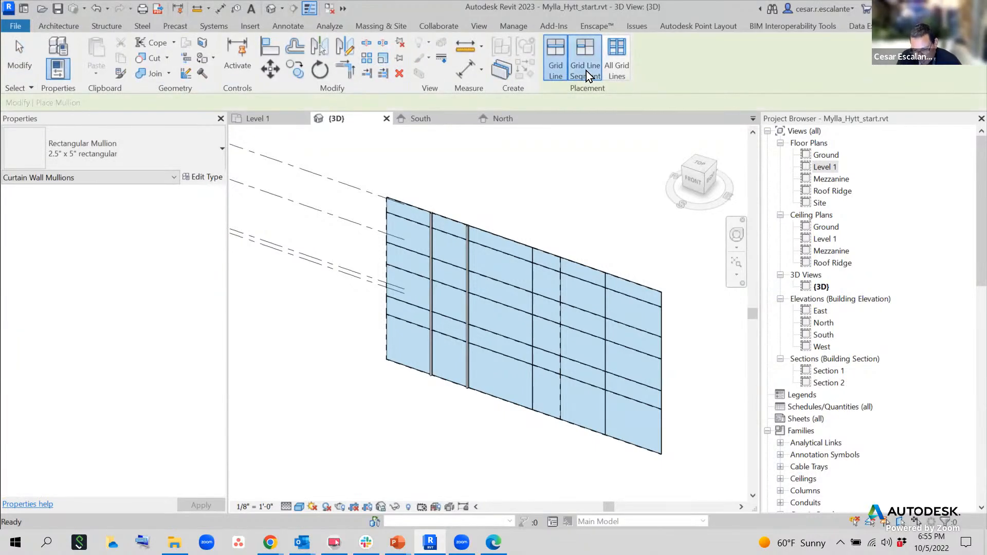
pyautogui.click(455, 235)
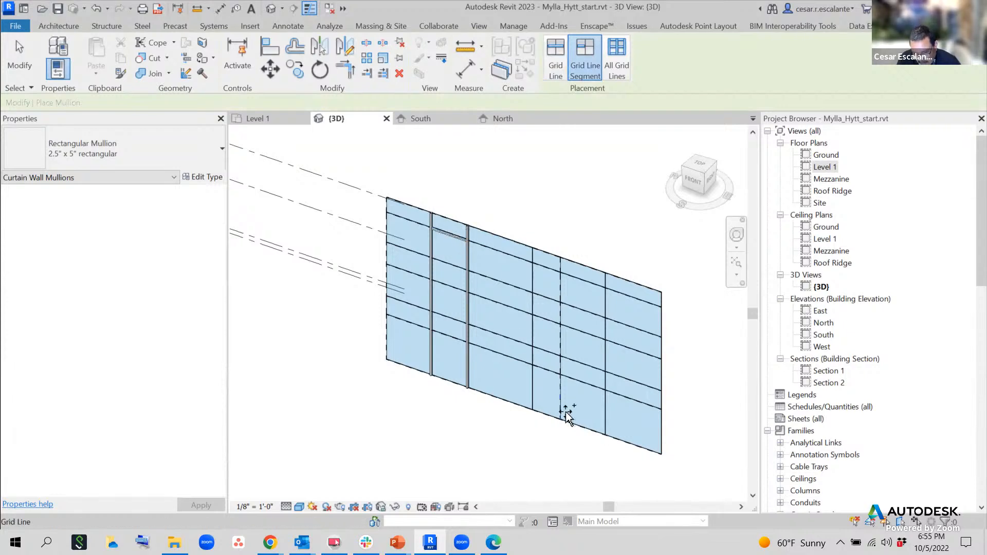
pyautogui.scroll(2, 380, 274)
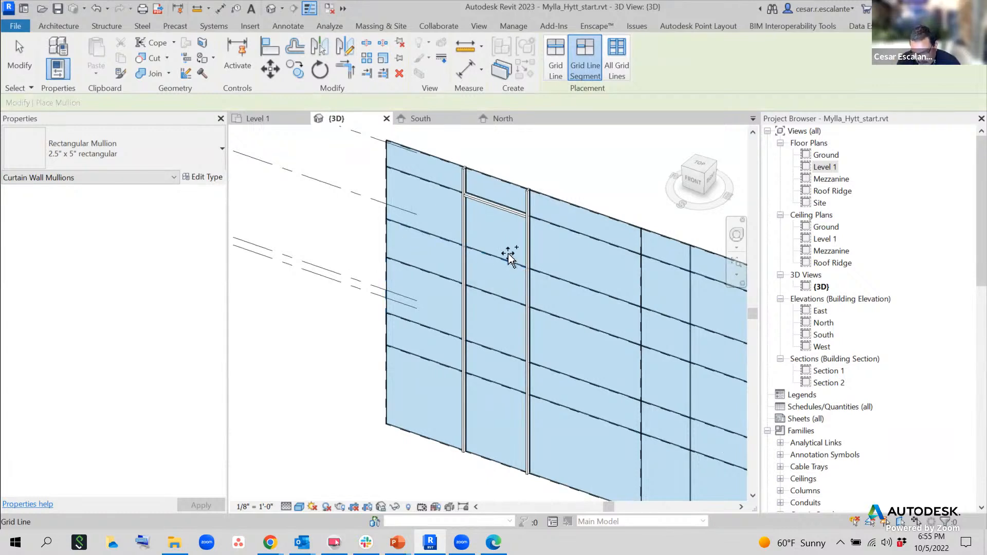
pyautogui.click(509, 266)
pyautogui.click(505, 303)
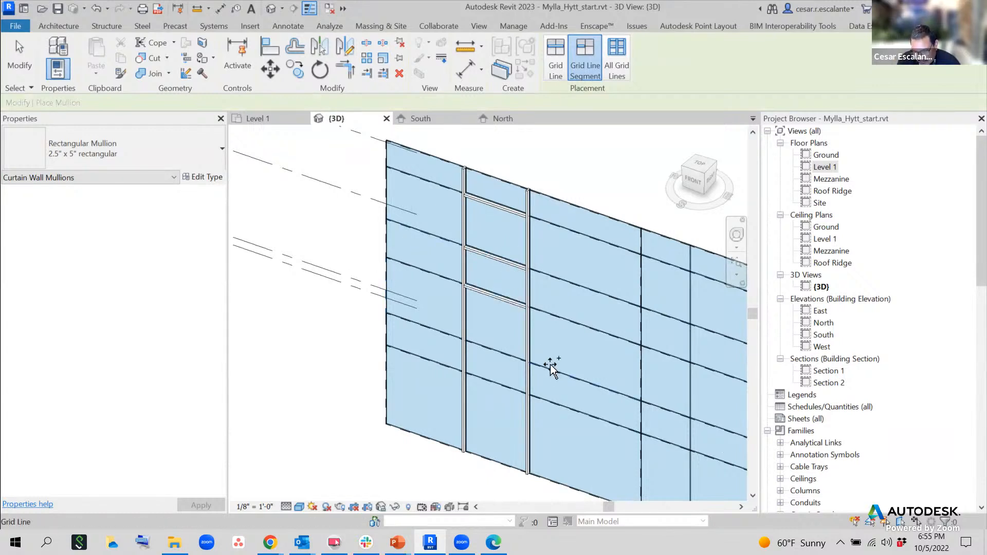
# Place mullions along the full length of the third and fourth vertical grid lines and the second horizontal grid line from the top.
pyautogui.click(553, 63)
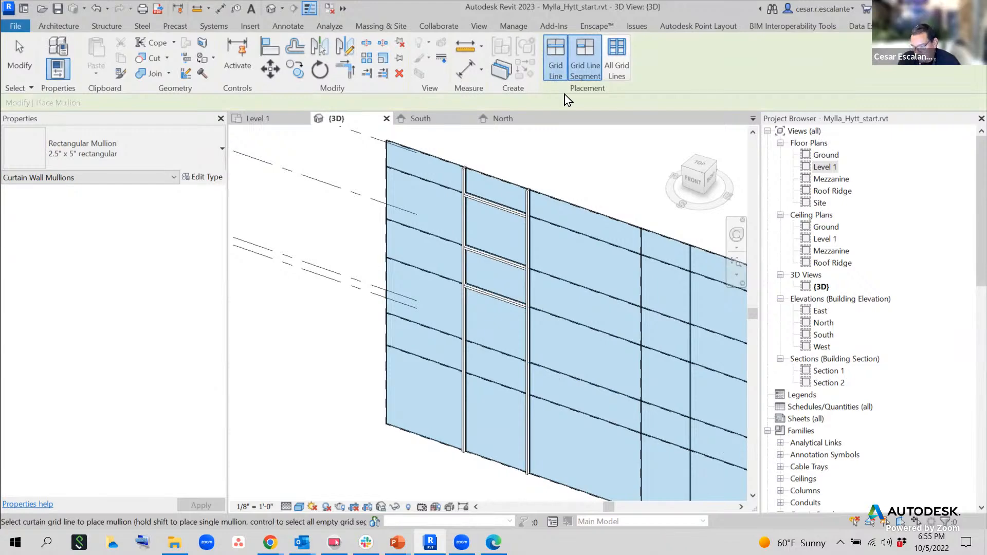
pyautogui.click(641, 291)
pyautogui.click(689, 297)
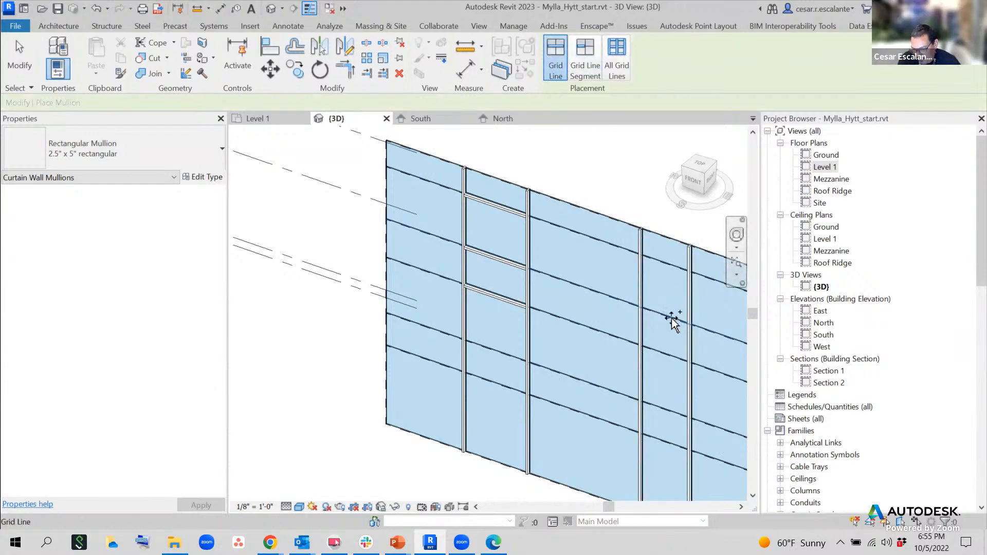
pyautogui.click(668, 318)
pyautogui.keyDown('shift'); pyautogui.moveTo(665, 362); pyautogui.dragTo(616, 309, button='middle'); pyautogui.keyUp('shift')
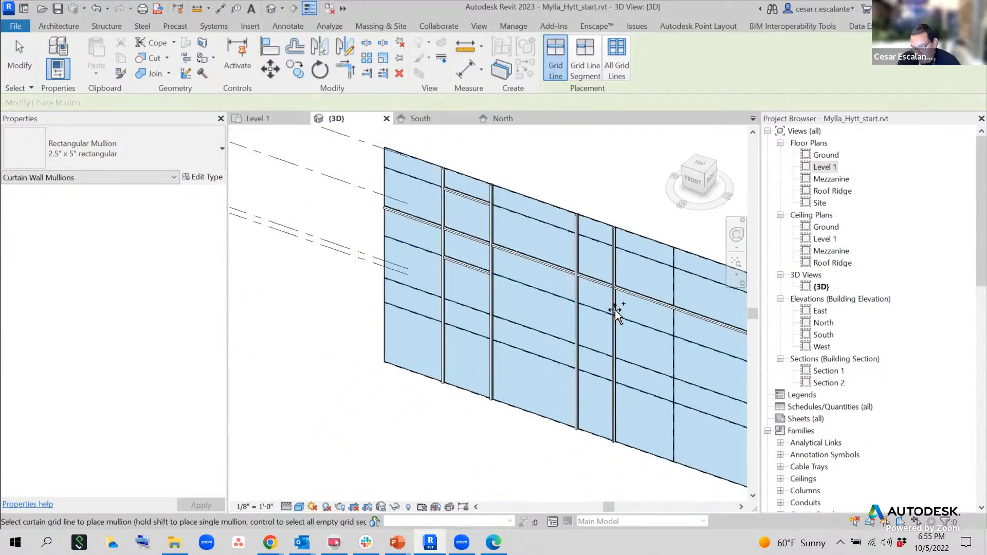
# Fill all remaining grid lines and edges of the curtain wall with 2.5" x 5" rectangular mullions at once and leave the command.
pyautogui.click(615, 73)
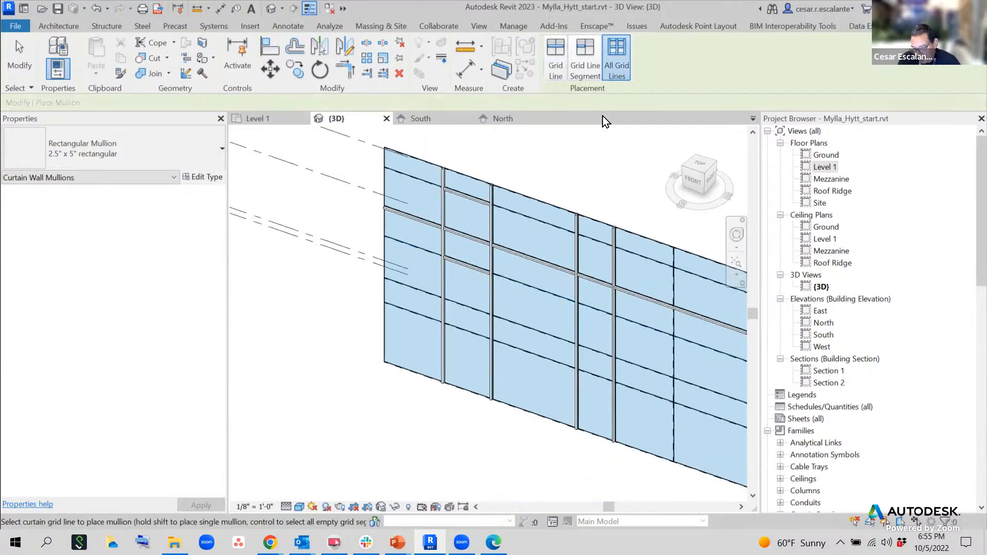
pyautogui.click(586, 417)
pyautogui.moveTo(491, 429); pyautogui.dragTo(375, 413, button='middle')
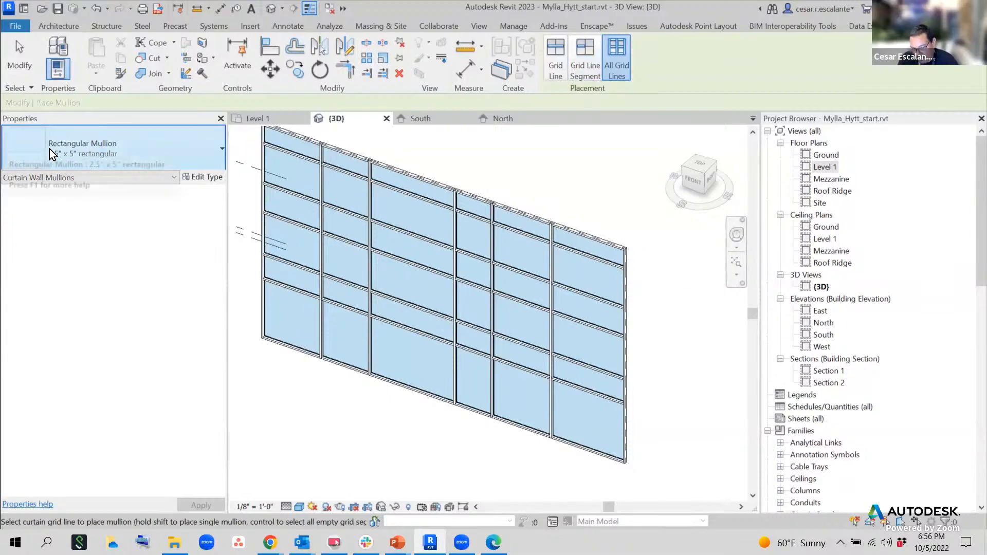
pyautogui.press('Escape')
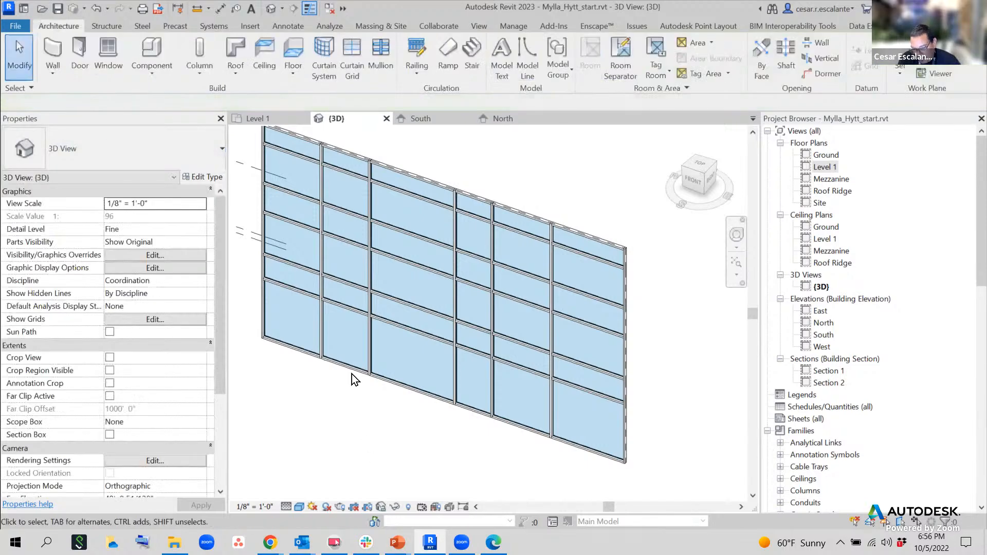
# Change the lowest segment of the first interior vertical mullion to the 1.5" x 2.5" rectangular type and deselect it.
pyautogui.scroll(5, 351, 375)
pyautogui.click(459, 350)
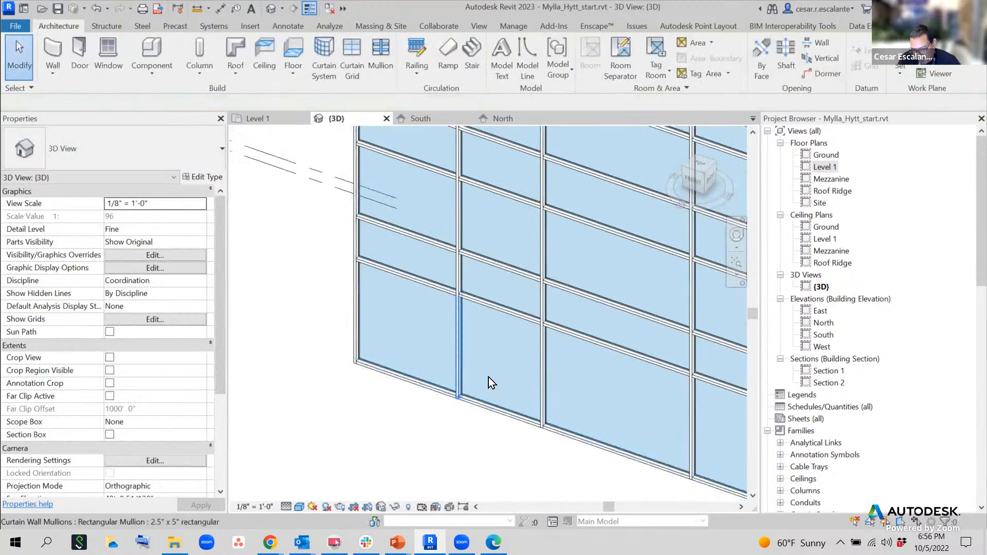
pyautogui.click(190, 150)
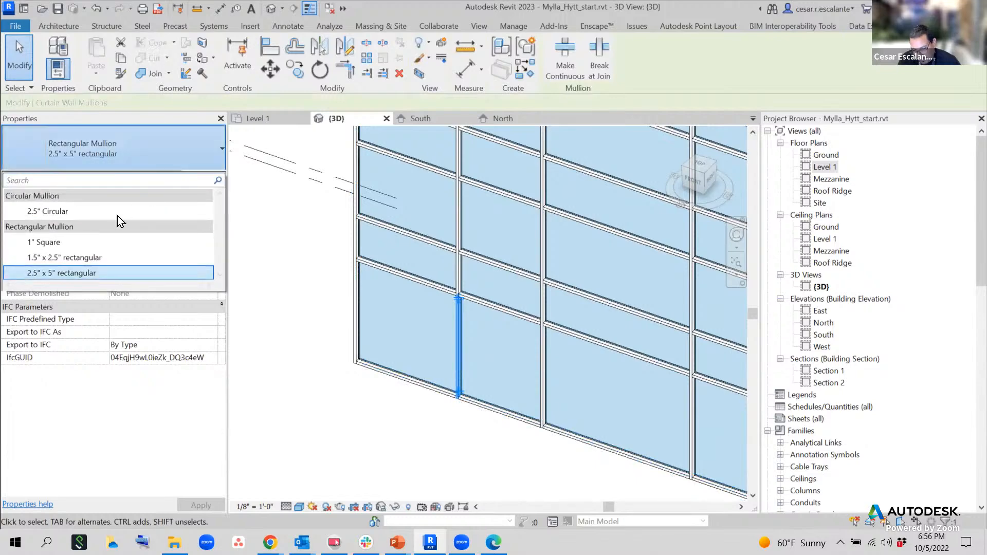
pyautogui.click(87, 258)
pyautogui.click(409, 429)
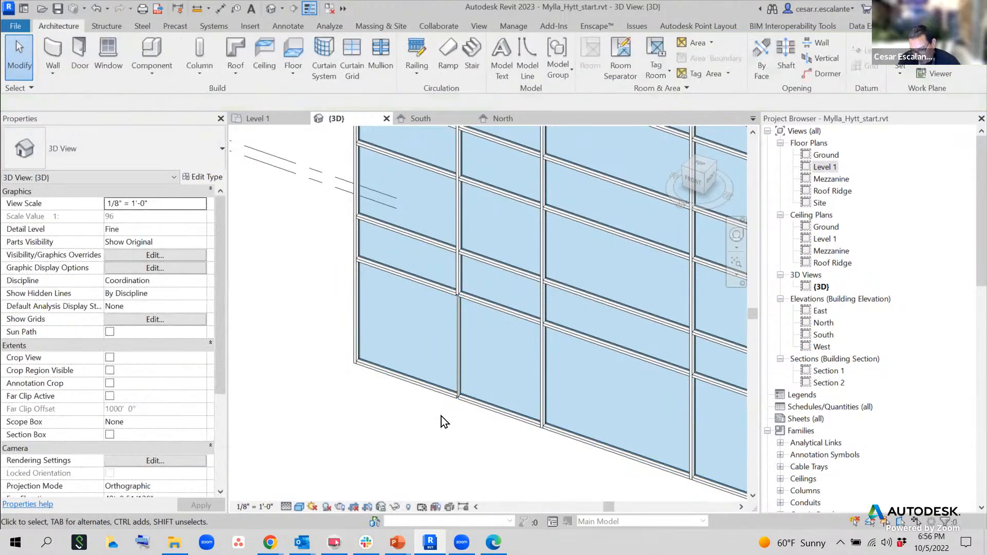
# Change the lowest segment of the first interior vertical mullion to the 2.5" Circular type and deselect it.
pyautogui.scroll(2, 441, 415)
pyautogui.click(466, 340)
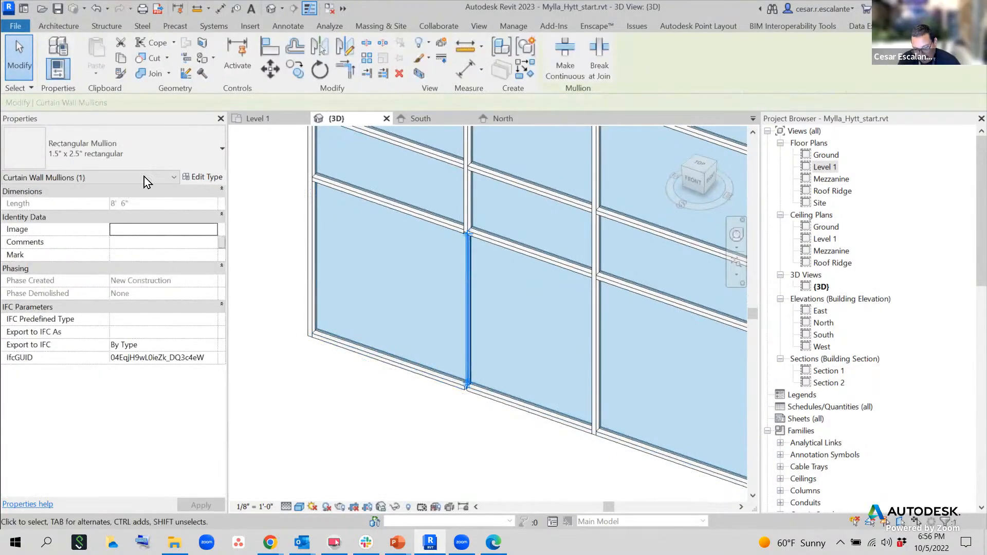
pyautogui.click(139, 156)
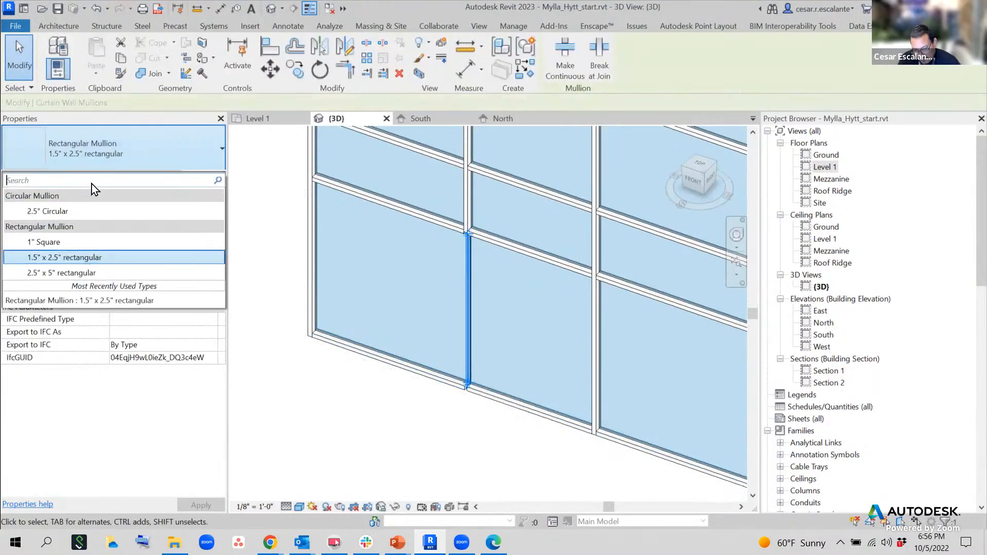
pyautogui.click(65, 212)
pyautogui.click(436, 430)
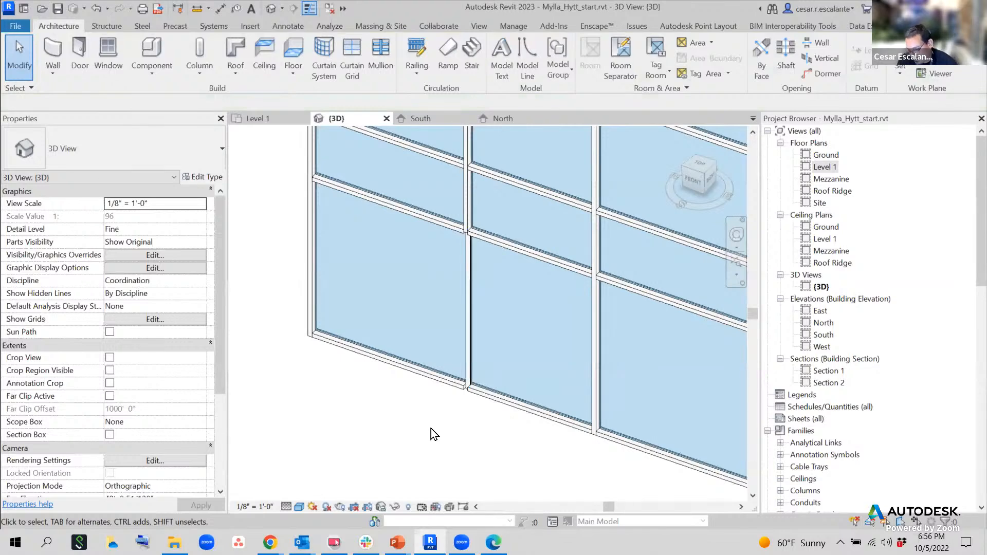
pyautogui.scroll(-5, 451, 430)
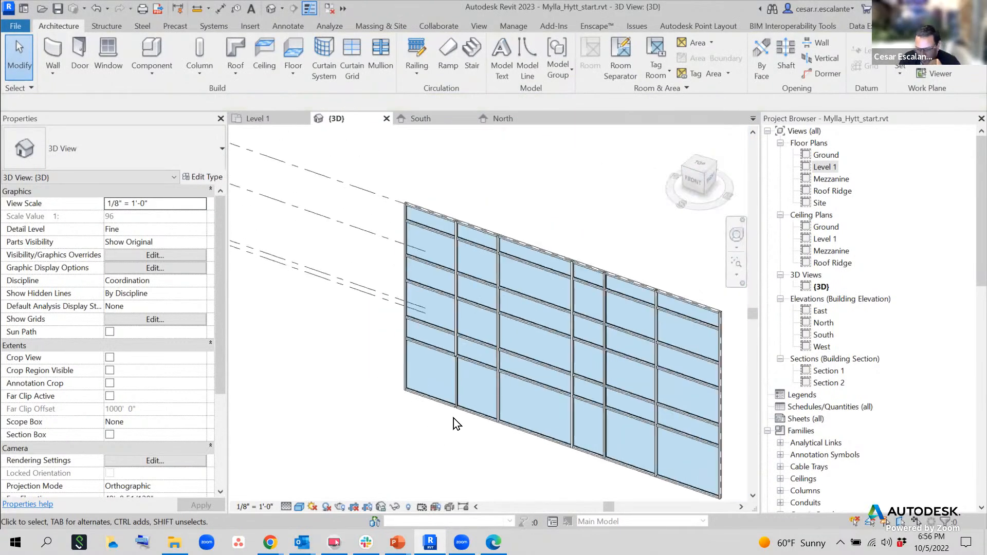
pyautogui.moveTo(452, 419); pyautogui.dragTo(419, 357, button='middle')
pyautogui.scroll(-4, 458, 374)
pyautogui.moveTo(458, 405); pyautogui.dragTo(544, 386, button='middle')
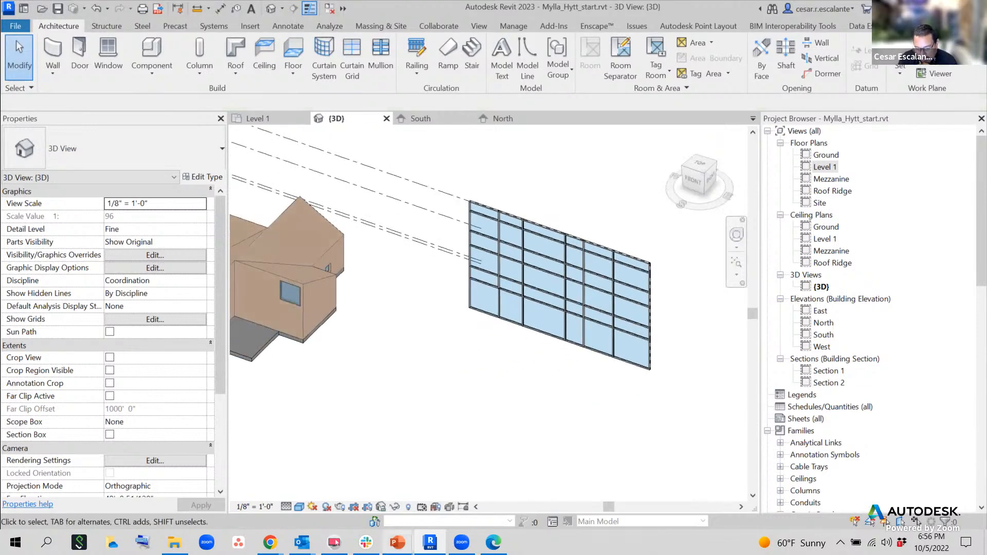
# Switch to PowerPoint, present the Curtain Walls slide comparing the curtain wall types, end the show and return to Revit.
pyautogui.moveTo(397, 542)
pyautogui.click(468, 489)
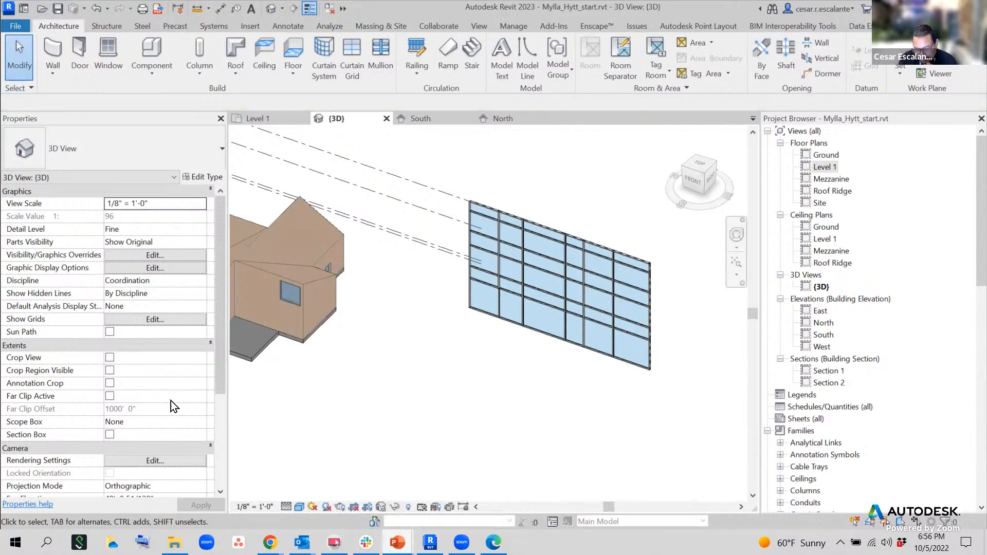
pyautogui.click(120, 396)
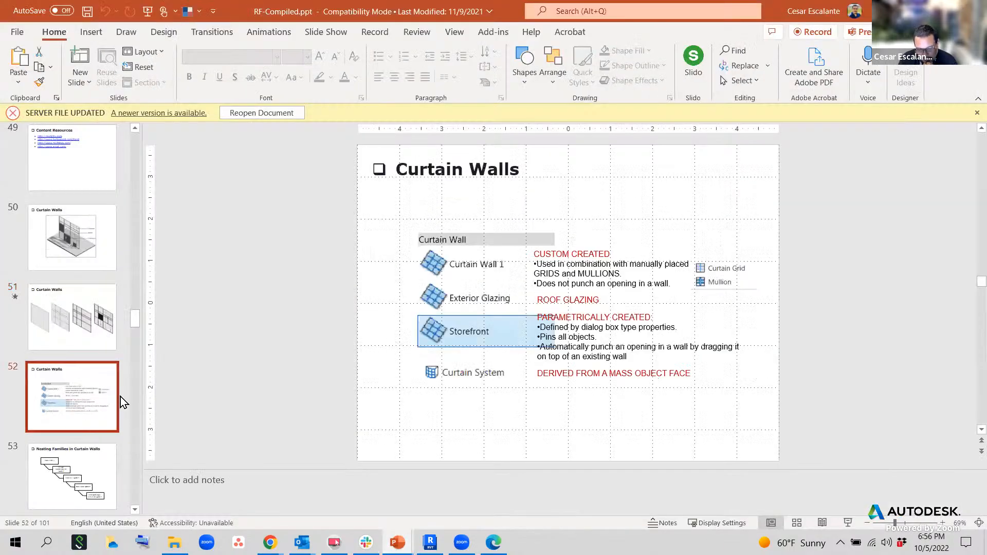
pyautogui.click(848, 523)
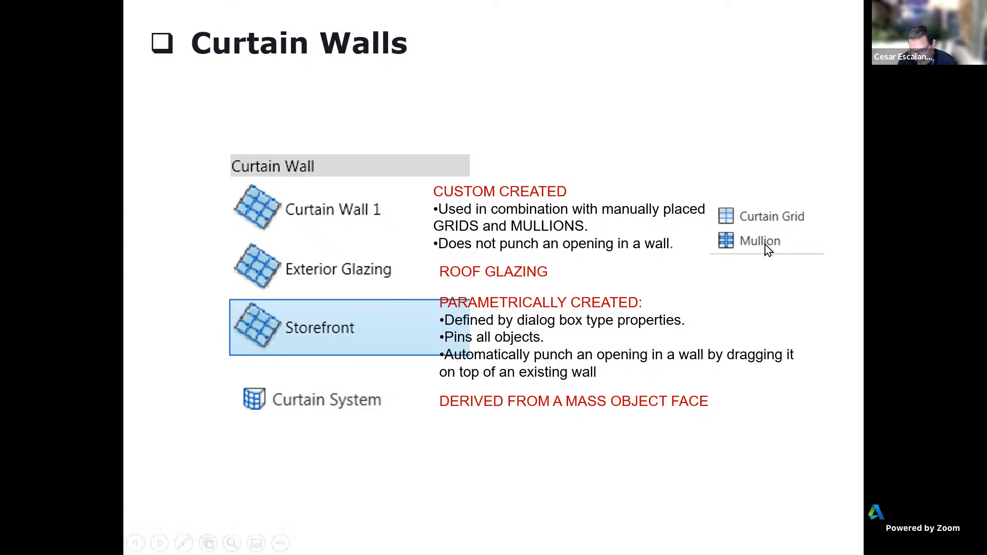
pyautogui.click(873, 258)
pyautogui.press('Escape')
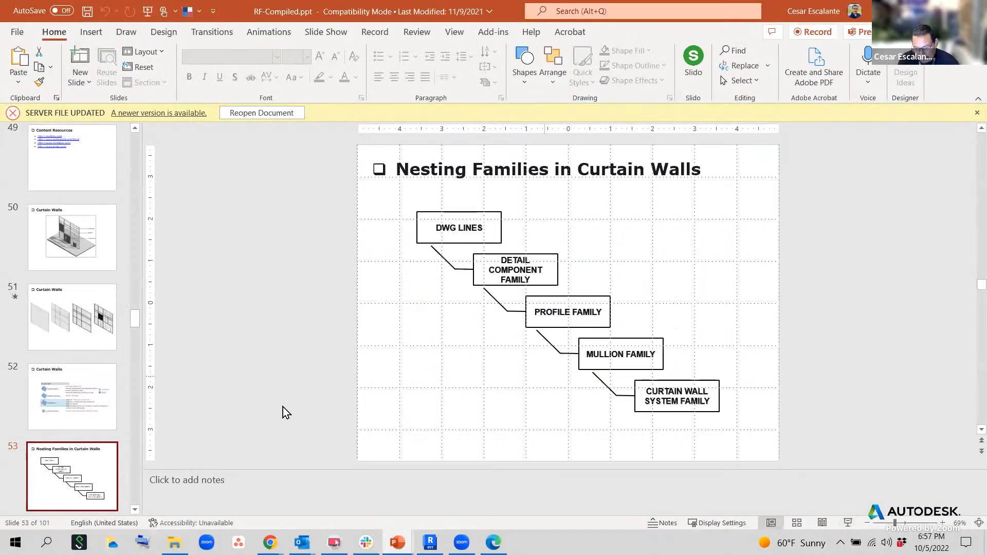
pyautogui.hotkey('alt', 'Tab')
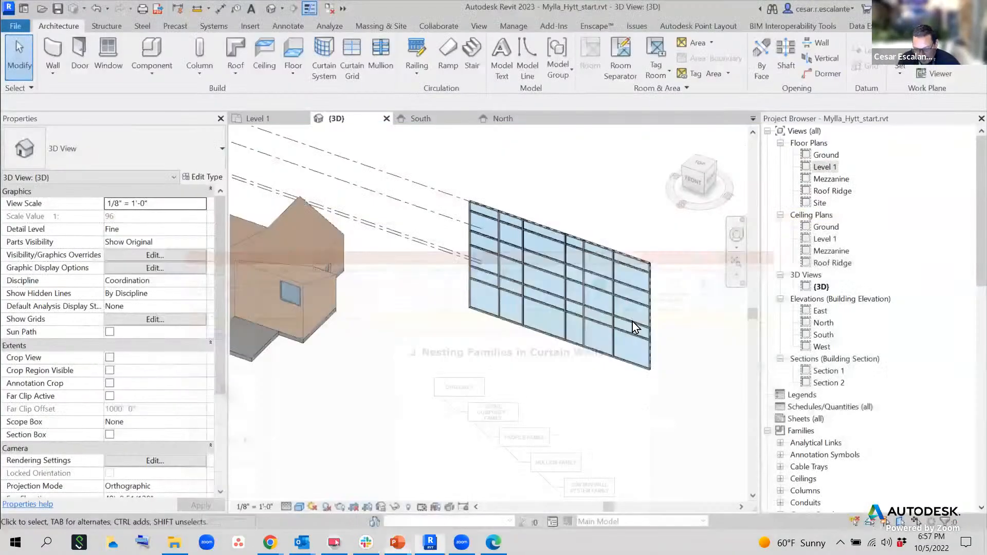
# Open the Level 1 floor plan view from the 3D view.
pyautogui.moveTo(546, 379); pyautogui.dragTo(584, 393, button='middle')
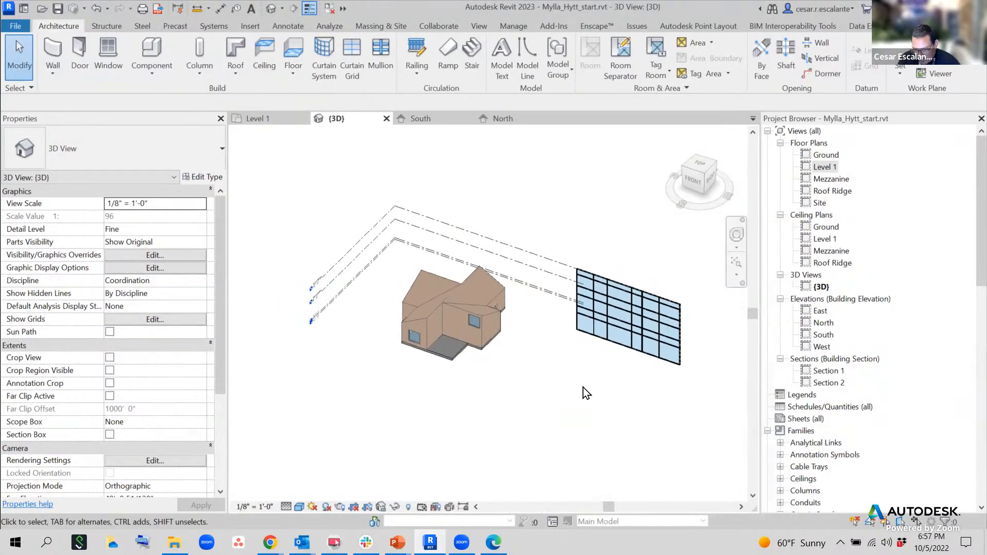
pyautogui.scroll(2, 583, 387)
pyautogui.click(833, 168)
pyautogui.doubleClick(833, 167)
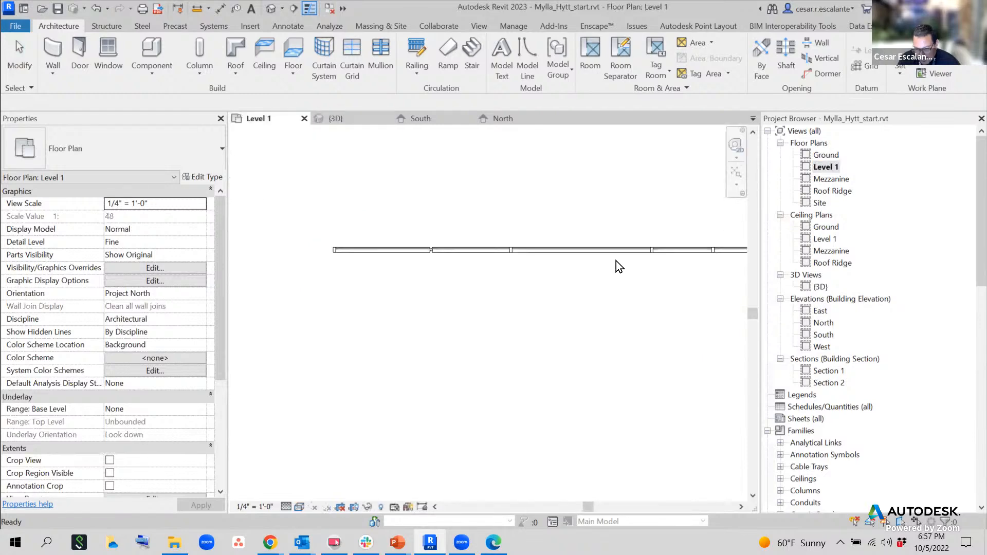
# Examine the reference plan and the dimensioned elevation image for the width and height of the large glazed opening.
pyautogui.scroll(-5, 567, 302)
pyautogui.moveTo(404, 326); pyautogui.dragTo(645, 282, button='middle')
pyautogui.scroll(6, 516, 318)
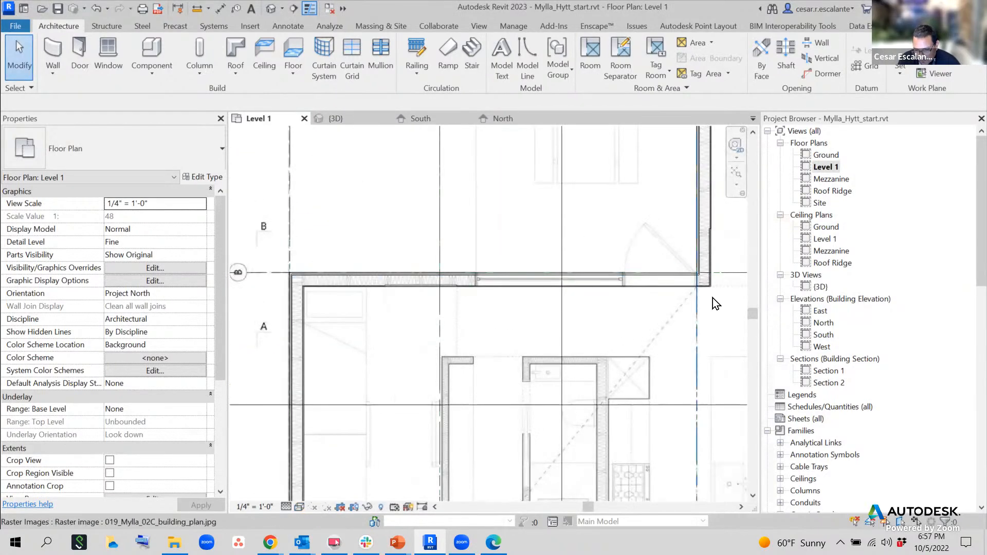
pyautogui.scroll(-2, 626, 273)
pyautogui.scroll(-3, 597, 302)
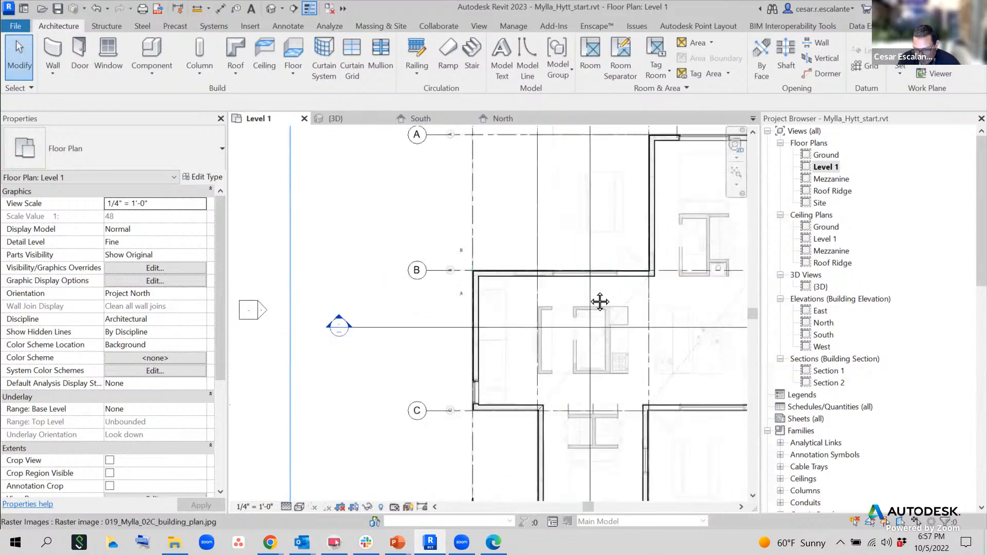
pyautogui.scroll(-4, 537, 303)
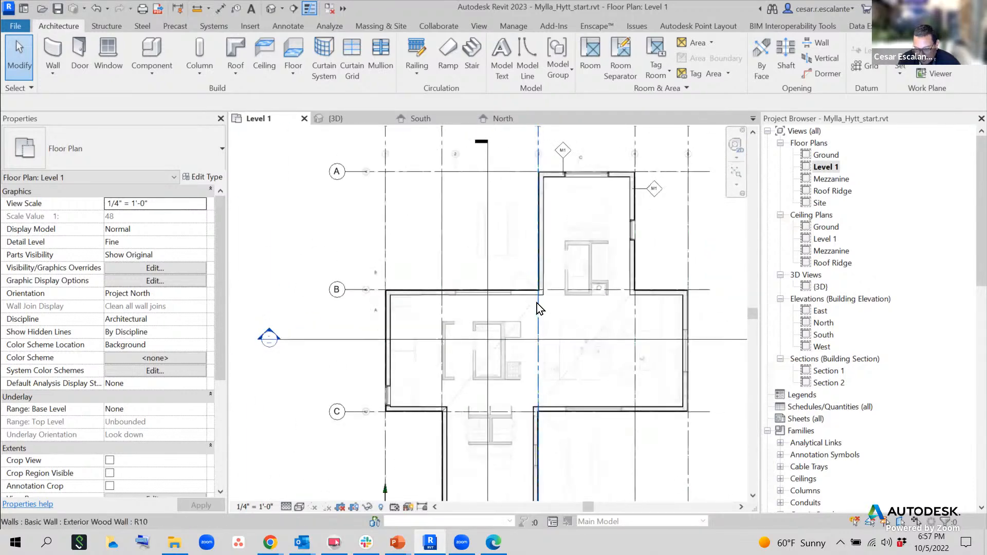
pyautogui.moveTo(463, 308); pyautogui.dragTo(236, 217, button='middle')
pyautogui.scroll(-2, 428, 279)
pyautogui.moveTo(577, 343); pyautogui.dragTo(451, 278, button='middle')
pyautogui.scroll(8, 571, 347)
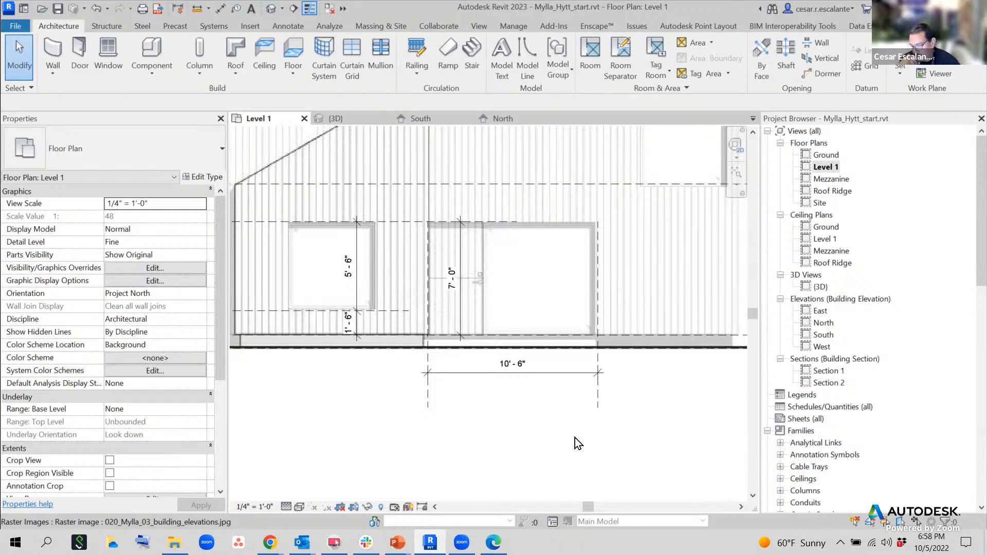
# Start an architectural Storefront curtain wall with a height of 7' for the opening in the grid B wall between grids 2 and 3.
pyautogui.scroll(-1, 660, 455)
pyautogui.scroll(-2, 660, 456)
pyautogui.moveTo(547, 431); pyautogui.dragTo(671, 439, button='middle')
pyautogui.scroll(-2, 714, 458)
pyautogui.scroll(-3, 630, 385)
pyautogui.moveTo(520, 412); pyautogui.dragTo(702, 466, button='middle')
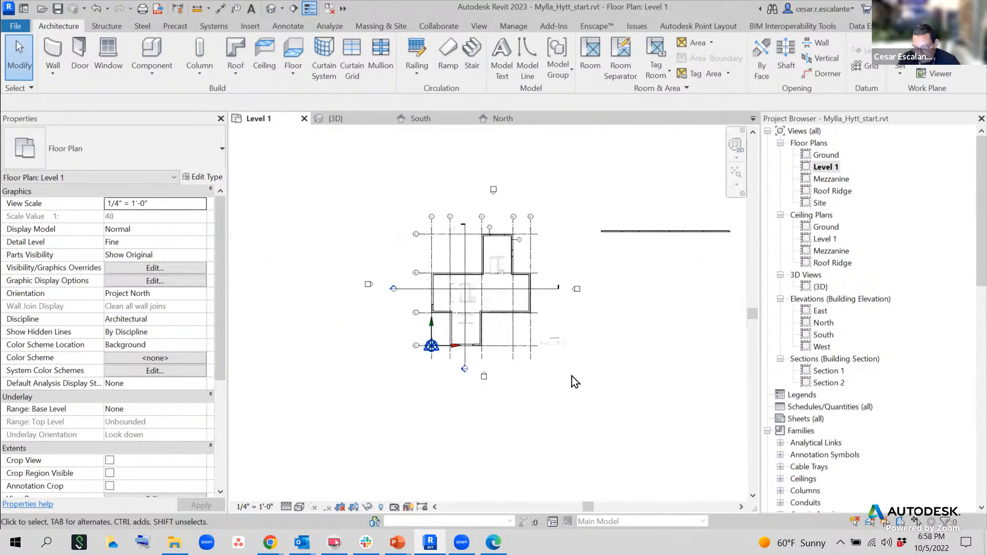
pyautogui.scroll(2, 564, 355)
pyautogui.moveTo(668, 327); pyautogui.dragTo(741, 414, button='middle')
pyautogui.scroll(4, 452, 308)
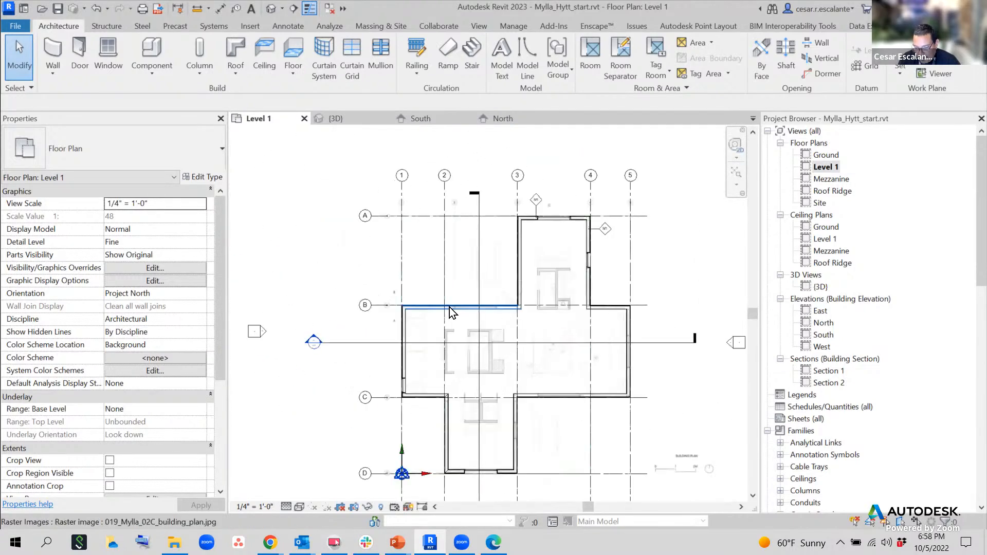
pyautogui.scroll(4, 584, 304)
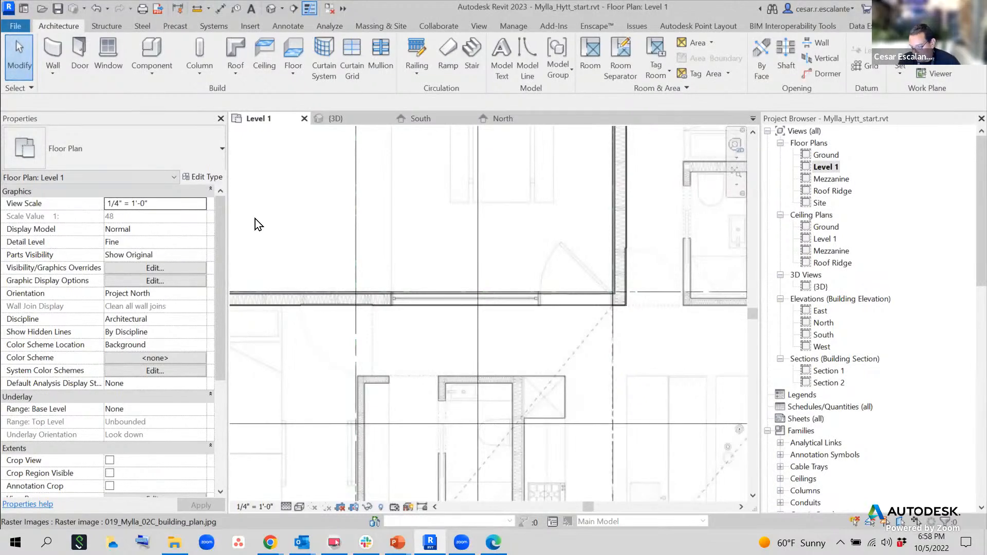
pyautogui.click(57, 73)
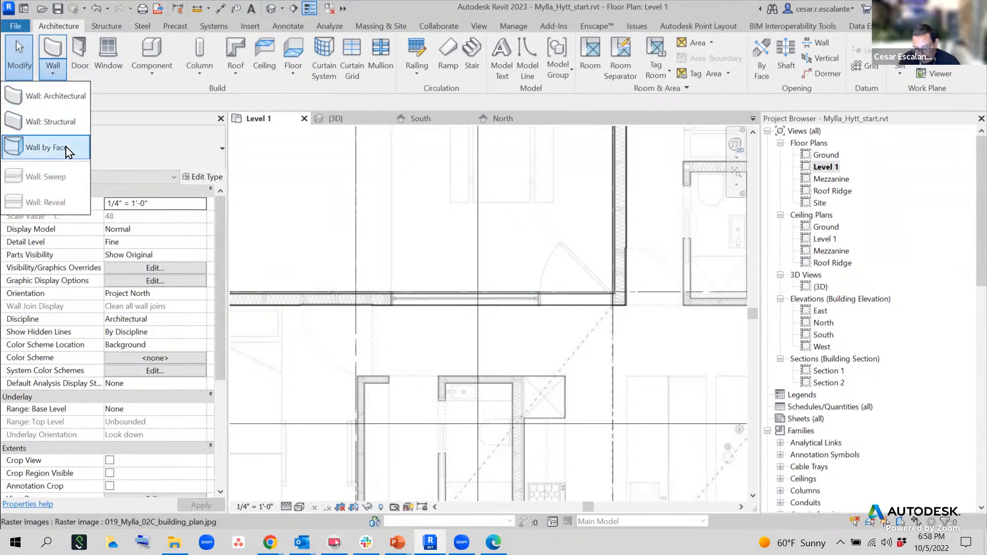
pyautogui.click(74, 94)
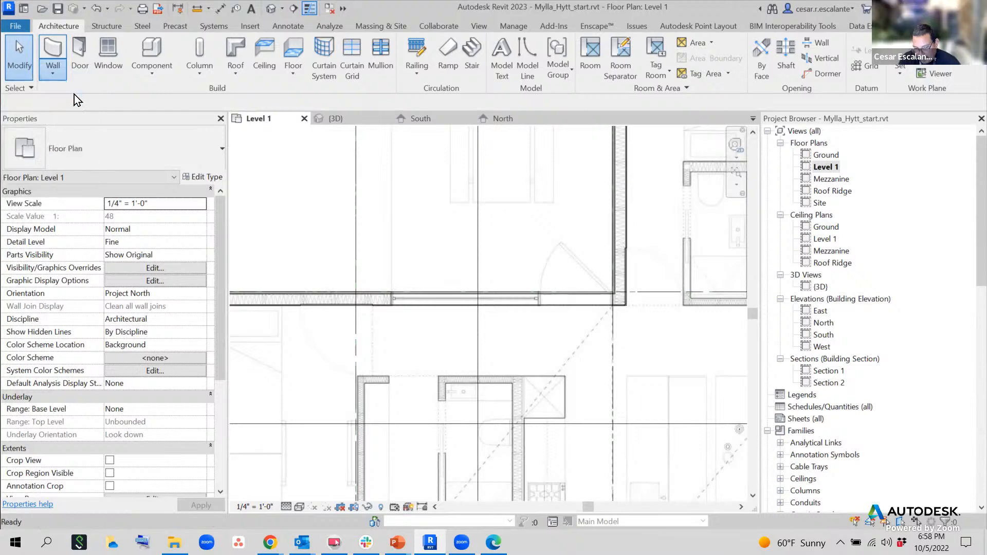
pyautogui.click(147, 153)
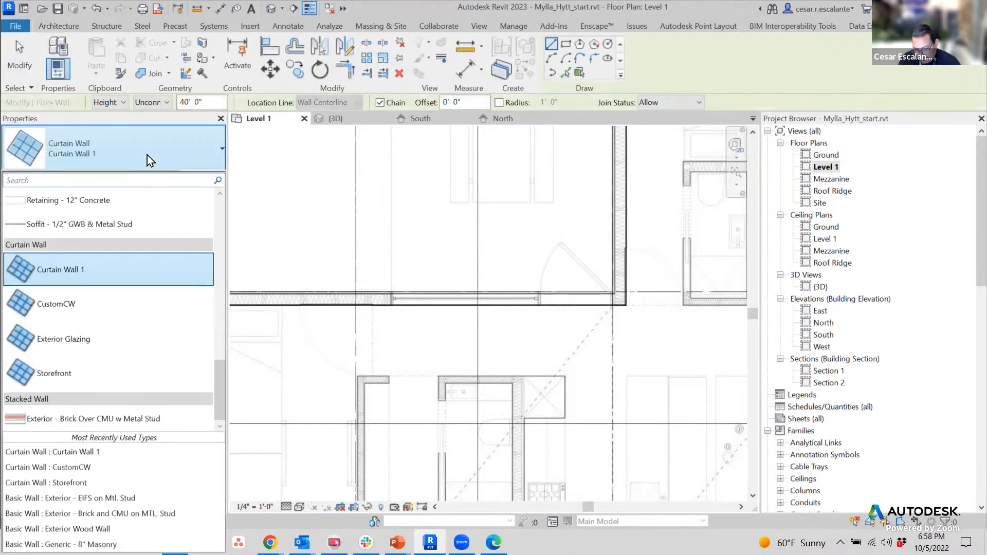
pyautogui.click(65, 382)
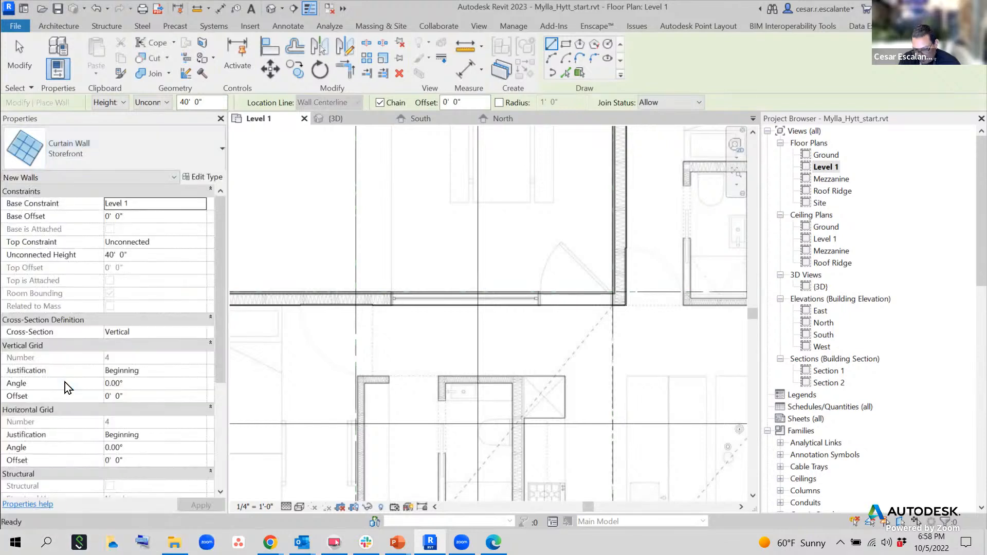
pyautogui.doubleClick(197, 102)
pyautogui.write('7')
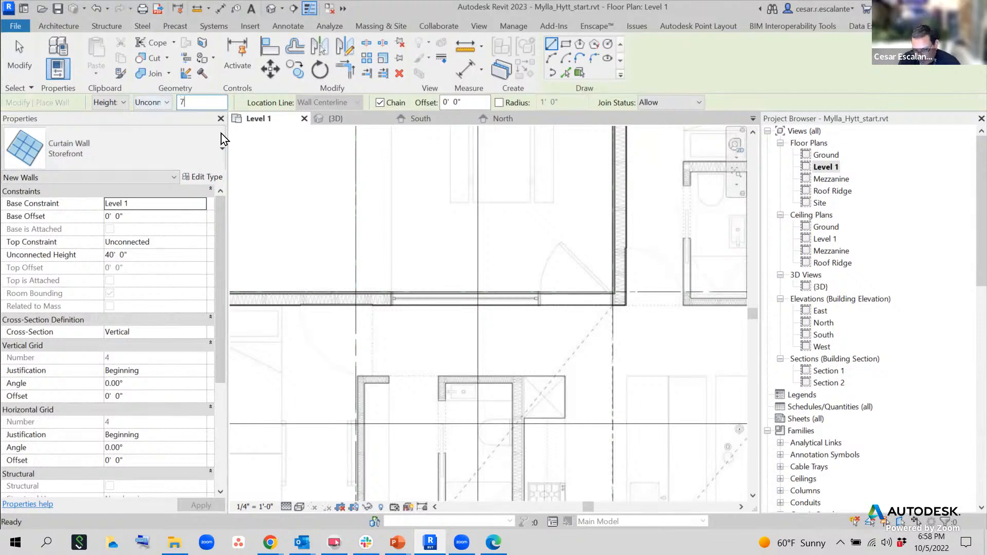
pyautogui.press('Return')
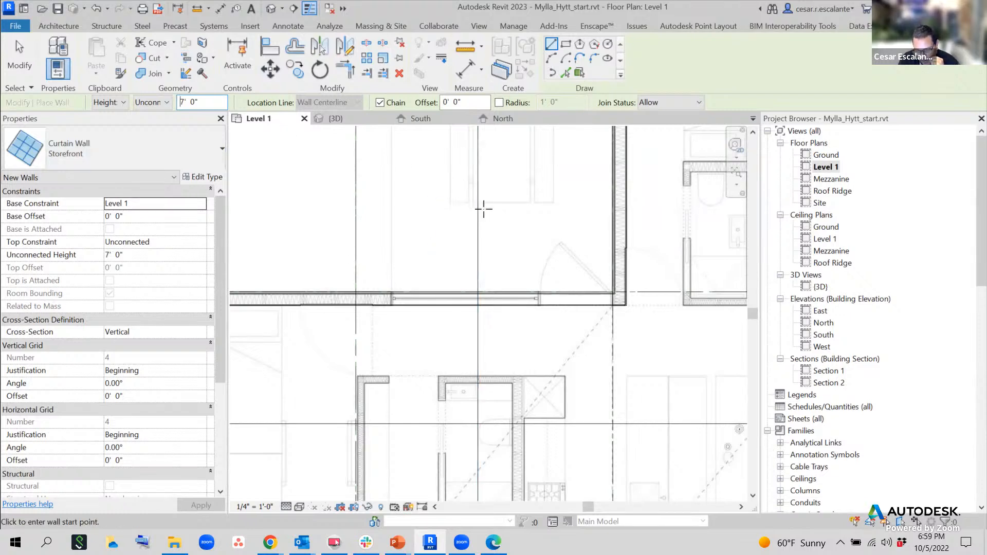
# Duplicate the Storefront curtain wall type under the name MillaStorefront.
pyautogui.click(202, 177)
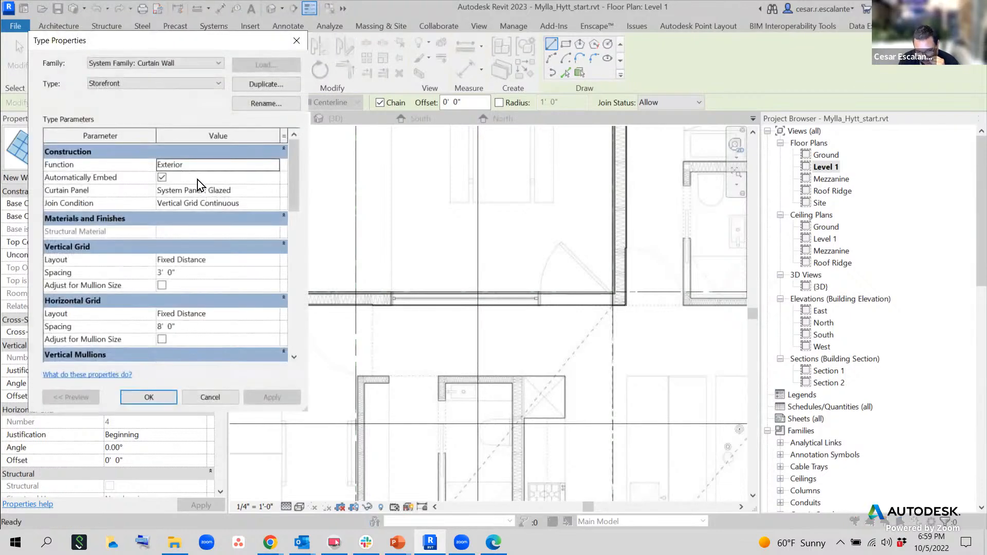
pyautogui.click(268, 86)
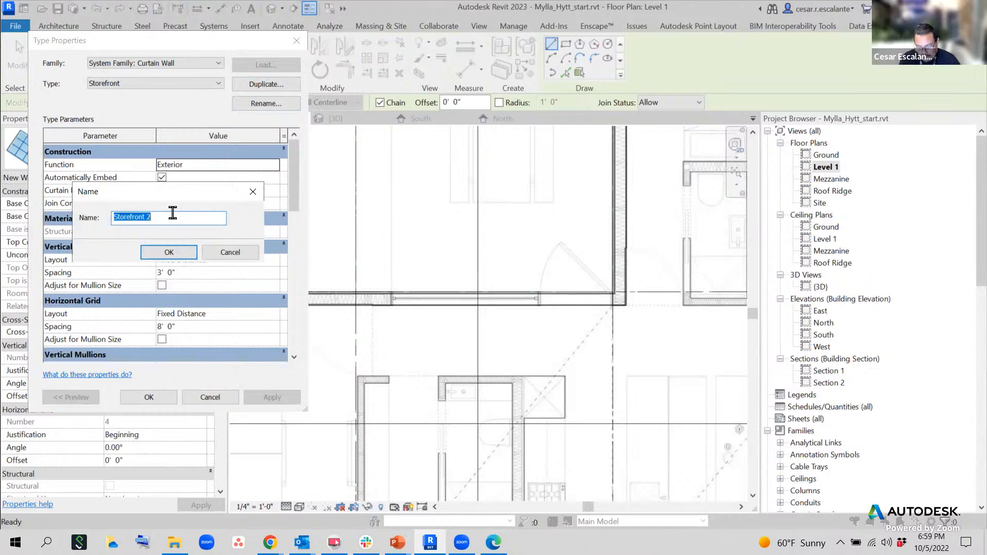
pyautogui.write('Mi')
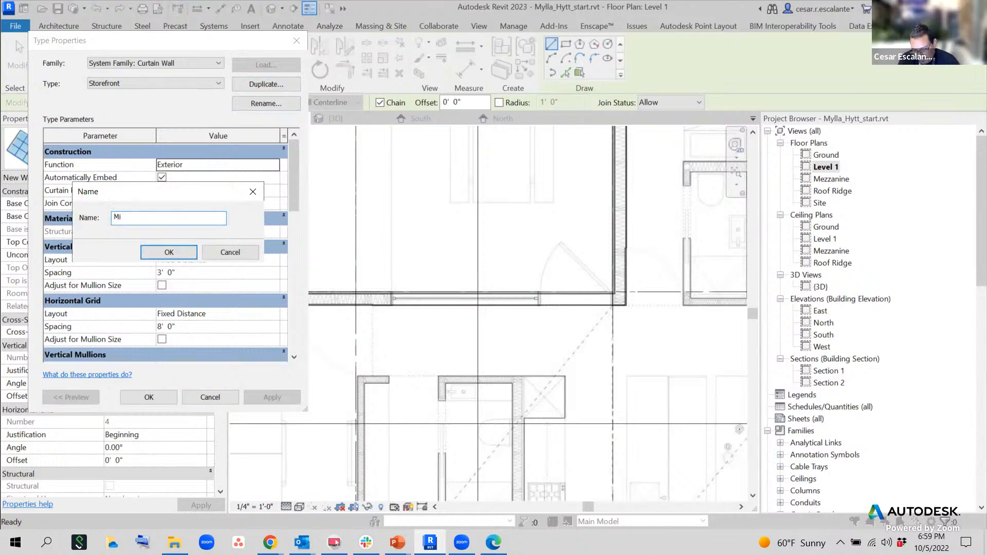
pyautogui.write('lla')
pyautogui.press('BackSpace')
pyautogui.press('BackSpace')
pyautogui.write('llaSto')
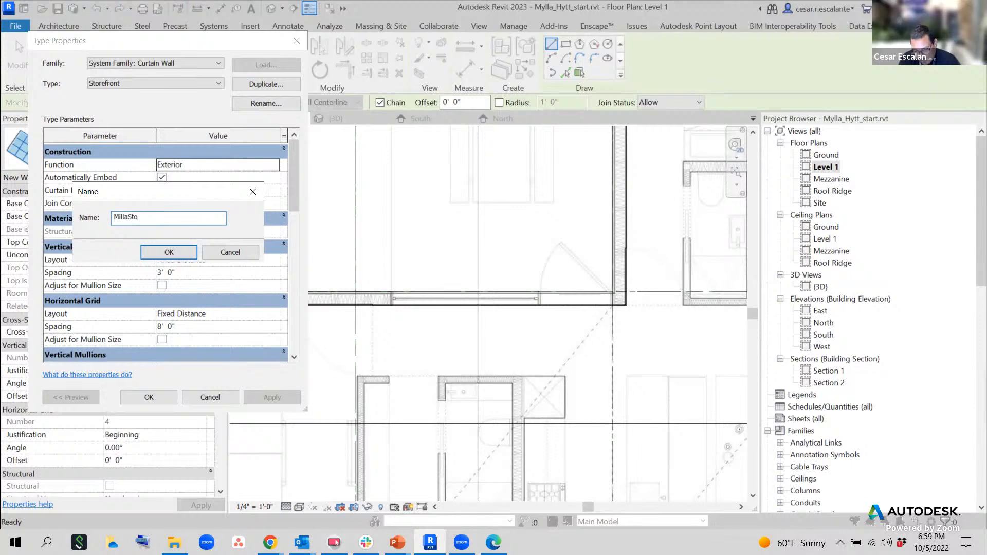
pyautogui.write('refront')
pyautogui.click(162, 251)
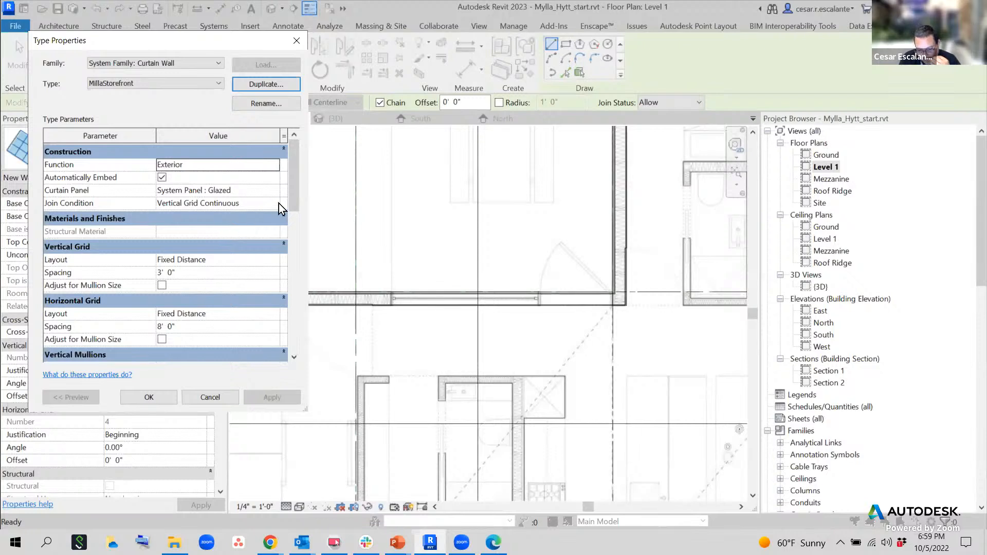
# Set the MillaStorefront type's horizontal grid layout to None and accept the type properties.
pyautogui.moveTo(296, 200); pyautogui.dragTo(294, 225)
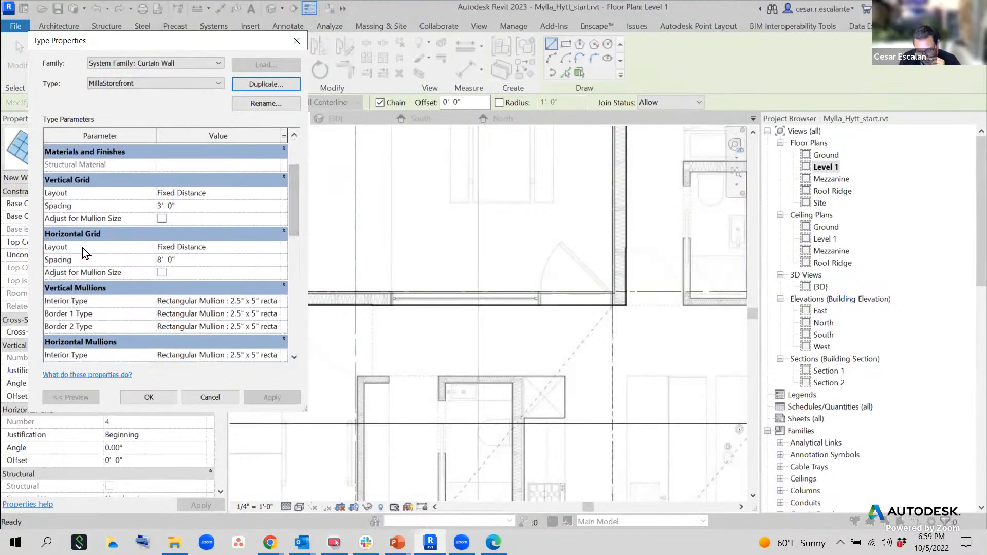
pyautogui.click(278, 248)
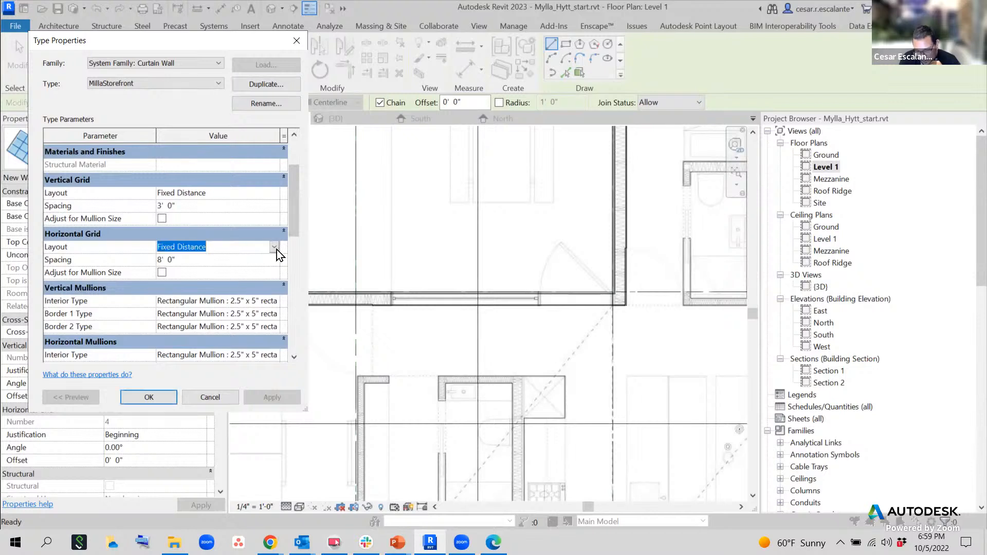
pyautogui.click(274, 247)
pyautogui.click(196, 260)
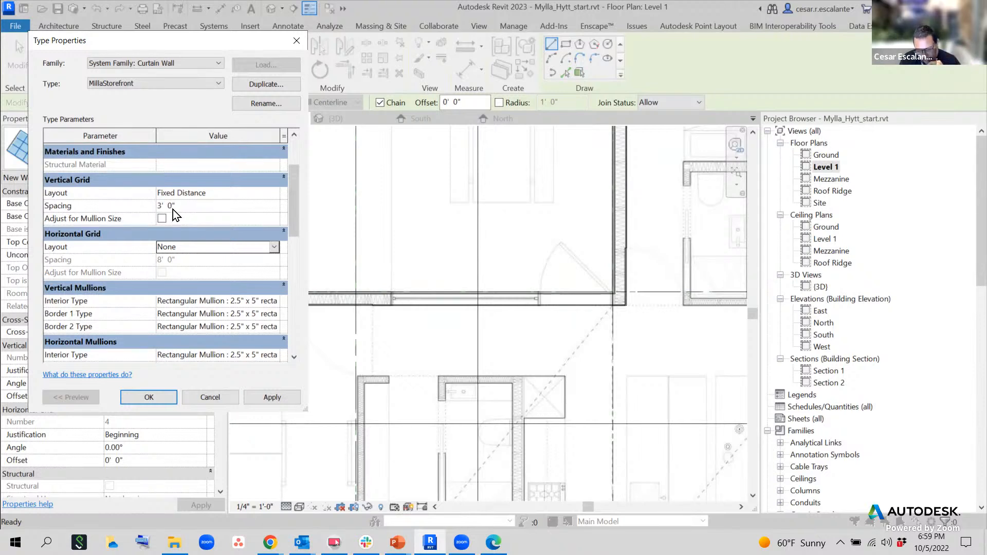
pyautogui.scroll(3, 226, 209)
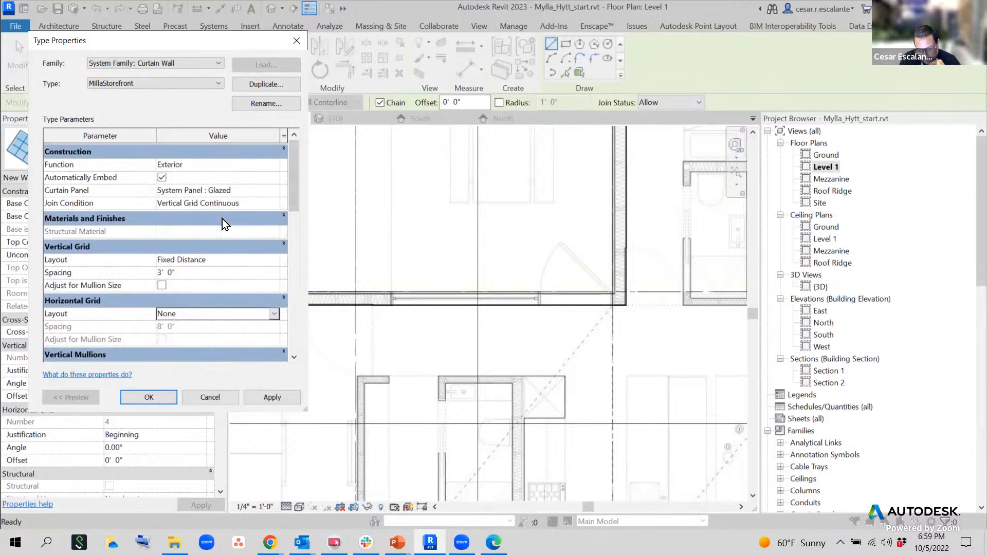
pyautogui.click(148, 397)
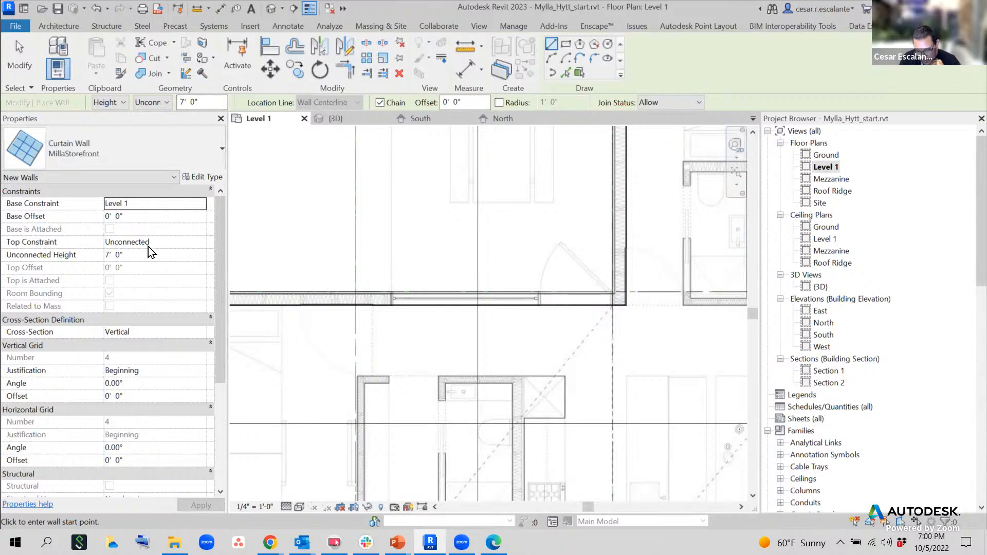
# Draw the storefront about 10' 3" long inside the grid B wall, from near the grid 3 corner to the opening's far end, and leave the command.
pyautogui.click(607, 298)
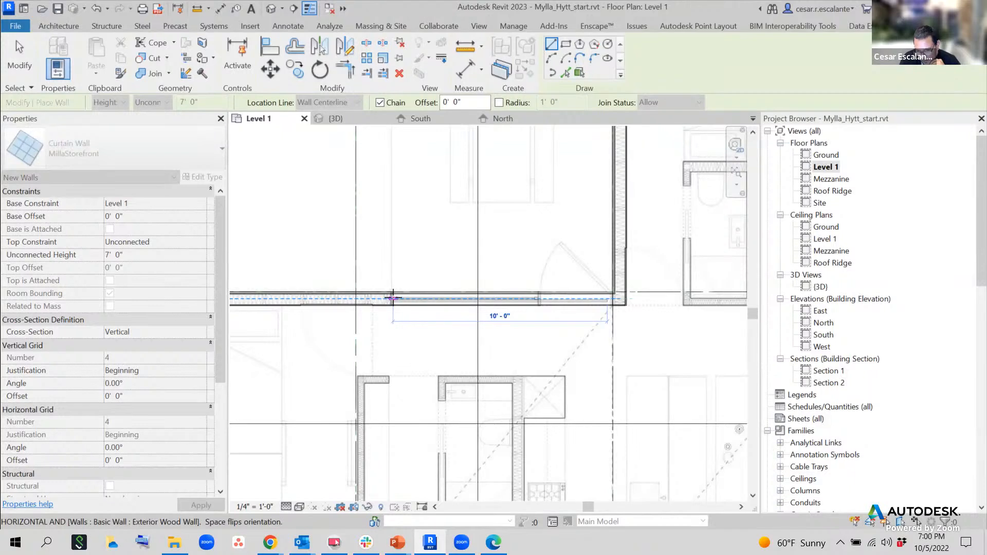
pyautogui.click(392, 298)
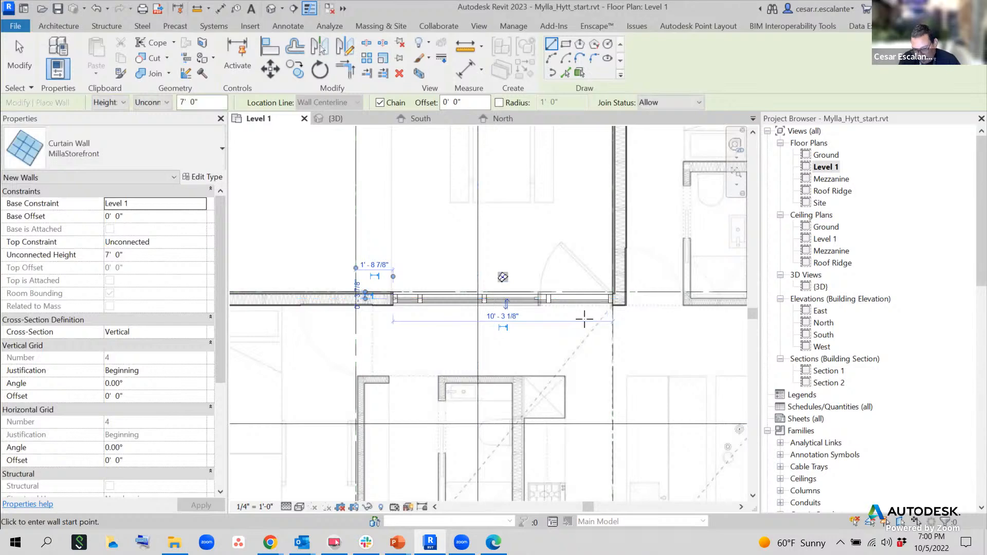
pyautogui.press('Escape')
pyautogui.press('Escape')
# Select the new storefront in the grid B wall and isolate it in the 3D view with a selection box.
pyautogui.scroll(-3, 522, 315)
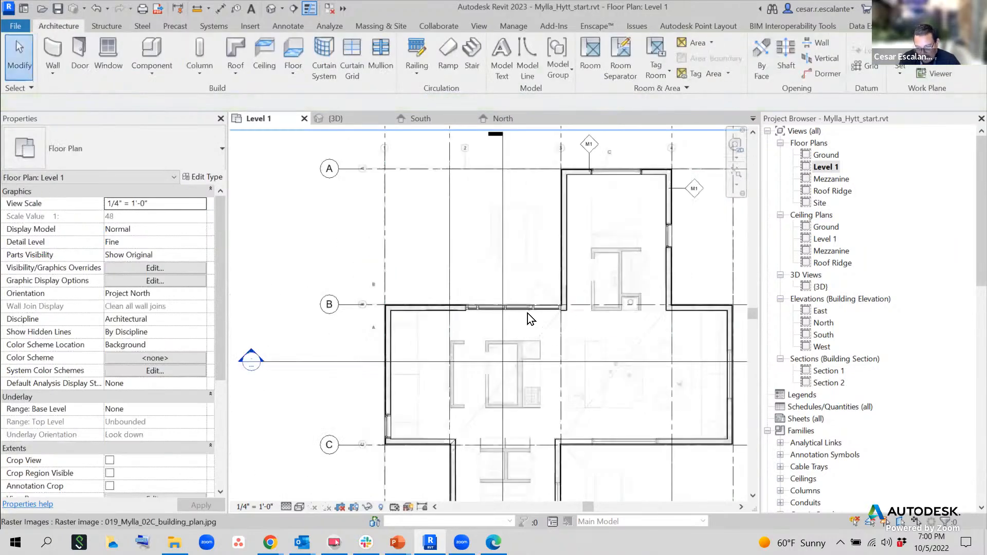
pyautogui.click(528, 309)
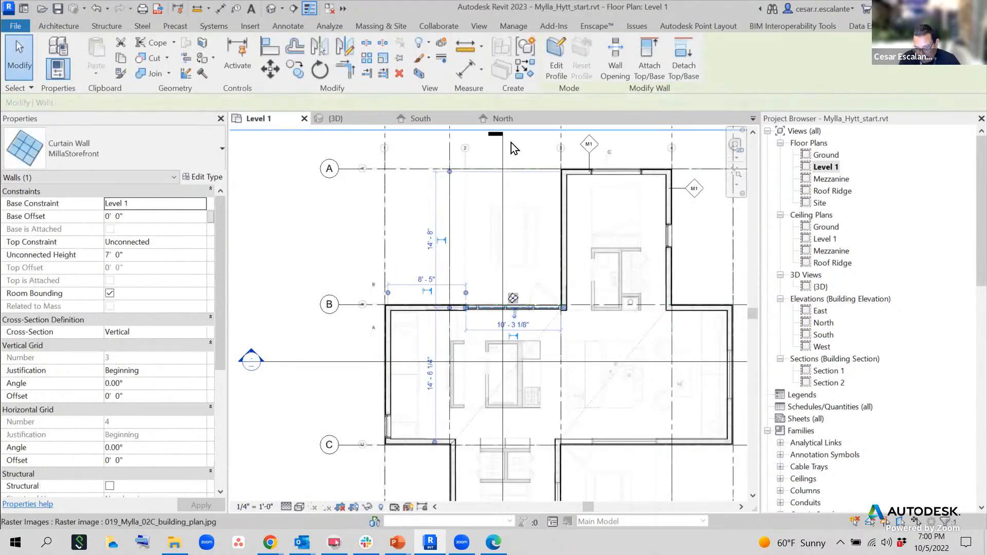
pyautogui.click(418, 75)
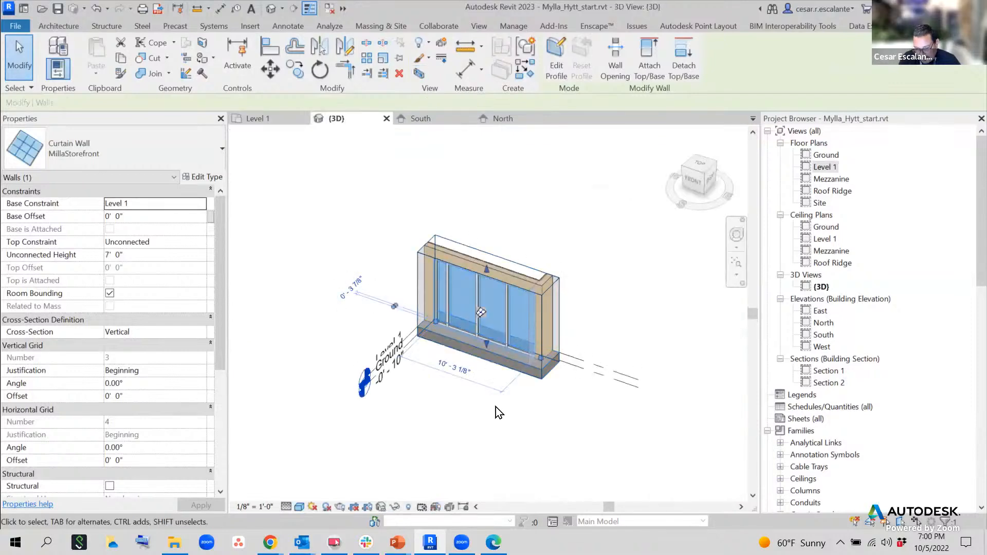
# View the isolated storefront from its back side and delete the middle unpinned vertical mullion.
pyautogui.keyDown('shift'); pyautogui.moveTo(495, 407); pyautogui.dragTo(595, 398, button='middle'); pyautogui.keyUp('shift')
pyautogui.keyDown('shift'); pyautogui.moveTo(438, 427); pyautogui.dragTo(720, 395, button='middle'); pyautogui.keyUp('shift')
pyautogui.scroll(3, 405, 396)
pyautogui.moveTo(407, 397); pyautogui.dragTo(383, 433, button='middle')
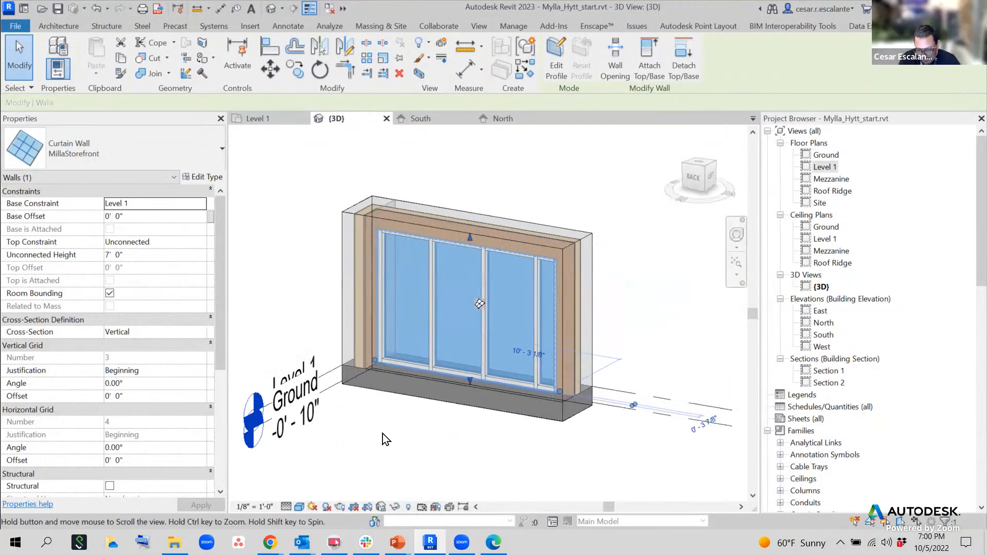
pyautogui.click(396, 437)
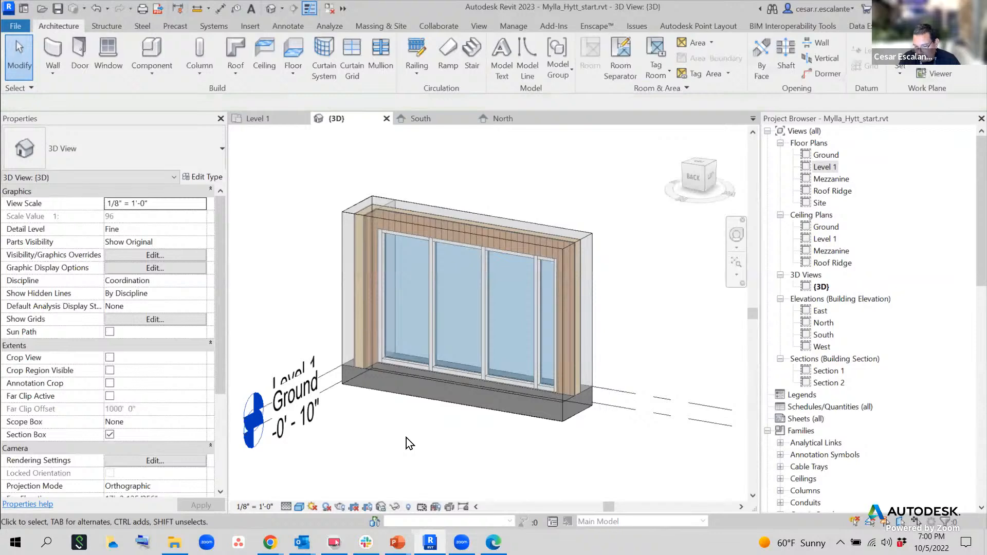
pyautogui.click(488, 318)
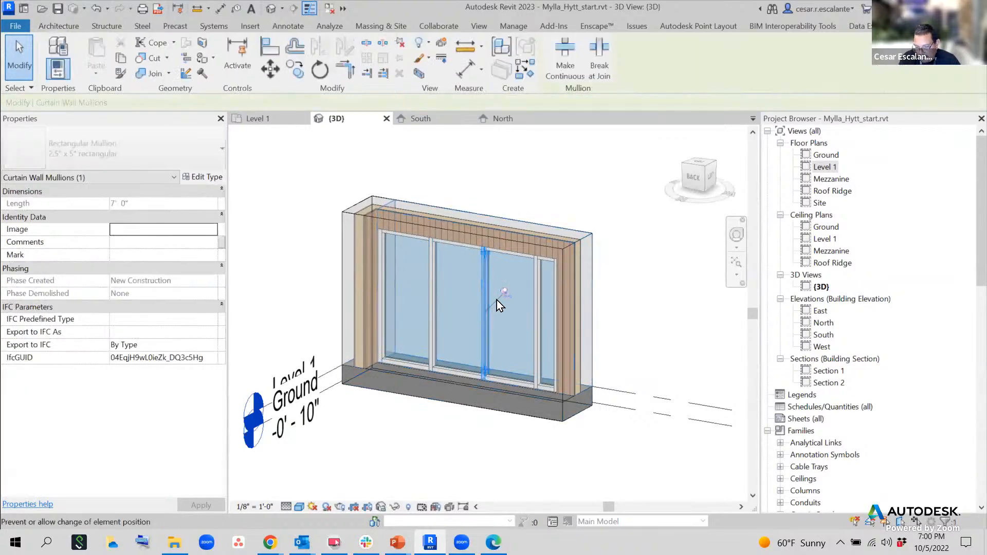
pyautogui.press('Escape')
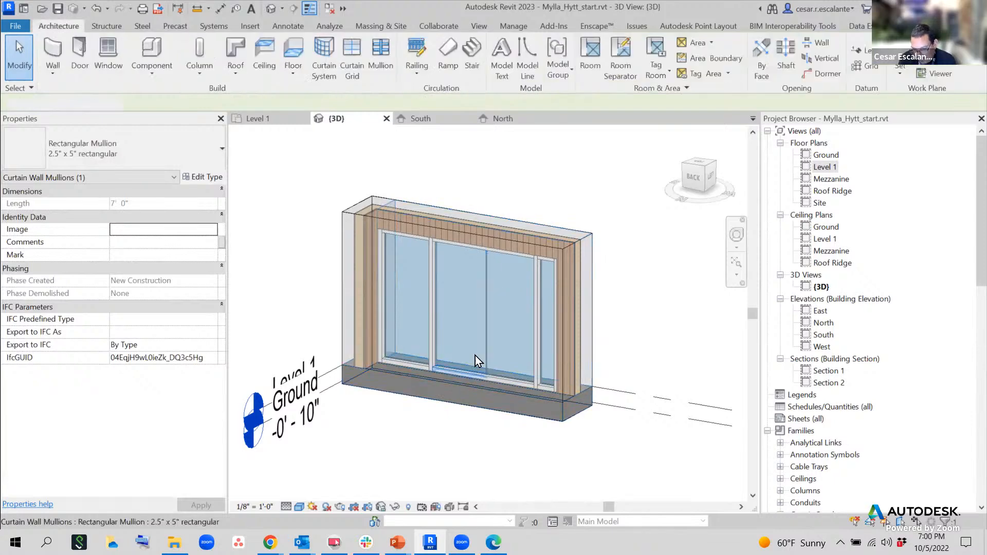
# Unpin the storefront's middle vertical grid line and delete the vertical mullion beside the narrow end bay.
pyautogui.click(486, 331)
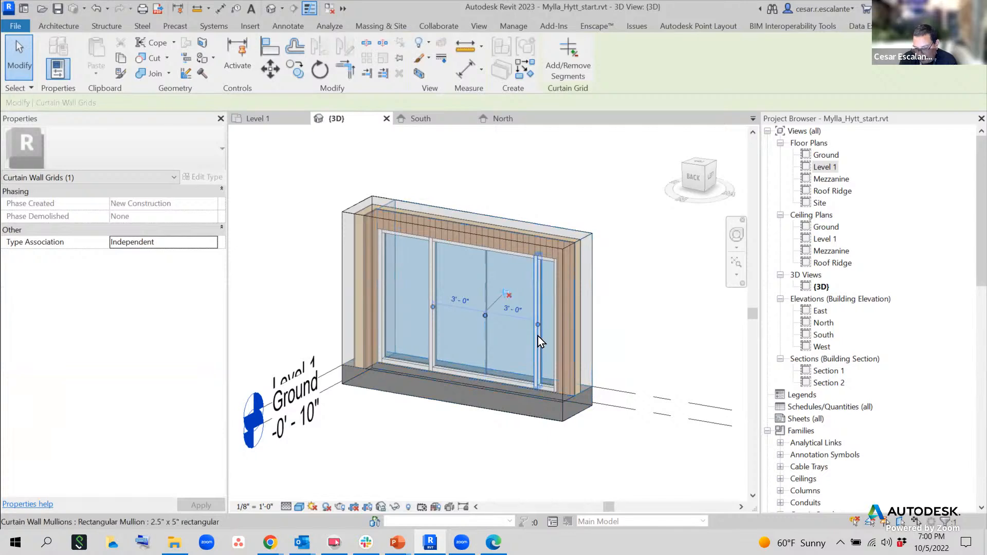
pyautogui.click(508, 294)
pyautogui.click(507, 292)
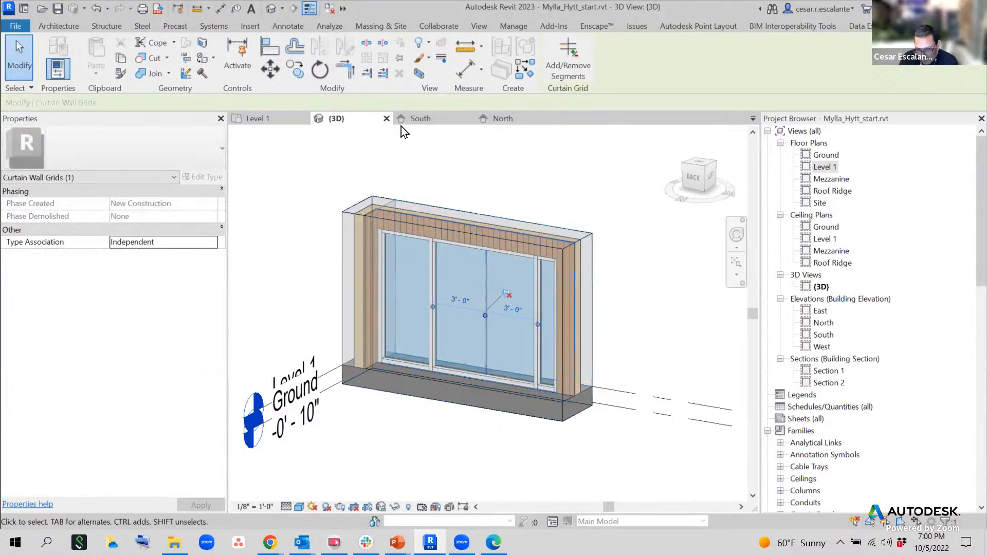
pyautogui.click(463, 412)
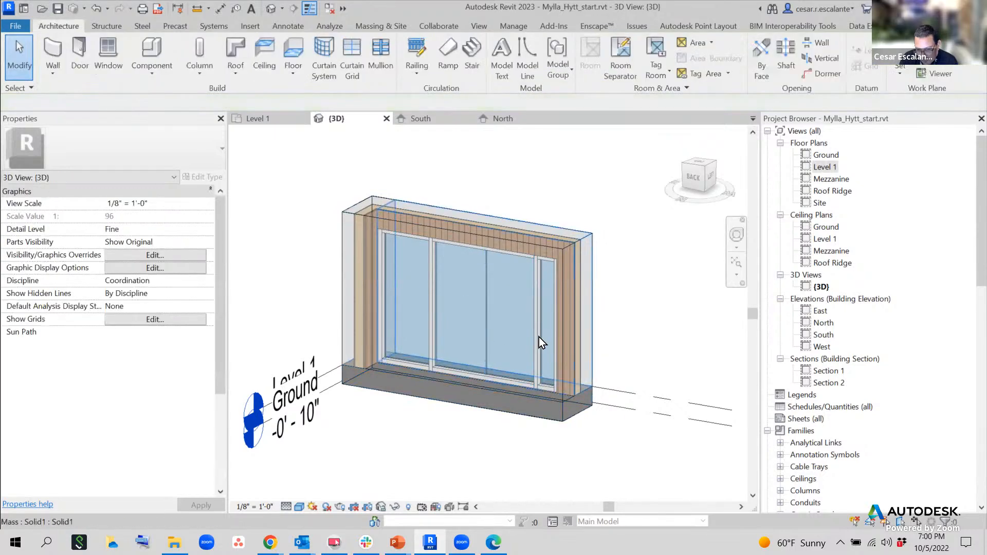
pyautogui.click(540, 335)
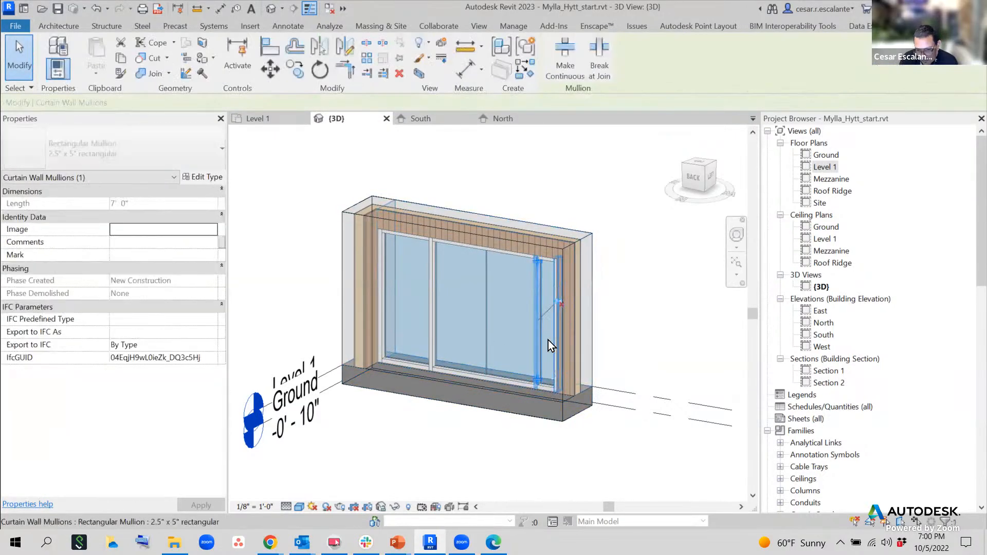
pyautogui.click(491, 424)
# Try to remove segments of the vertical grid line beside the narrow end bay, and unpin that grid line.
pyautogui.click(539, 329)
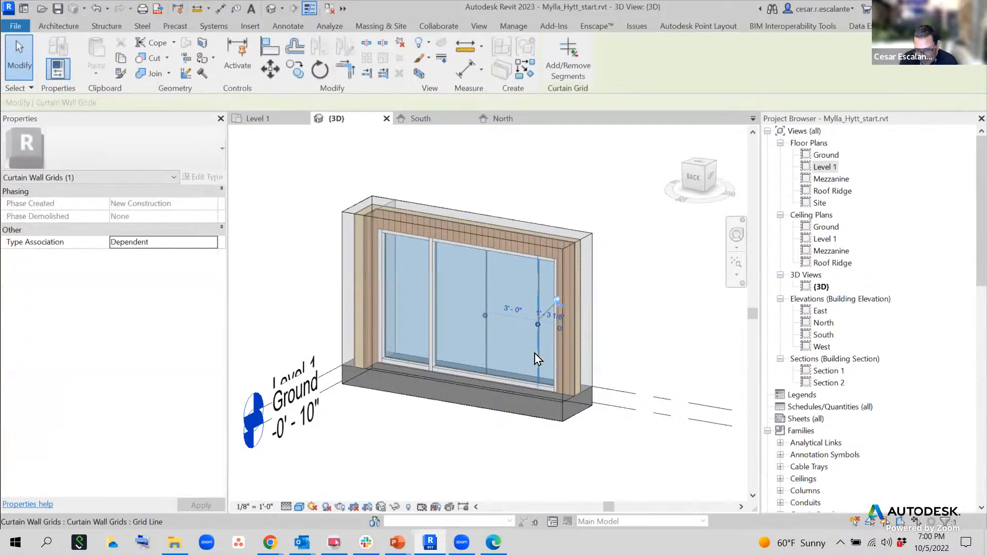
pyautogui.click(563, 64)
pyautogui.click(537, 295)
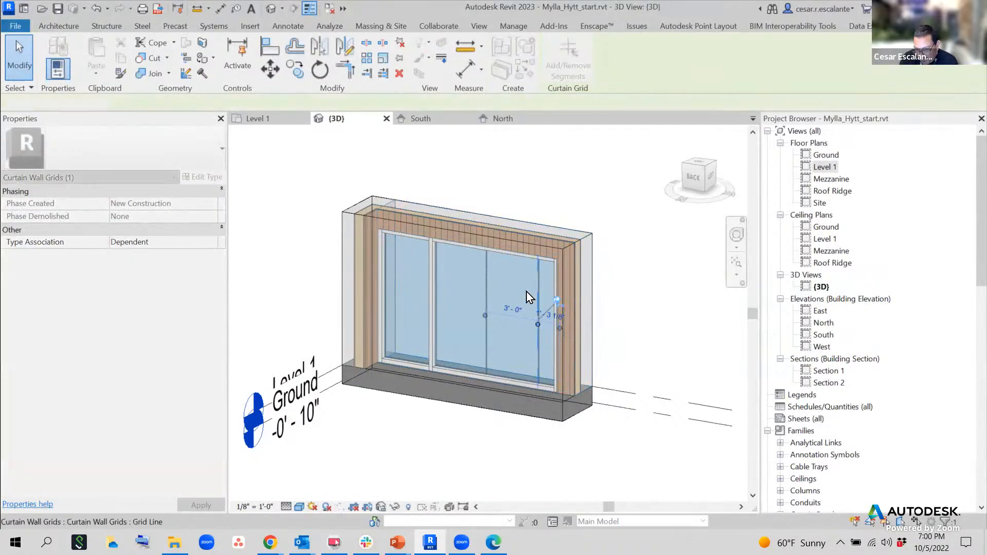
pyautogui.click(485, 282)
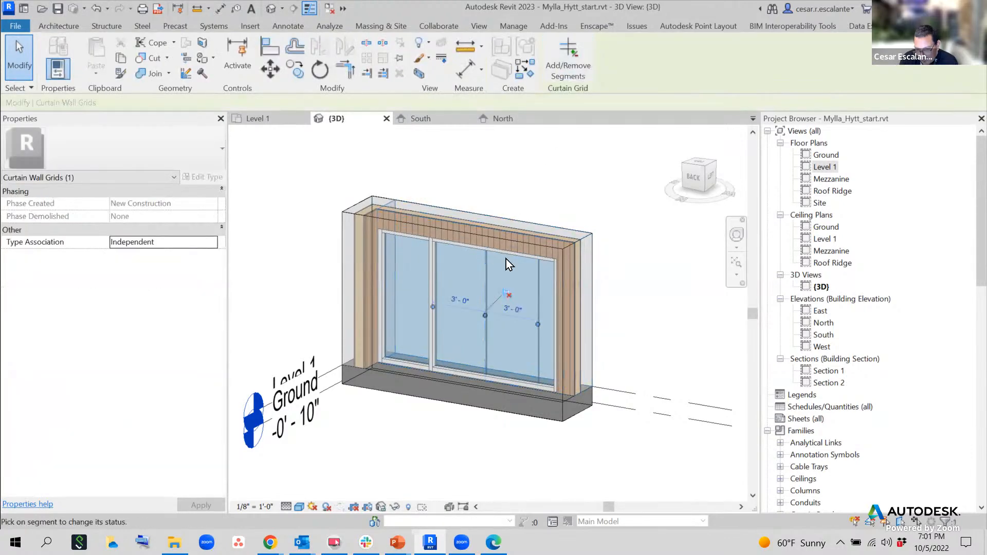
pyautogui.press('Escape')
pyautogui.click(538, 314)
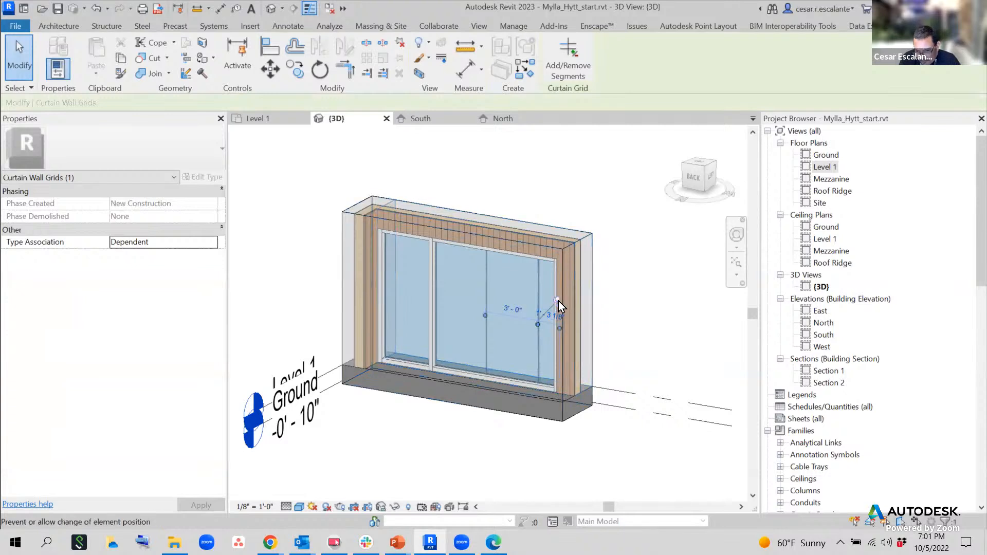
pyautogui.click(558, 300)
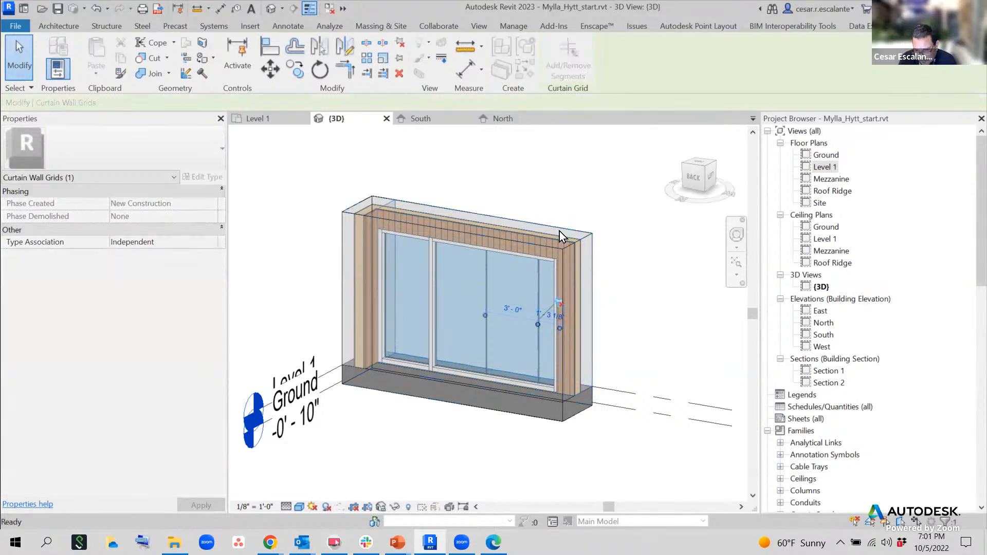
pyautogui.press('Escape')
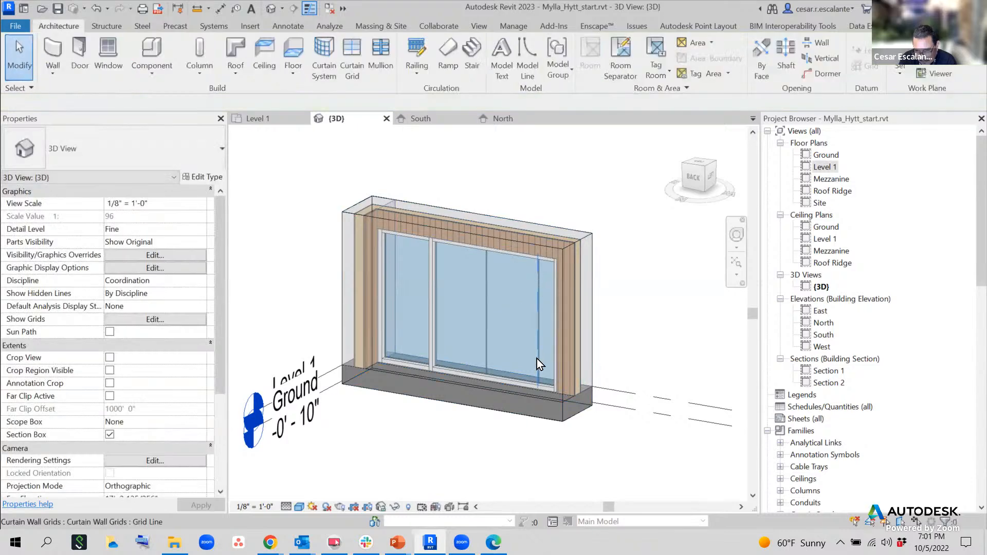
pyautogui.click(488, 328)
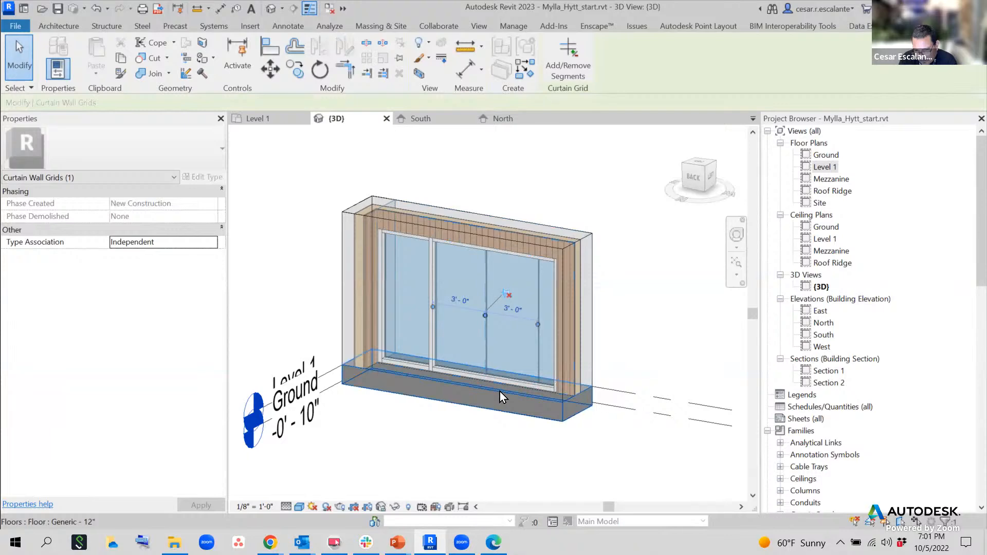
pyautogui.click(504, 443)
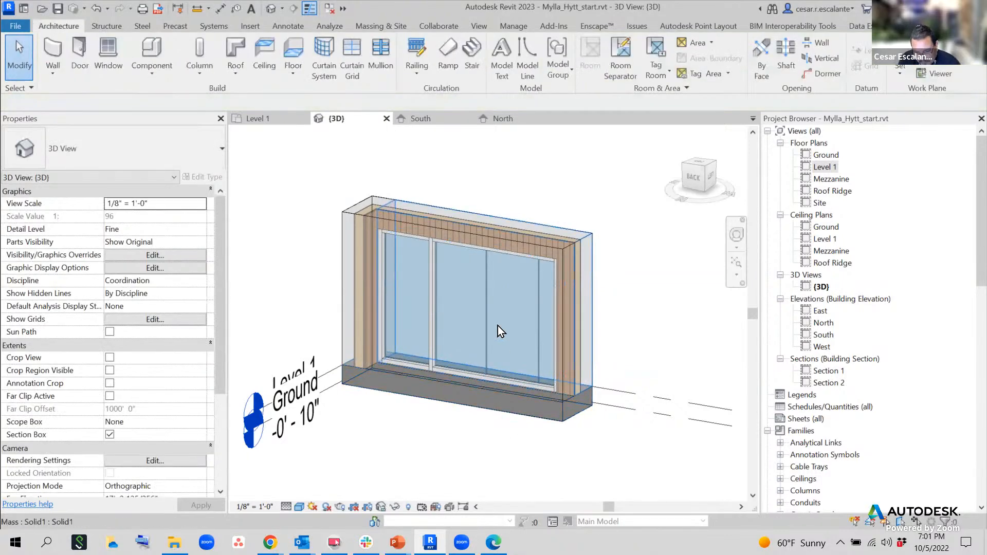
pyautogui.click(486, 317)
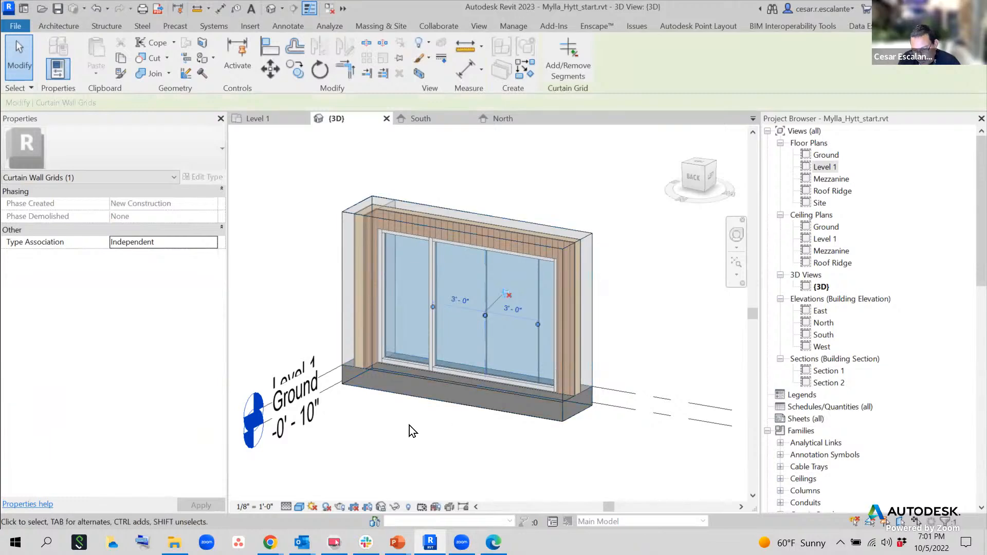
pyautogui.press('Escape')
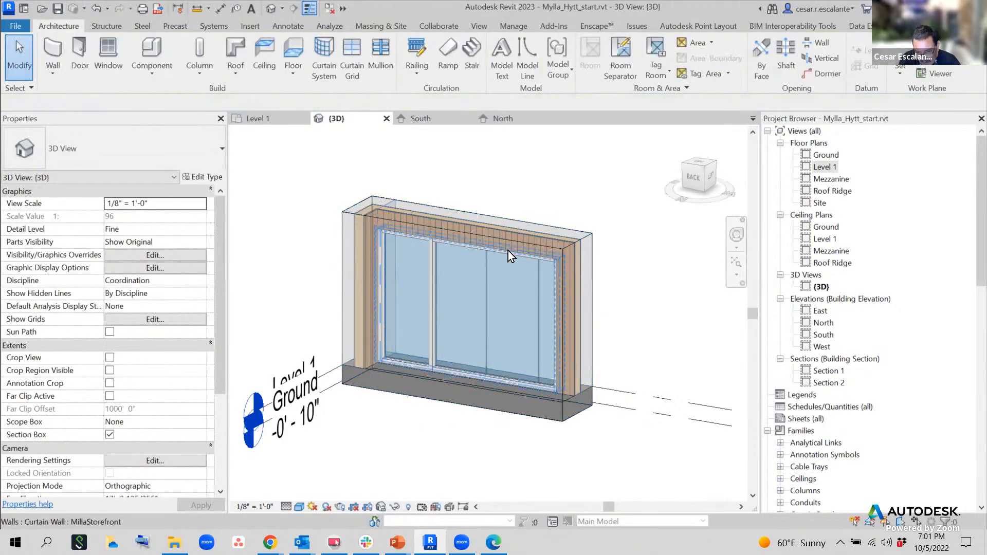
# Set the MillaStorefront type's vertical grid layout to None and accept the type properties.
pyautogui.click(508, 251)
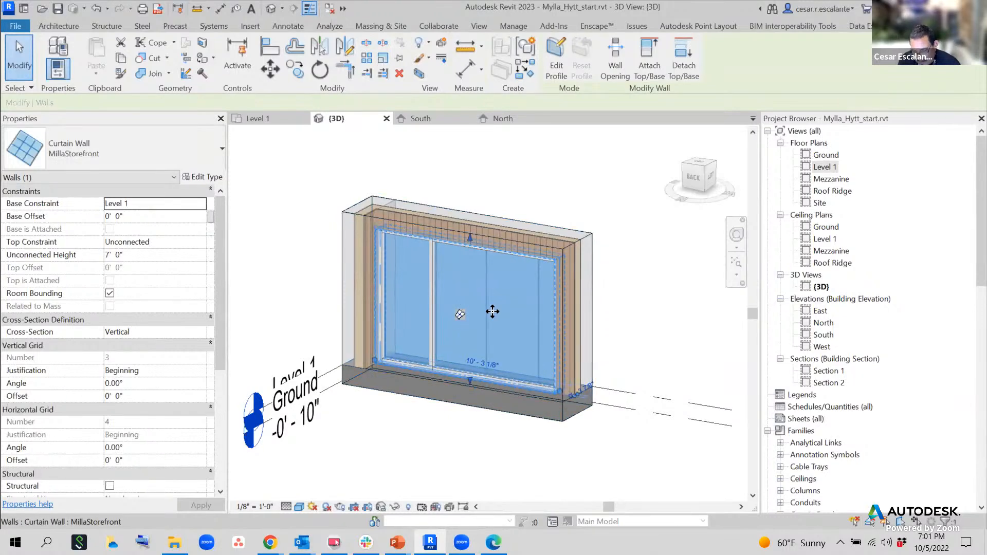
pyautogui.click(212, 178)
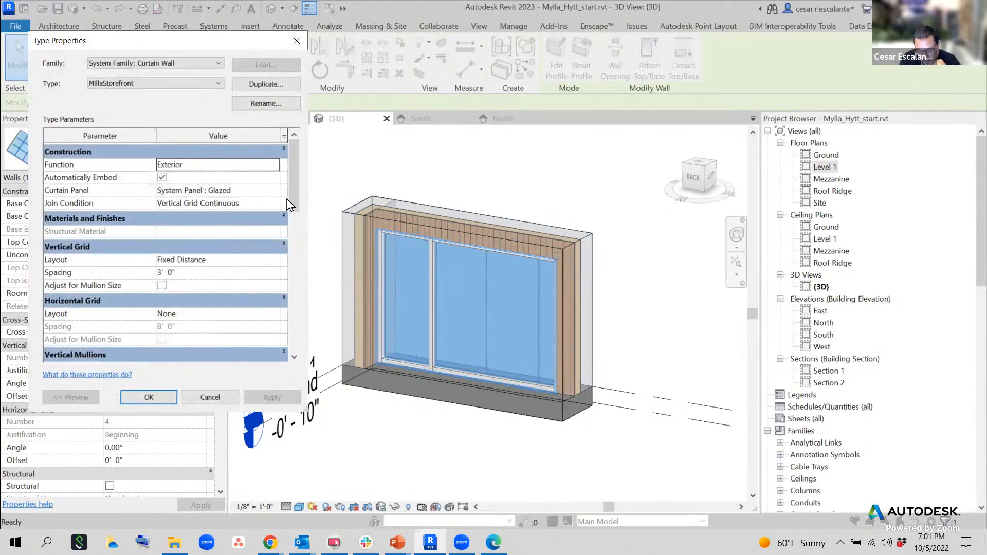
pyautogui.click(271, 258)
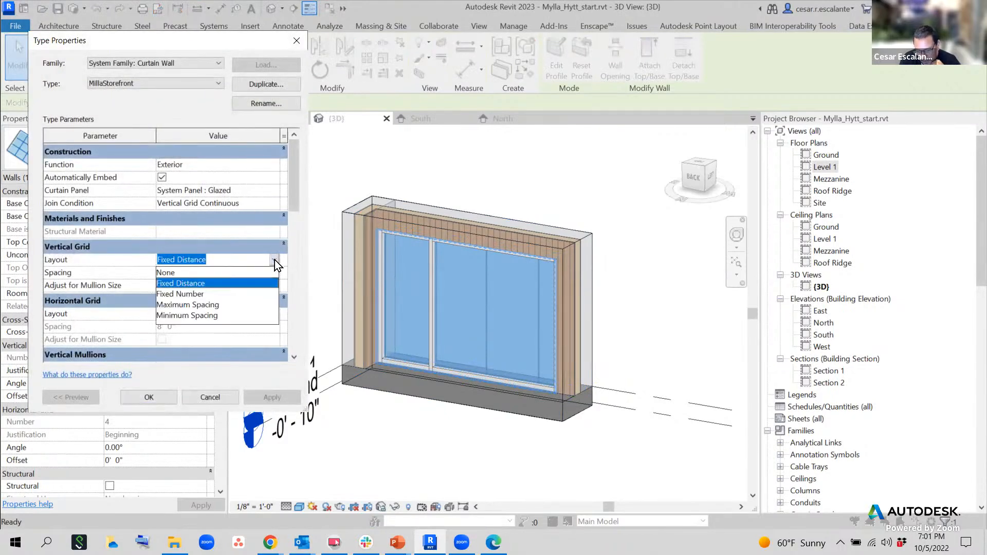
pyautogui.click(190, 271)
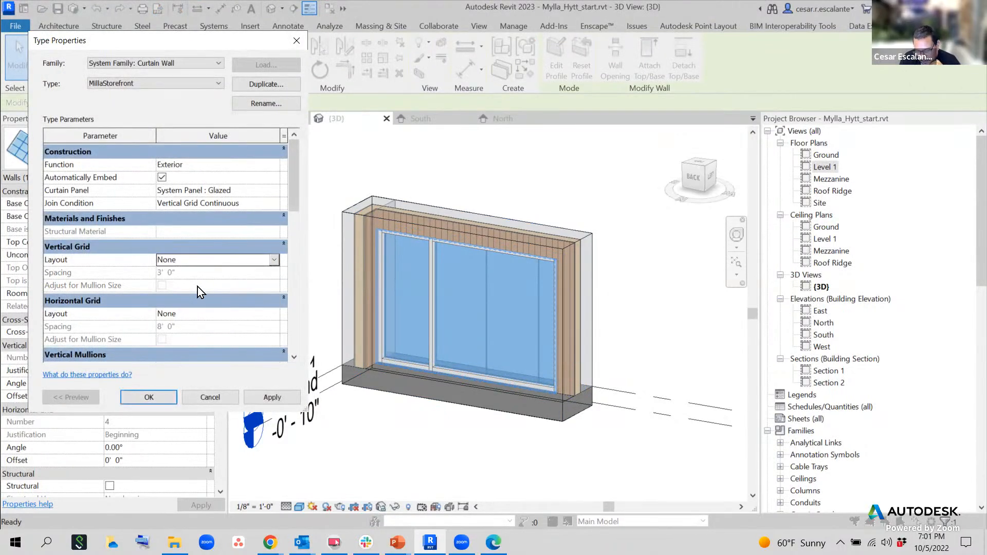
pyautogui.click(272, 398)
pyautogui.click(118, 273)
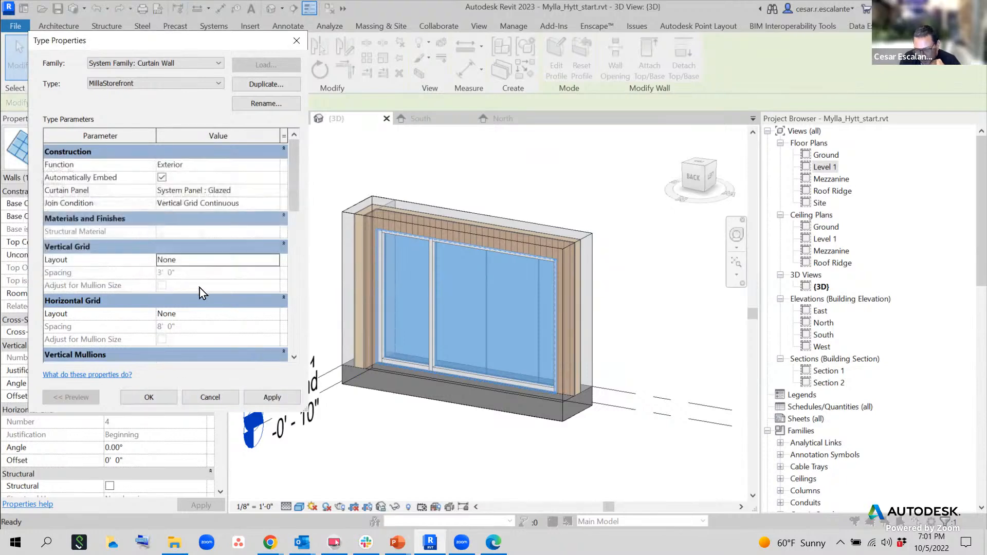
pyautogui.click(437, 451)
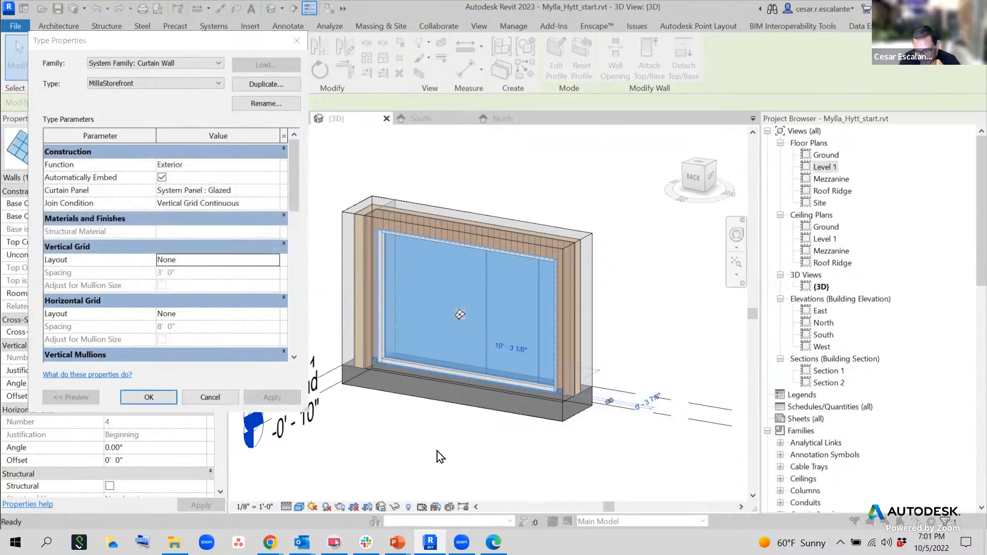
pyautogui.click(150, 397)
# Delete the two leftover unpinned vertical grid lines from the storefront.
pyautogui.click(448, 421)
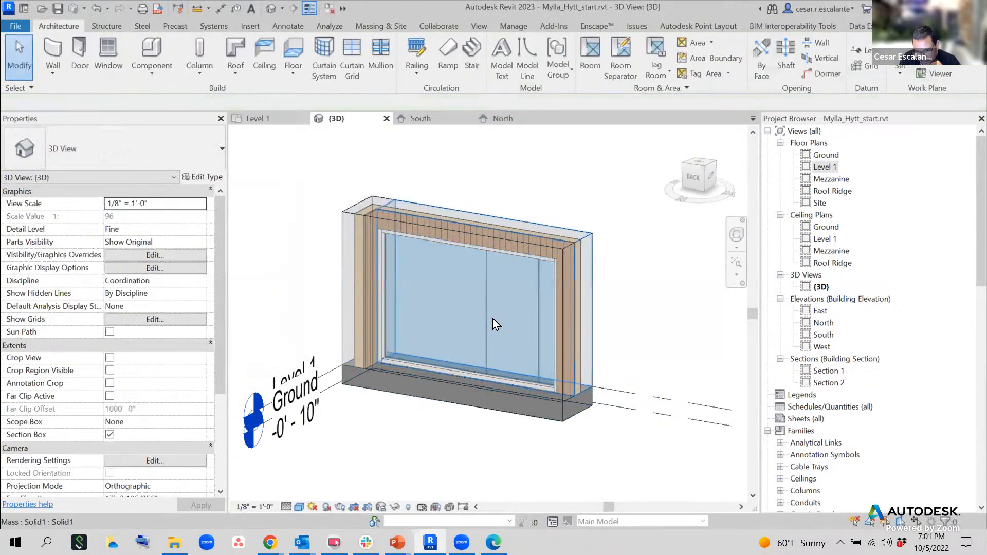
pyautogui.click(486, 316)
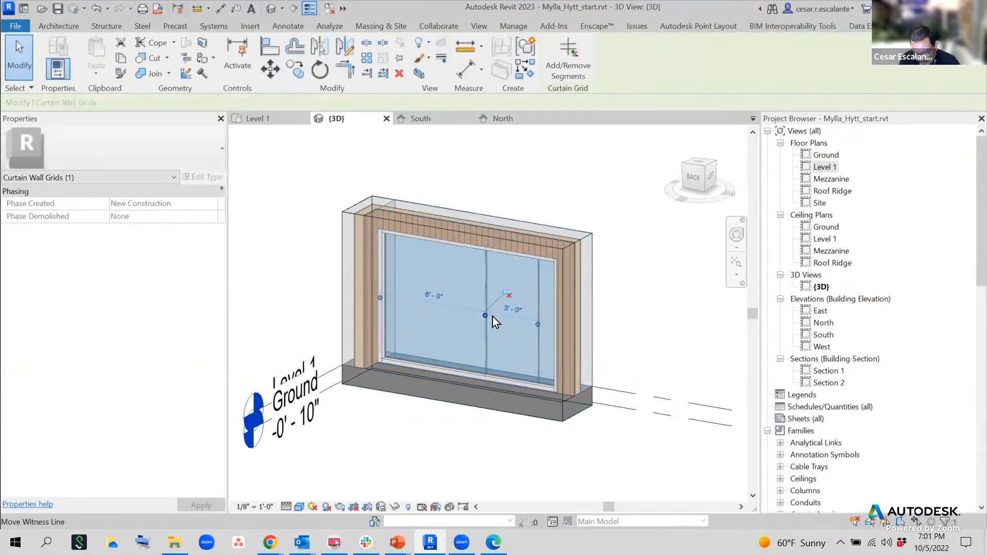
pyautogui.press('Delete')
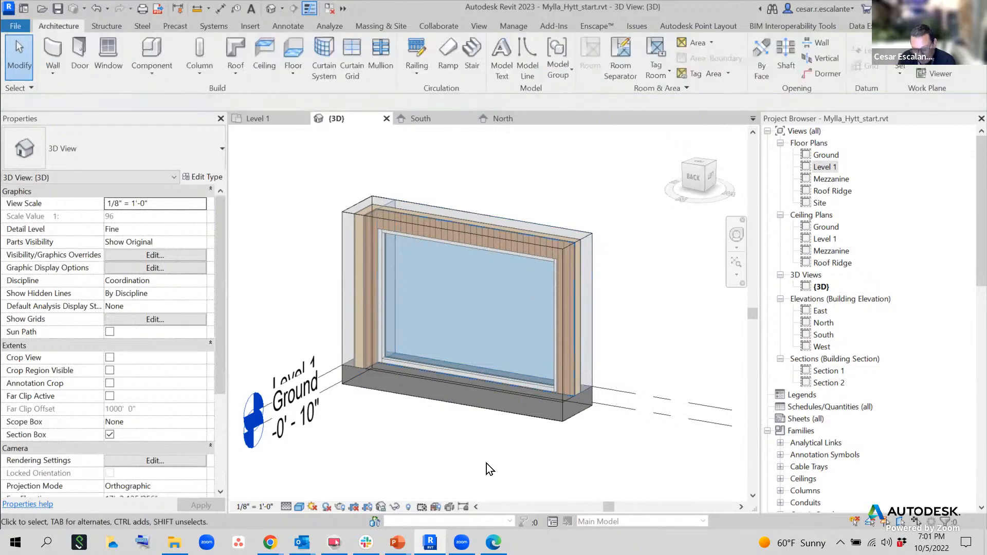
# Place one vertical curtain grid line 3' 0" from the storefront's left end as seen from the back, and leave the command.
pyautogui.keyDown('shift'); pyautogui.moveTo(485, 465); pyautogui.dragTo(529, 467, button='middle'); pyautogui.keyUp('shift')
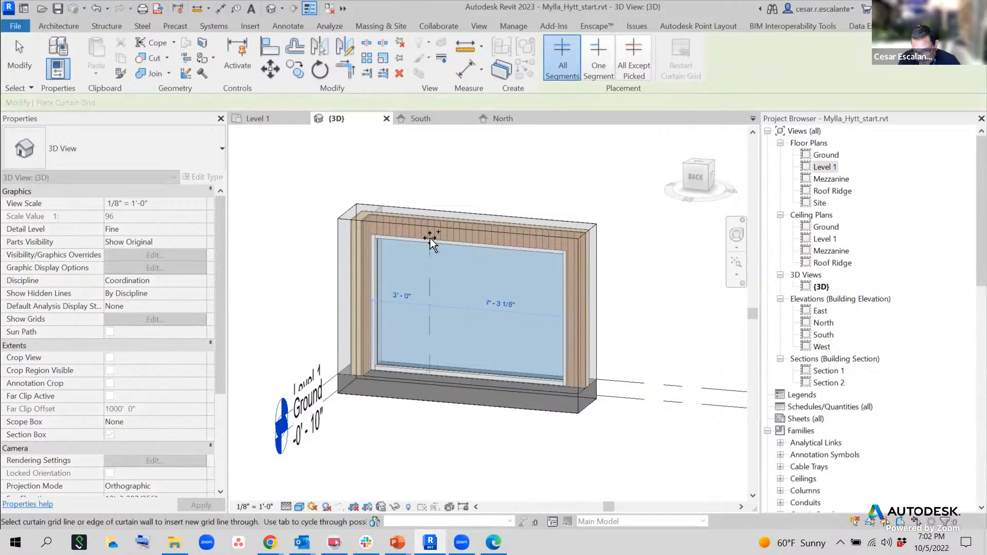
pyautogui.click(430, 239)
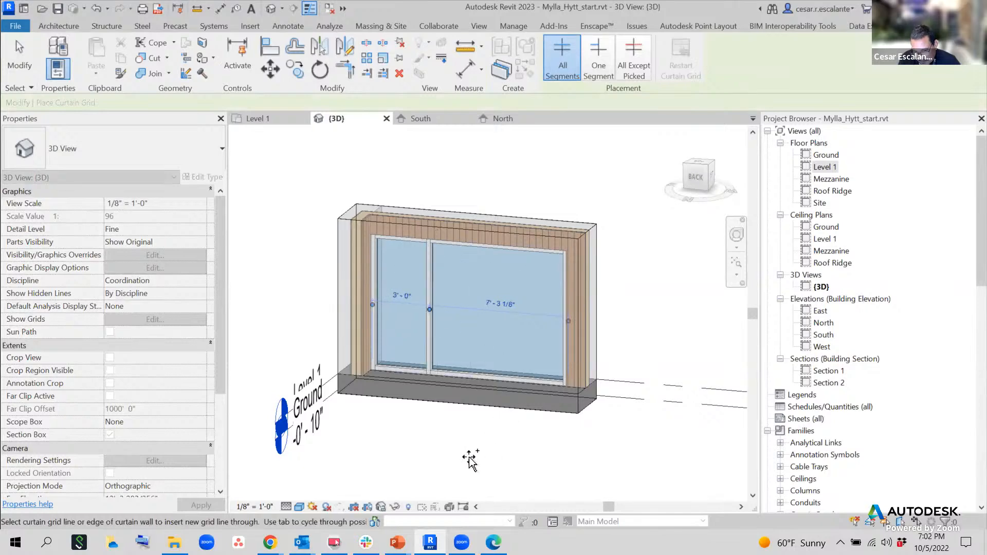
pyautogui.press('Escape')
# Unpin and delete the bottom mullion of the storefront's 3' 0" wide bay.
pyautogui.scroll(2, 406, 375)
pyautogui.click(408, 366)
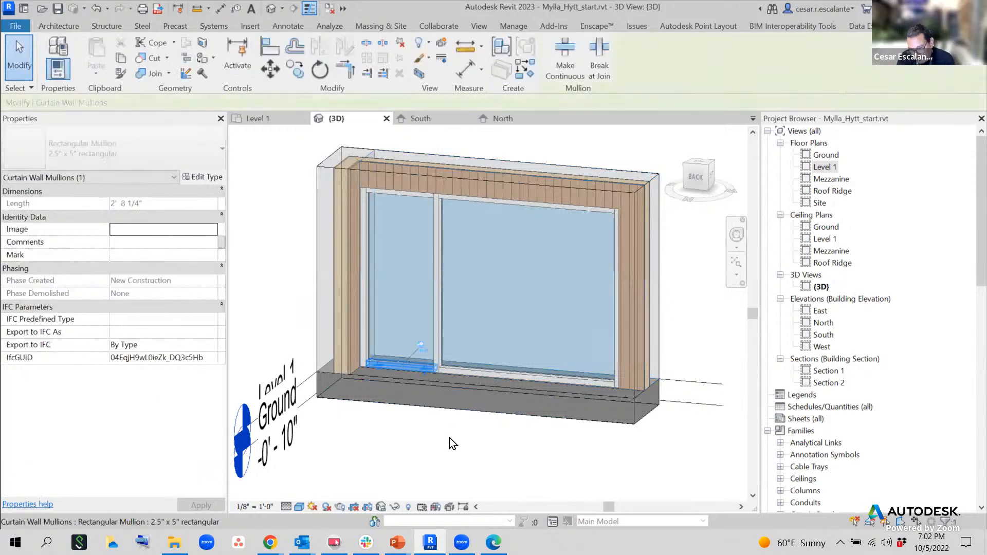
pyautogui.click(421, 346)
pyautogui.press('Delete')
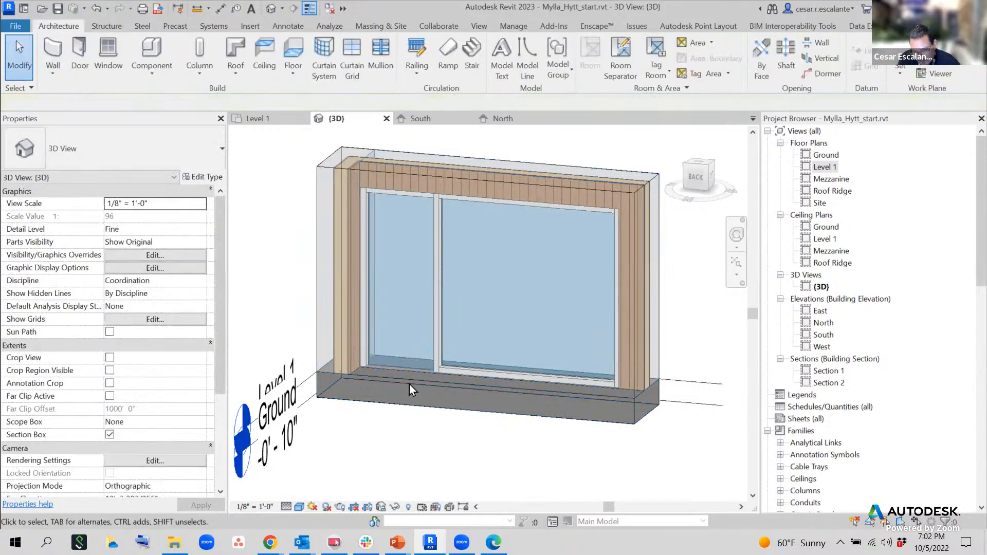
# Select the glazed panel in the 3' 0" bay and change its type to Door-Curtain-Wall-Single-Glass.
pyautogui.press('Tab')
pyautogui.press('Tab')
pyautogui.press('Tab')
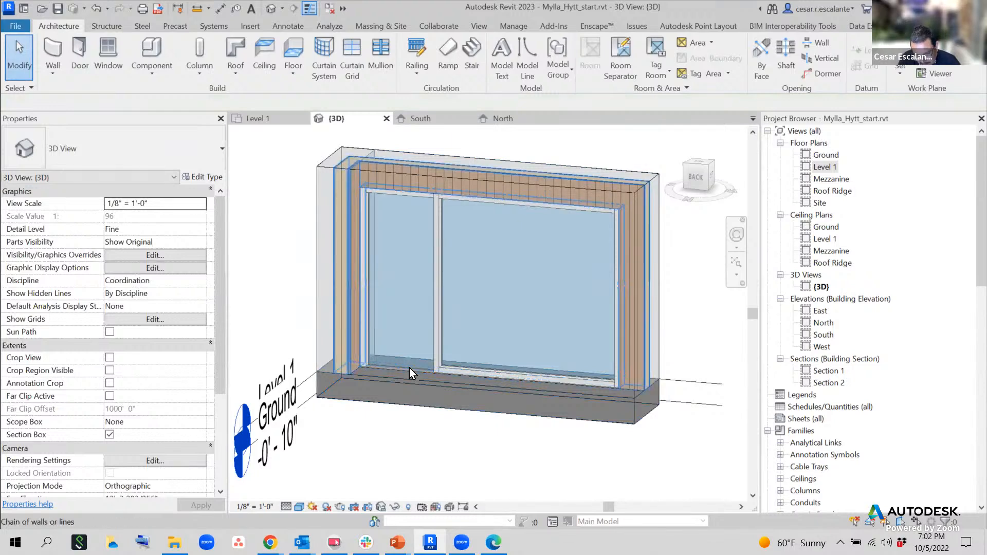
pyautogui.press('Tab')
pyautogui.click(409, 368)
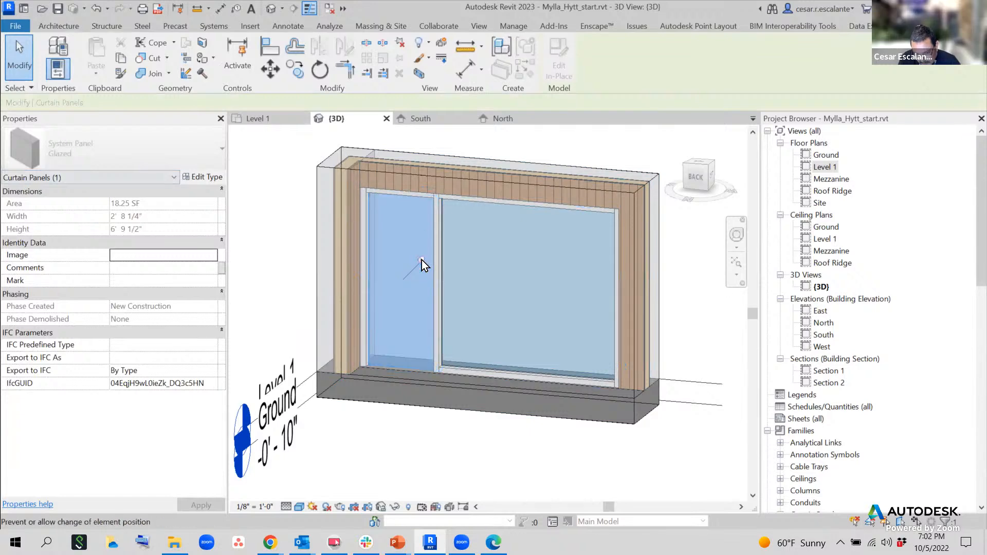
pyautogui.click(169, 155)
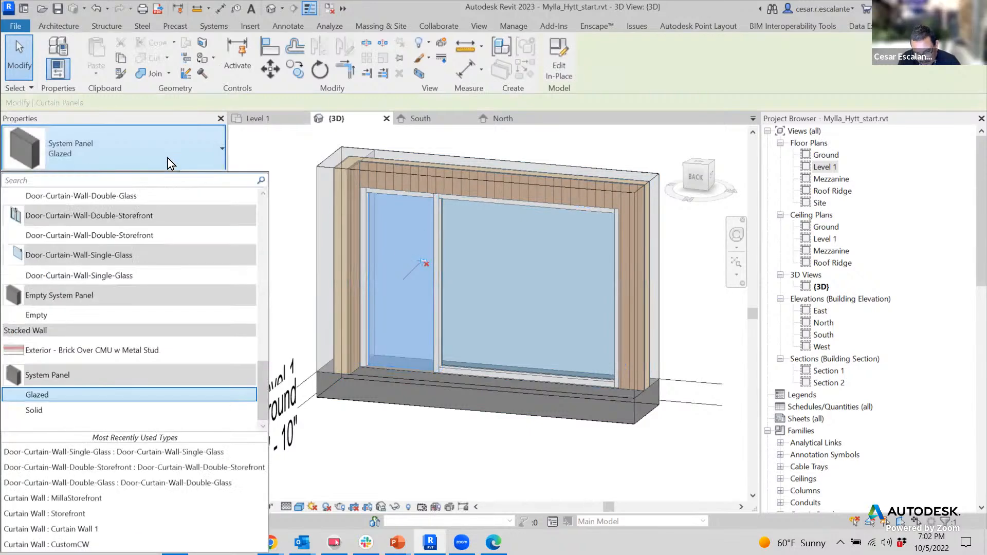
pyautogui.click(125, 276)
pyautogui.click(402, 474)
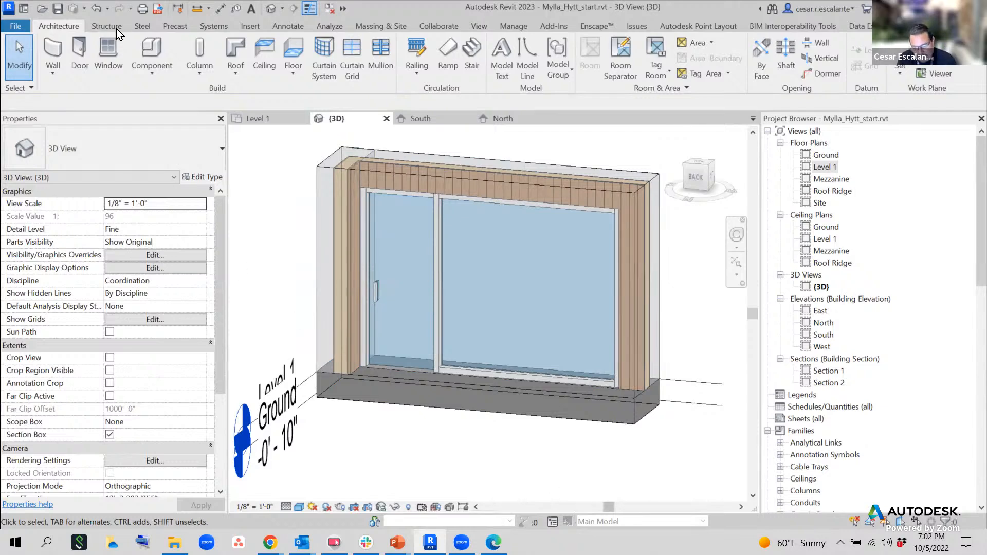
# Delete the embedded storefront from the grid B wall and open the Level 1 floor plan at that wall.
pyautogui.click(502, 380)
pyautogui.press('Delete')
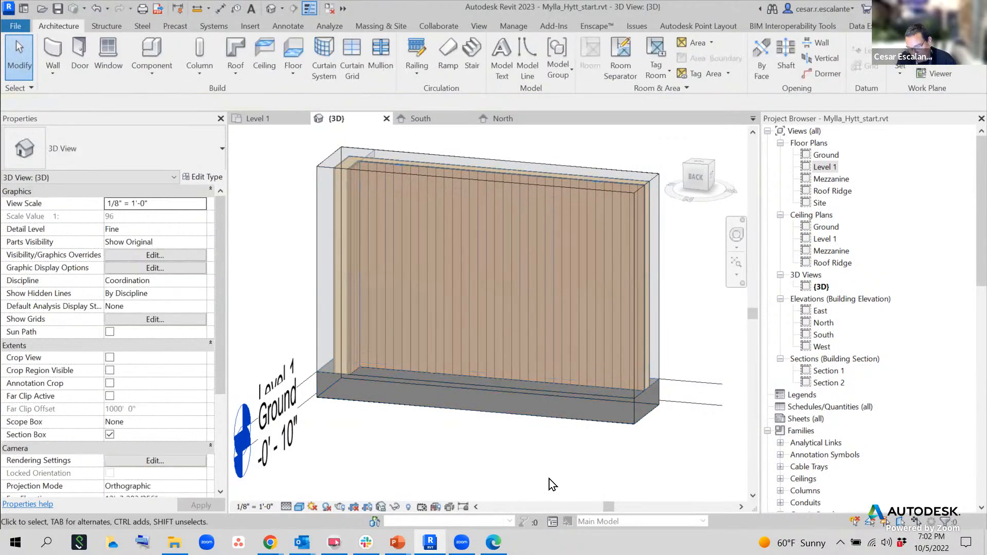
pyautogui.doubleClick(825, 167)
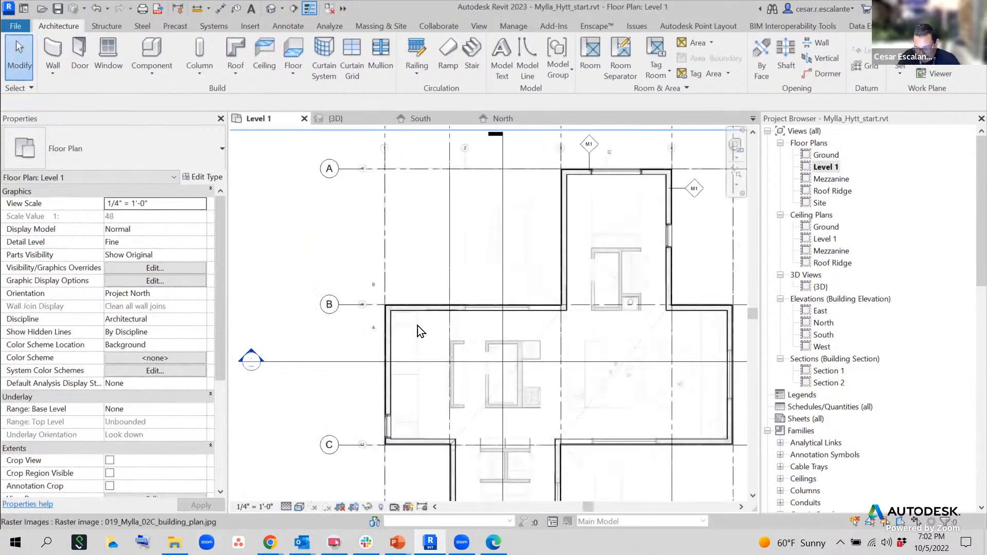
pyautogui.scroll(3, 444, 260)
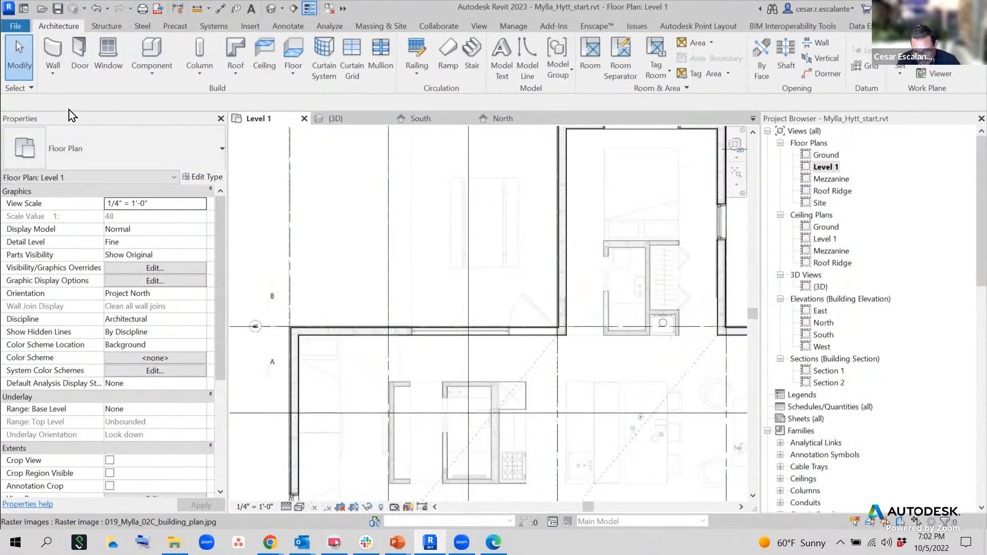
# Start a new wall with the Storefront curtain wall type and duplicate that type as Storefront-Mylla.
pyautogui.click(57, 47)
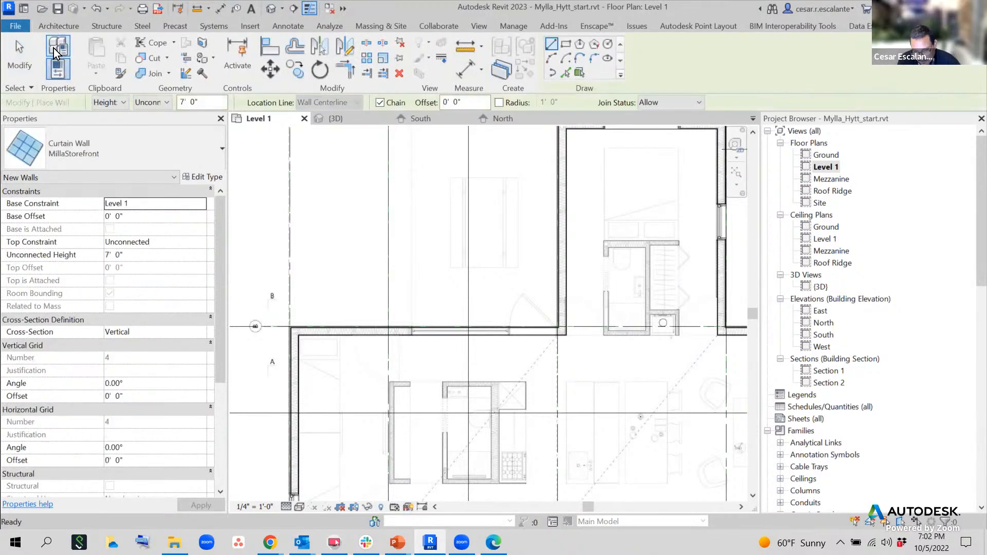
pyautogui.click(136, 153)
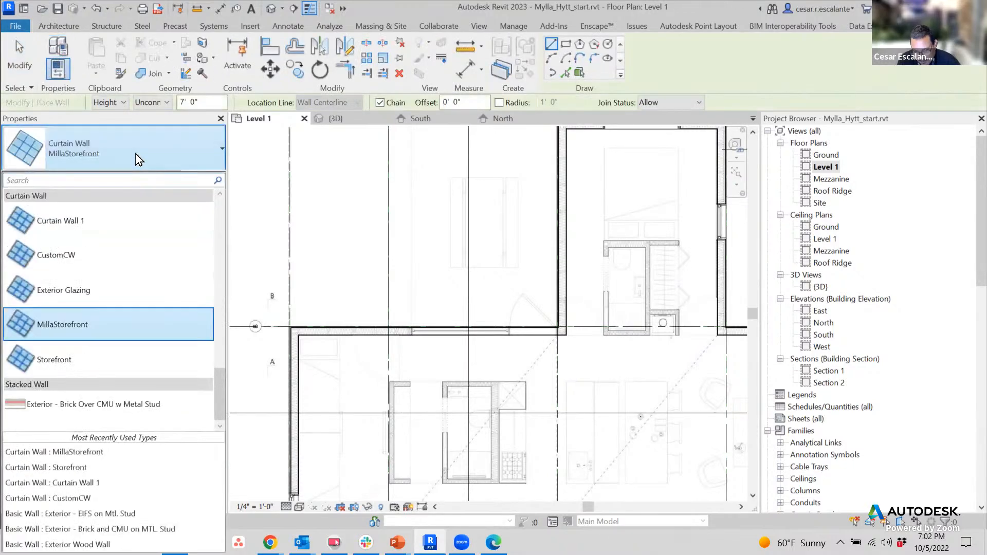
pyautogui.click(63, 366)
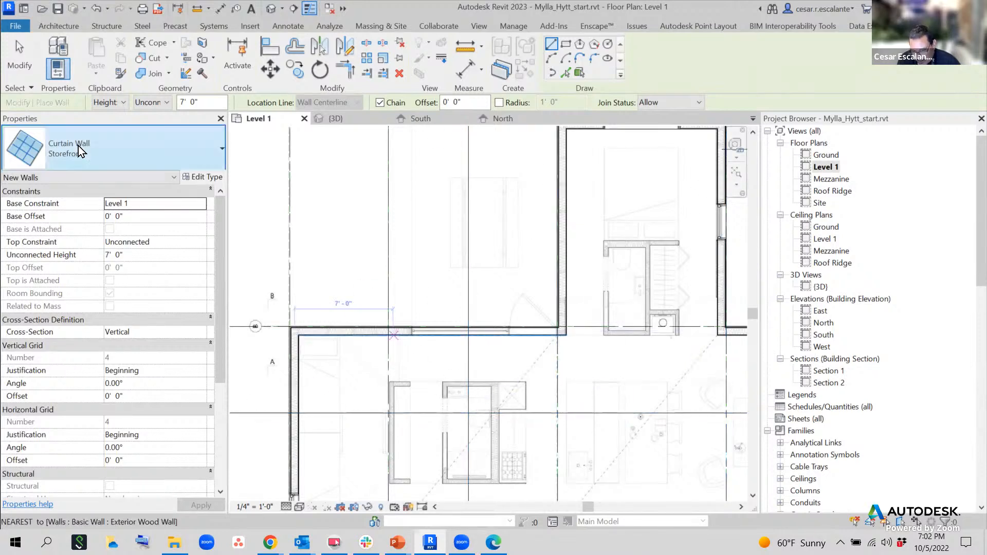
pyautogui.click(211, 181)
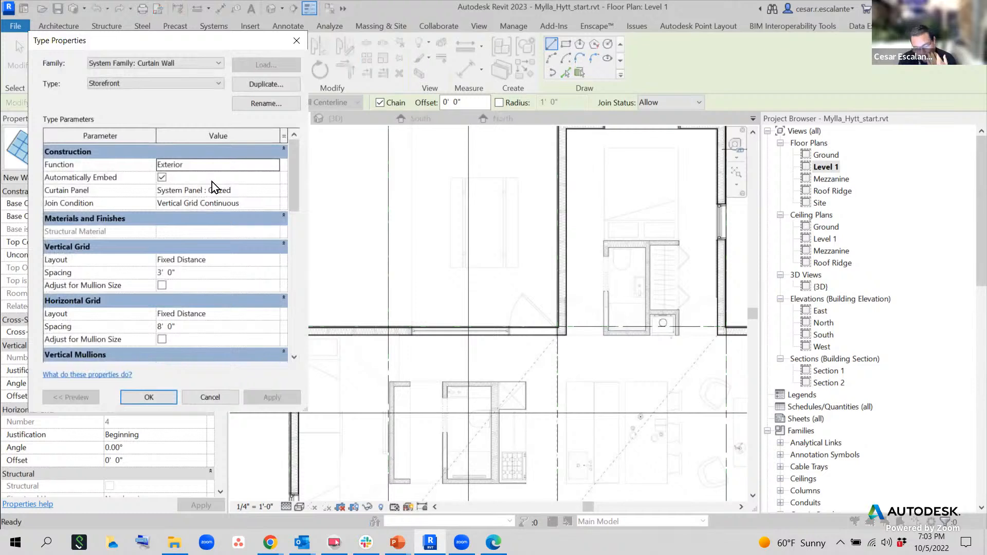
pyautogui.click(270, 86)
pyautogui.click(152, 220)
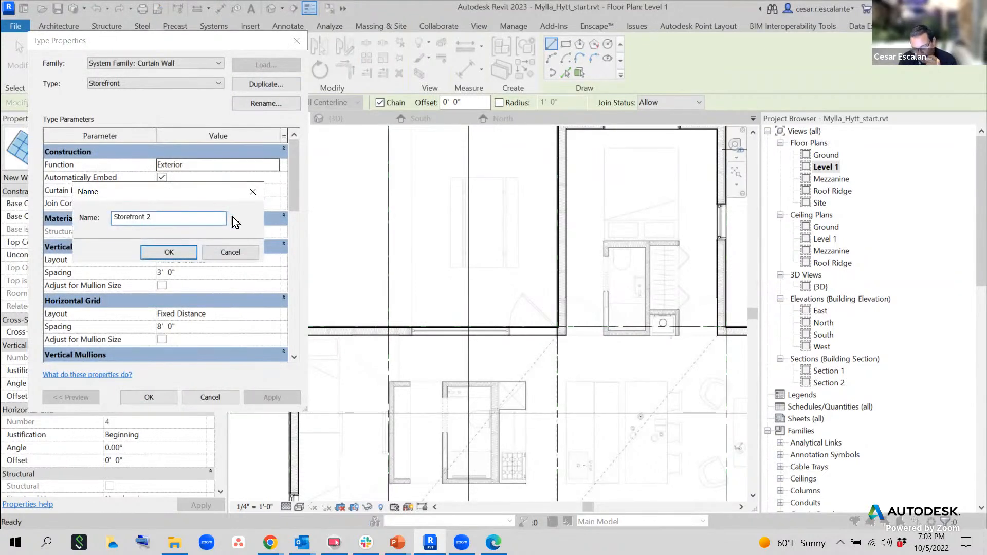
pyautogui.press('BackSpace')
pyautogui.press('BackSpace')
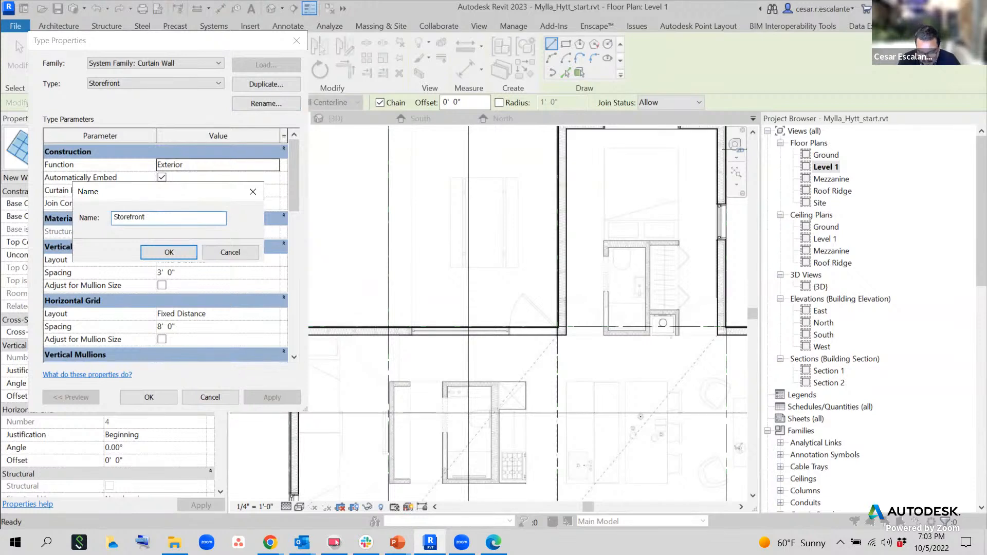
pyautogui.write('-Mylla')
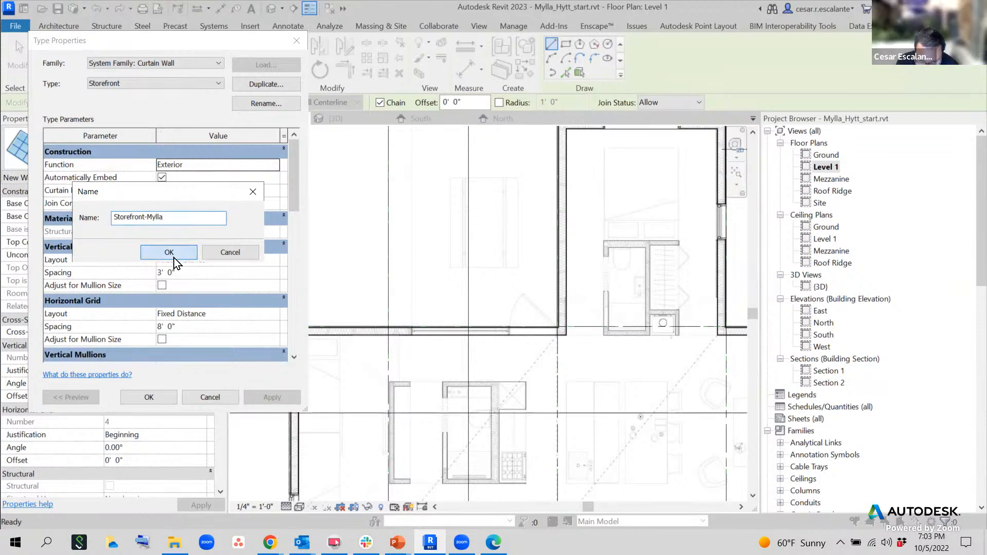
pyautogui.click(174, 256)
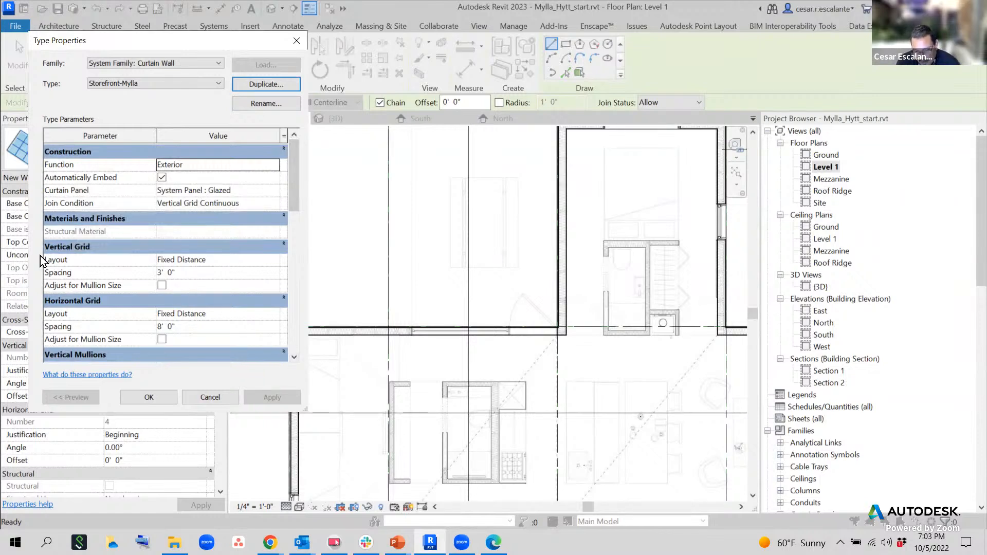
# Set the vertical and horizontal grid layouts of Storefront-Mylla to None, keeping its mullion types, and accept the type properties.
pyautogui.click(275, 260)
pyautogui.click(274, 260)
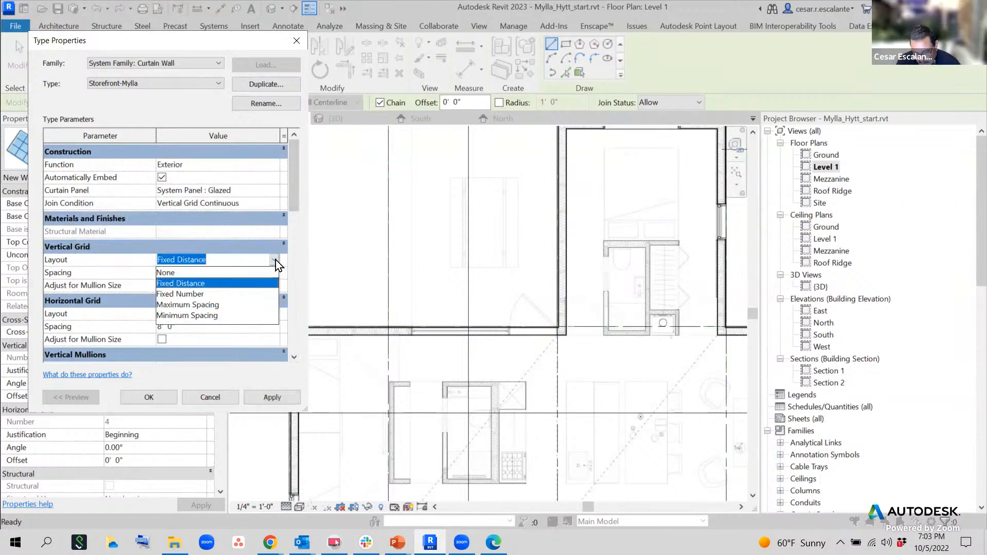
pyautogui.click(175, 274)
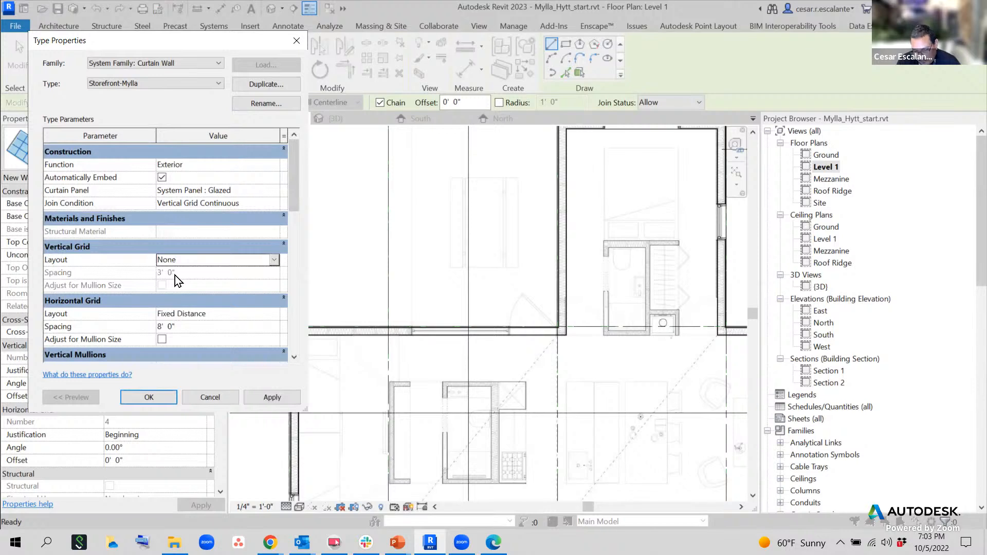
pyautogui.click(273, 314)
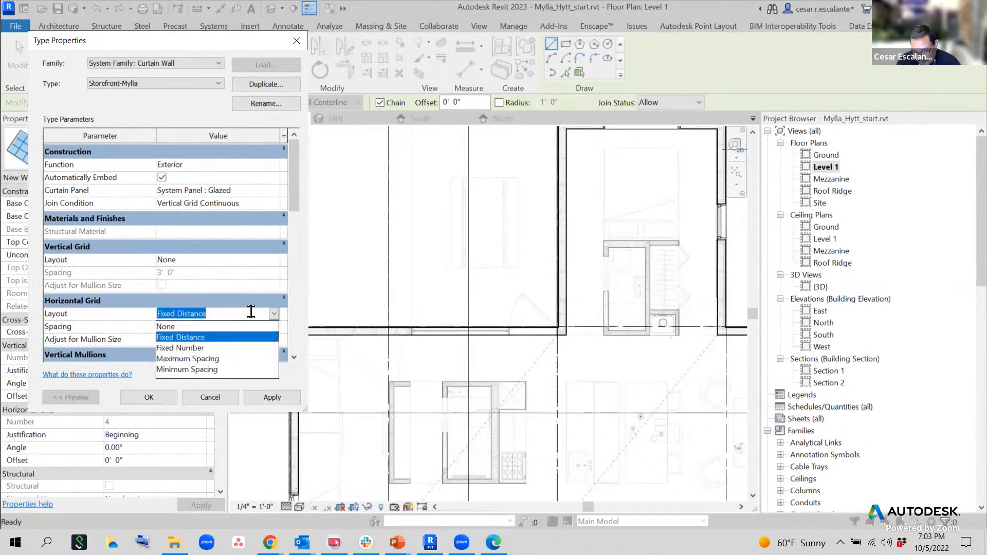
pyautogui.click(164, 328)
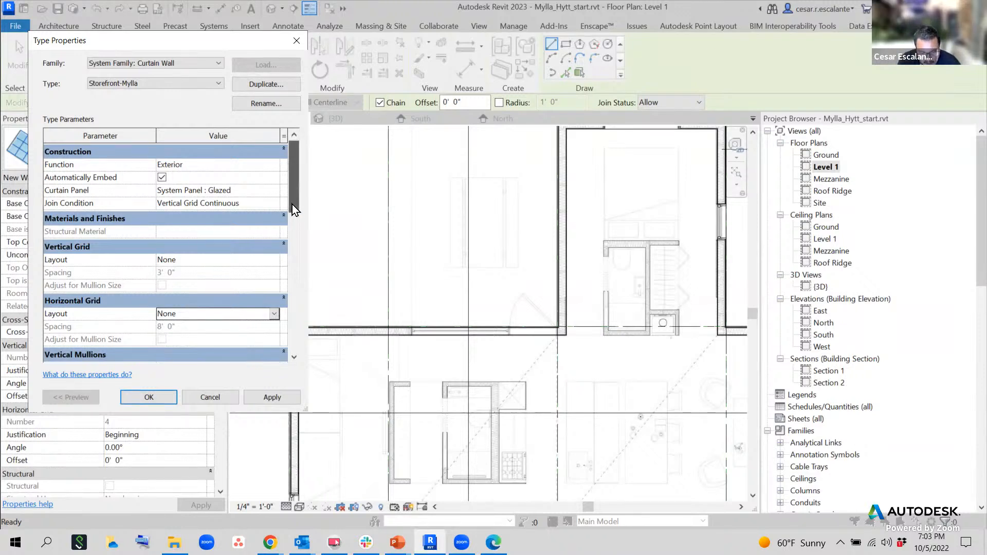
pyautogui.moveTo(292, 205); pyautogui.dragTo(293, 248)
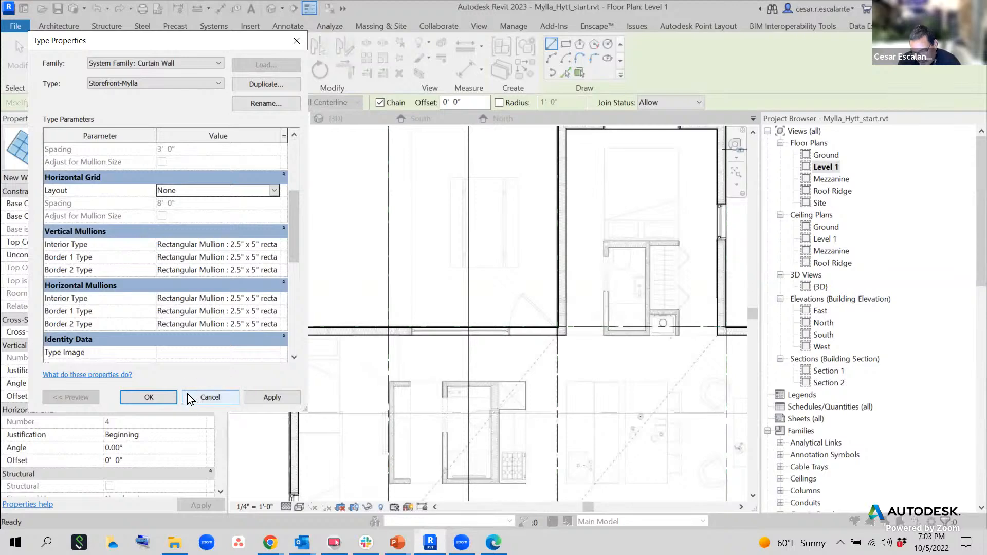
pyautogui.moveTo(291, 207); pyautogui.dragTo(289, 189)
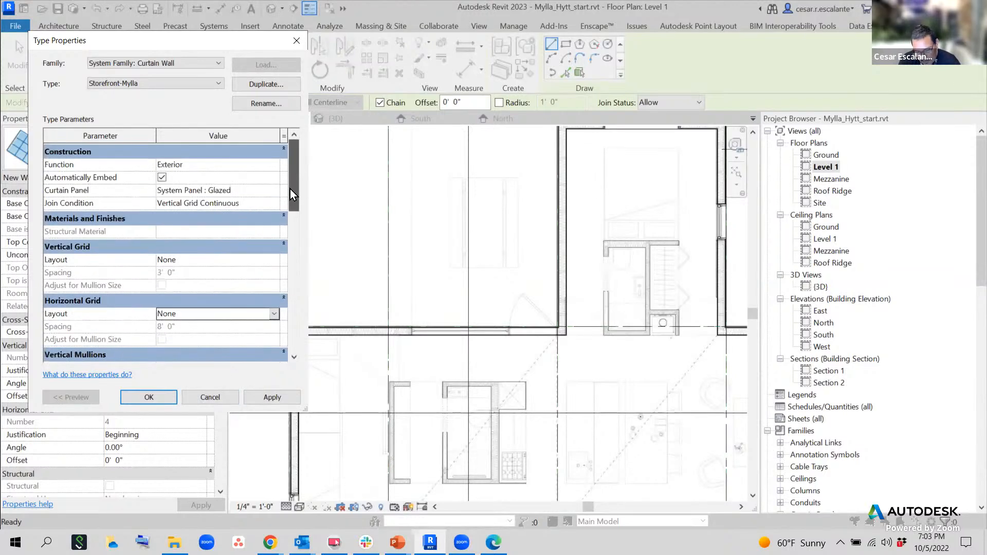
pyautogui.click(148, 398)
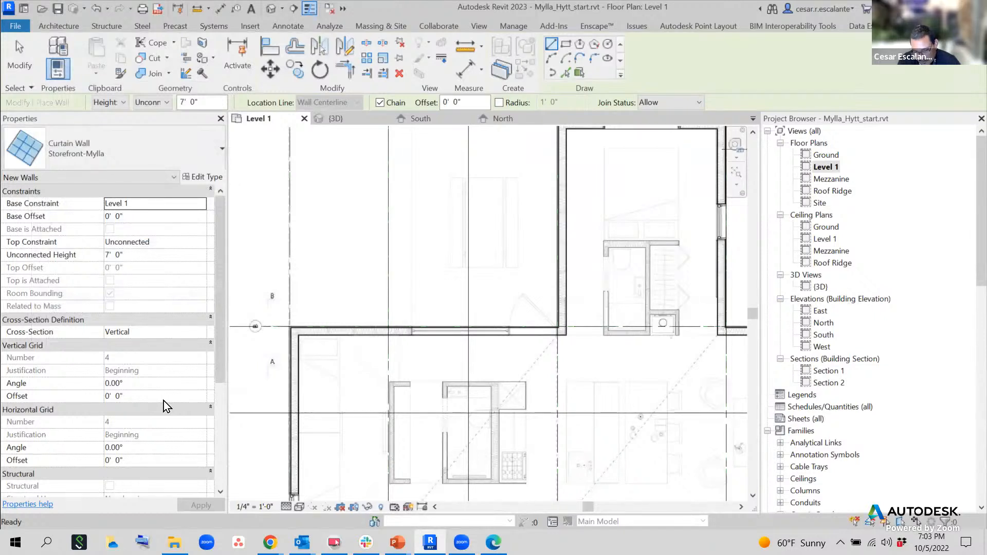
pyautogui.click(201, 177)
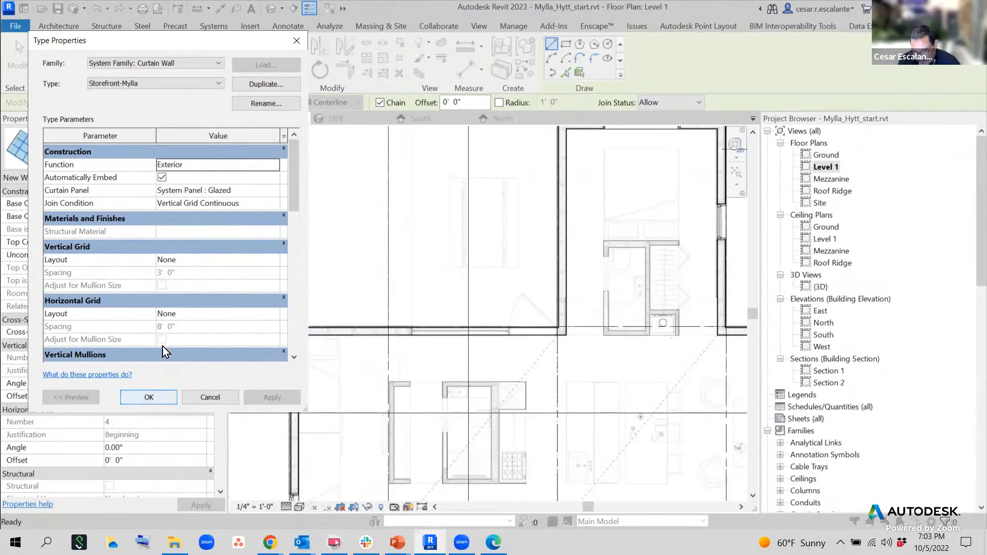
pyautogui.click(297, 40)
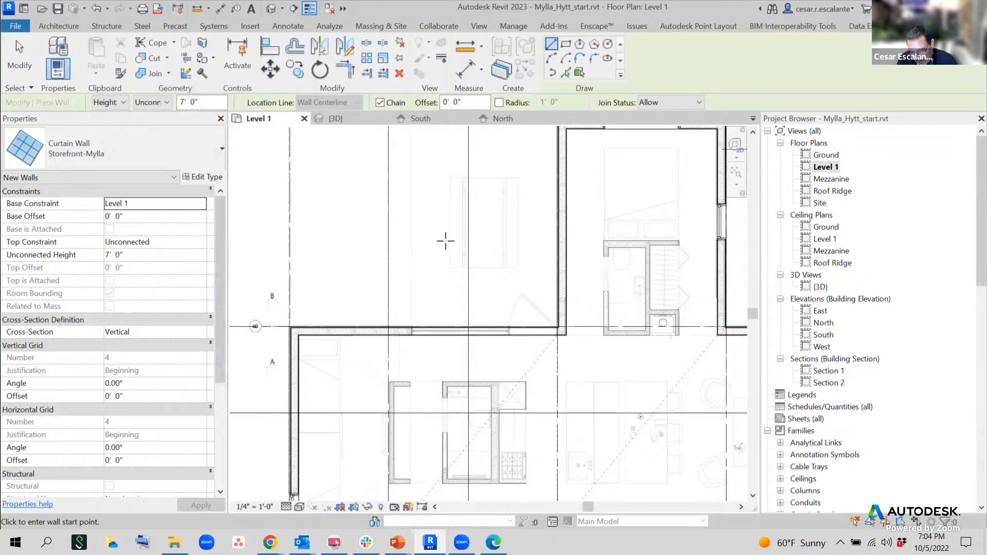
# Draw a 10' 4" Storefront-Mylla wall along the grid B wall, from its grid 3 intersection to the underlay window's far end.
pyautogui.scroll(2, 539, 337)
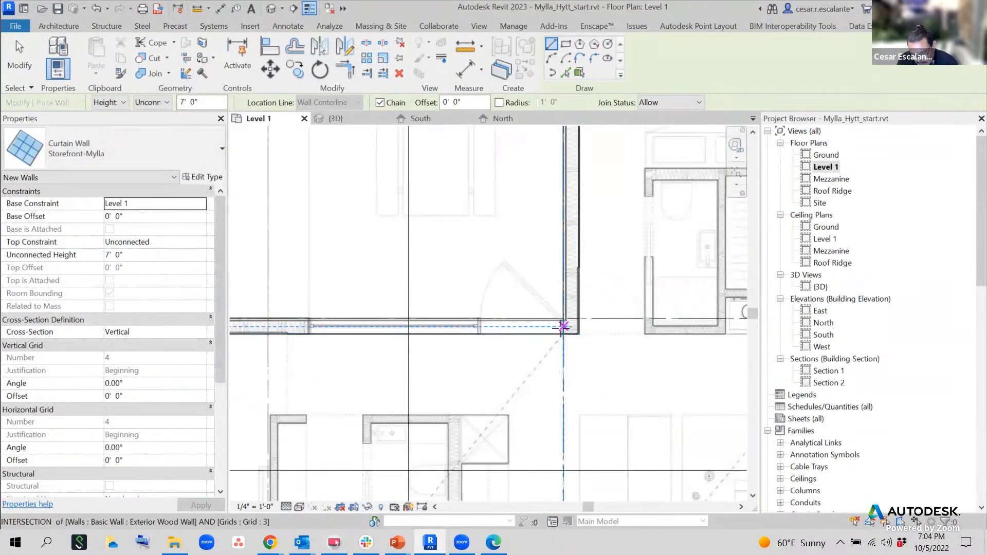
pyautogui.click(564, 326)
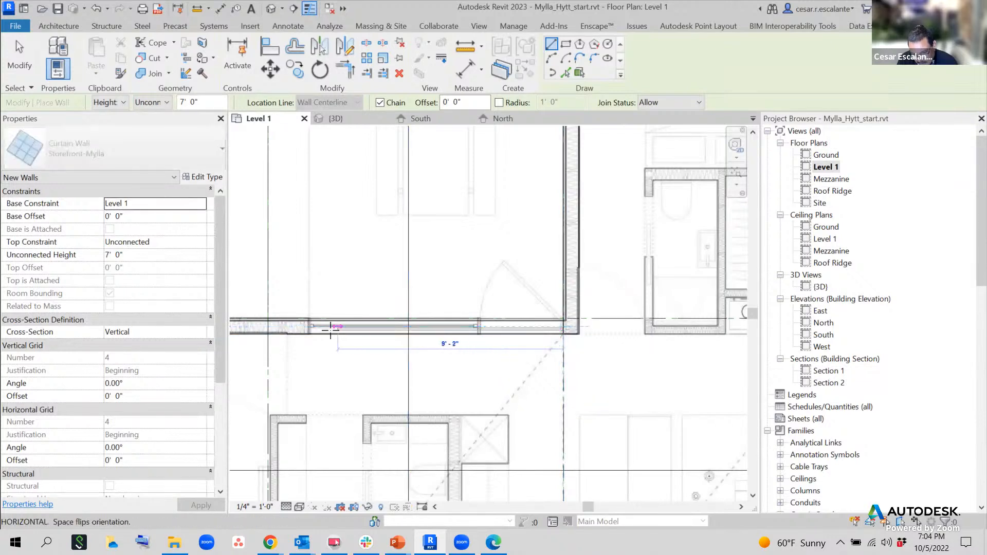
pyautogui.click(309, 327)
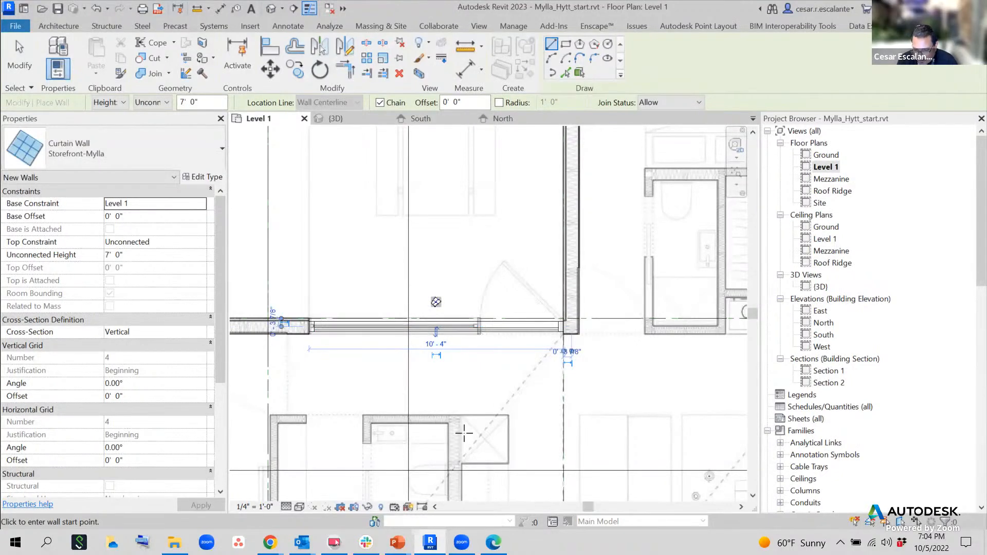
pyautogui.press('Escape')
pyautogui.press('Escape')
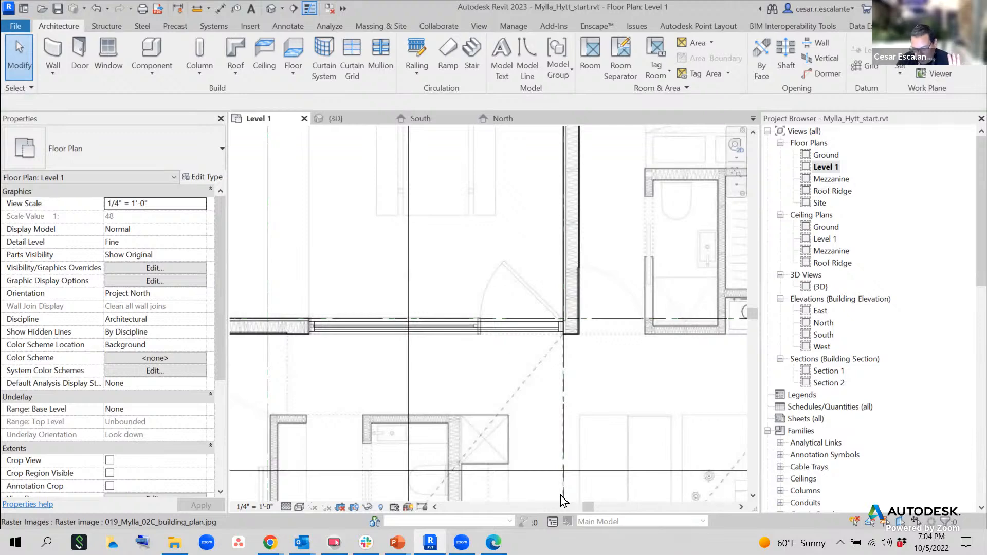
# Isolate the new storefront in the 3D view with a selection box, view it from the back, and clear the selection.
pyautogui.click(521, 331)
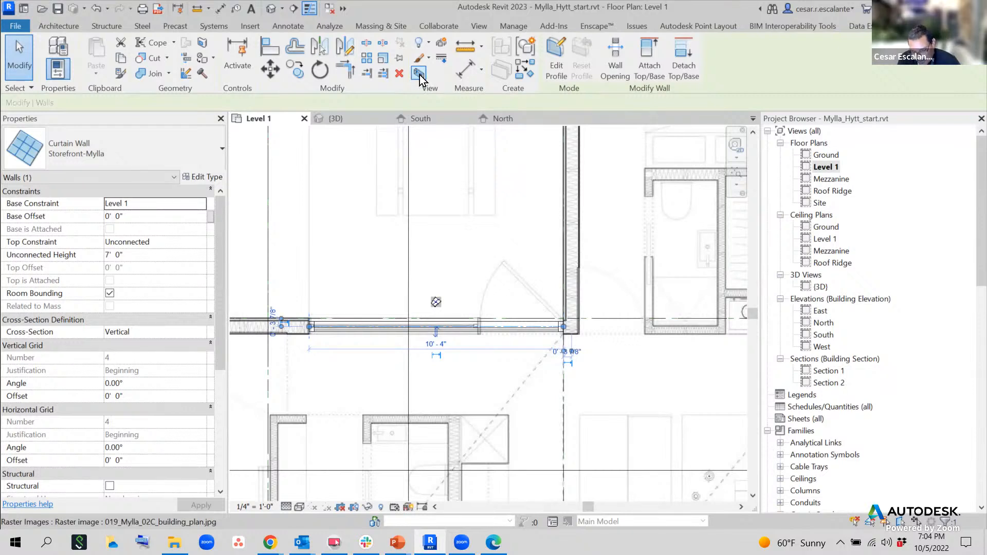
pyautogui.moveTo(432, 66)
pyautogui.mouseDown()
pyautogui.moveTo(406, 88)
pyautogui.moveTo(431, 69)
pyautogui.mouseUp()
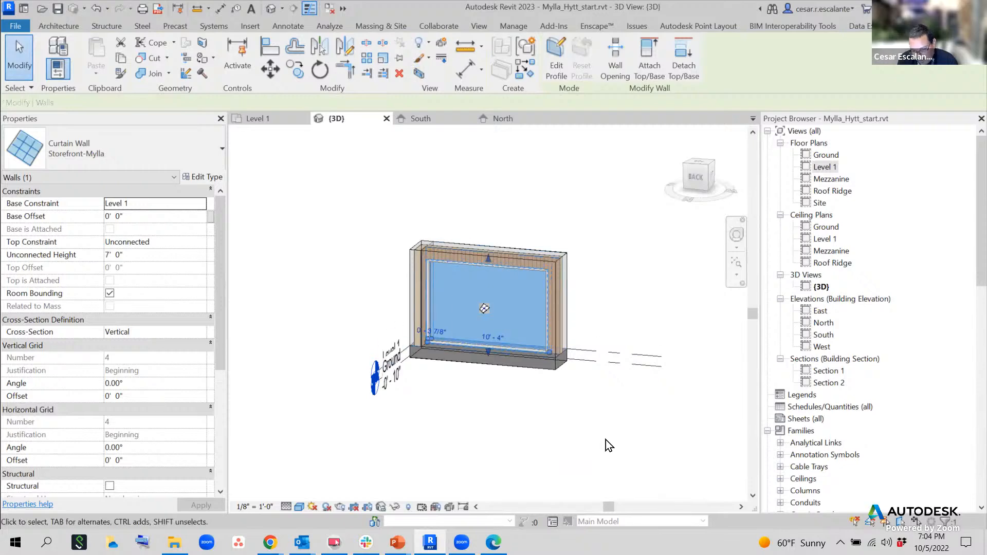
pyautogui.keyDown('shift'); pyautogui.moveTo(496, 393); pyautogui.dragTo(491, 437, button='middle'); pyautogui.keyUp('shift')
pyautogui.scroll(3, 398, 166)
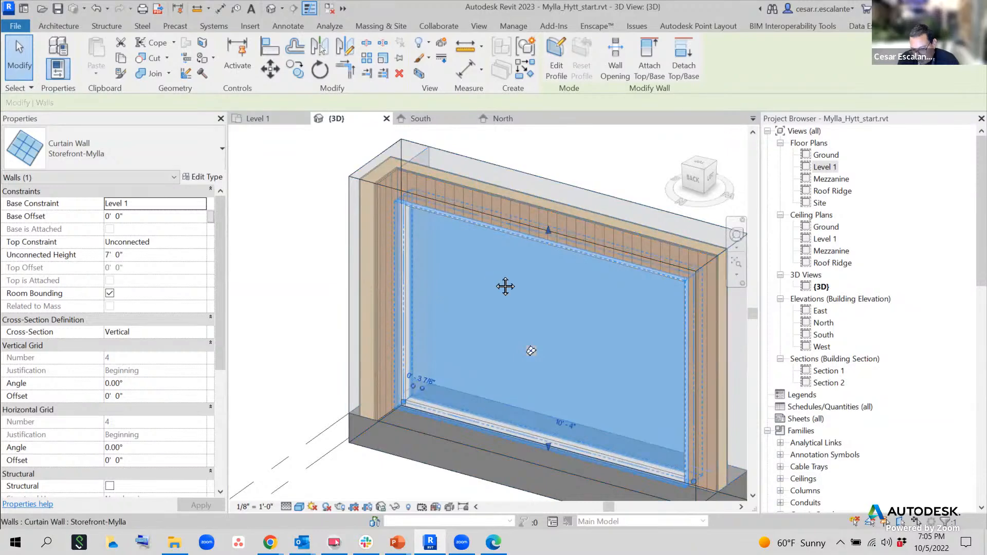
pyautogui.moveTo(520, 339); pyautogui.dragTo(516, 260, button='middle')
pyautogui.scroll(-2, 514, 256)
pyautogui.click(482, 397)
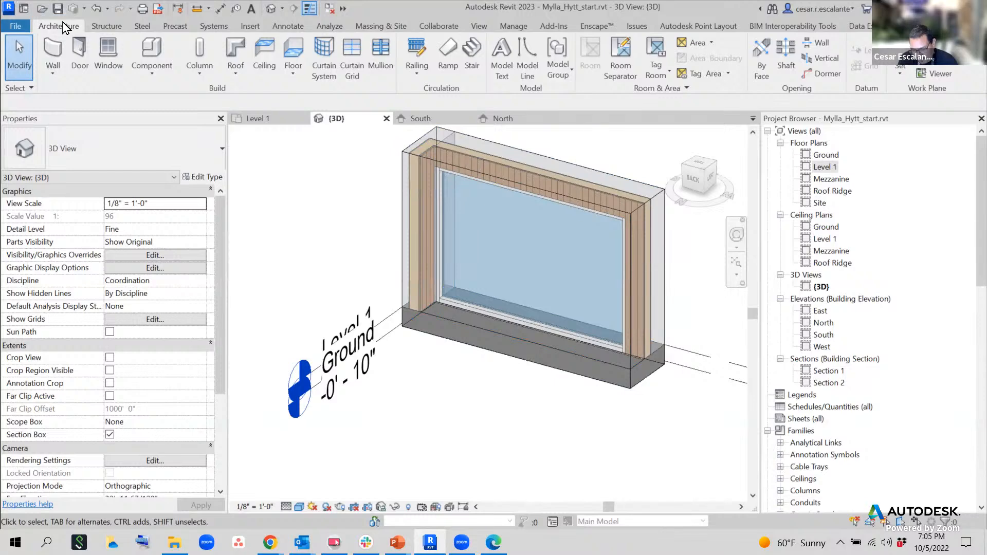
# Place a vertical curtain grid line 3' 0" from the storefront's left end as seen from the back, and leave the Curtain Grid command.
pyautogui.click(345, 53)
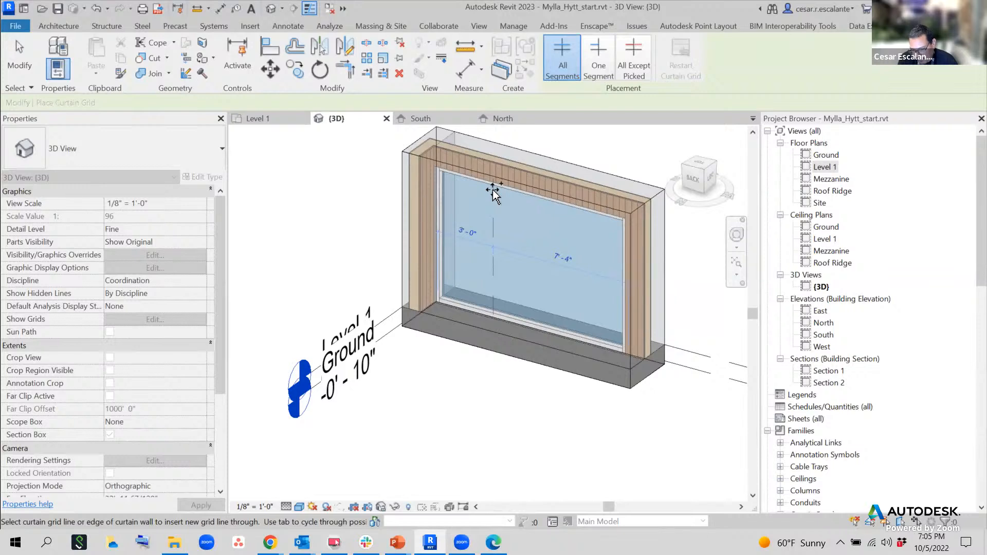
pyautogui.click(492, 193)
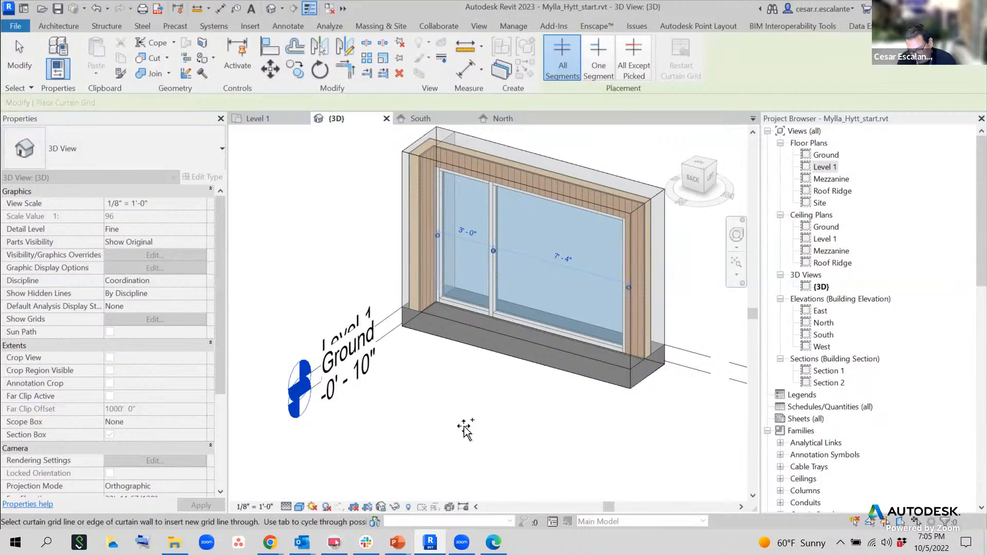
pyautogui.press('Escape')
pyautogui.press('Escape')
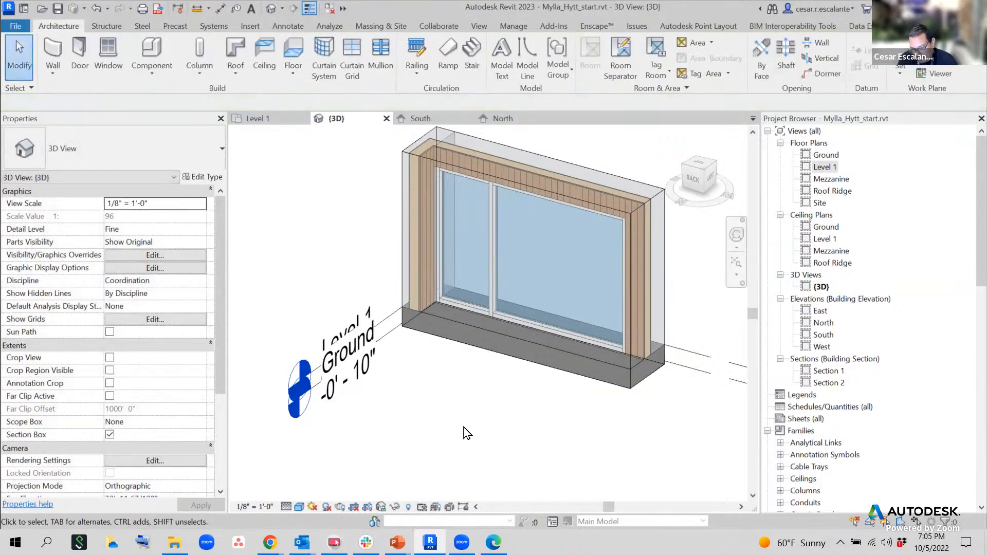
# Unpin and delete the bottom mullion of the 3' 0" bay in the Storefront-Mylla wall.
pyautogui.scroll(5, 469, 318)
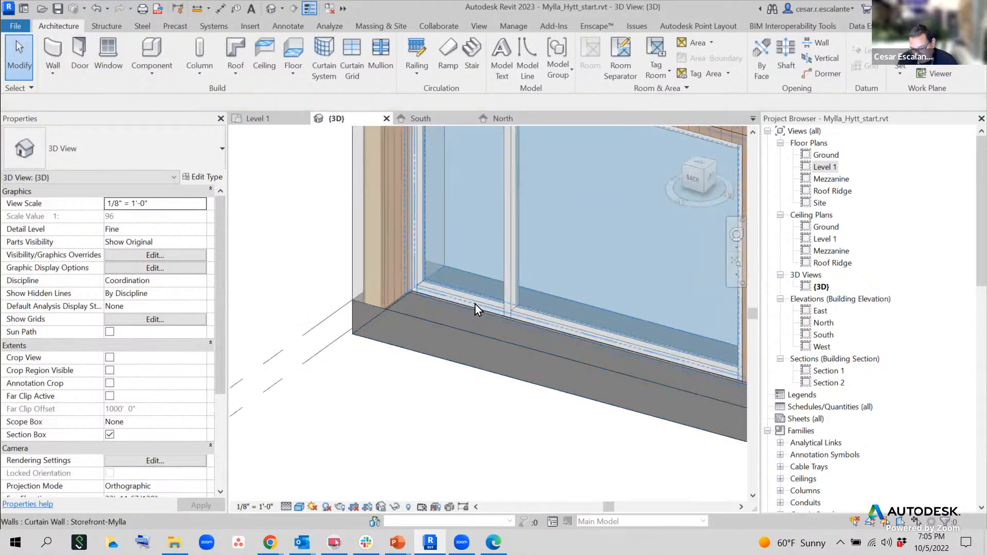
pyautogui.click(476, 301)
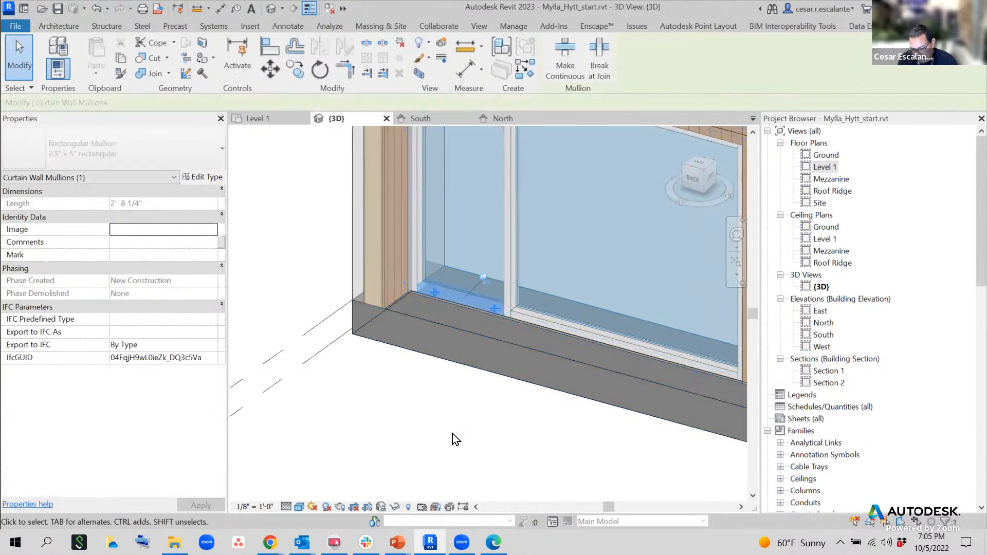
pyautogui.click(486, 276)
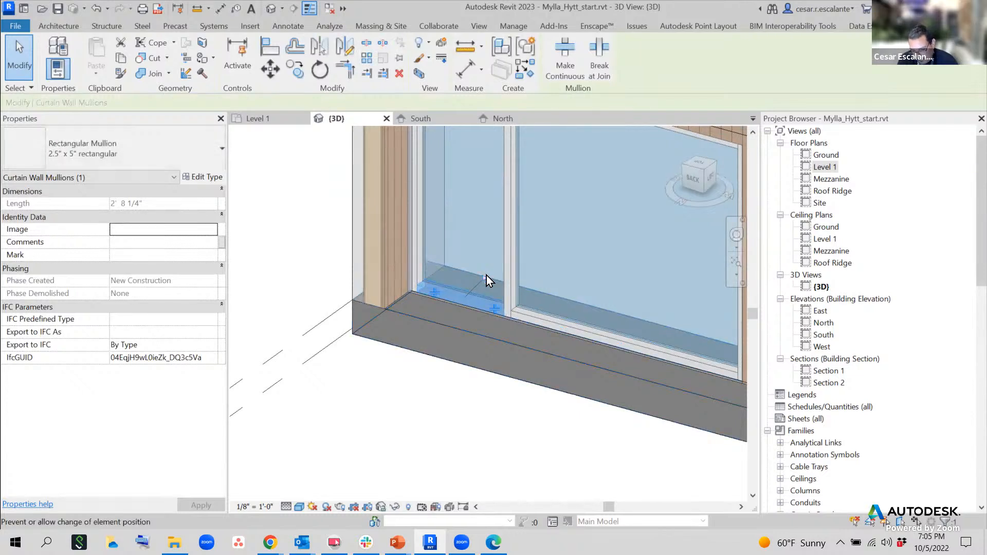
pyautogui.press('Escape')
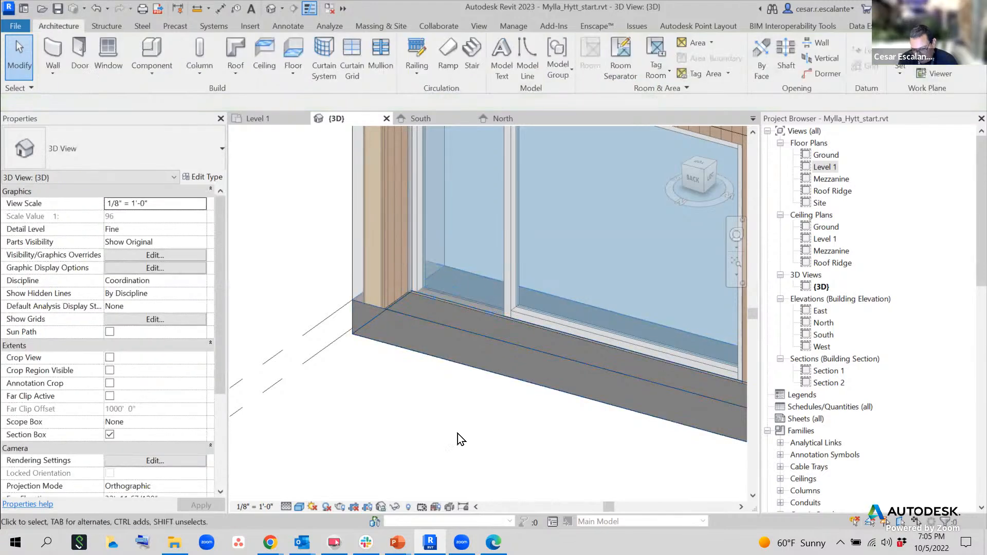
# Unpin the glazed panel in the storefront's 3' 0" bay, swap it for Door-Curtain-Wall-Single-Glass, and clear the selection.
pyautogui.scroll(-2, 458, 433)
pyautogui.scroll(-1, 457, 434)
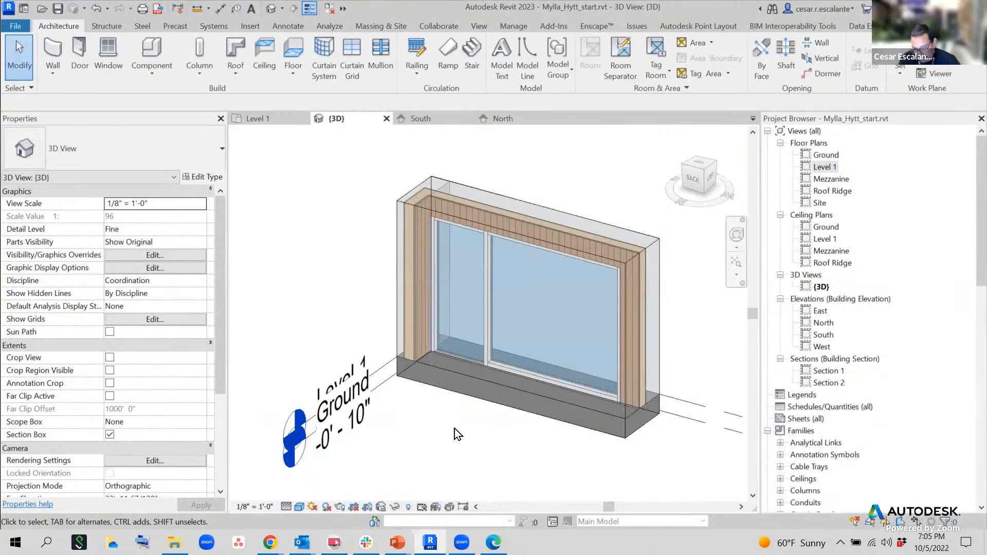
pyautogui.scroll(2, 449, 406)
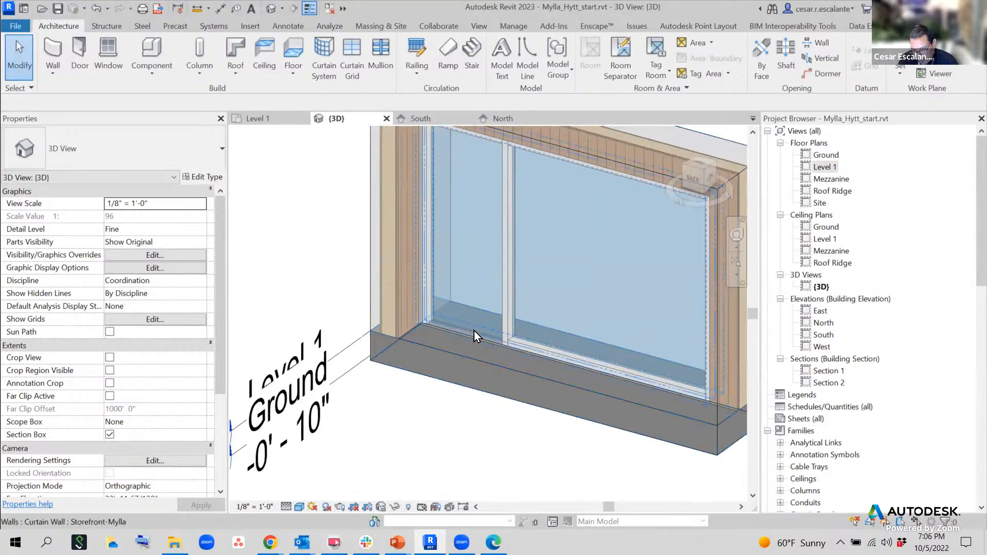
pyautogui.press('Tab')
pyautogui.press('Tab')
pyautogui.press('Tab')
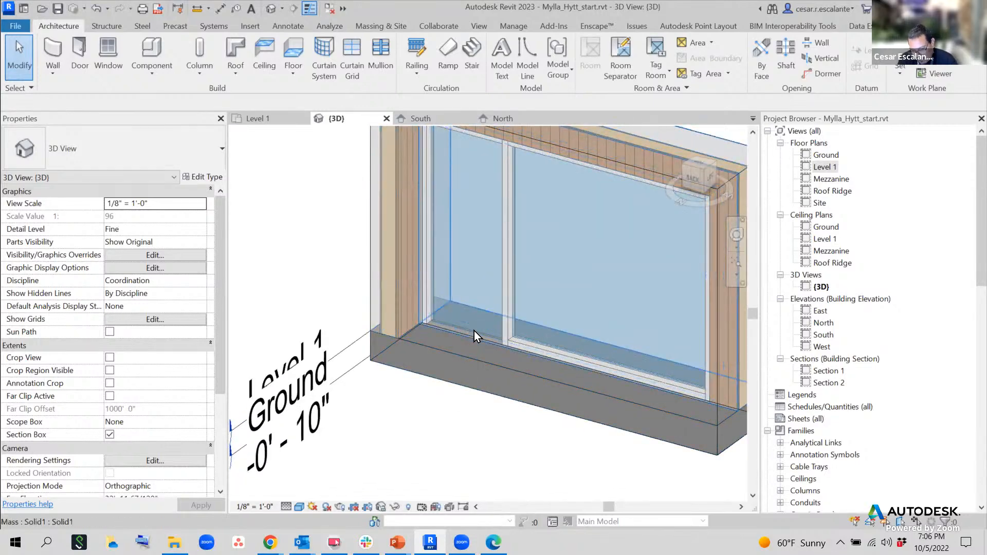
pyautogui.press('Tab')
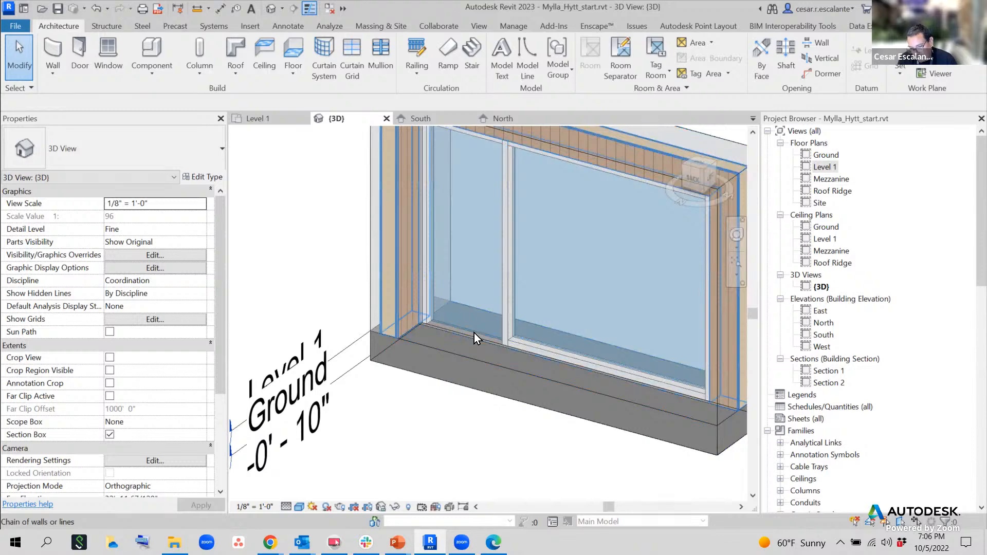
pyautogui.press('Tab')
pyautogui.click(474, 332)
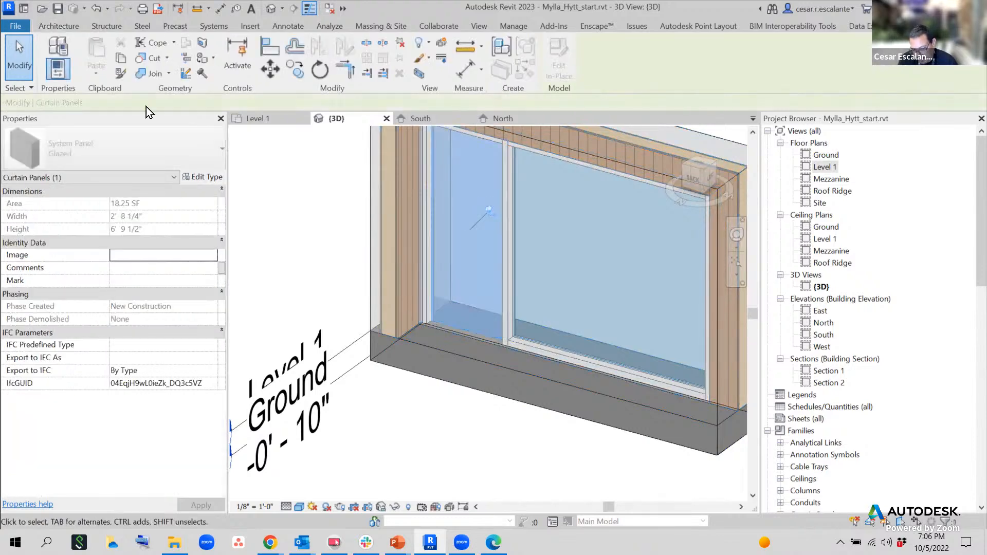
pyautogui.click(490, 211)
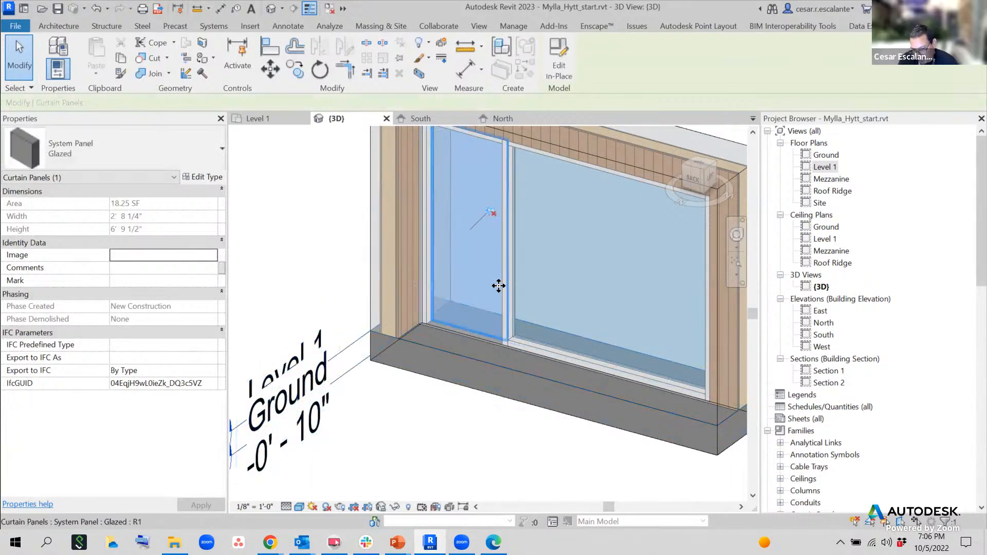
pyautogui.click(182, 153)
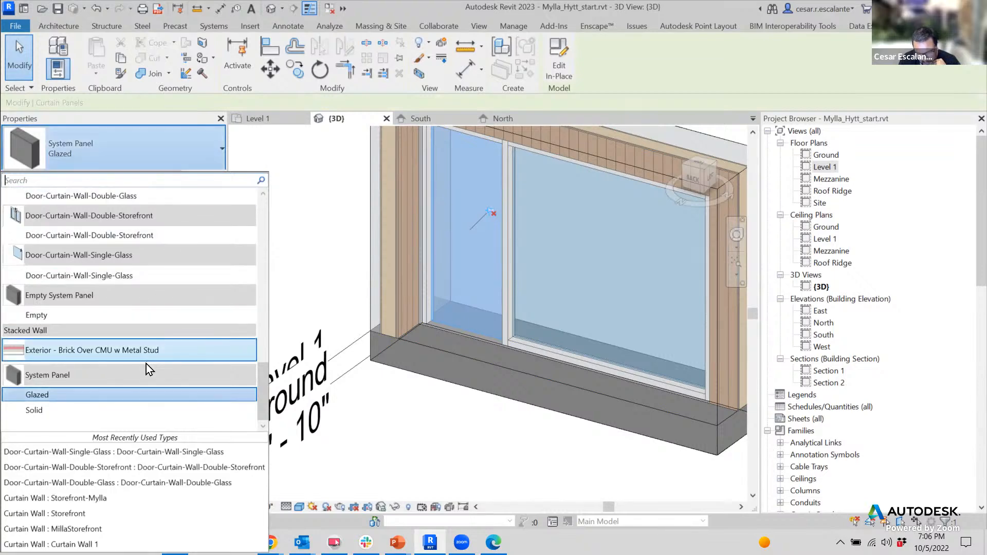
pyautogui.click(86, 279)
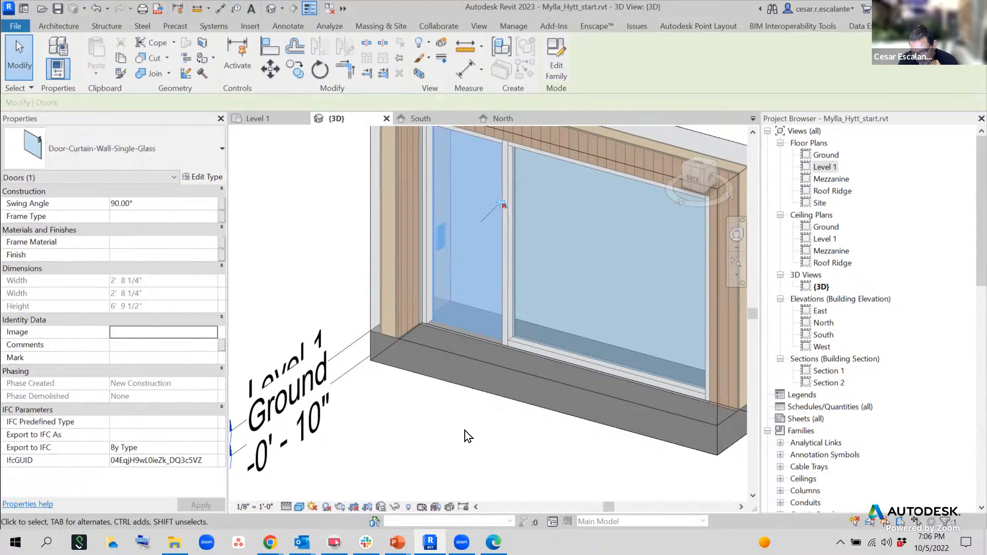
pyautogui.click(465, 430)
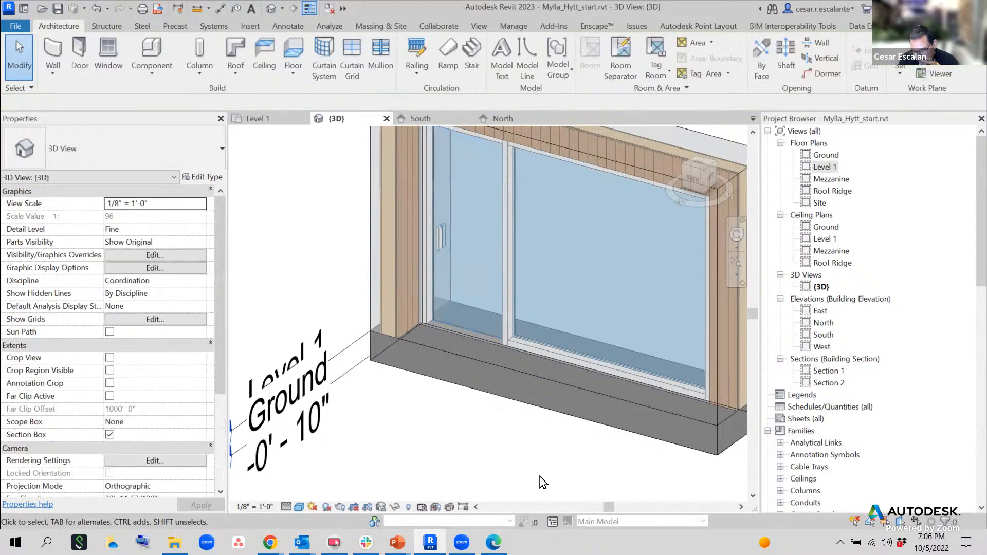
# Examine the storefront's new glass door and the sill area of its bay, from overall view to close-up.
pyautogui.scroll(-4, 544, 479)
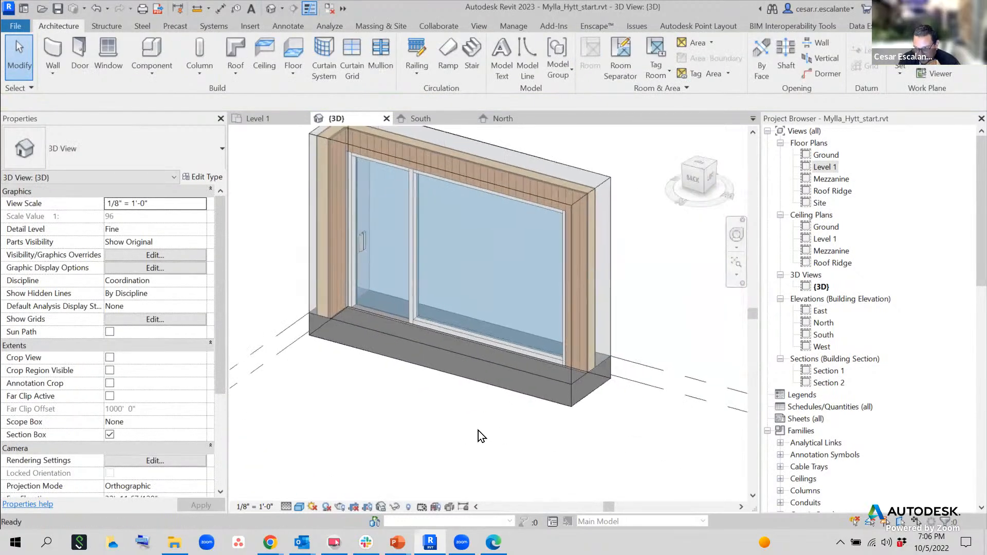
pyautogui.scroll(-2, 478, 430)
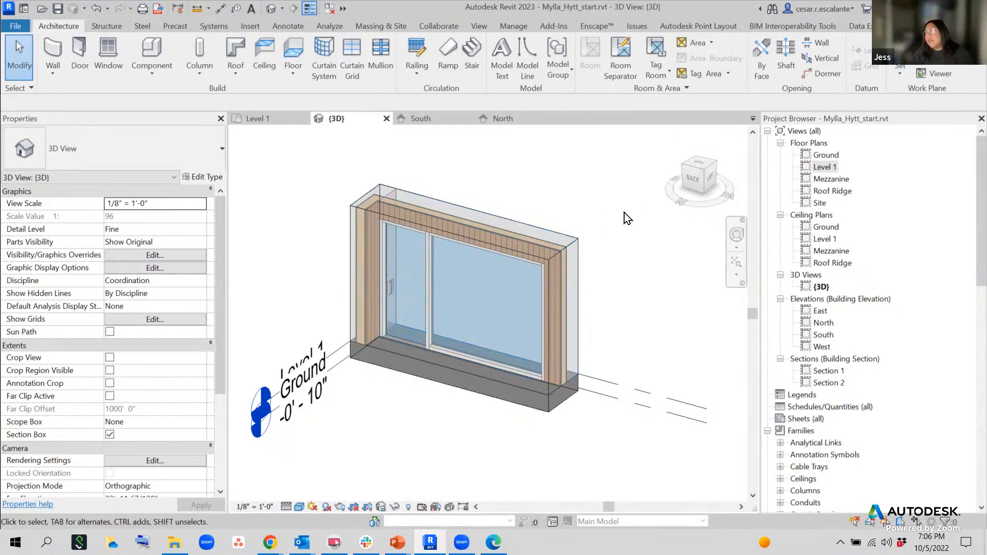
pyautogui.scroll(5, 440, 402)
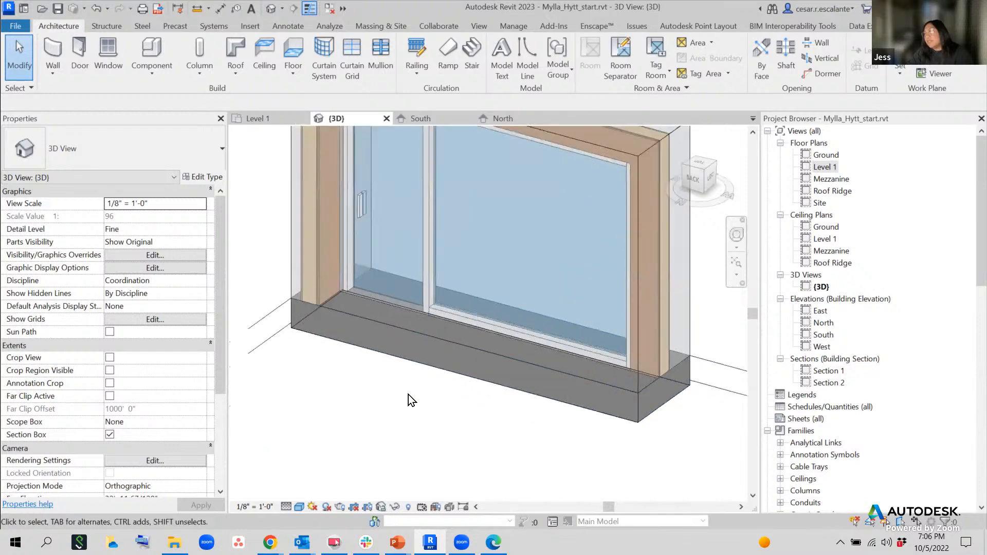
pyautogui.moveTo(409, 393); pyautogui.dragTo(482, 455, button='middle')
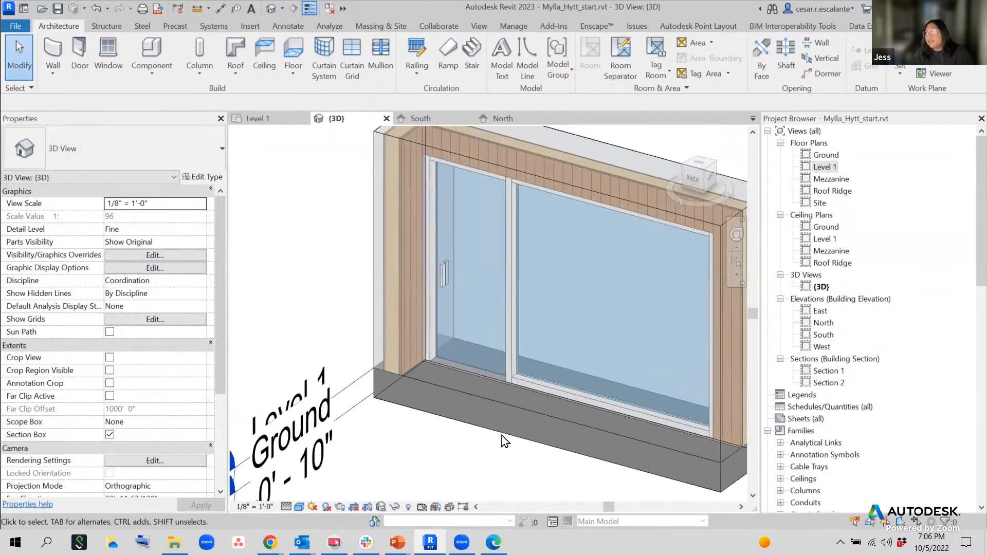
pyautogui.scroll(3, 534, 403)
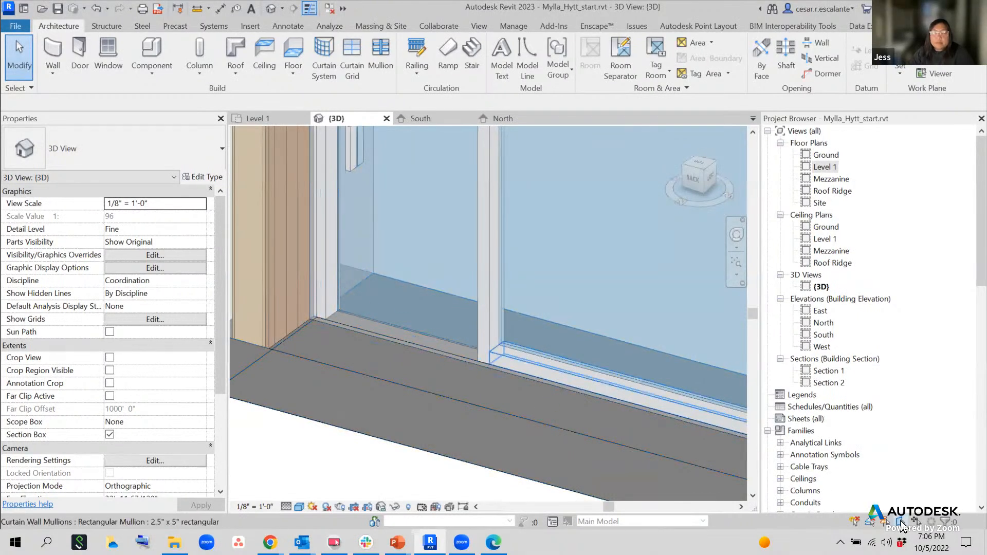
pyautogui.click(646, 303)
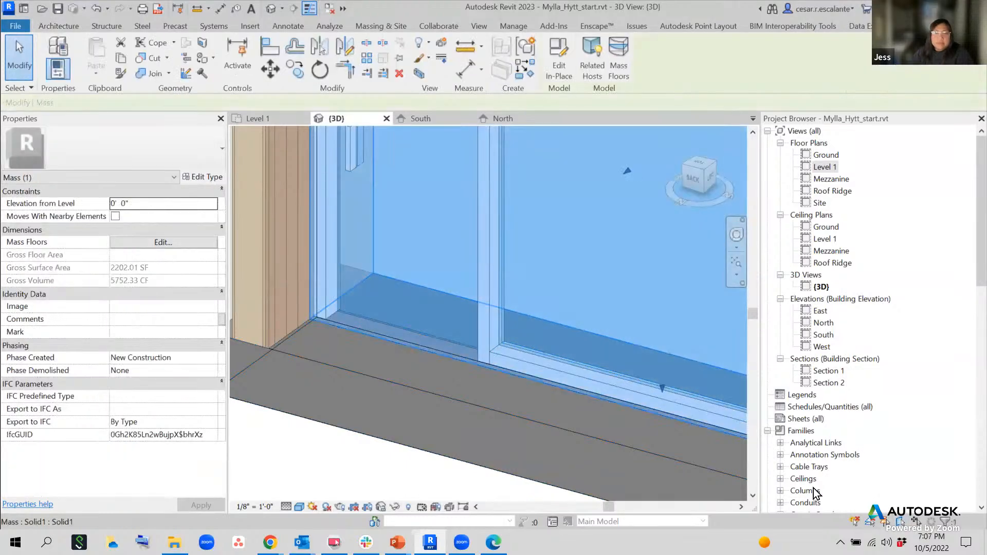
pyautogui.press('Escape')
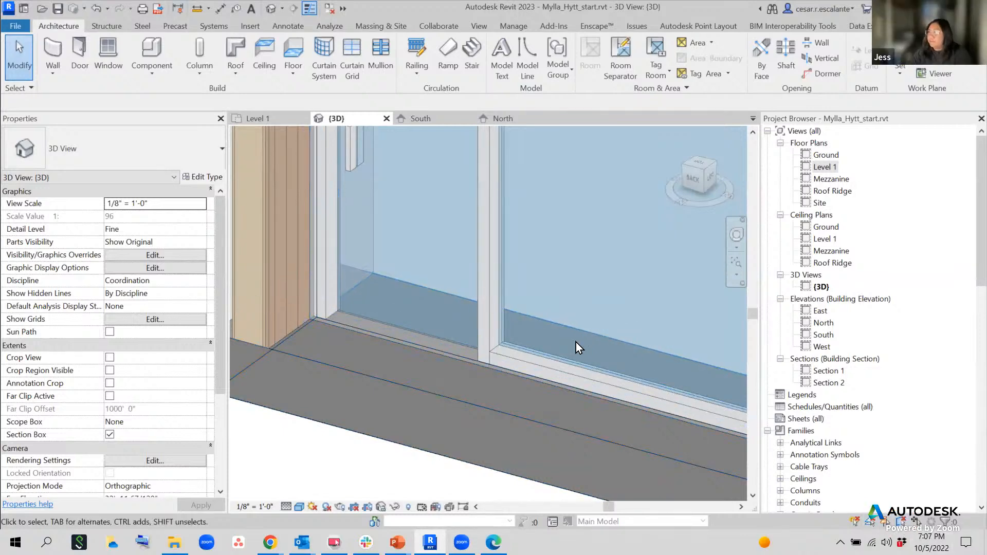
pyautogui.scroll(-2, 559, 298)
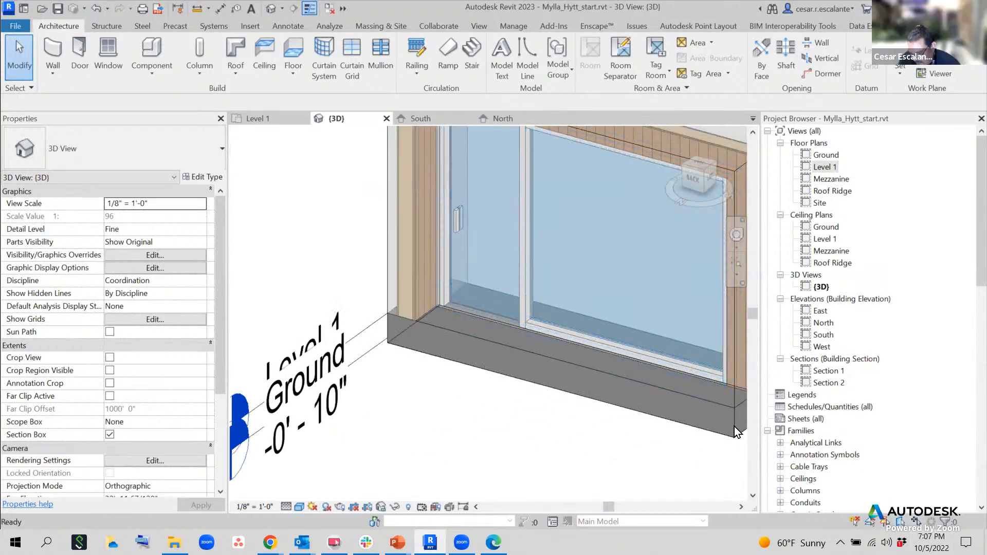
# Select the storefront's door panel, review the panel and door types available for it, and clear the selection without changing the type.
pyautogui.click(537, 283)
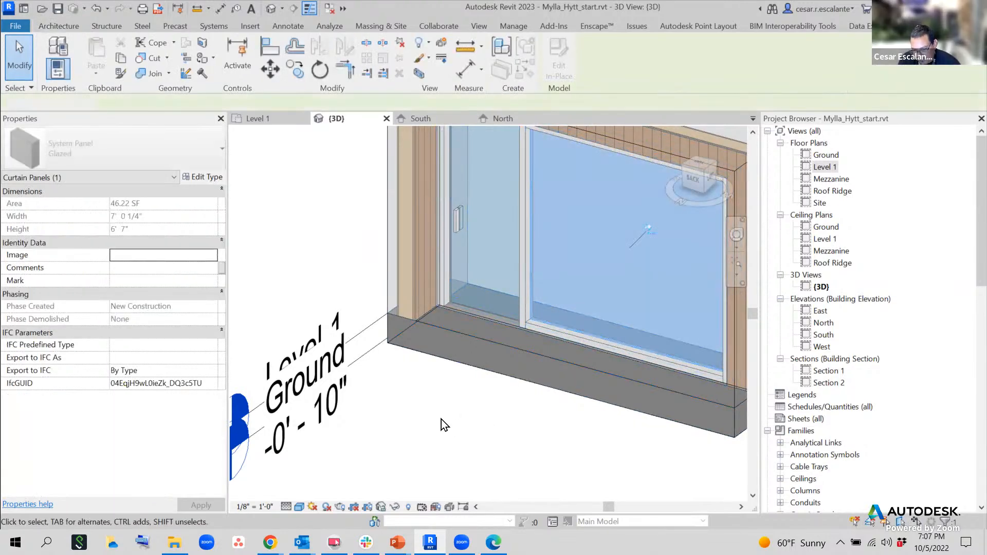
pyautogui.click(441, 418)
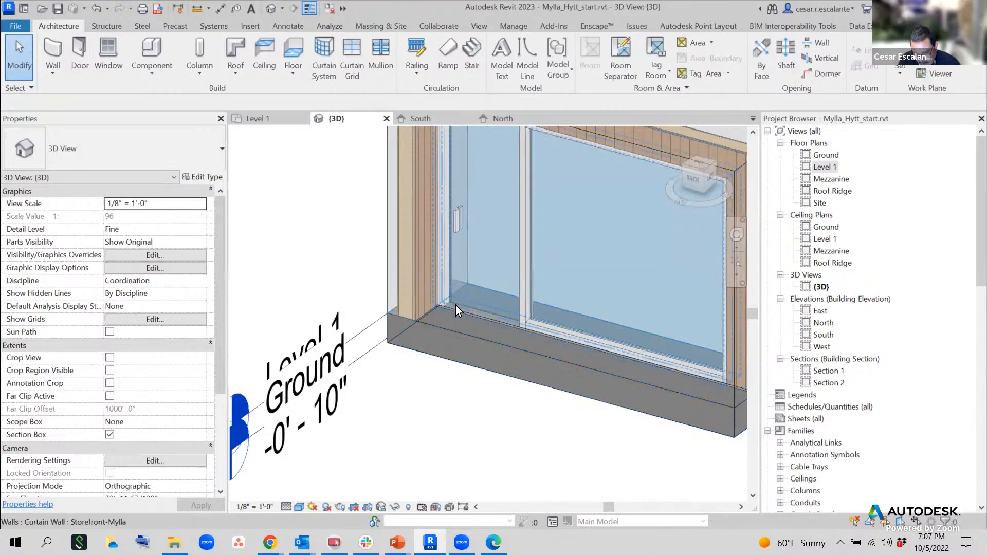
pyautogui.scroll(2, 456, 305)
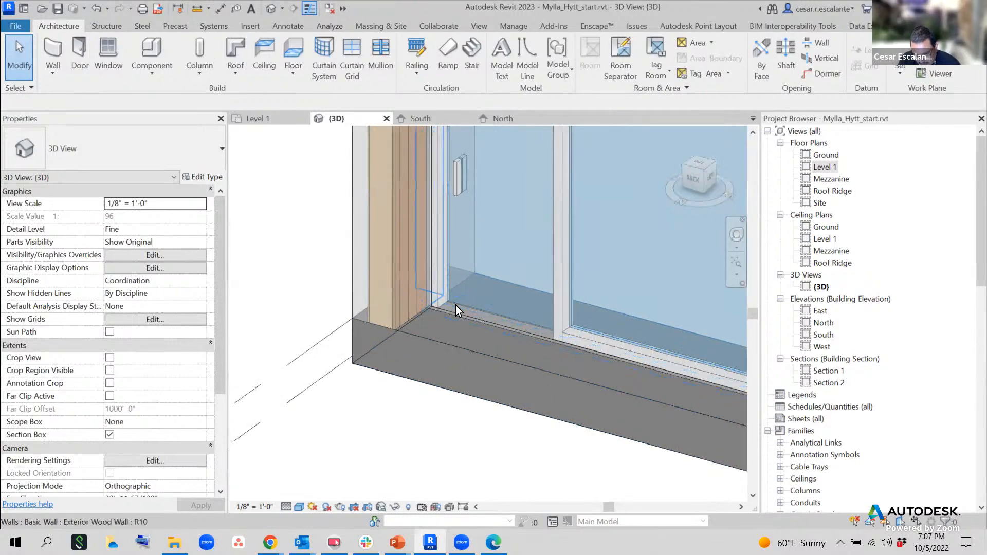
pyautogui.click(456, 304)
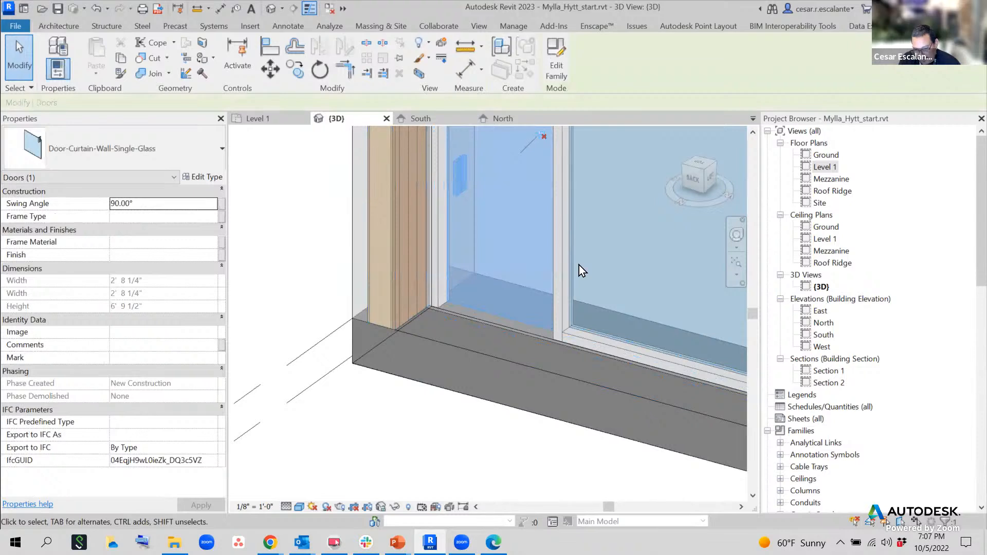
pyautogui.moveTo(518, 374); pyautogui.dragTo(511, 426, button='middle')
pyautogui.scroll(-1, 510, 426)
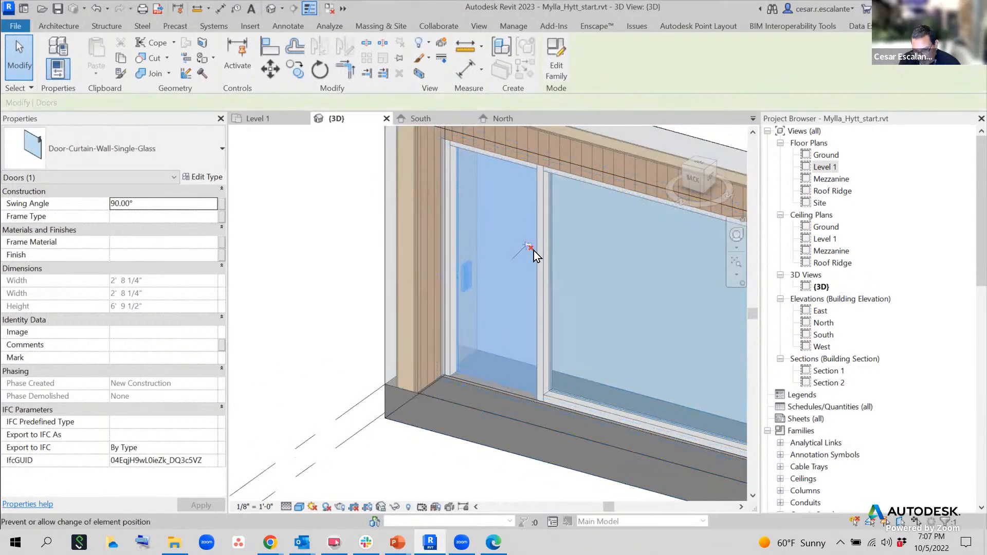
pyautogui.click(185, 156)
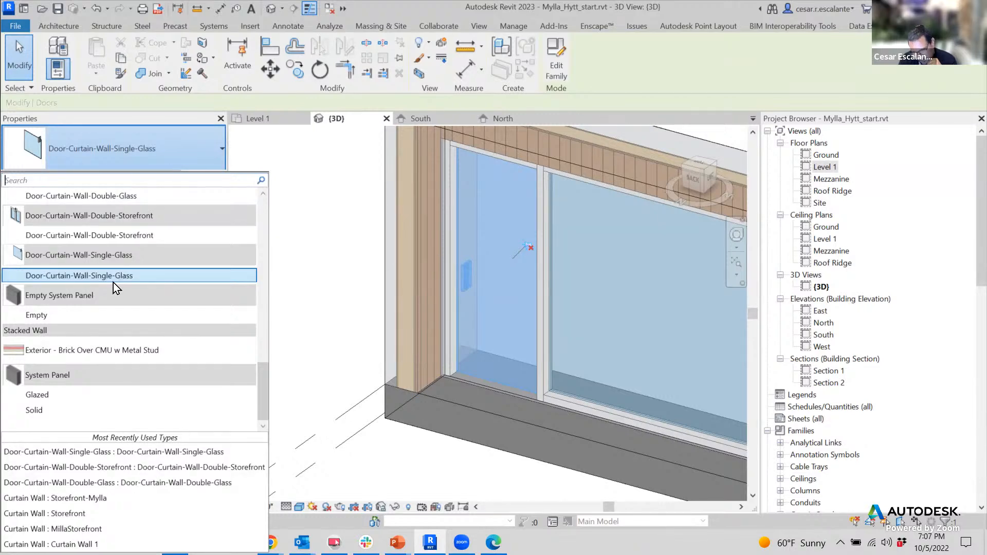
pyautogui.click(428, 464)
pyautogui.scroll(-3, 416, 455)
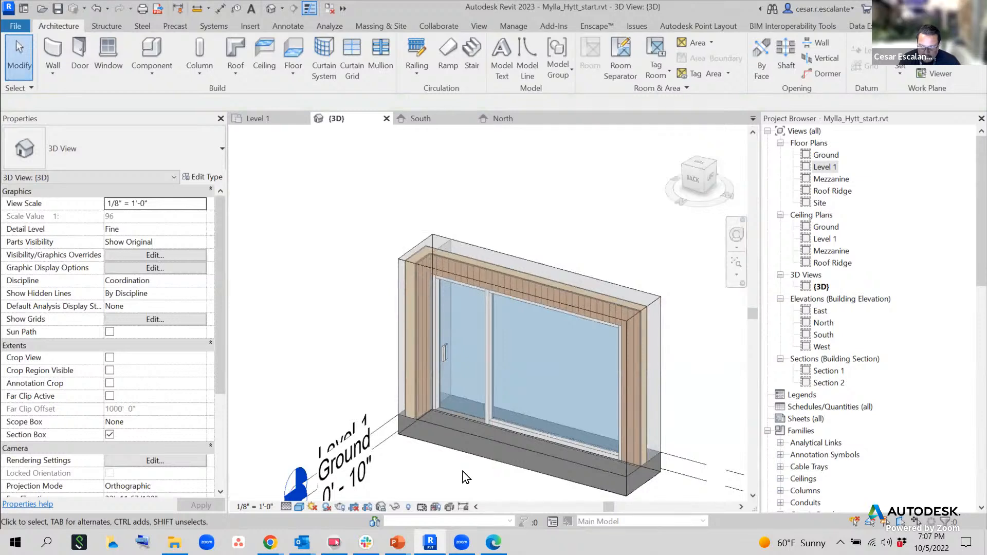
# Turn off the 3D view's section box and inspect the whole house from several sides.
pyautogui.scroll(-2, 462, 471)
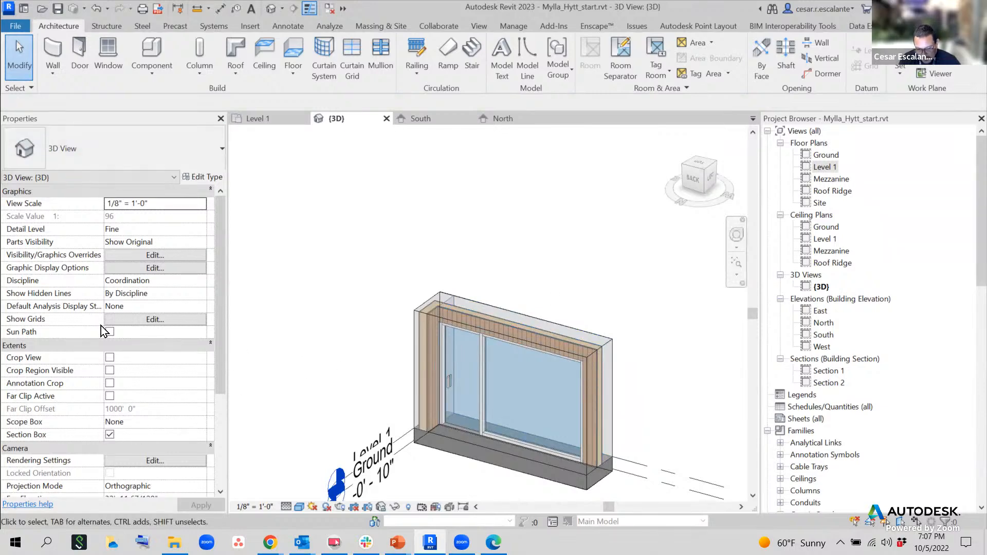
pyautogui.click(110, 434)
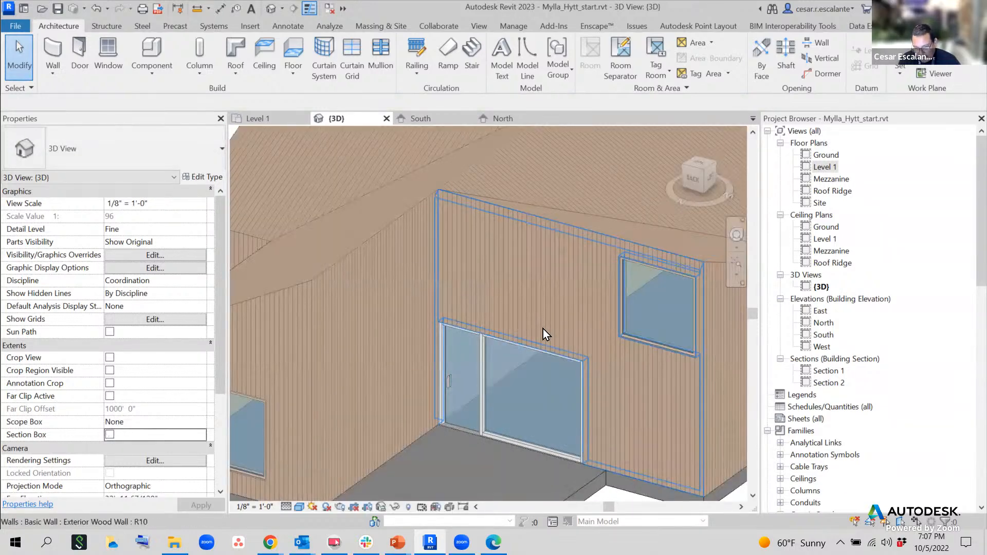
pyautogui.keyDown('shift'); pyautogui.moveTo(688, 470); pyautogui.dragTo(772, 454, button='middle'); pyautogui.keyUp('shift')
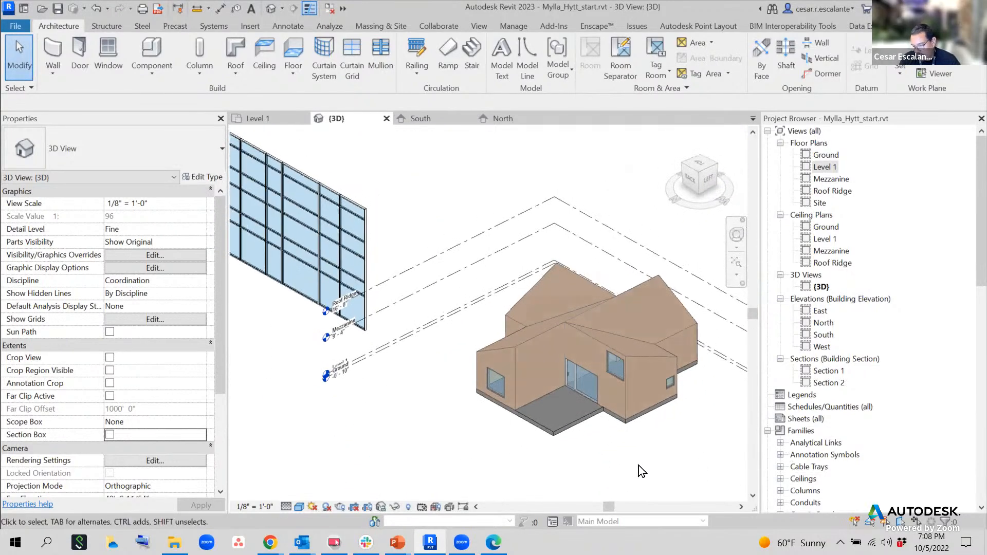
pyautogui.keyDown('shift'); pyautogui.moveTo(645, 455); pyautogui.dragTo(721, 403, button='middle'); pyautogui.keyUp('shift')
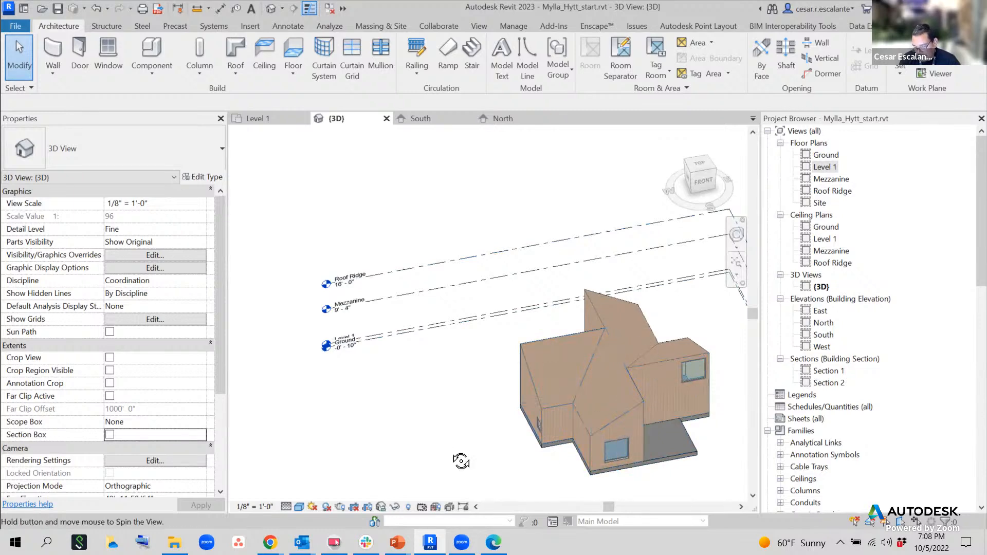
pyautogui.keyDown('shift'); pyautogui.moveTo(461, 461); pyautogui.dragTo(701, 451, button='middle'); pyautogui.keyUp('shift')
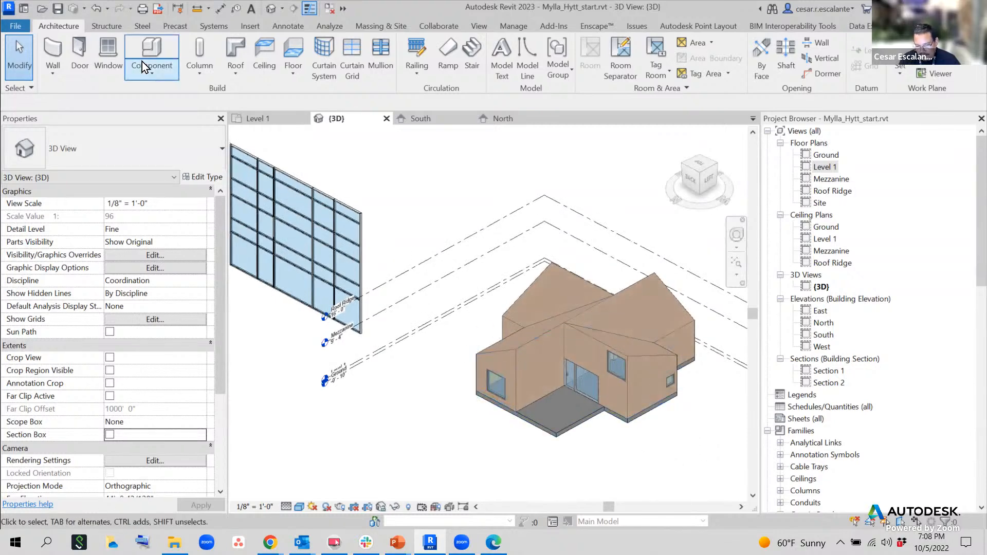
# Delete the freestanding Curtain Wall 1 sample beside the house and save the project.
pyautogui.click(365, 244)
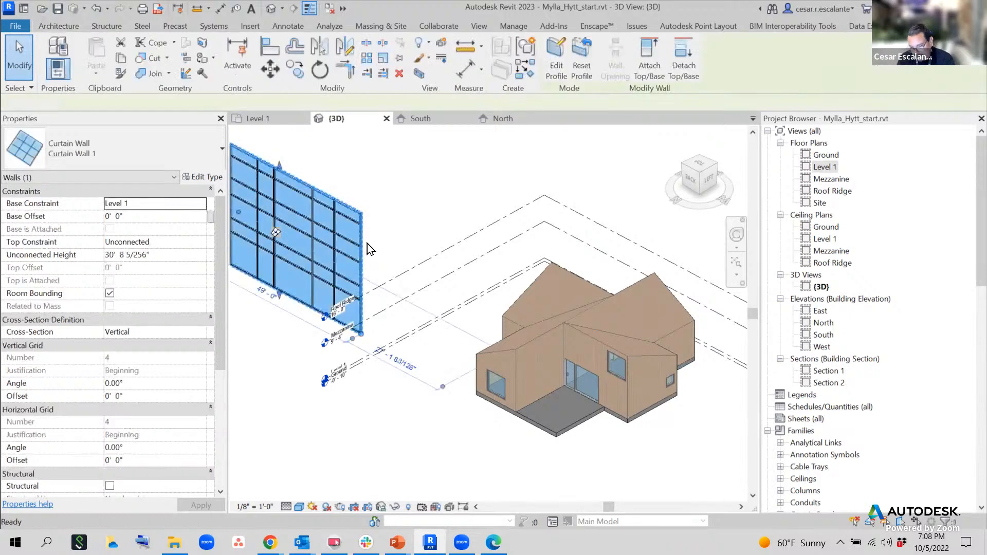
pyautogui.press('Delete')
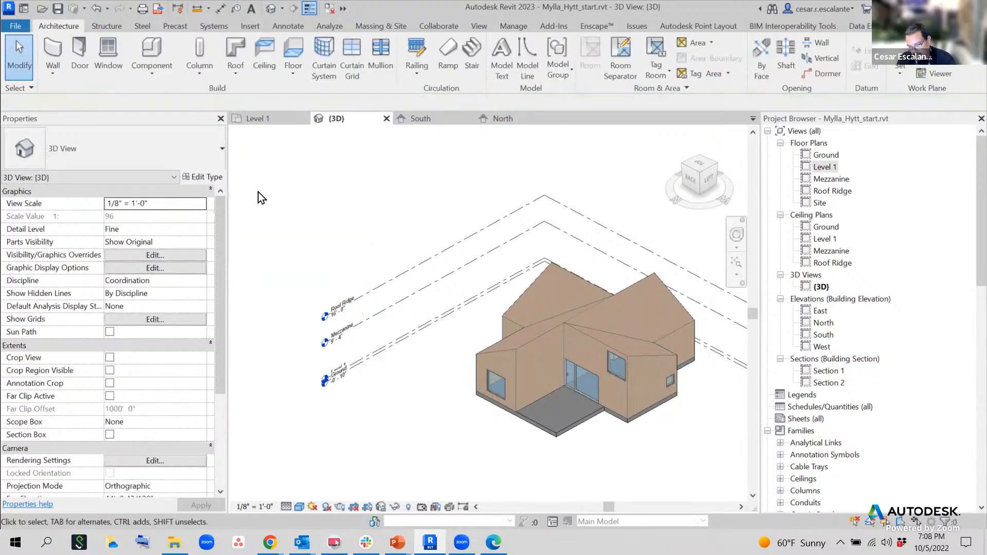
pyautogui.click(58, 9)
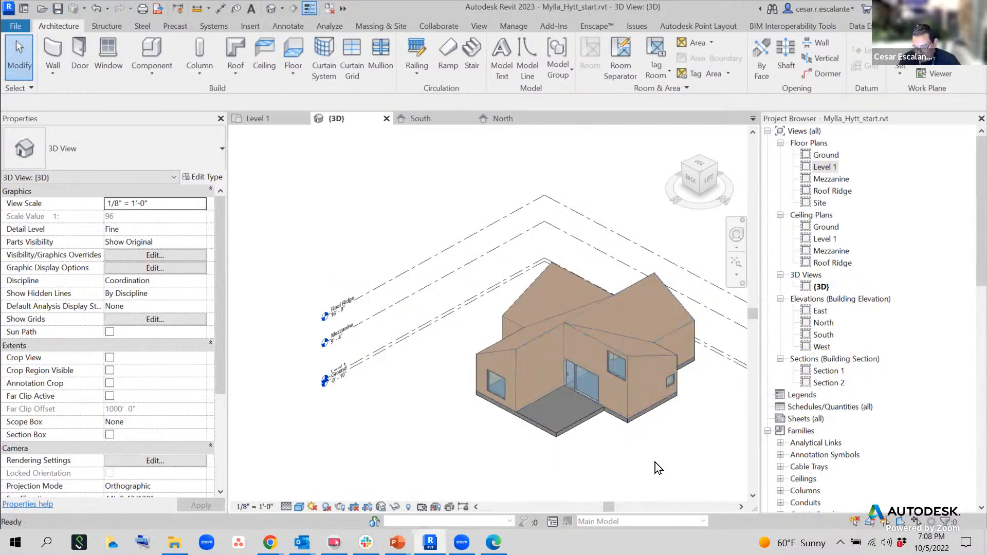
pyautogui.keyDown('shift'); pyautogui.moveTo(716, 467); pyautogui.dragTo(483, 404, button='middle'); pyautogui.keyUp('shift')
pyautogui.keyDown('shift'); pyautogui.moveTo(605, 425); pyautogui.dragTo(675, 476, button='middle'); pyautogui.keyUp('shift')
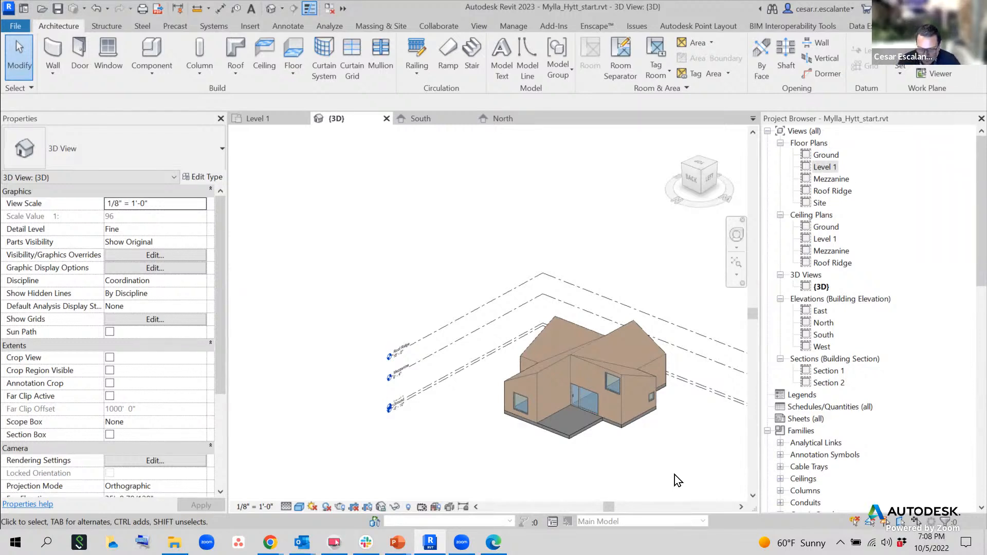
pyautogui.moveTo(640, 455); pyautogui.dragTo(580, 448, button='middle')
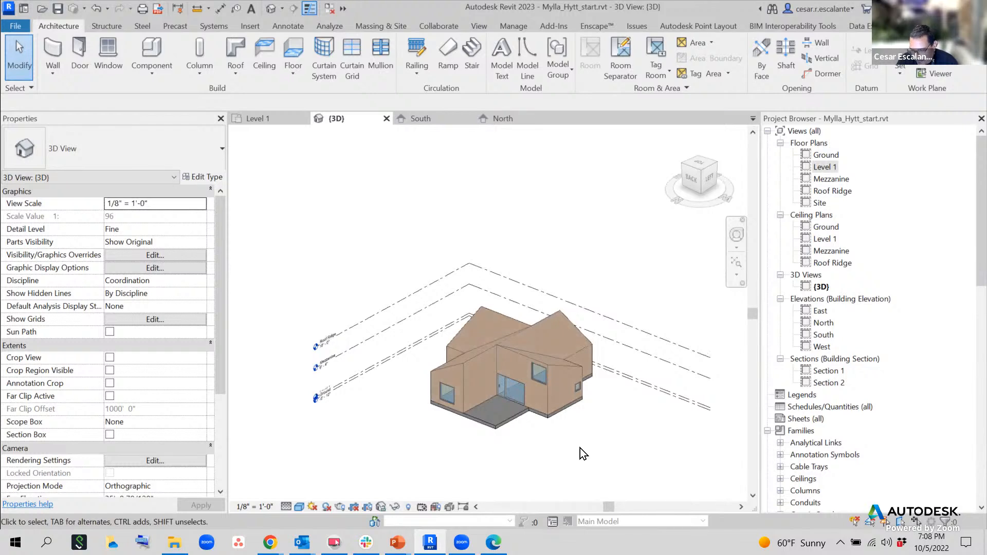